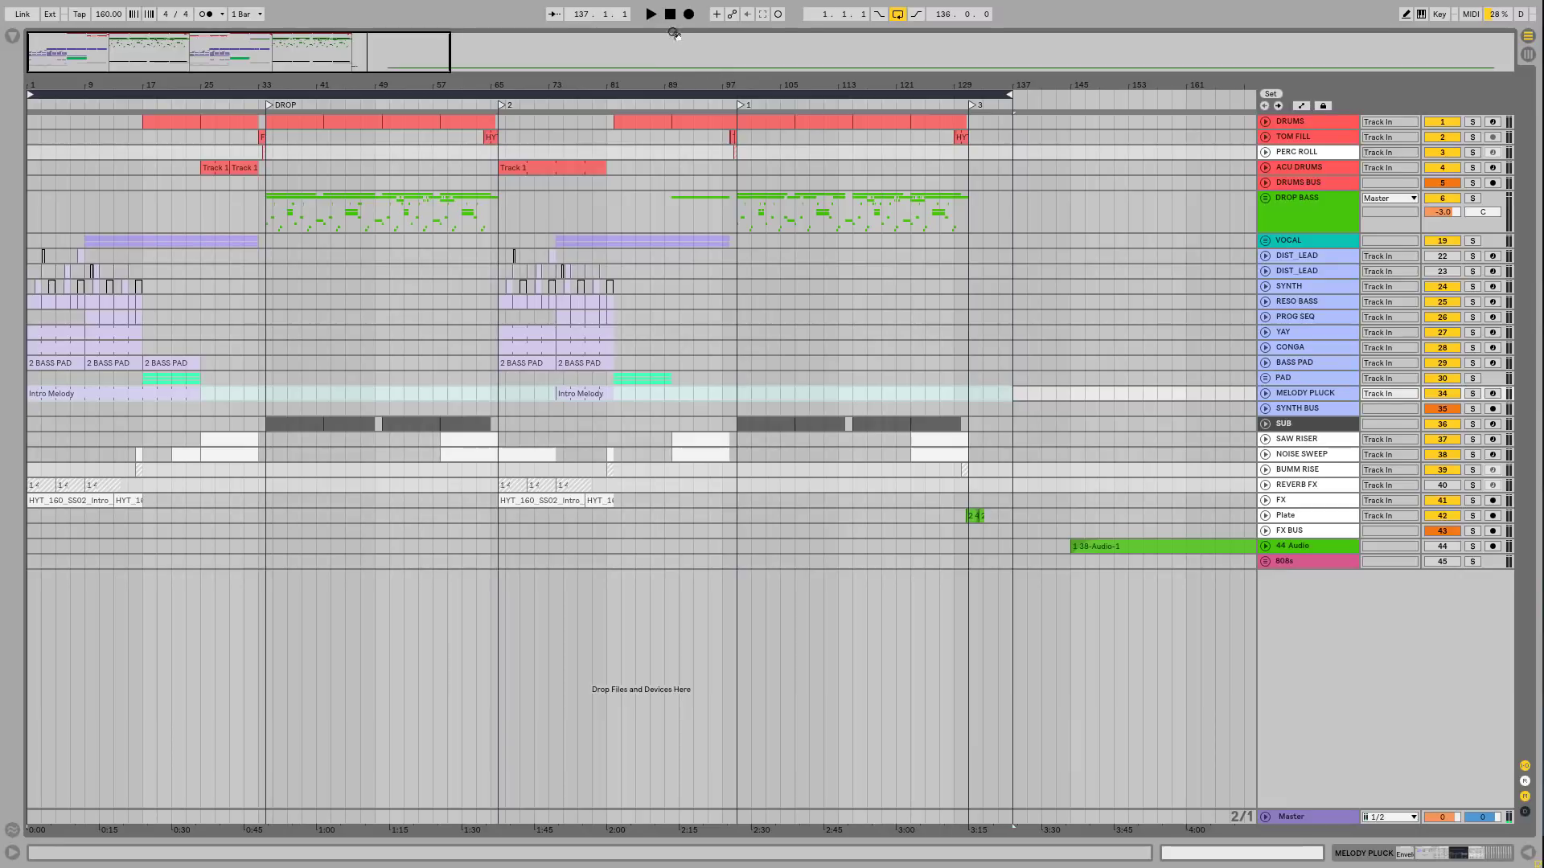
# Step: Play the arrangement from bar 1 with the intro section in view
pyautogui.click(672, 16)
pyautogui.click(652, 16)
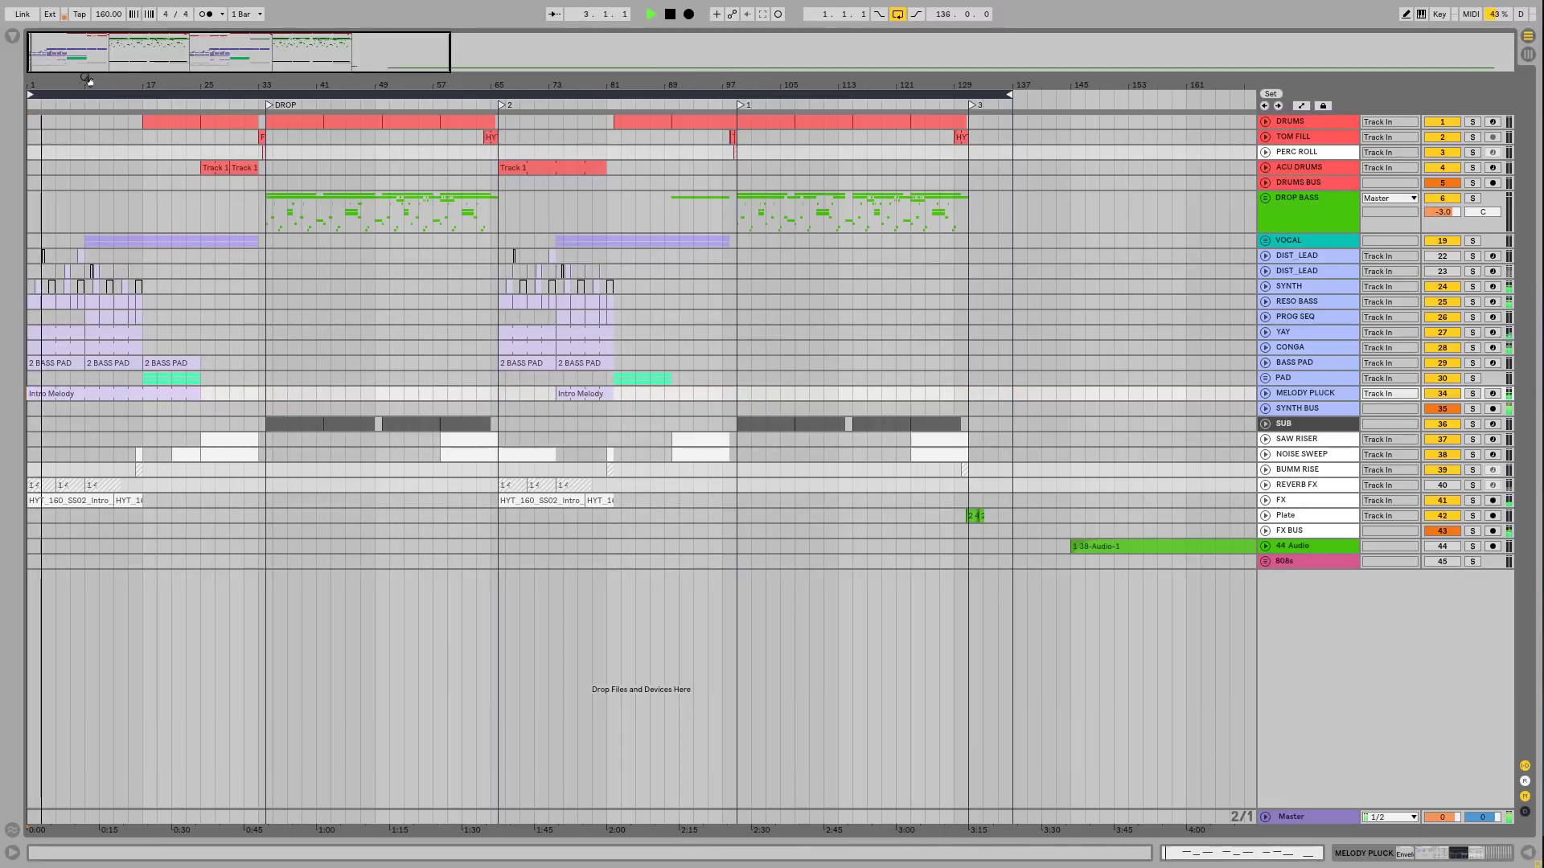
pyautogui.moveTo(39, 85); pyautogui.dragTo(40, 169)
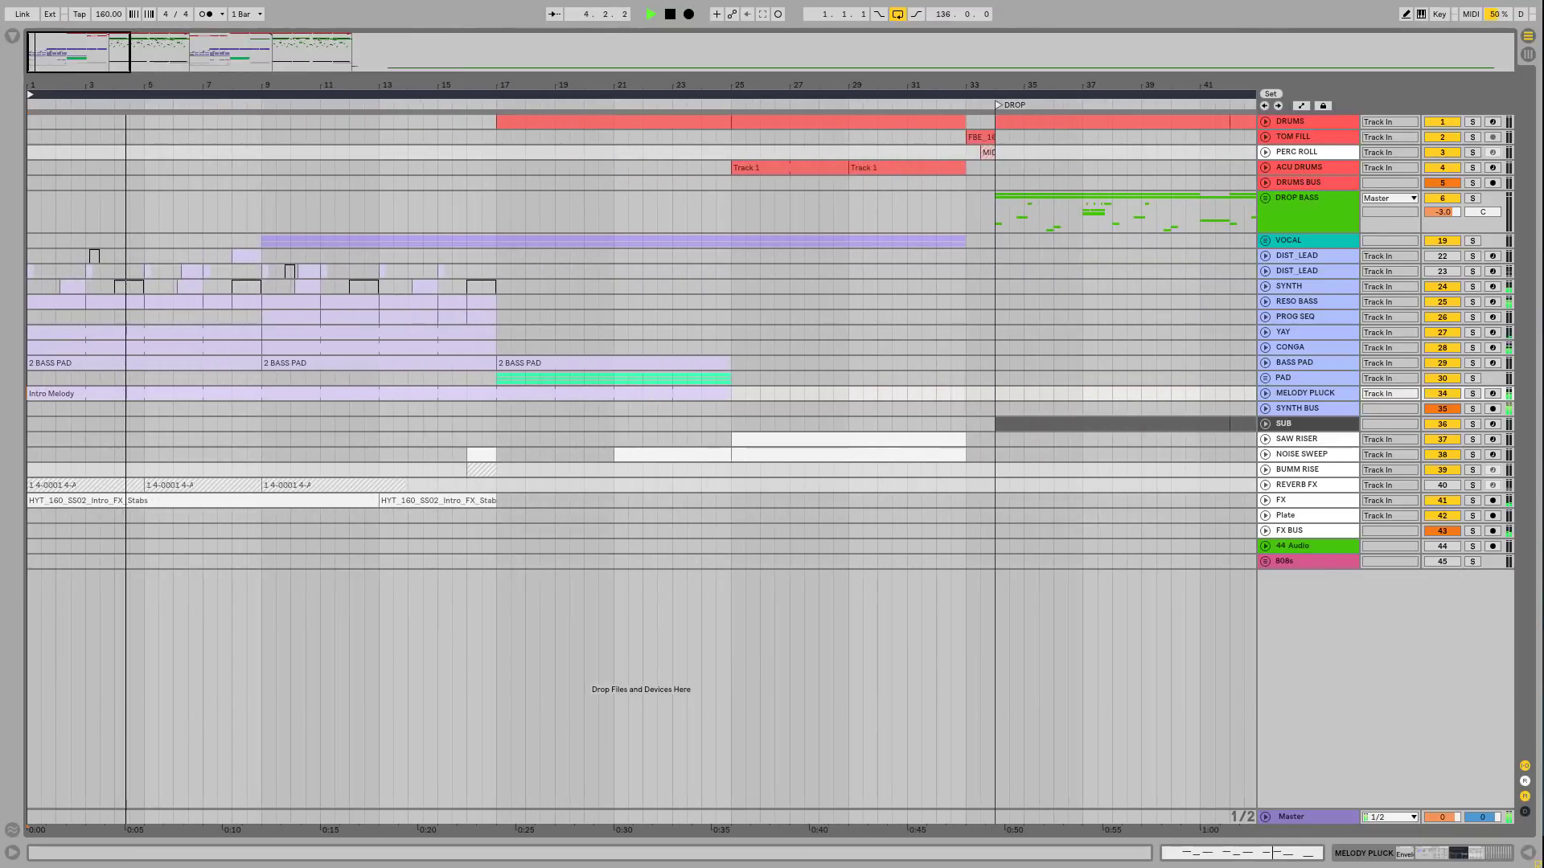
# Step: Select the upper DIST_LEAD track and unfold the VOCAL group to show its audio tracks
pyautogui.click(1264, 256)
pyautogui.click(1295, 257)
pyautogui.click(1264, 256)
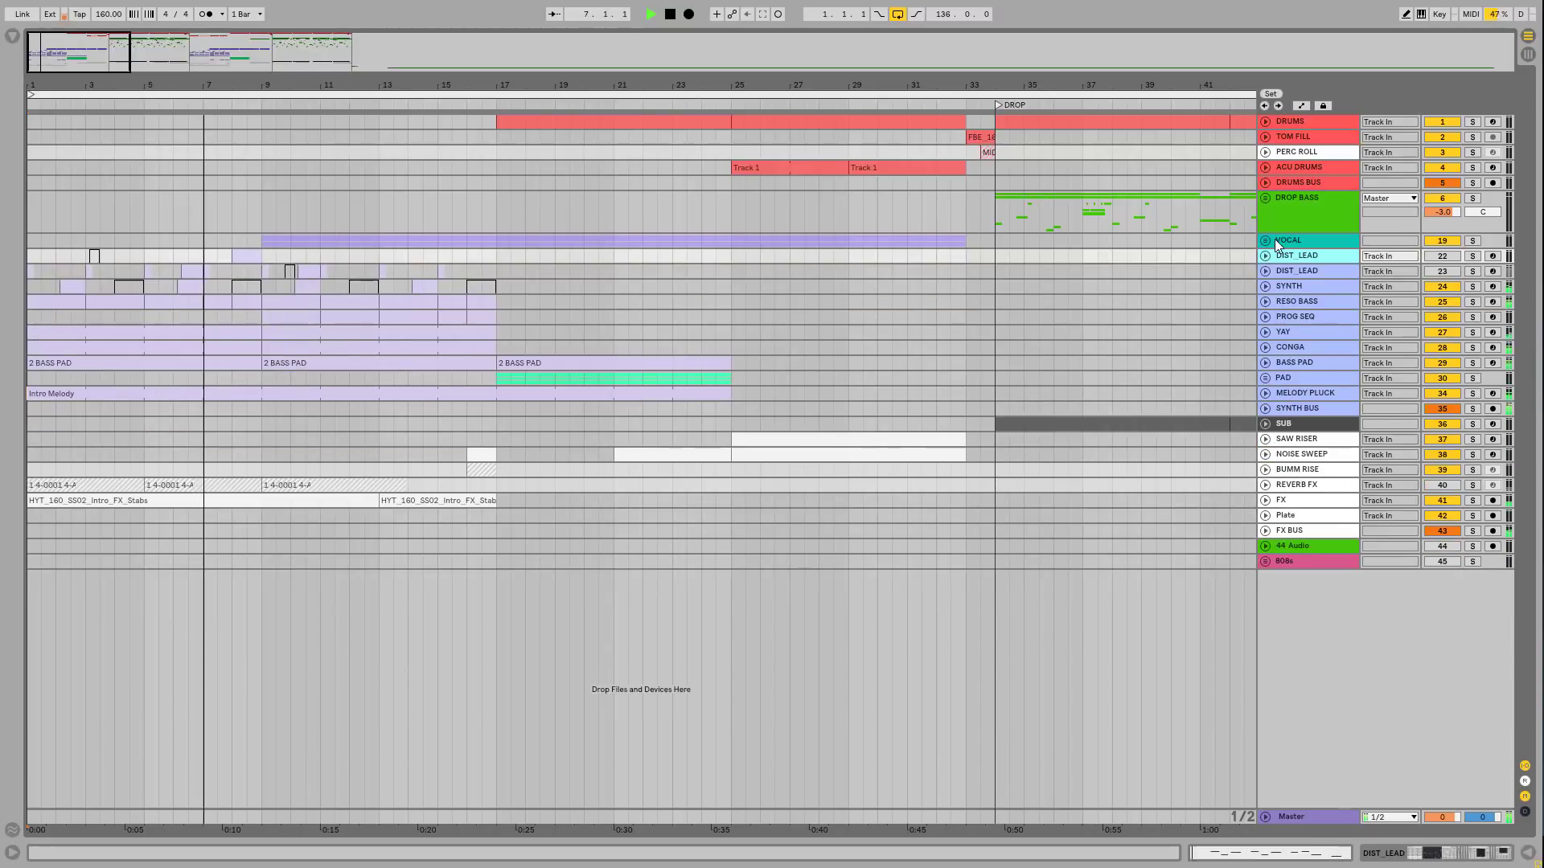
pyautogui.click(1267, 240)
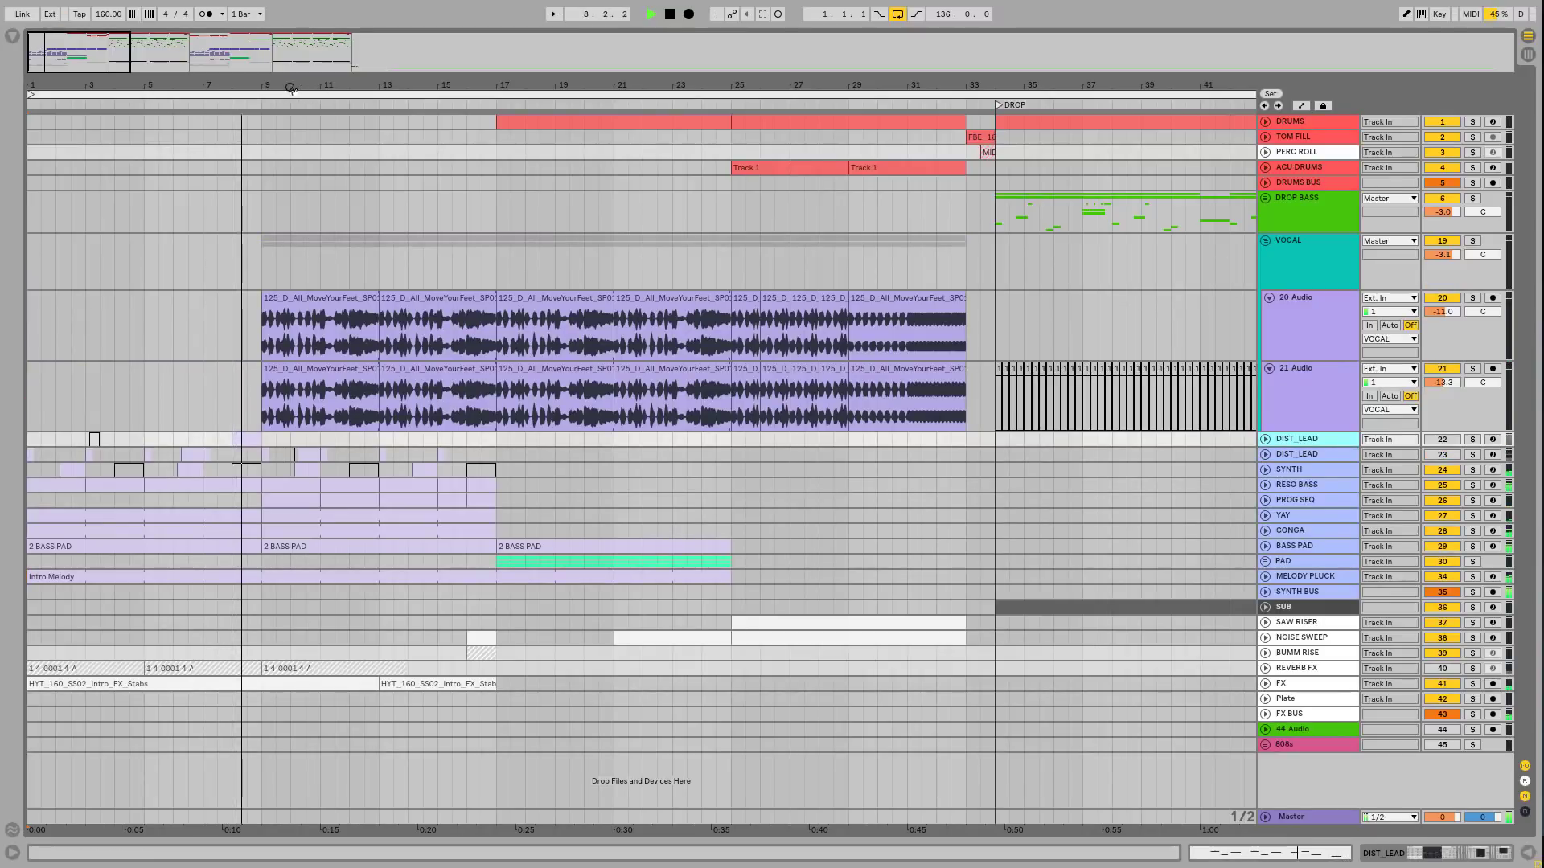
# Step: Try a curved fade-in about one bar long on the first clip of the 20 Audio vocal track, and remove it
pyautogui.moveTo(274, 87); pyautogui.dragTo(277, 94)
pyautogui.click(259, 298)
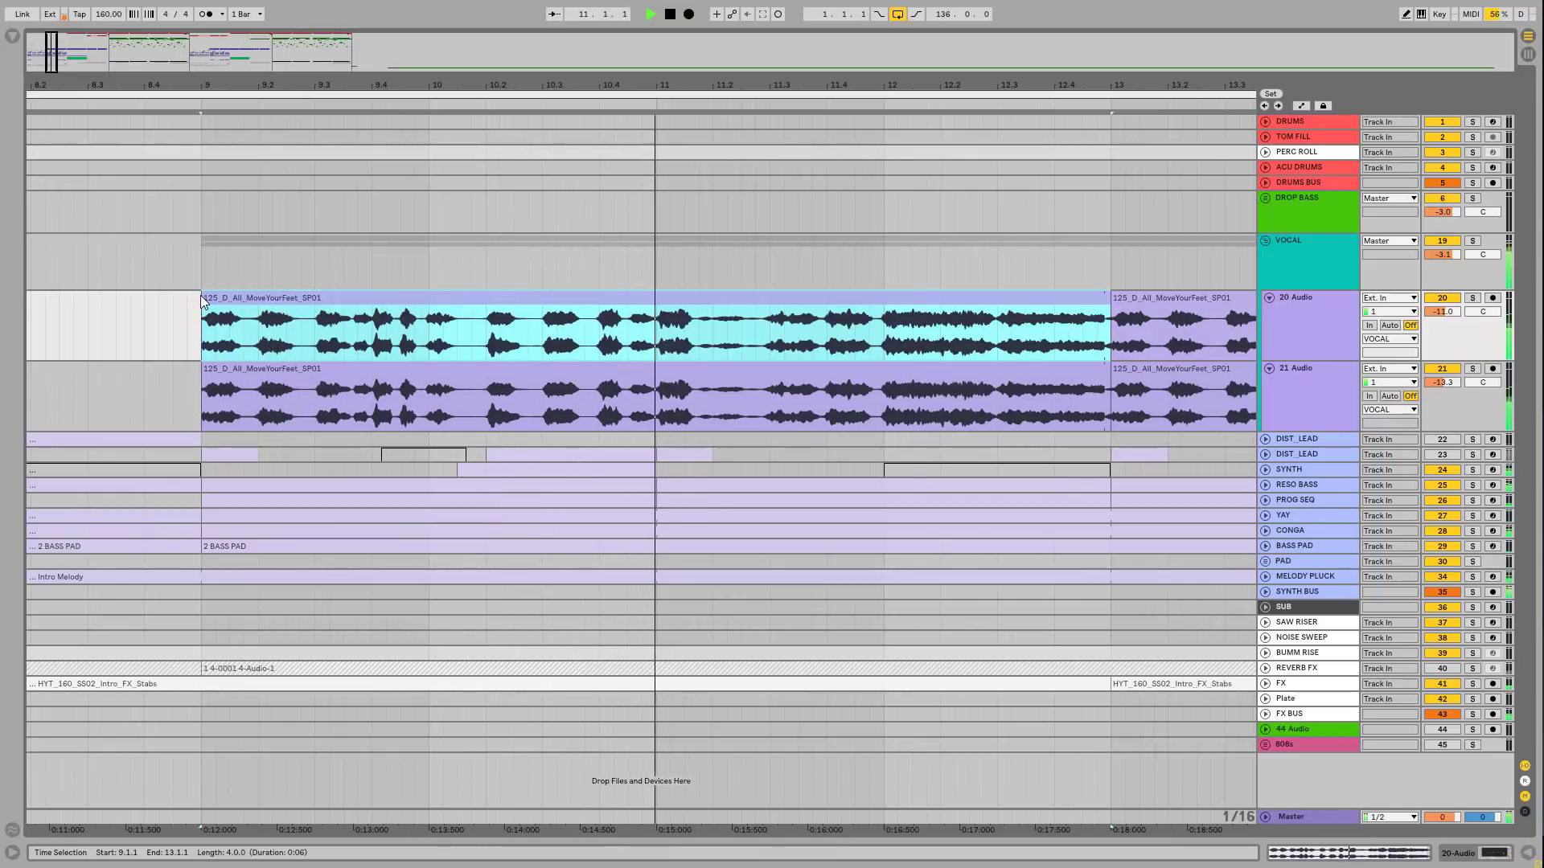
pyautogui.moveTo(202, 293); pyautogui.dragTo(466, 298)
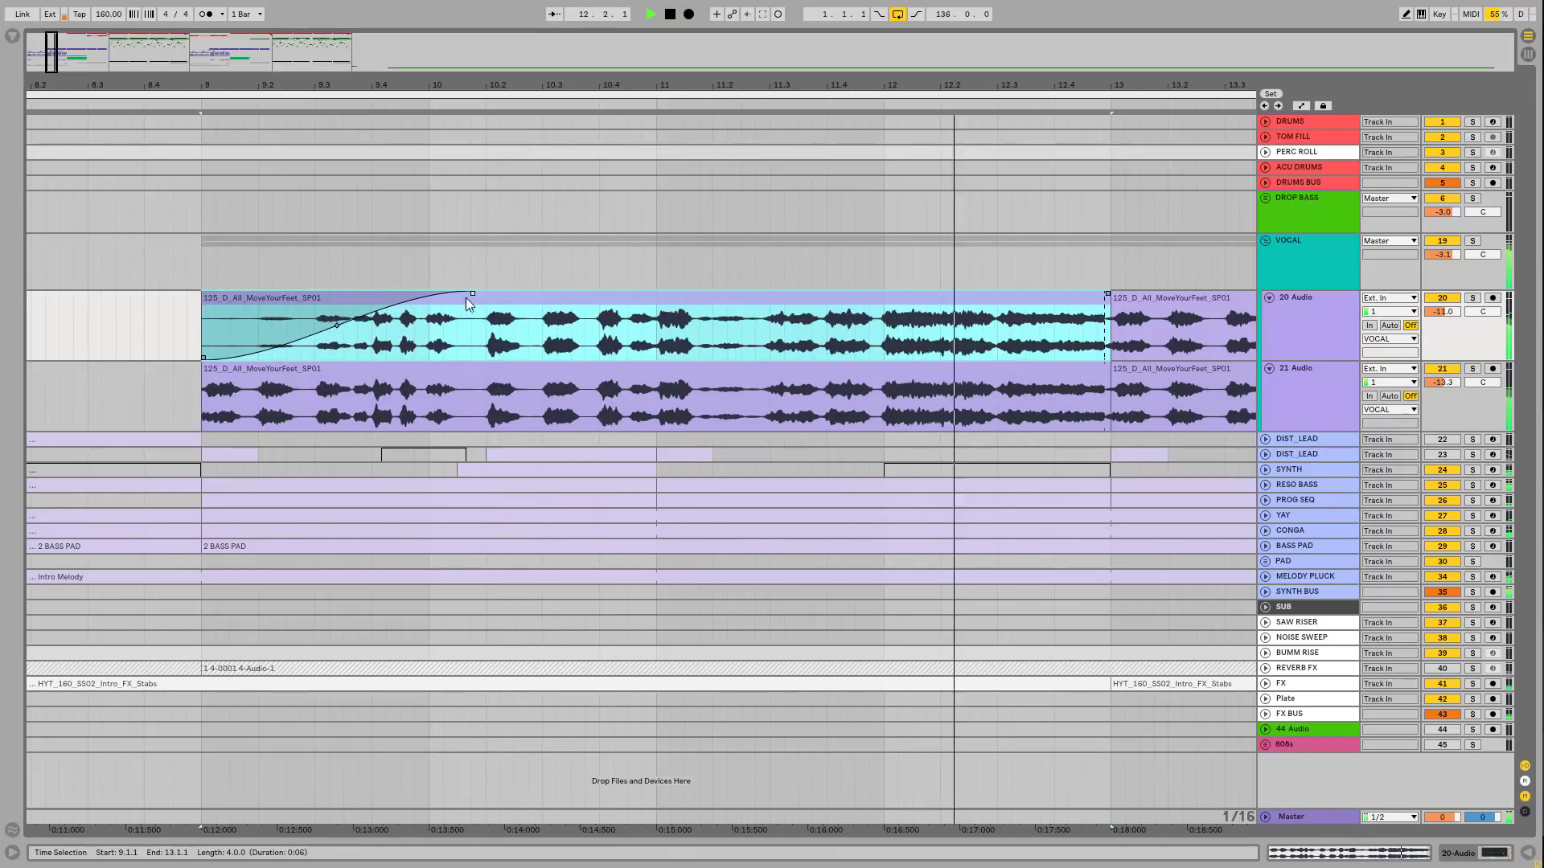
pyautogui.moveTo(337, 326); pyautogui.dragTo(377, 353)
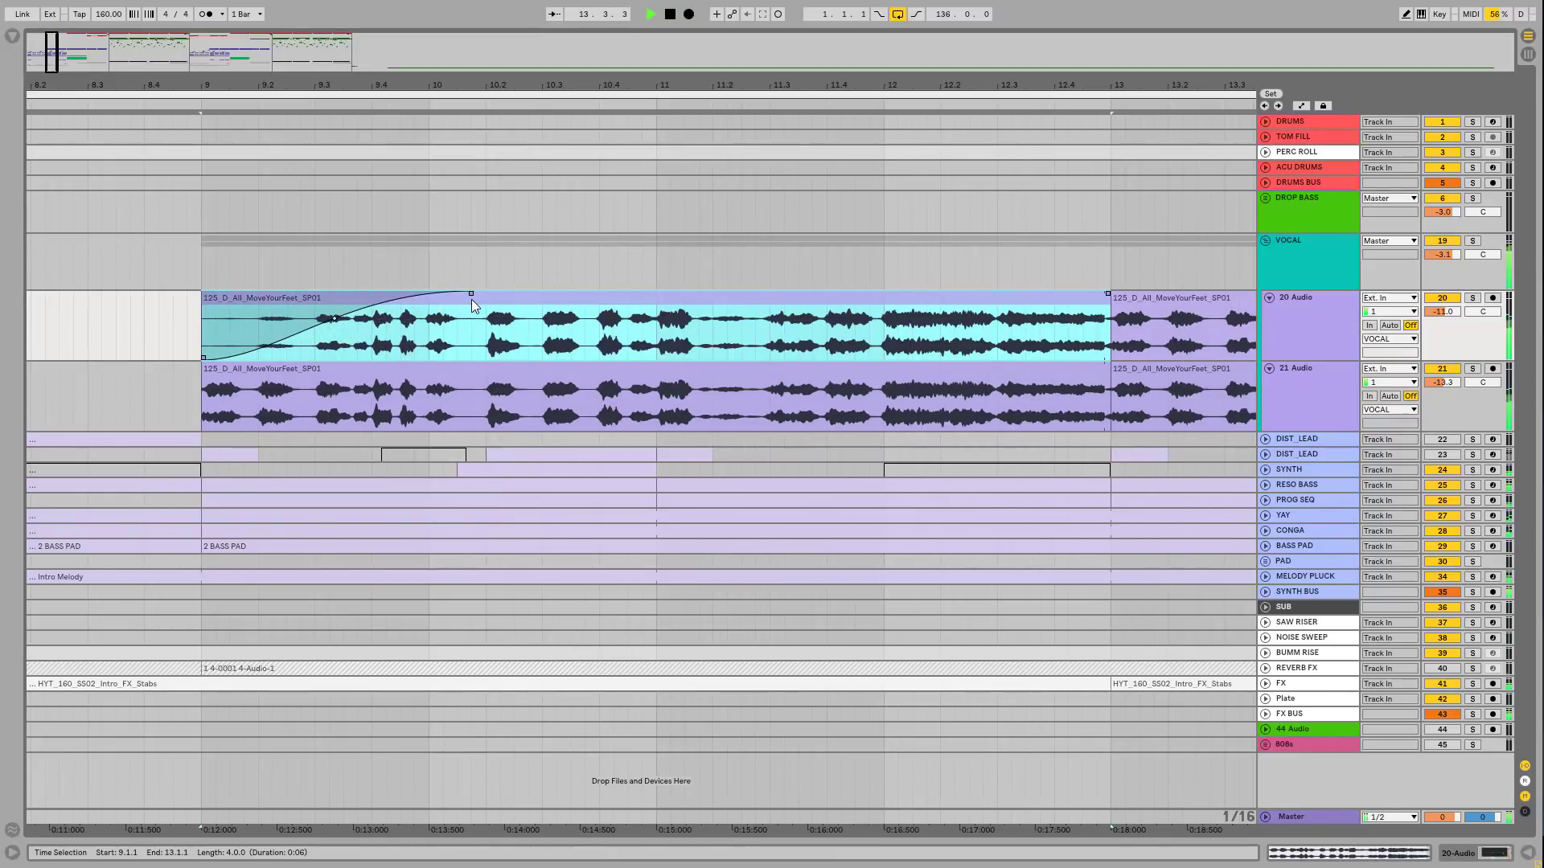
pyautogui.moveTo(471, 295); pyautogui.dragTo(192, 300)
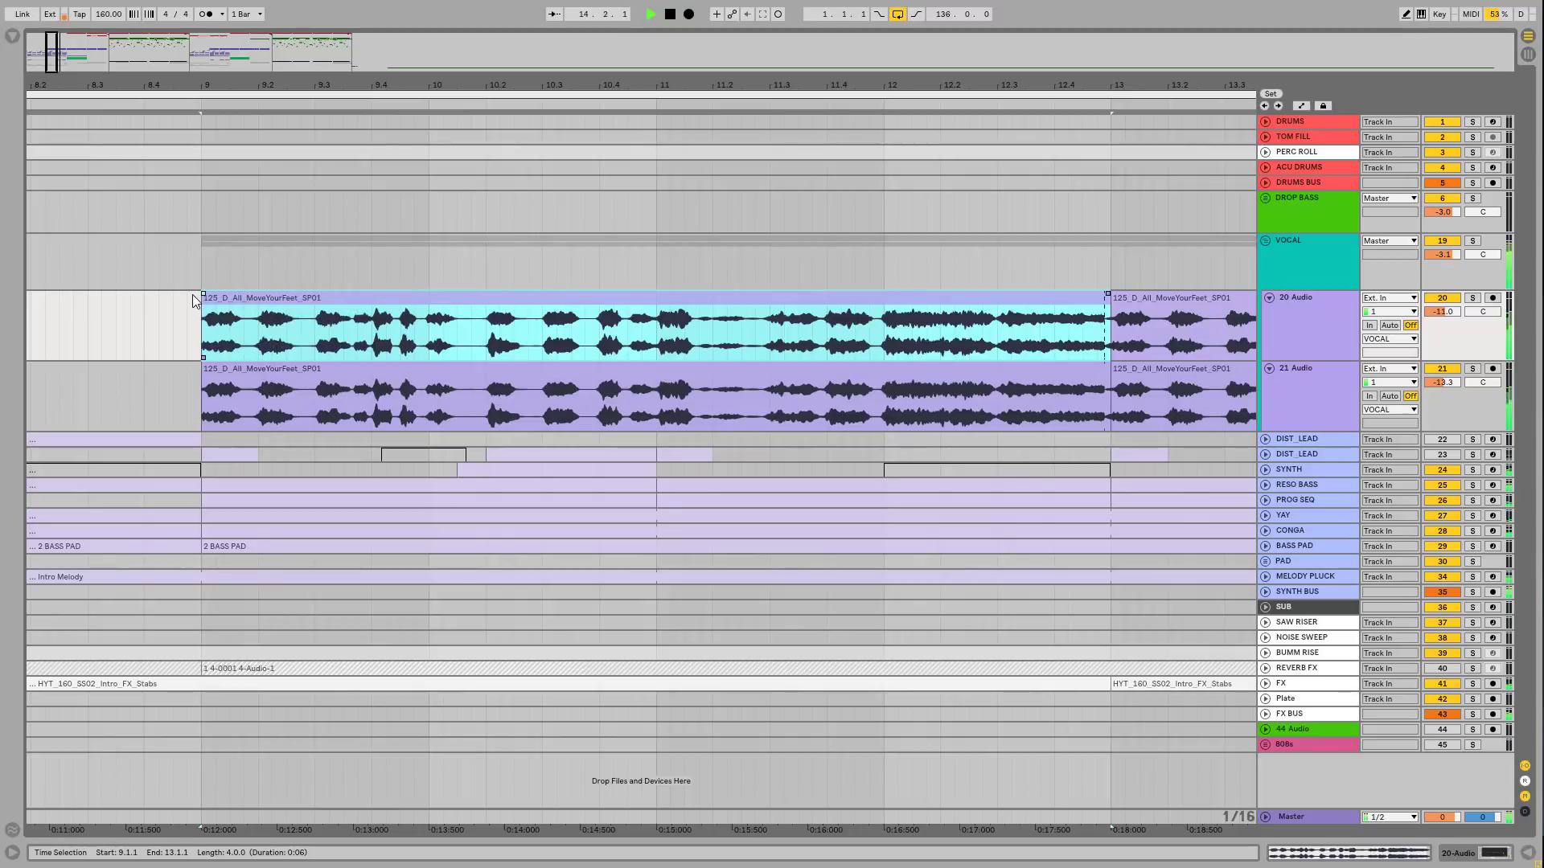
# Step: Show the automation lanes and try adding a breakpoint to the Speaker On envelope of 20 Audio
pyautogui.click(1301, 106)
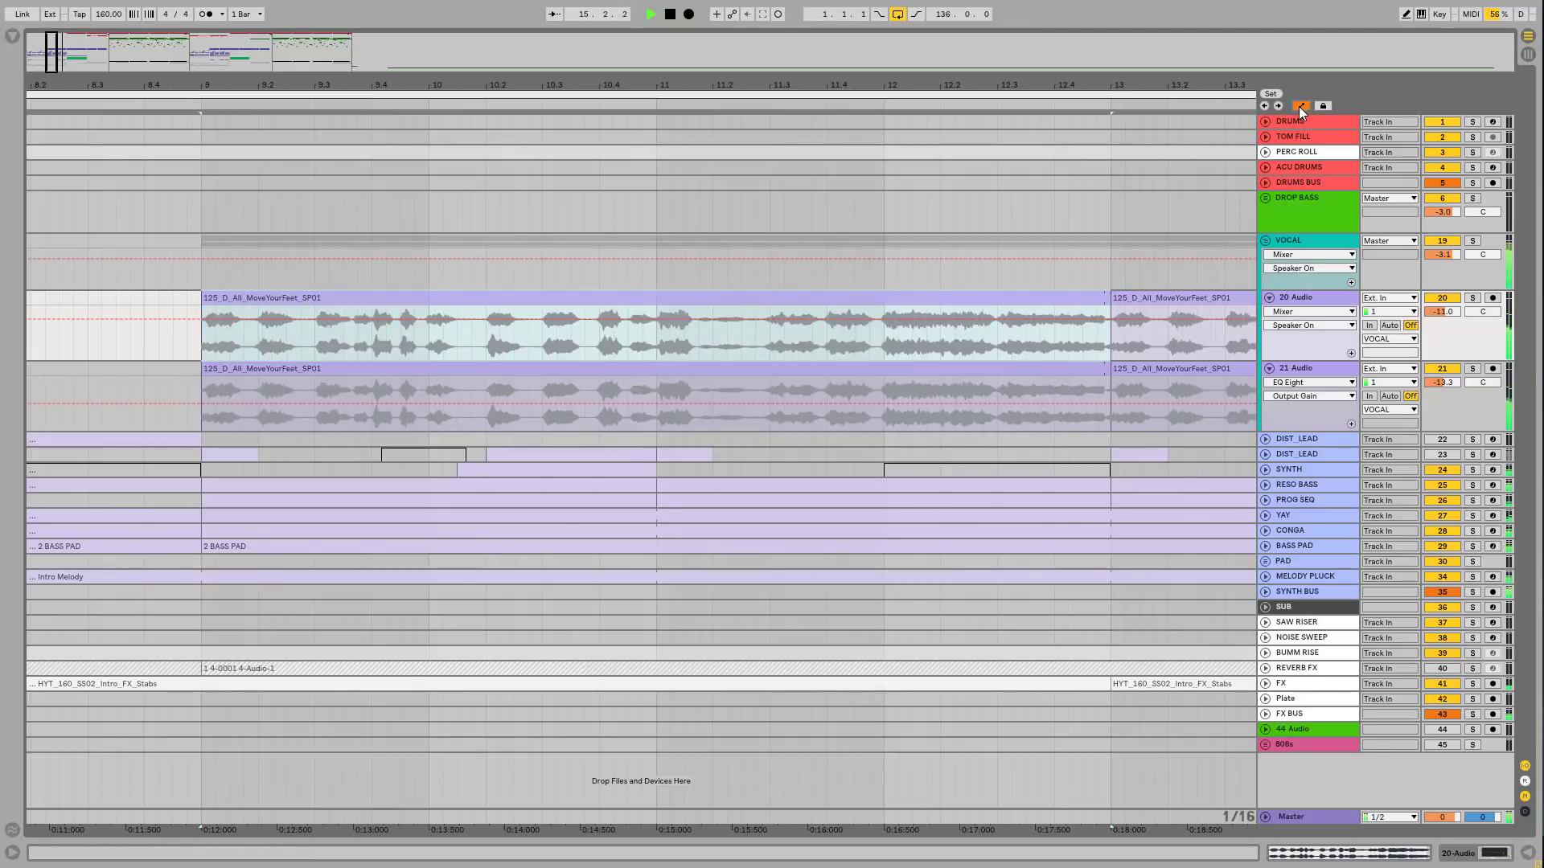
pyautogui.click(1325, 312)
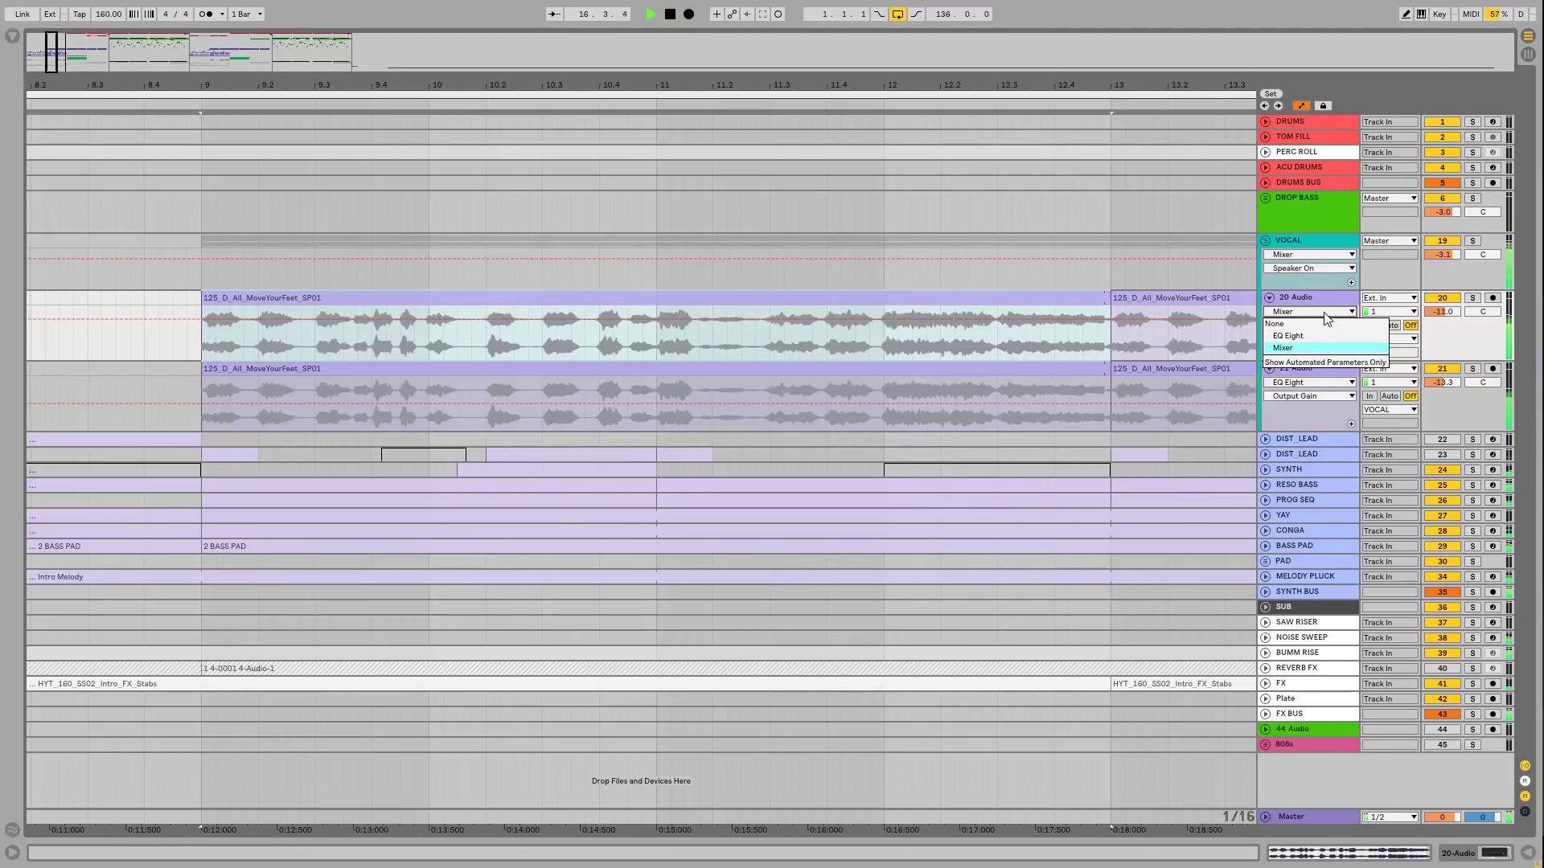
pyautogui.click(1035, 319)
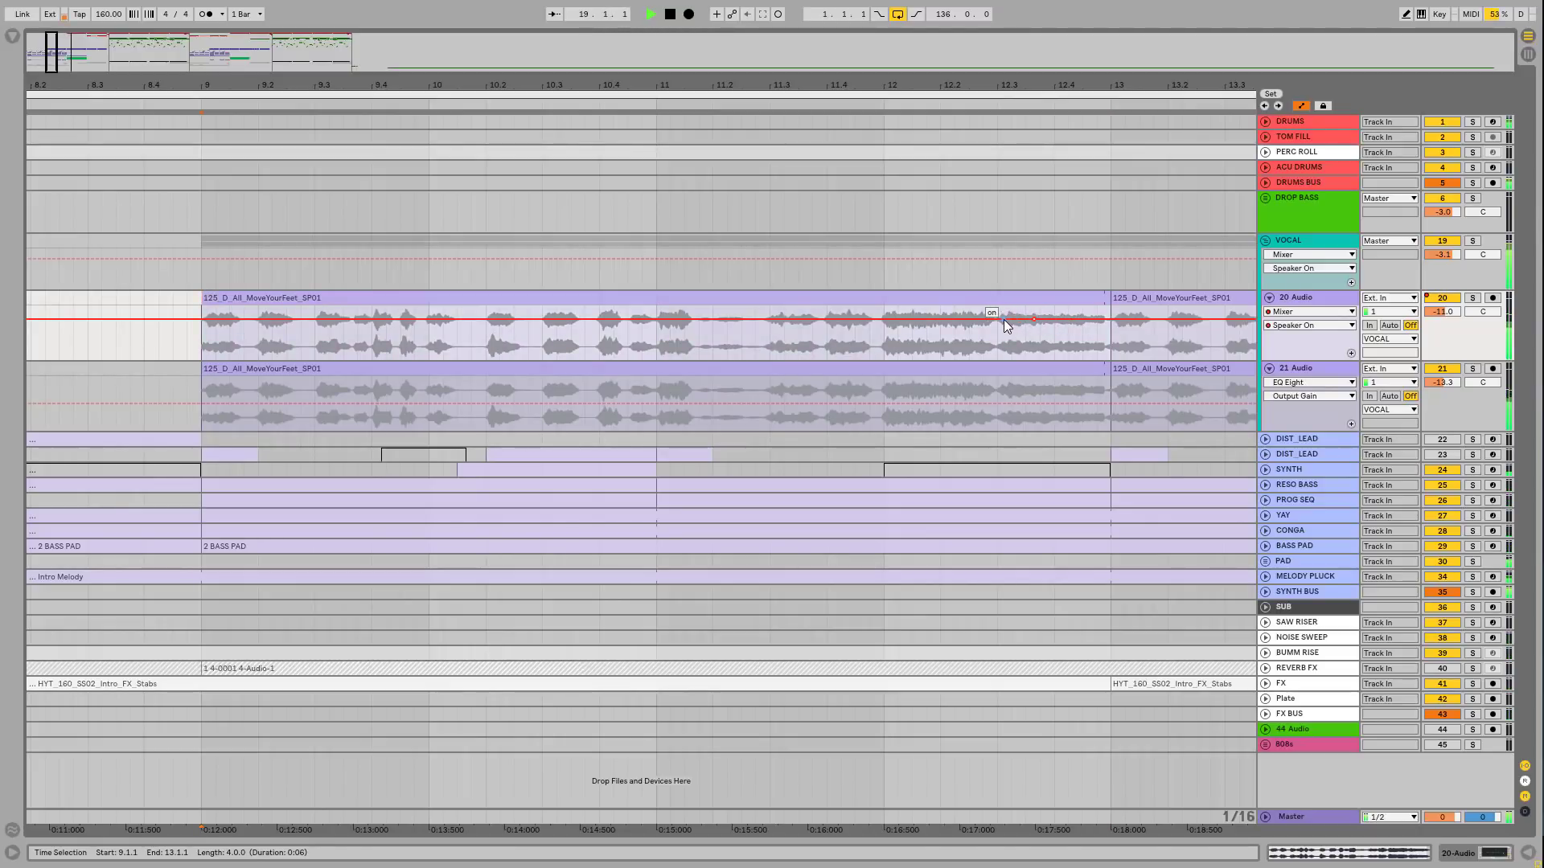
pyautogui.click(1012, 320)
pyautogui.moveTo(1005, 320)
pyautogui.mouseDown()
pyautogui.moveTo(1005, 346)
pyautogui.moveTo(1016, 323)
pyautogui.mouseUp()
# Step: Switch the 20 Audio automation to Track Panning, try a change to 29R around bar 12.2, and remove its breakpoints
pyautogui.click(1292, 325)
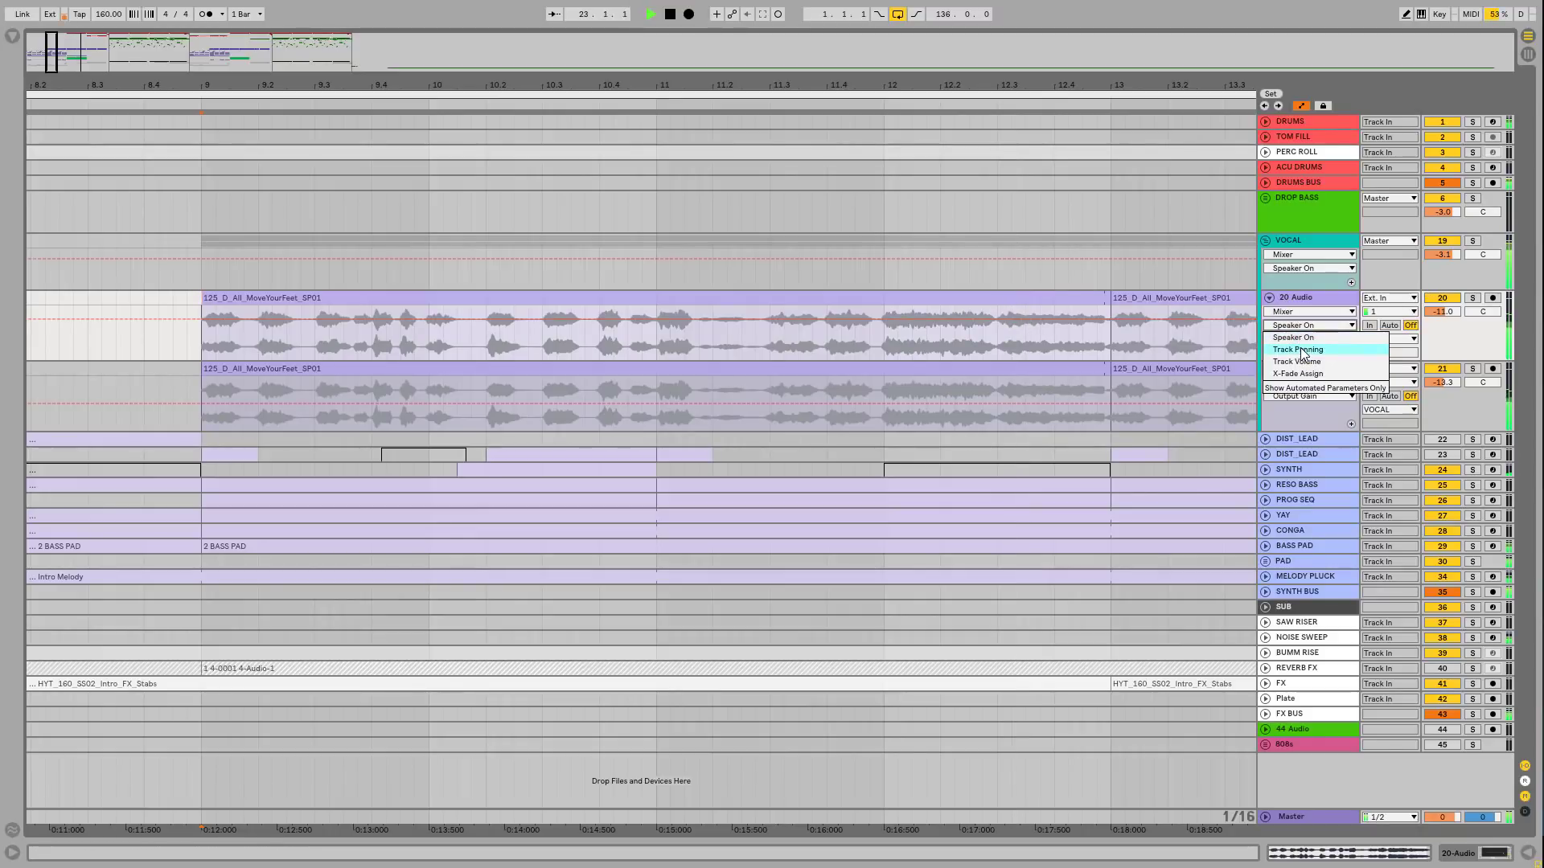
pyautogui.click(1303, 348)
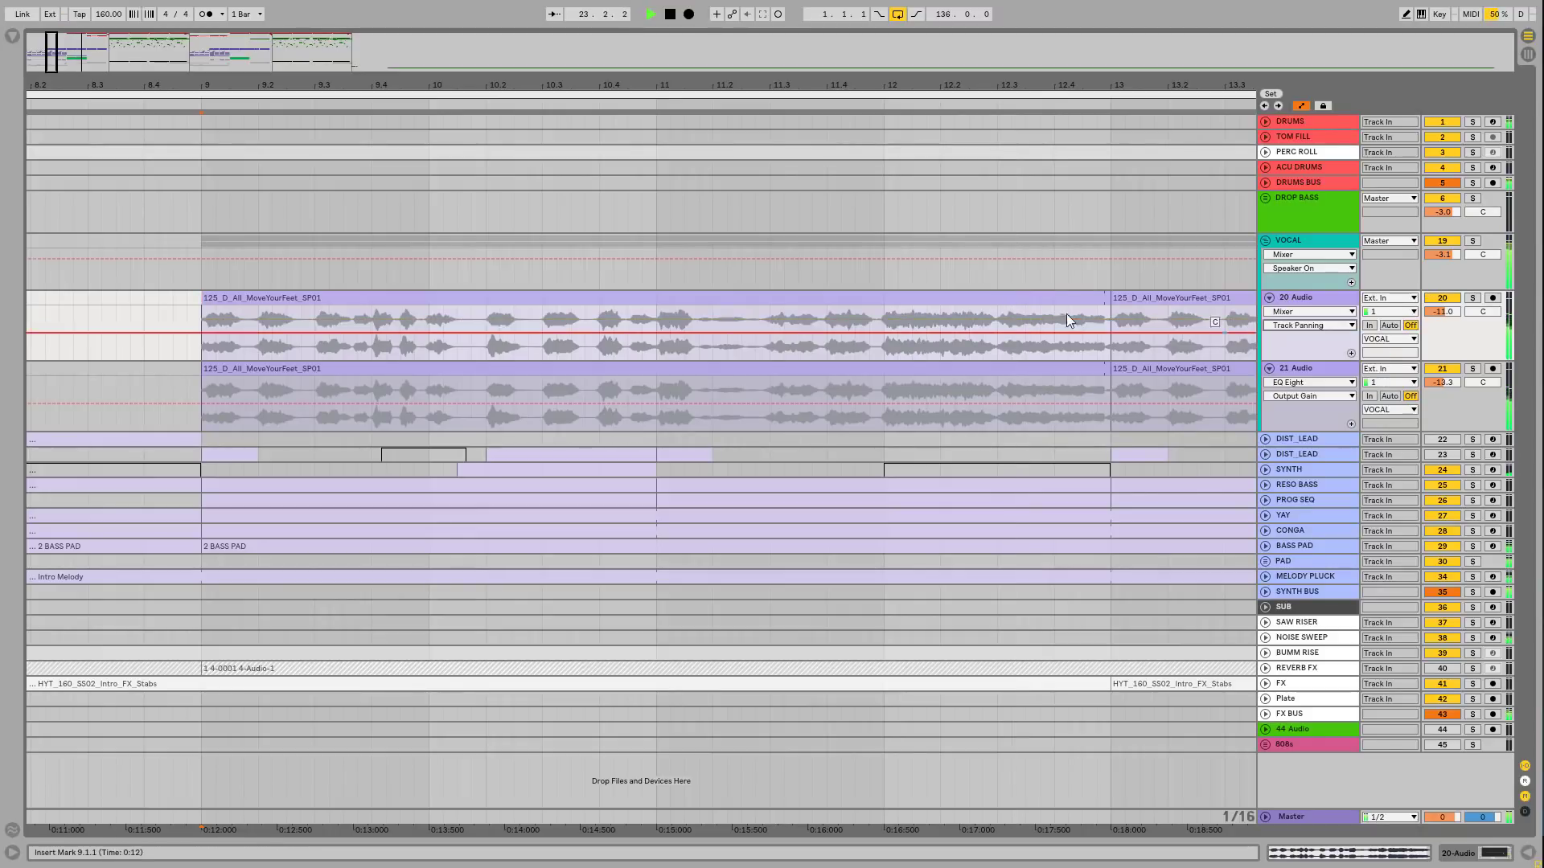
pyautogui.click(1000, 332)
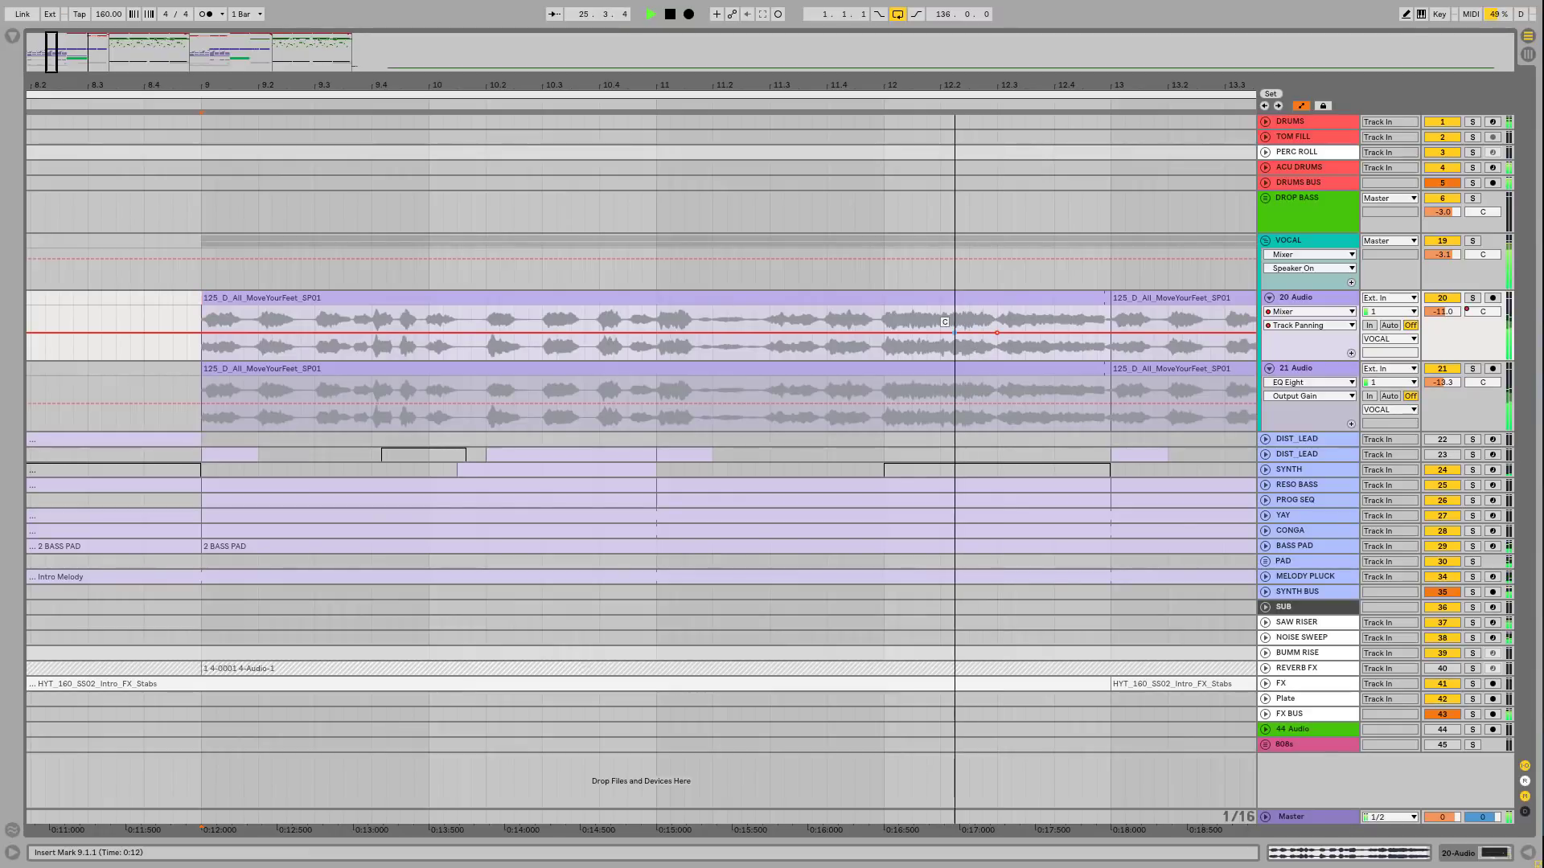
pyautogui.moveTo(955, 332); pyautogui.dragTo(955, 318)
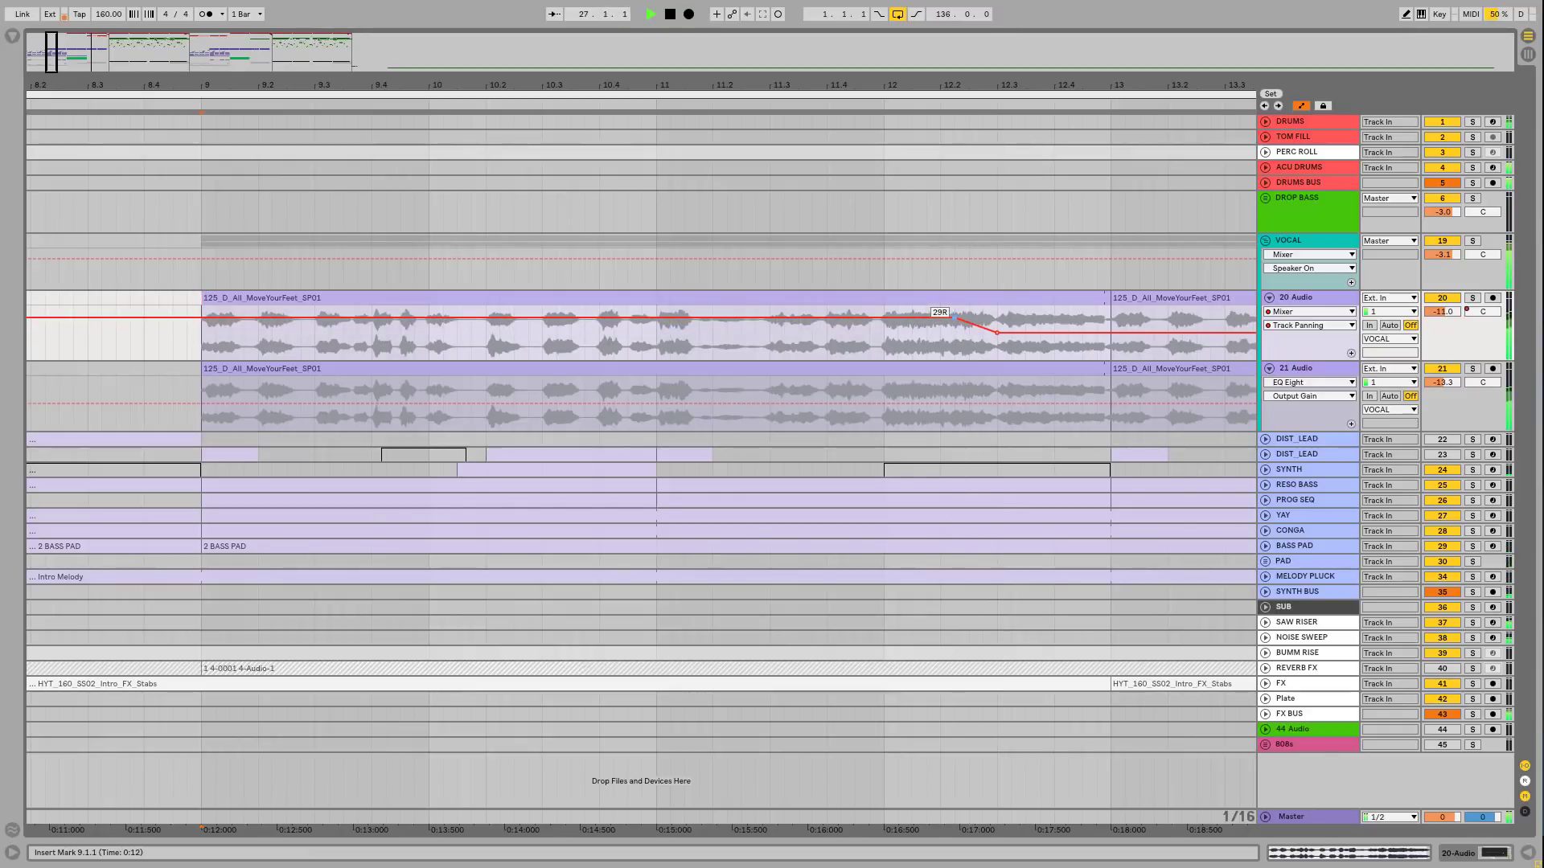
pyautogui.rightClick(956, 320)
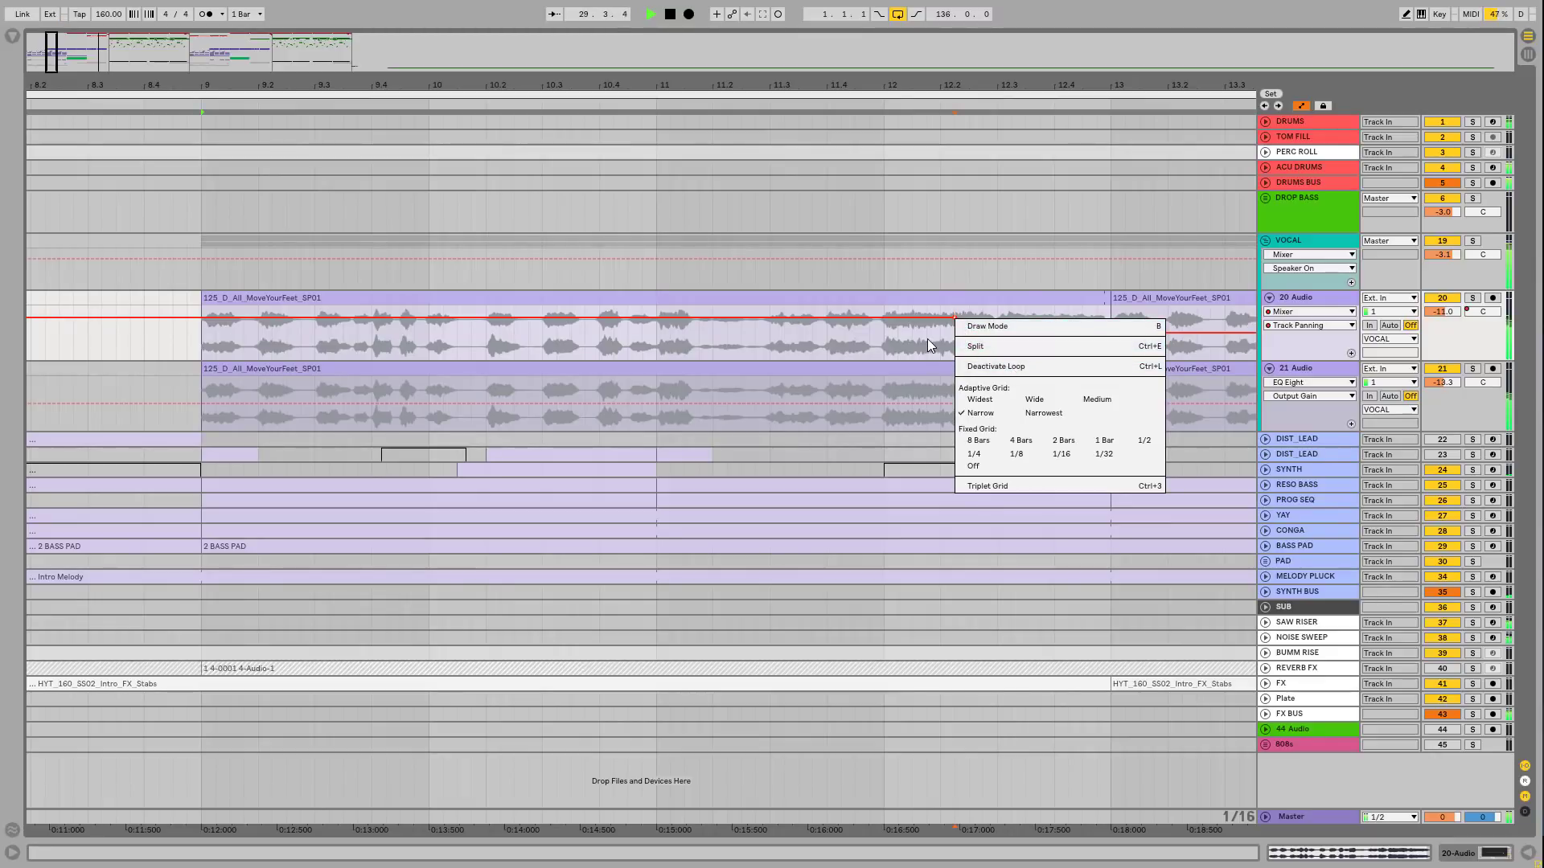
pyautogui.click(953, 326)
pyautogui.click(956, 318)
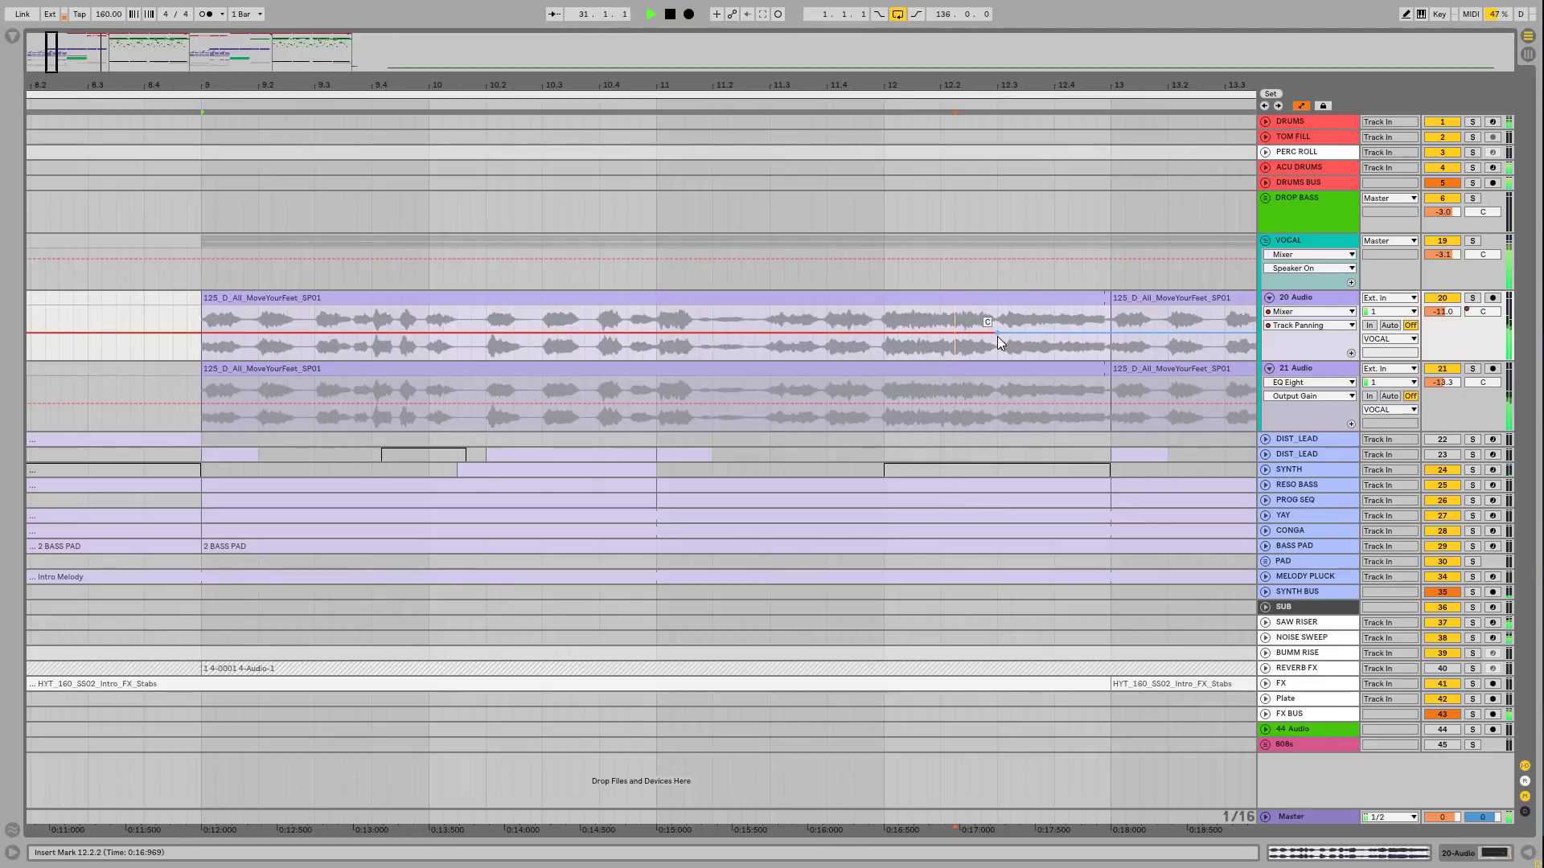
pyautogui.click(996, 333)
# Step: Hide the automation lanes, and switch the envelope lock on and off again
pyautogui.moveTo(816, 83); pyautogui.dragTo(815, 36)
pyautogui.click(1306, 107)
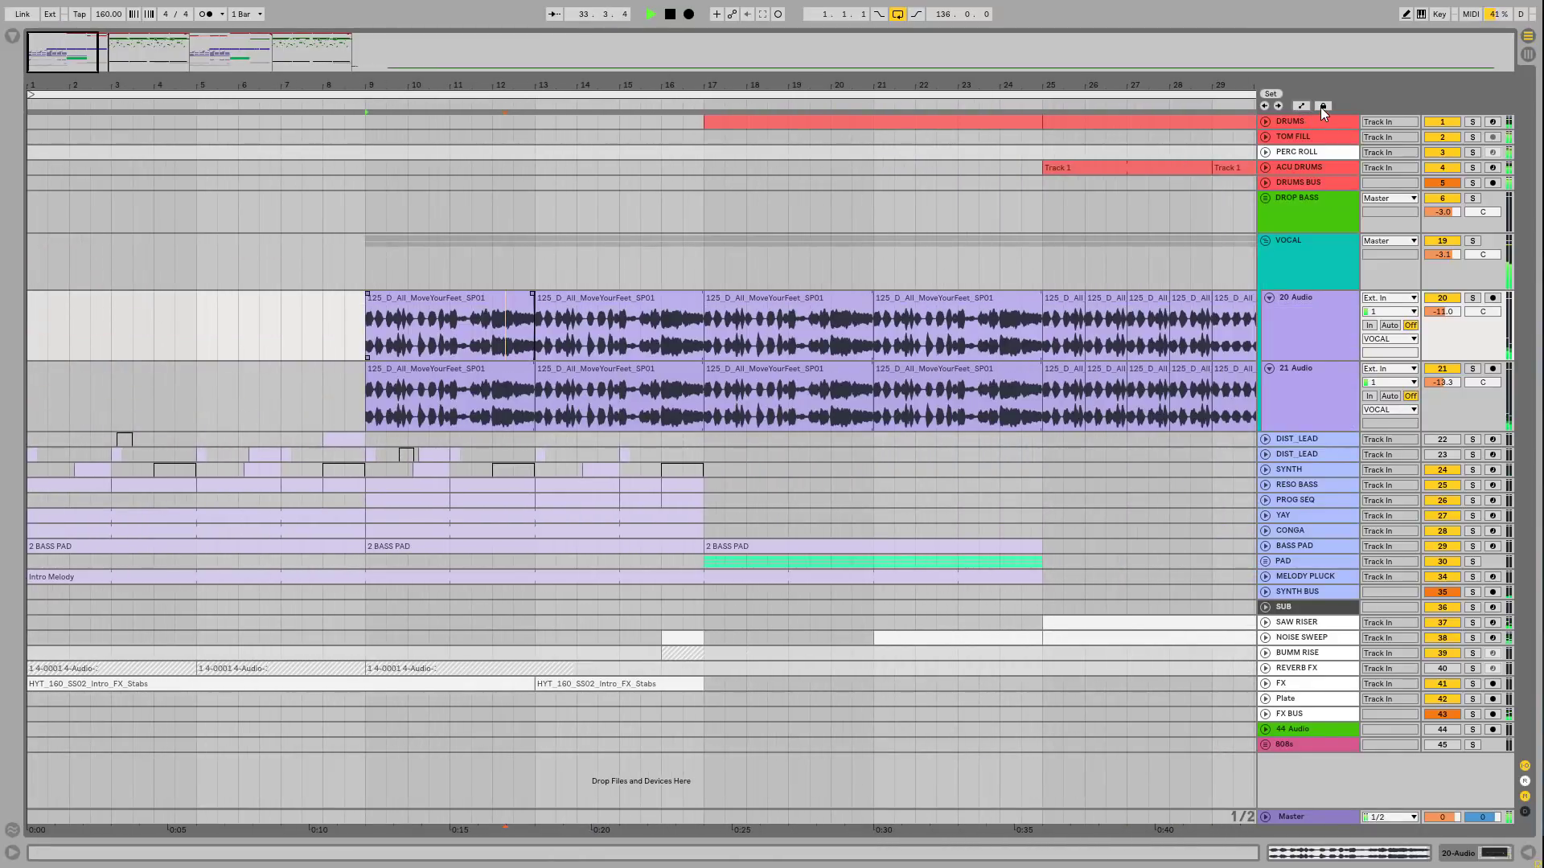
pyautogui.click(1323, 107)
pyautogui.click(1328, 108)
# Step: Fold the VOCAL group and unfold the DROP BASS group to show its tracks in the drop section
pyautogui.moveTo(1140, 83); pyautogui.dragTo(439, 49)
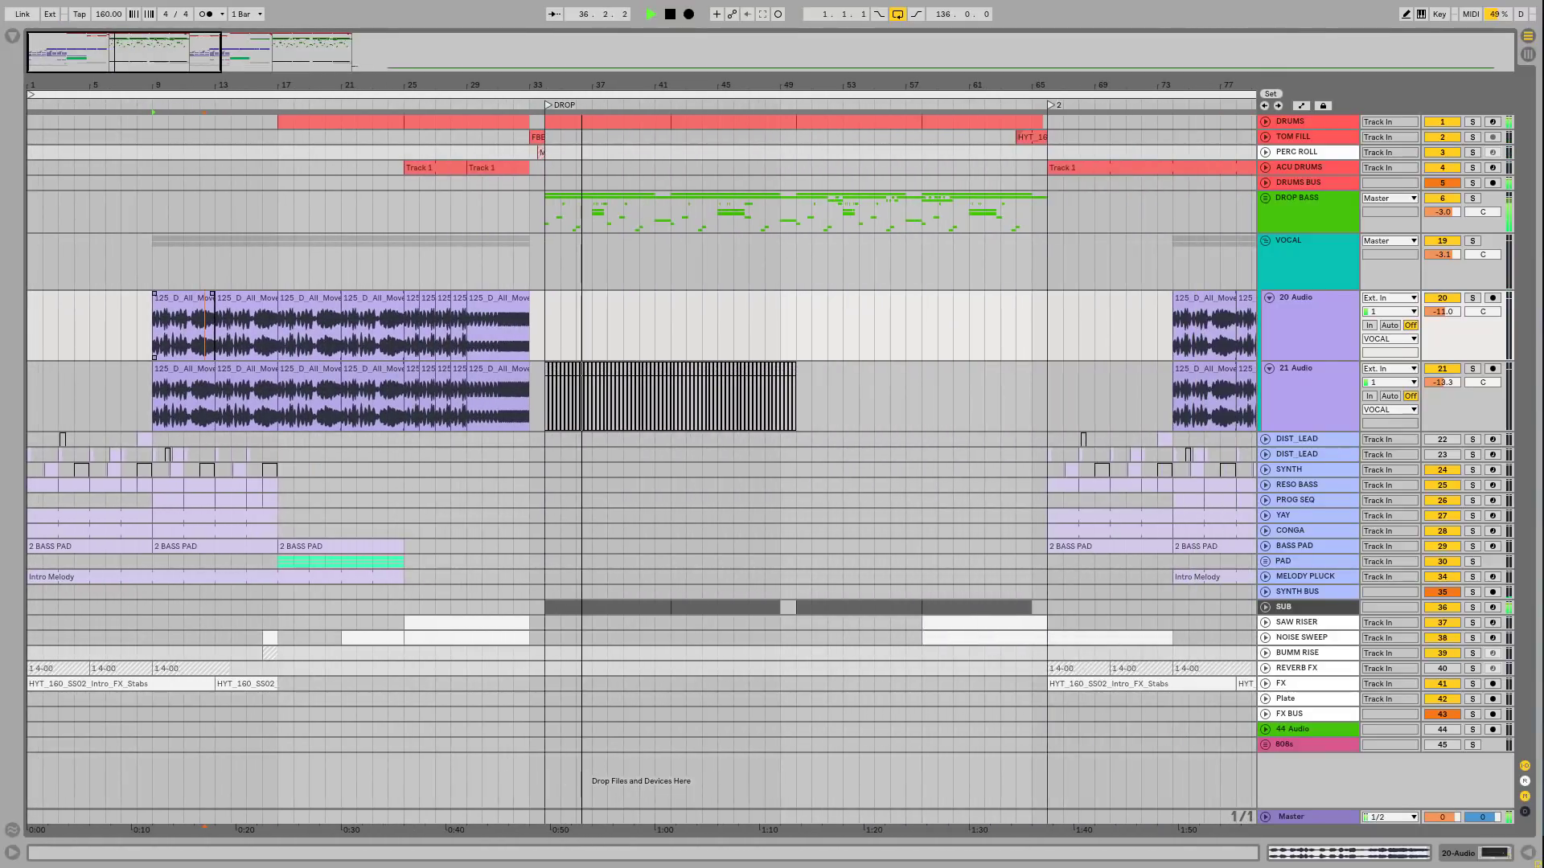
pyautogui.click(1265, 241)
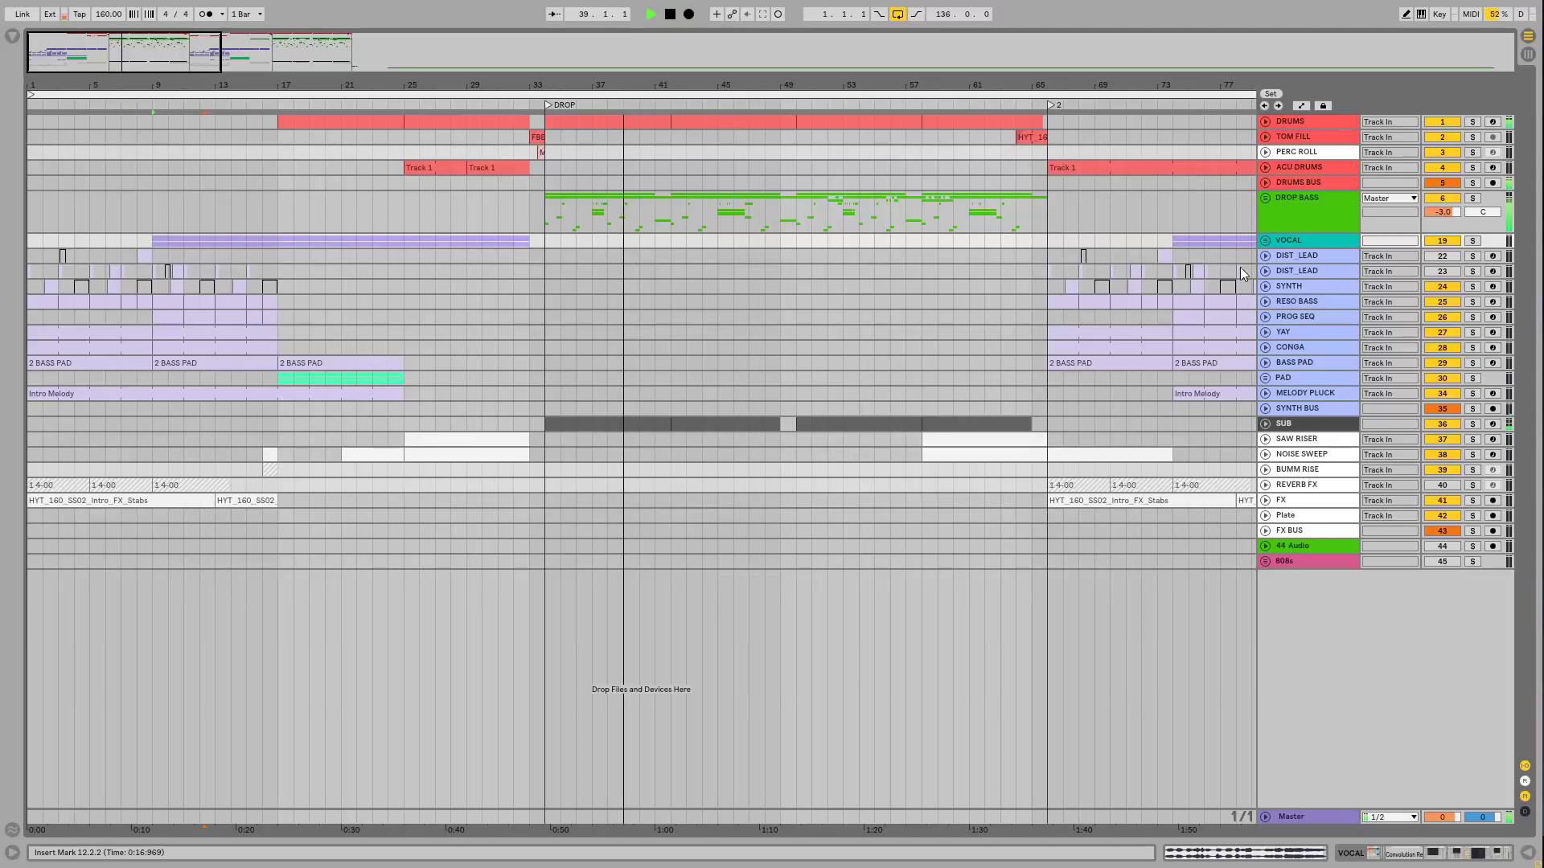
pyautogui.click(1264, 197)
pyautogui.click(1316, 205)
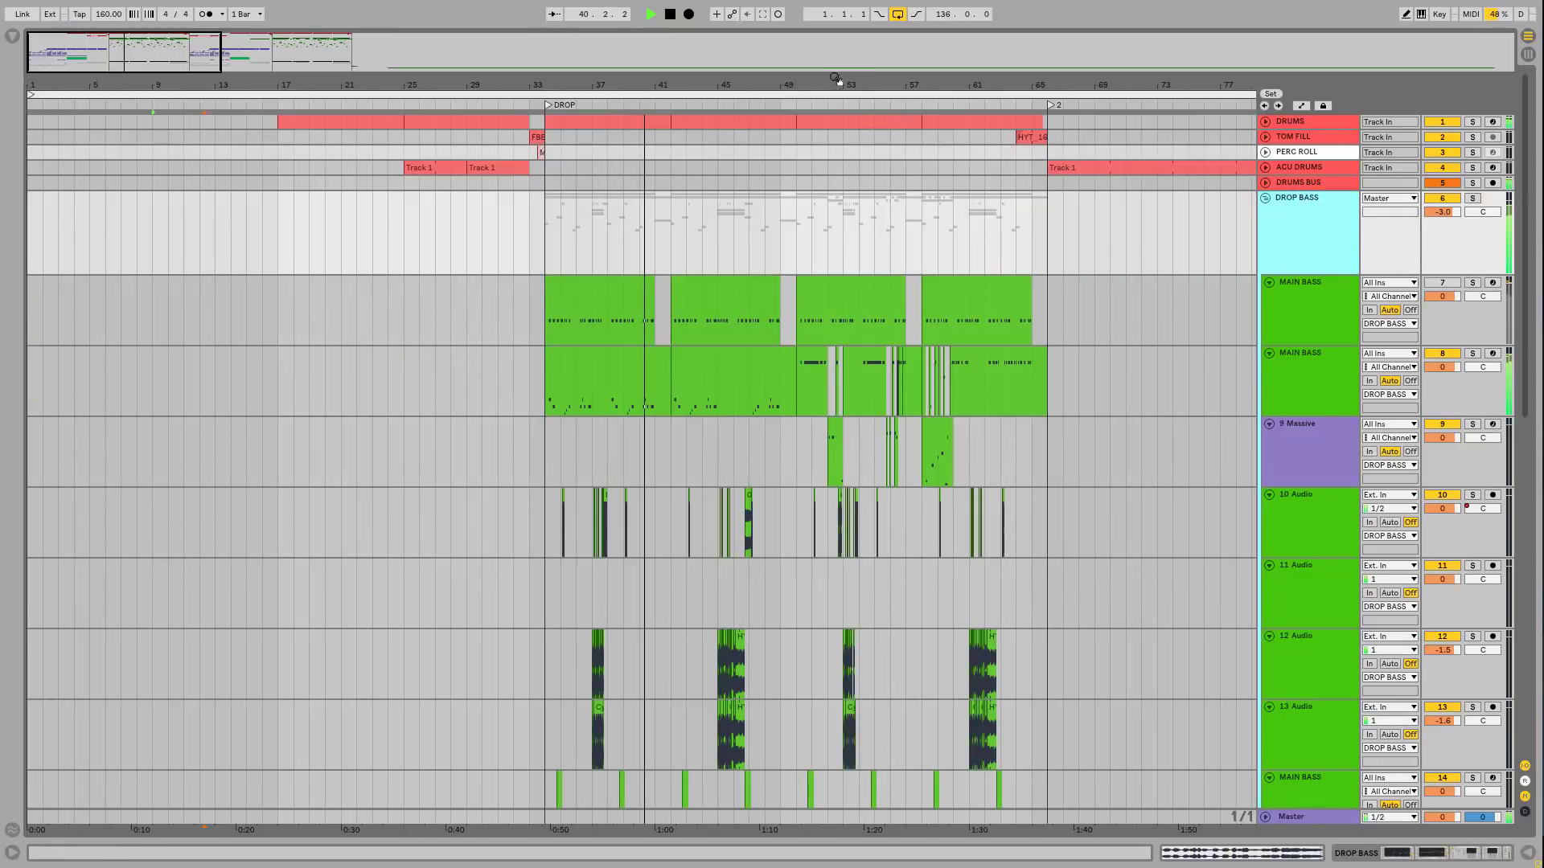
pyautogui.moveTo(830, 80); pyautogui.dragTo(833, 117)
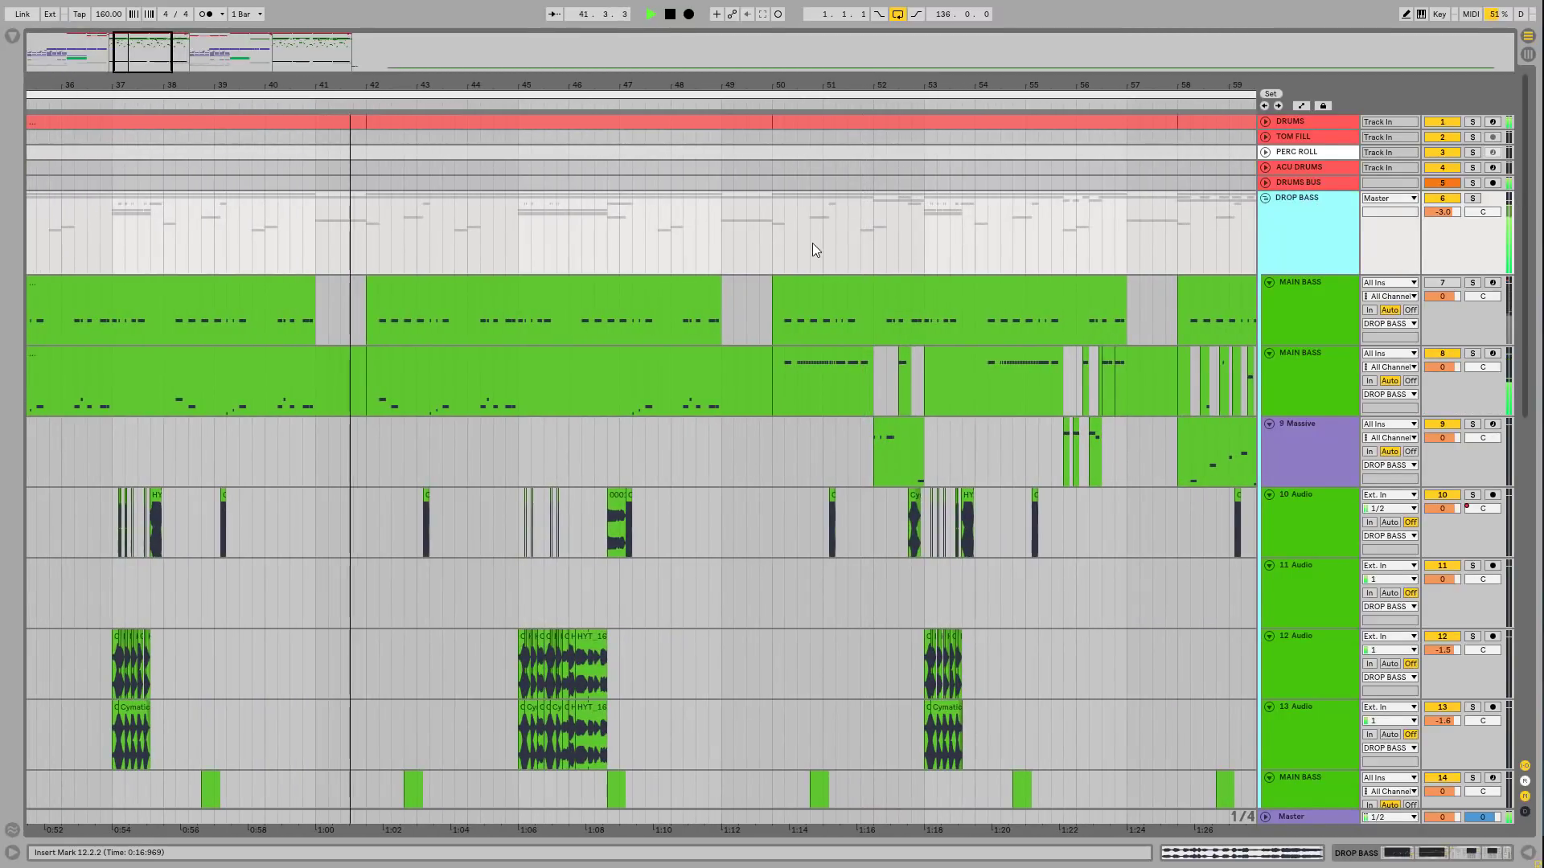
# Step: Listen to MAIN BASS track 8 on its own by soloing it, and release the solo
pyautogui.click(1315, 291)
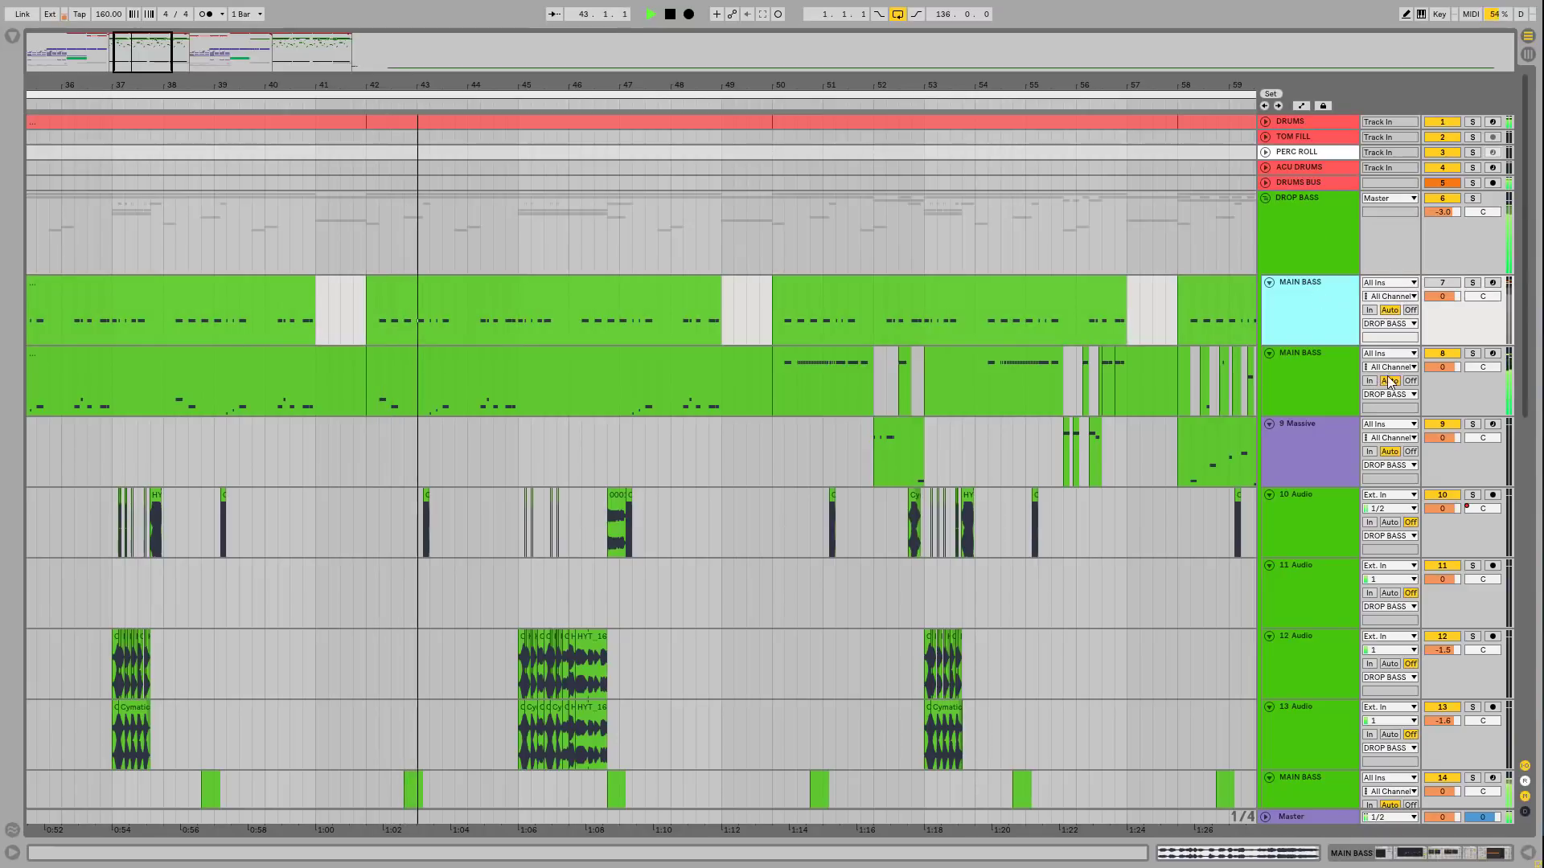
pyautogui.click(1475, 353)
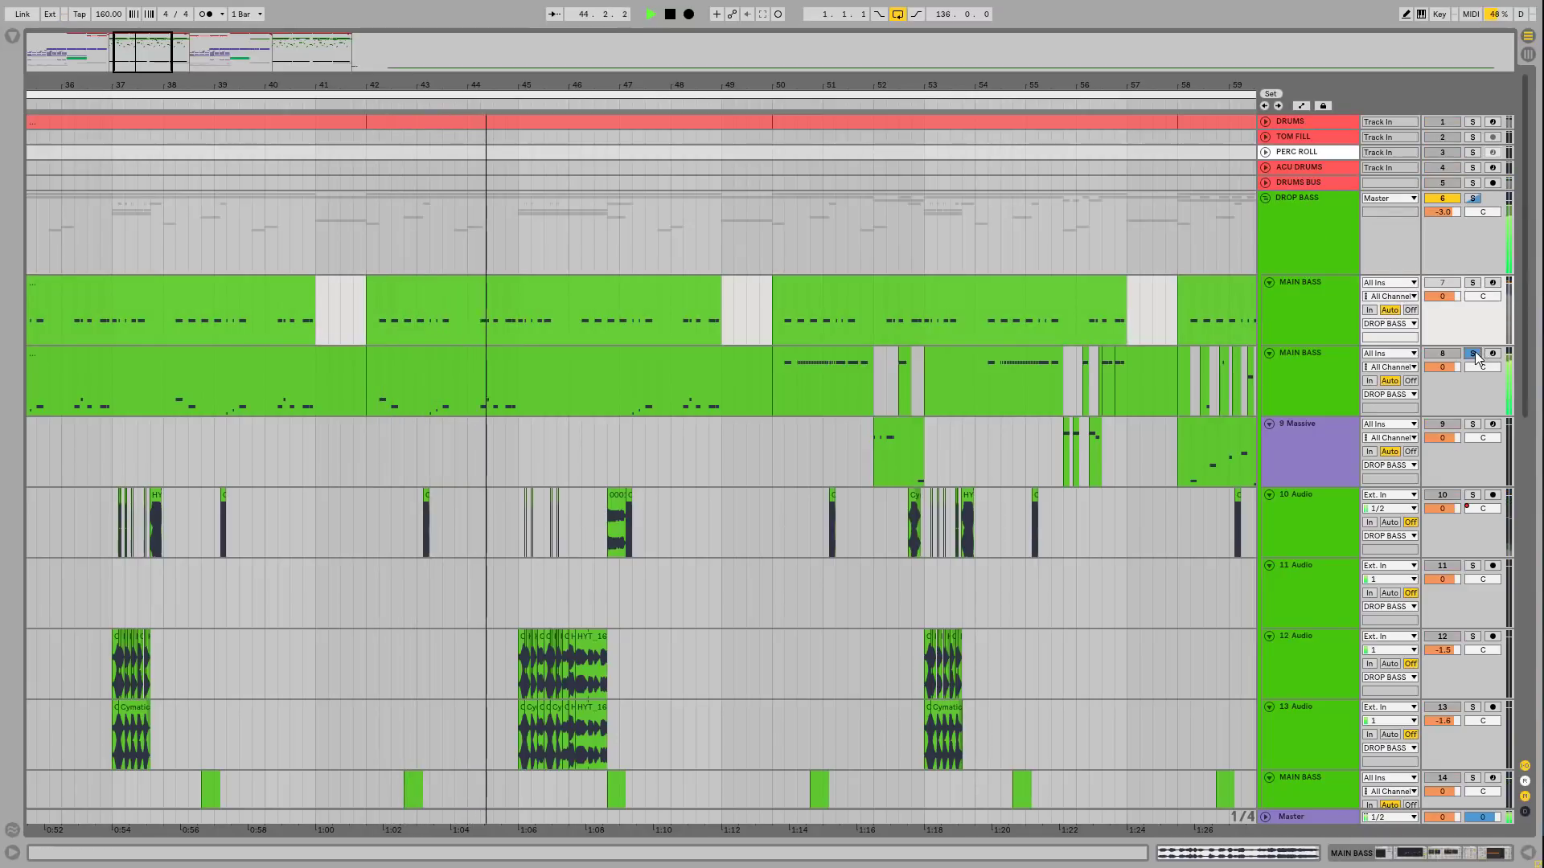
pyautogui.click(1476, 353)
# Step: Audition the TIDITIDI track by soloing it briefly, and release the solo
pyautogui.scroll(-6, 1439, 349)
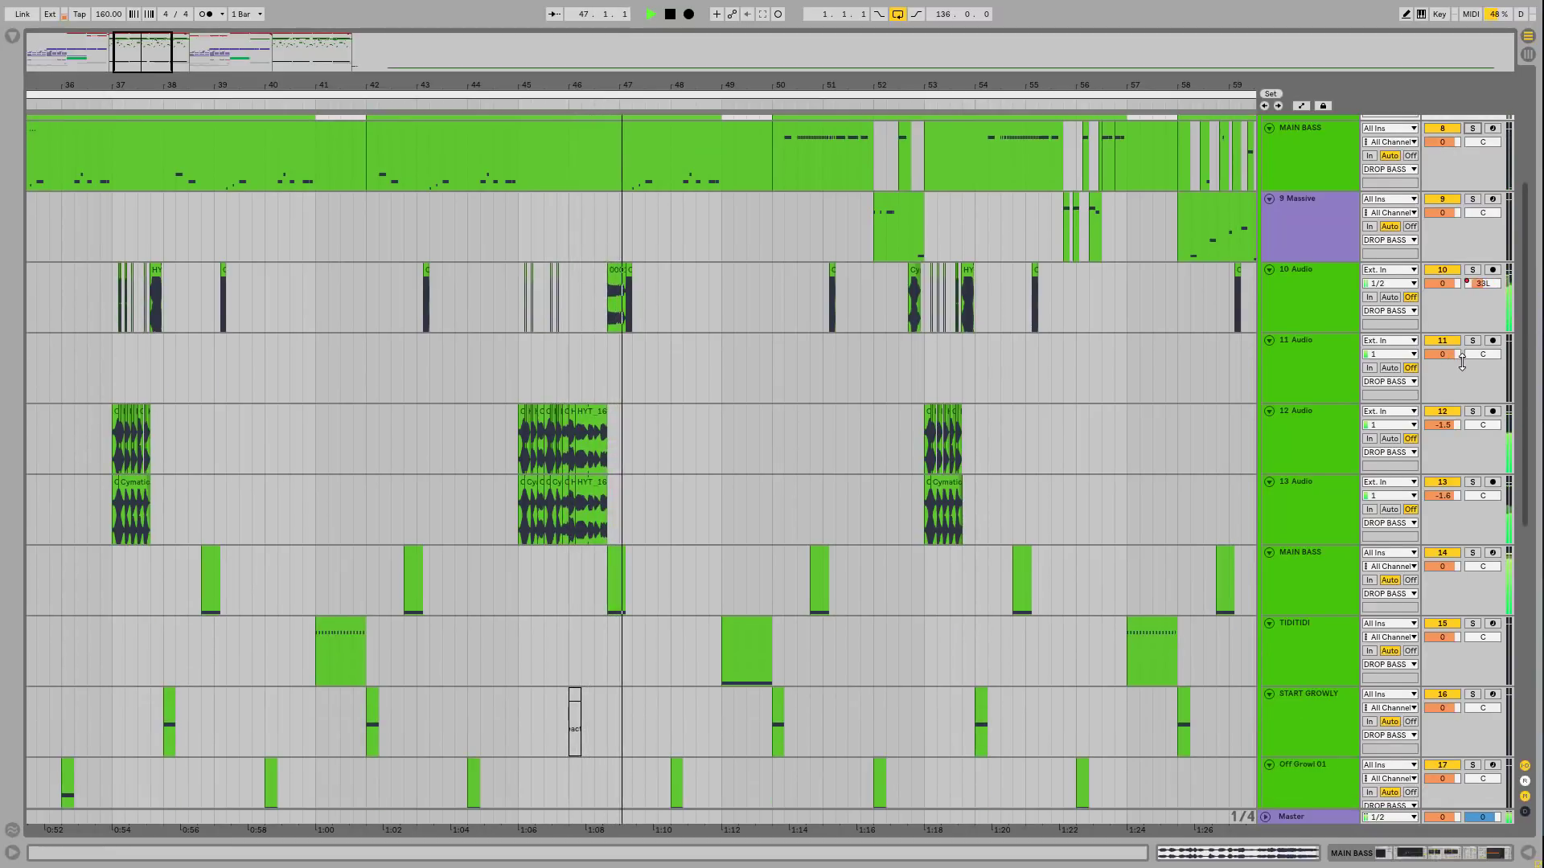
pyautogui.scroll(-2, 1462, 388)
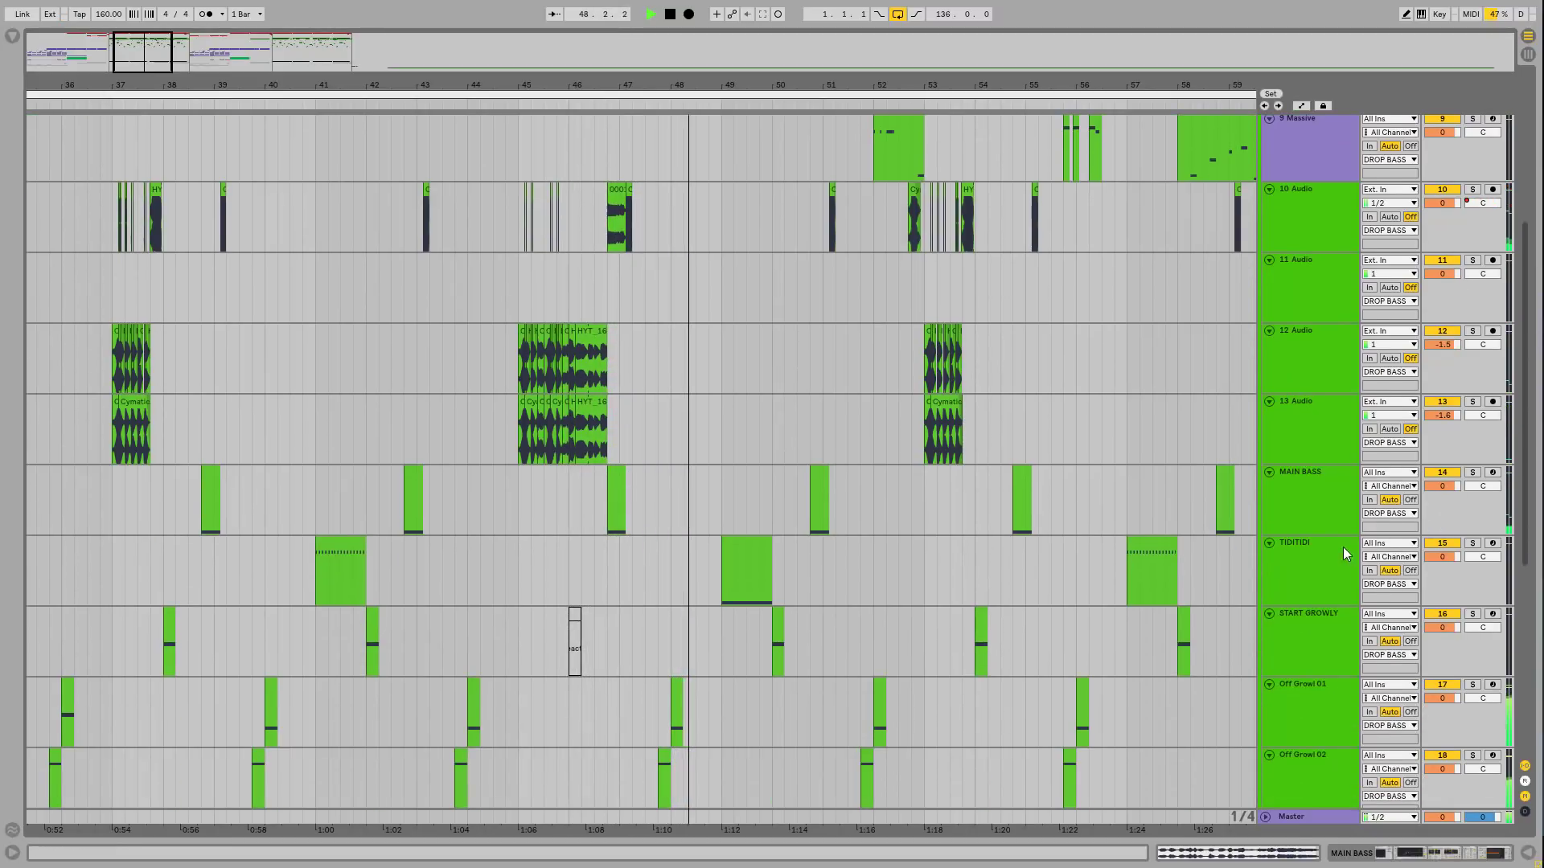
pyautogui.click(1472, 545)
pyautogui.click(1472, 545)
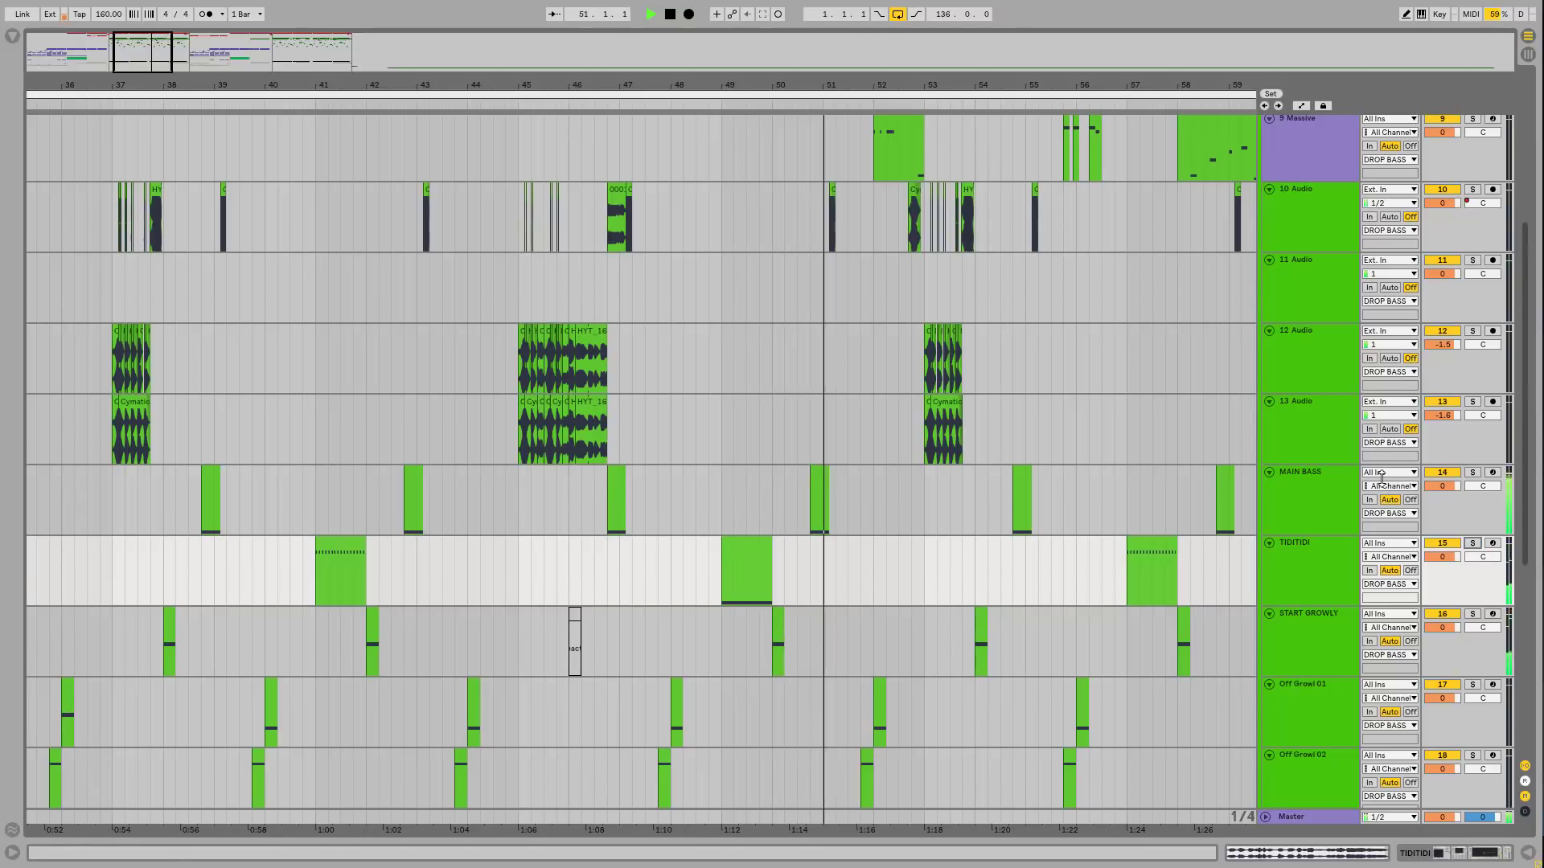
# Step: Fold the DROP BASS group back into a single row
pyautogui.scroll(1, 1381, 468)
pyautogui.scroll(5, 1381, 468)
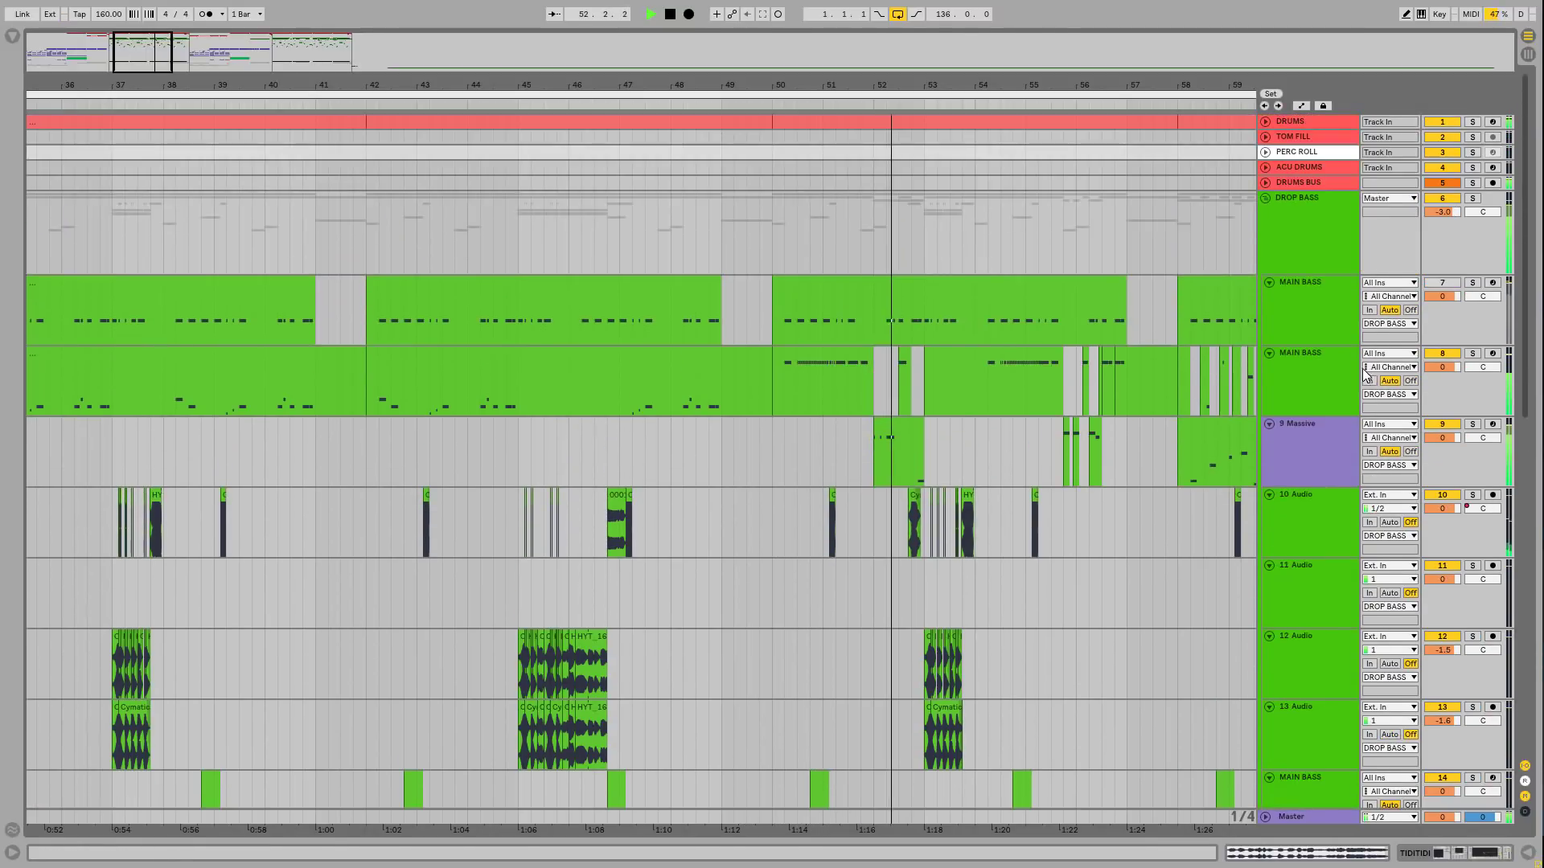
pyautogui.moveTo(1160, 90); pyautogui.dragTo(1055, 85)
pyautogui.click(1267, 196)
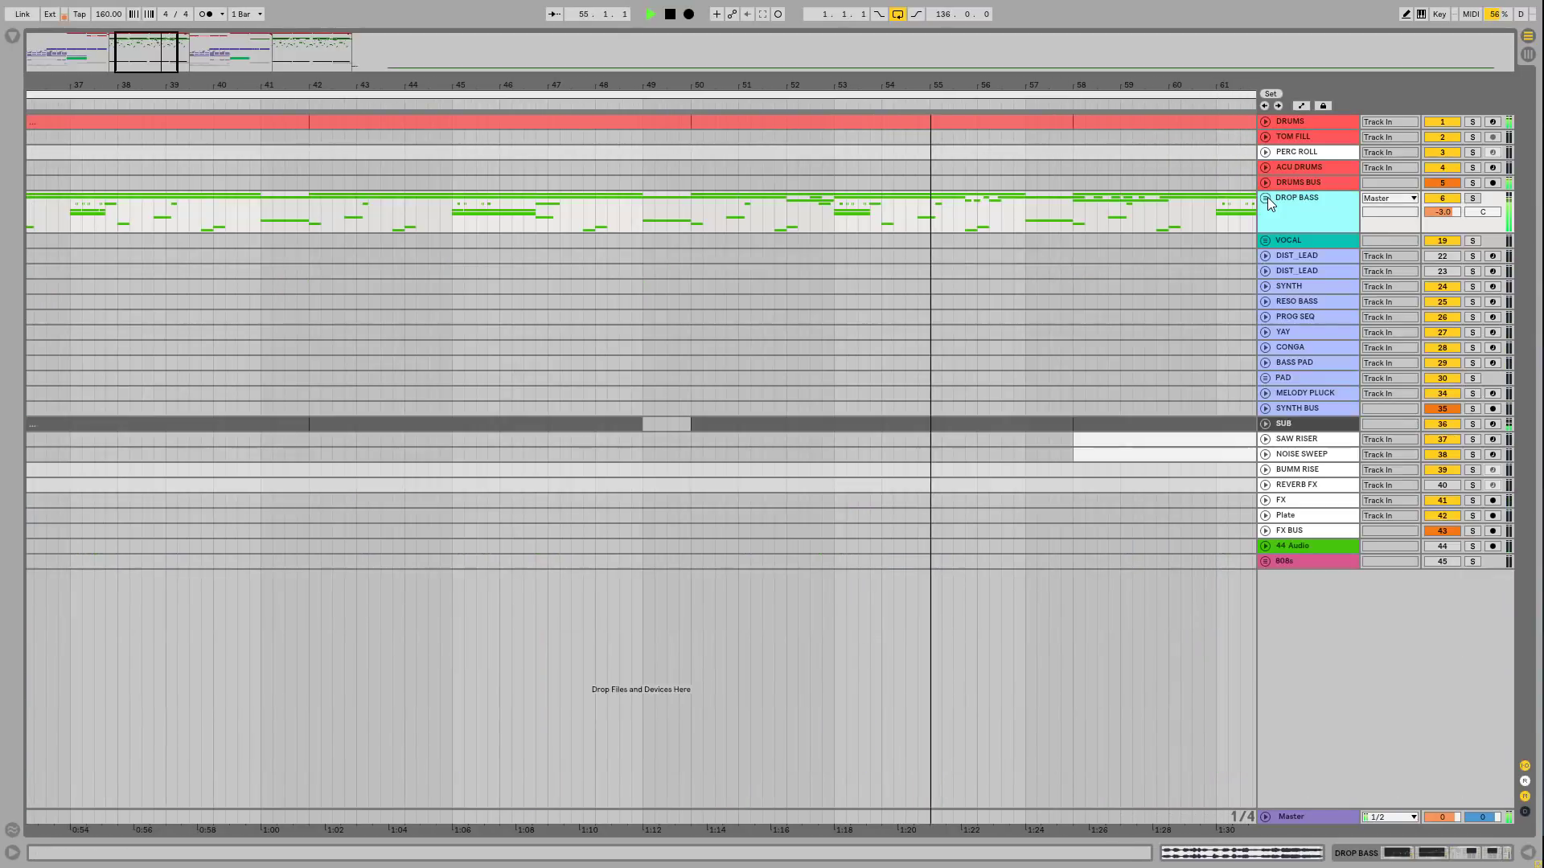
# Step: Listen to the drop without the DROP BASS group by muting it, and reactivate it
pyautogui.moveTo(1168, 86); pyautogui.dragTo(917, 48)
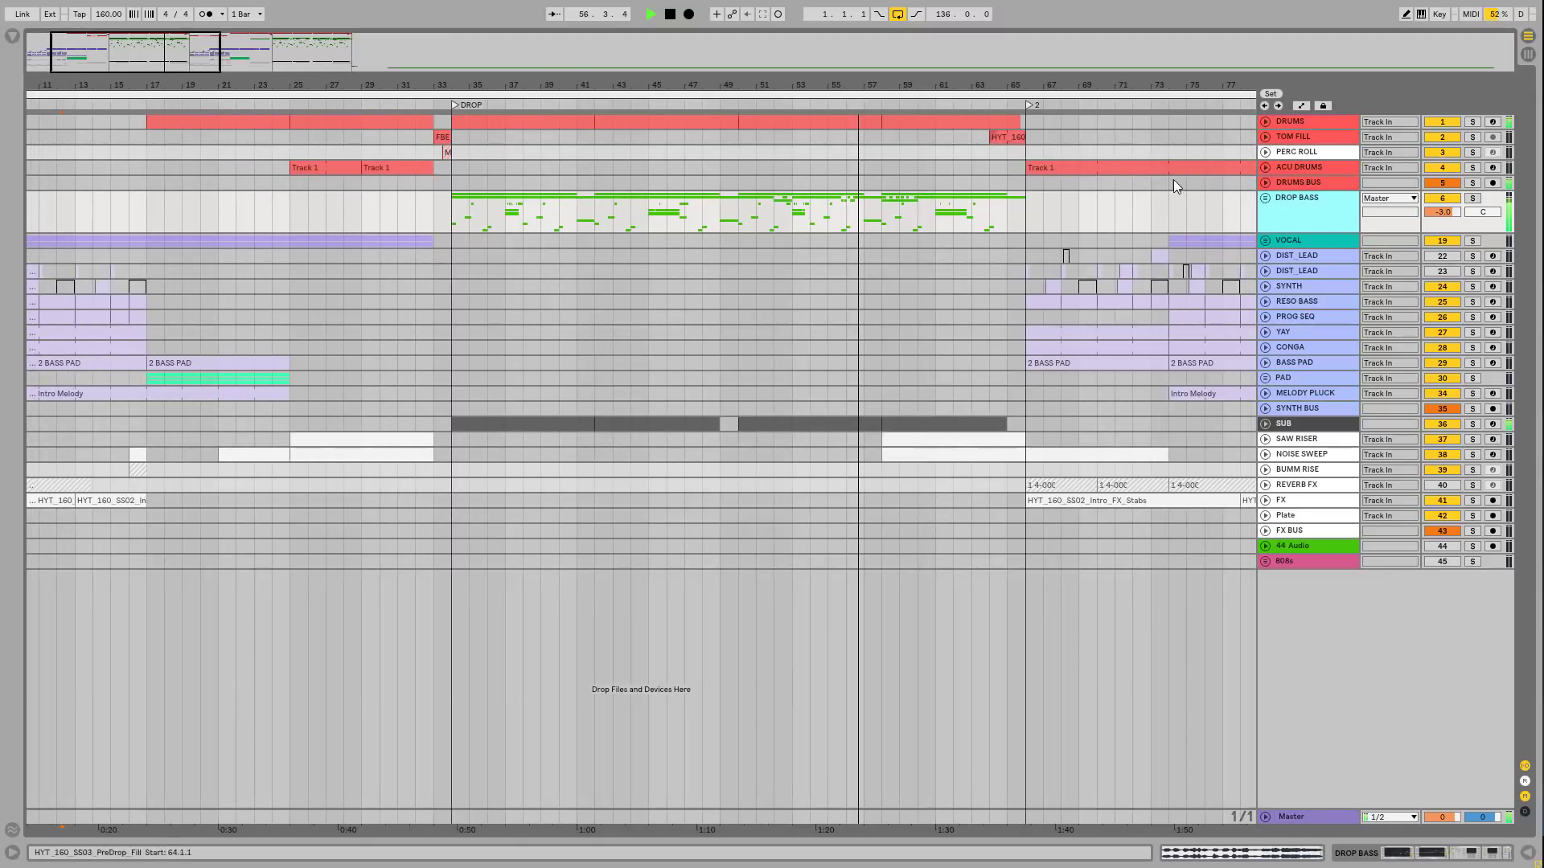
pyautogui.click(1447, 201)
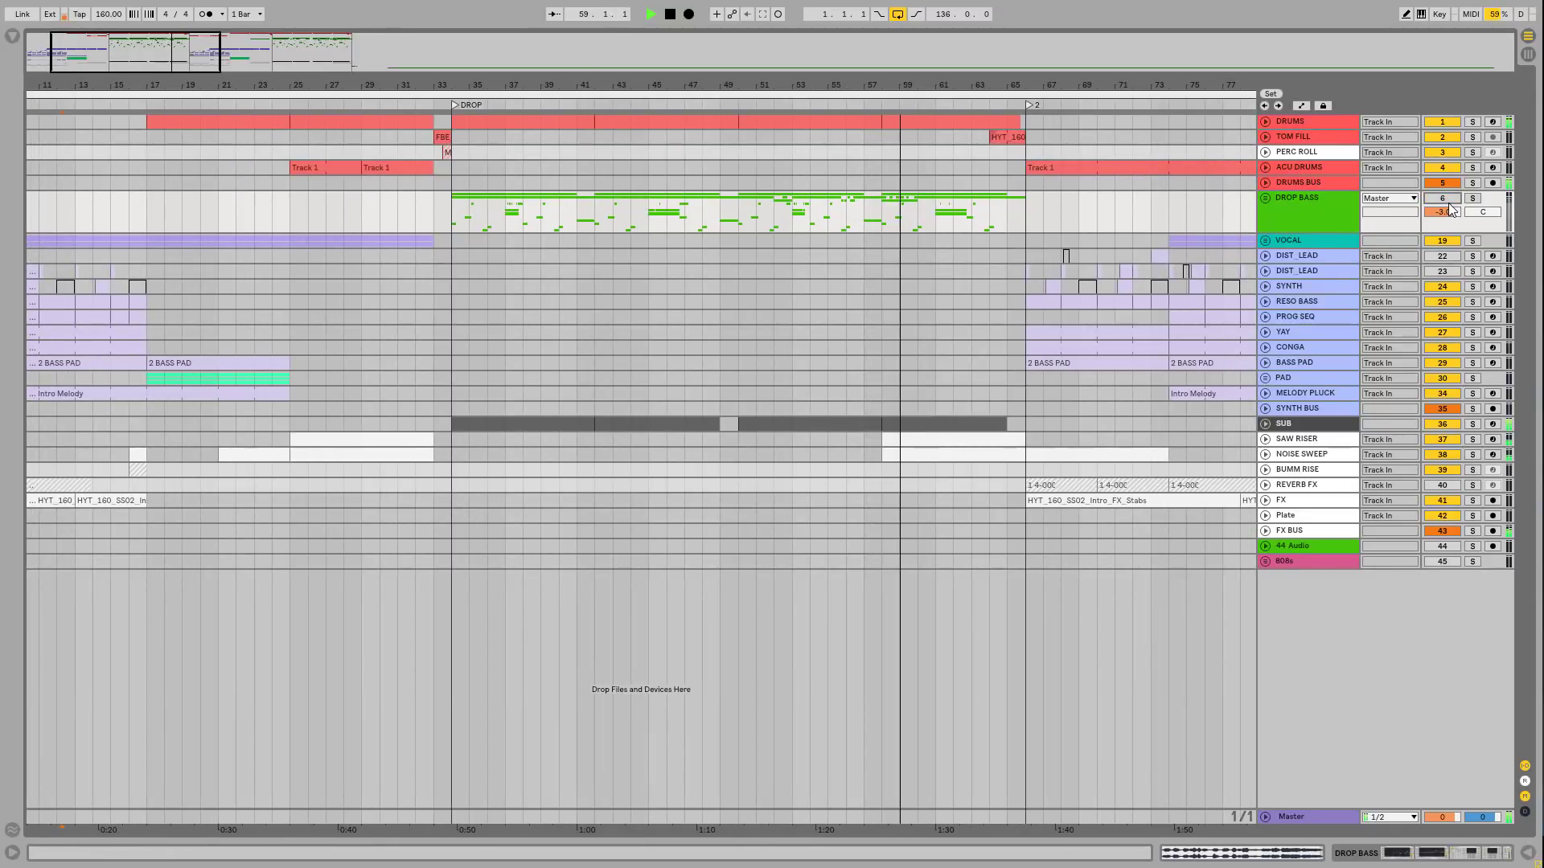
pyautogui.click(1449, 203)
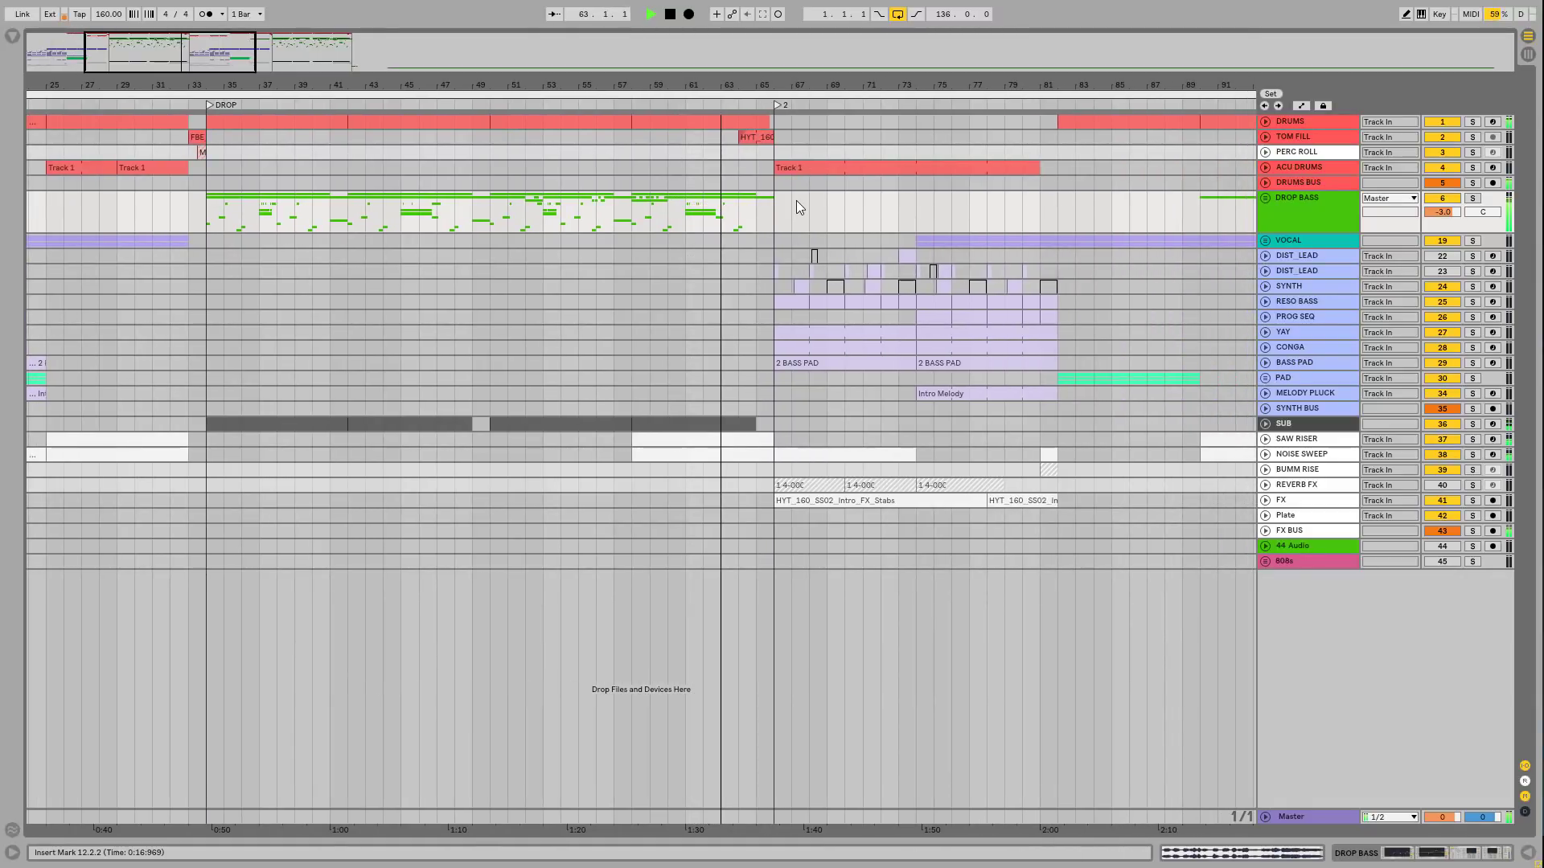
# Step: Unfold the SYNTH track to show its clips in the section starting at locator 2
pyautogui.moveTo(782, 85); pyautogui.dragTo(439, 141)
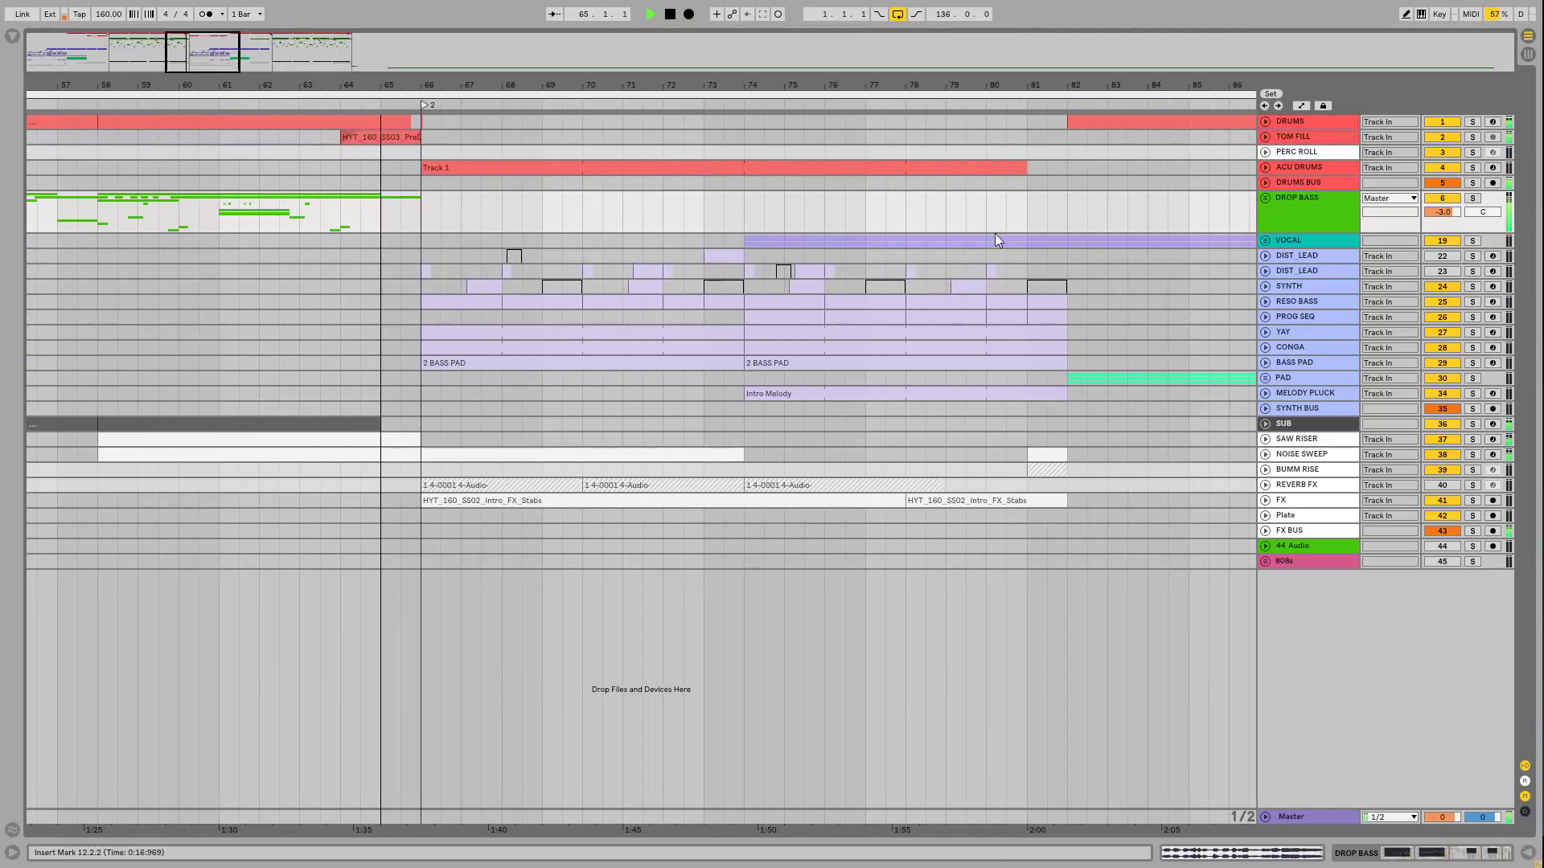
pyautogui.click(1287, 272)
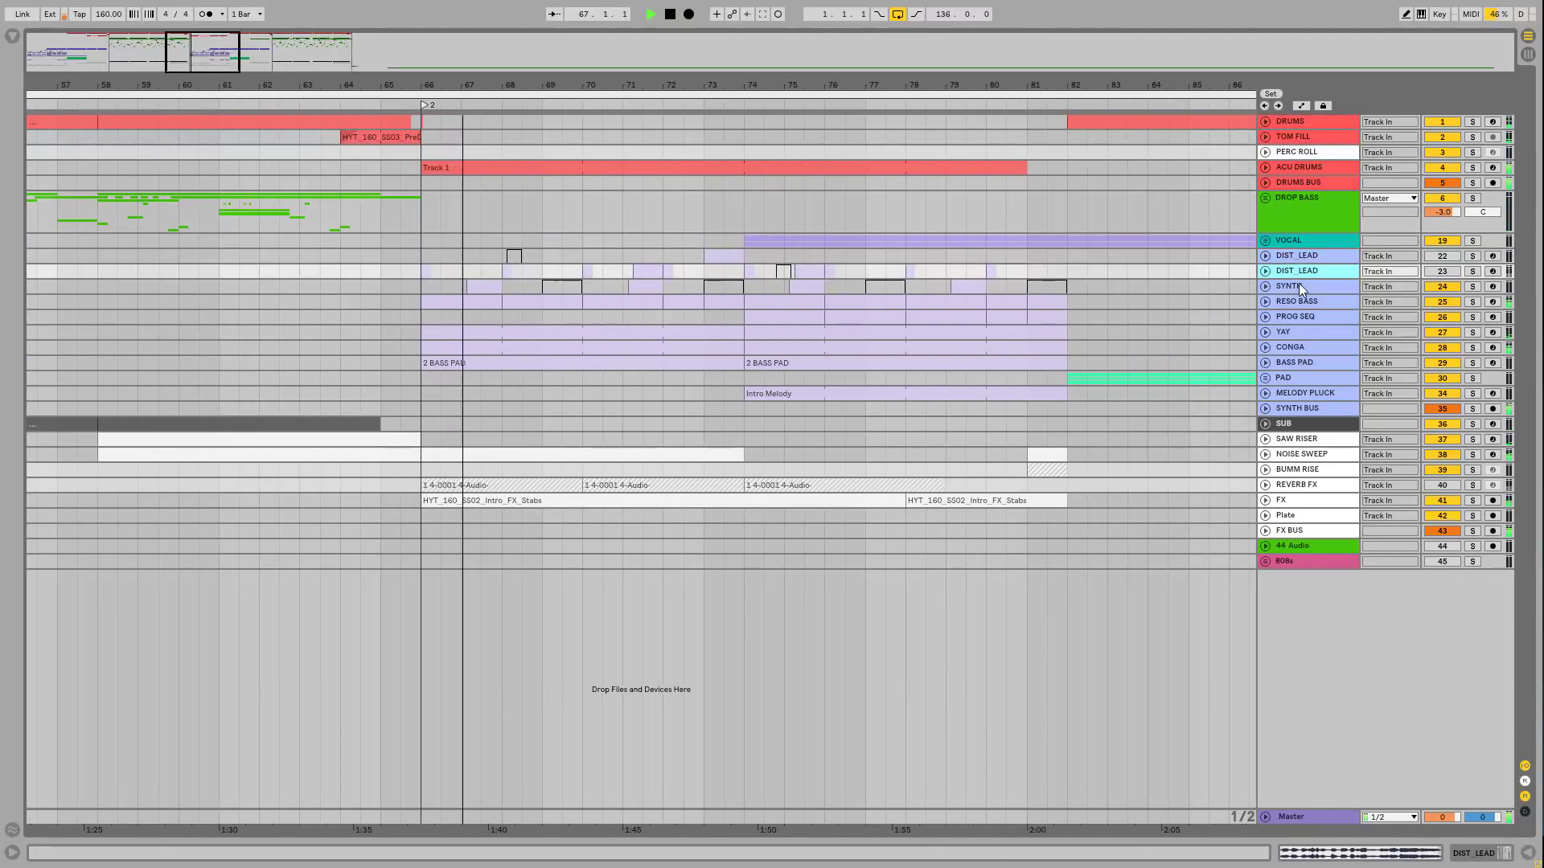
pyautogui.click(1278, 287)
pyautogui.click(1265, 287)
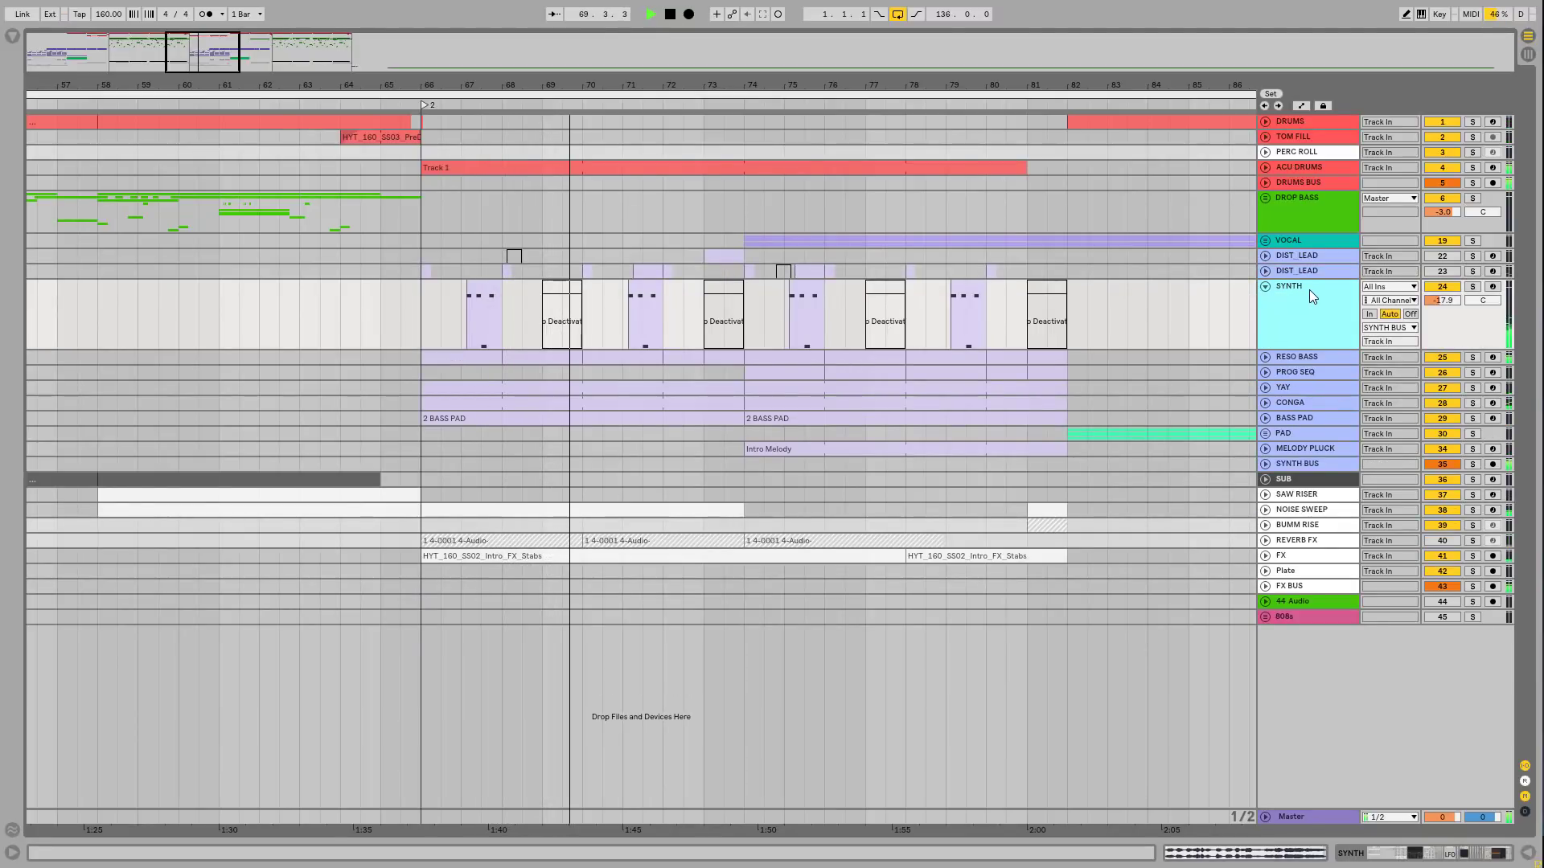
# Step: Unfold the RESO BASS, PROG SEQ, YAY, CONGA and BASS PAD tracks to show their note patterns
pyautogui.click(1265, 357)
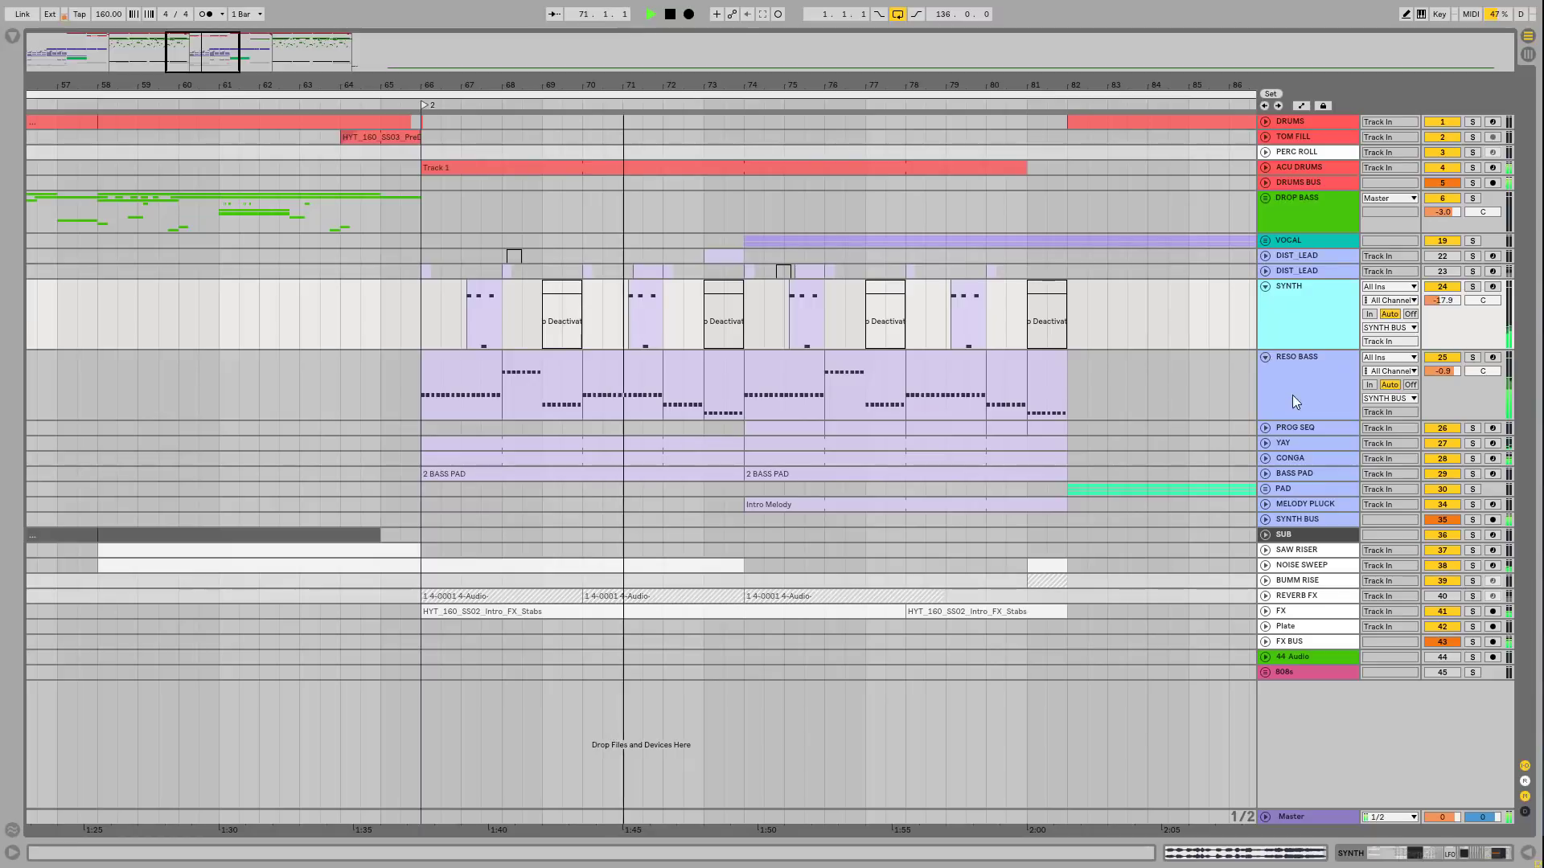
pyautogui.click(1266, 428)
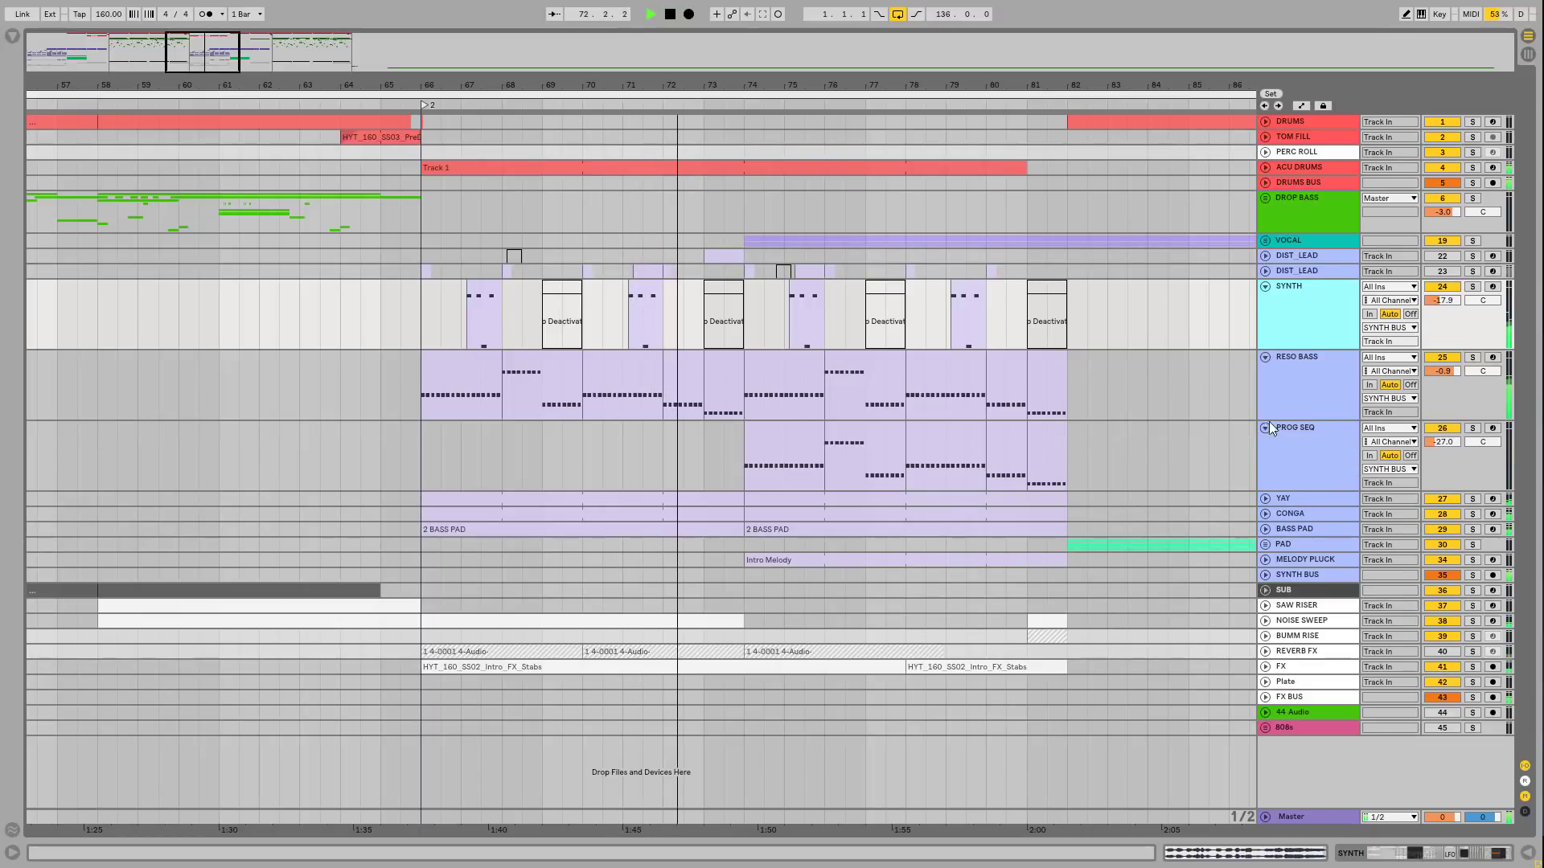
pyautogui.click(1265, 498)
pyautogui.scroll(-1, 1269, 498)
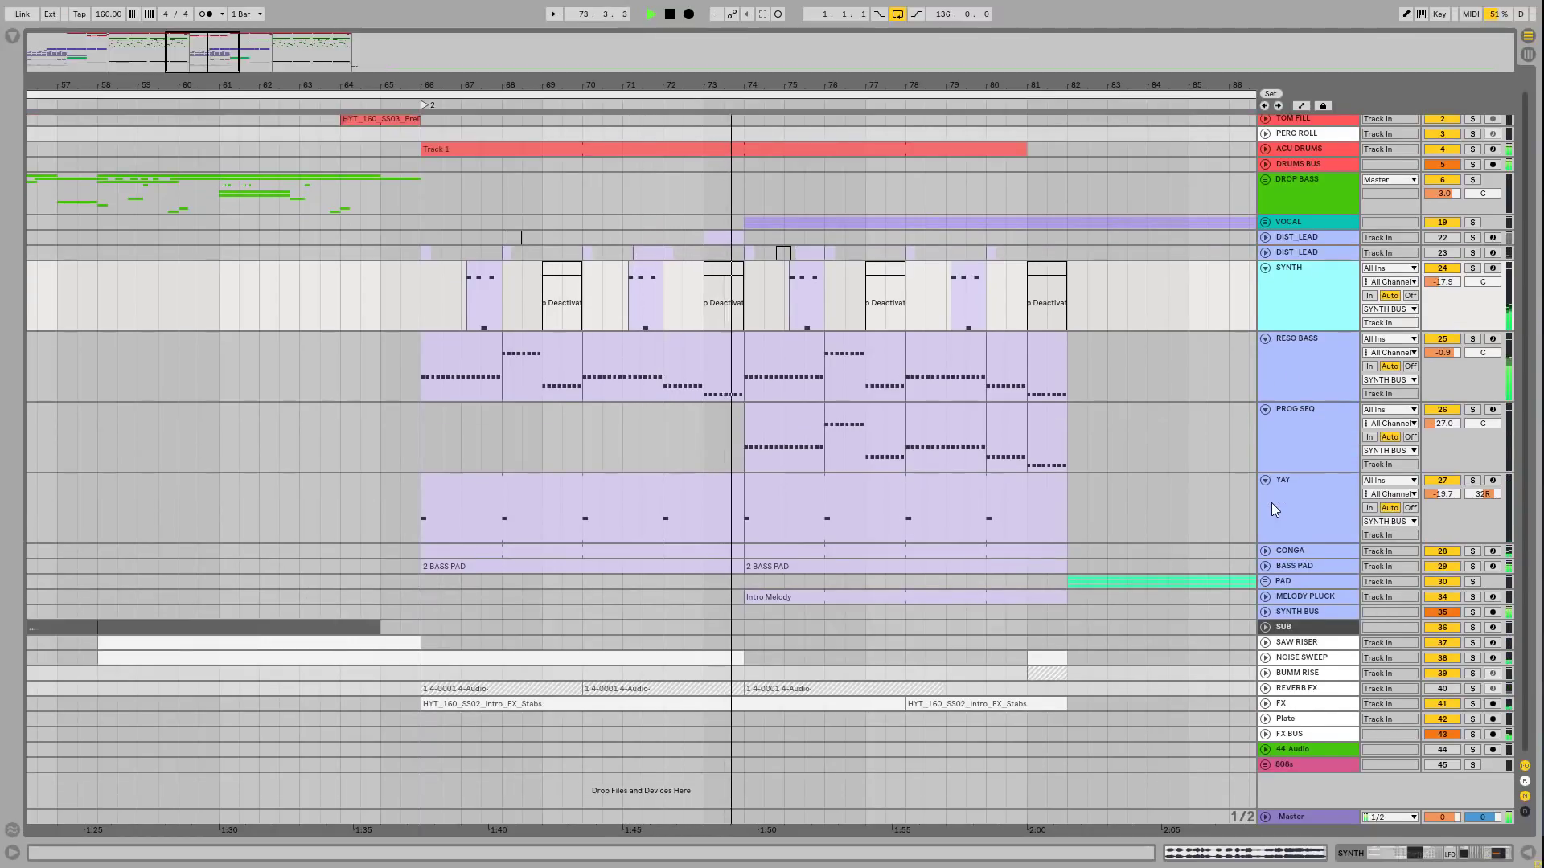
pyautogui.click(1267, 552)
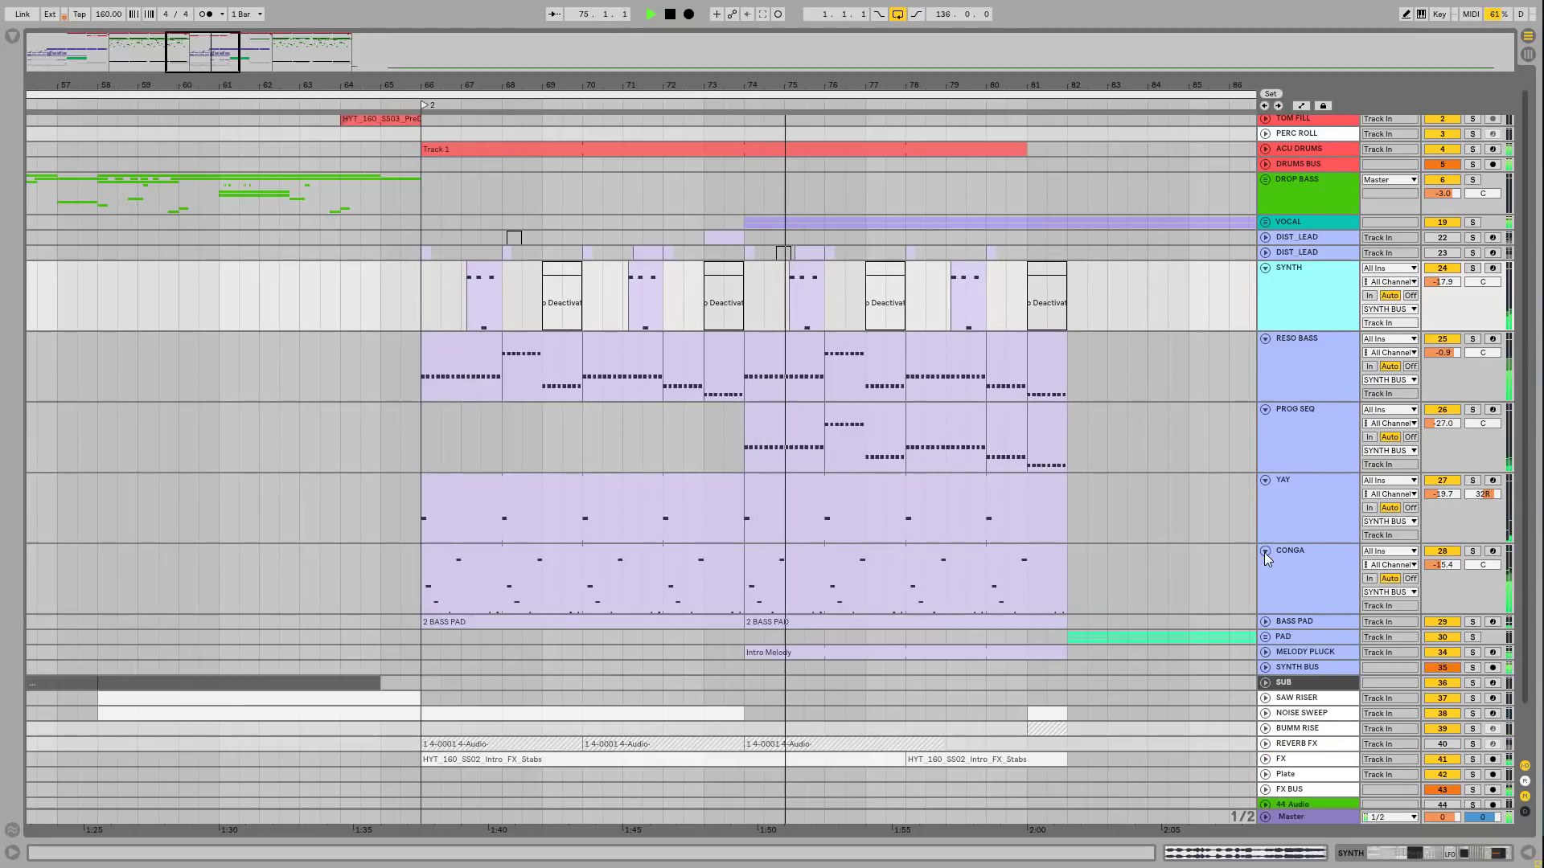
pyautogui.scroll(-3, 1271, 555)
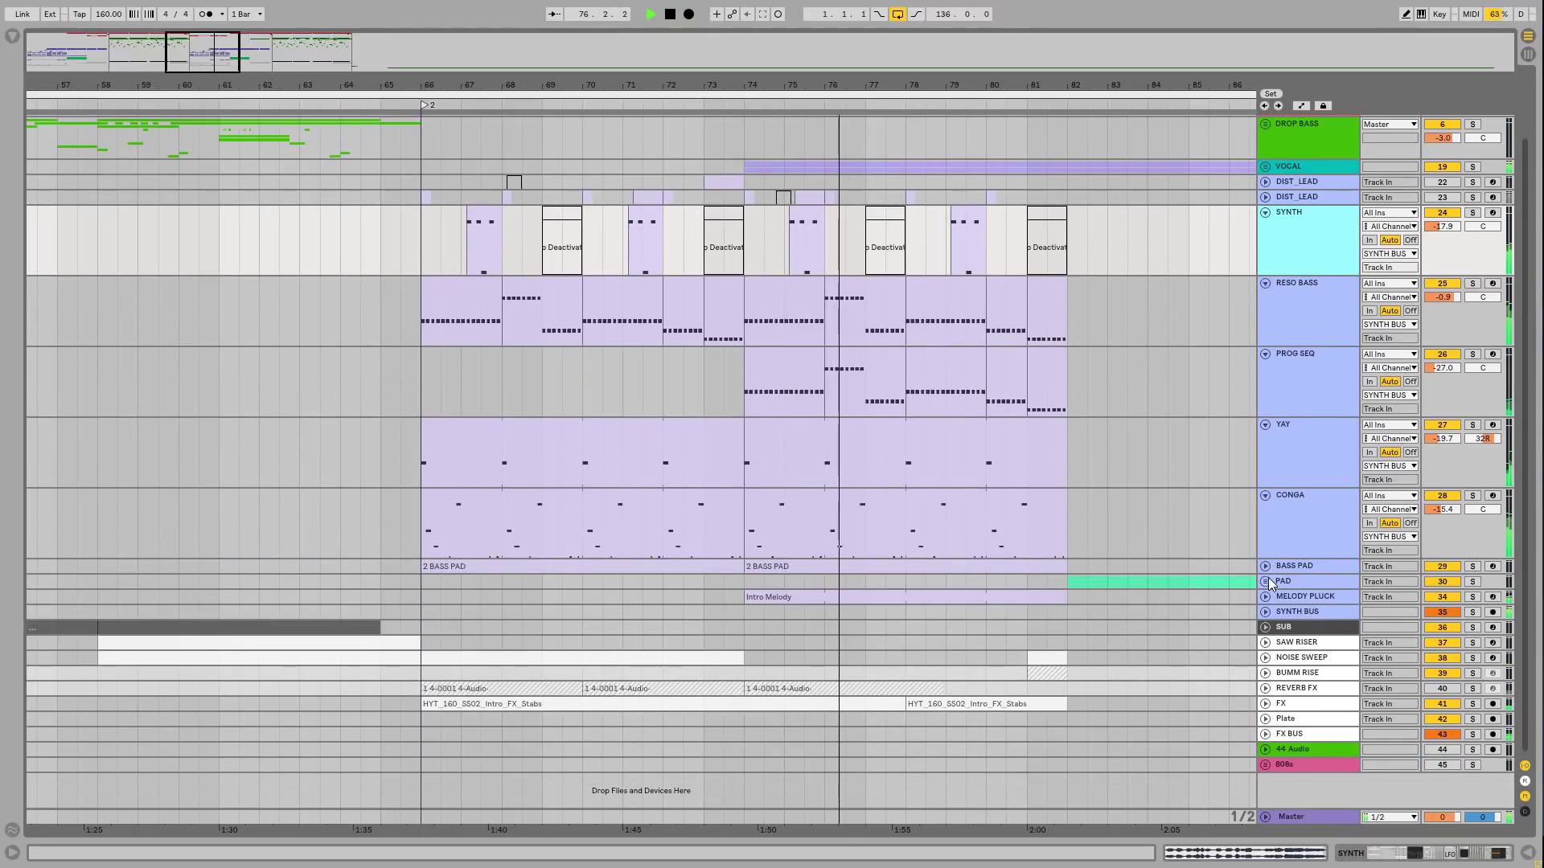
pyautogui.click(1264, 566)
# Step: Expand the PAD group and the MELODY PLUCK track to show their clips, and select the SYNTH BUS track
pyautogui.scroll(-3, 1268, 572)
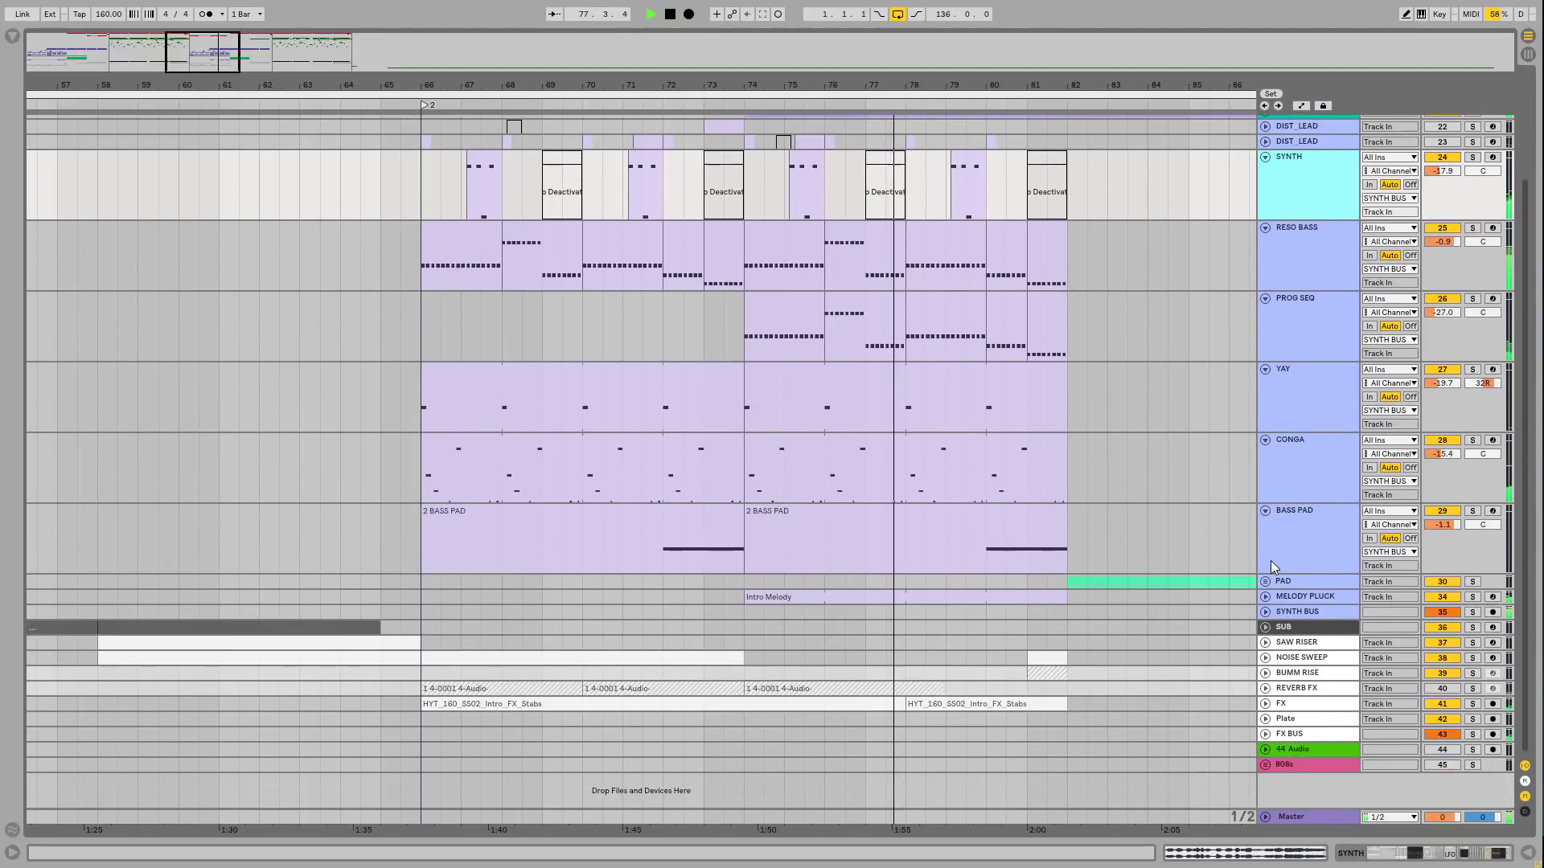
pyautogui.click(1266, 583)
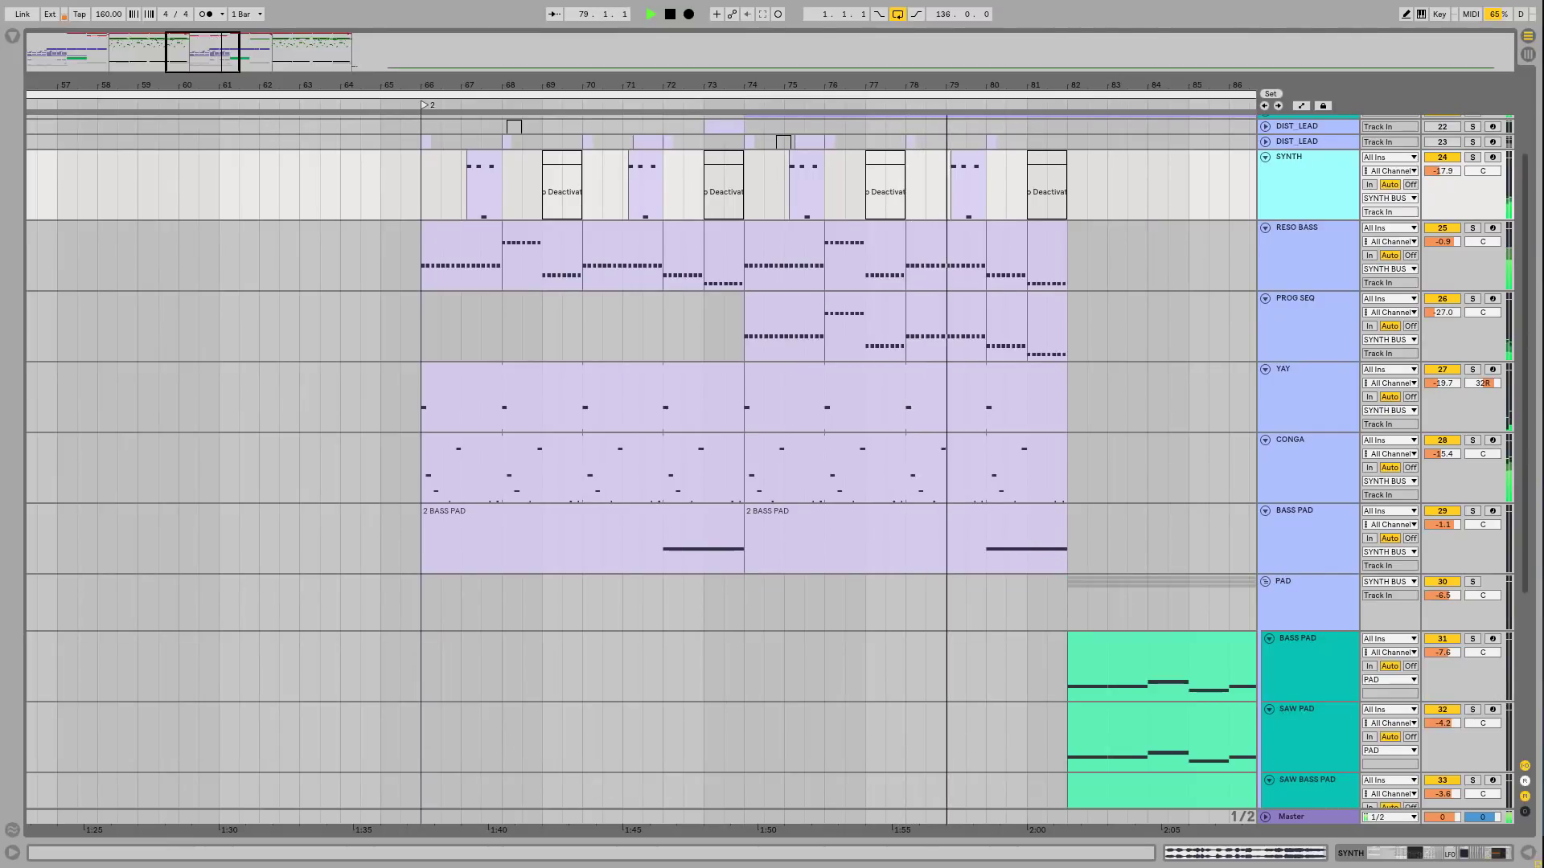
pyautogui.moveTo(1126, 85); pyautogui.dragTo(894, 58)
pyautogui.scroll(-4, 1275, 552)
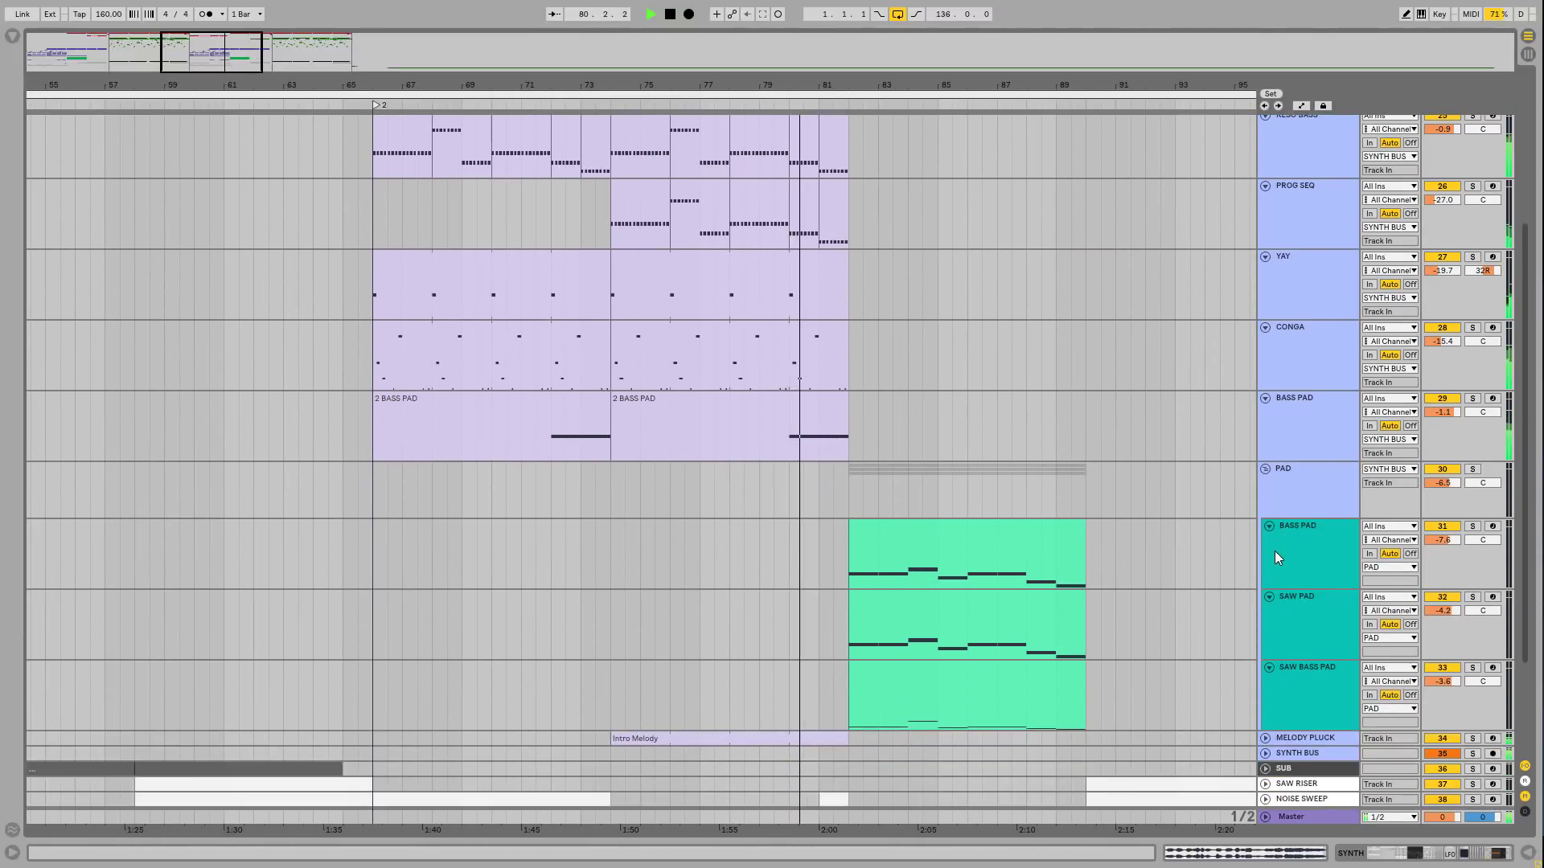
pyautogui.scroll(-4, 1278, 539)
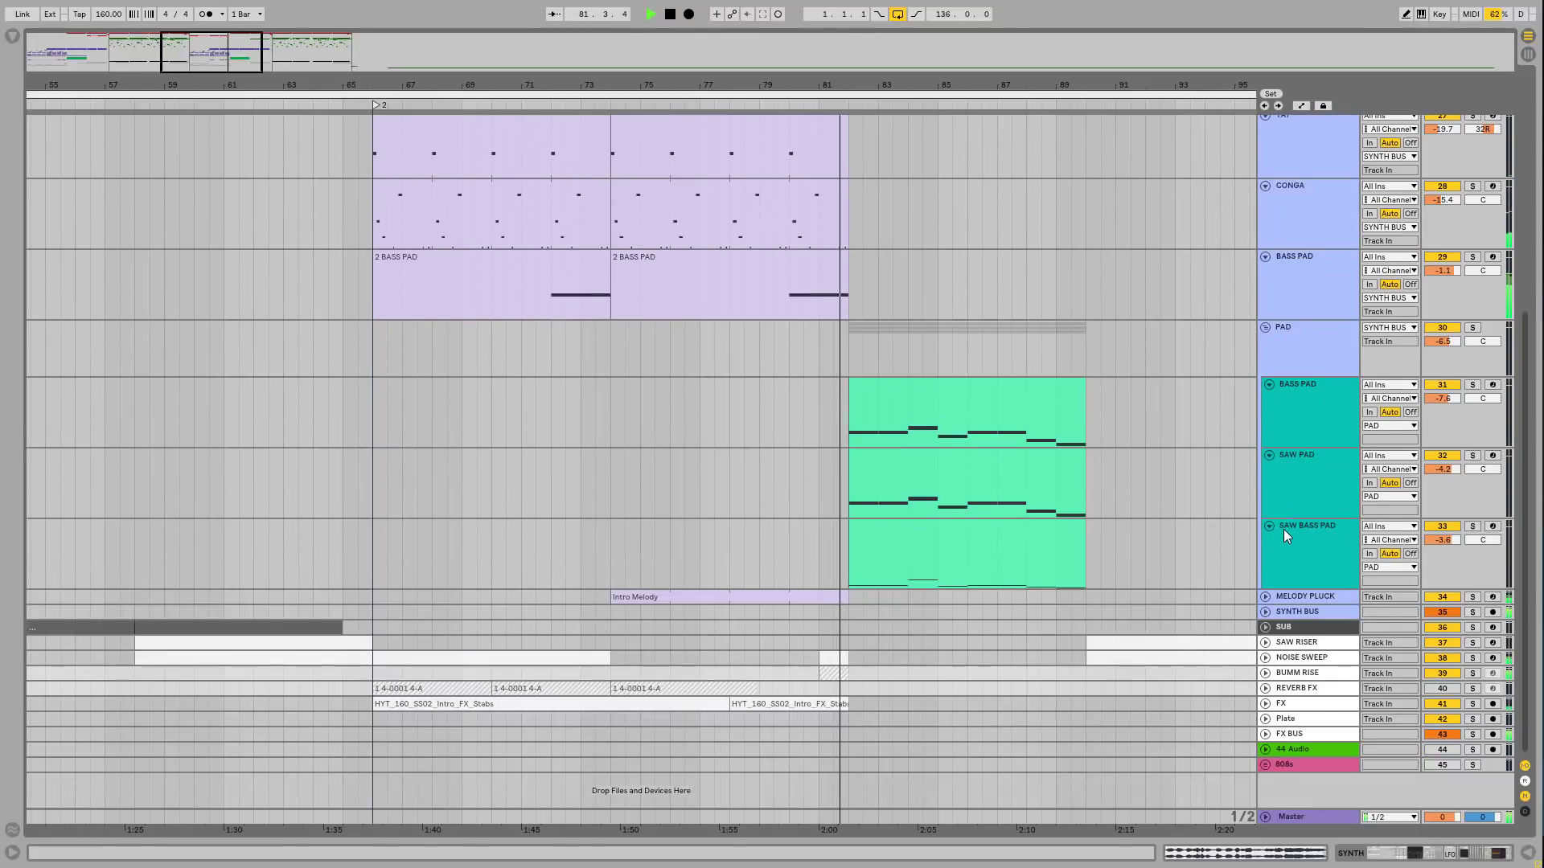
pyautogui.click(1265, 595)
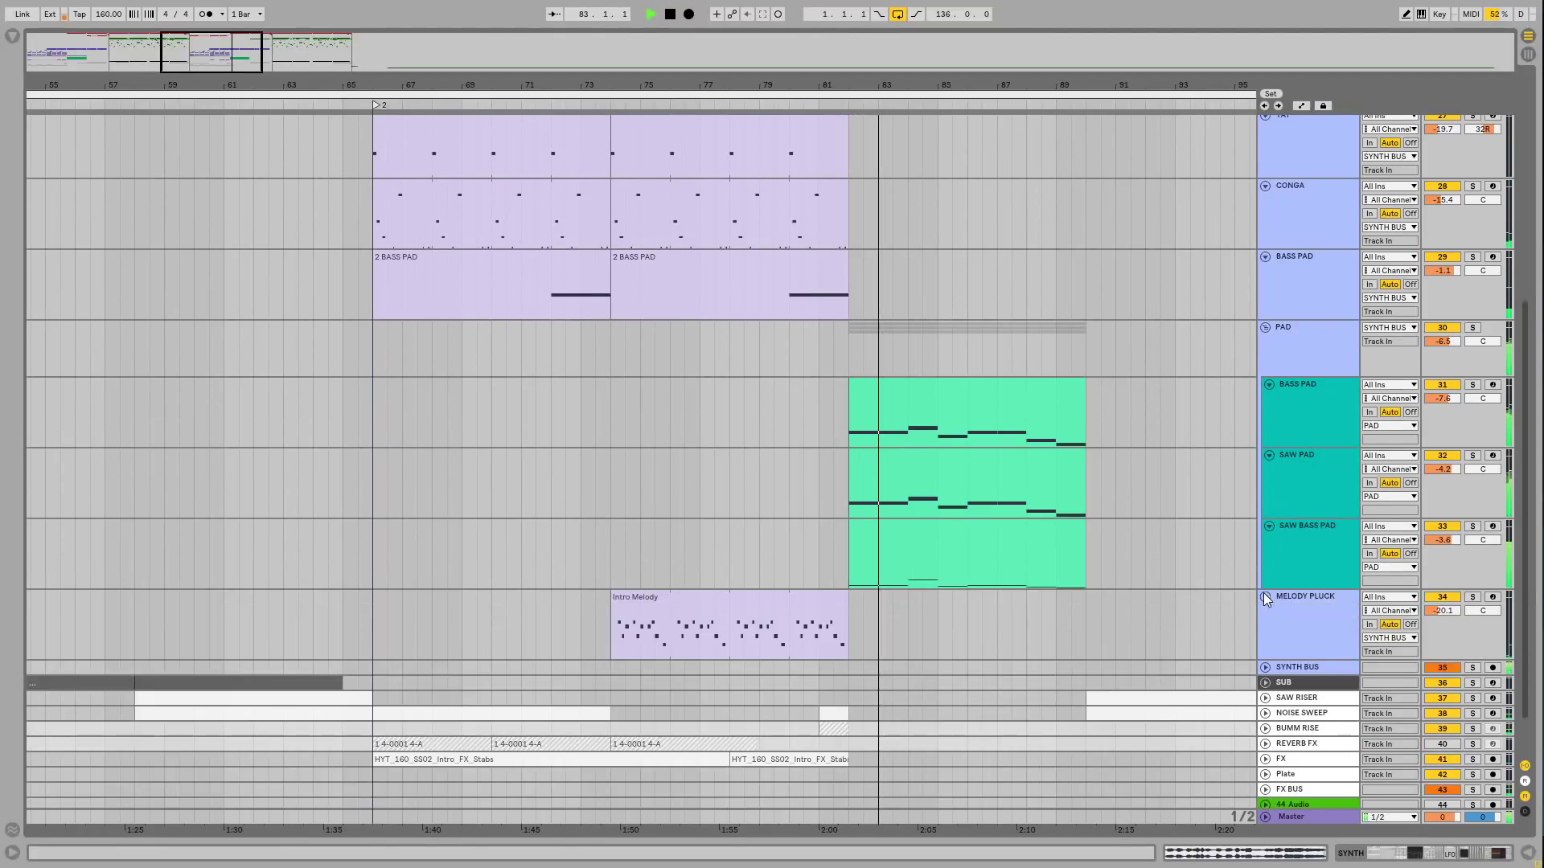
pyautogui.scroll(-2, 1273, 582)
pyautogui.click(1266, 609)
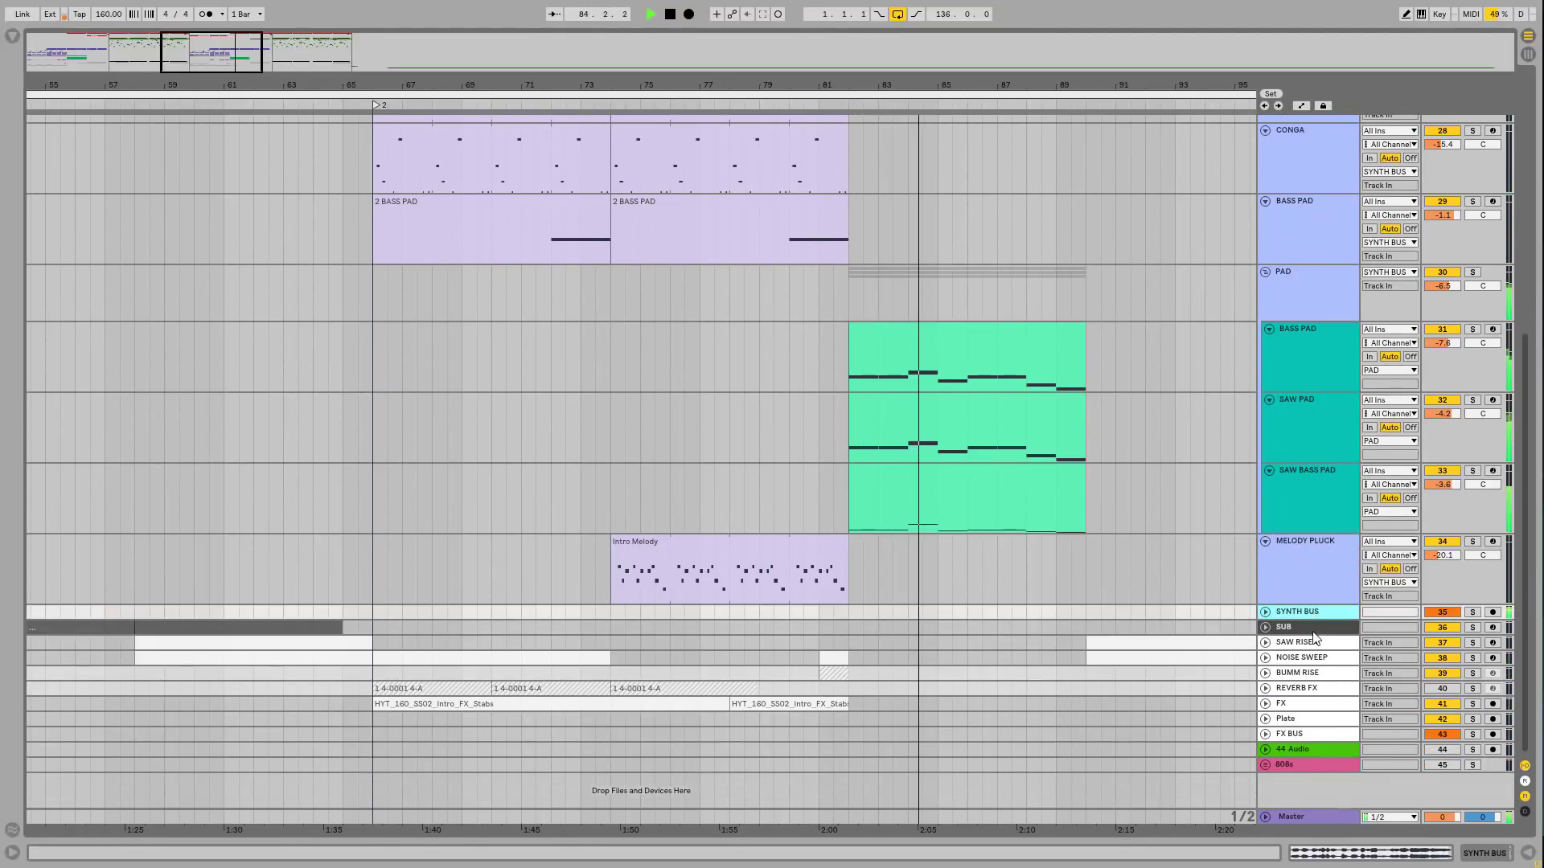
# Step: Fold the expanded tracks from SYNTH to MELODY PLUCK, including the PAD group, back into single rows
pyautogui.moveTo(1098, 81); pyautogui.dragTo(772, 32)
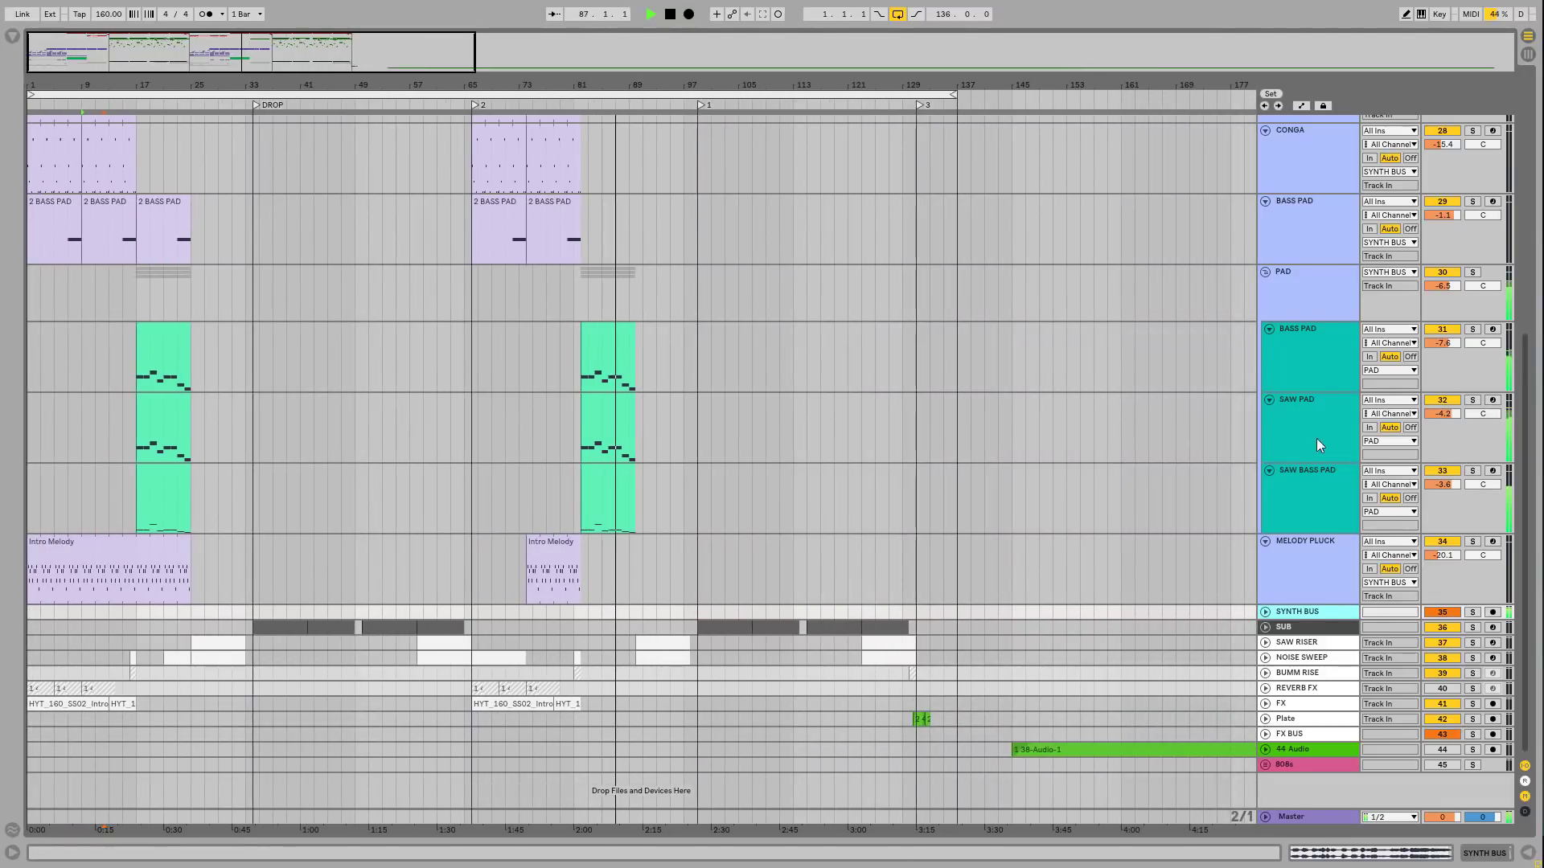
pyautogui.scroll(6, 1330, 426)
pyautogui.scroll(6, 1330, 420)
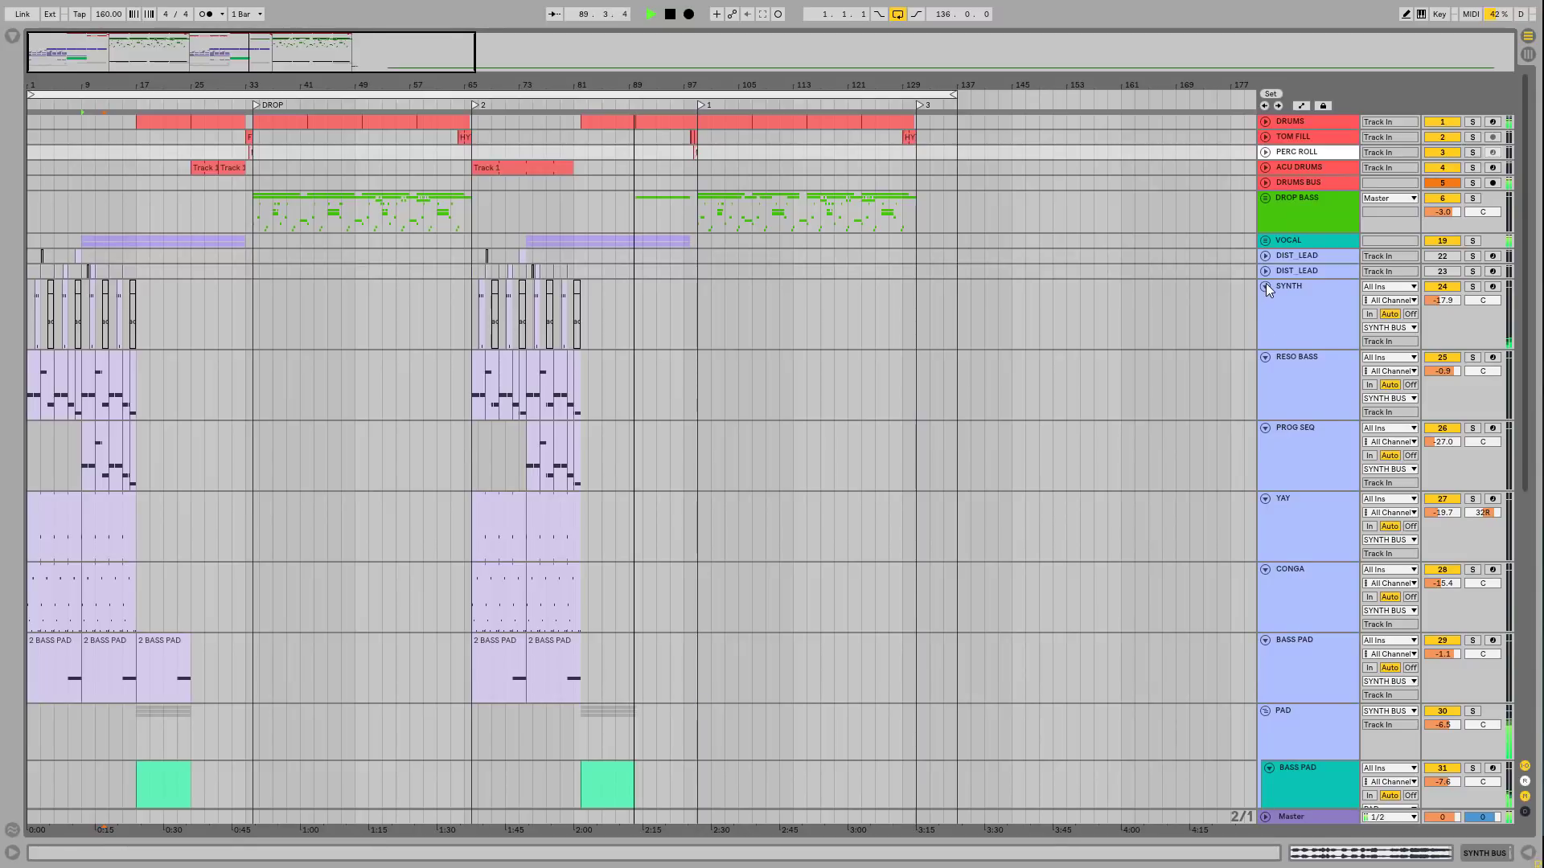
pyautogui.moveTo(680, 84); pyautogui.dragTo(680, 160)
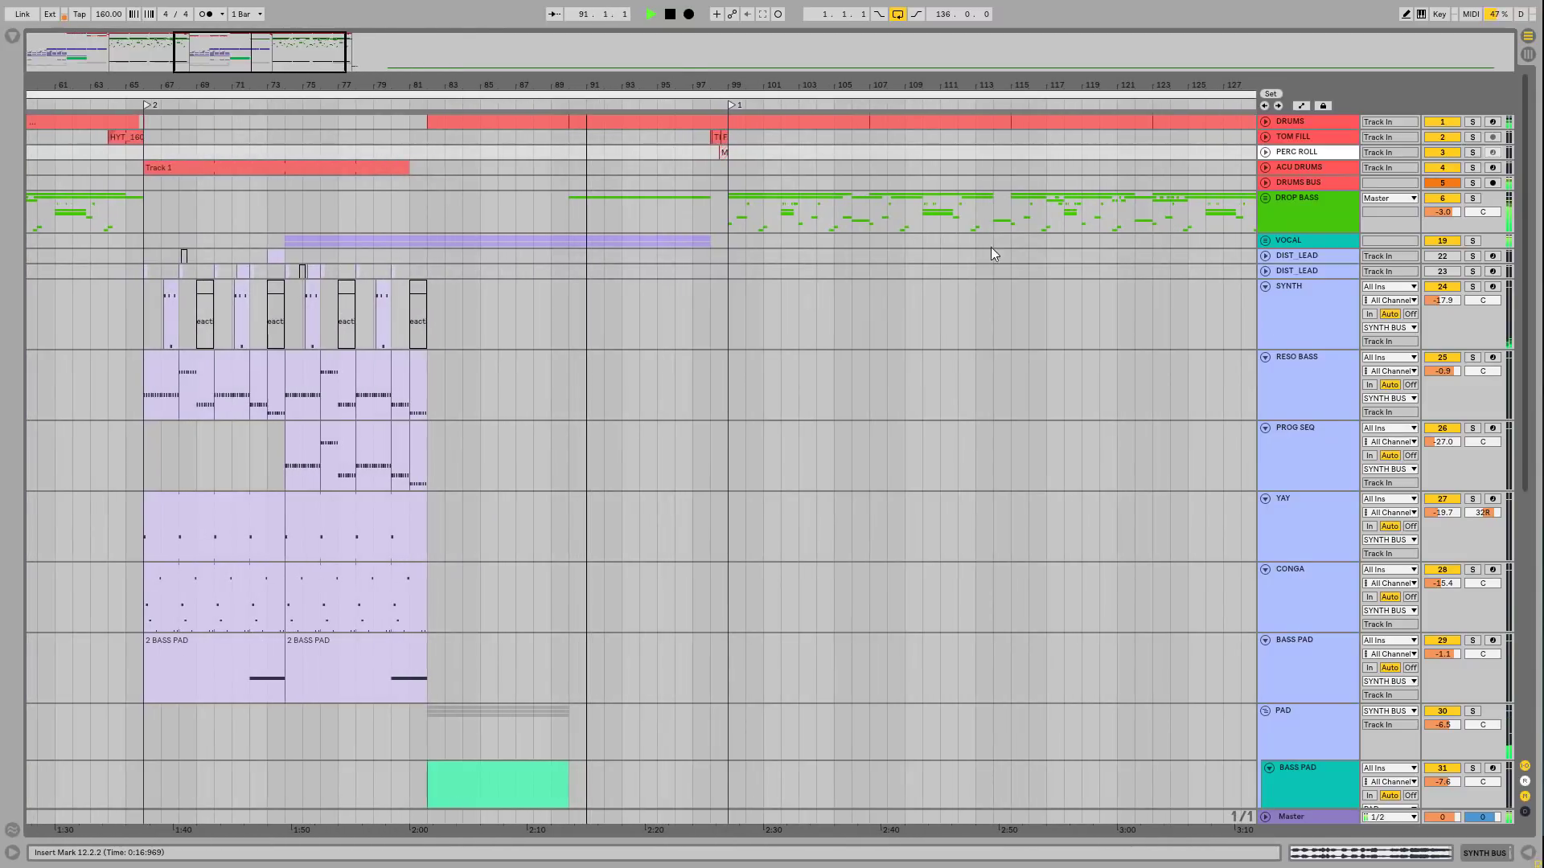
pyautogui.click(1264, 286)
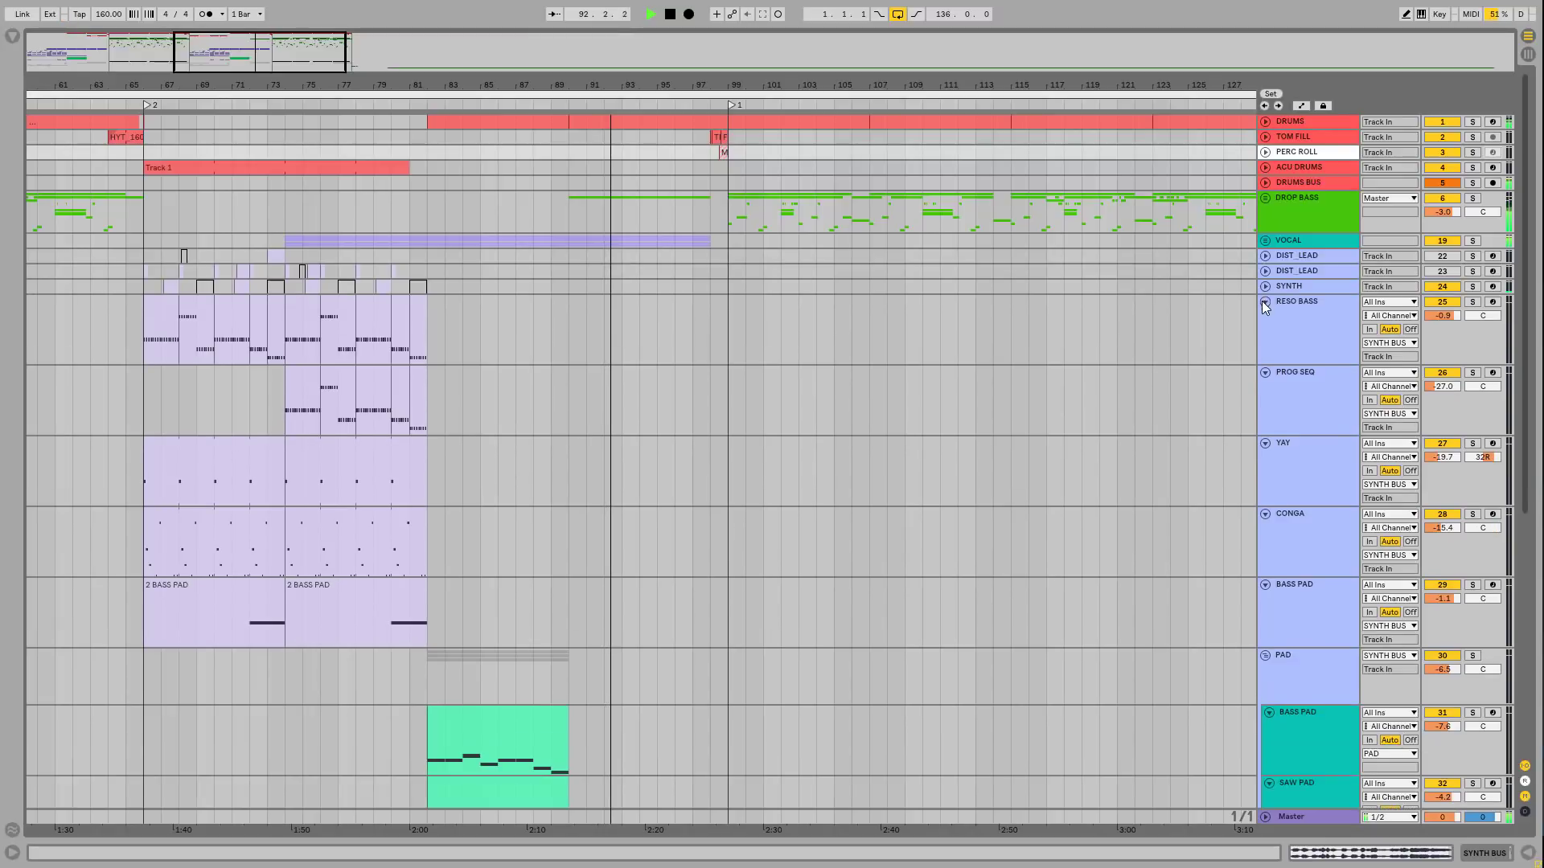
pyautogui.click(1264, 302)
pyautogui.click(1265, 317)
pyautogui.click(1264, 332)
pyautogui.click(1264, 348)
pyautogui.click(1265, 363)
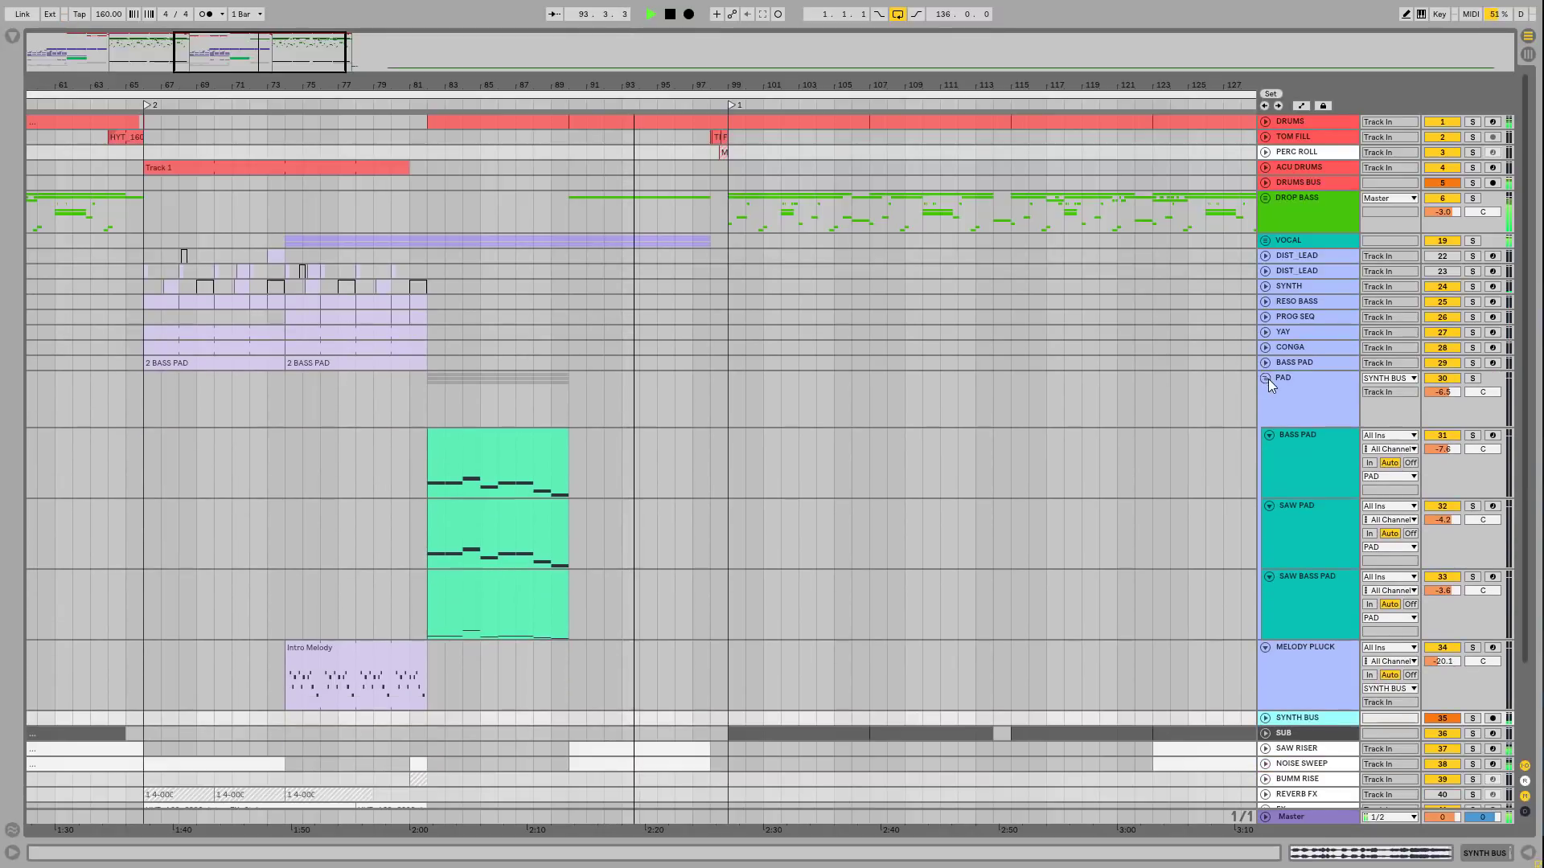
pyautogui.click(1266, 378)
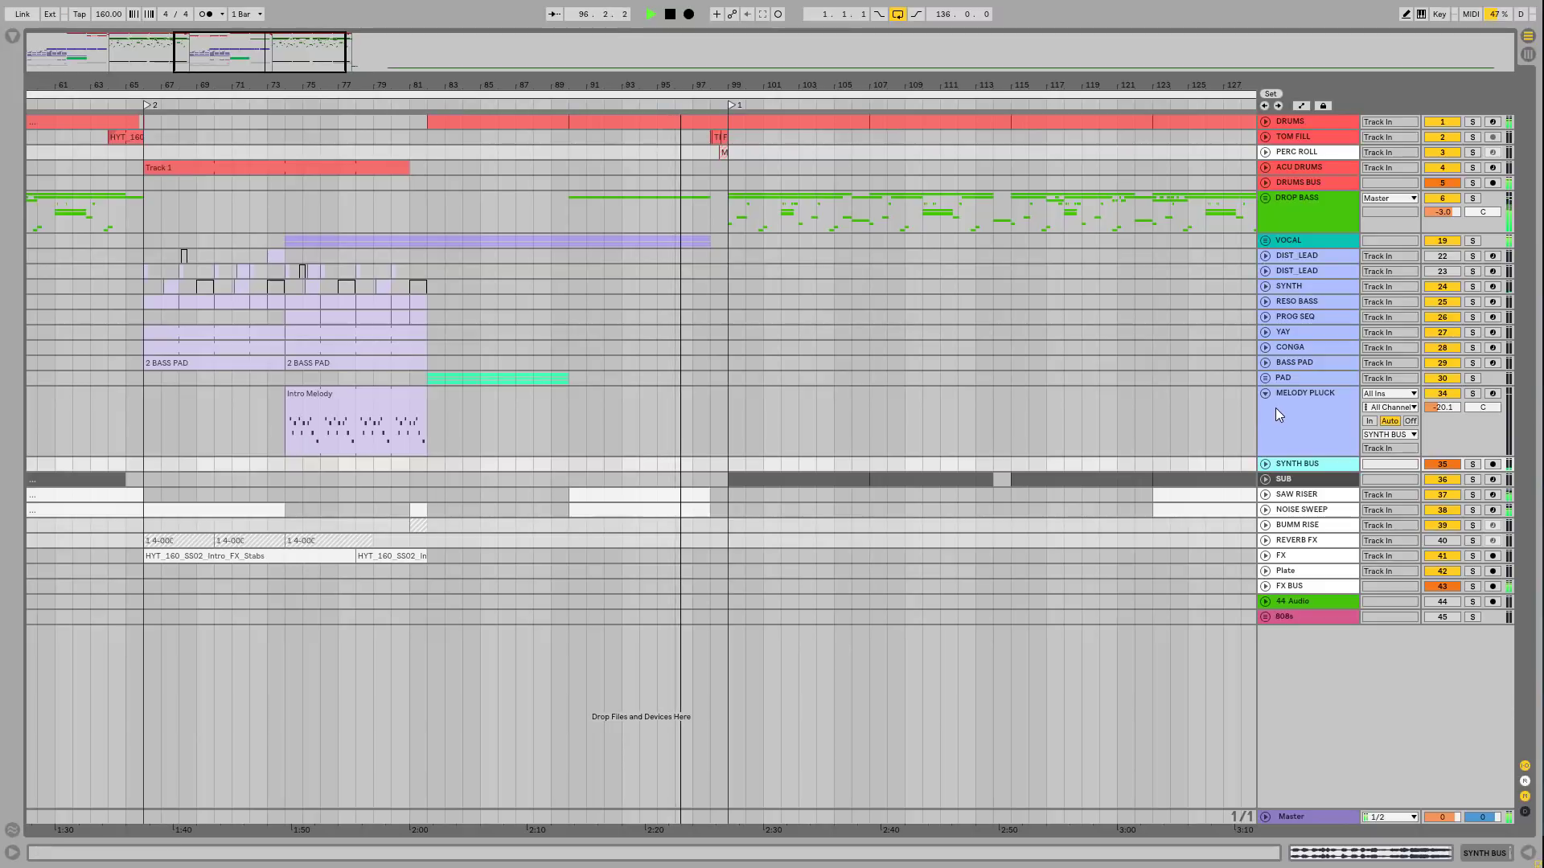
pyautogui.click(1265, 392)
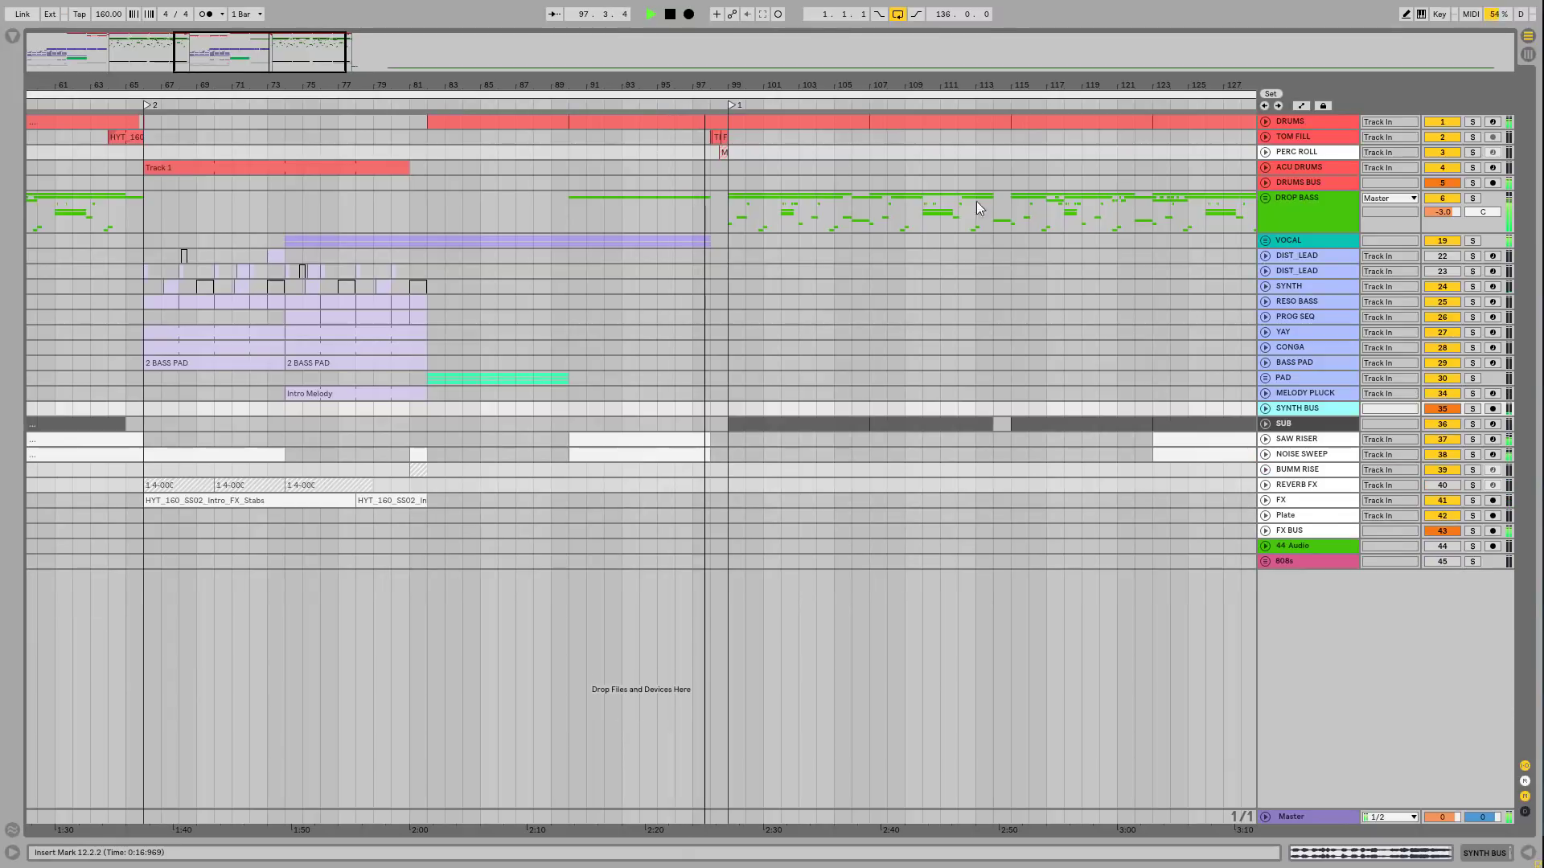
# Step: Inspect the second drop starting at locator 1, and select the DROP BASS group
pyautogui.moveTo(718, 85); pyautogui.dragTo(272, 144)
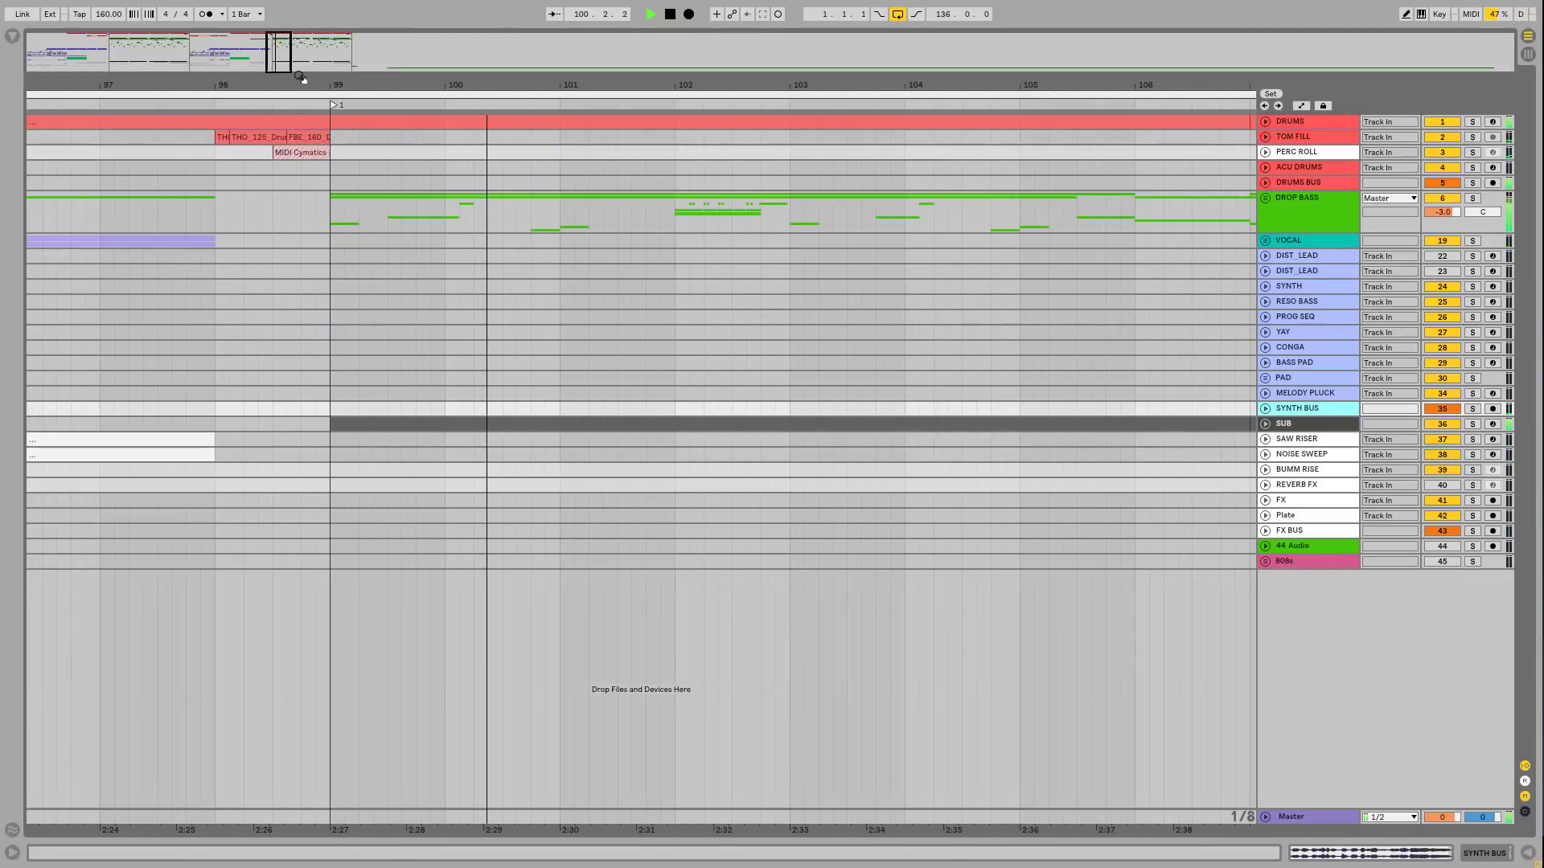
pyautogui.moveTo(351, 85); pyautogui.dragTo(314, 63)
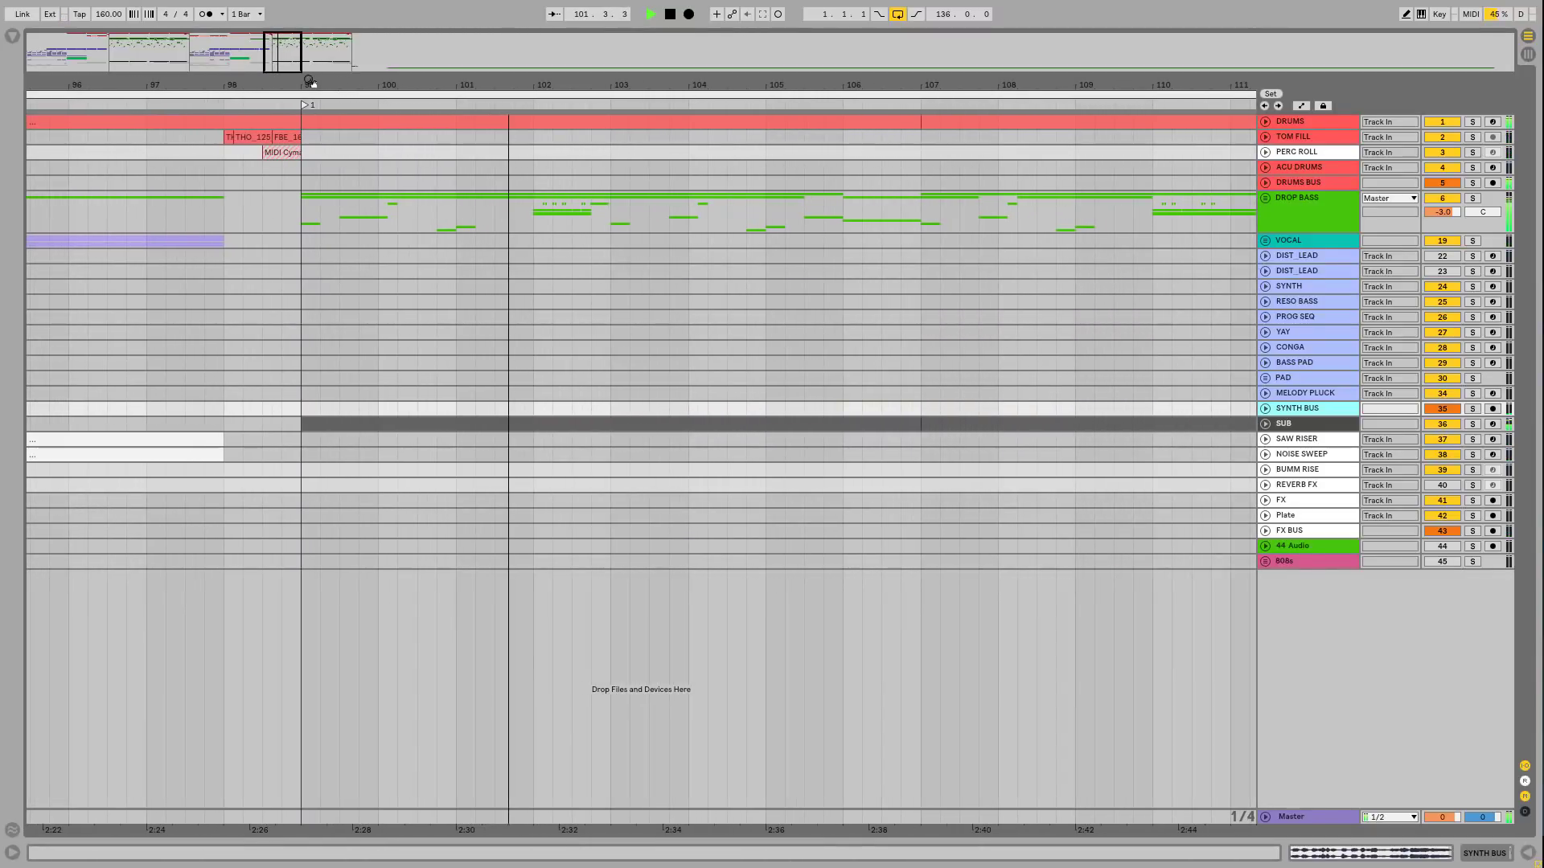
pyautogui.click(1278, 202)
# Step: Unfold the SUB track to show its clips and open its device chain
pyautogui.moveTo(1097, 84); pyautogui.dragTo(892, 58)
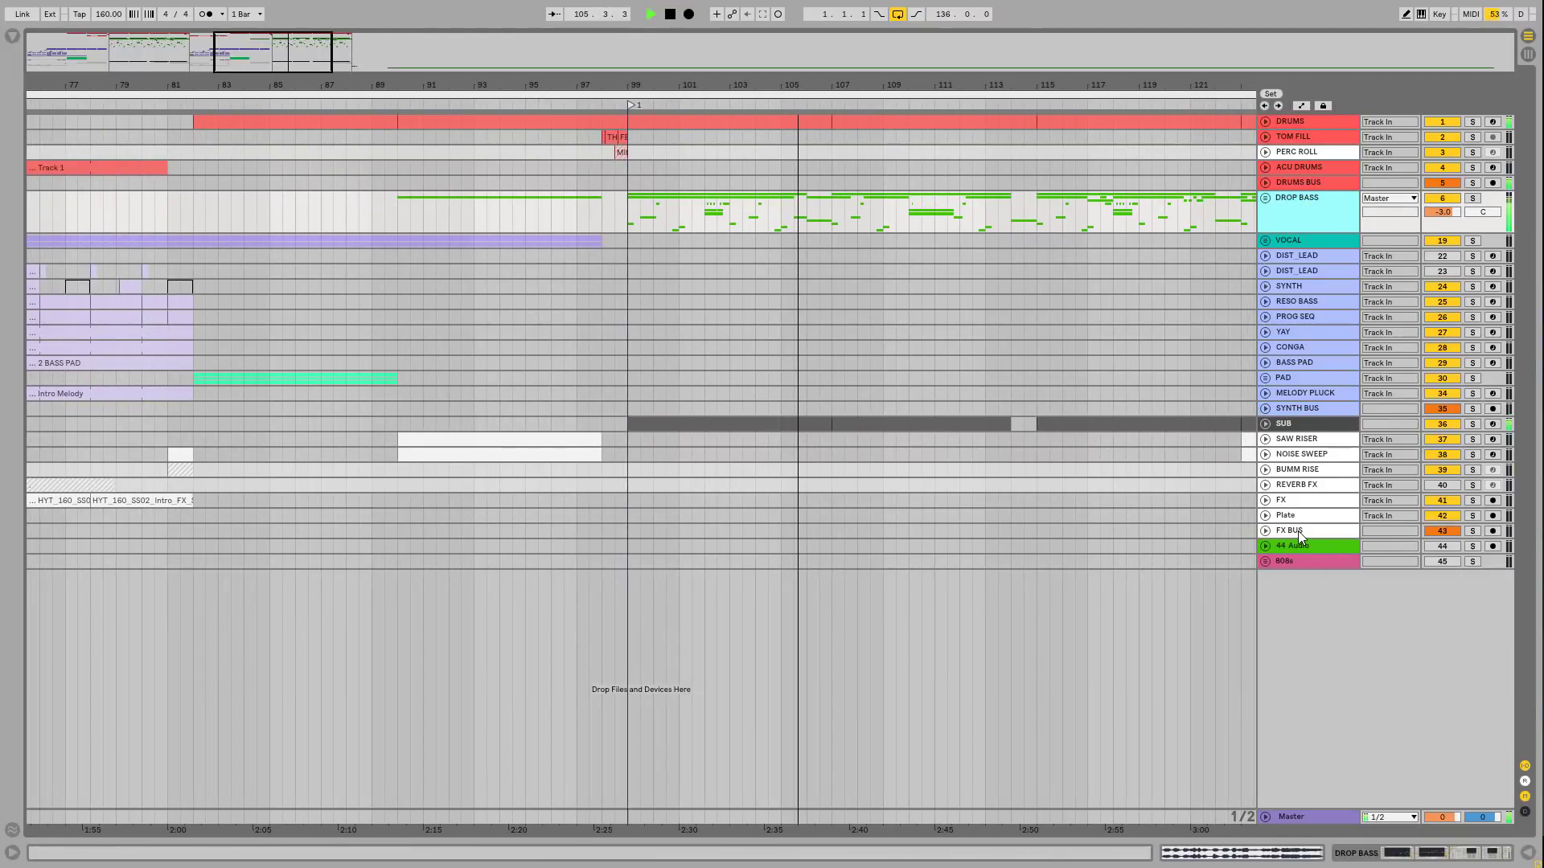
pyautogui.click(1279, 422)
pyautogui.click(1266, 424)
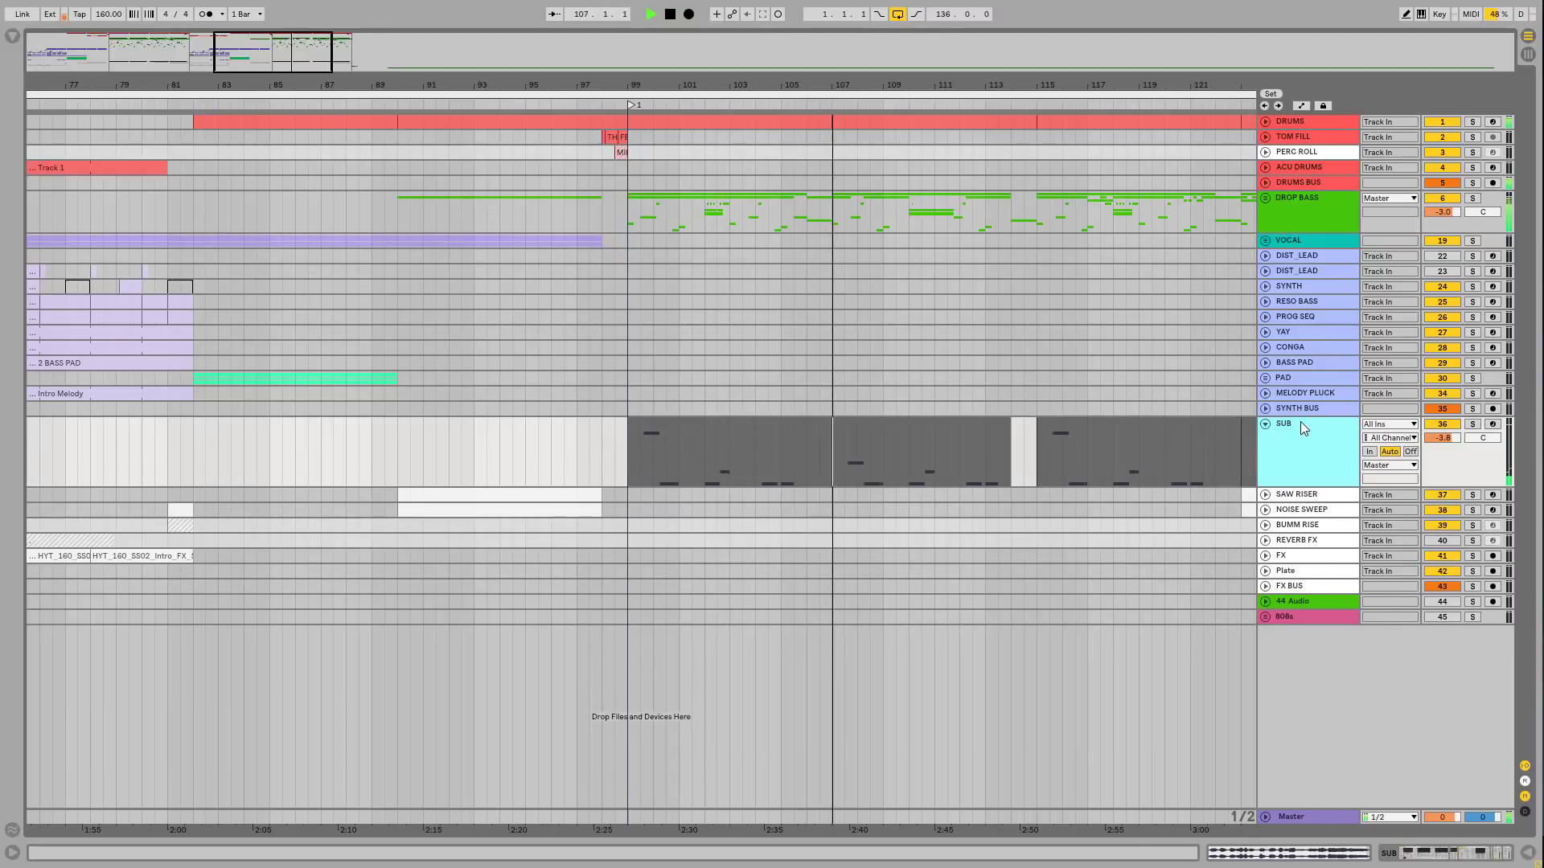
pyautogui.doubleClick(1300, 422)
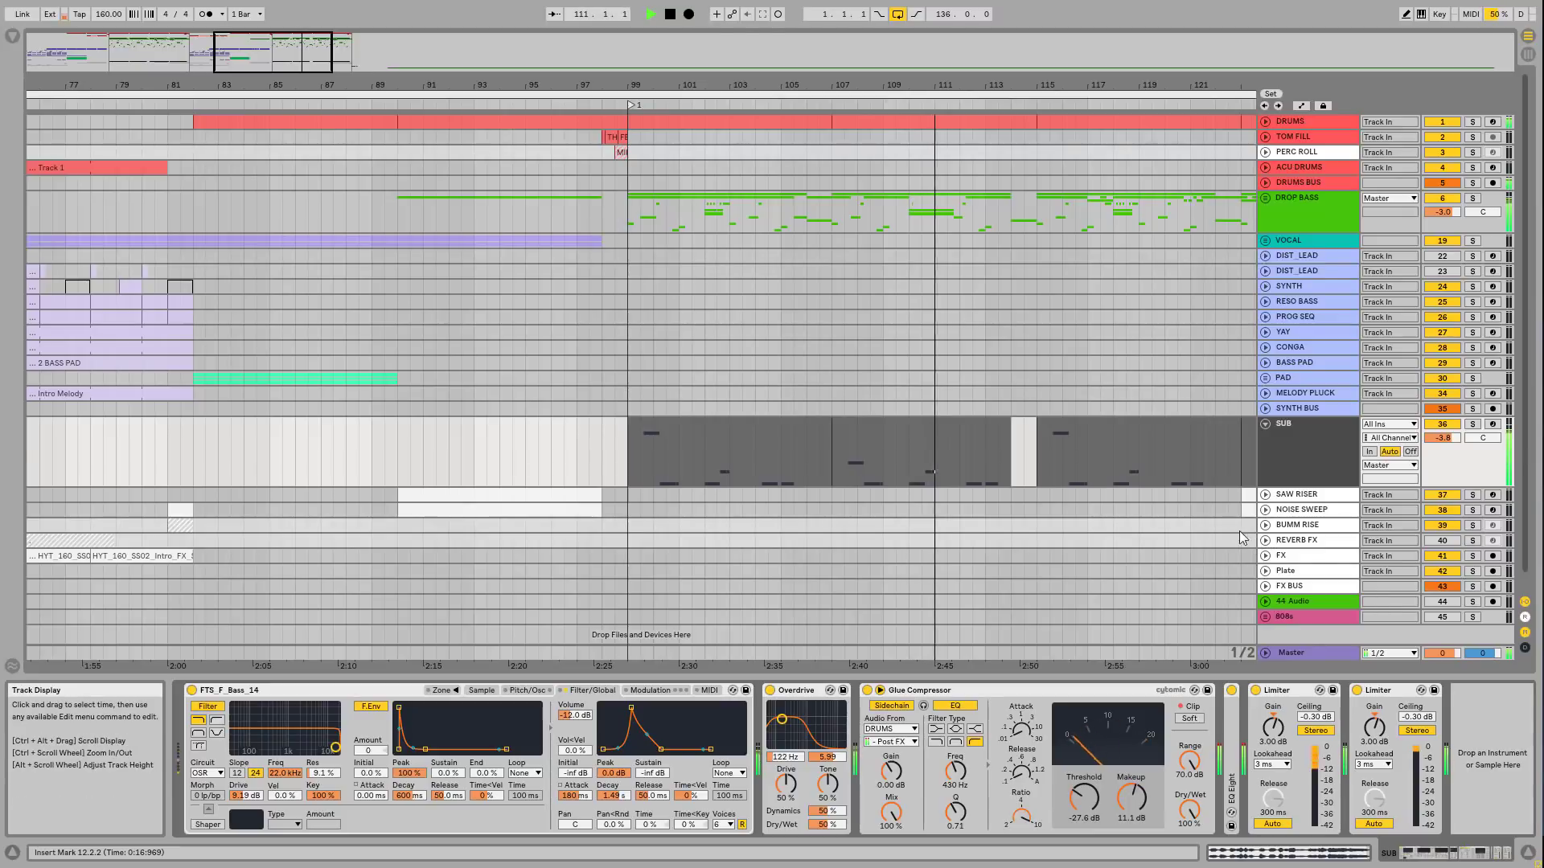
# Step: Open the SUB clip starting at bar 115 in the note editor and enlarge the editor to show all its notes
pyautogui.click(1068, 427)
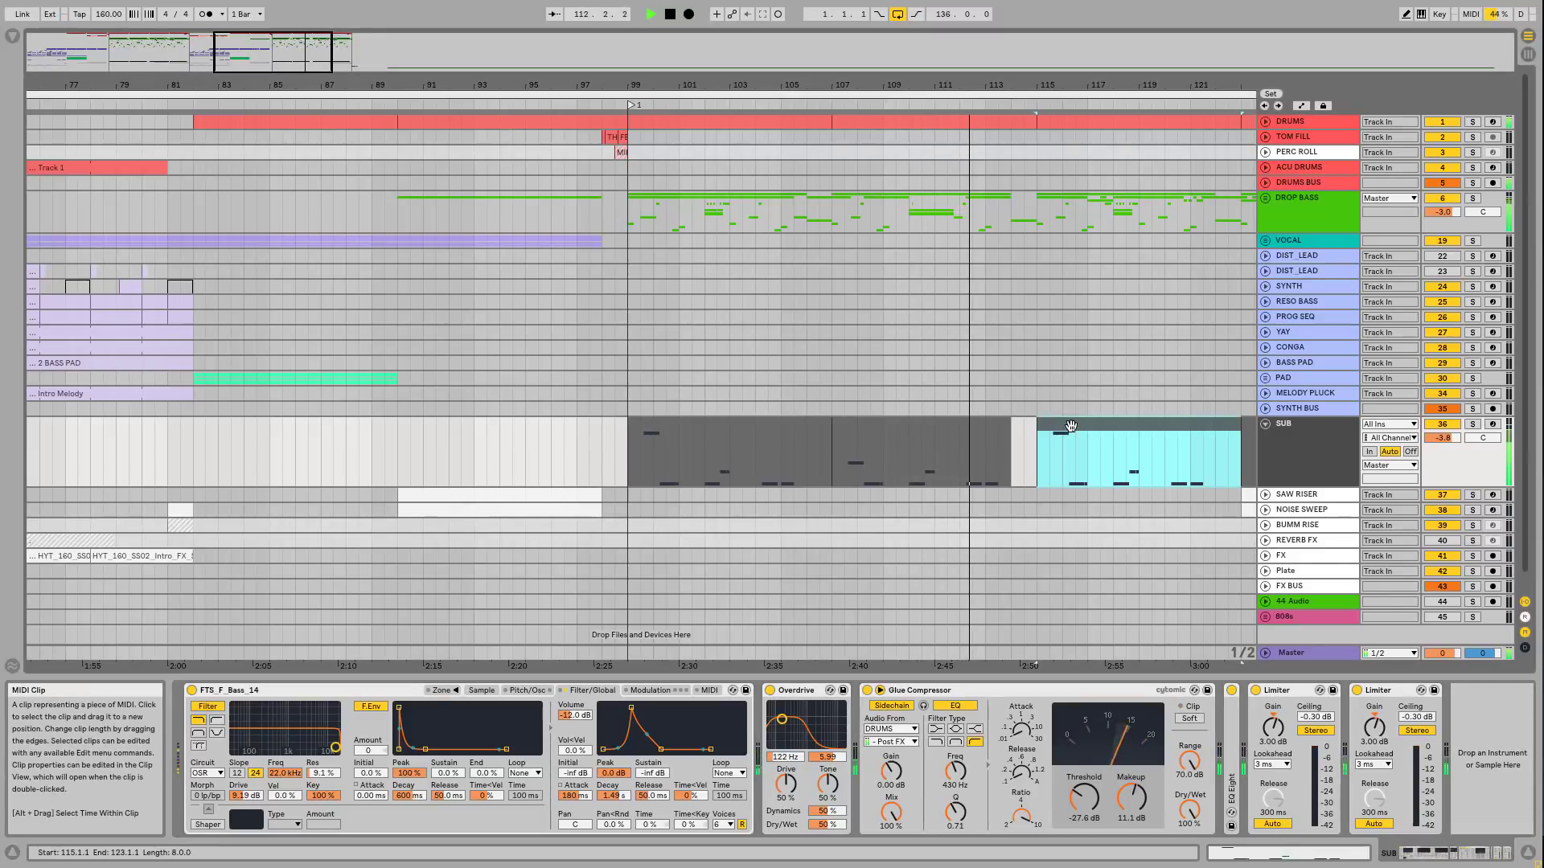
pyautogui.doubleClick(1068, 427)
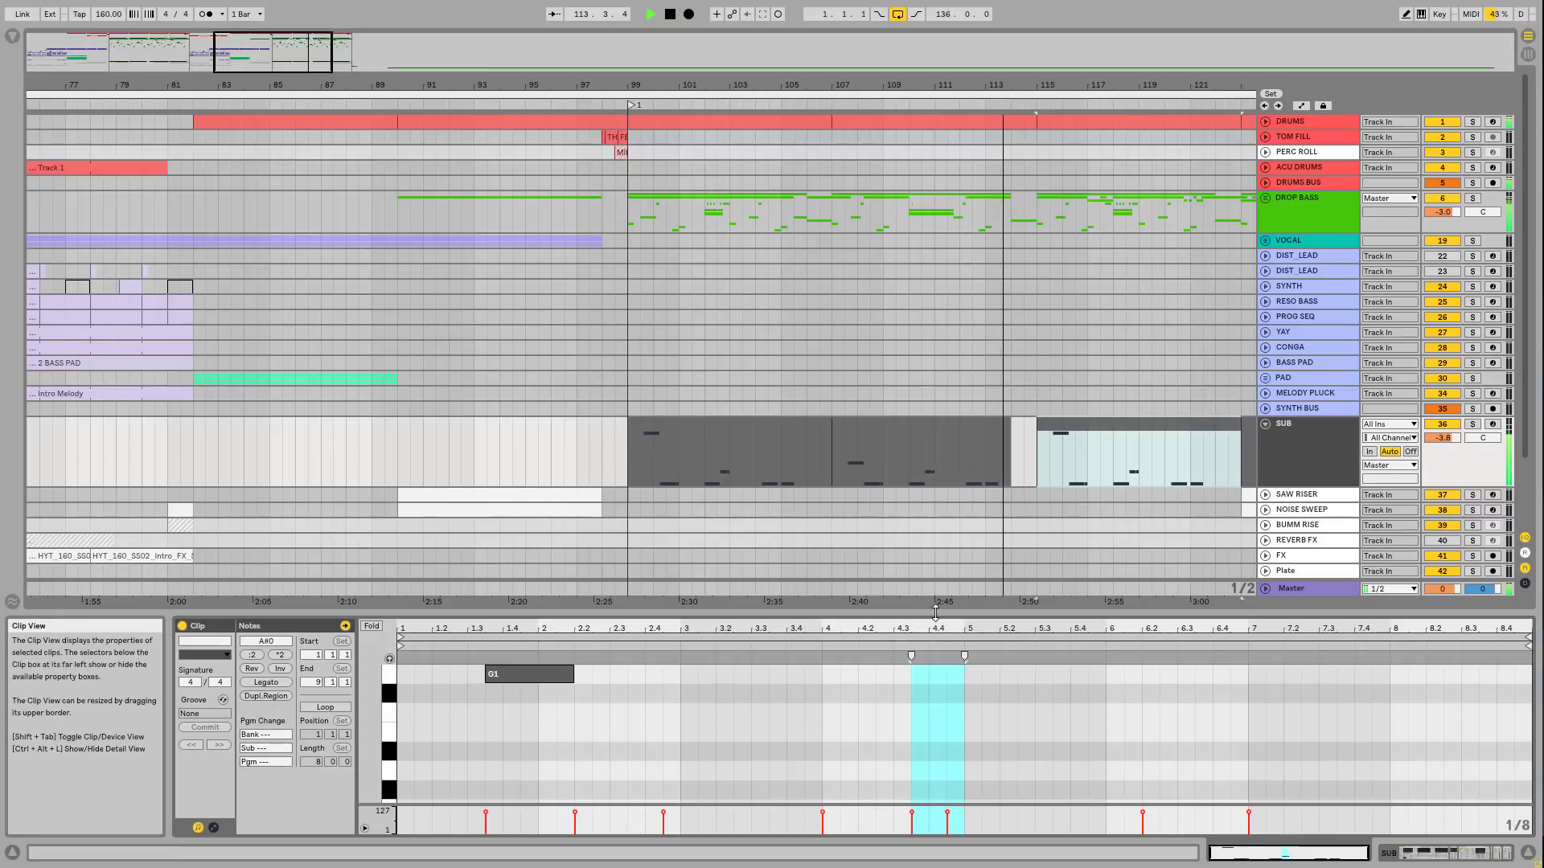
pyautogui.moveTo(934, 612); pyautogui.dragTo(934, 354)
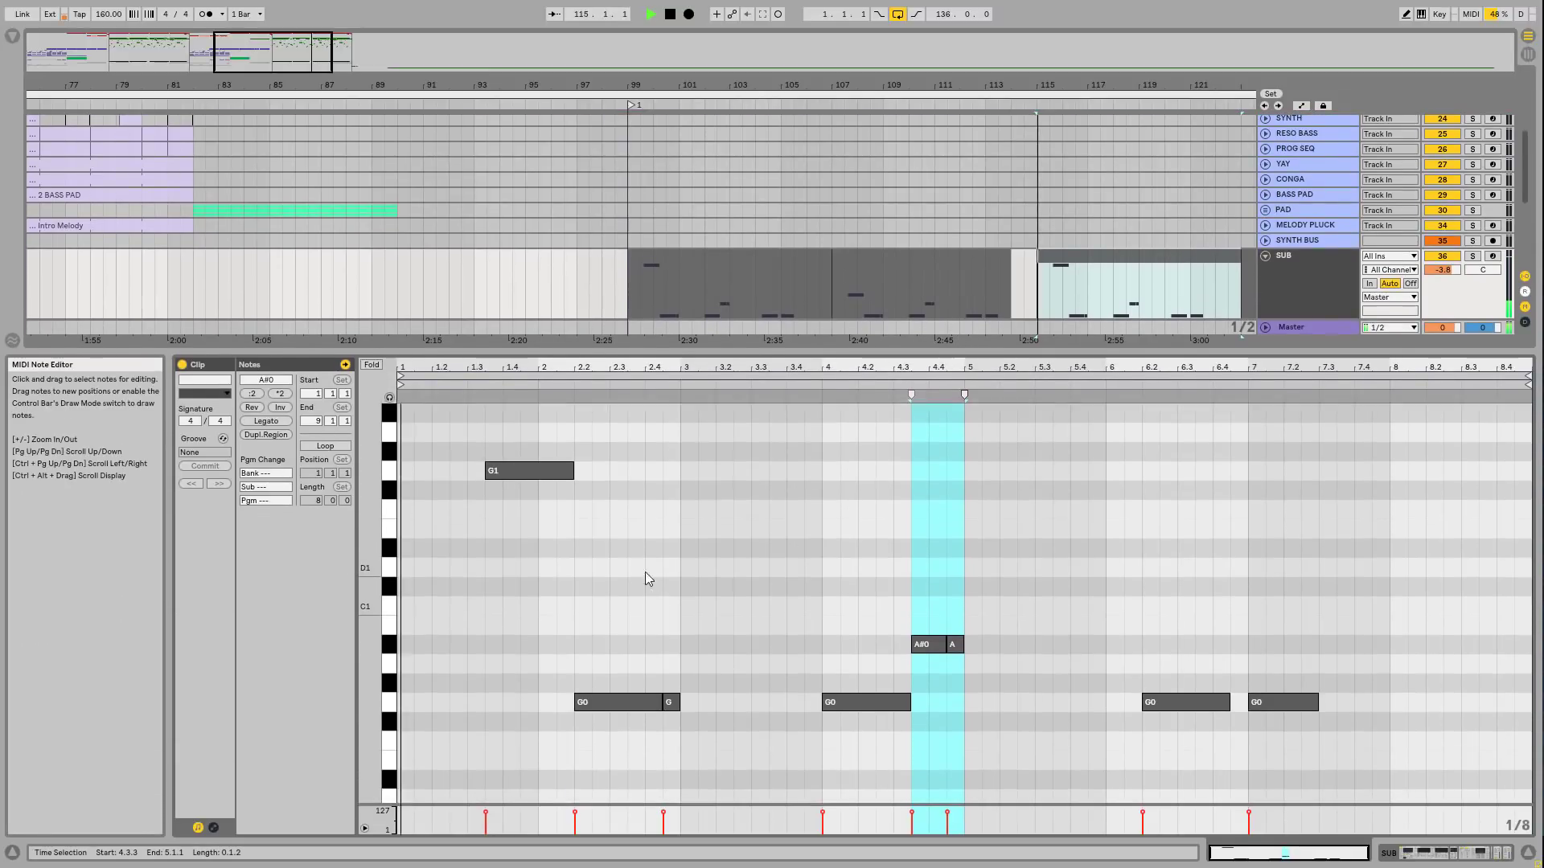
pyautogui.scroll(-1, 595, 534)
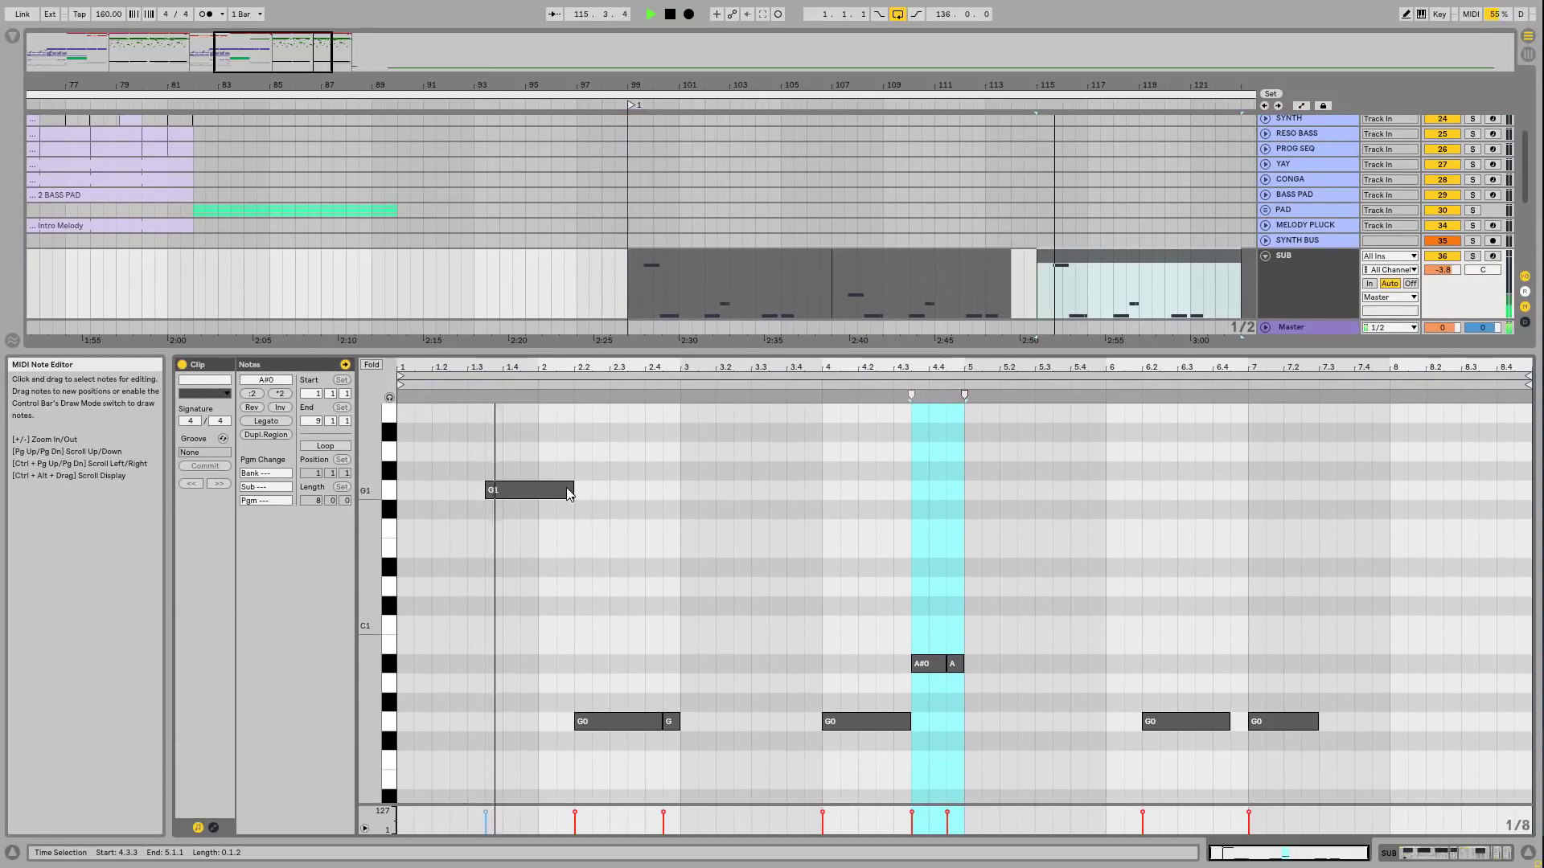
# Step: Show the SUB clip's pitch bend envelope, and compare it with the envelope of the SUB clip starting at bar 123
pyautogui.click(213, 828)
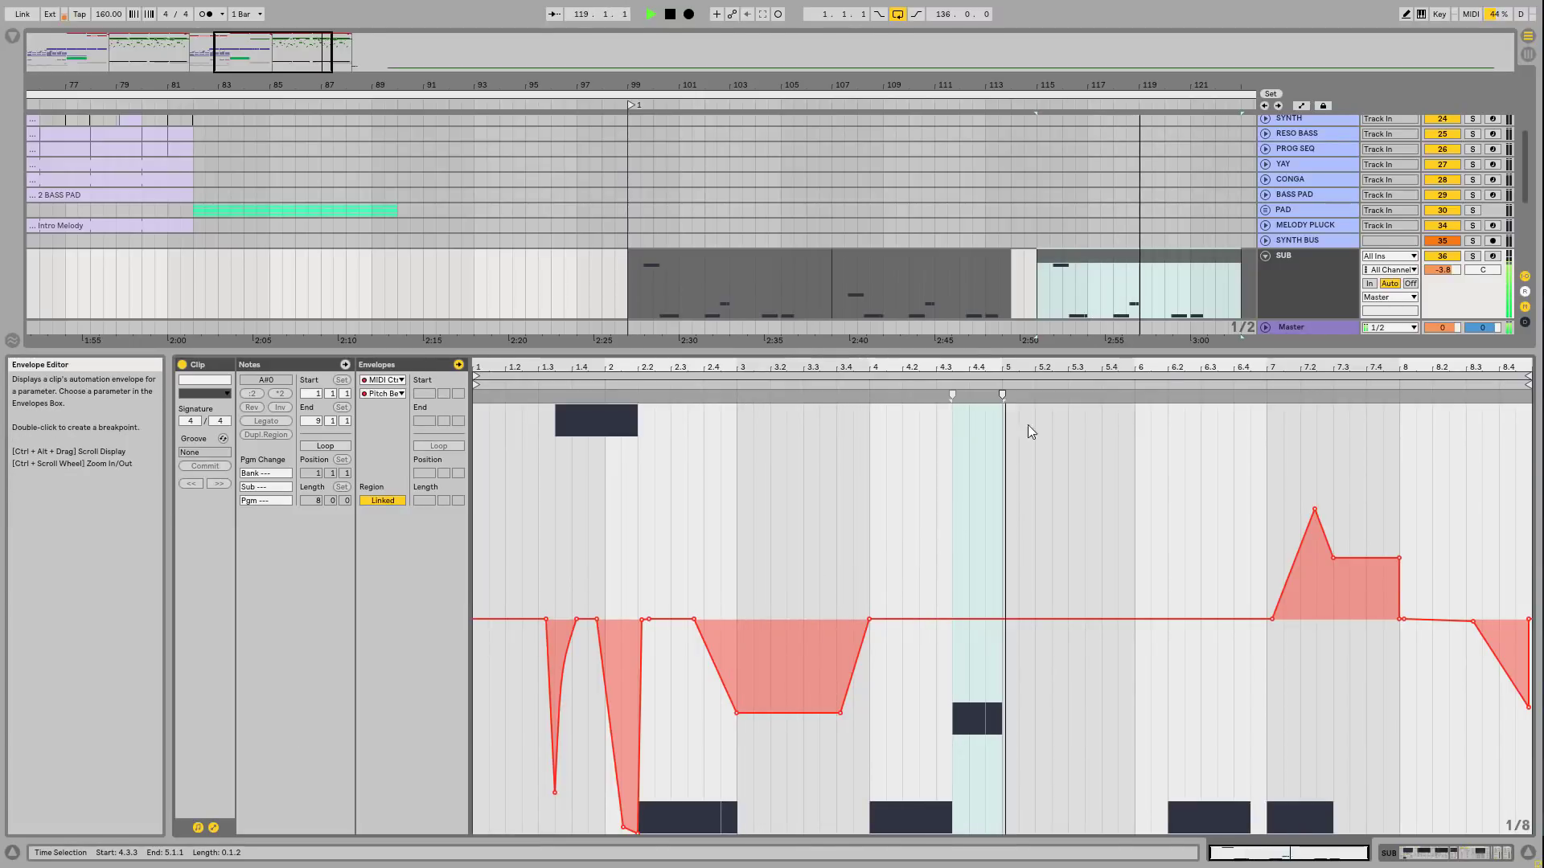
pyautogui.scroll(-3, 1158, 211)
pyautogui.click(1163, 220)
pyautogui.scroll(-1, 1164, 214)
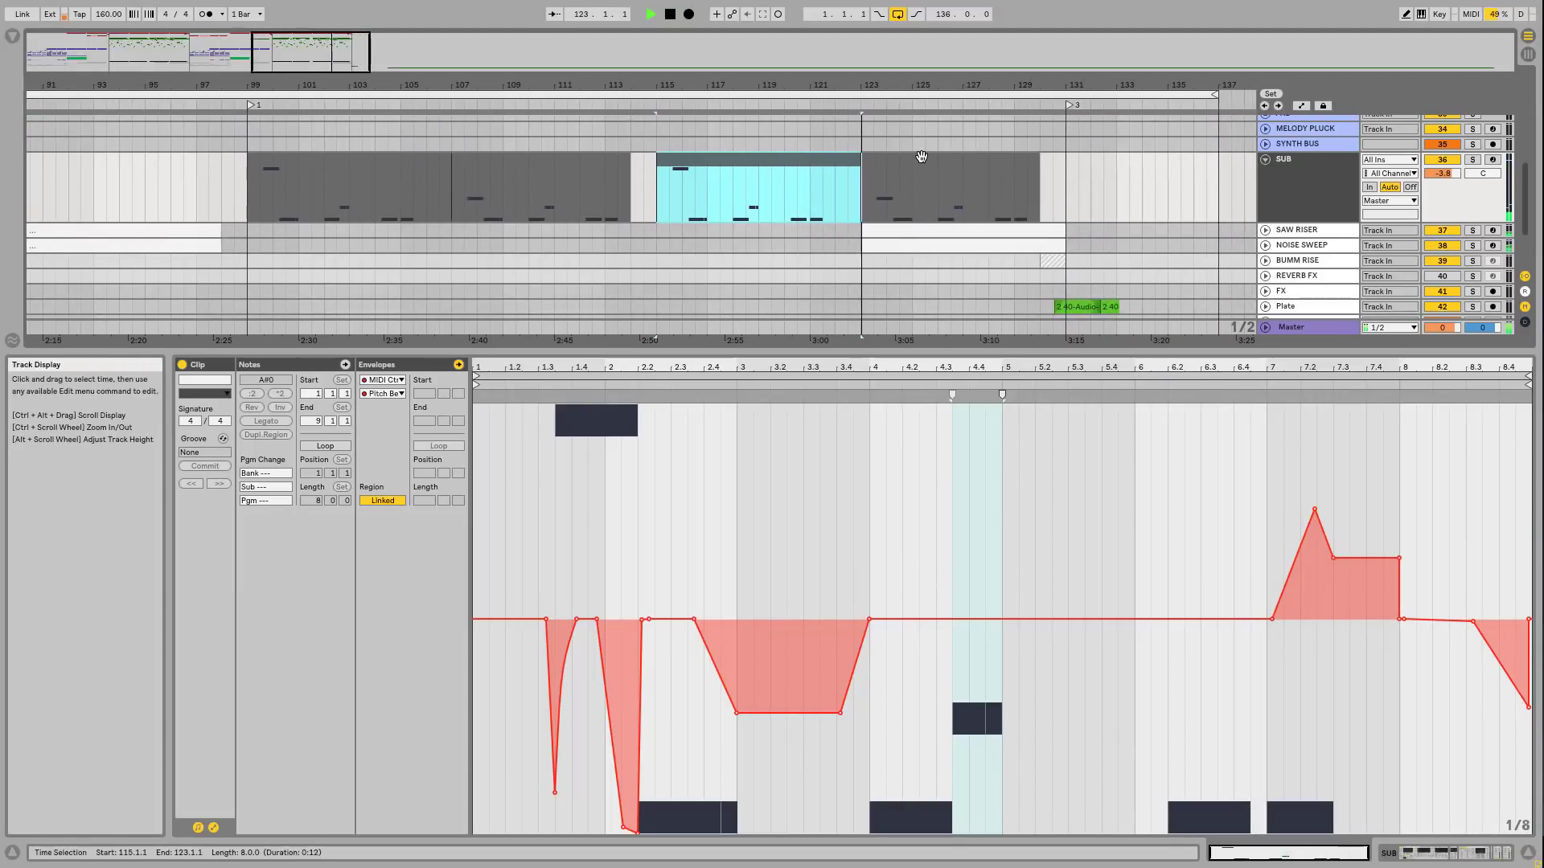
pyautogui.click(920, 157)
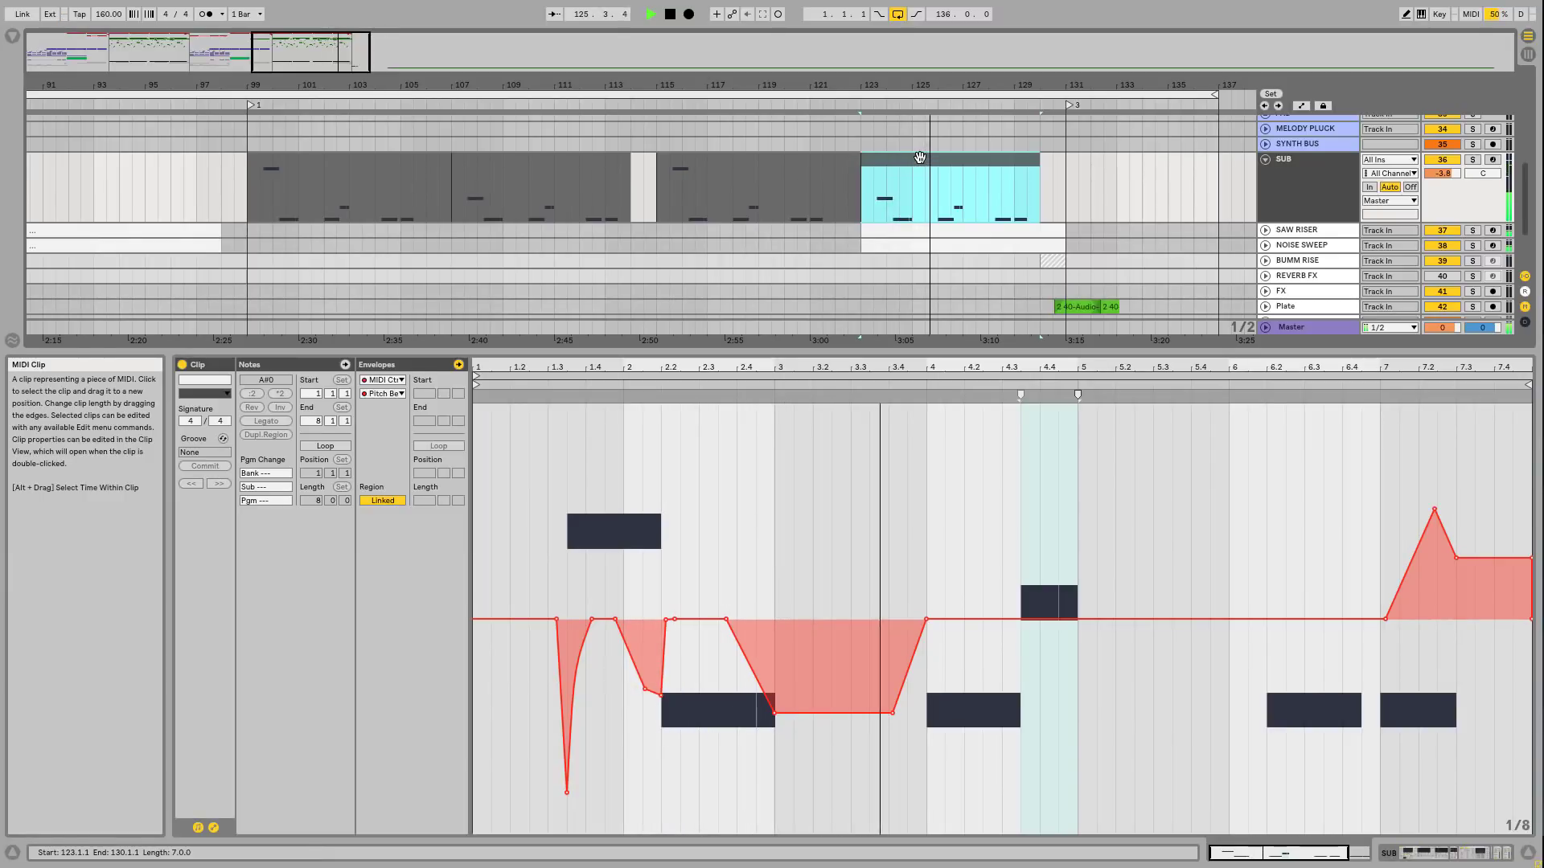
# Step: Shrink the clip editor to give the arrangement more room and bring the whole song into view
pyautogui.moveTo(973, 366); pyautogui.dragTo(1004, 684)
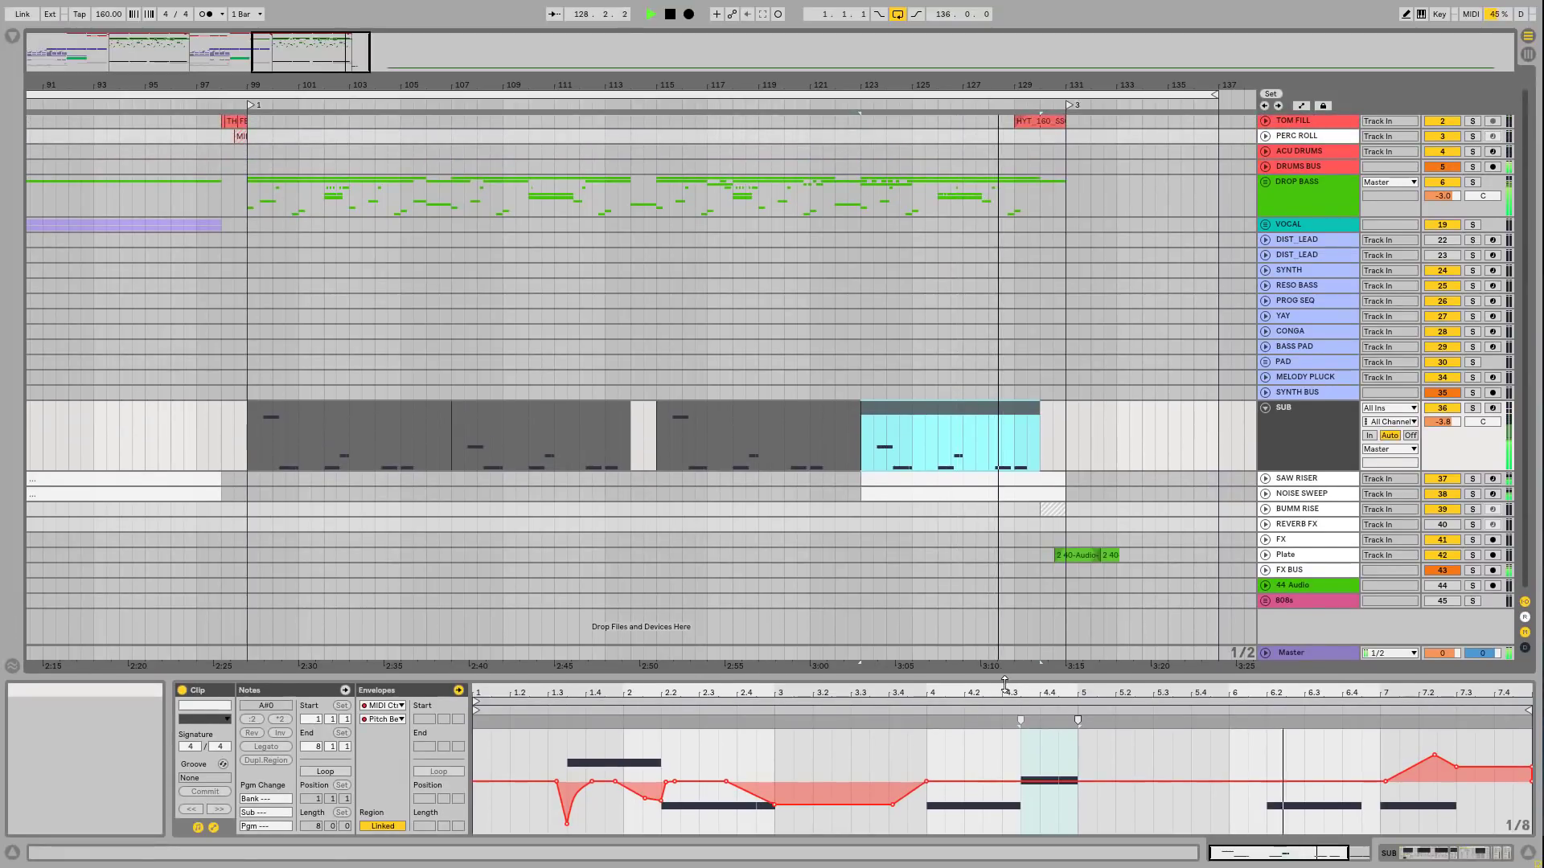
pyautogui.moveTo(948, 85); pyautogui.dragTo(948, 40)
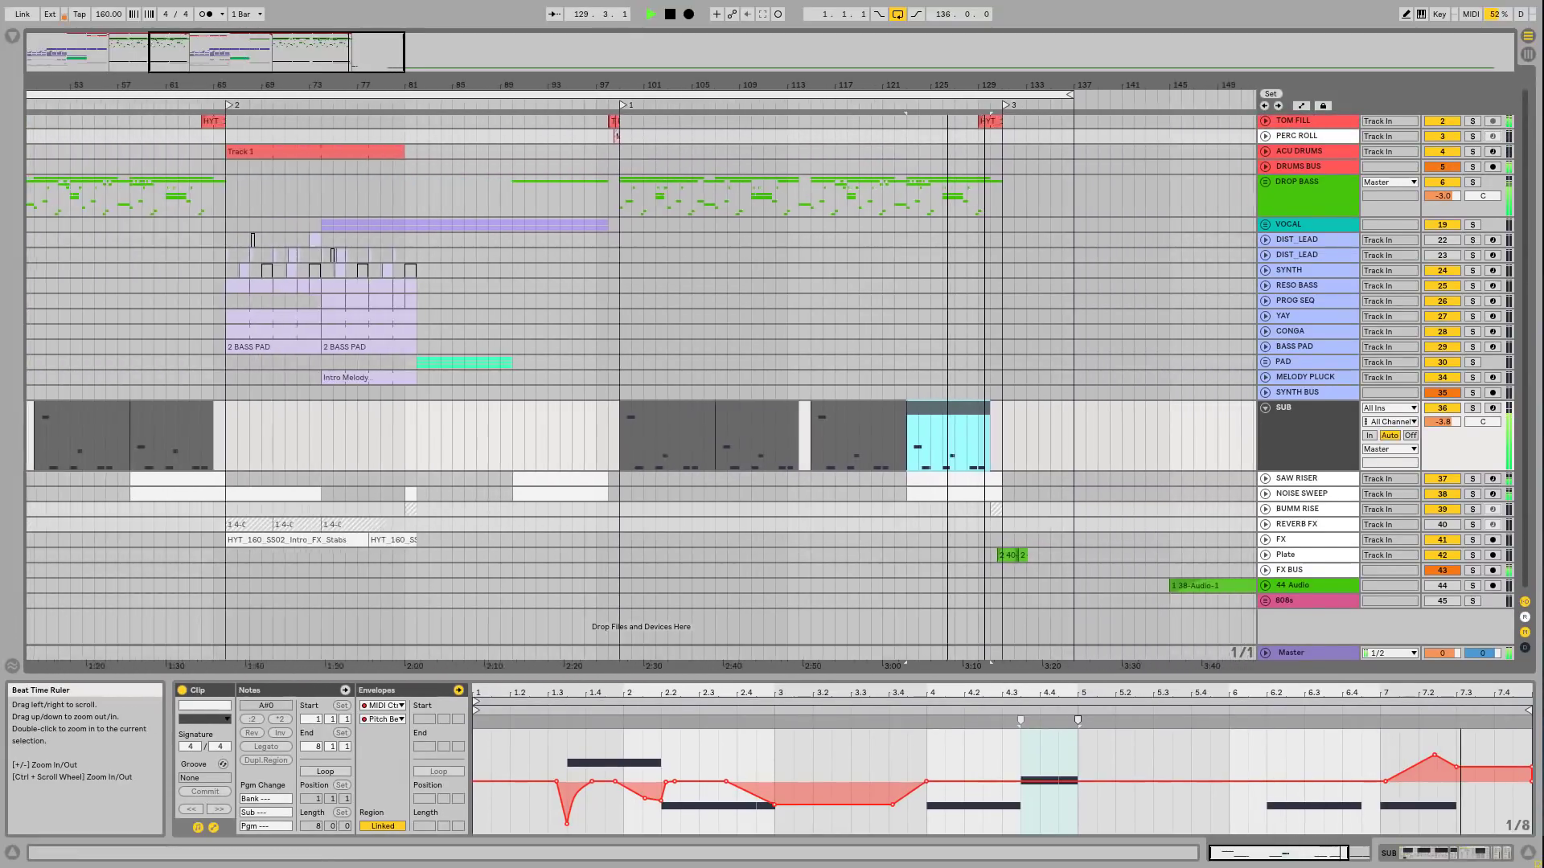
pyautogui.moveTo(990, 661); pyautogui.dragTo(905, 82)
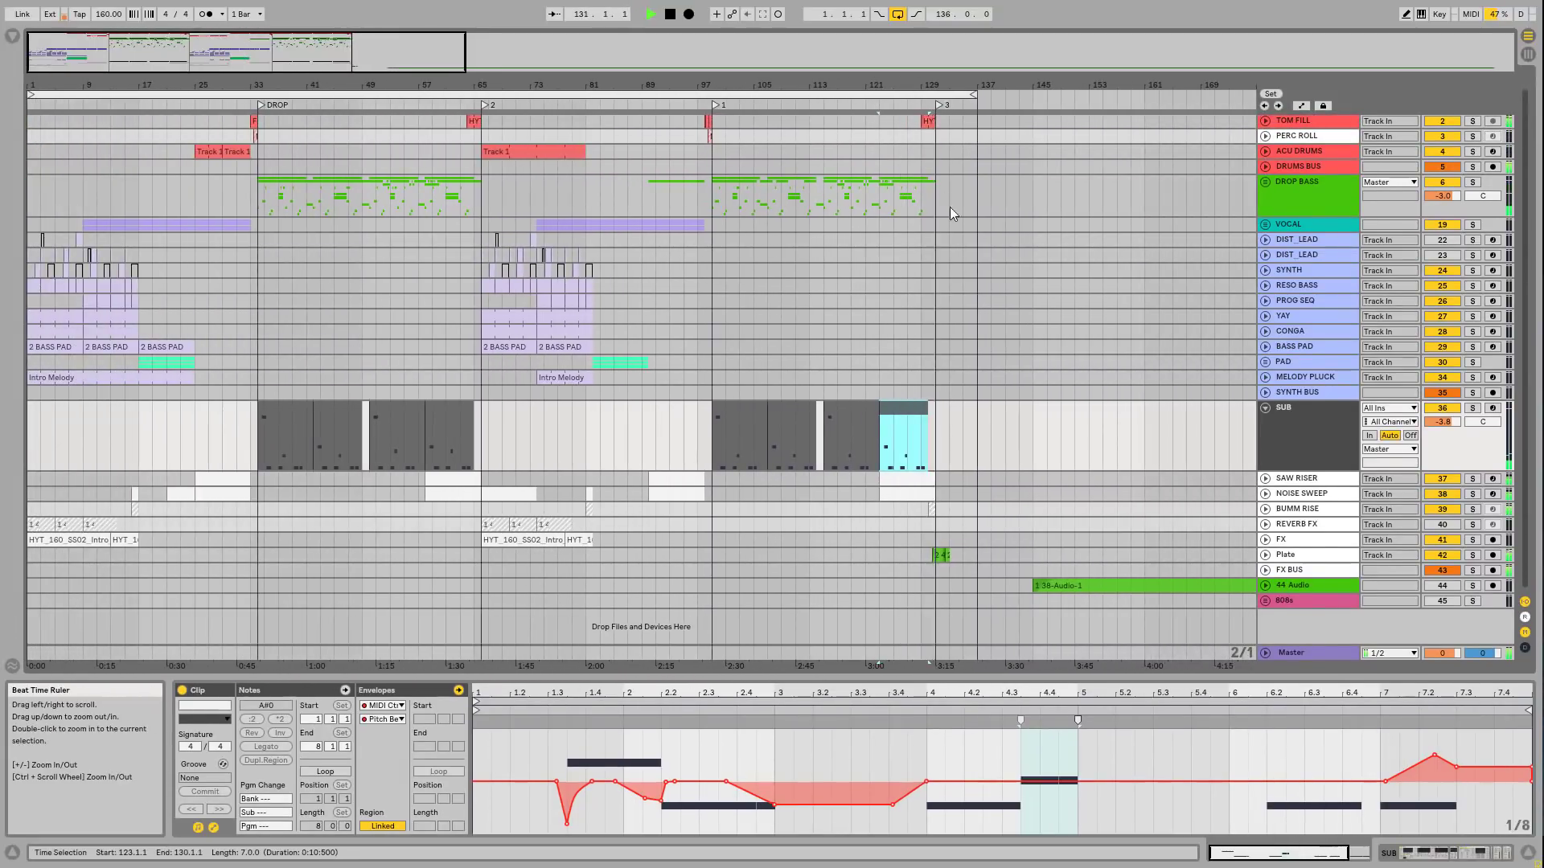
# Step: Unfold the Plate track to show its audio clips around locator 3, and open its device chain
pyautogui.click(1289, 555)
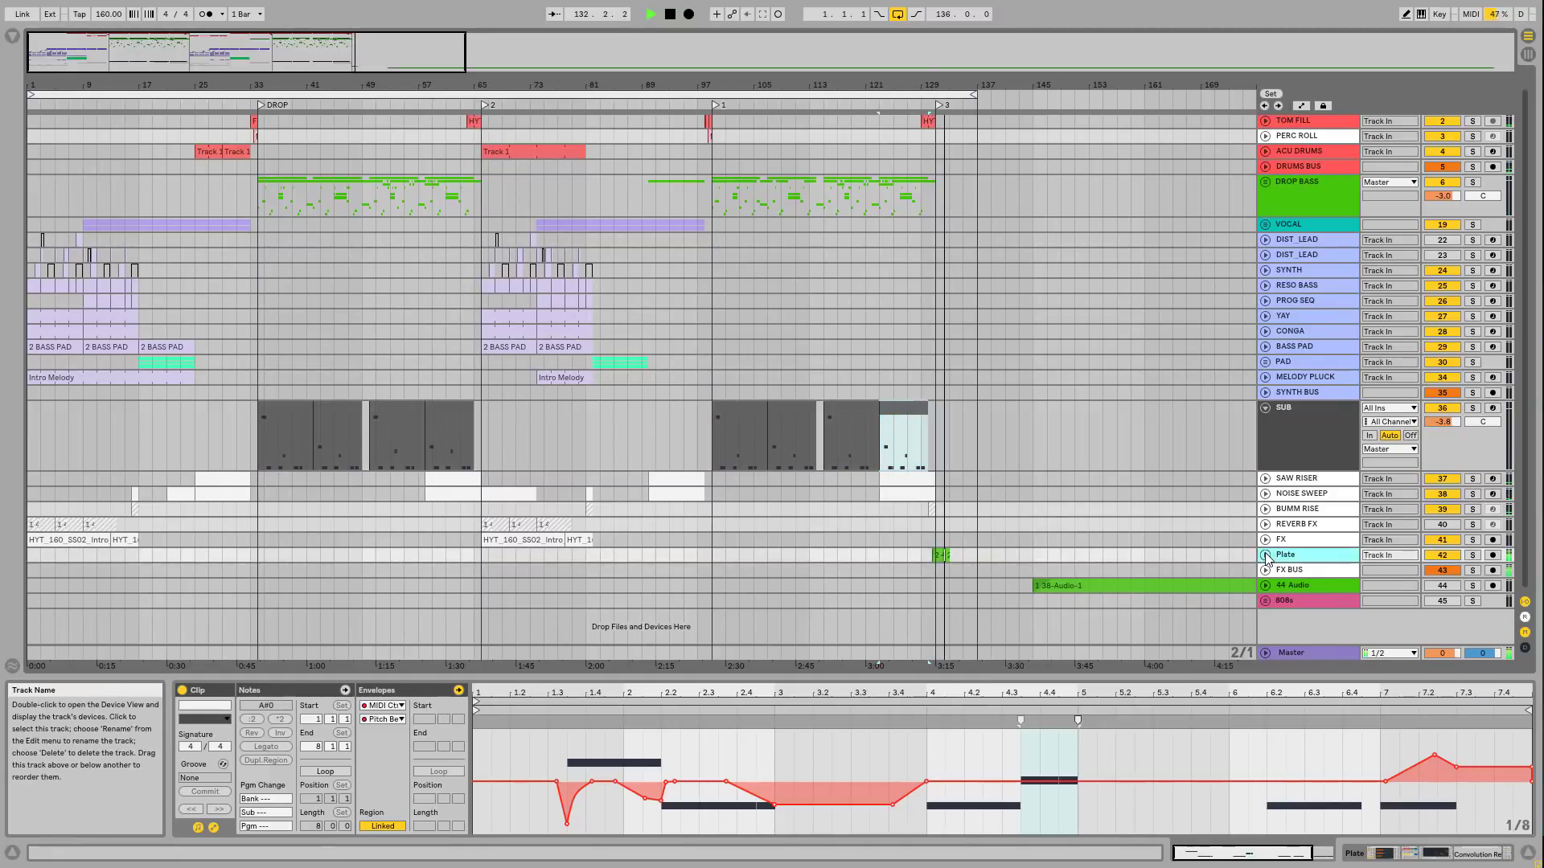
pyautogui.click(1265, 555)
pyautogui.scroll(-2, 1122, 460)
pyautogui.moveTo(951, 84); pyautogui.dragTo(925, 249)
pyautogui.doubleClick(1303, 501)
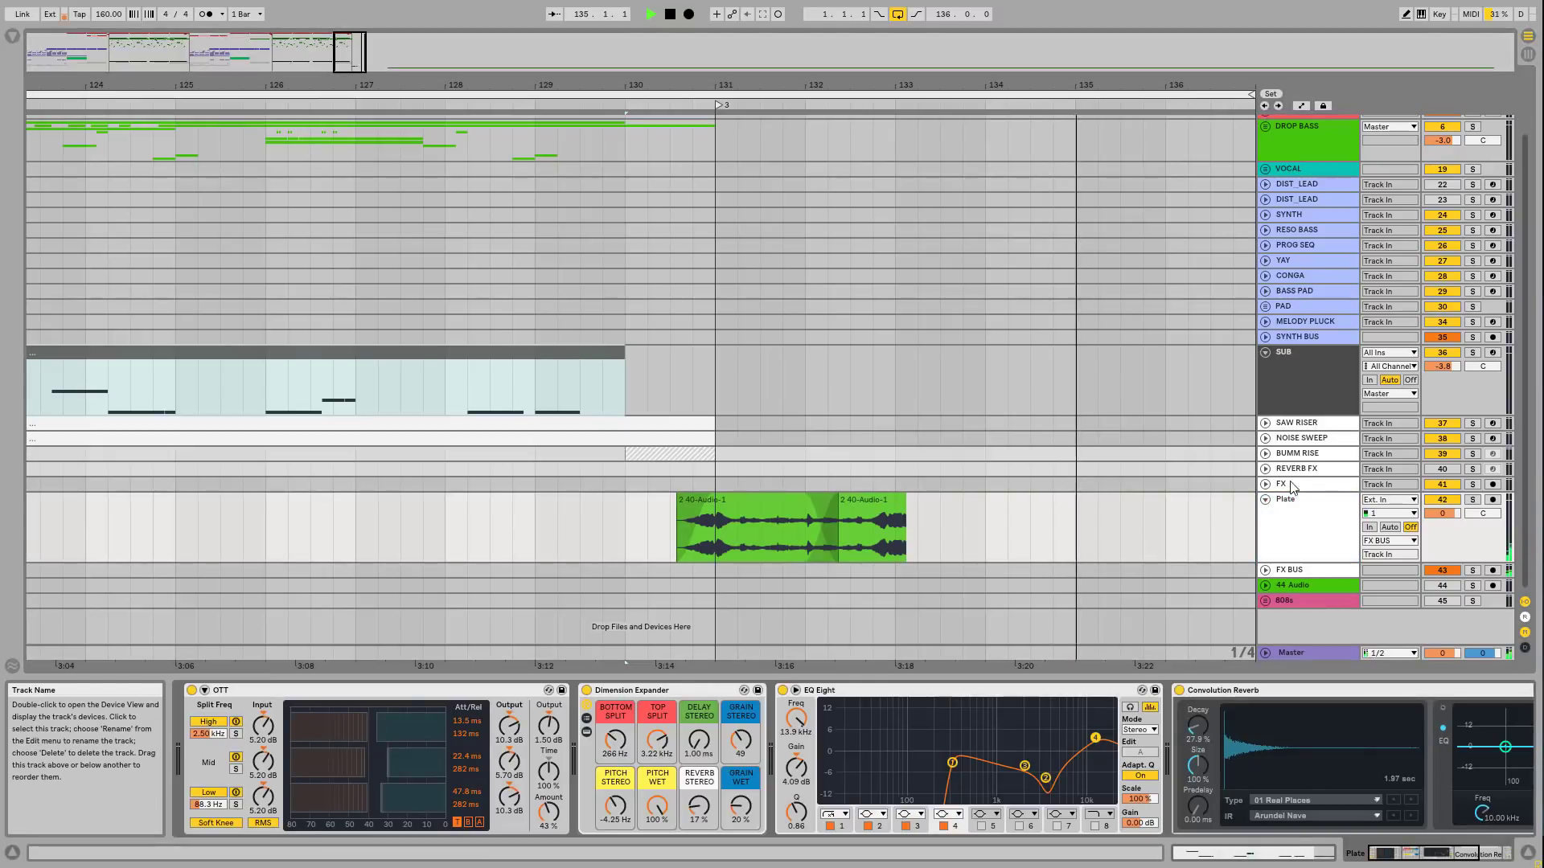
# Step: Bring the whole song into view and fold the SUB and Plate tracks
pyautogui.moveTo(758, 86); pyautogui.dragTo(847, 116)
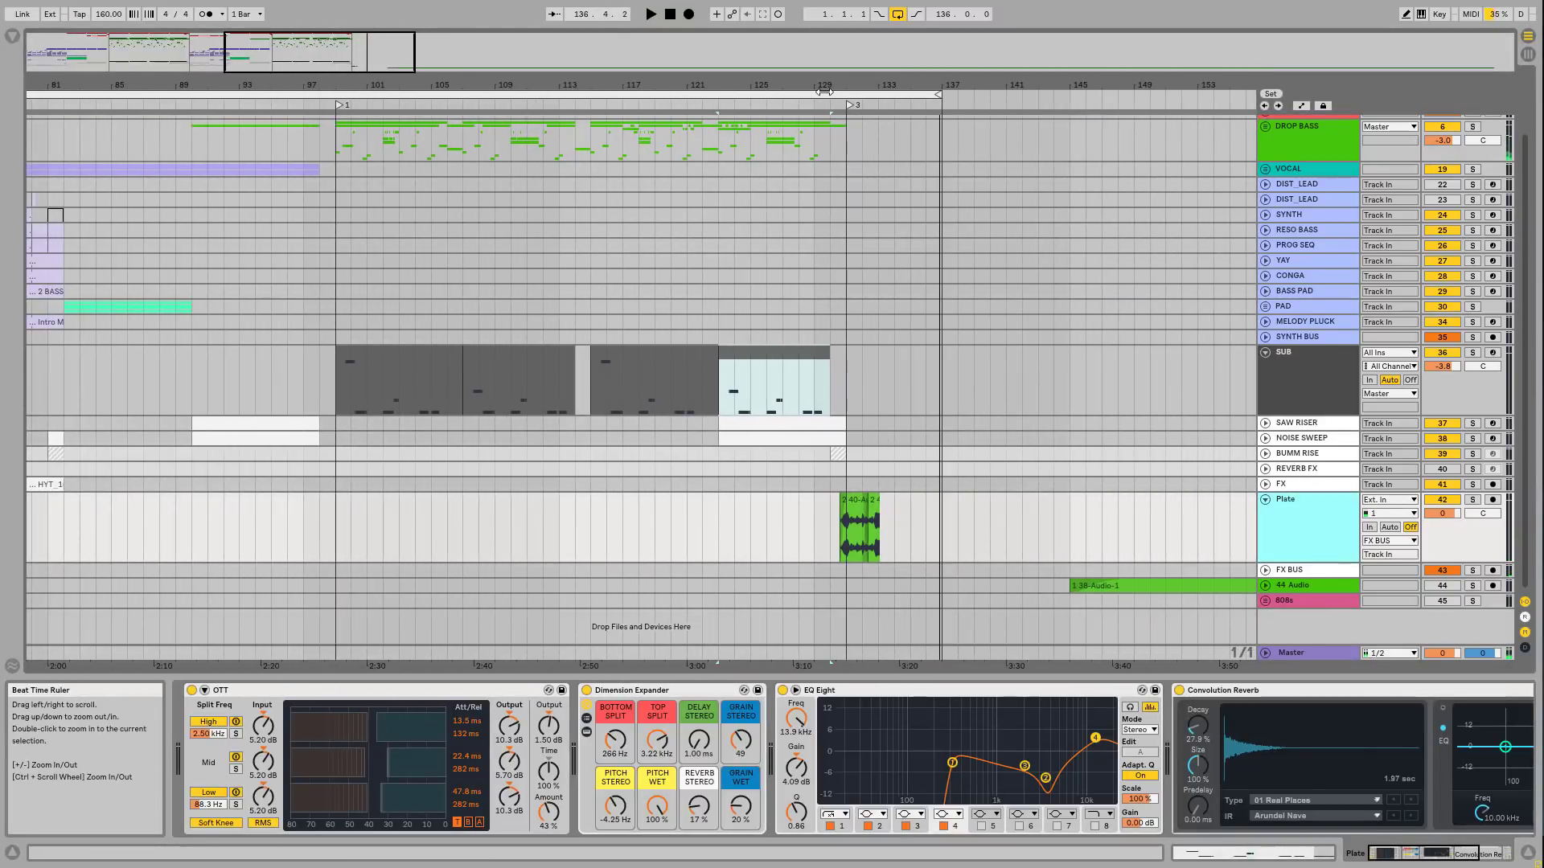
pyautogui.moveTo(692, 85); pyautogui.dragTo(1528, 71)
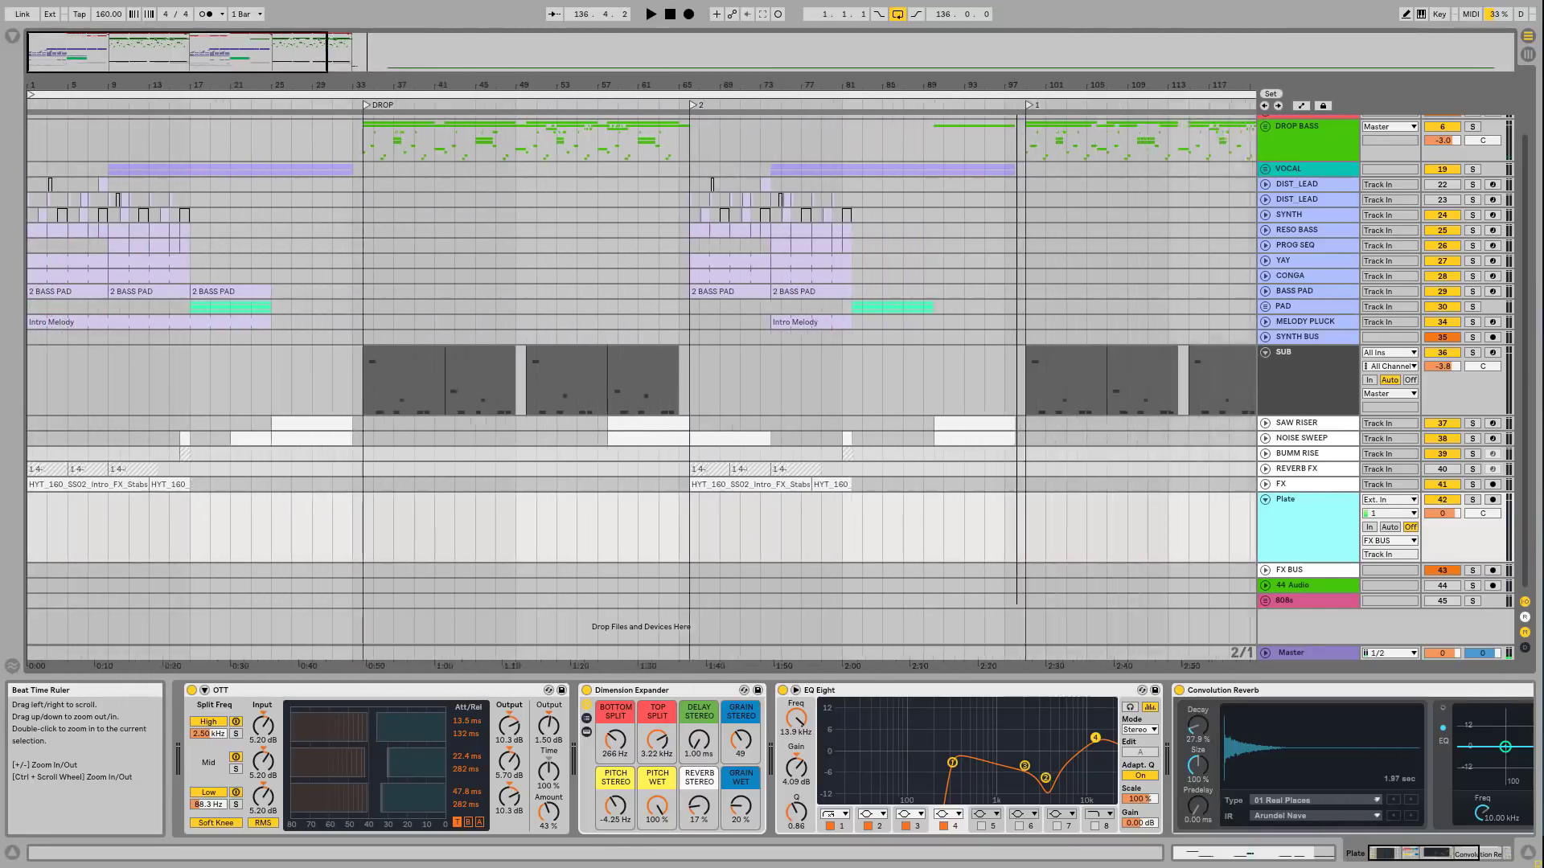
pyautogui.moveTo(1287, 80); pyautogui.dragTo(1287, 70)
pyautogui.click(1265, 352)
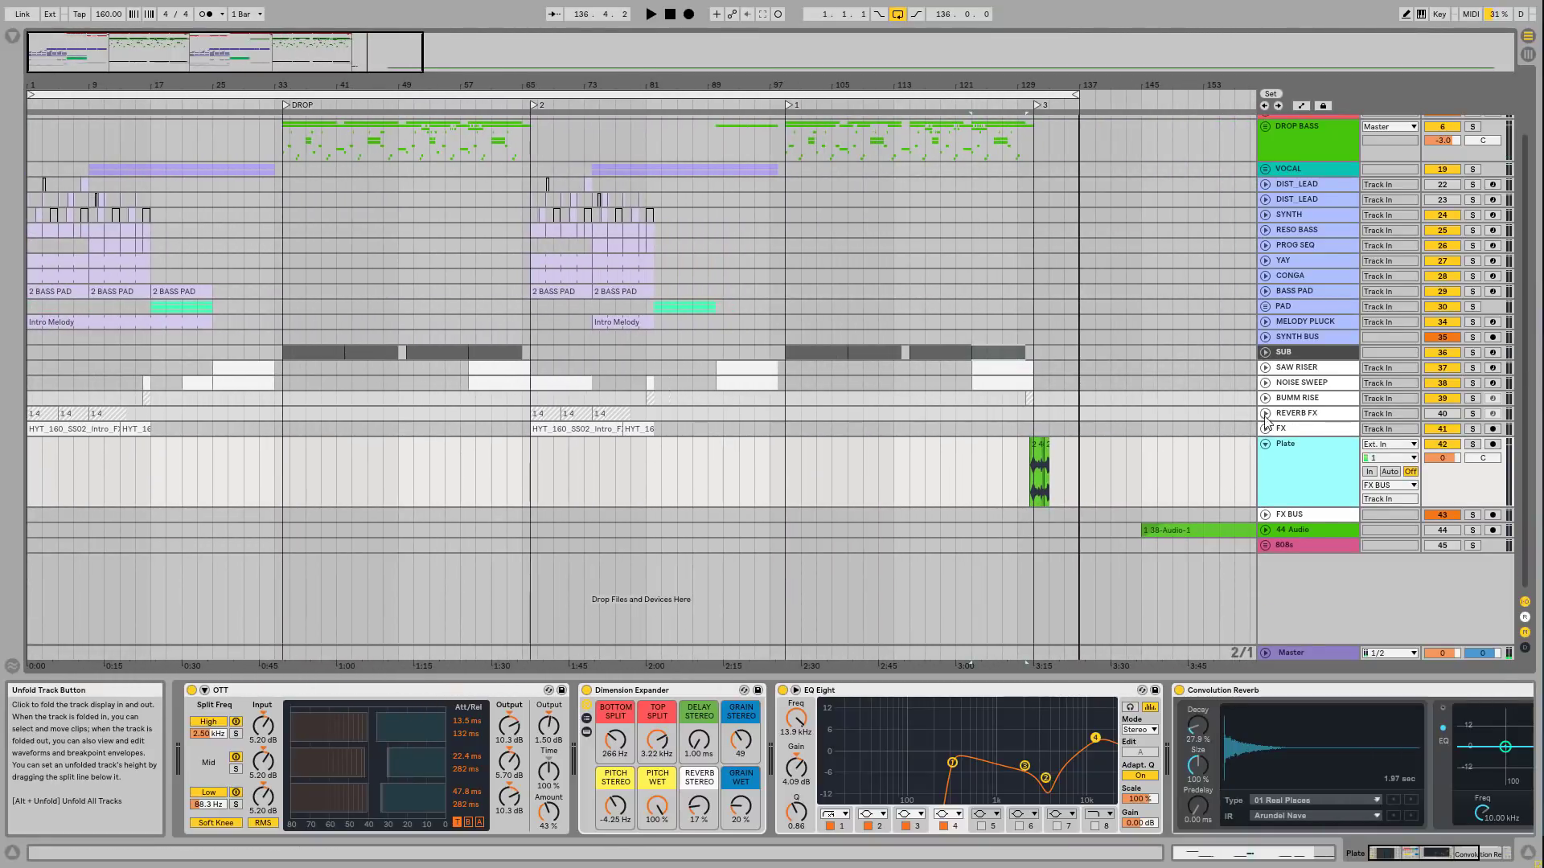
pyautogui.click(1264, 444)
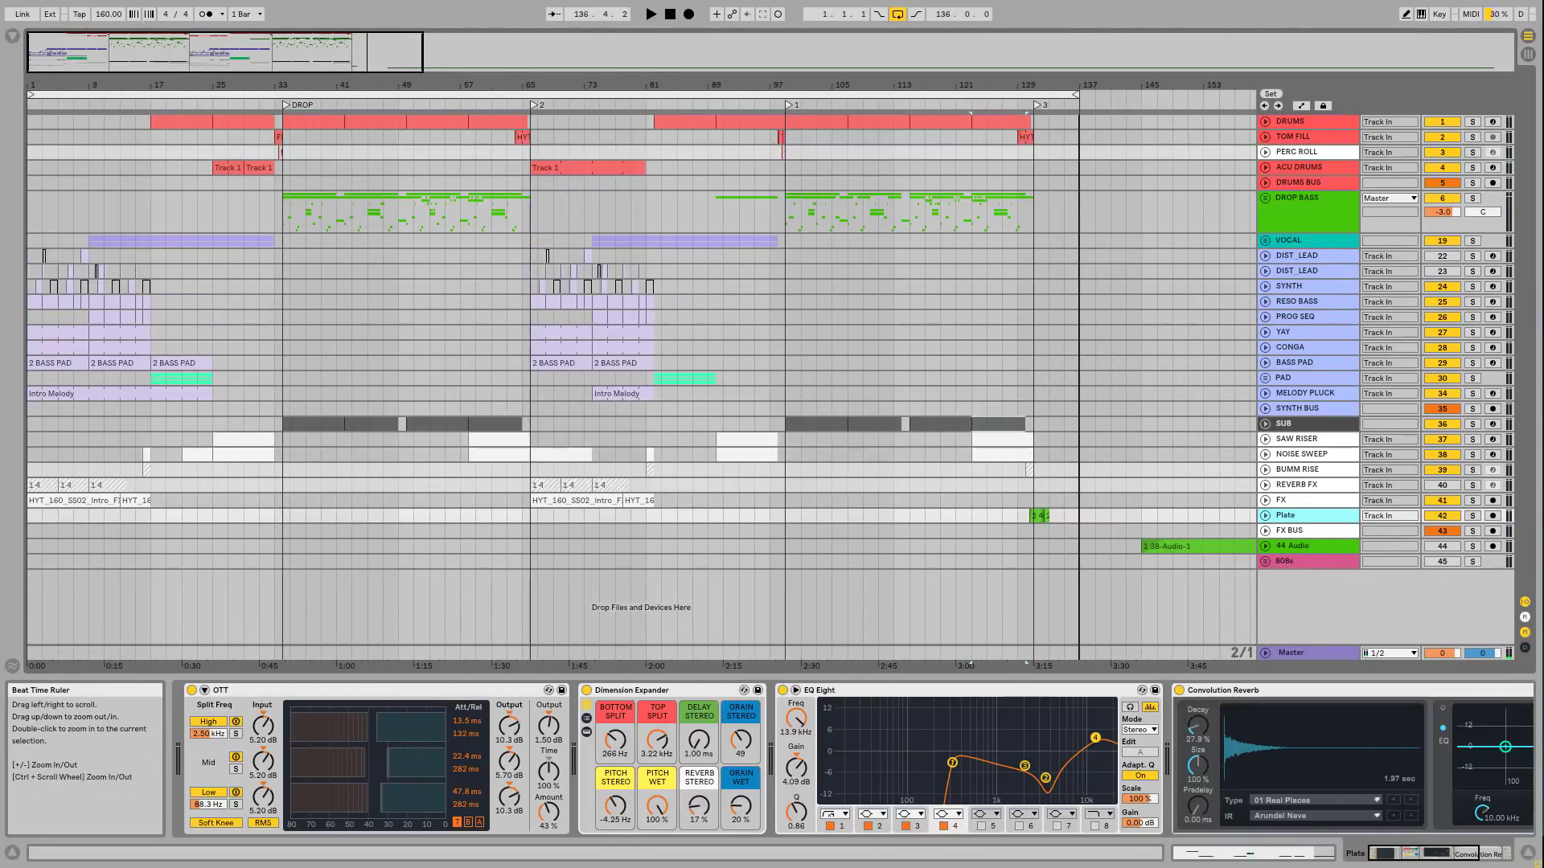
# Step: Zoom in on the intro and look through the device chains of the first DIST_LEAD, SYNTH and RESO BASS tracks
pyautogui.moveTo(161, 85); pyautogui.dragTo(177, 161)
pyautogui.click(1294, 256)
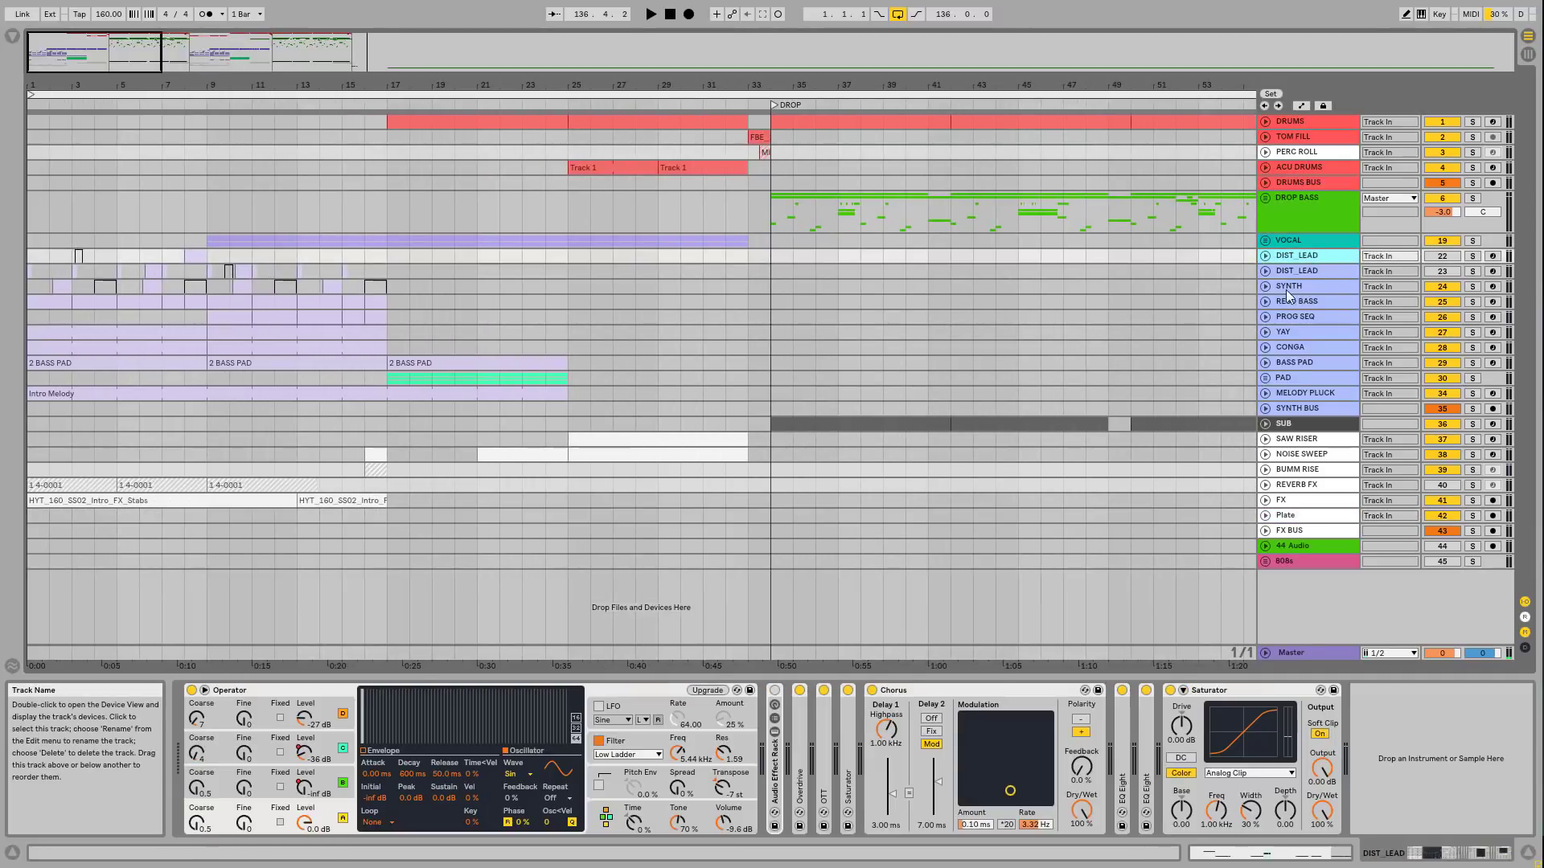
pyautogui.click(1276, 288)
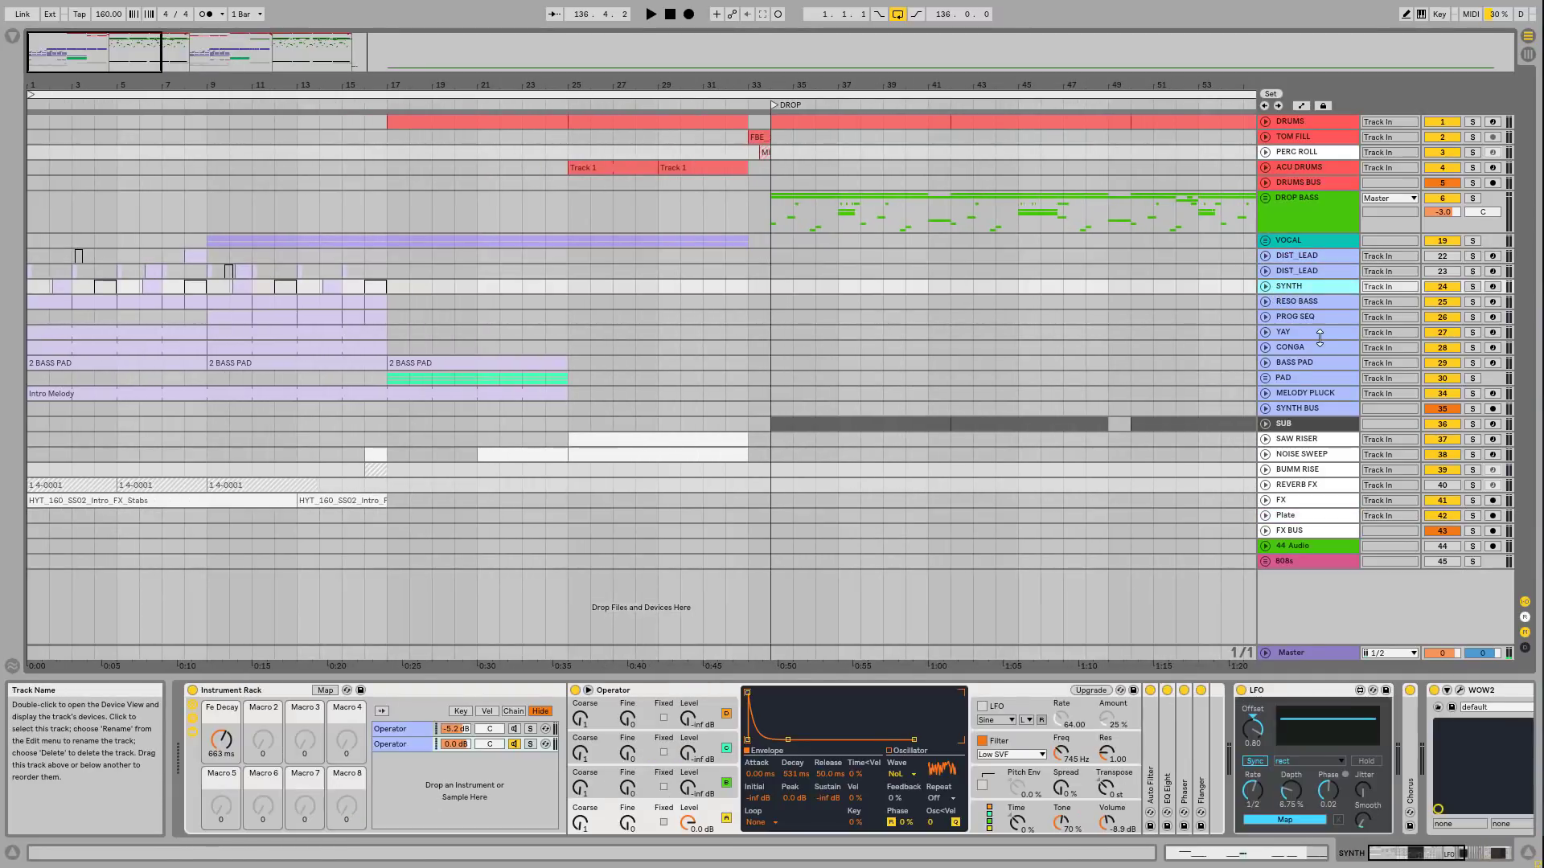
pyautogui.click(1303, 304)
# Step: Unfold the RESO BASS track, solo it and play its first clip from bar 1
pyautogui.click(1265, 303)
pyautogui.click(1266, 302)
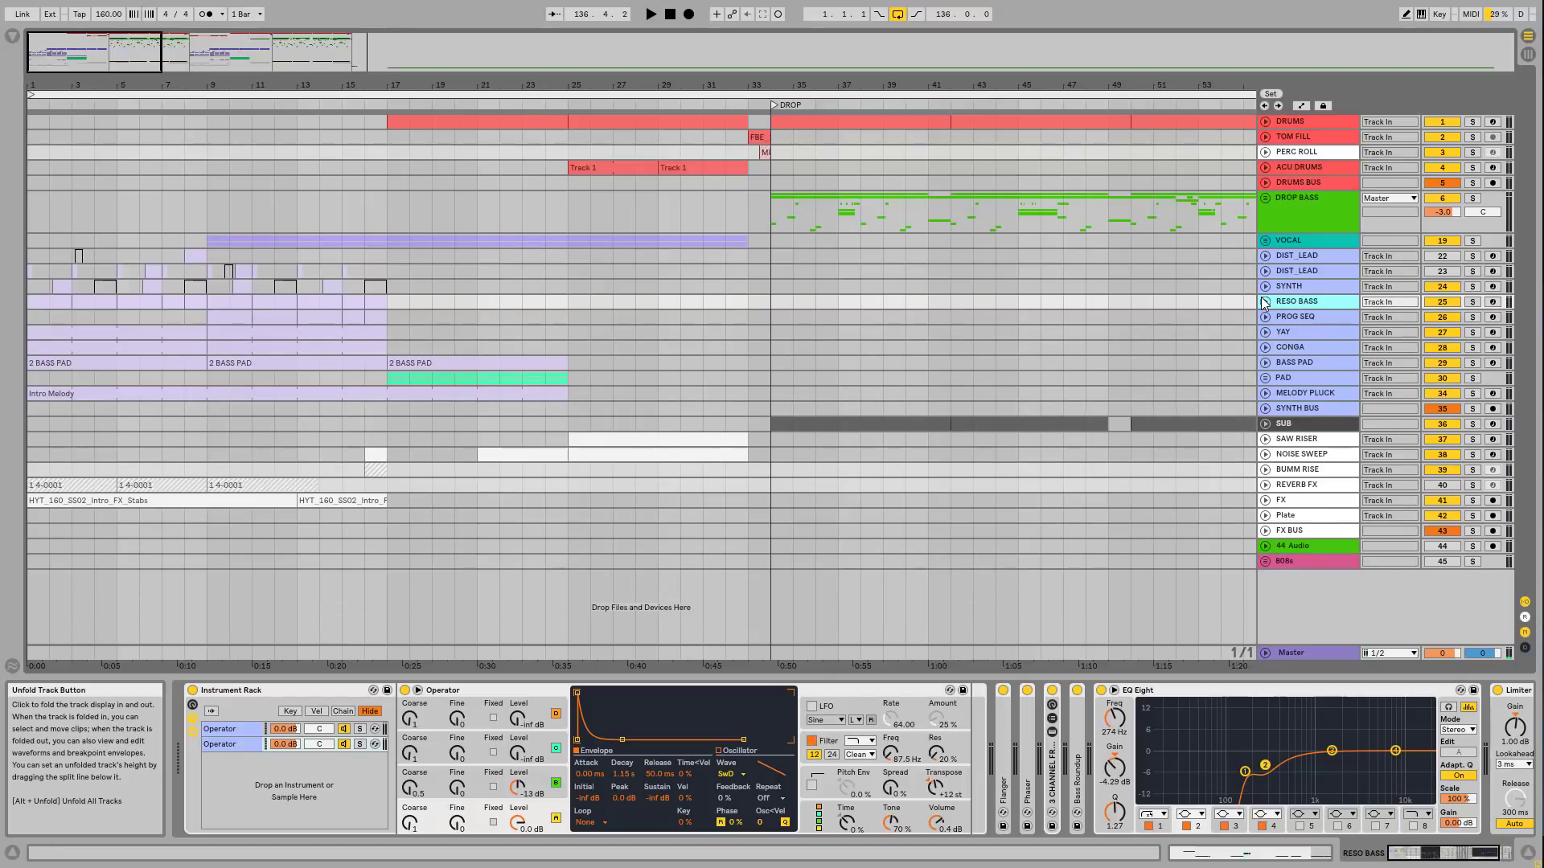
pyautogui.click(1265, 302)
pyautogui.click(1472, 301)
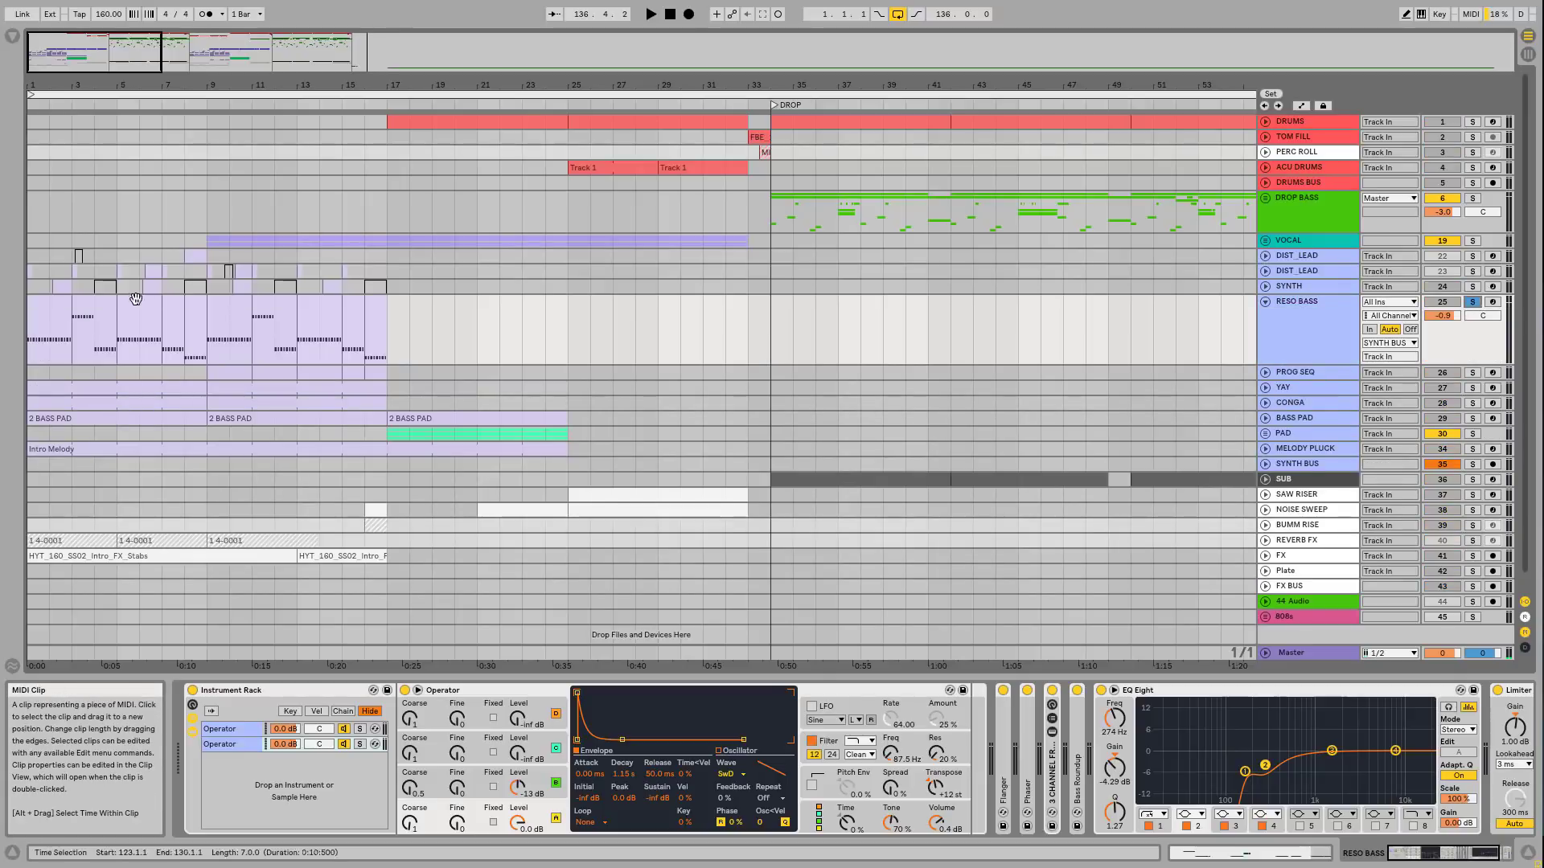
pyautogui.press('space')
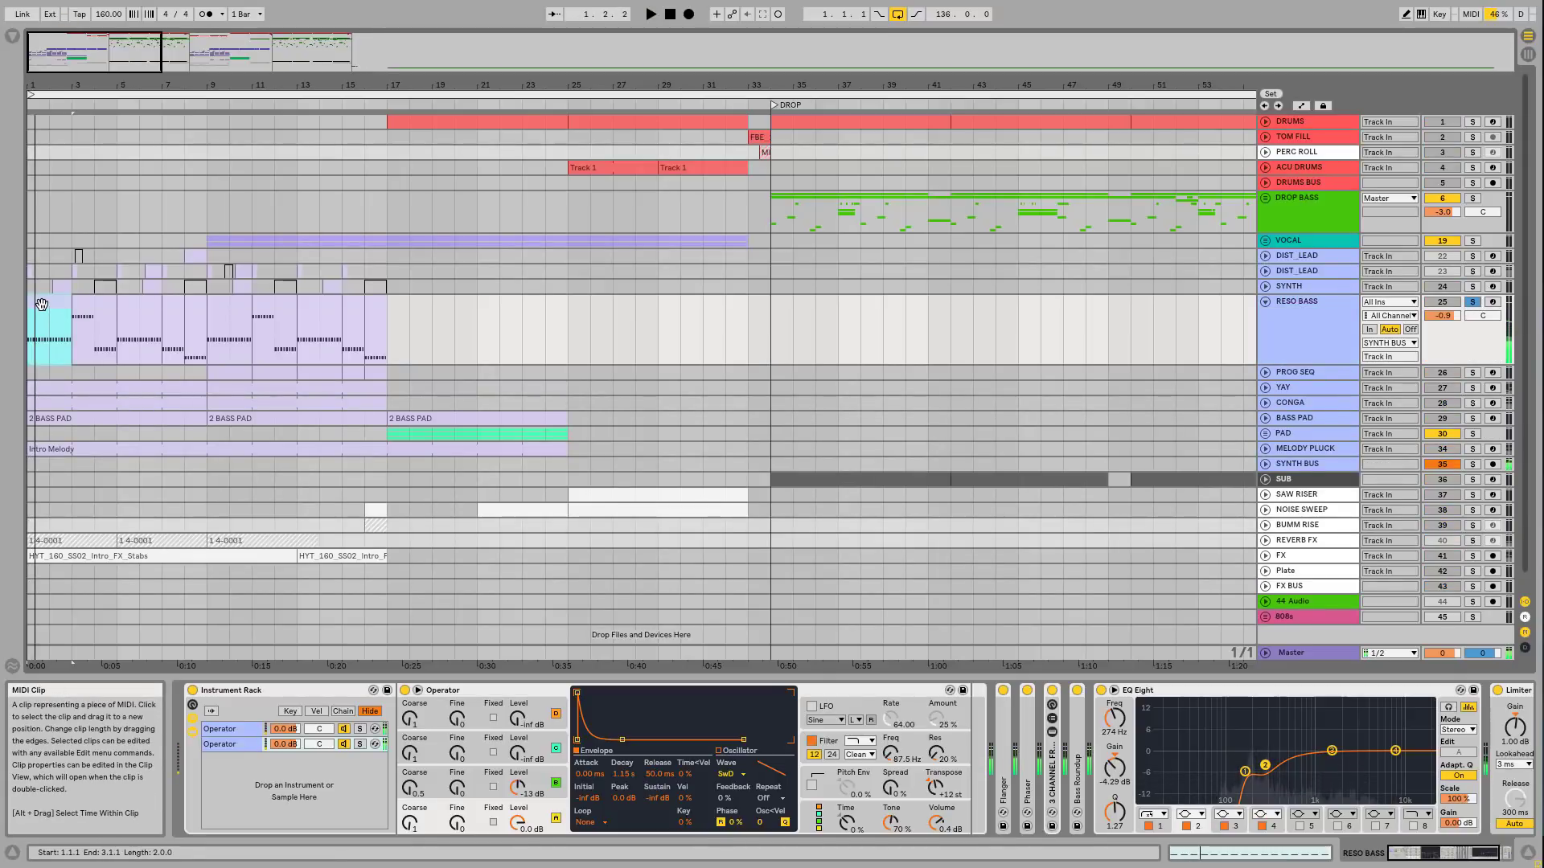
pyautogui.press('space')
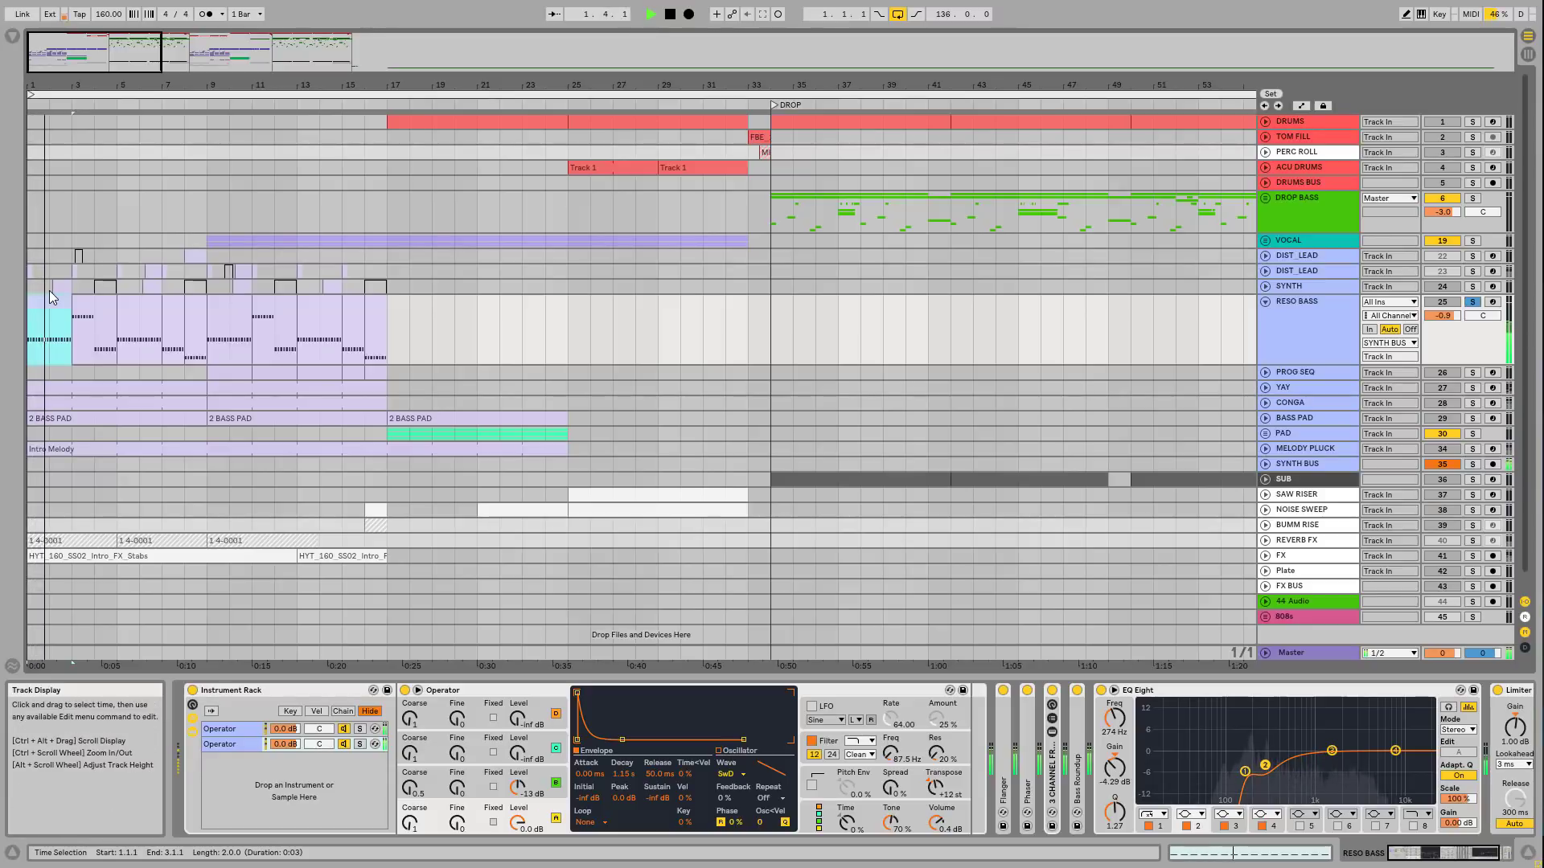
pyautogui.click(1281, 304)
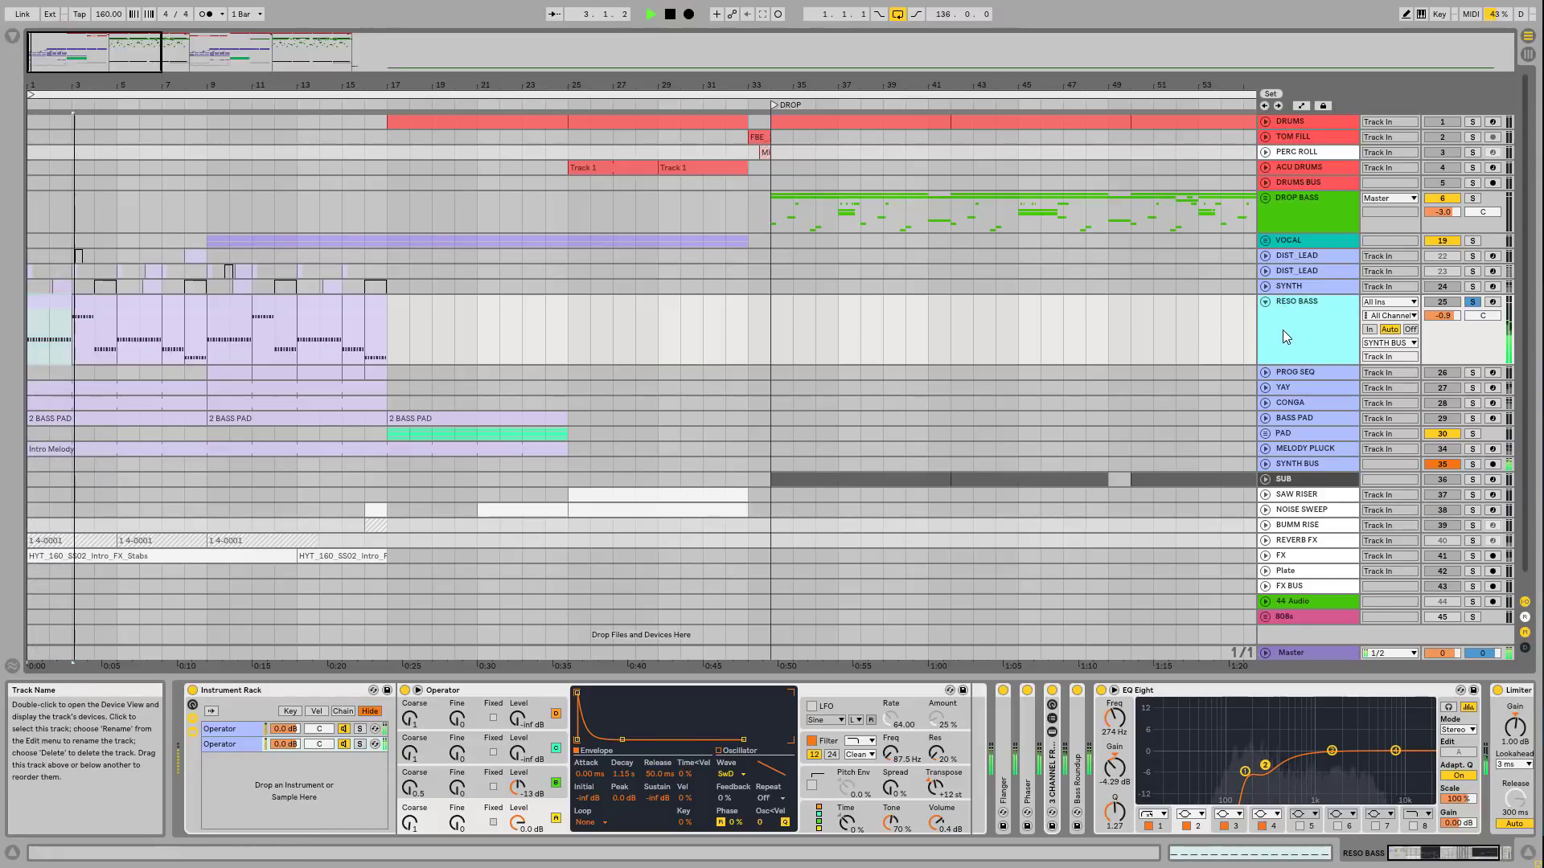
# Step: Unfold the PROG SEQ track, solo it together with RESO BASS and listen to its clips from bars 9 and 13
pyautogui.click(1264, 371)
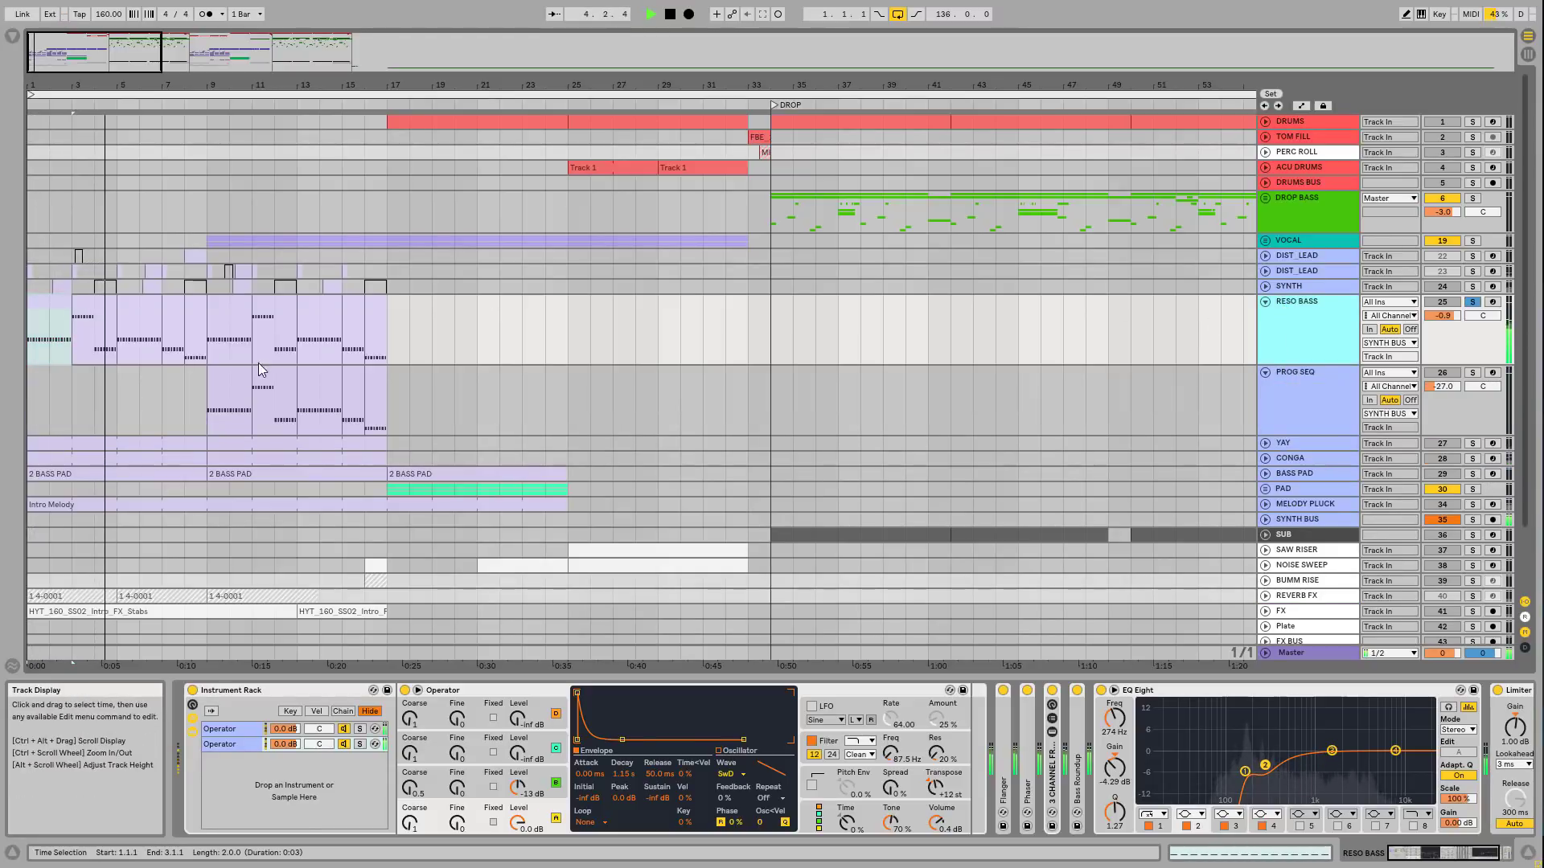
pyautogui.click(229, 399)
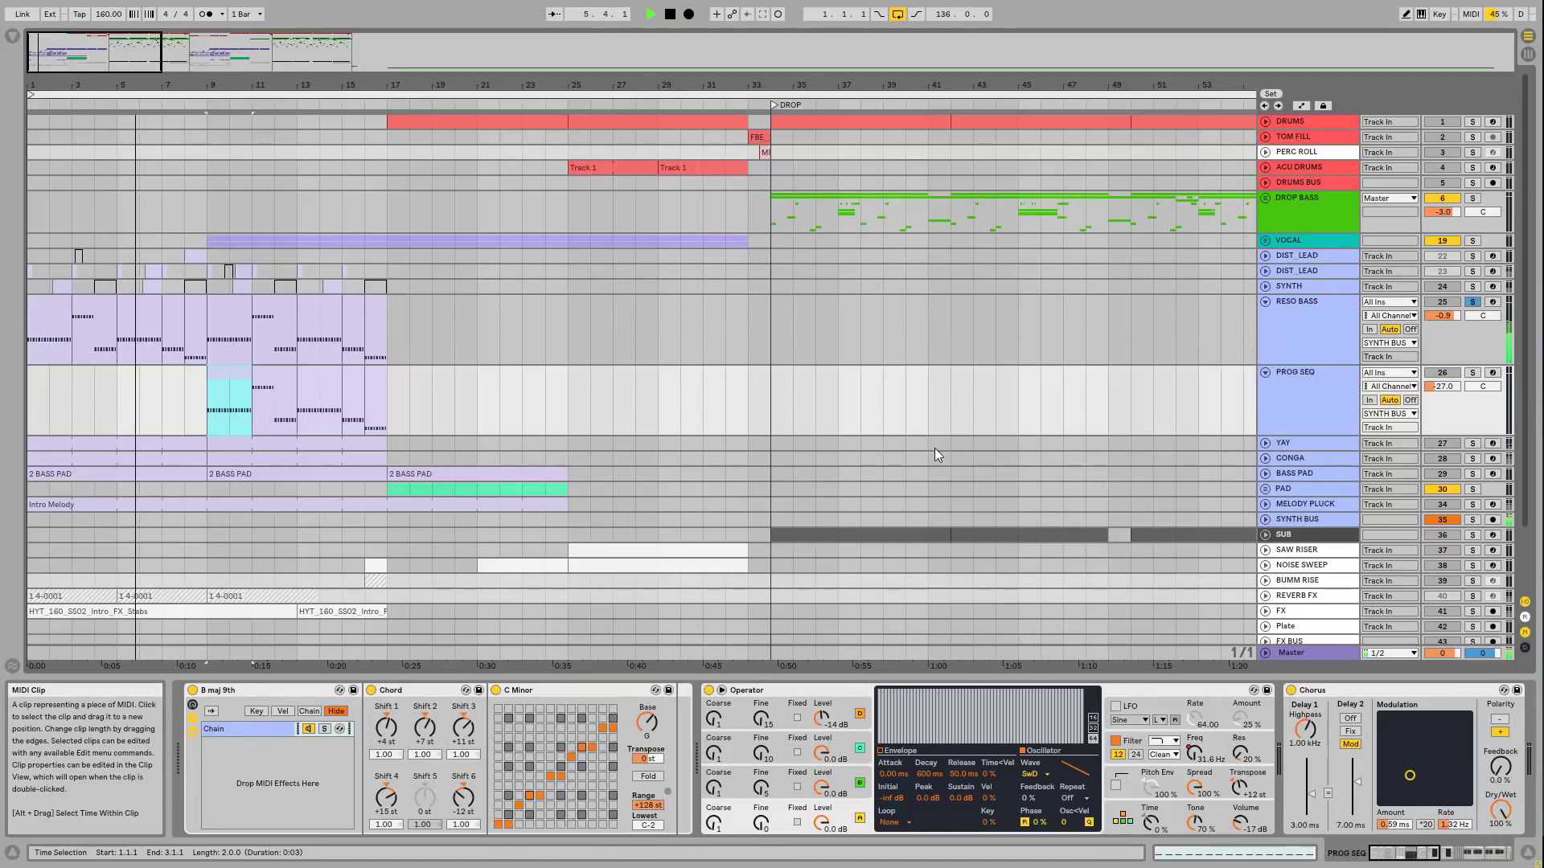
pyautogui.click(1472, 372)
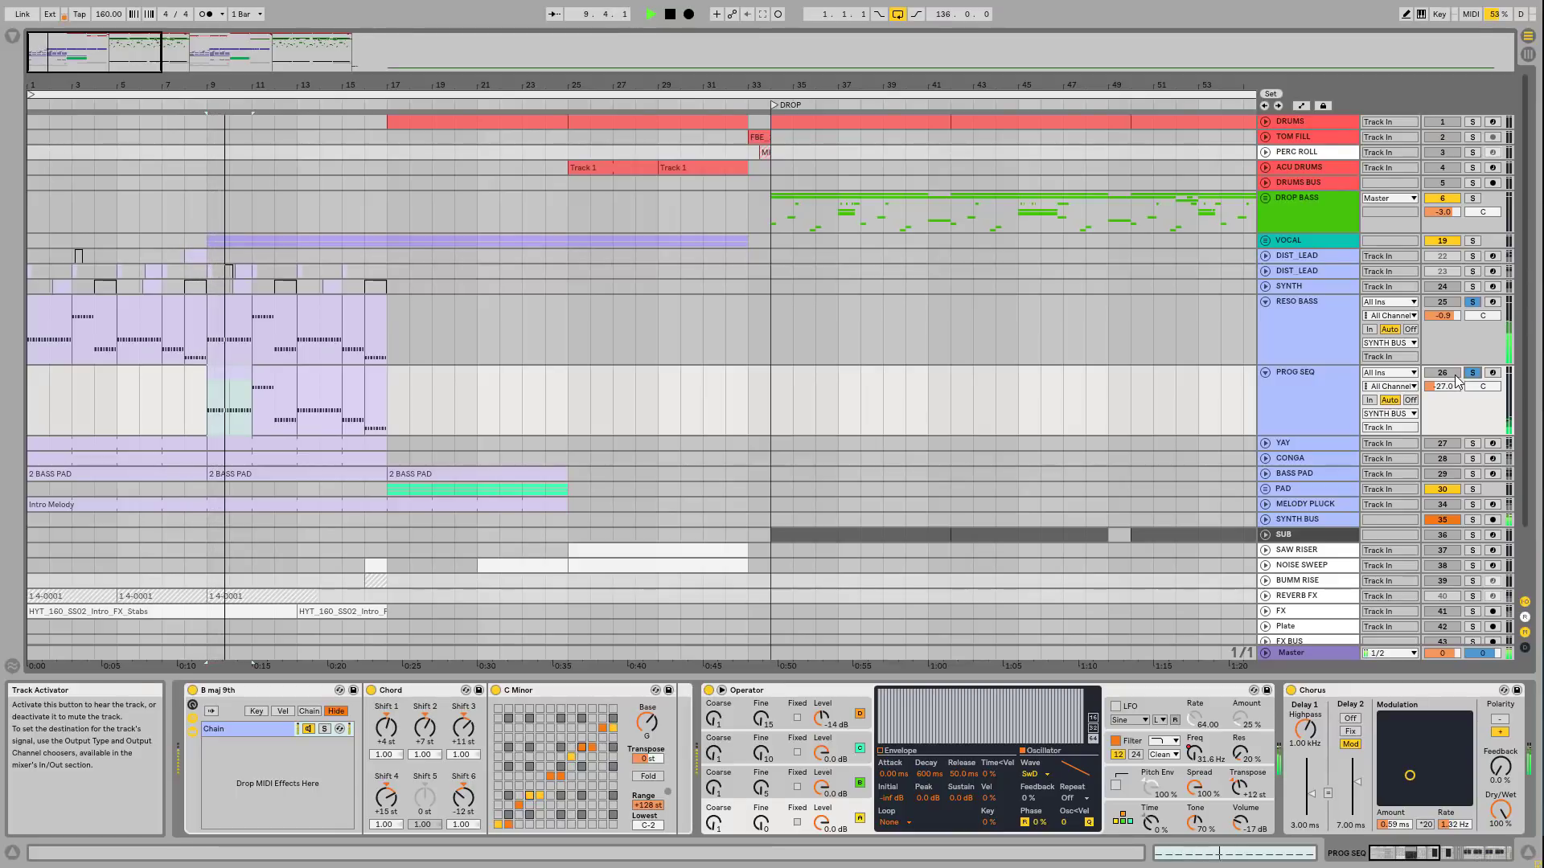
pyautogui.click(306, 374)
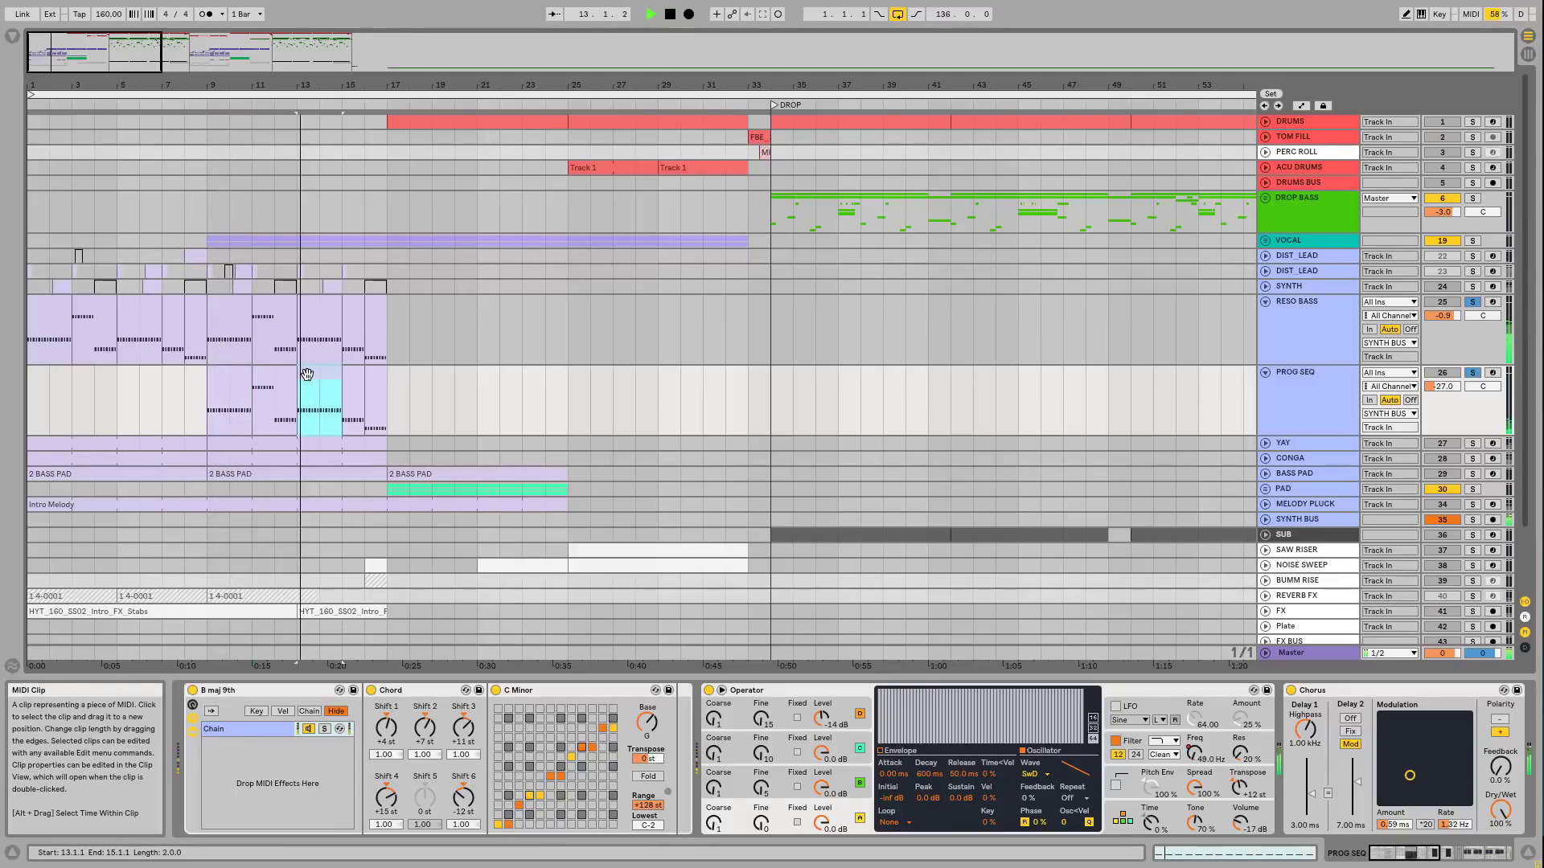
pyautogui.click(1311, 378)
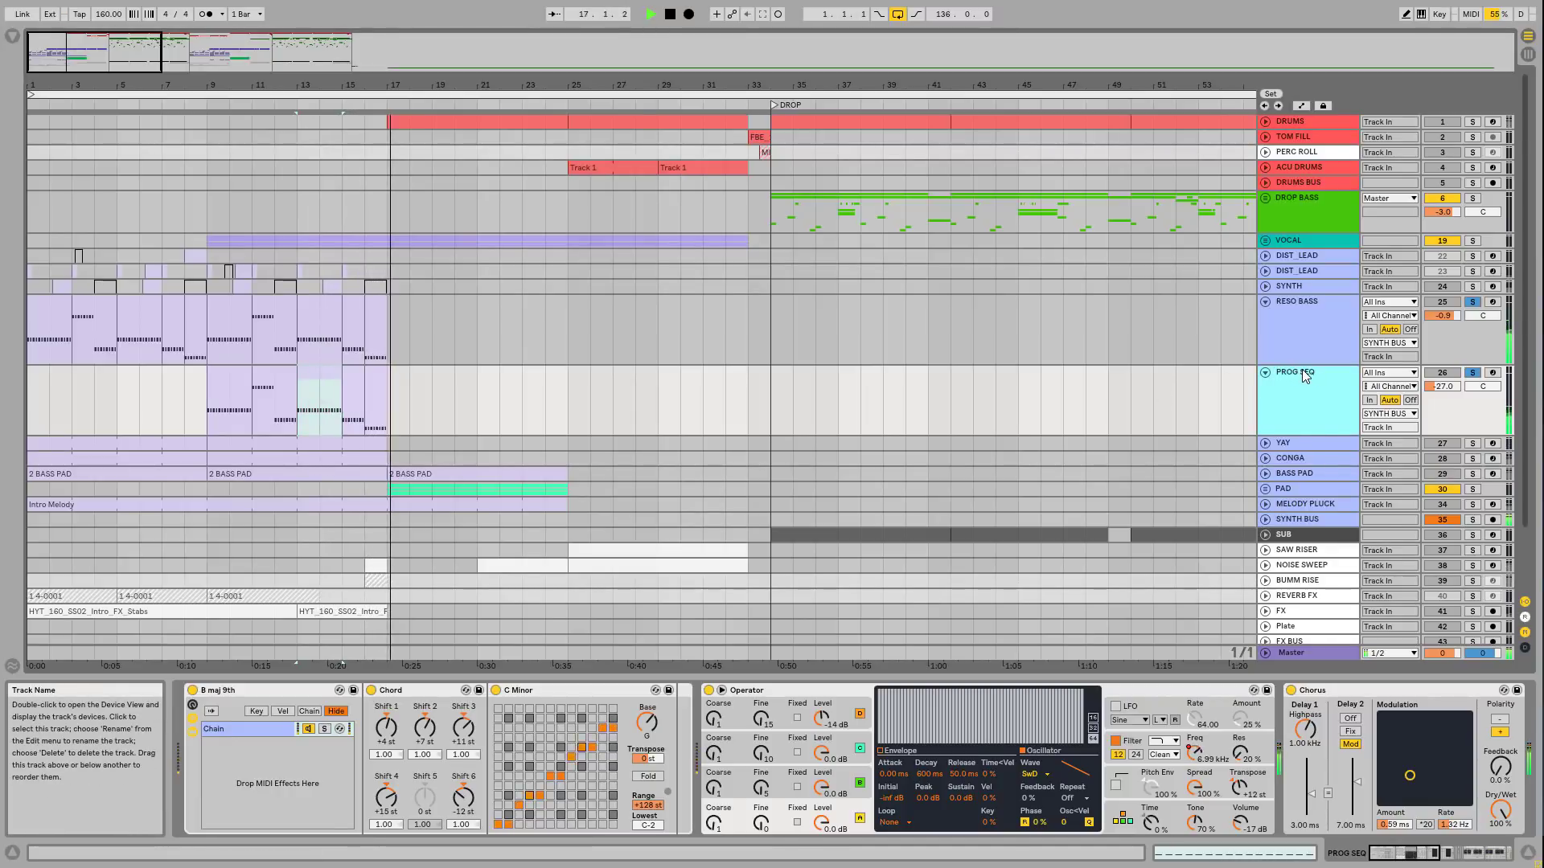
pyautogui.press('space')
# Step: Show the RESO BASS device chain and turn off the solos on RESO BASS and PROG SEQ
pyautogui.click(1323, 301)
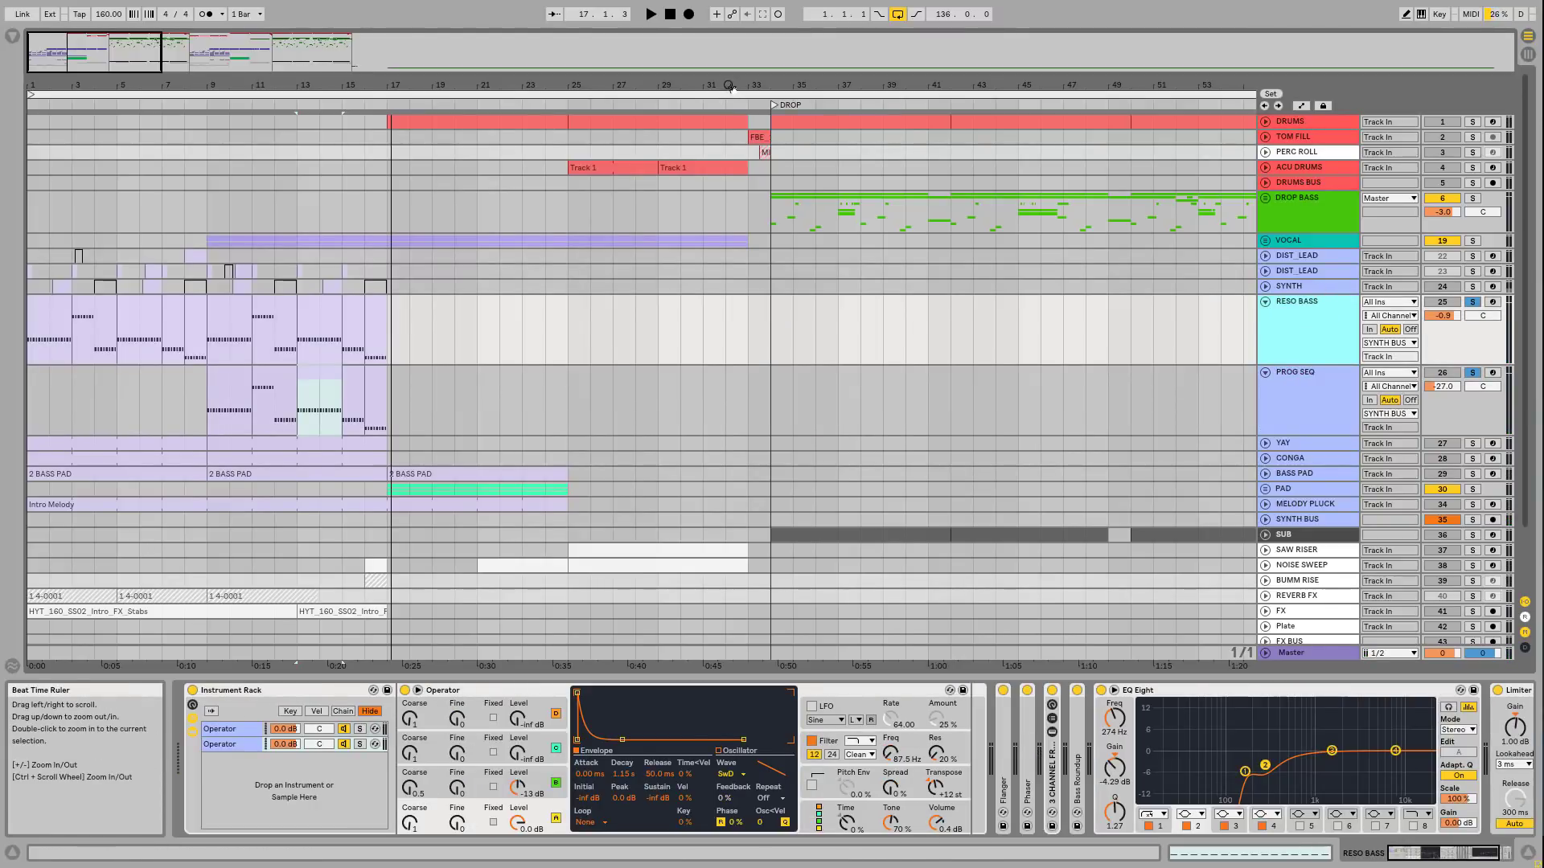
pyautogui.moveTo(965, 85); pyautogui.dragTo(965, 74)
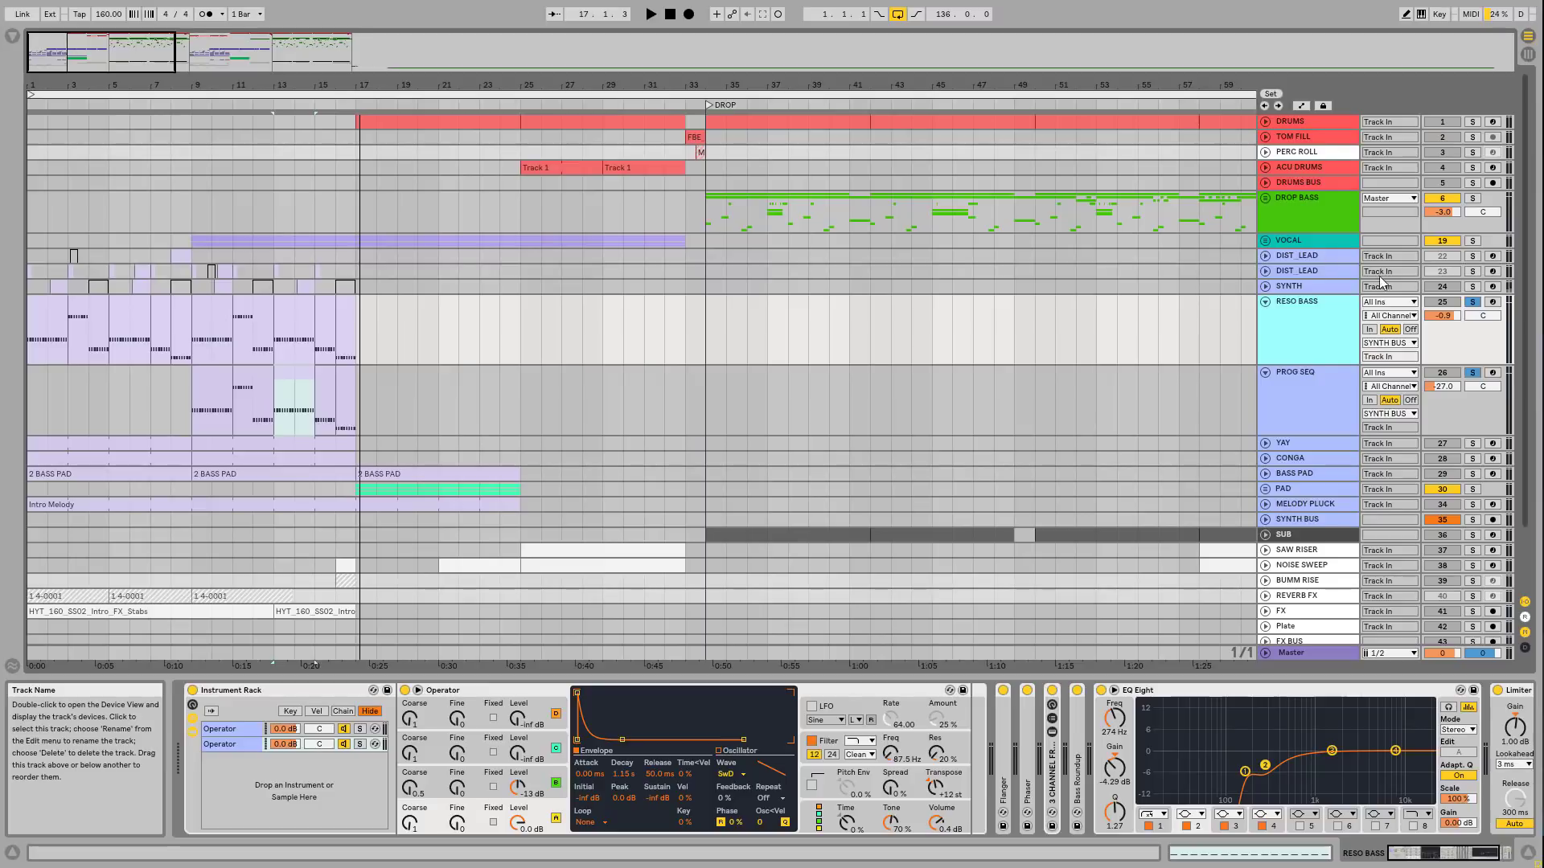
pyautogui.click(1472, 301)
# Step: Unfold the SYNTH track, zoom in on its clip in bar 2 and solo the track
pyautogui.click(1300, 285)
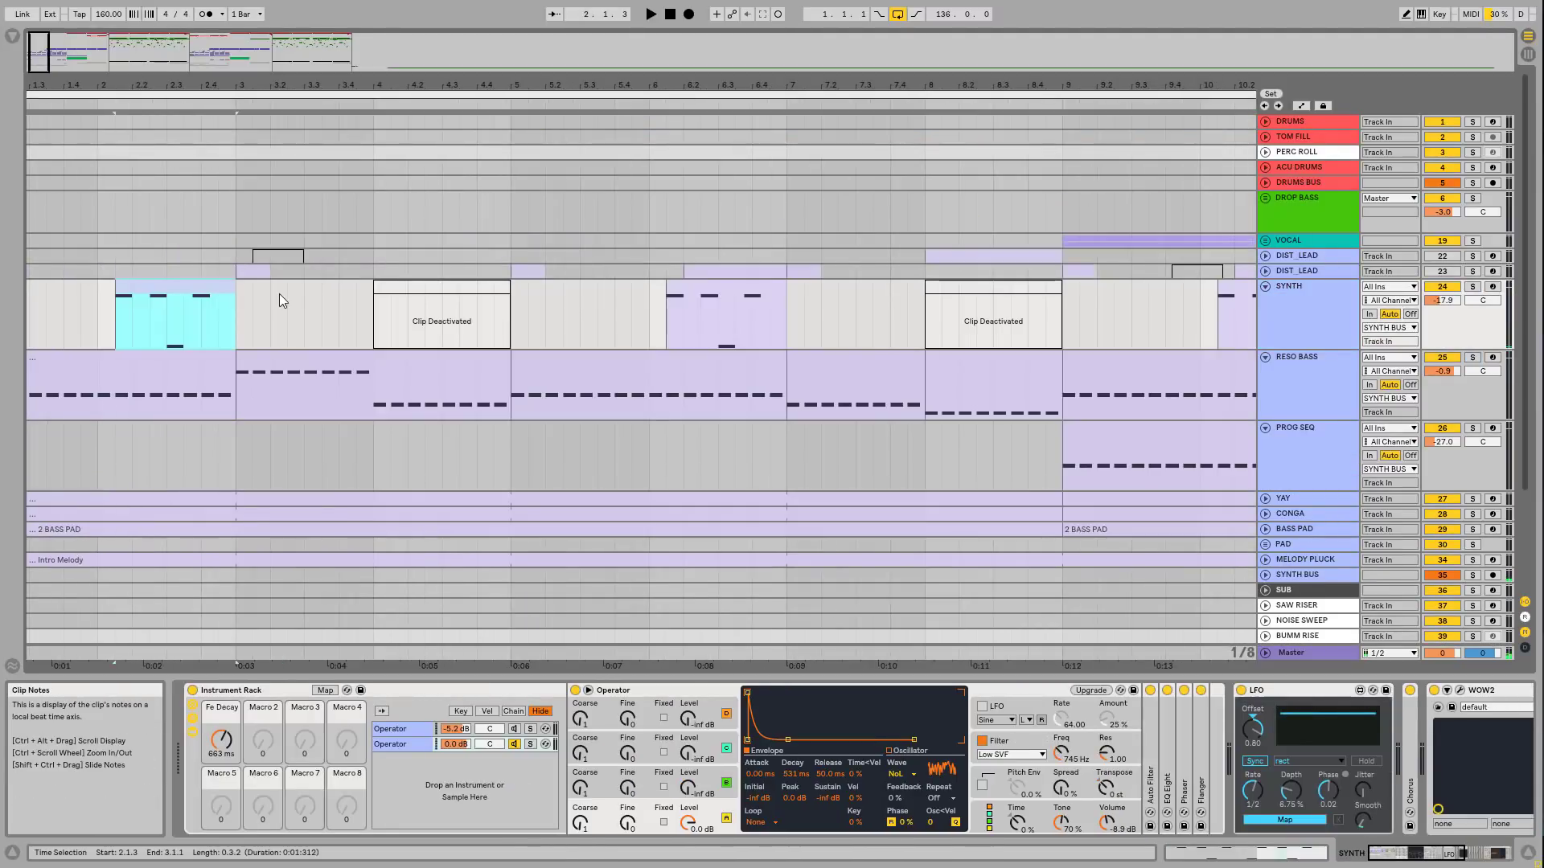
pyautogui.press('+')
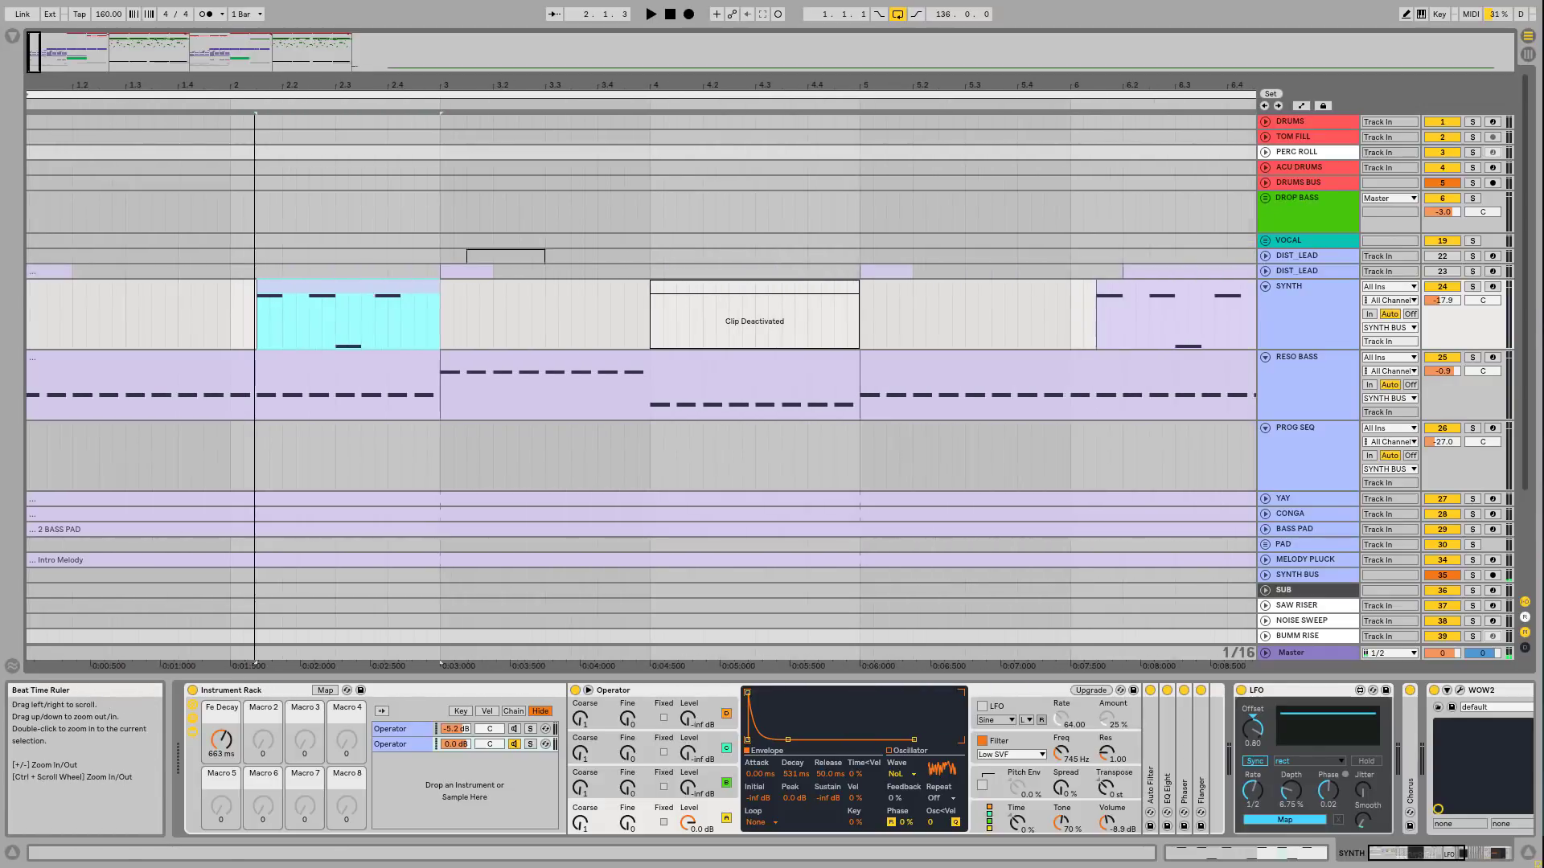
pyautogui.click(236, 304)
pyautogui.click(348, 281)
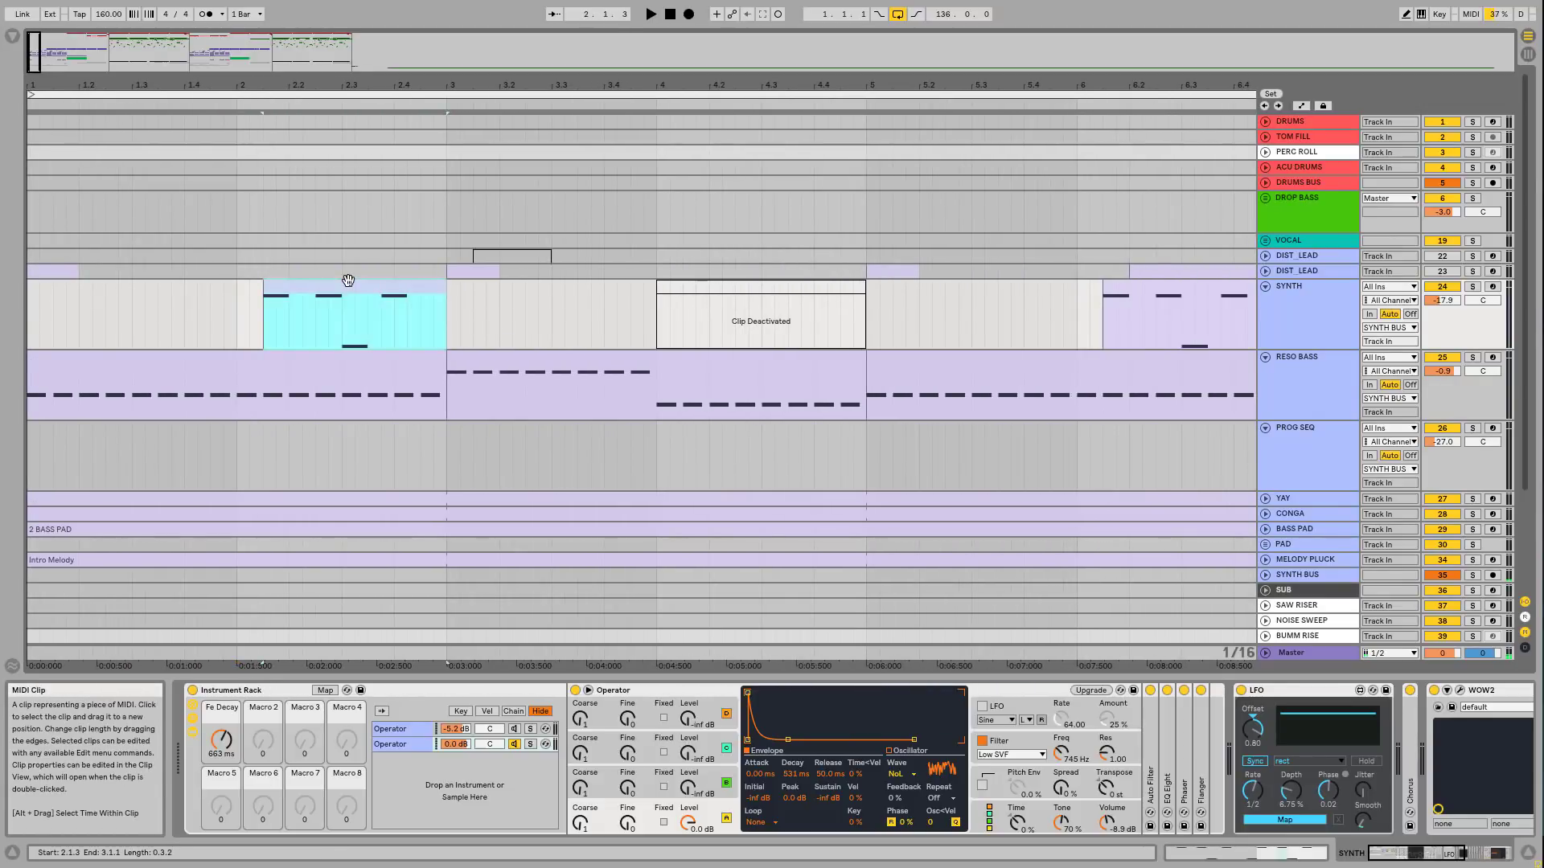
pyautogui.click(1300, 298)
pyautogui.click(1471, 286)
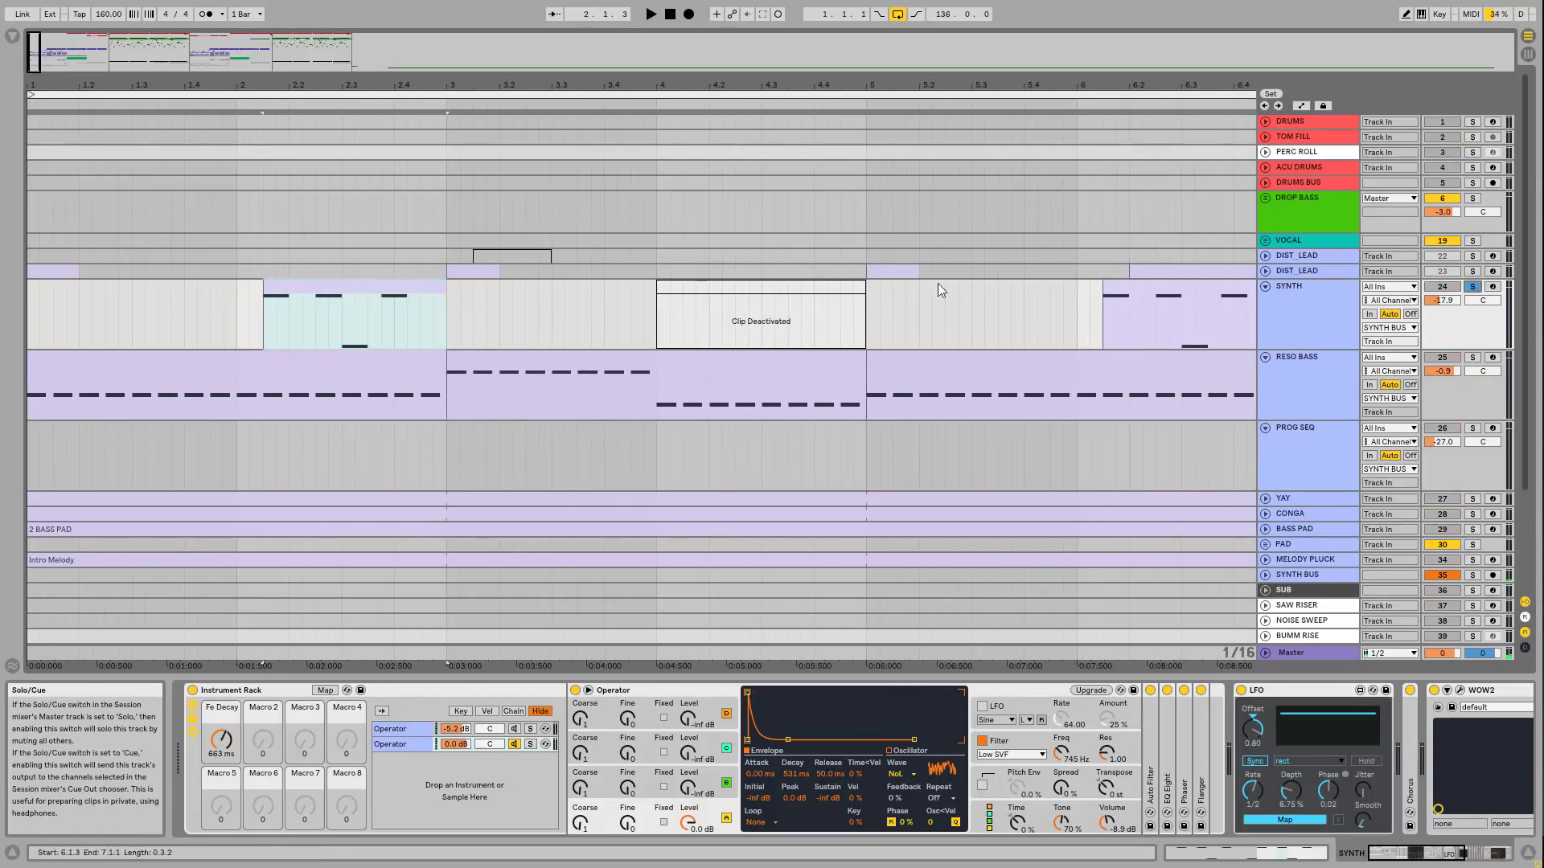
# Step: Play the soloed SYNTH clips in bars 2 and 6, widening the view to the first 15 bars
pyautogui.press('space')
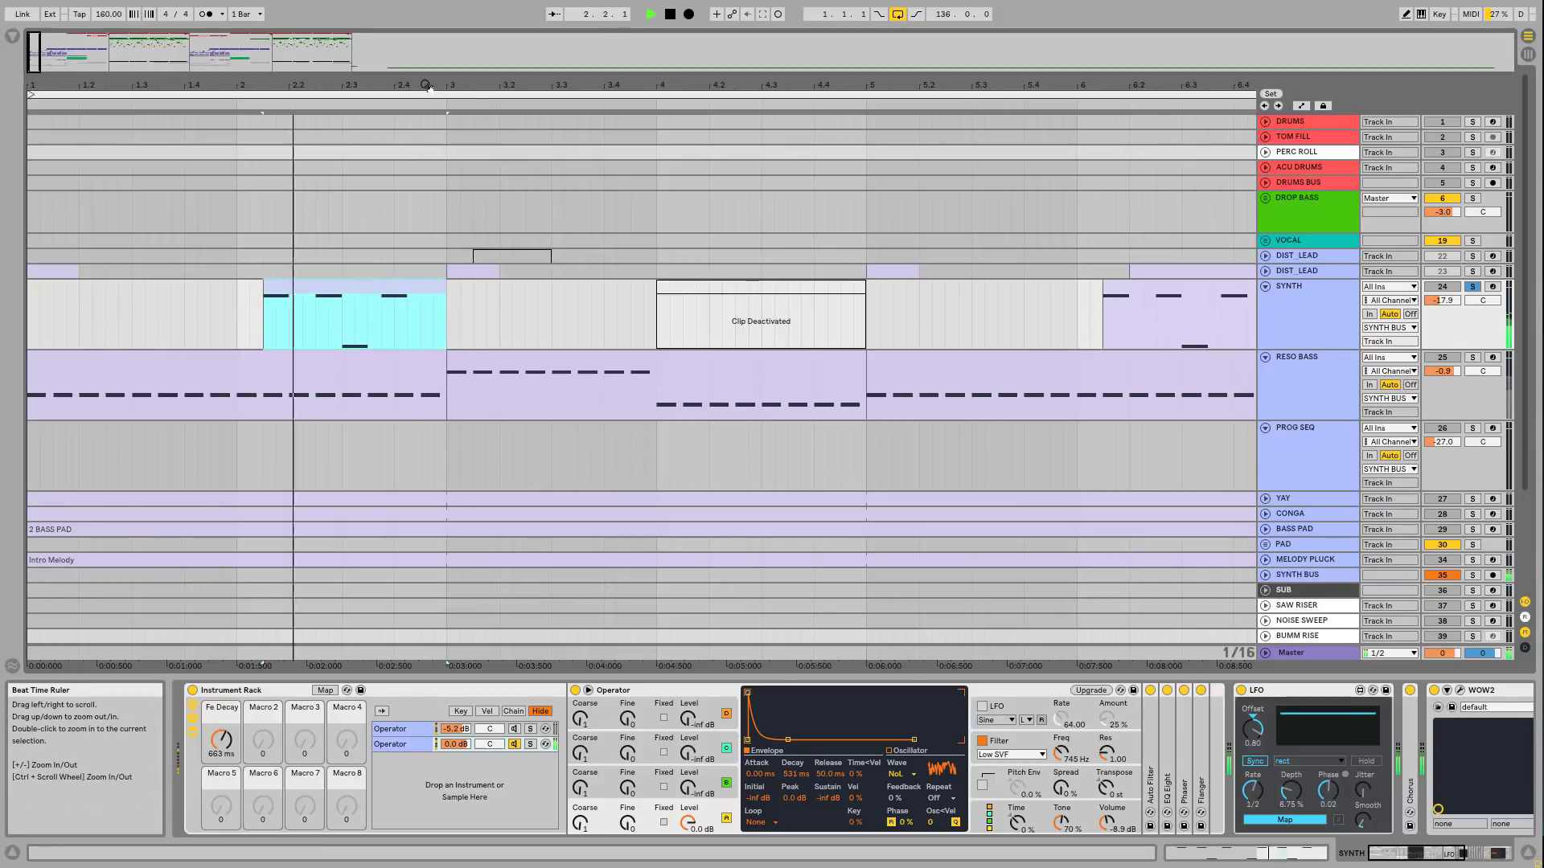
pyautogui.moveTo(426, 89); pyautogui.dragTo(409, 78)
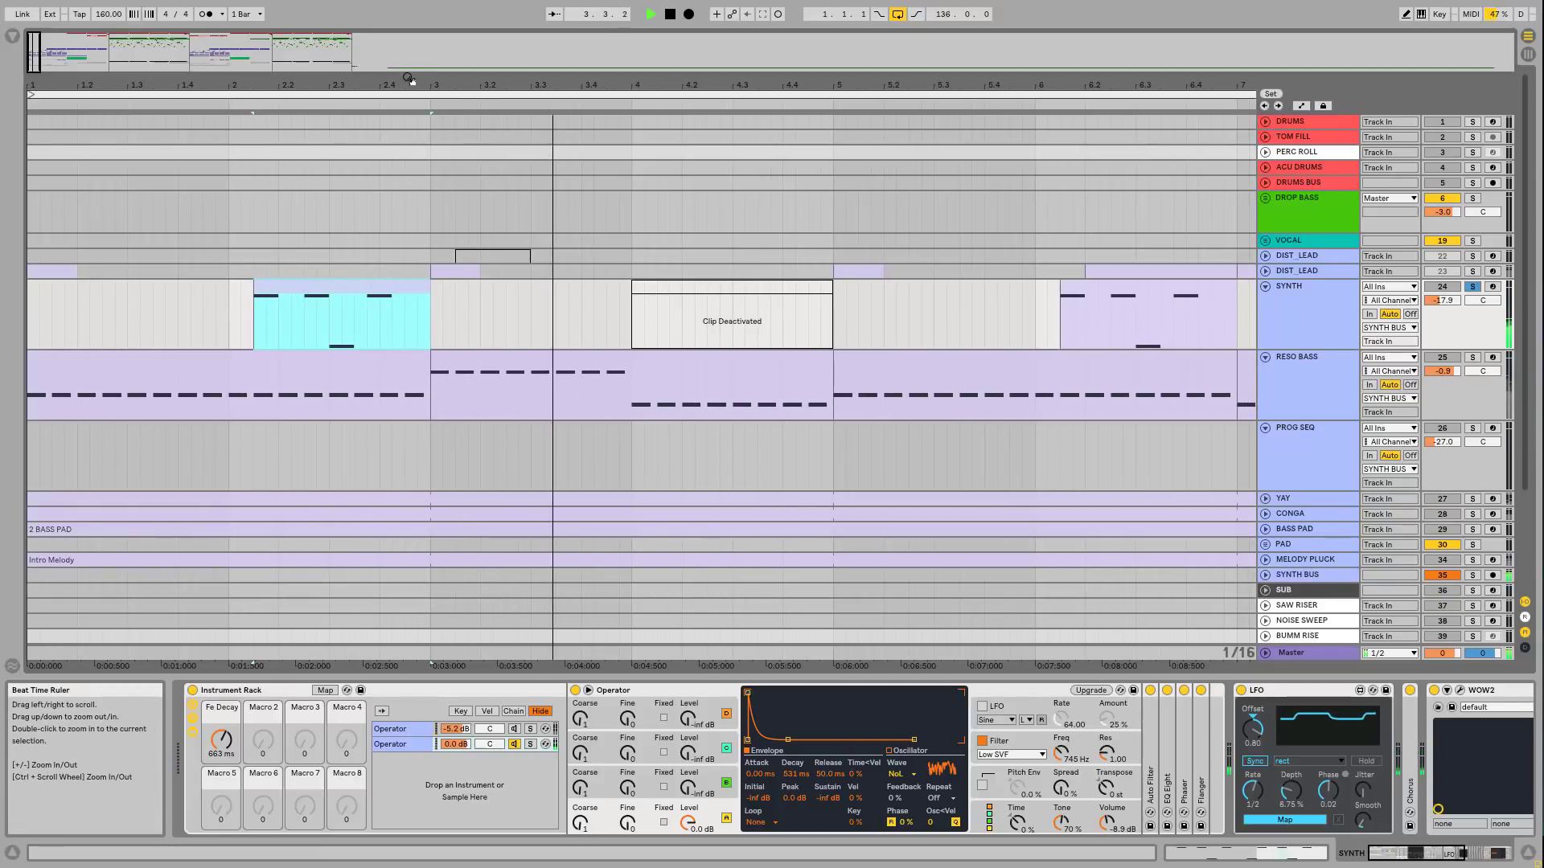
pyautogui.moveTo(562, 85); pyautogui.dragTo(402, 50)
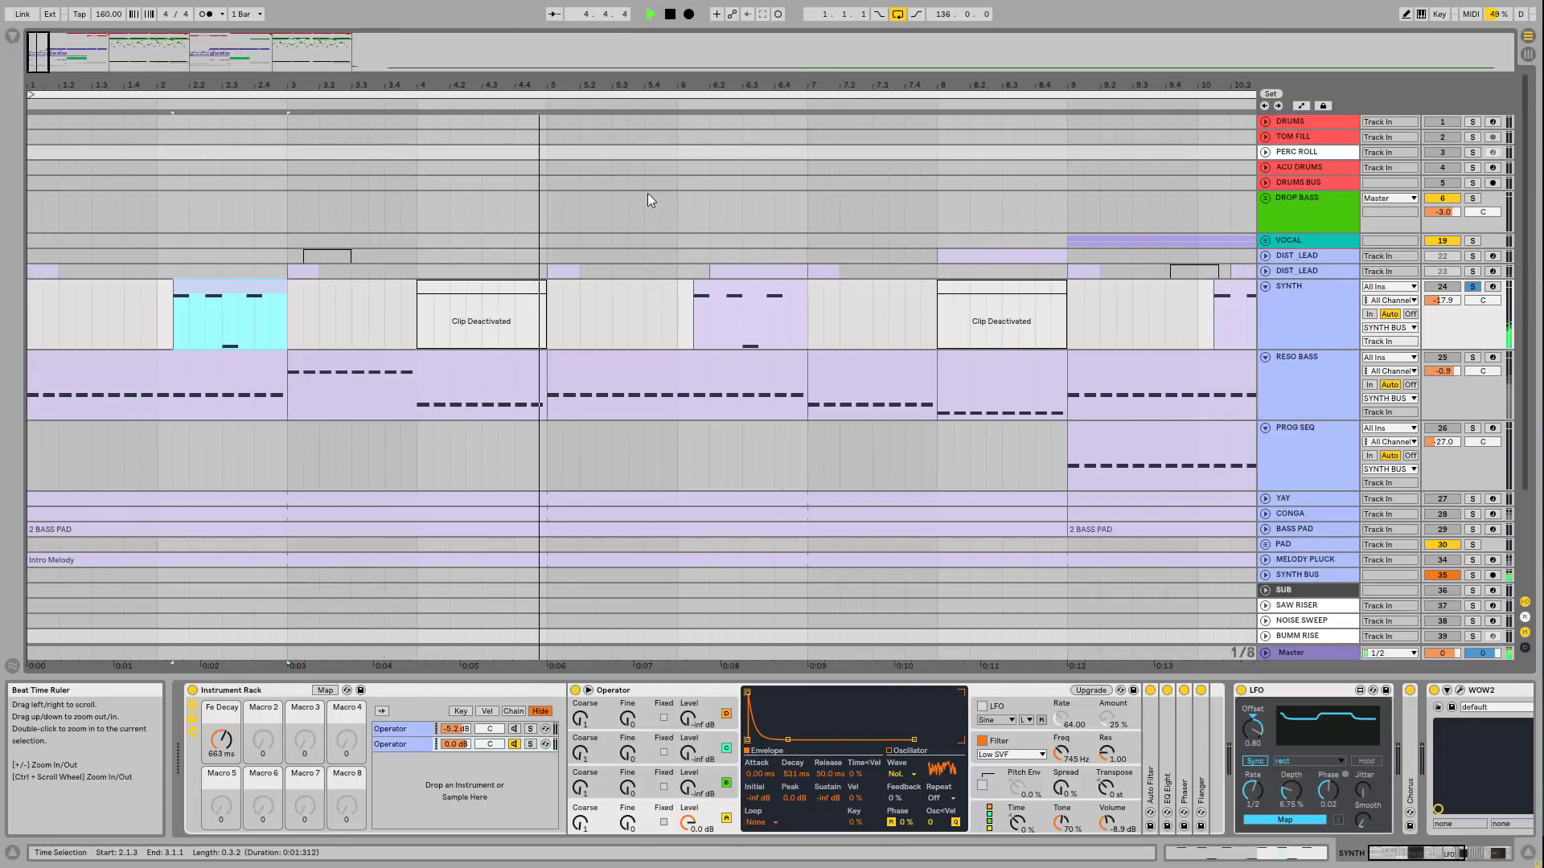
pyautogui.click(703, 291)
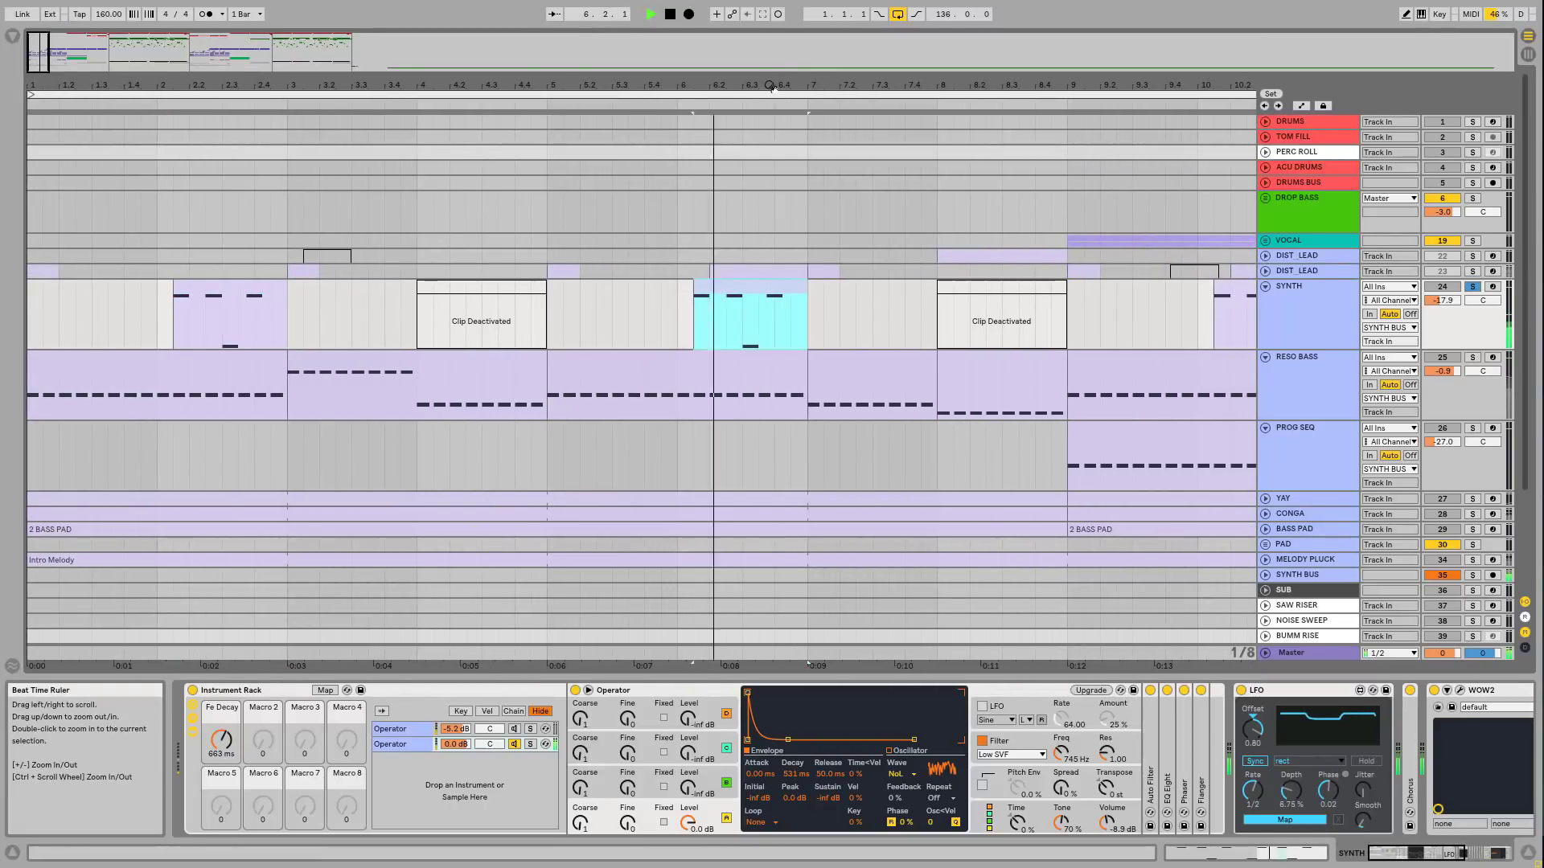
pyautogui.moveTo(771, 86); pyautogui.dragTo(627, 56)
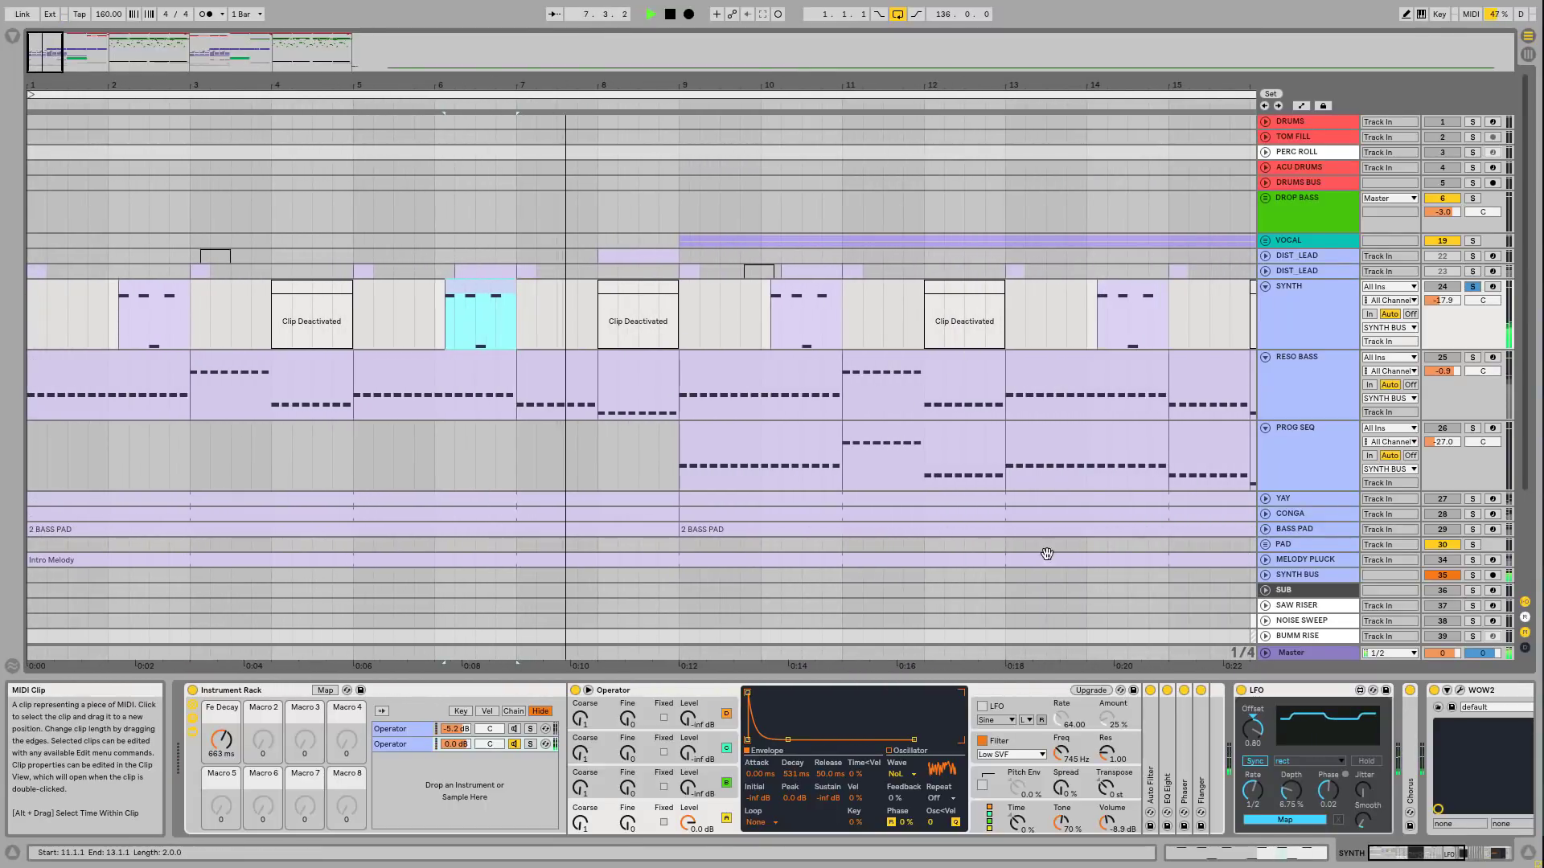
# Step: Bypass the WOW2 device in the SYNTH track's chain and listen to the clips in bars 6 and 2 without it
pyautogui.moveTo(1379, 855); pyautogui.dragTo(1447, 854)
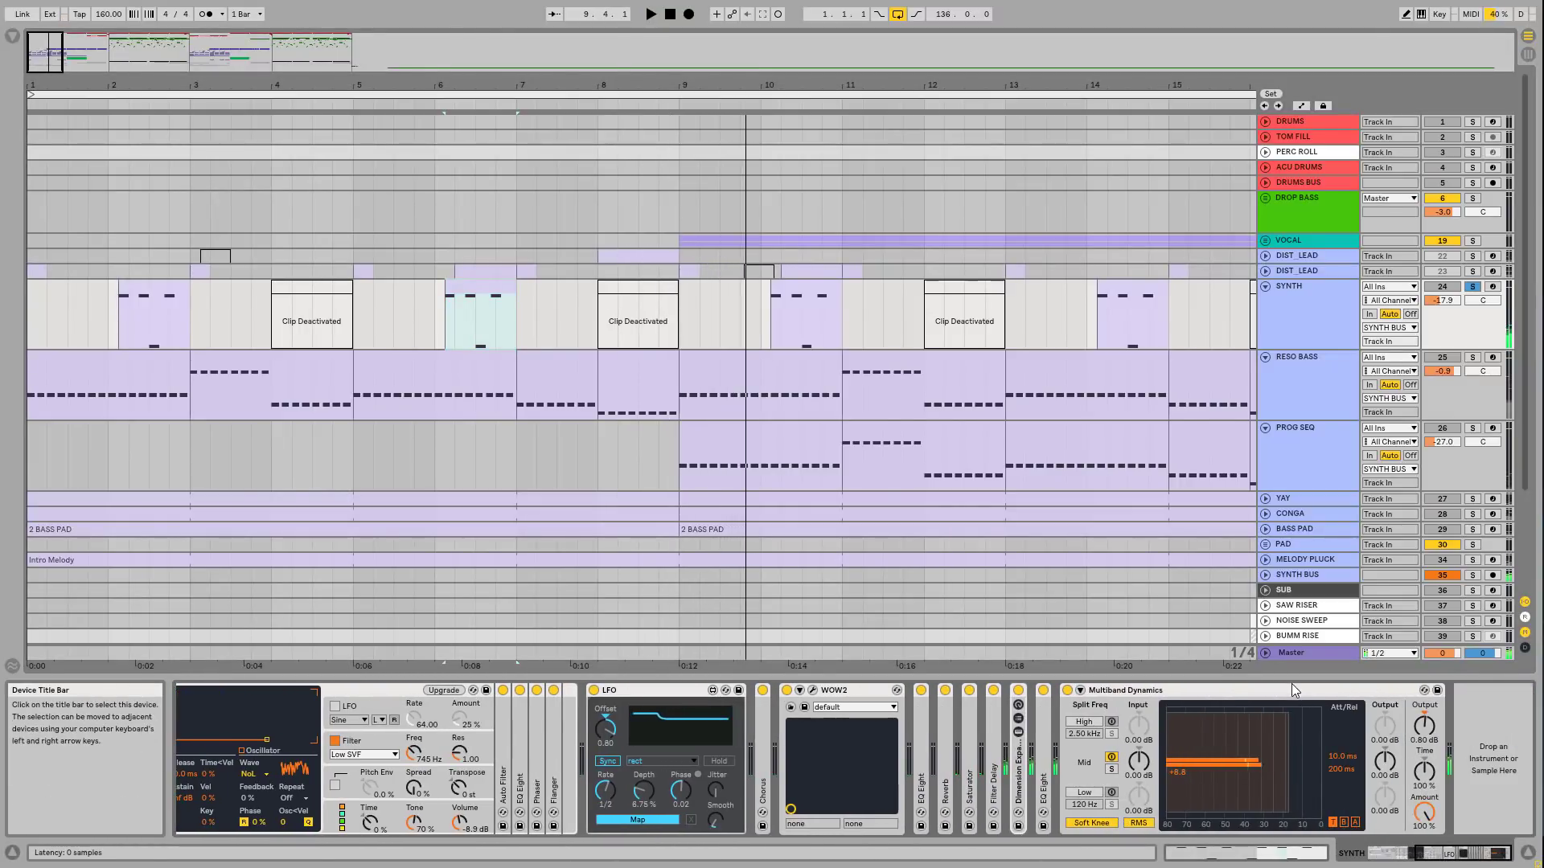
pyautogui.click(721, 310)
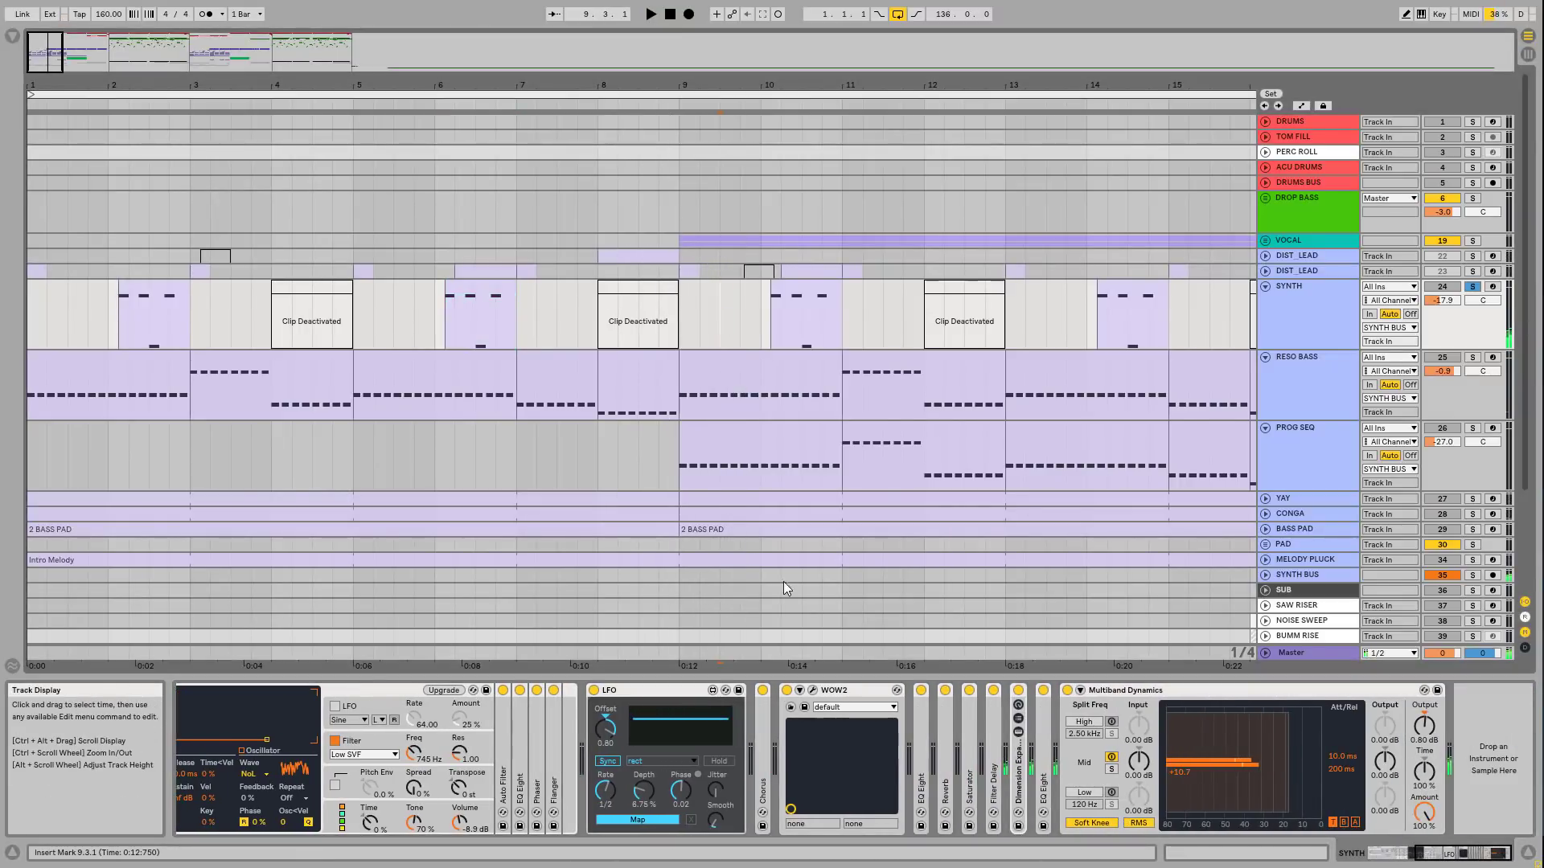
pyautogui.click(789, 693)
pyautogui.click(479, 291)
pyautogui.press('space')
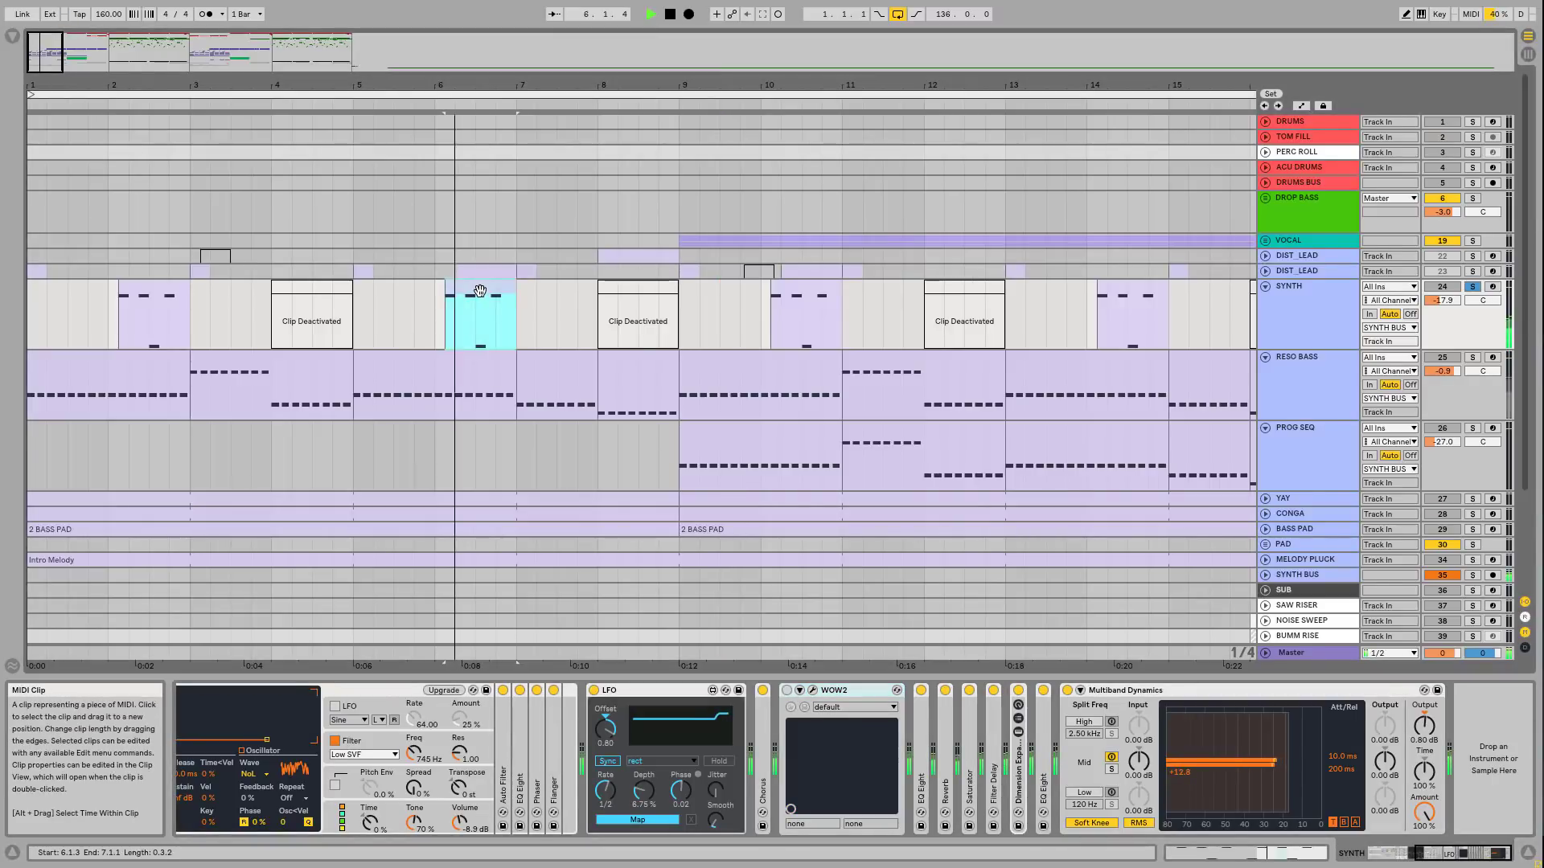
pyautogui.click(127, 291)
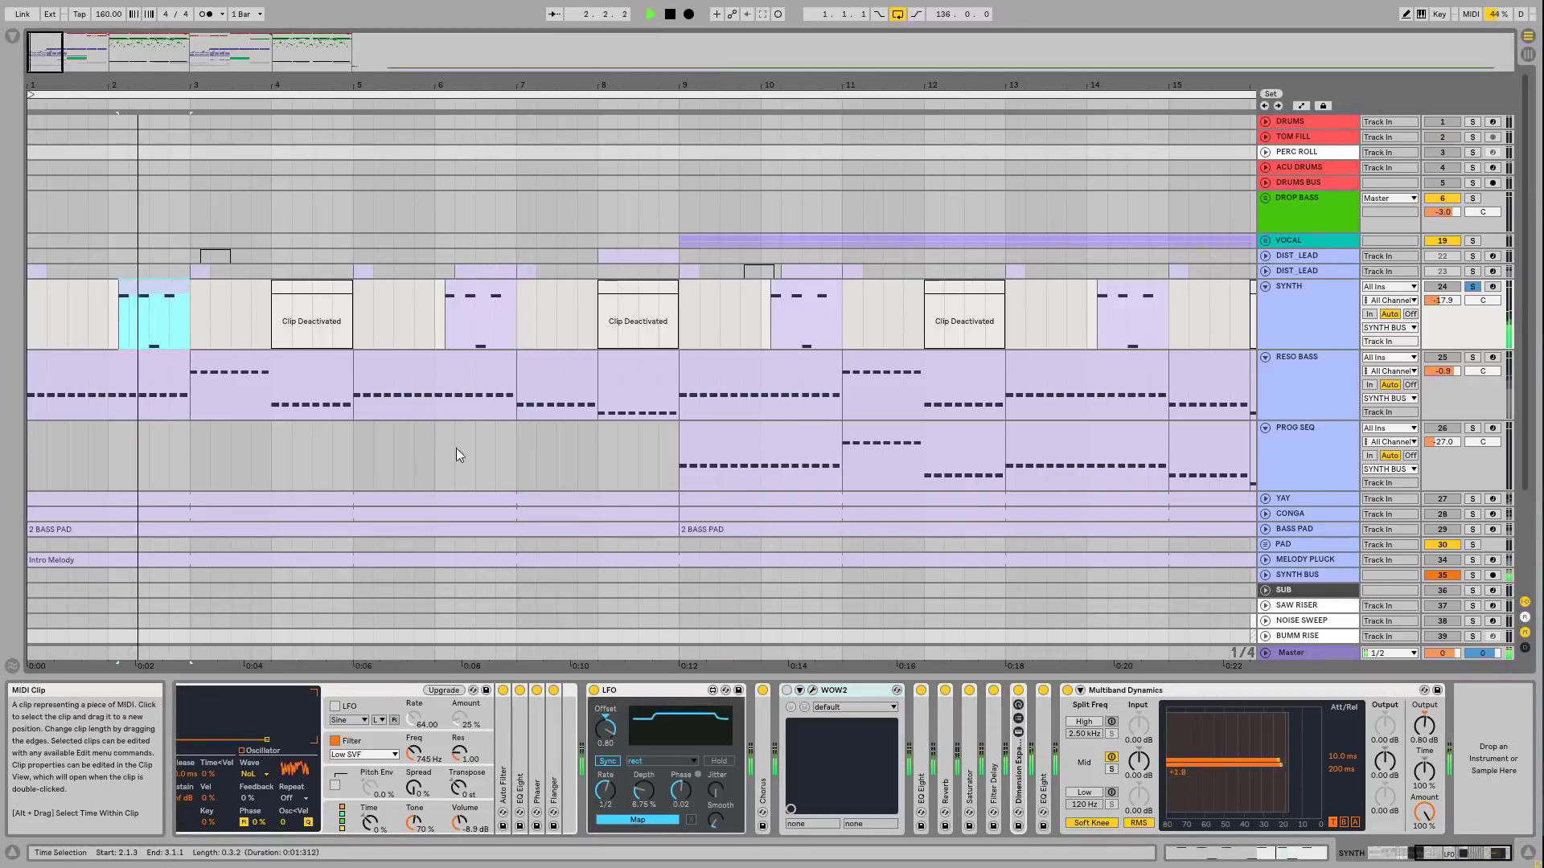
# Step: Reactivate WOW2, listen to the SYNTH clip in bar 6 with the effect, and return to the start of the device chain
pyautogui.click(788, 691)
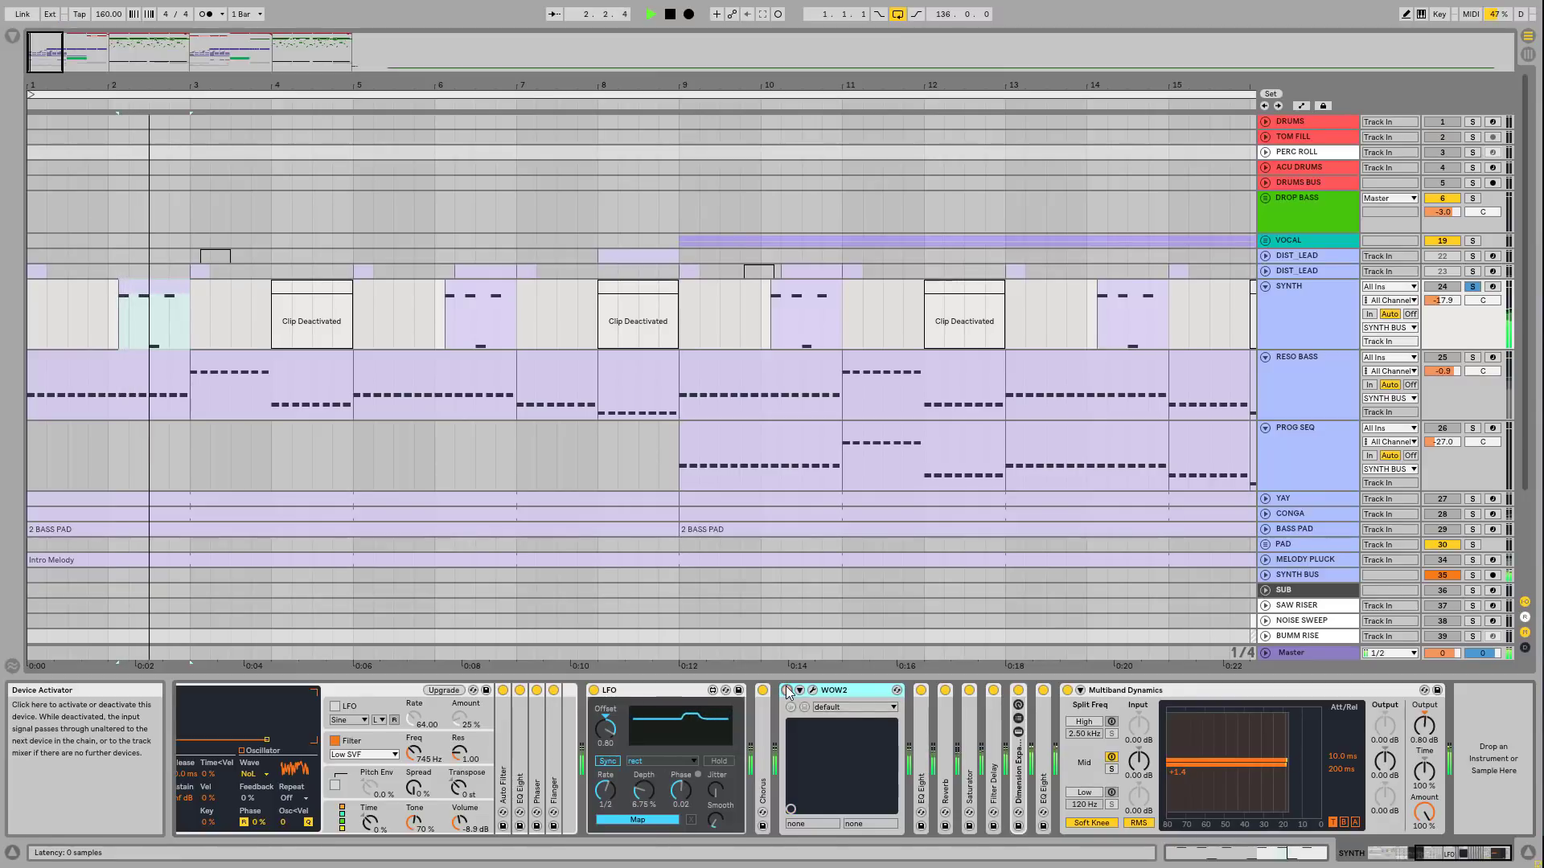
pyautogui.click(467, 293)
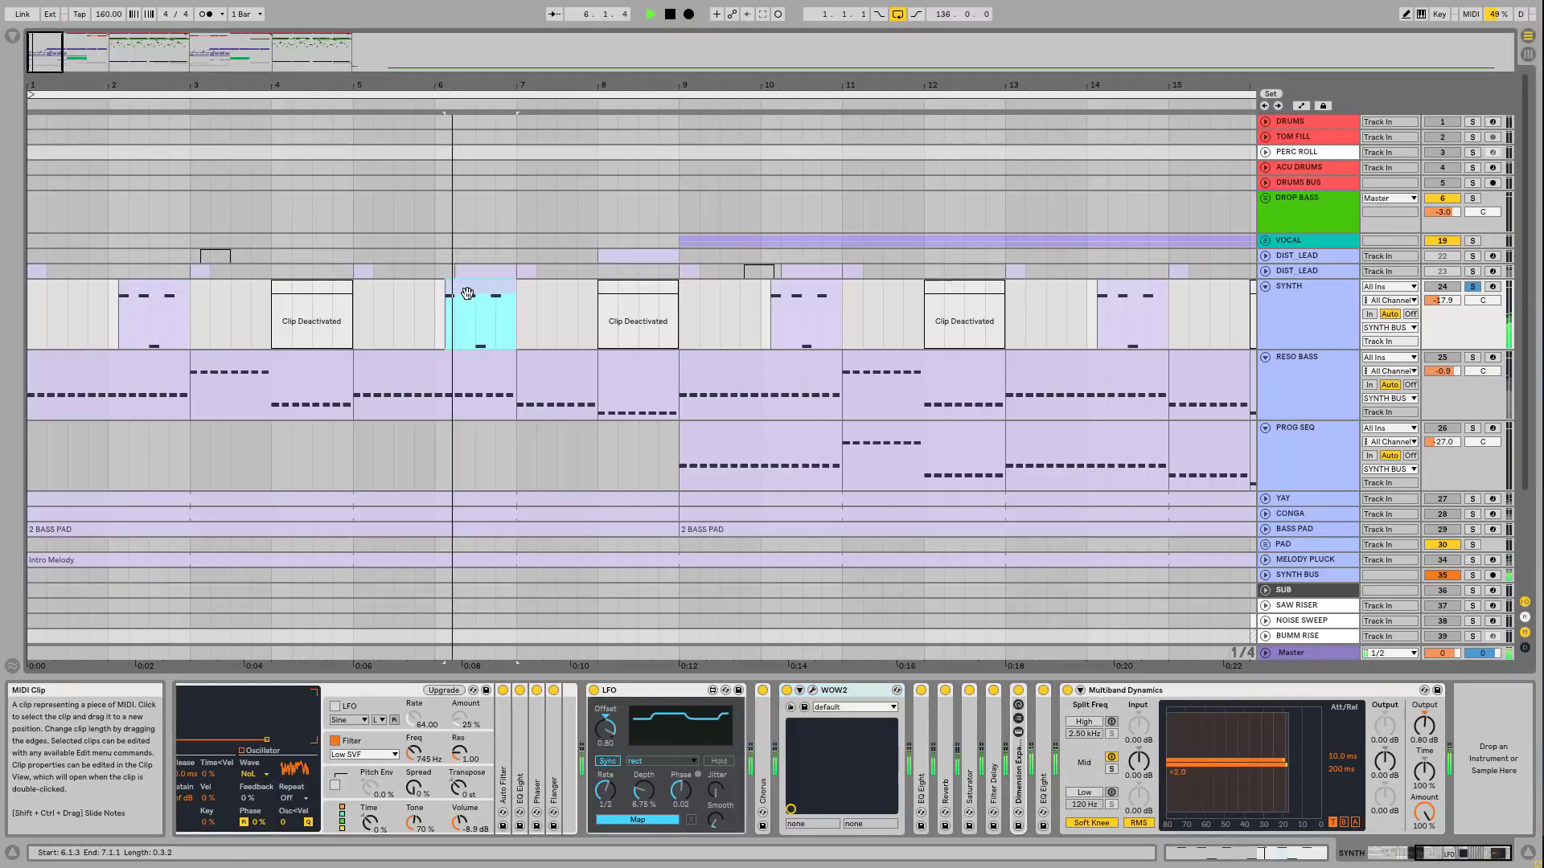
pyautogui.click(787, 696)
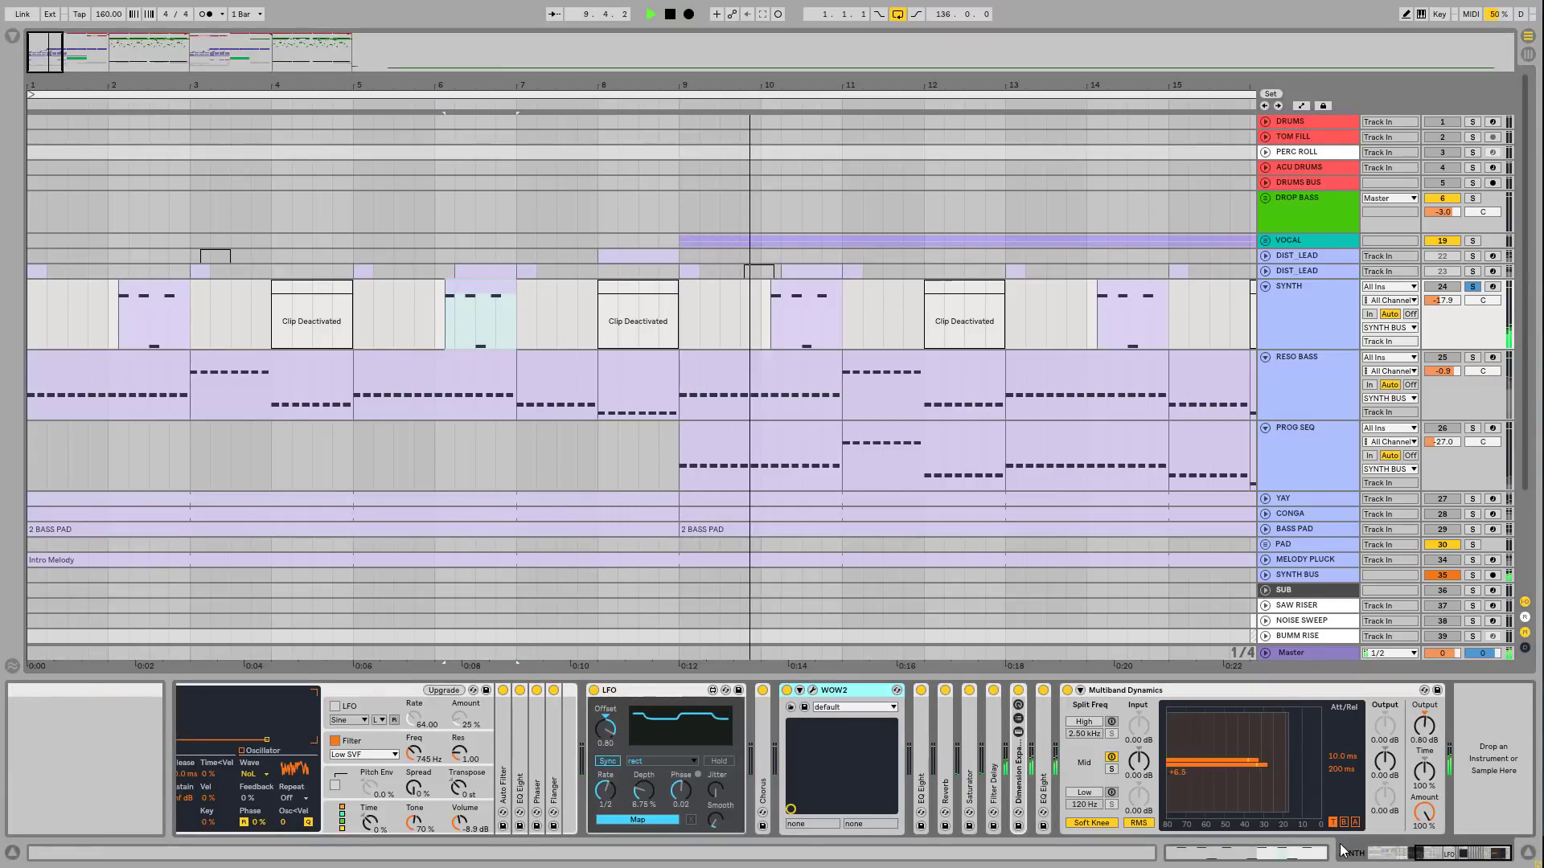
pyautogui.click(1408, 858)
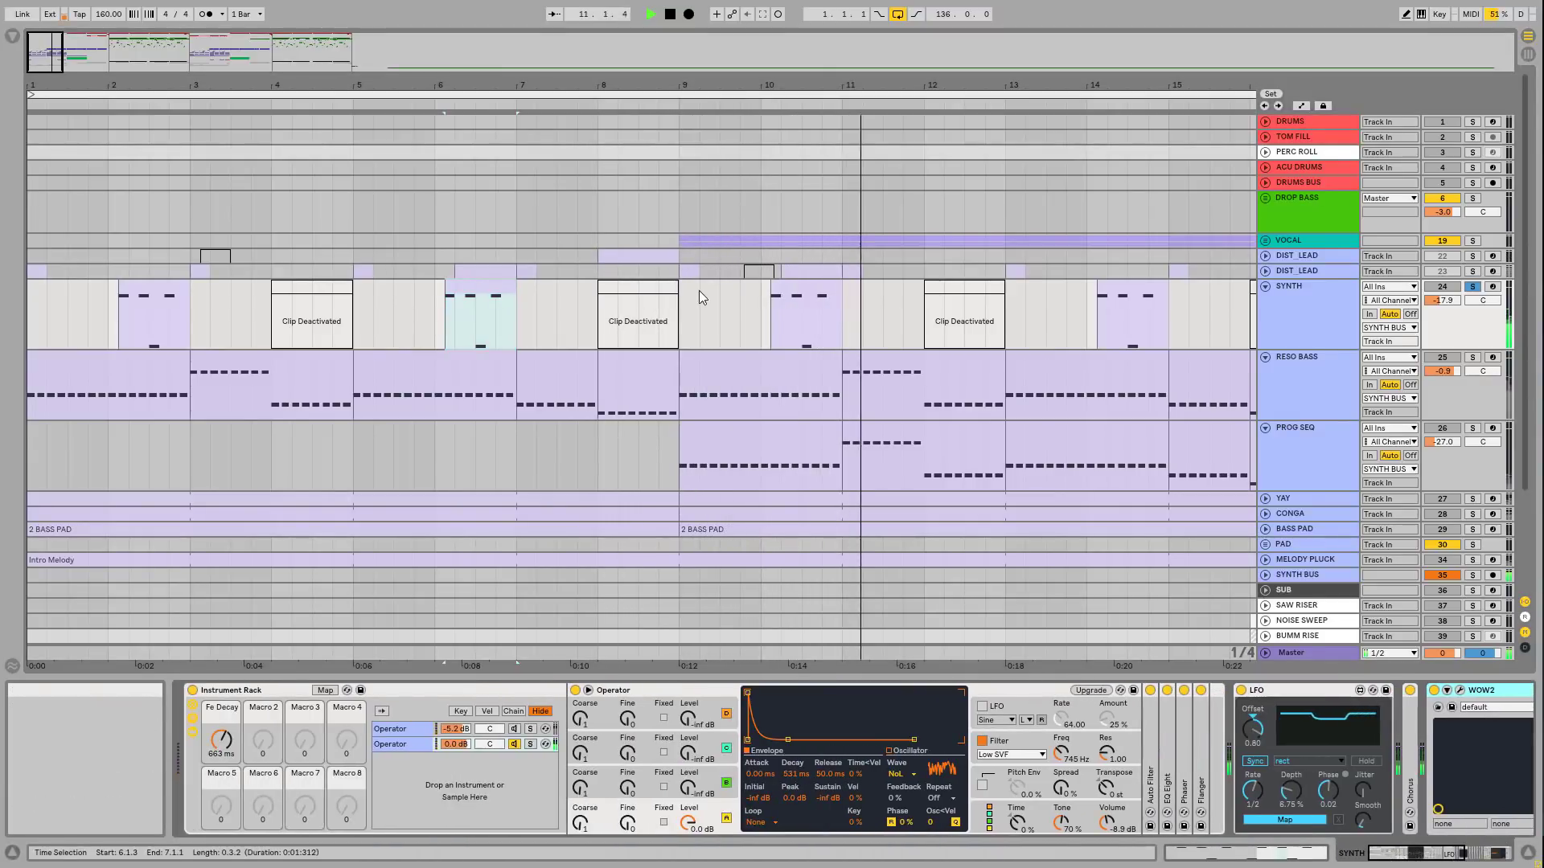
# Step: Unsolo the SYNTH track and view the oscillator waveform options in the second Operator chain of its Instrument Rack
pyautogui.moveTo(838, 84); pyautogui.dragTo(837, 59)
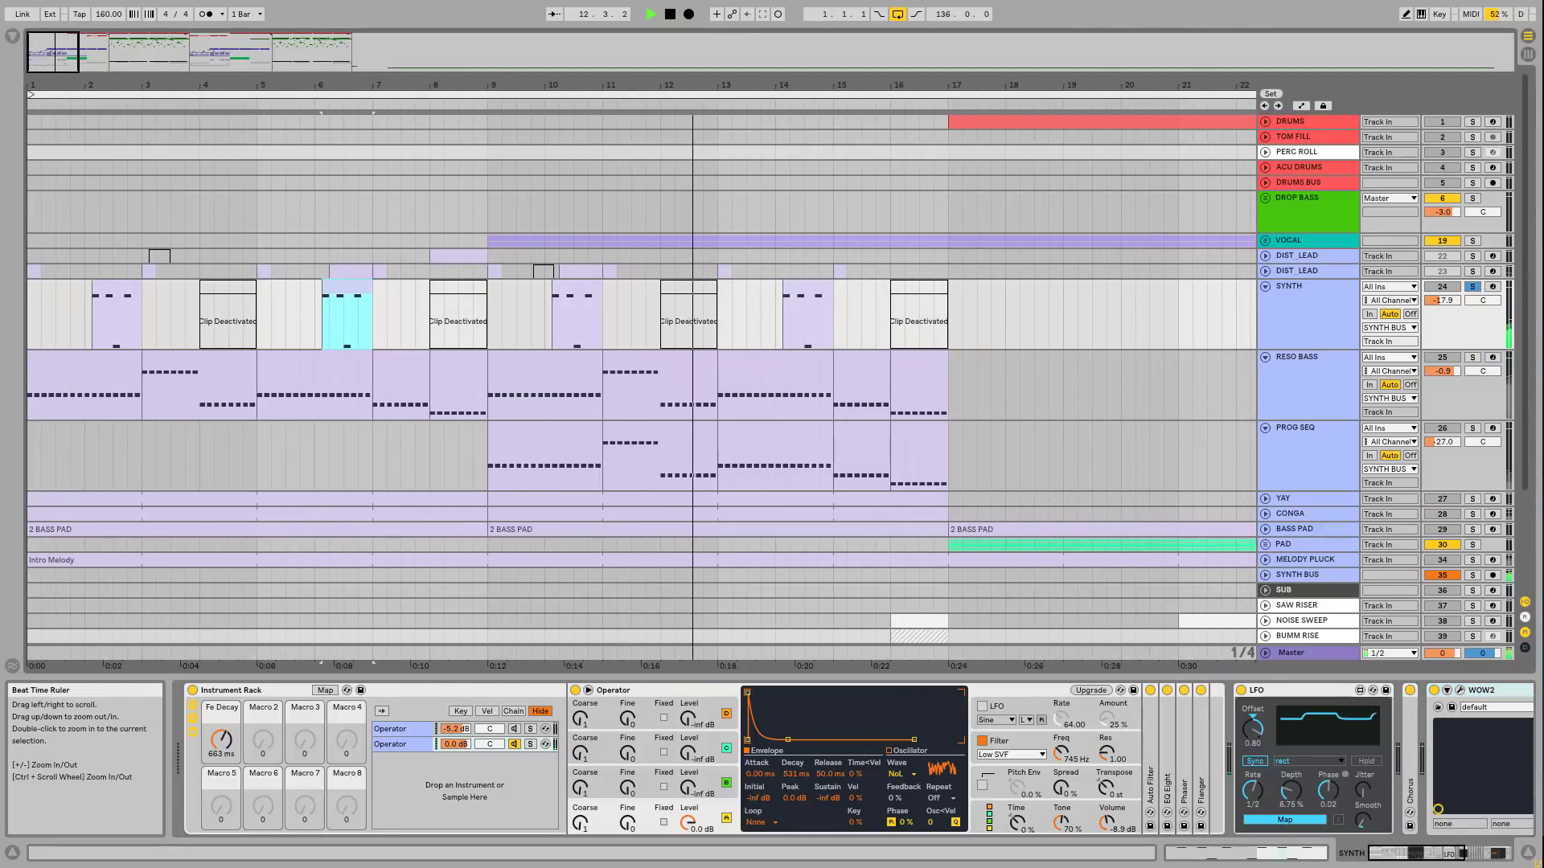
pyautogui.click(413, 747)
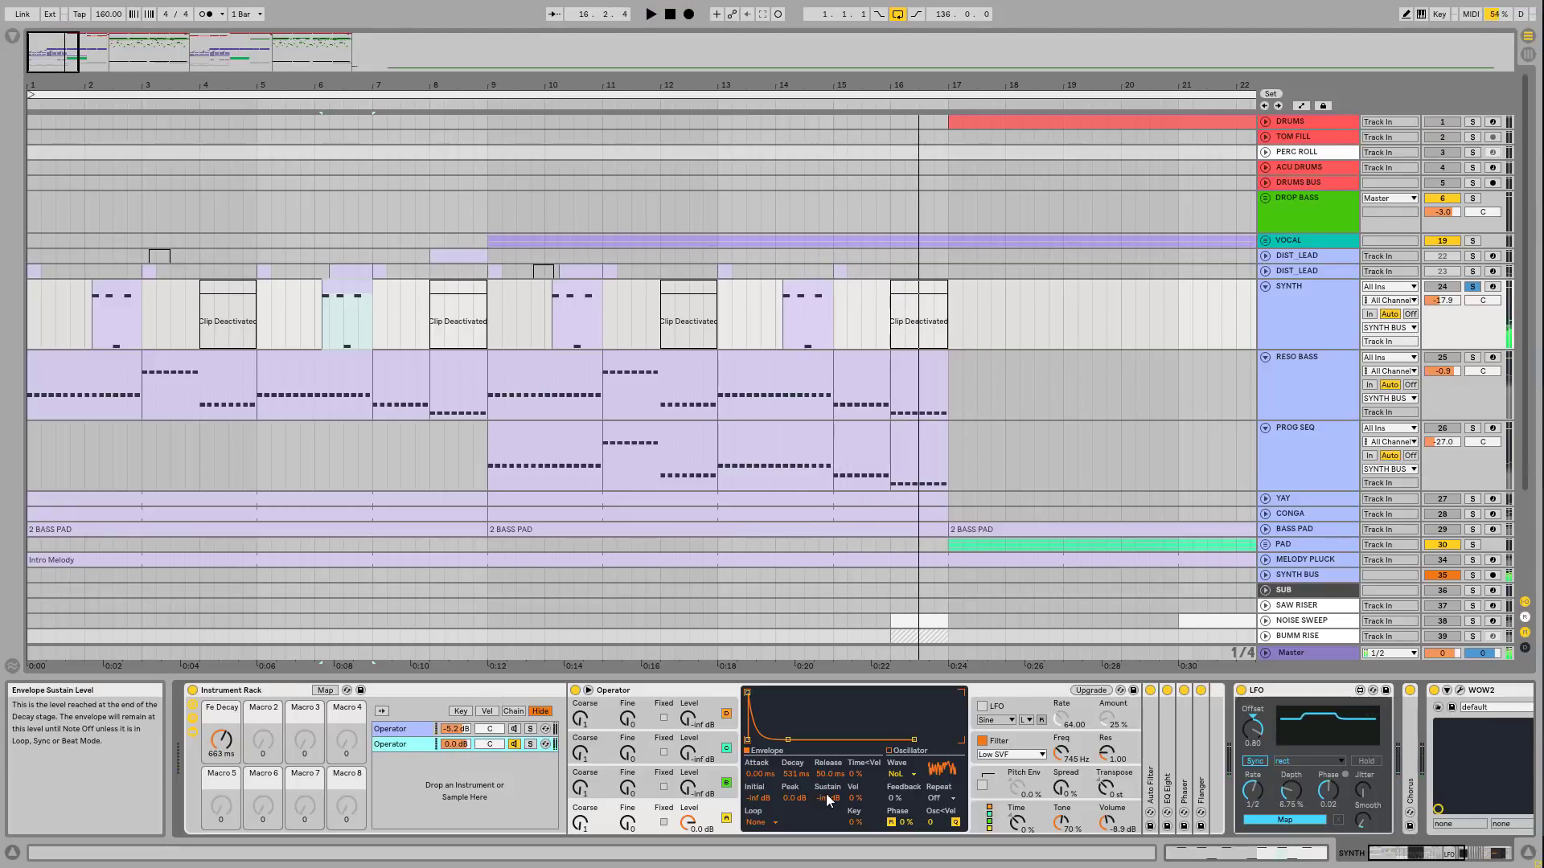
pyautogui.click(1472, 287)
pyautogui.click(1443, 288)
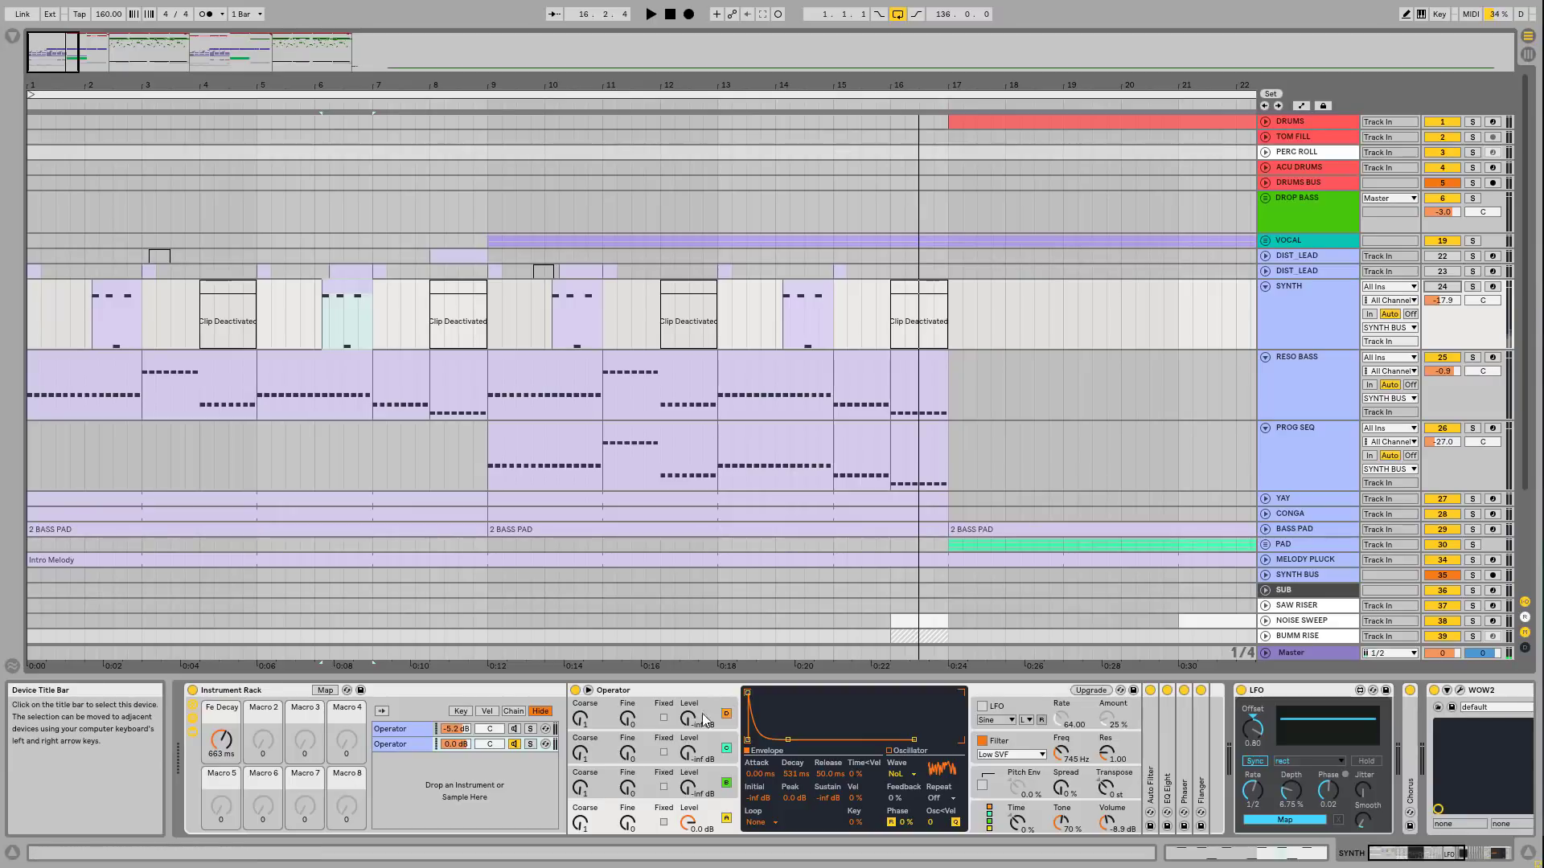
pyautogui.click(895, 775)
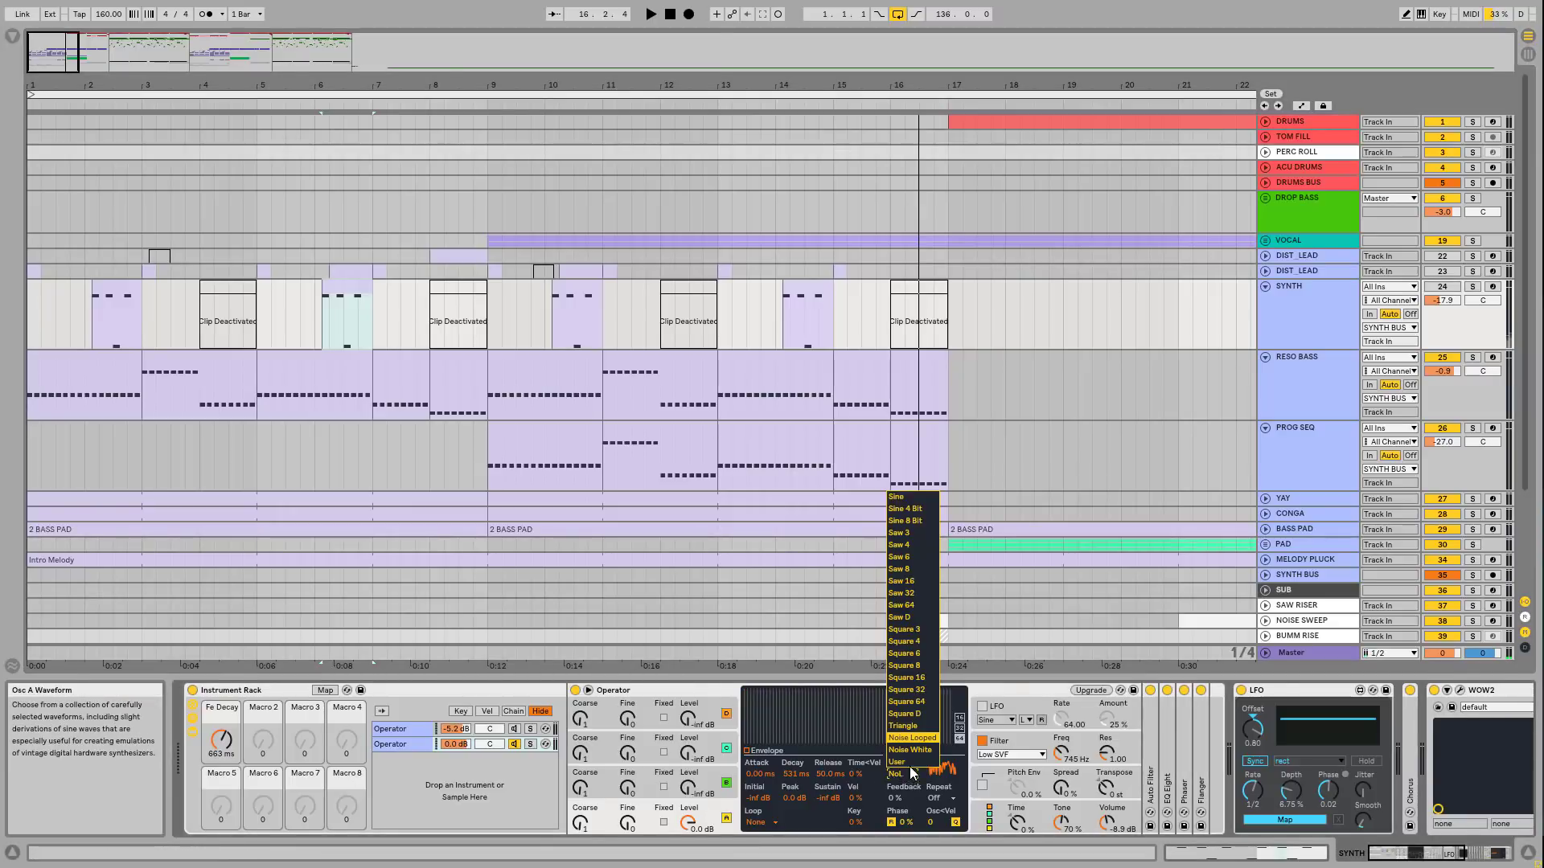
pyautogui.click(1007, 698)
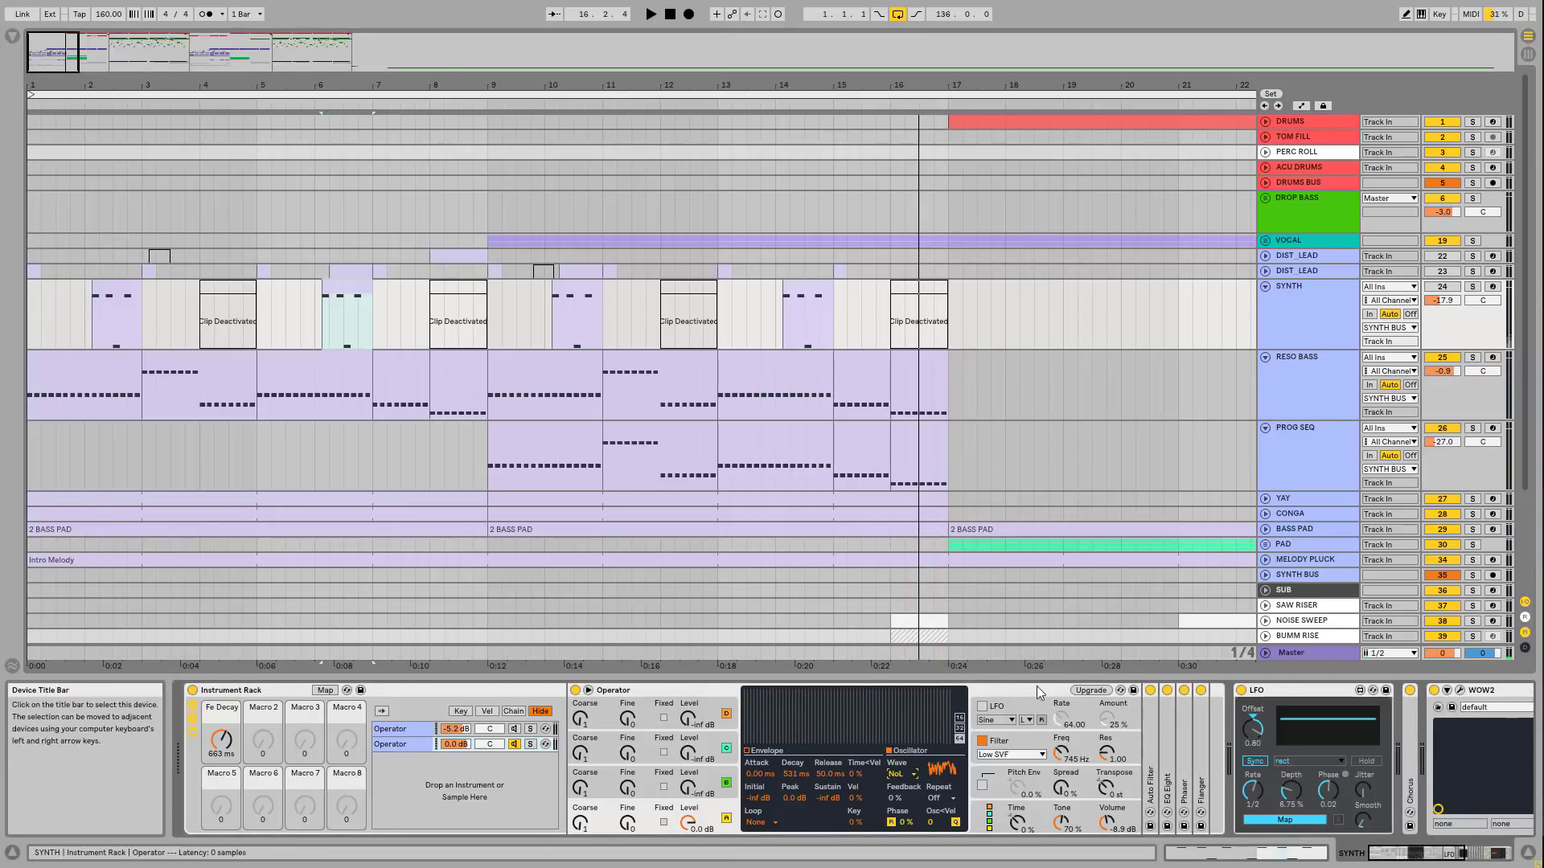
# Step: Unfold Auto Filter in the SYNTH device chain, fold WOW2 and Multiband Dynamics, and return to the chain's start
pyautogui.doubleClick(1148, 732)
pyautogui.click(1416, 862)
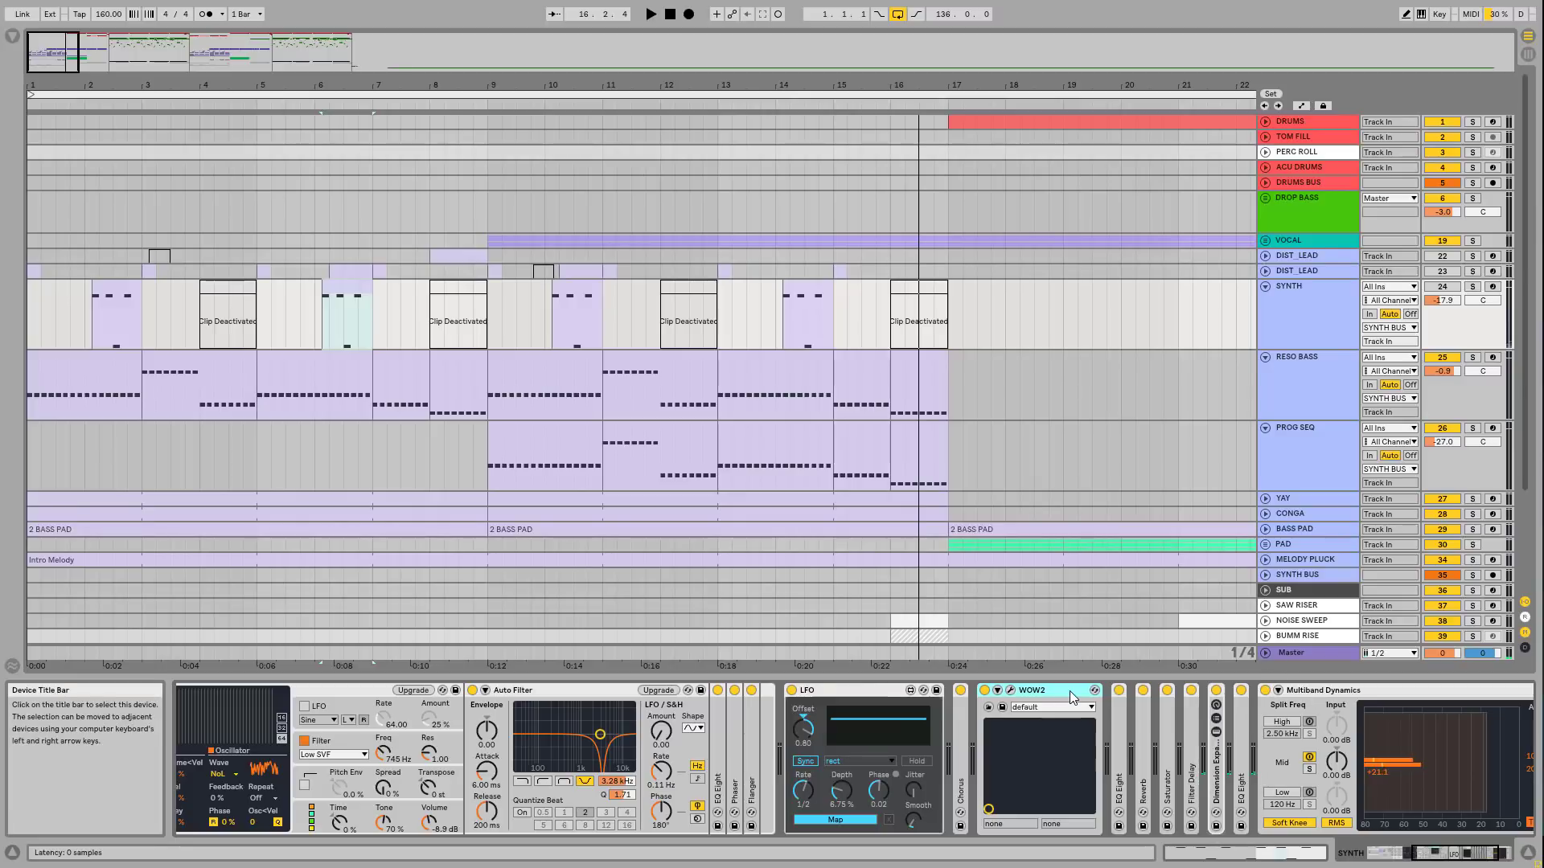
pyautogui.doubleClick(1037, 698)
pyautogui.doubleClick(1276, 698)
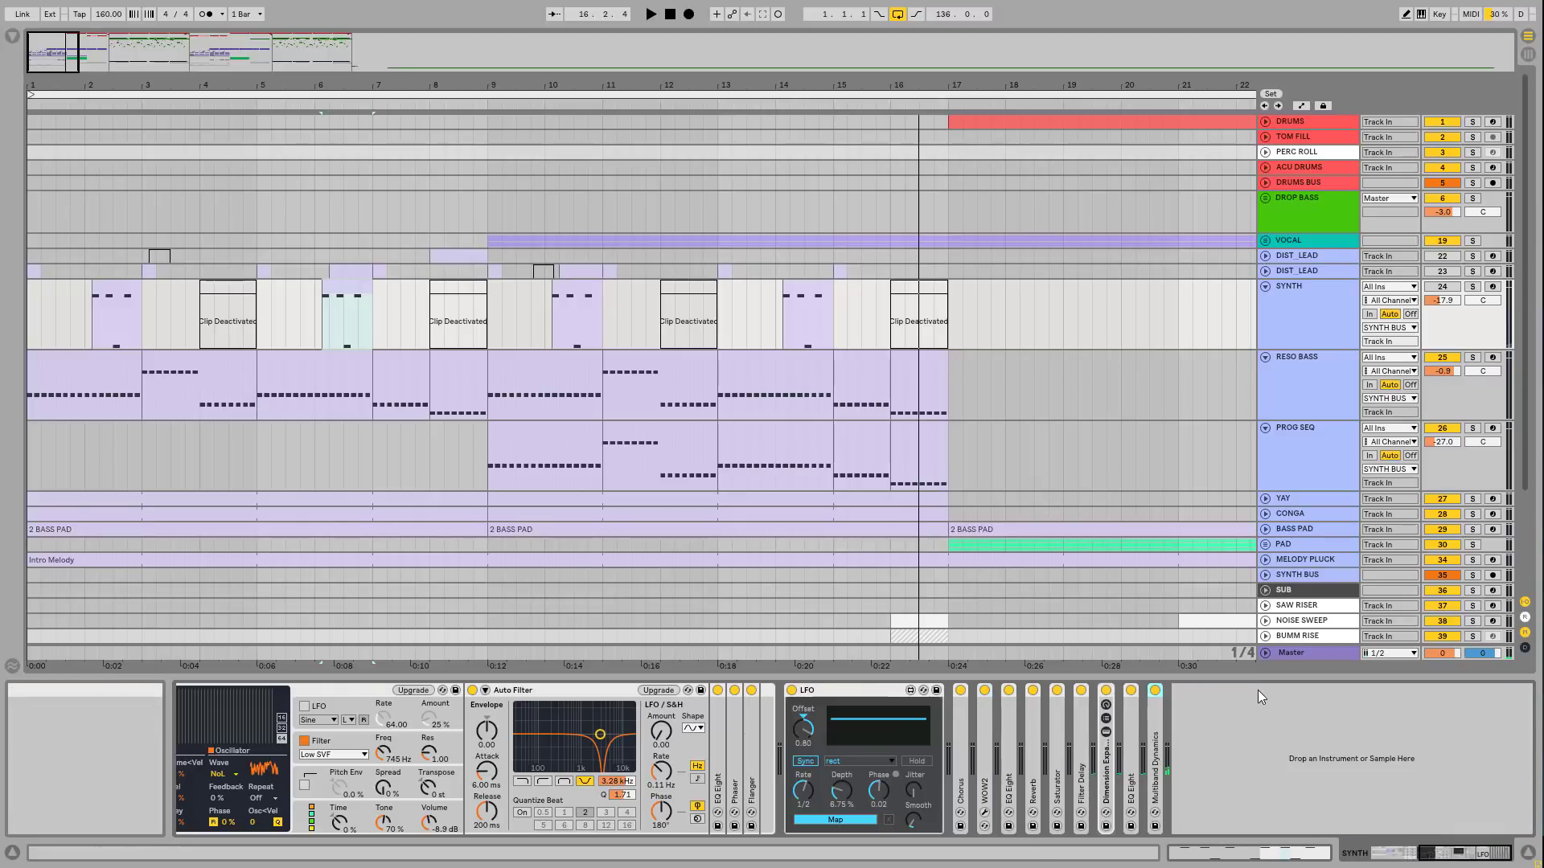
pyautogui.moveTo(1447, 854); pyautogui.dragTo(1391, 854)
# Step: Play the unsoloed intro from the SYNTH clip in bar 2 and unfold the DIST_LEAD track directly above SYNTH
pyautogui.moveTo(302, 85); pyautogui.dragTo(300, 58)
pyautogui.moveTo(68, 86); pyautogui.dragTo(517, 136)
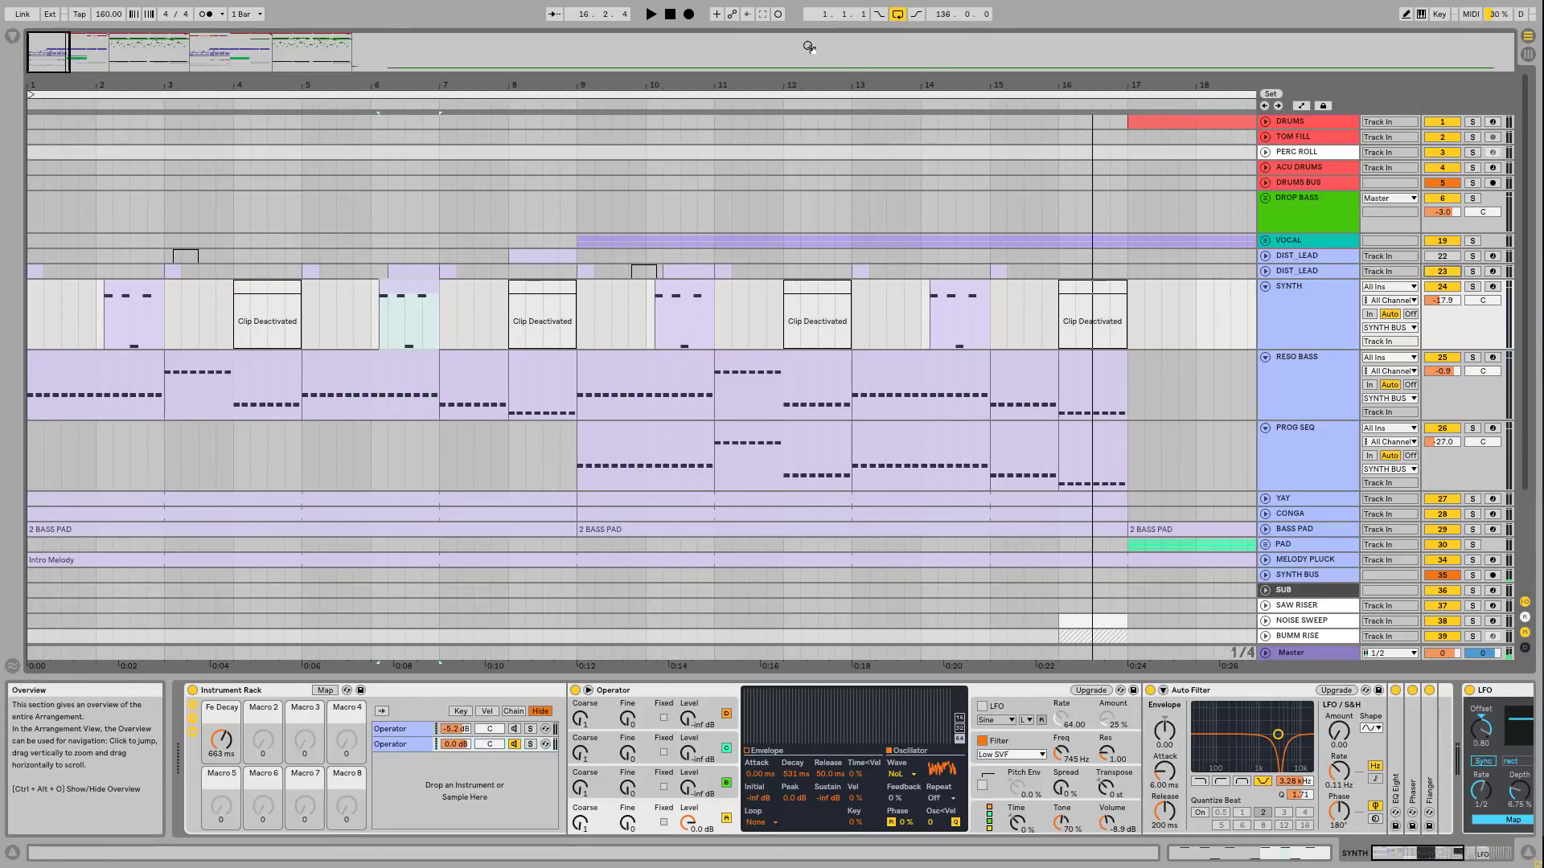
pyautogui.press('space')
pyautogui.click(110, 286)
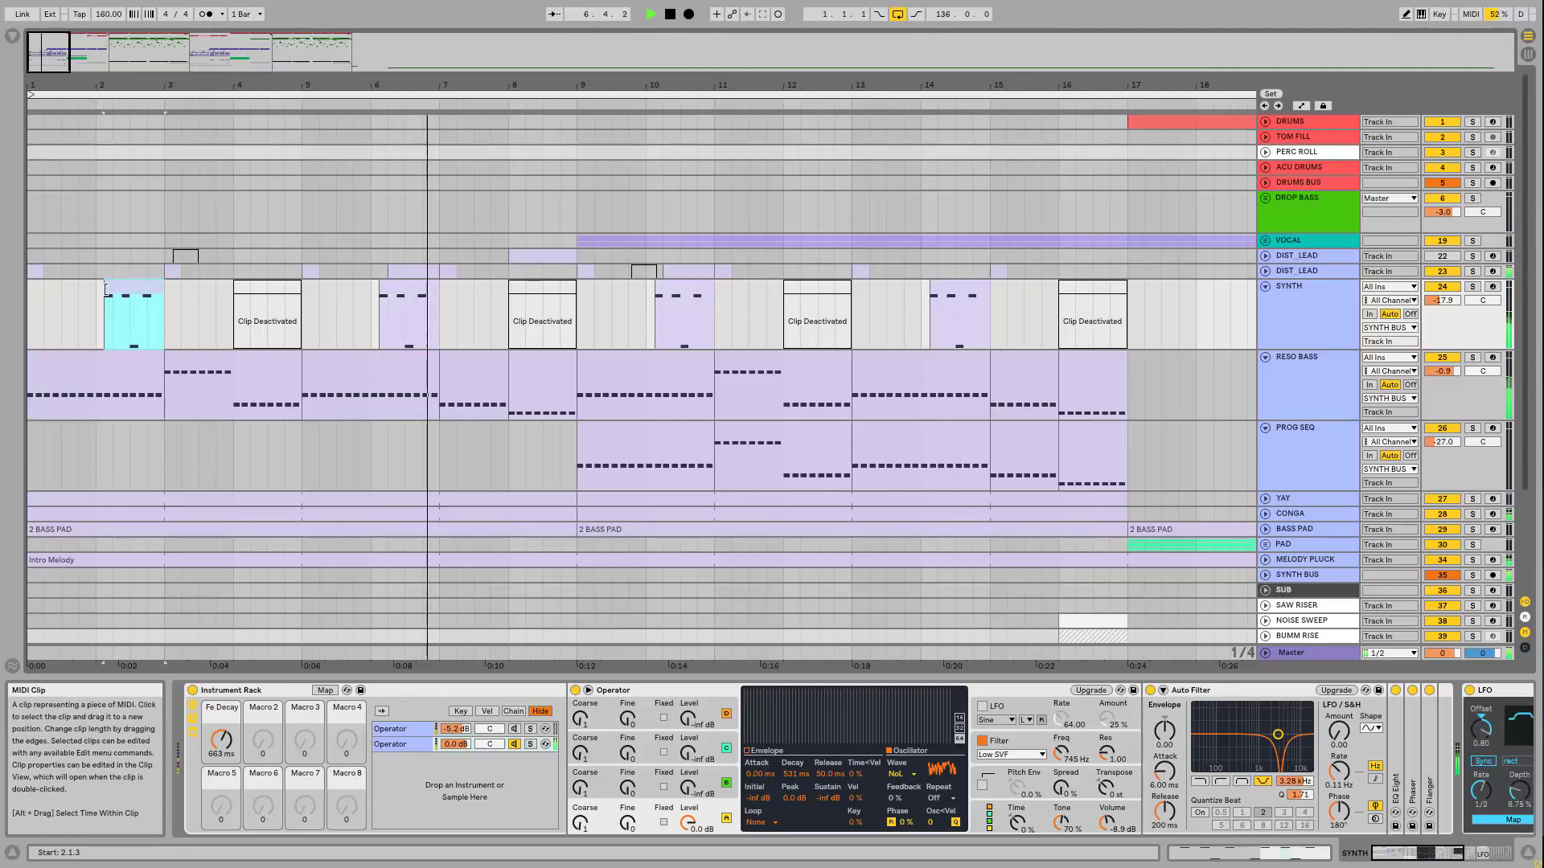
pyautogui.click(102, 288)
pyautogui.press('space')
pyautogui.press('space')
pyautogui.moveTo(265, 85); pyautogui.dragTo(265, 62)
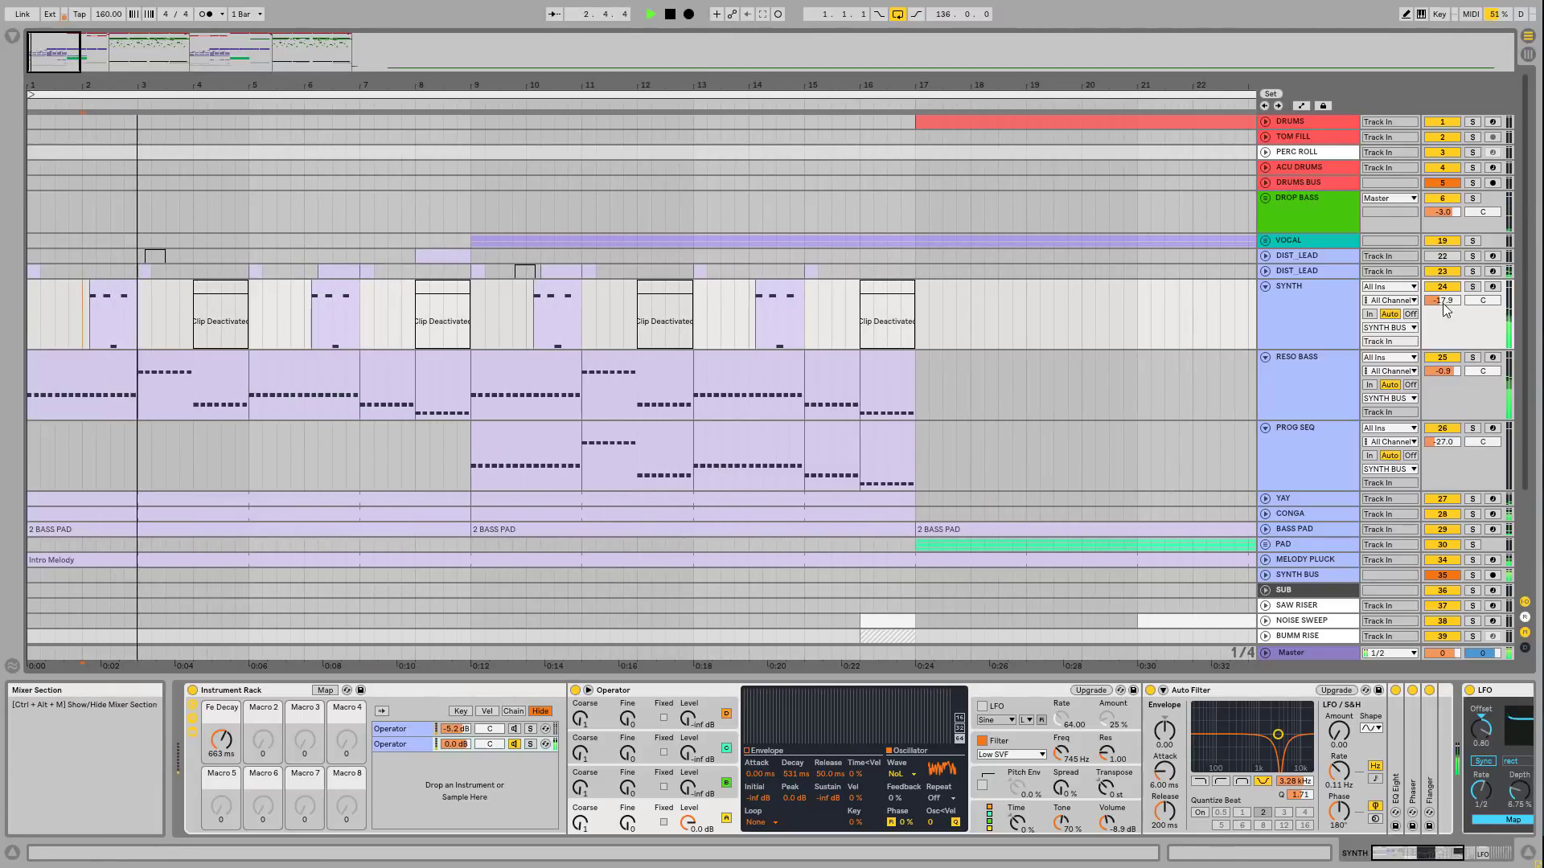
pyautogui.click(1264, 271)
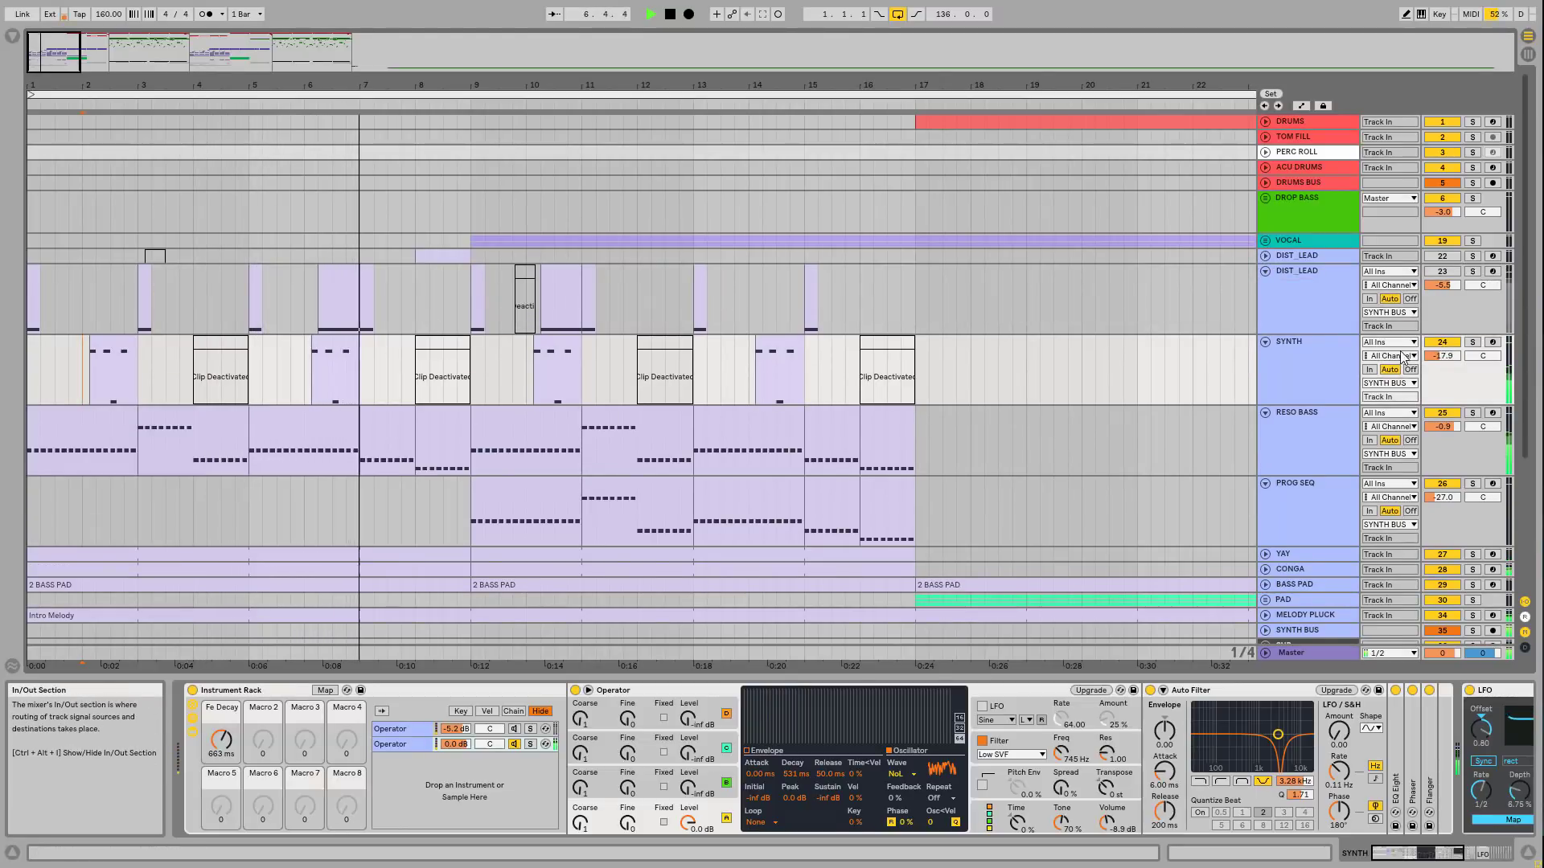
pyautogui.press('space')
# Step: Solo the RESO BASS track and play it from its first clip at bar 1
pyautogui.scroll(-4, 1443, 345)
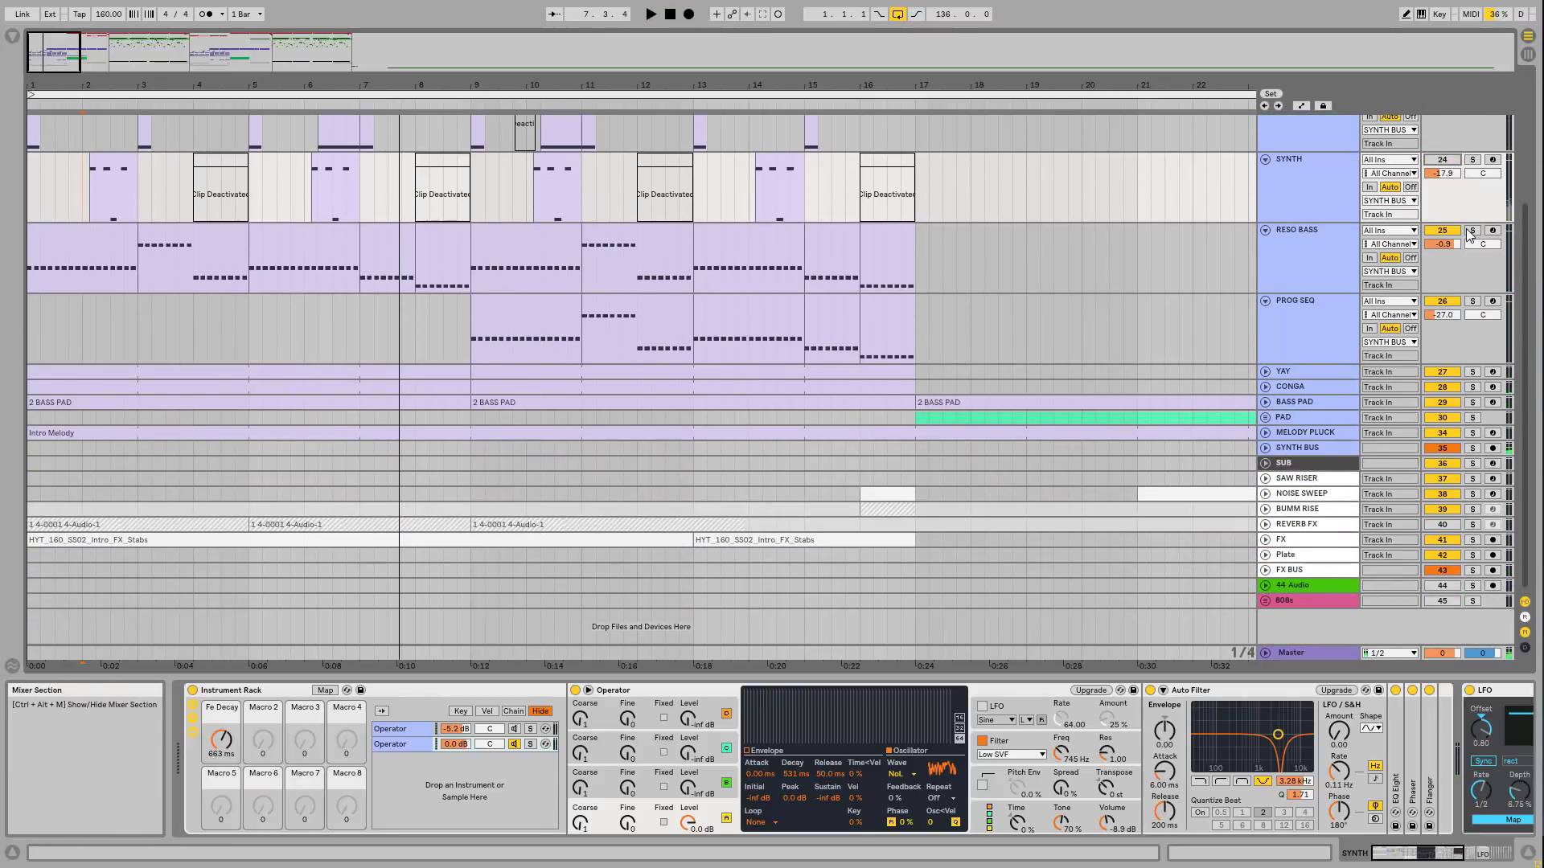
pyautogui.click(1309, 230)
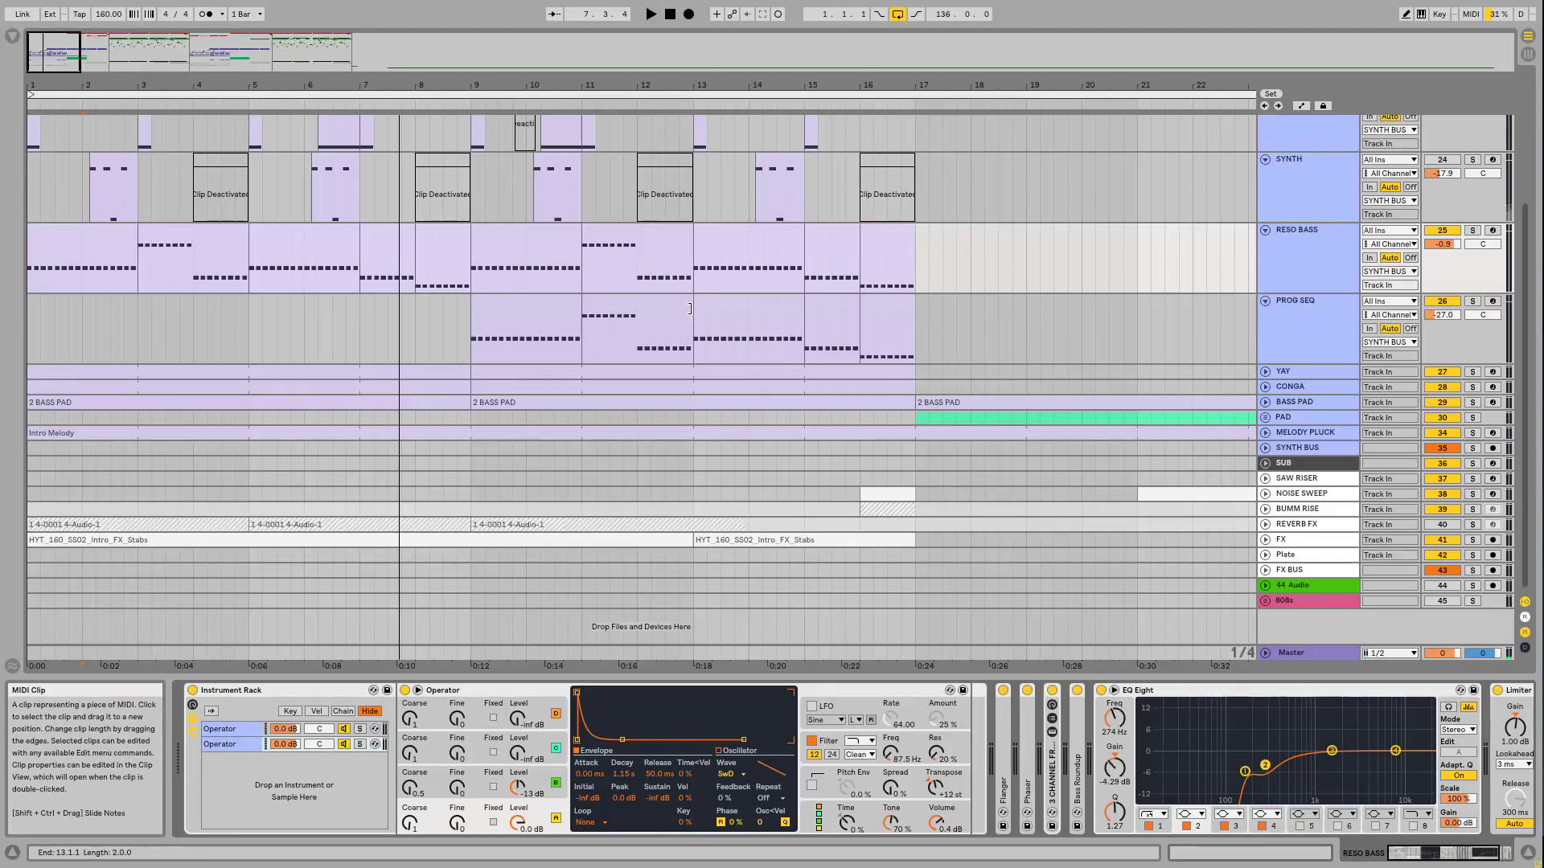
pyautogui.click(36, 253)
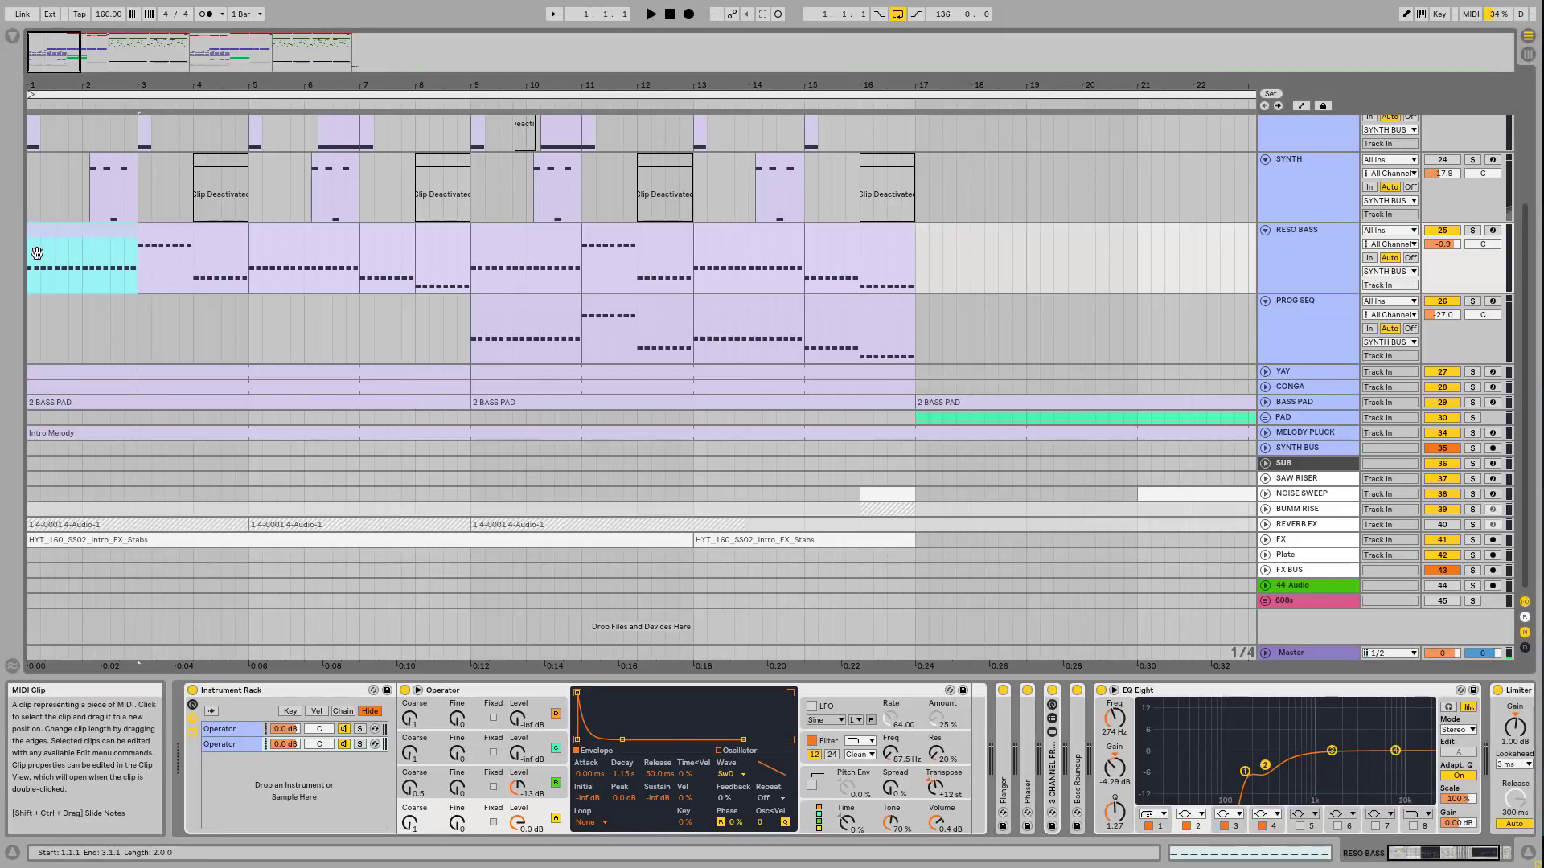
pyautogui.click(1472, 230)
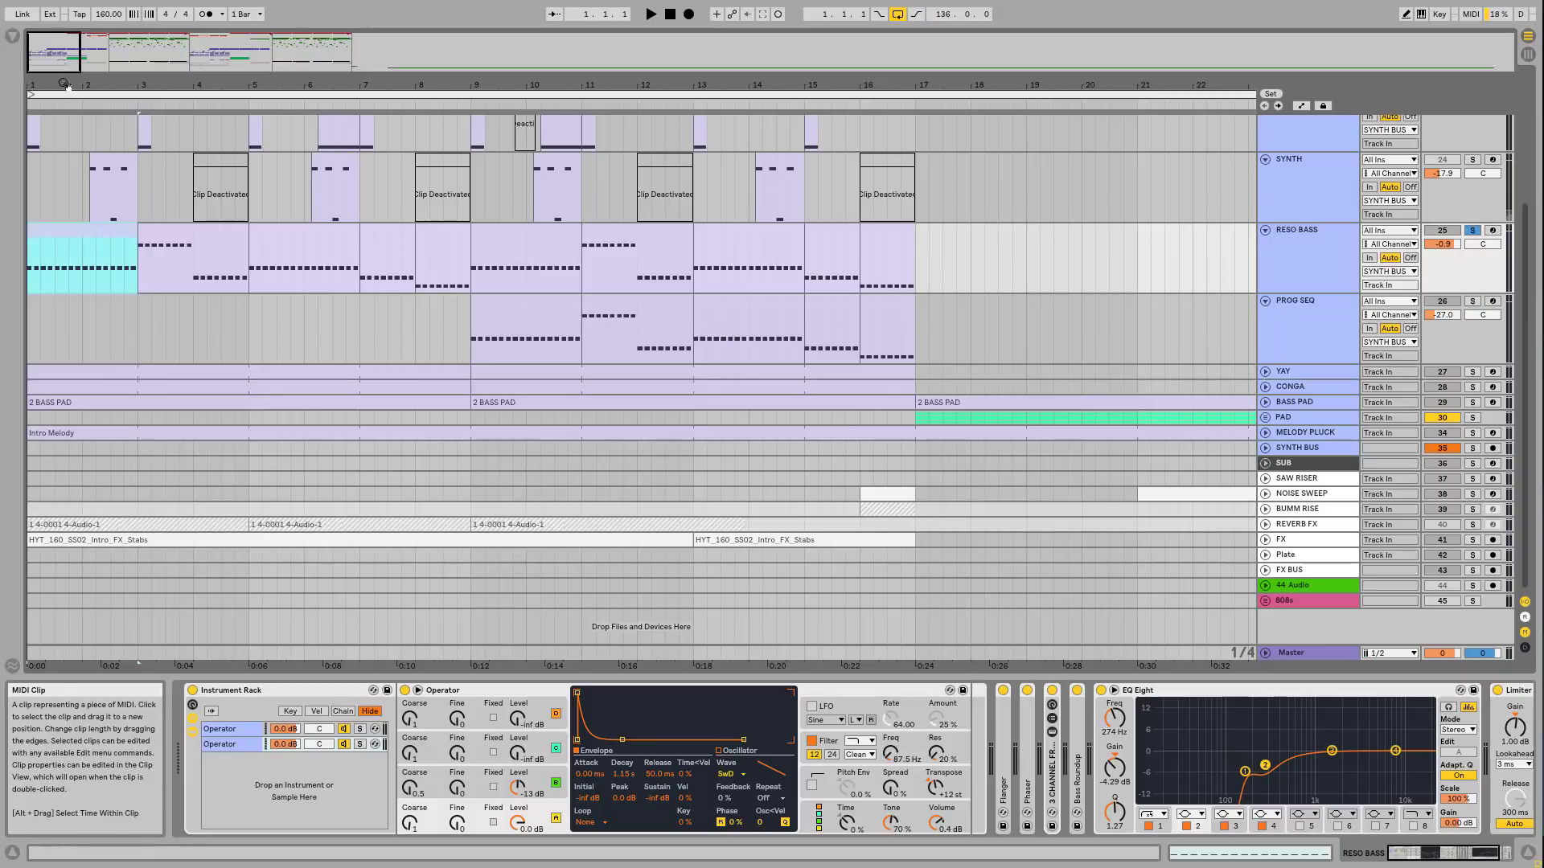
pyautogui.press('space')
pyautogui.moveTo(66, 84); pyautogui.dragTo(65, 105)
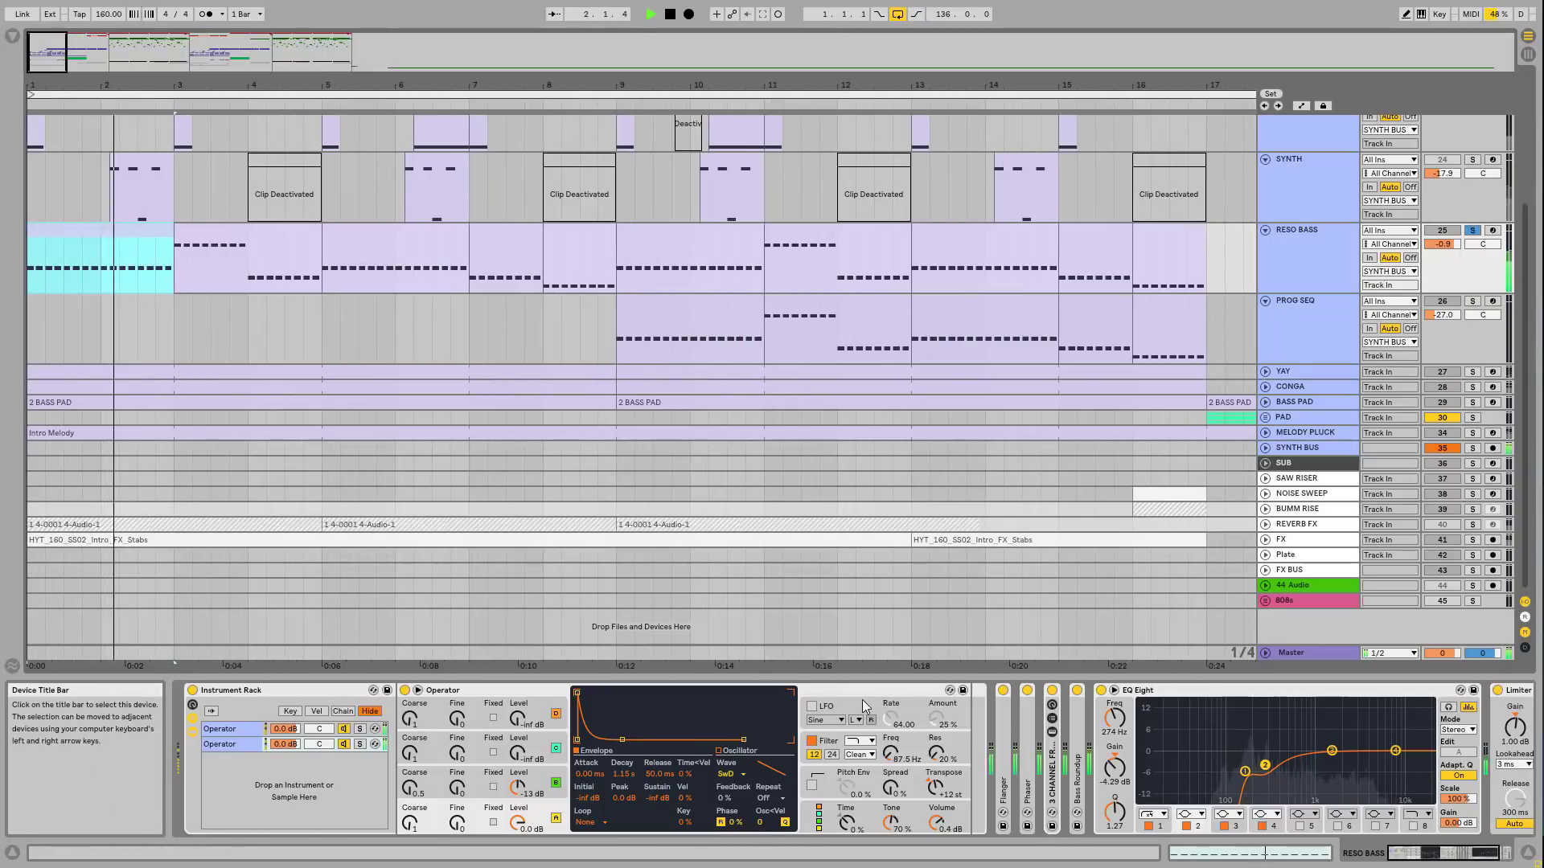
# Step: Solo the two Operator chains of the RESO BASS Instrument Rack in turn and listen to them from bar 1
pyautogui.click(235, 743)
pyautogui.click(358, 729)
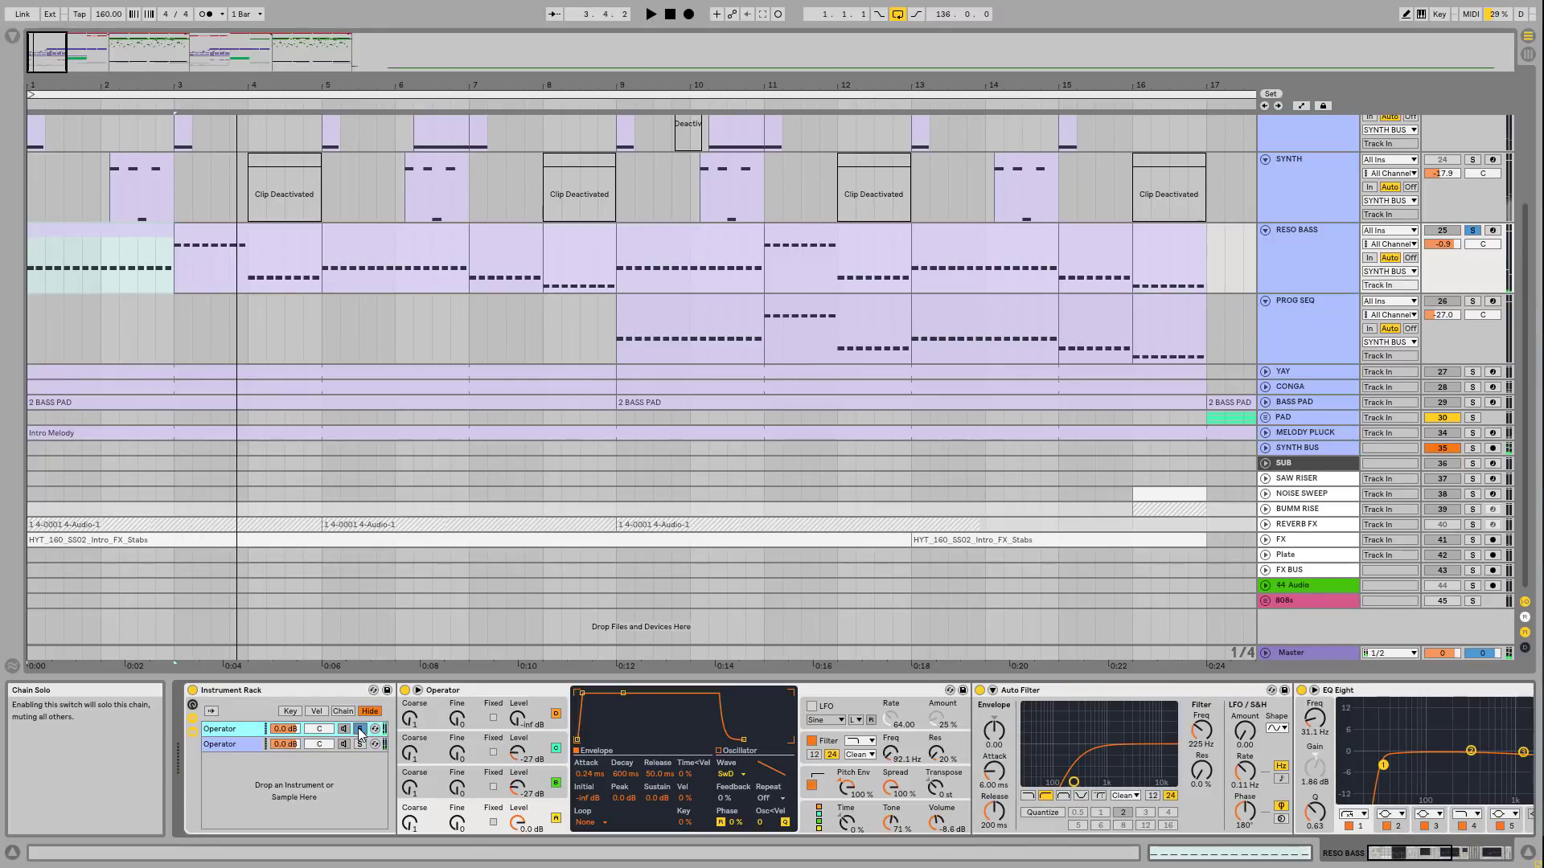
pyautogui.press('space')
pyautogui.press('space')
pyautogui.click(358, 745)
pyautogui.press('space')
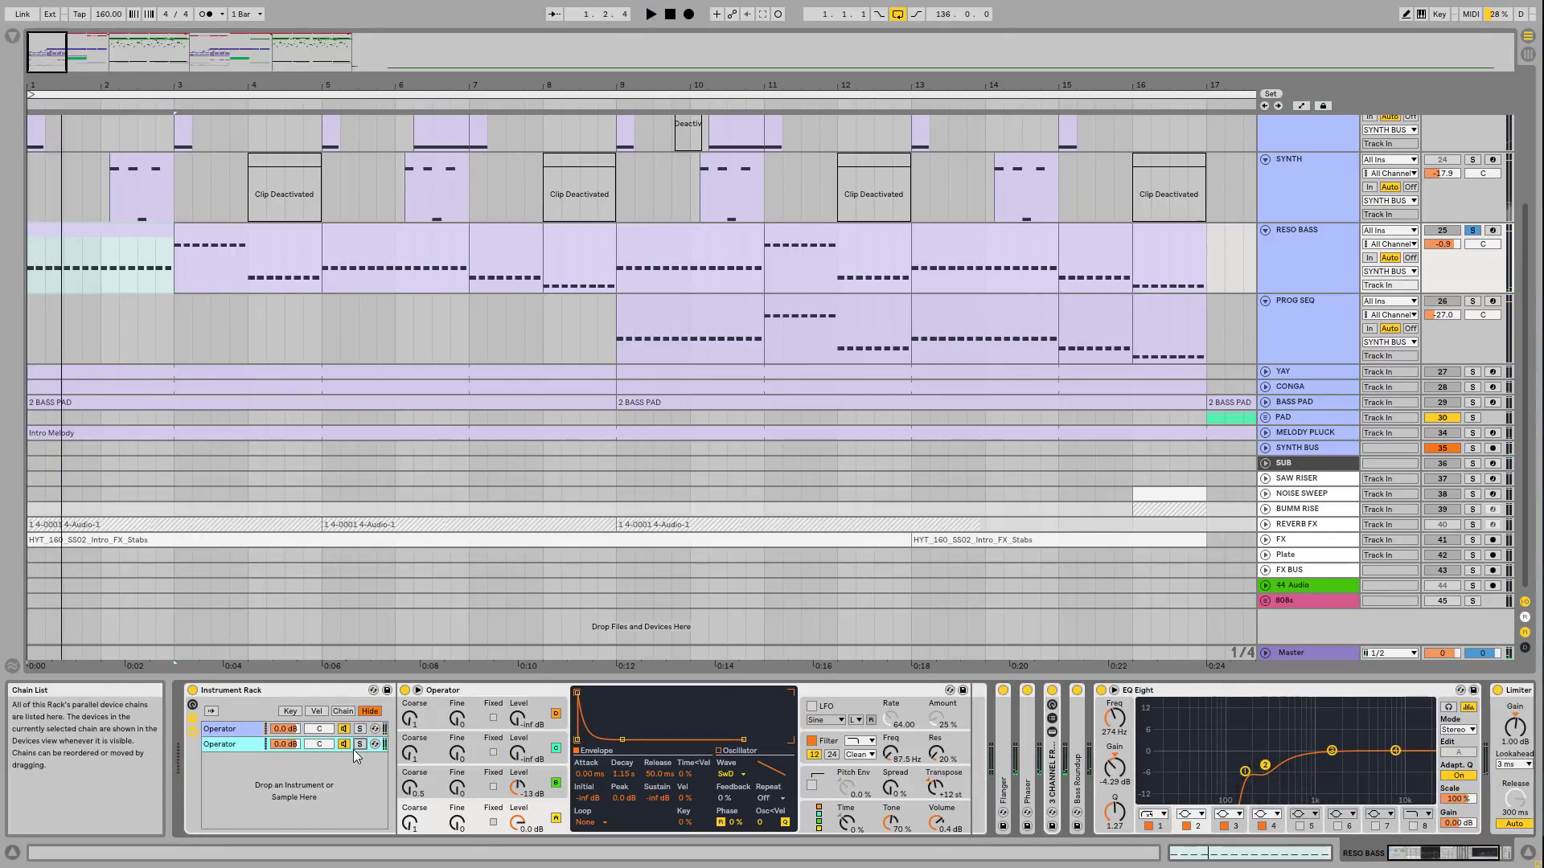
pyautogui.click(359, 729)
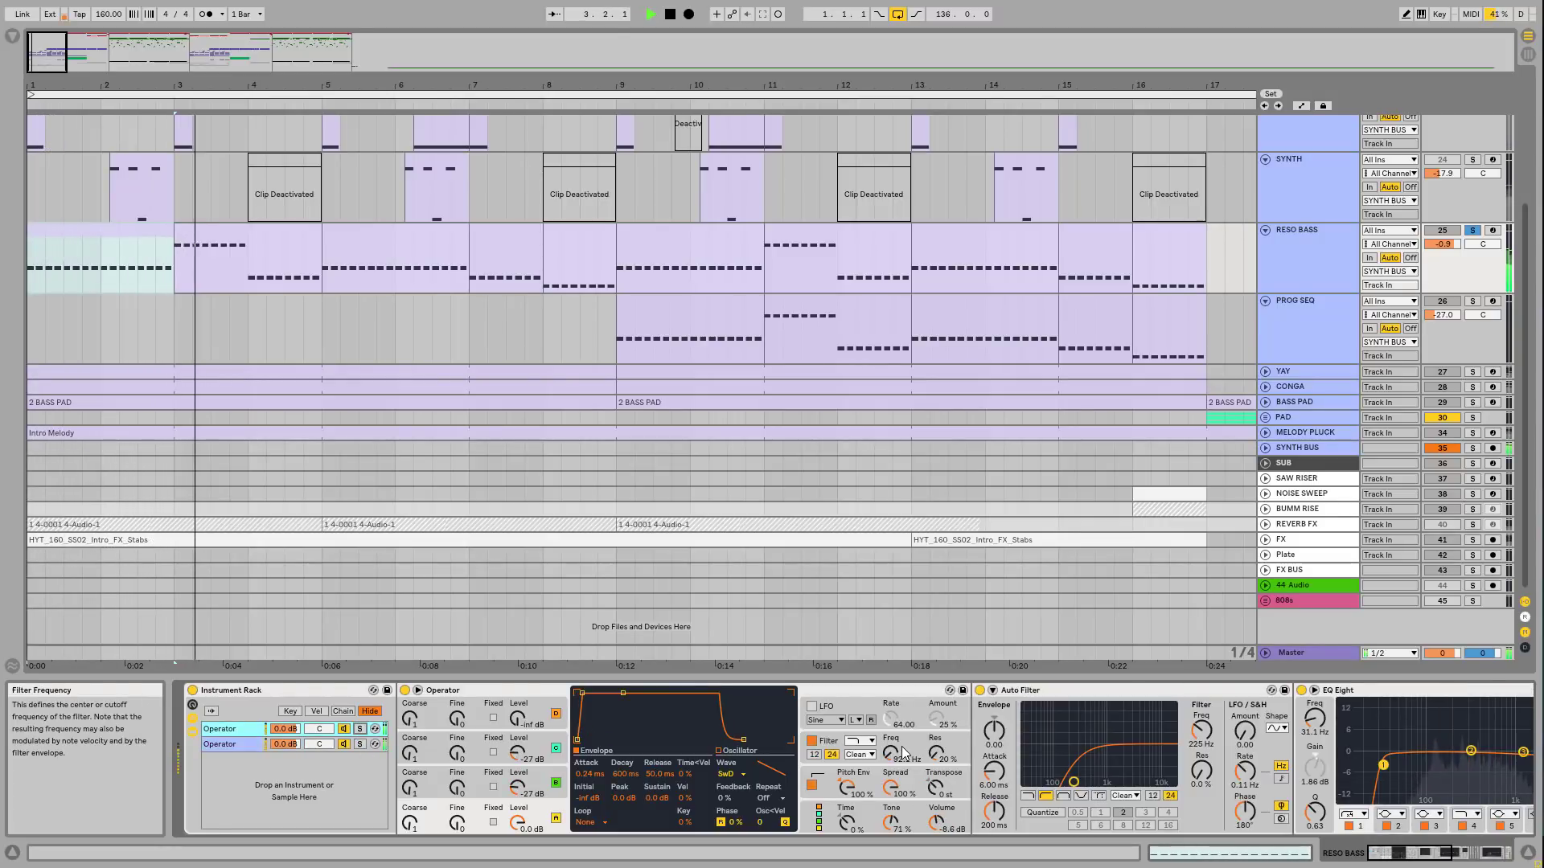
# Step: Fold the RESO BASS Instrument Rack, stop playback, and unfold Flanger, Phaser and 3 CHANNEL FREQ SPLIT
pyautogui.doubleClick(288, 688)
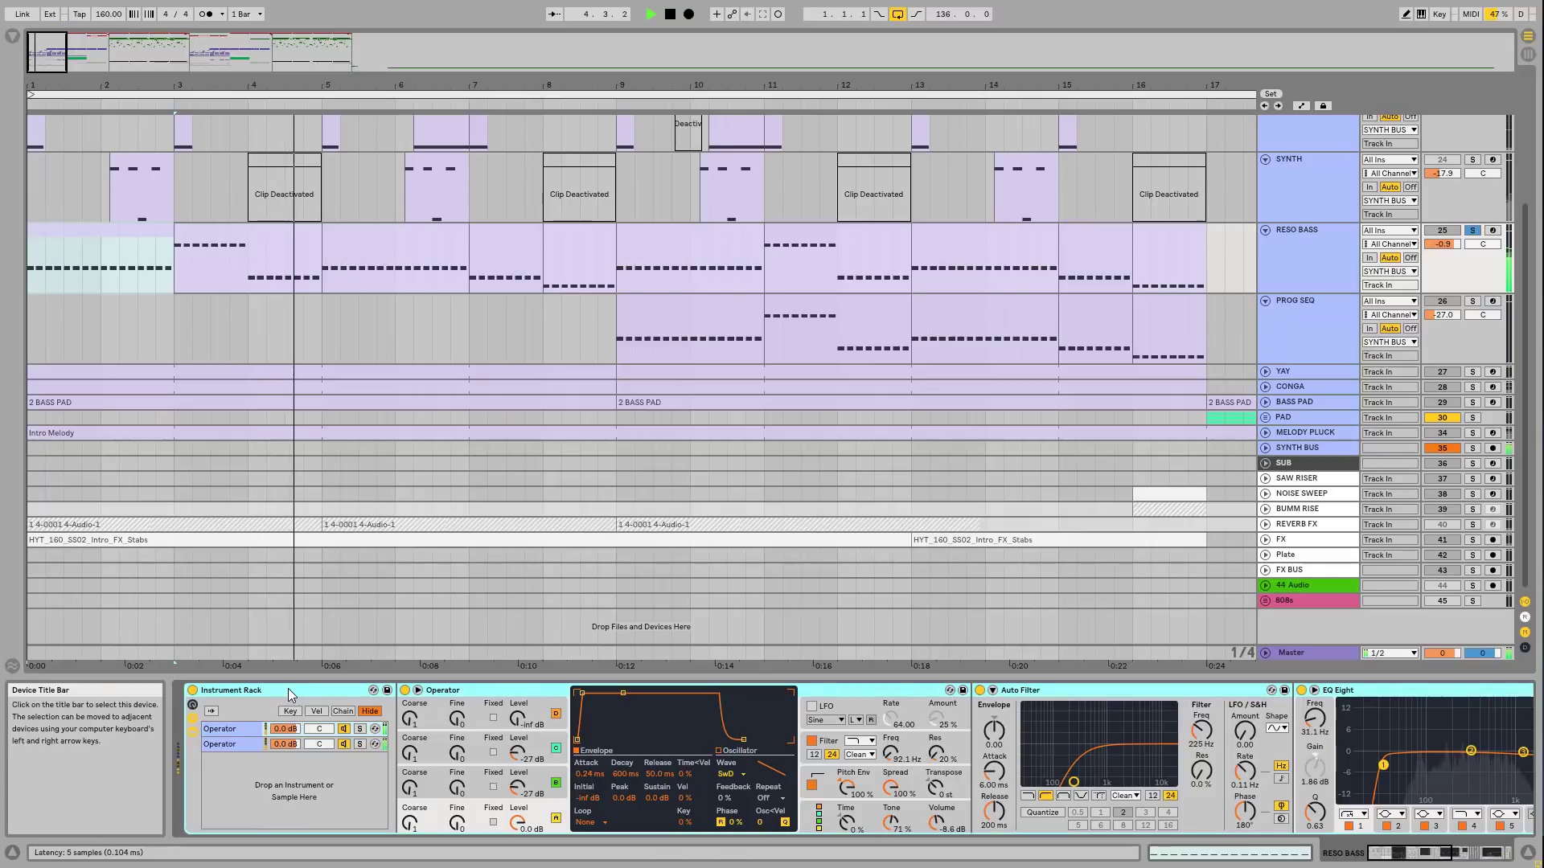
pyautogui.press('space')
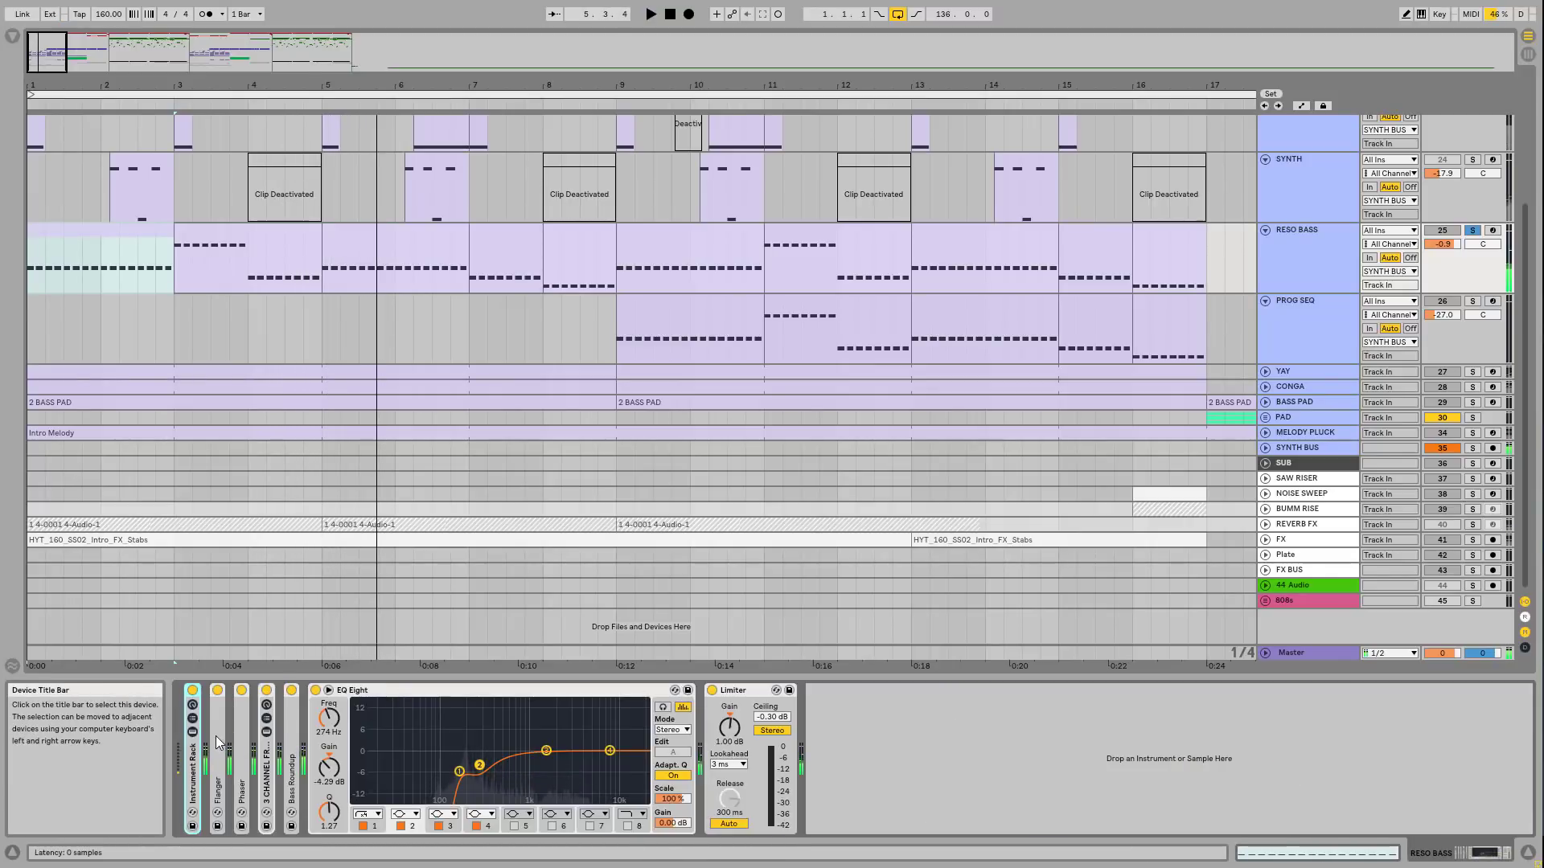
pyautogui.doubleClick(215, 736)
pyautogui.doubleClick(490, 764)
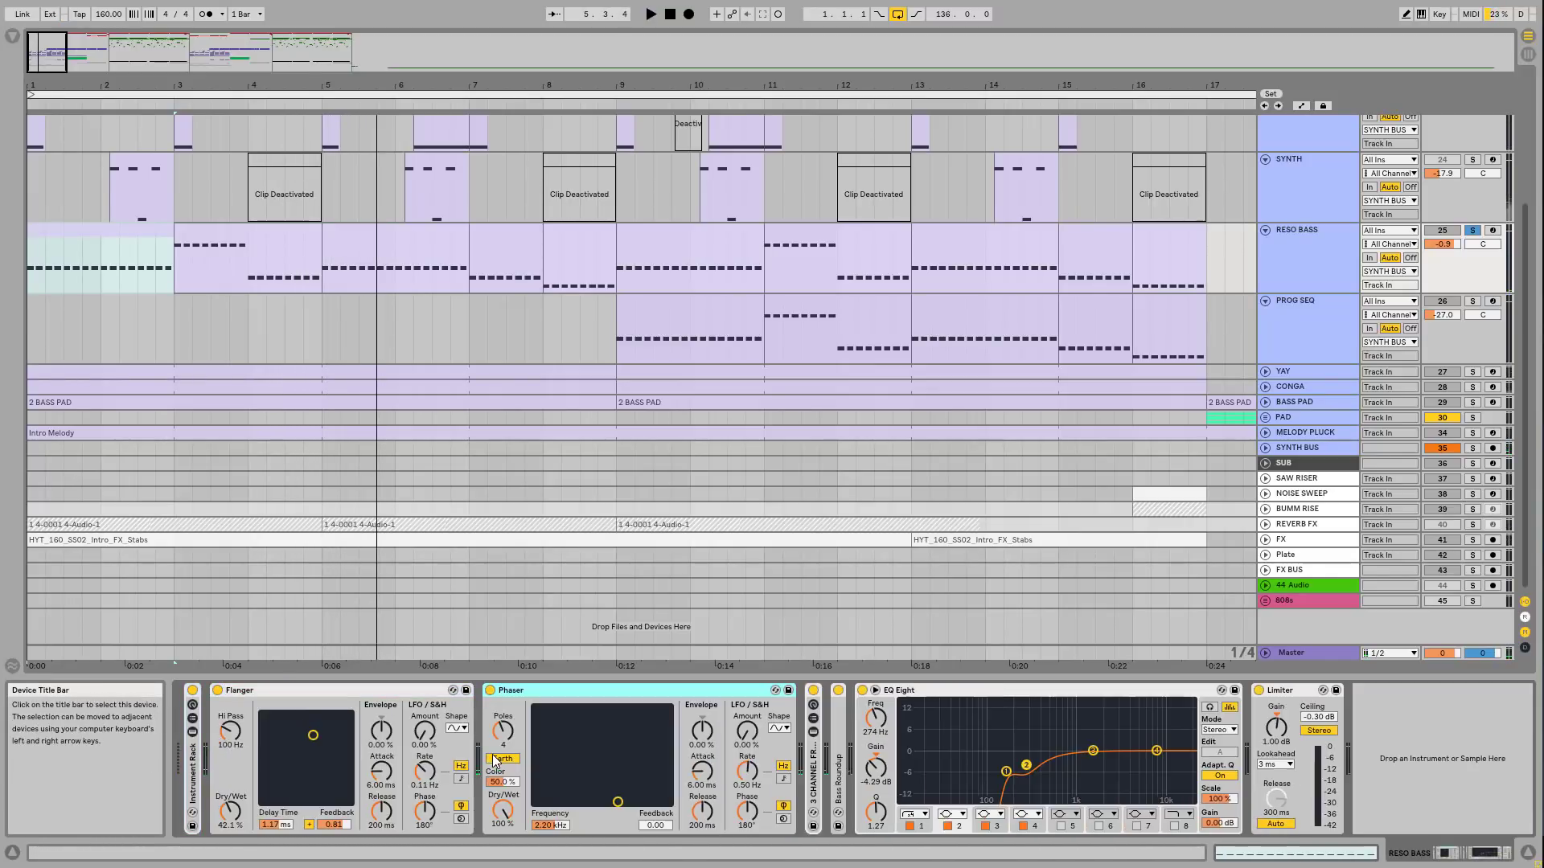
pyautogui.doubleClick(811, 755)
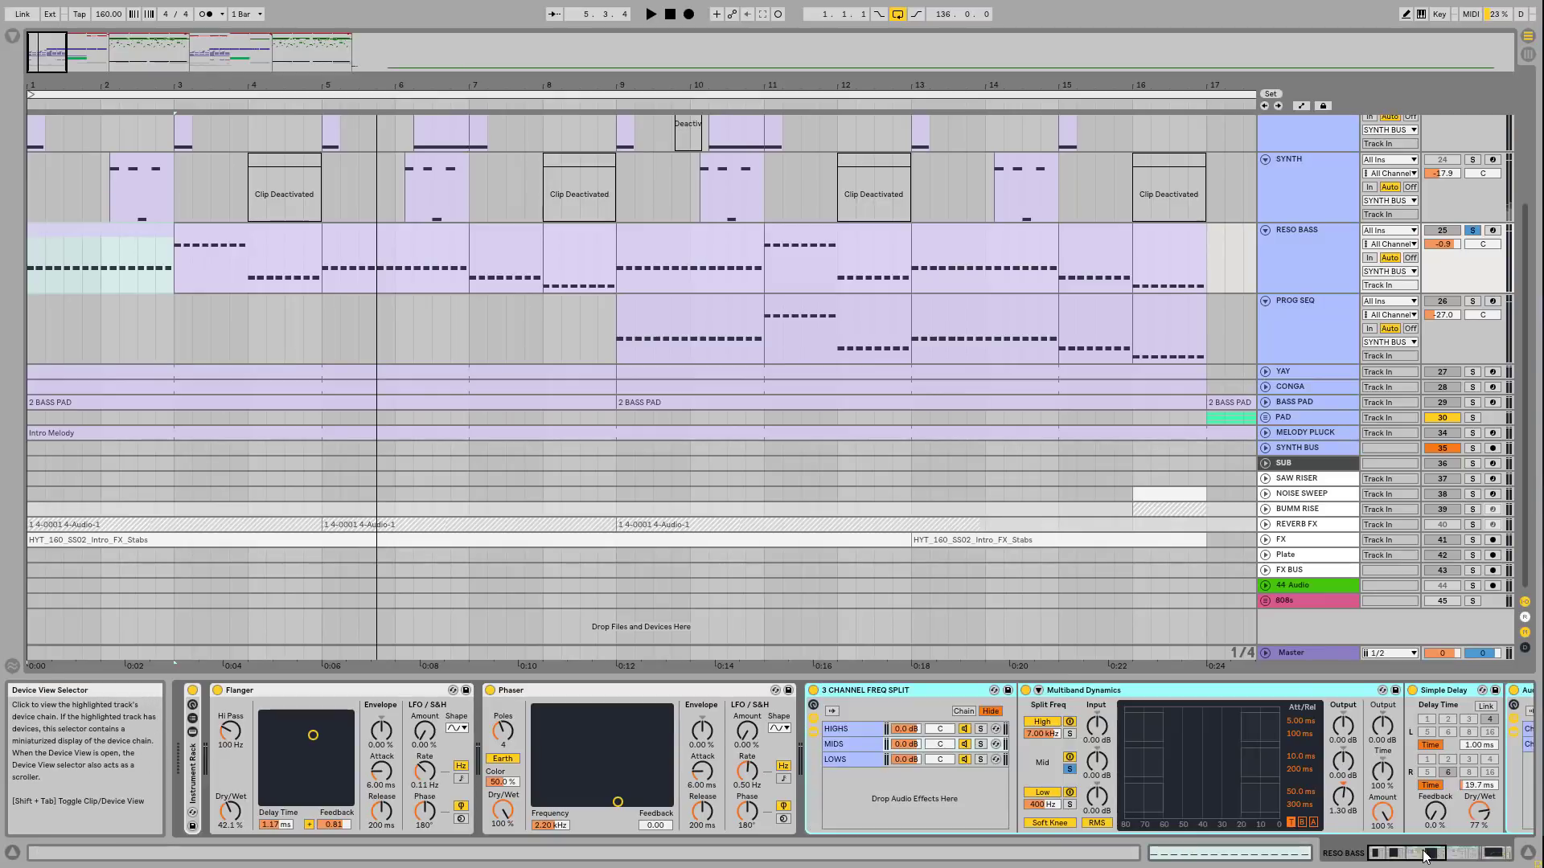
# Step: Inspect the HIGHS and MIDS chains of 3 CHANNEL FREQ SPLIT, including the nested Audio Effect Rack's Utility and Frequency Shifter
pyautogui.moveTo(1420, 853); pyautogui.dragTo(1435, 853)
pyautogui.click(581, 729)
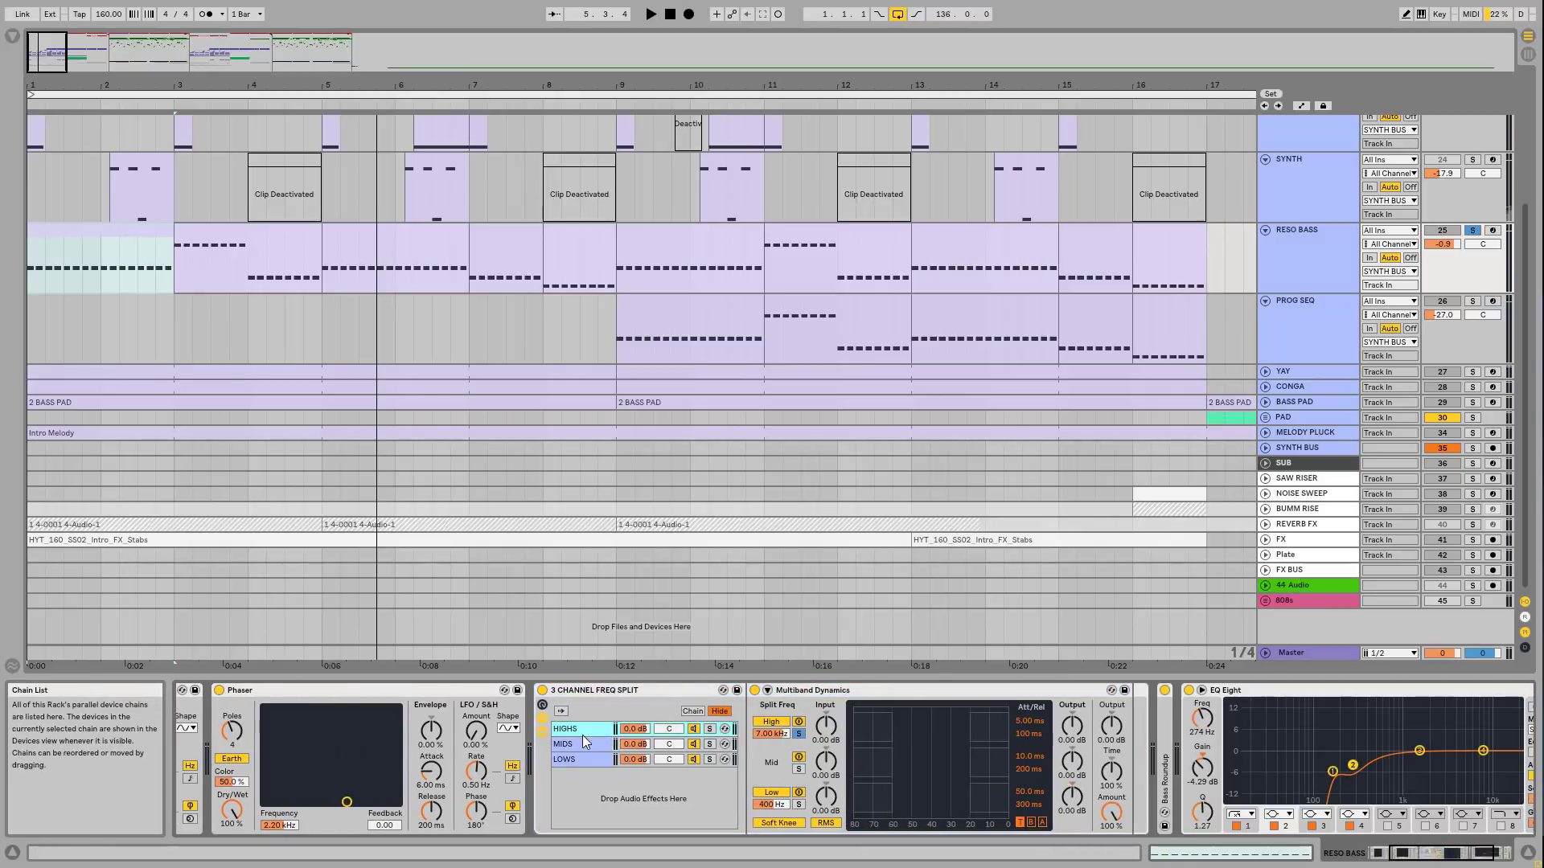
pyautogui.click(587, 744)
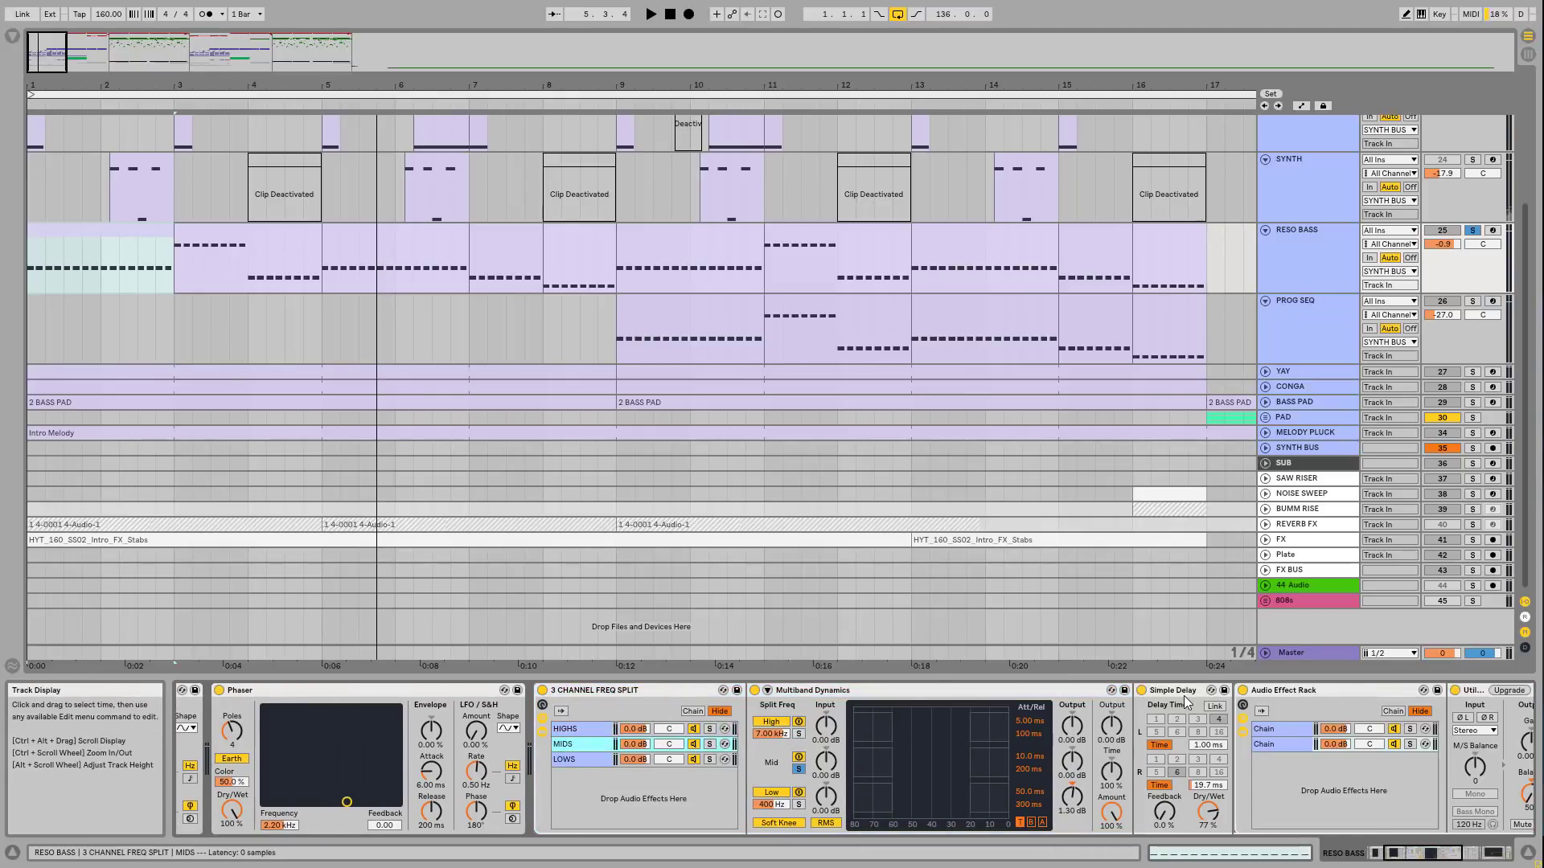
pyautogui.moveTo(1425, 853); pyautogui.dragTo(1458, 853)
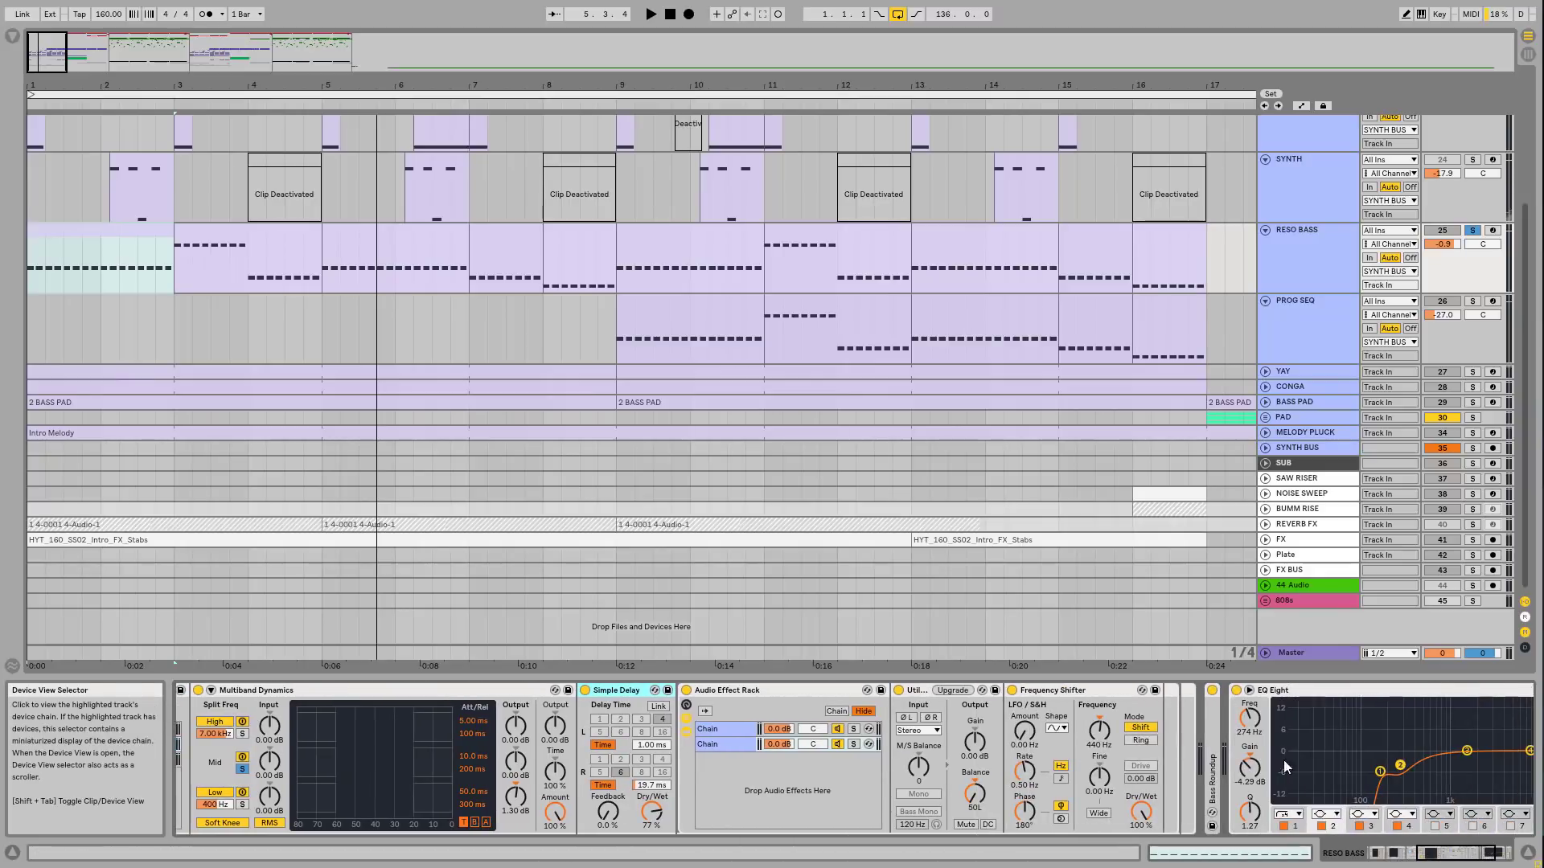
pyautogui.click(1055, 692)
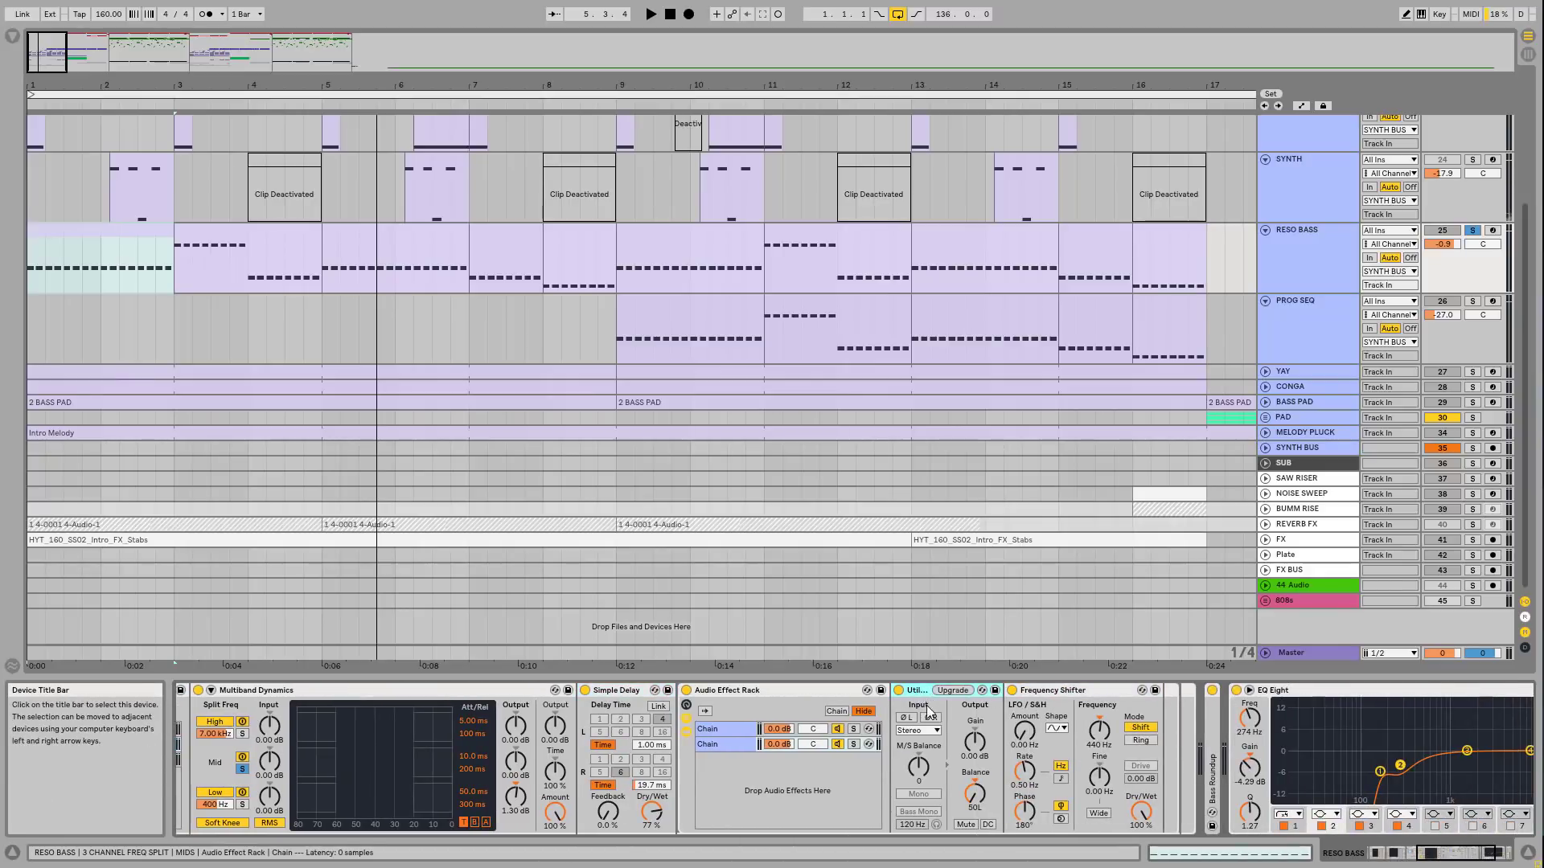
# Step: Fold 3 CHANNEL FREQ SPLIT and compare the RESO BASS sound with the rack bypassed and reactivated
pyautogui.doubleClick(706, 692)
pyautogui.press('space')
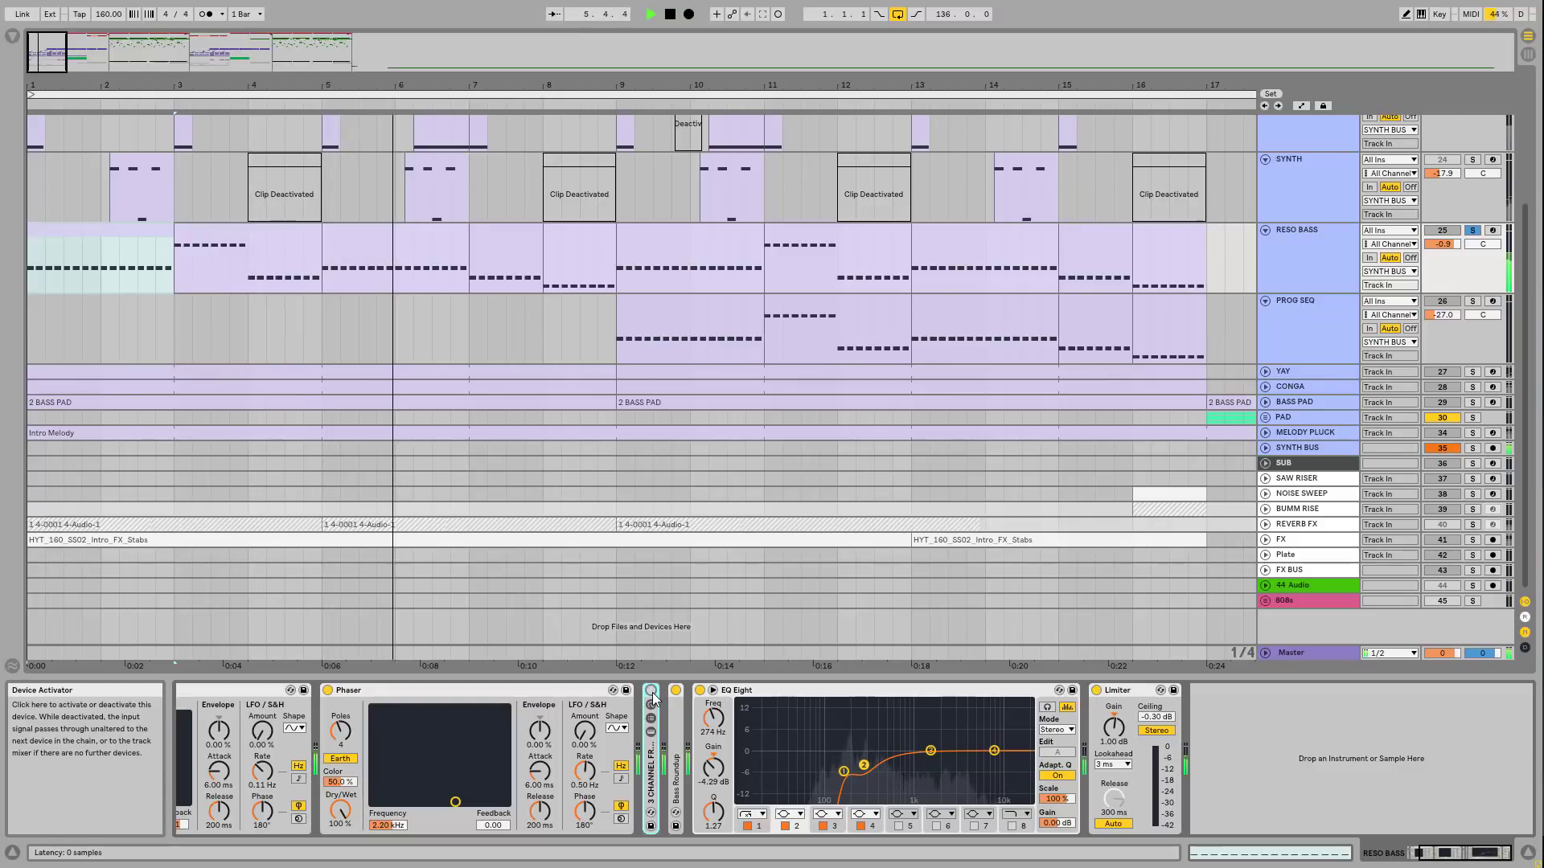
pyautogui.click(651, 691)
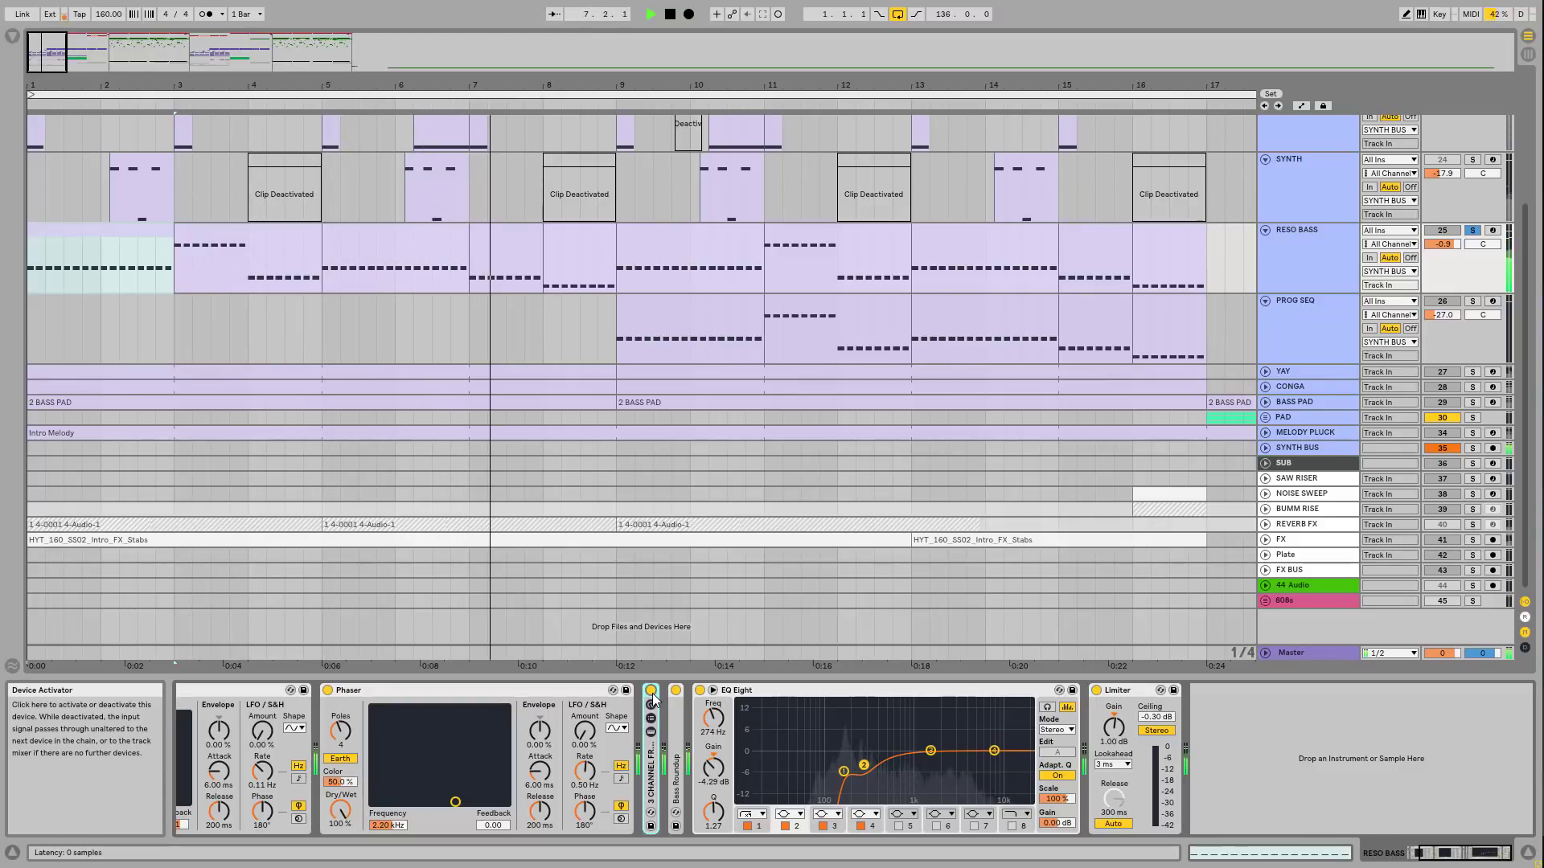
# Step: Unfold 3 CHANNEL FREQ SPLIT and examine the devices in its MIDS and LOWS chains
pyautogui.doubleClick(653, 756)
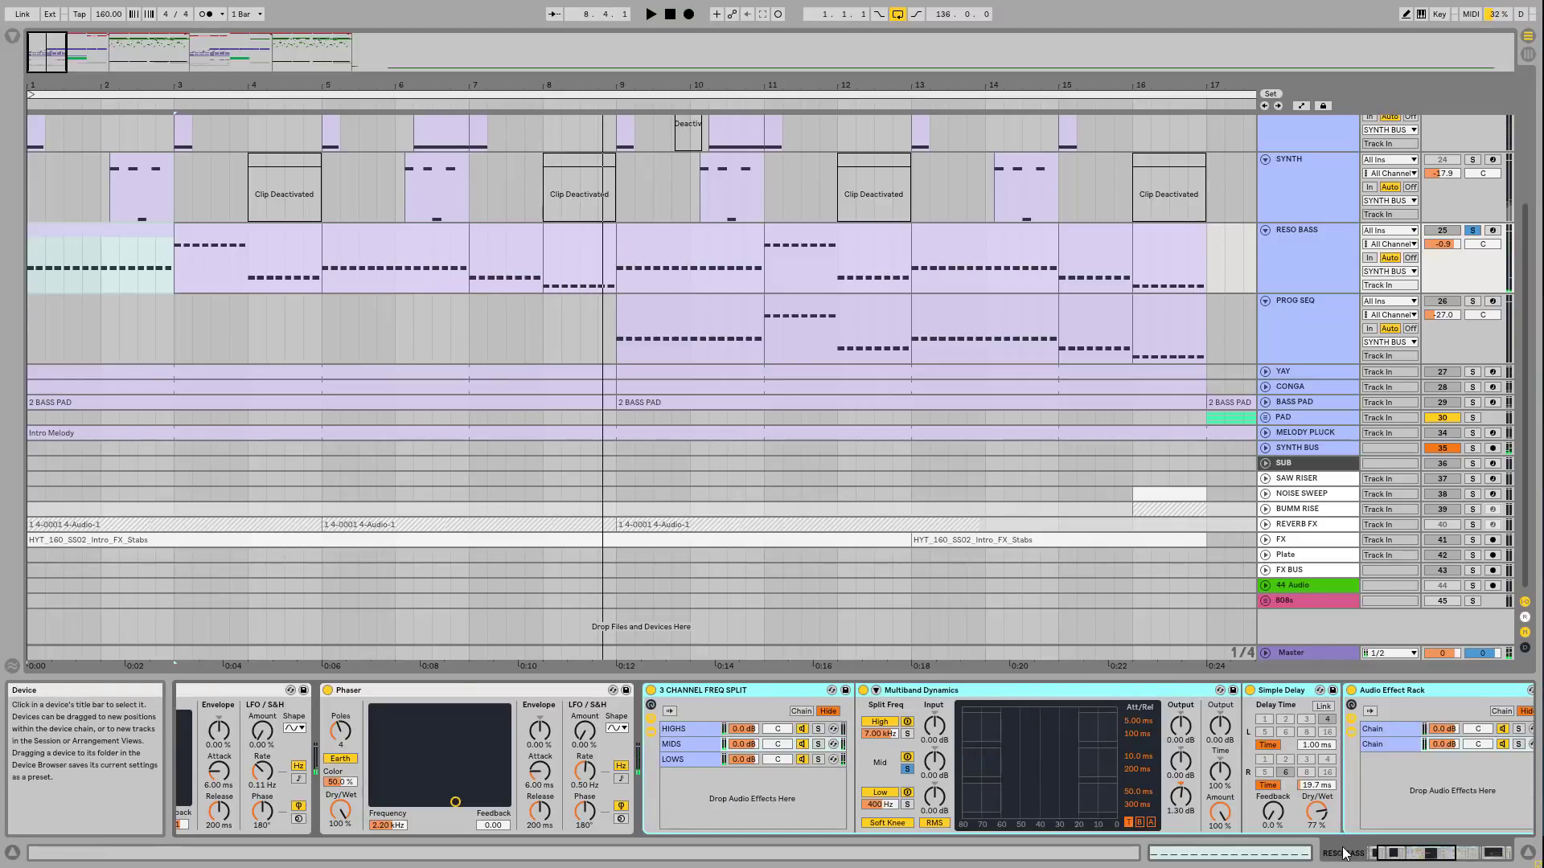
pyautogui.click(1425, 848)
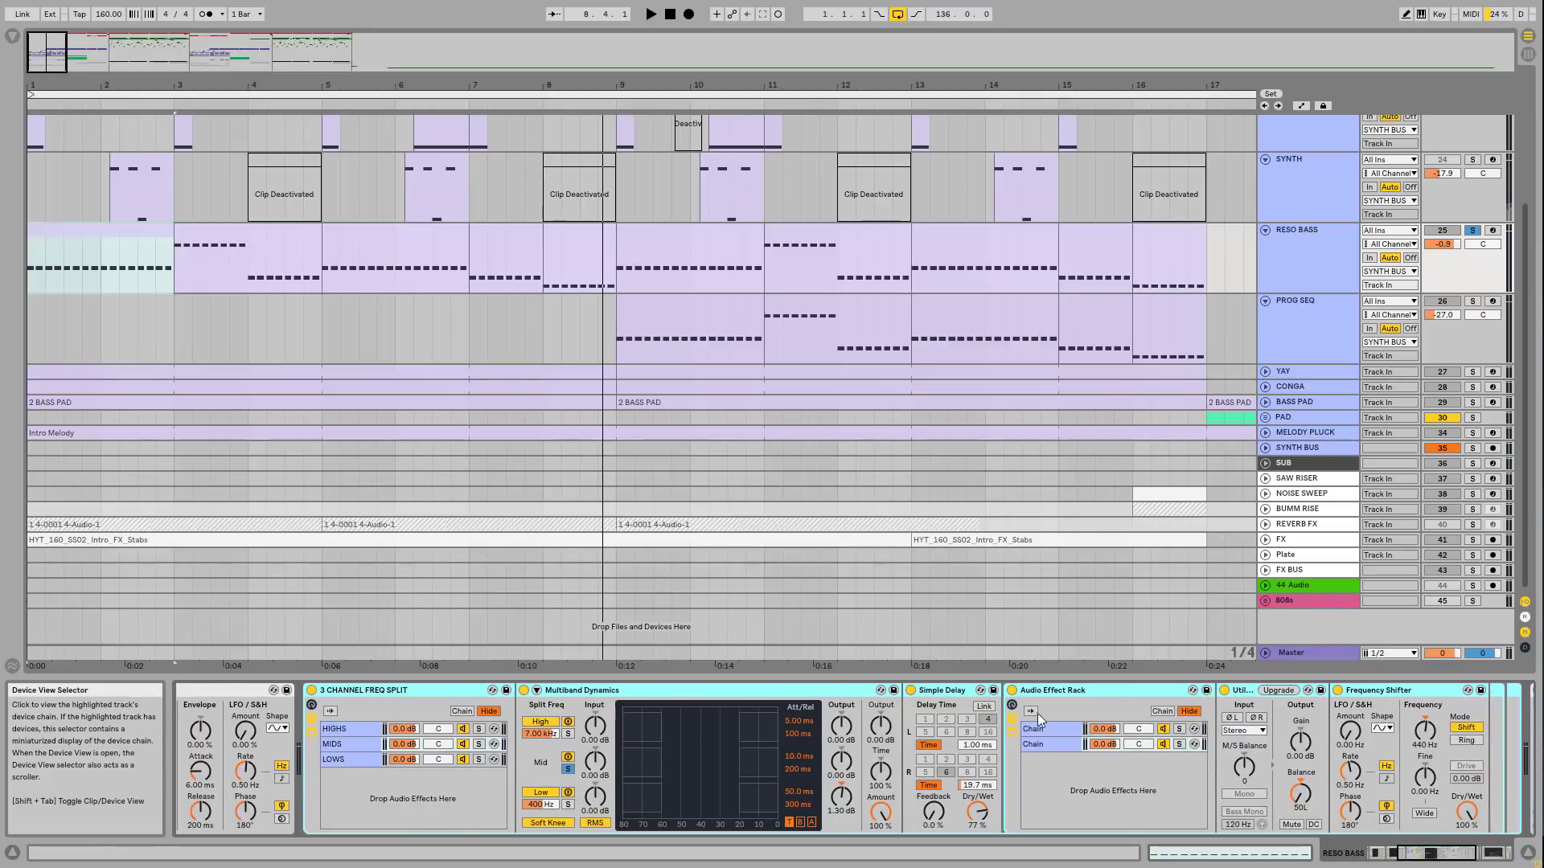
pyautogui.click(1395, 852)
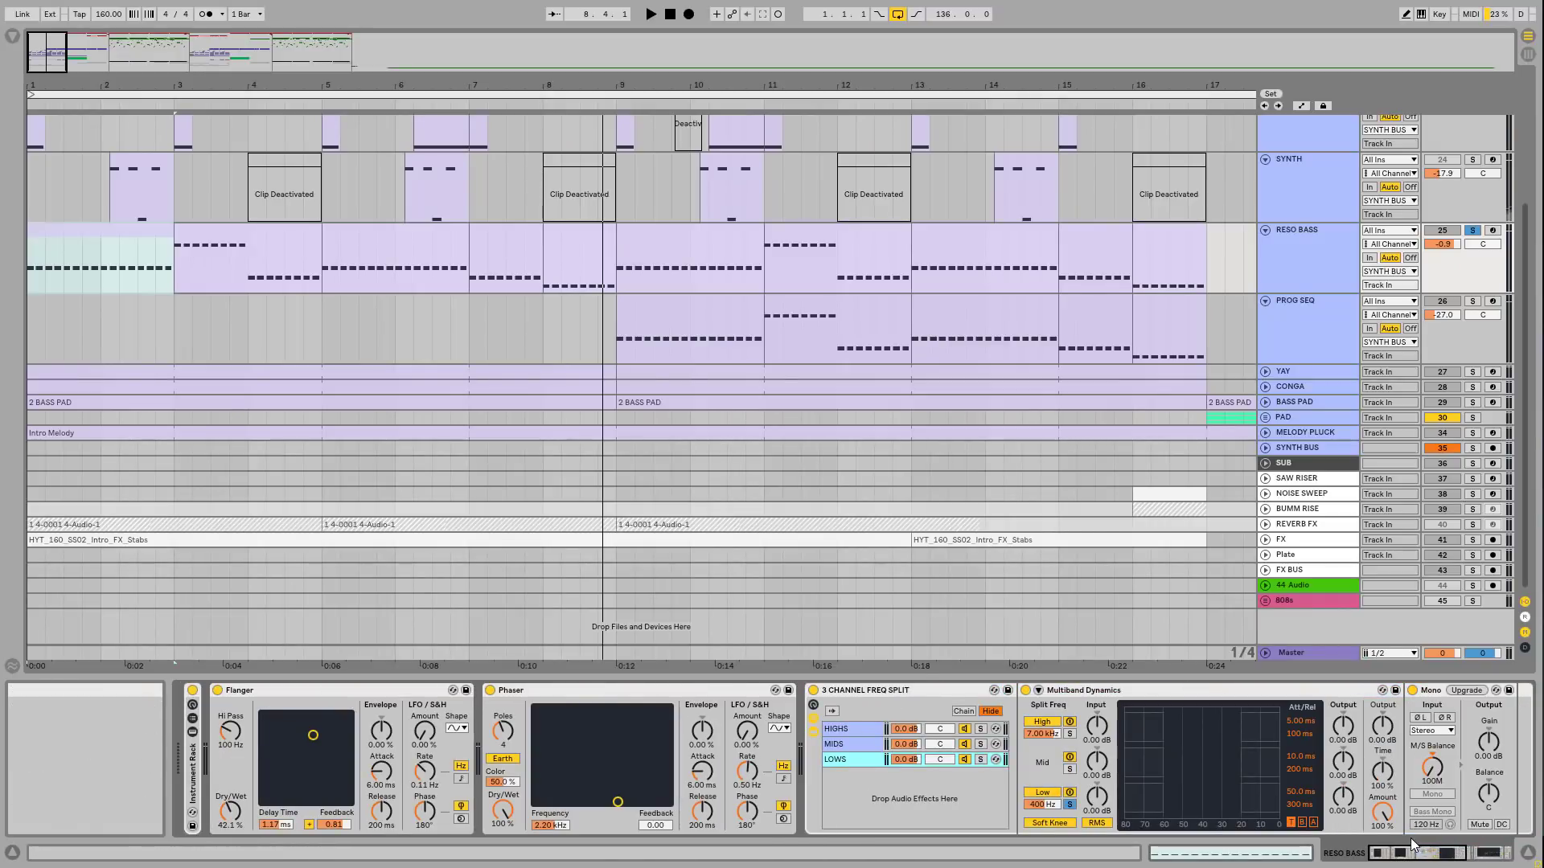
pyautogui.click(1413, 852)
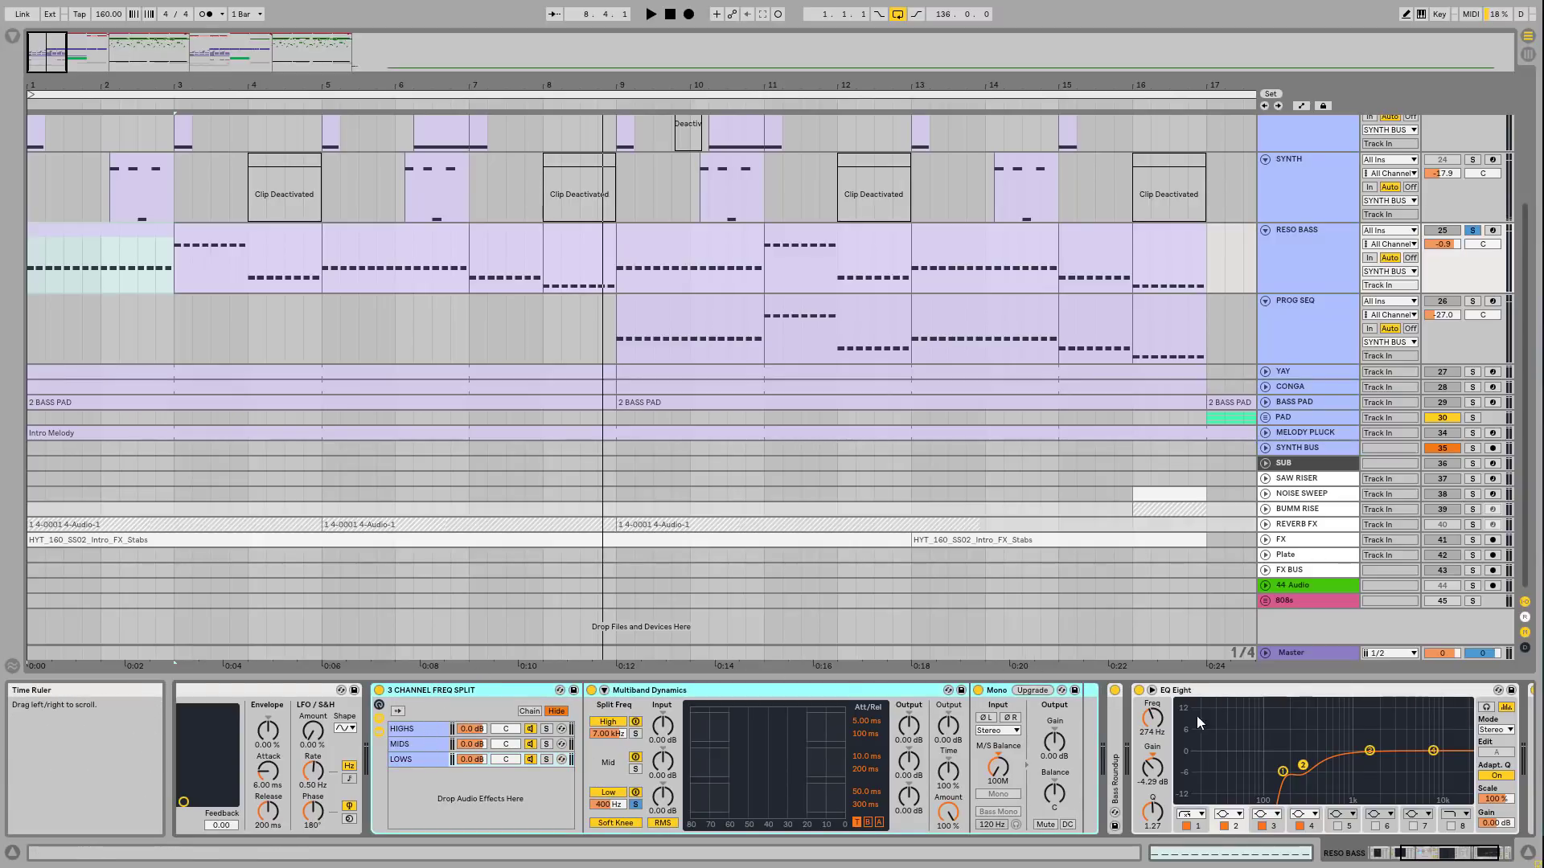
pyautogui.doubleClick(405, 692)
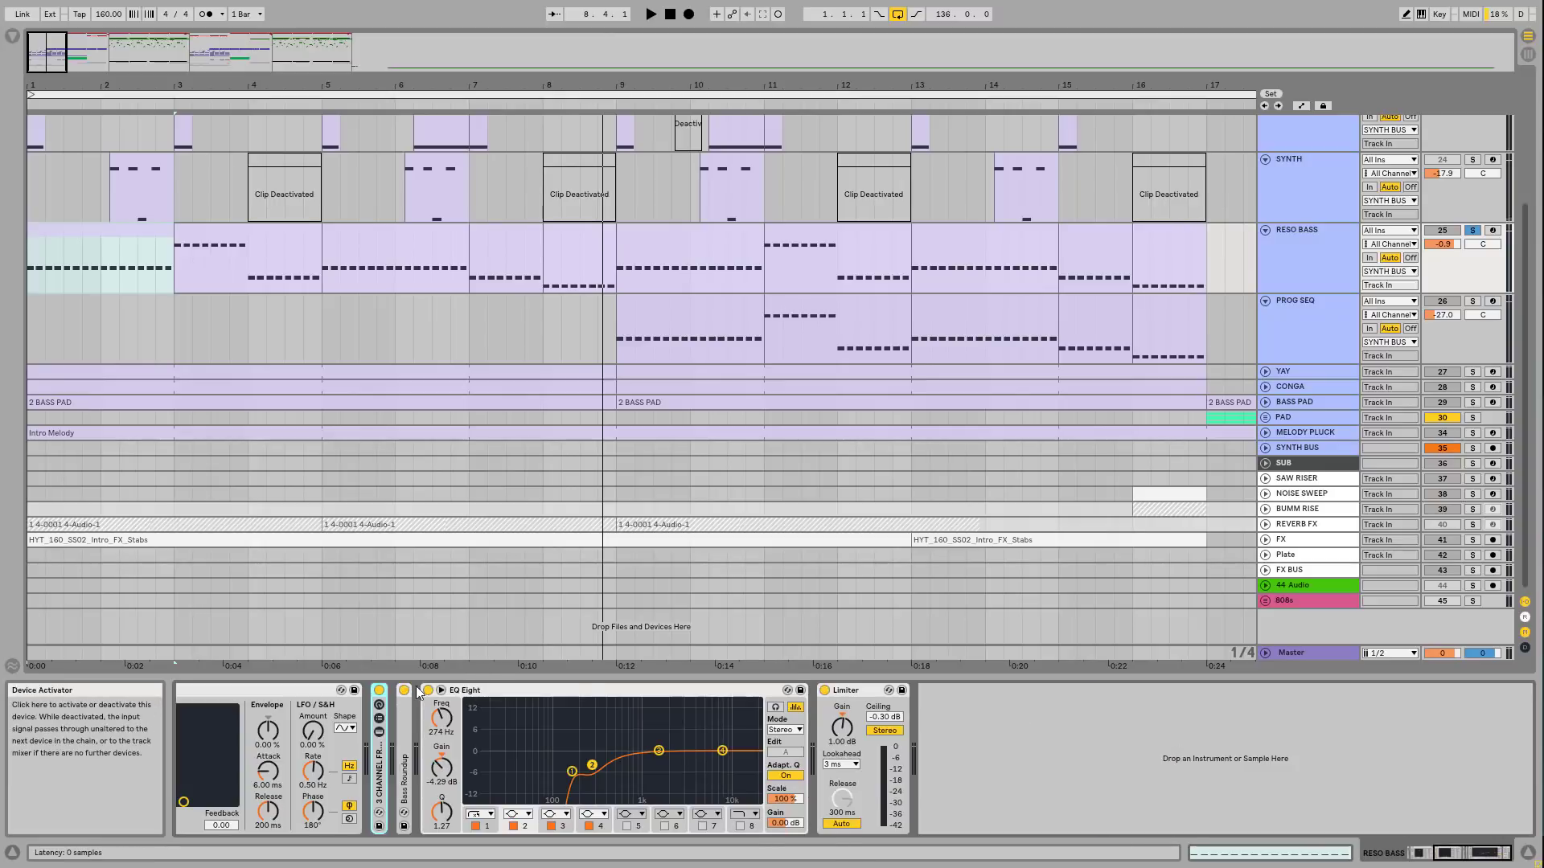
pyautogui.doubleClick(382, 762)
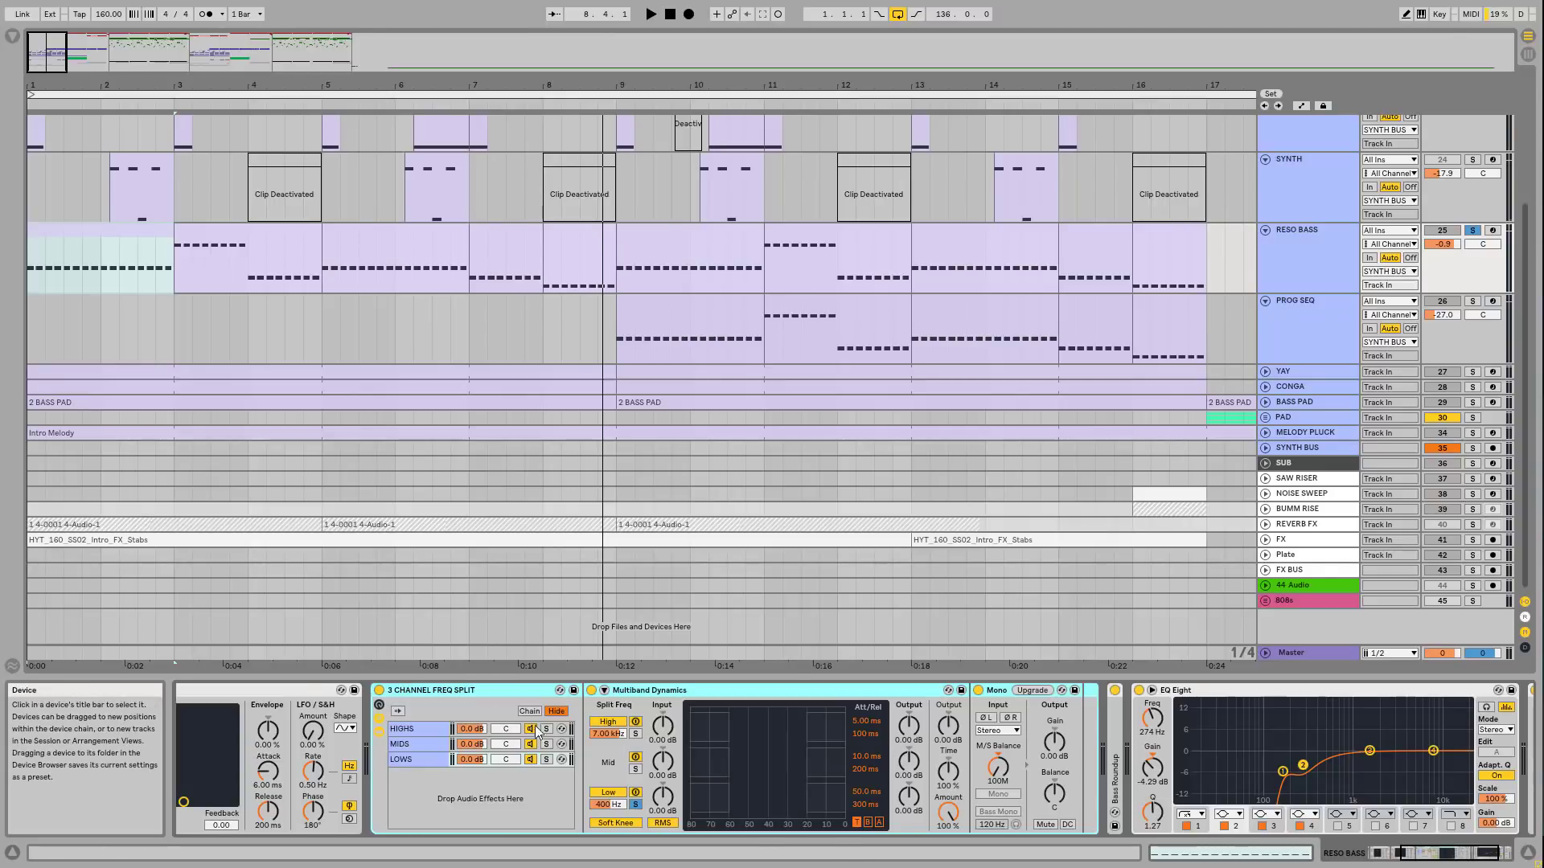
# Step: Inspect the MIDS chain's Simple Delay and nested Audio Effect Rack, checking the devices in both of the nested rack's chains
pyautogui.click(410, 746)
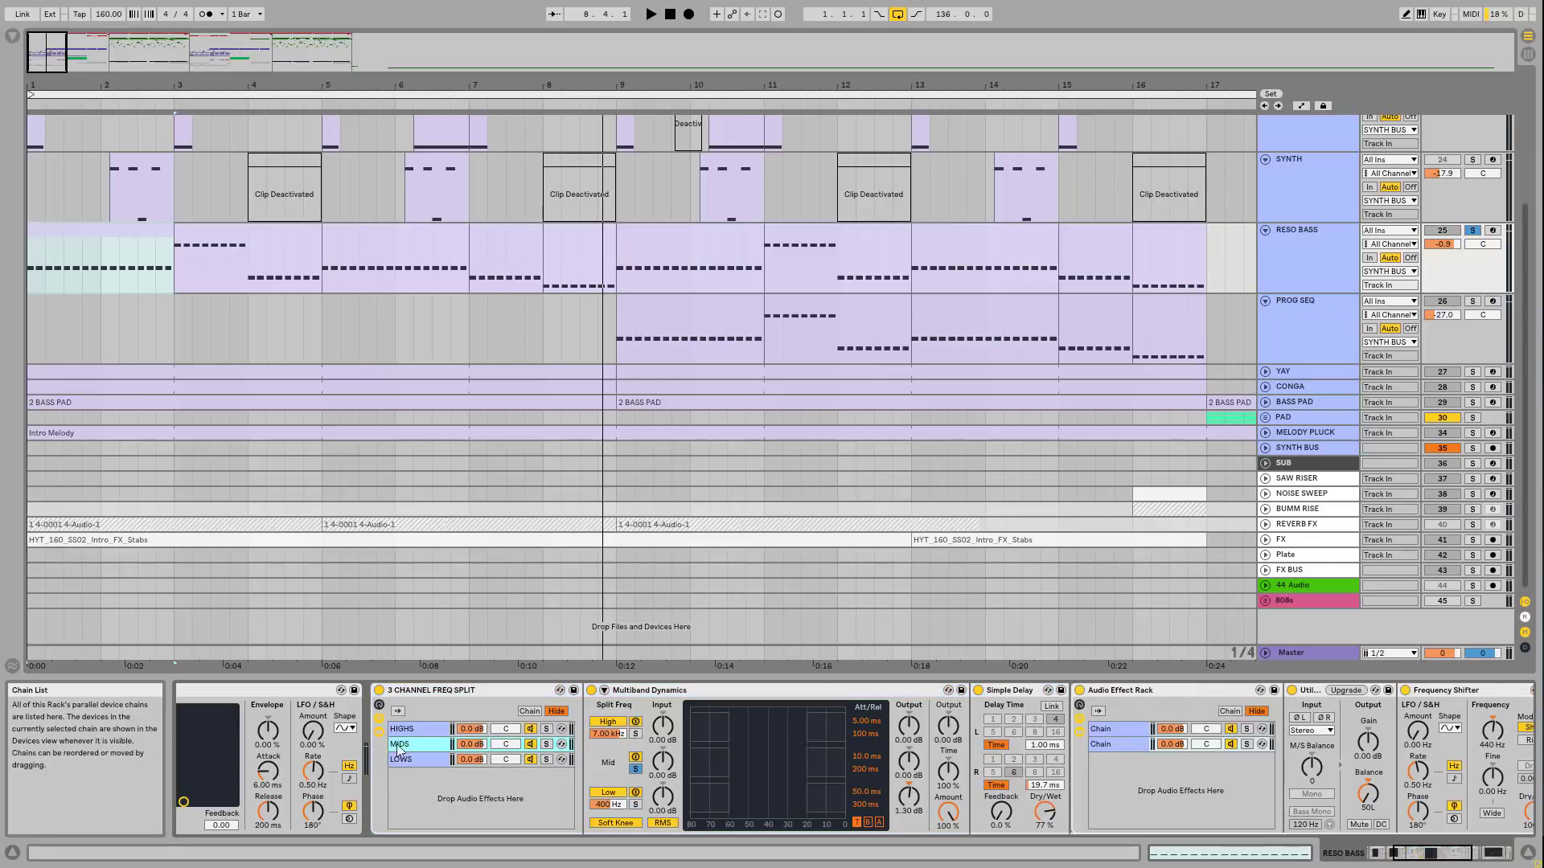
pyautogui.click(998, 692)
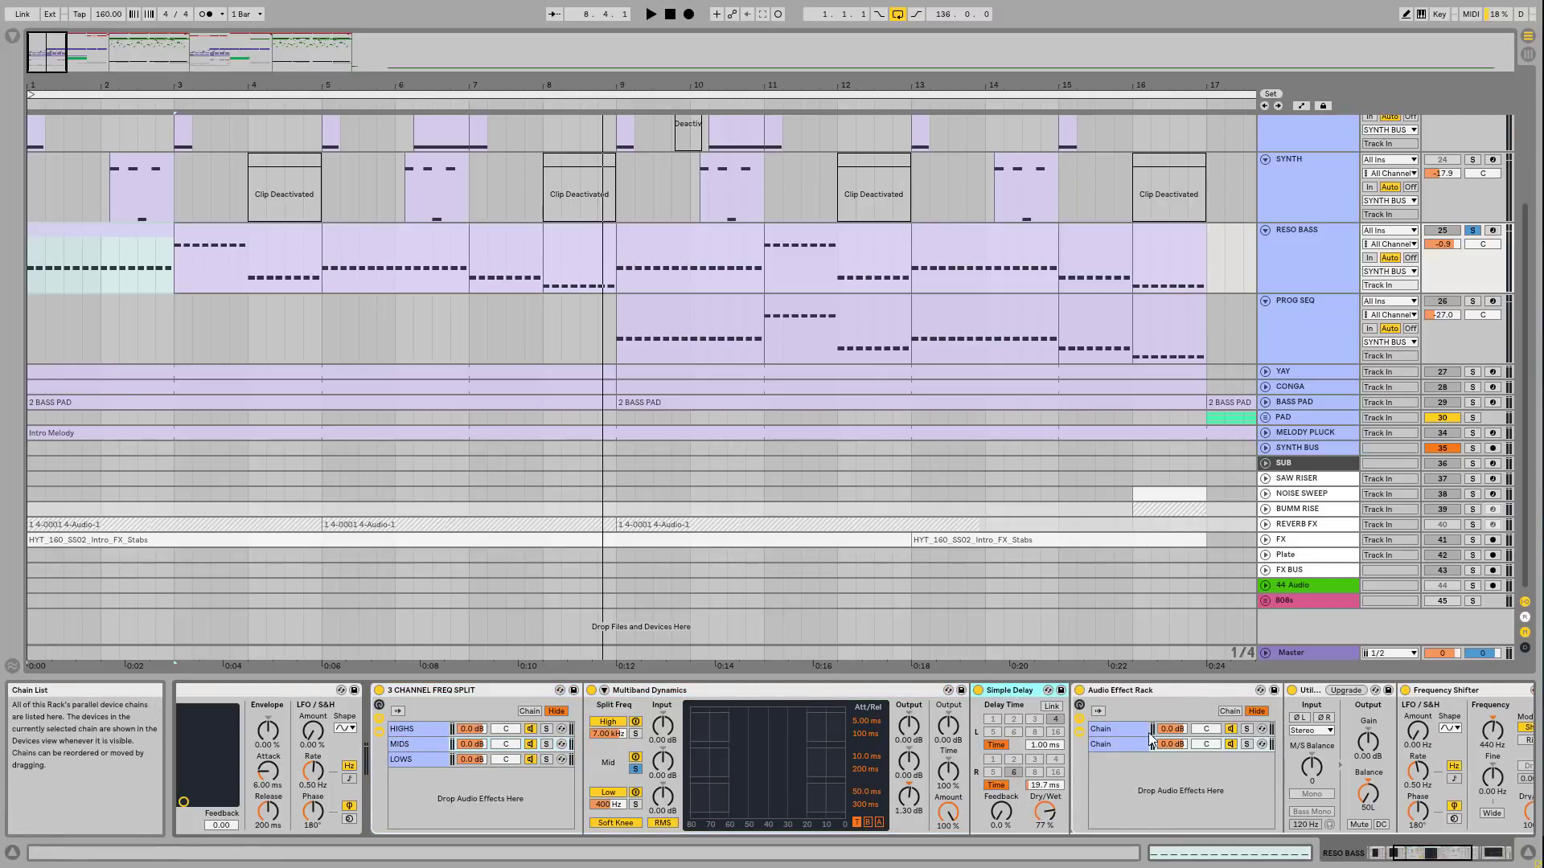
pyautogui.doubleClick(1180, 693)
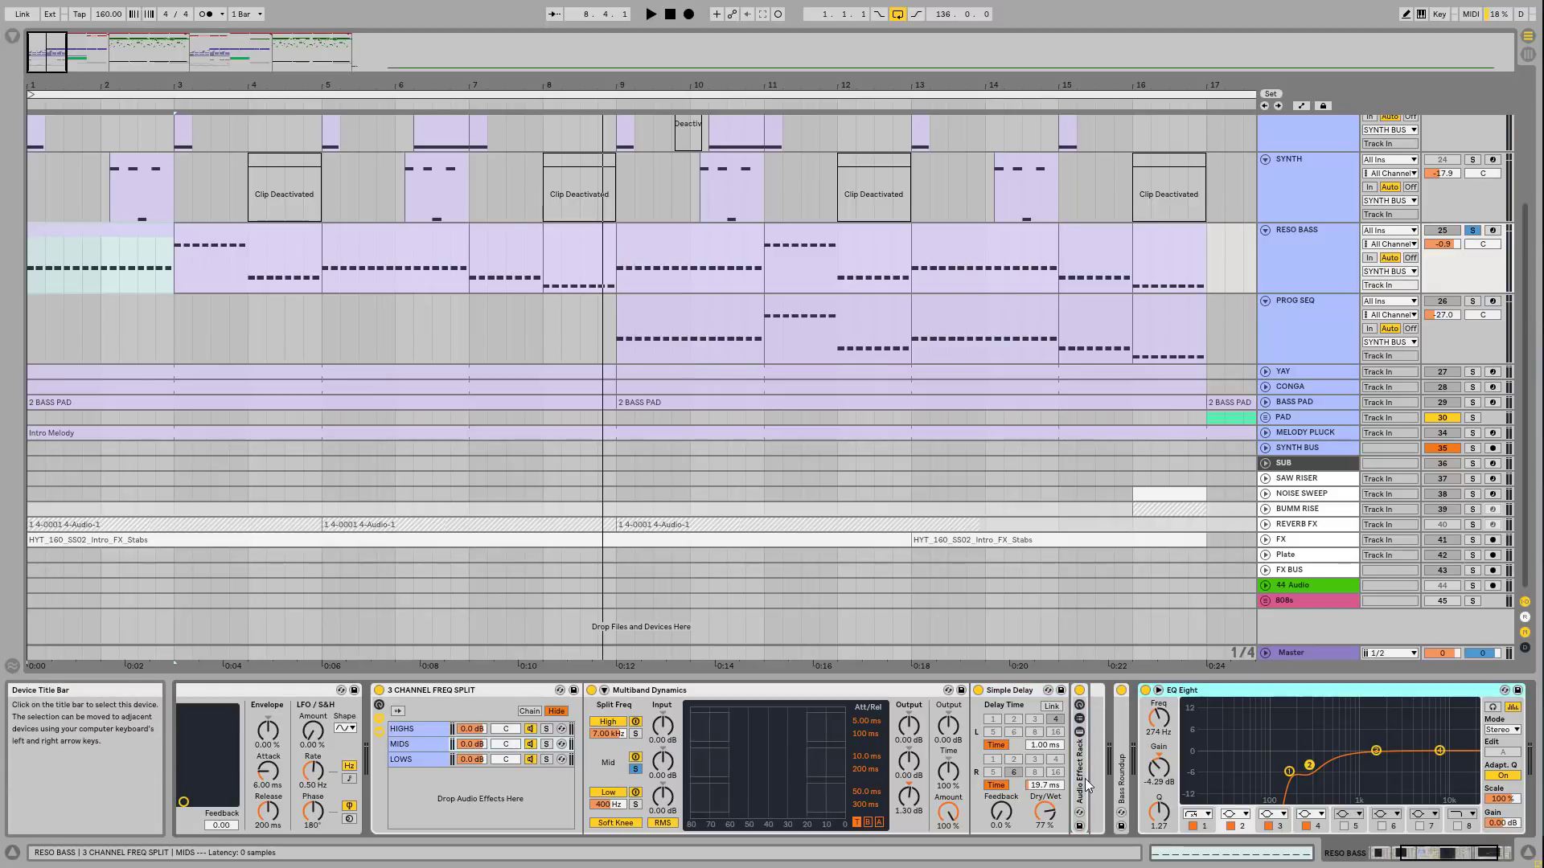
pyautogui.doubleClick(1084, 779)
pyautogui.hscroll(5, 1360, 801)
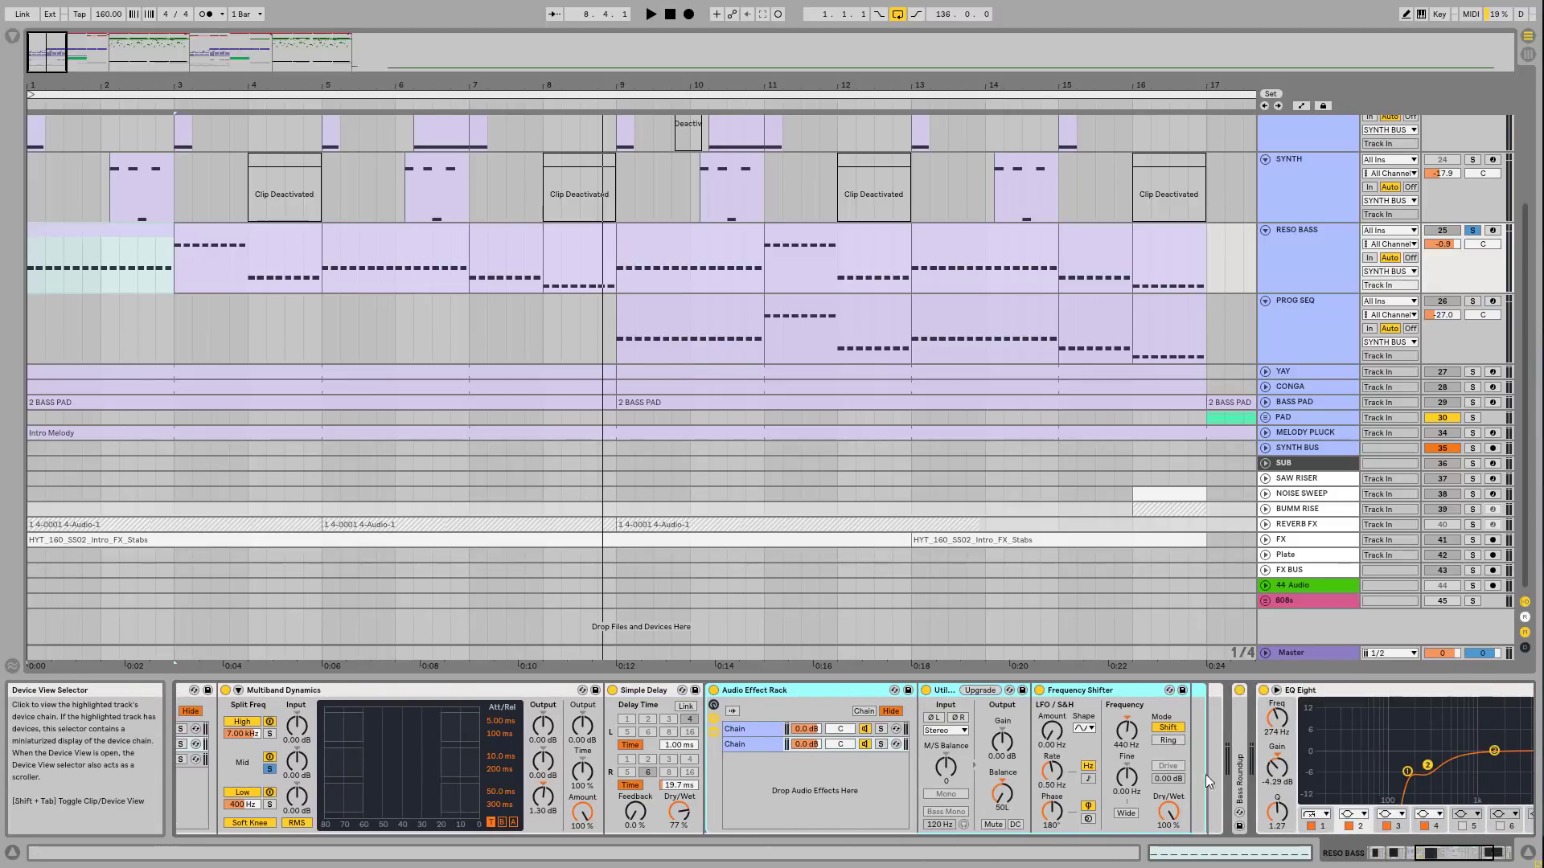
pyautogui.click(754, 730)
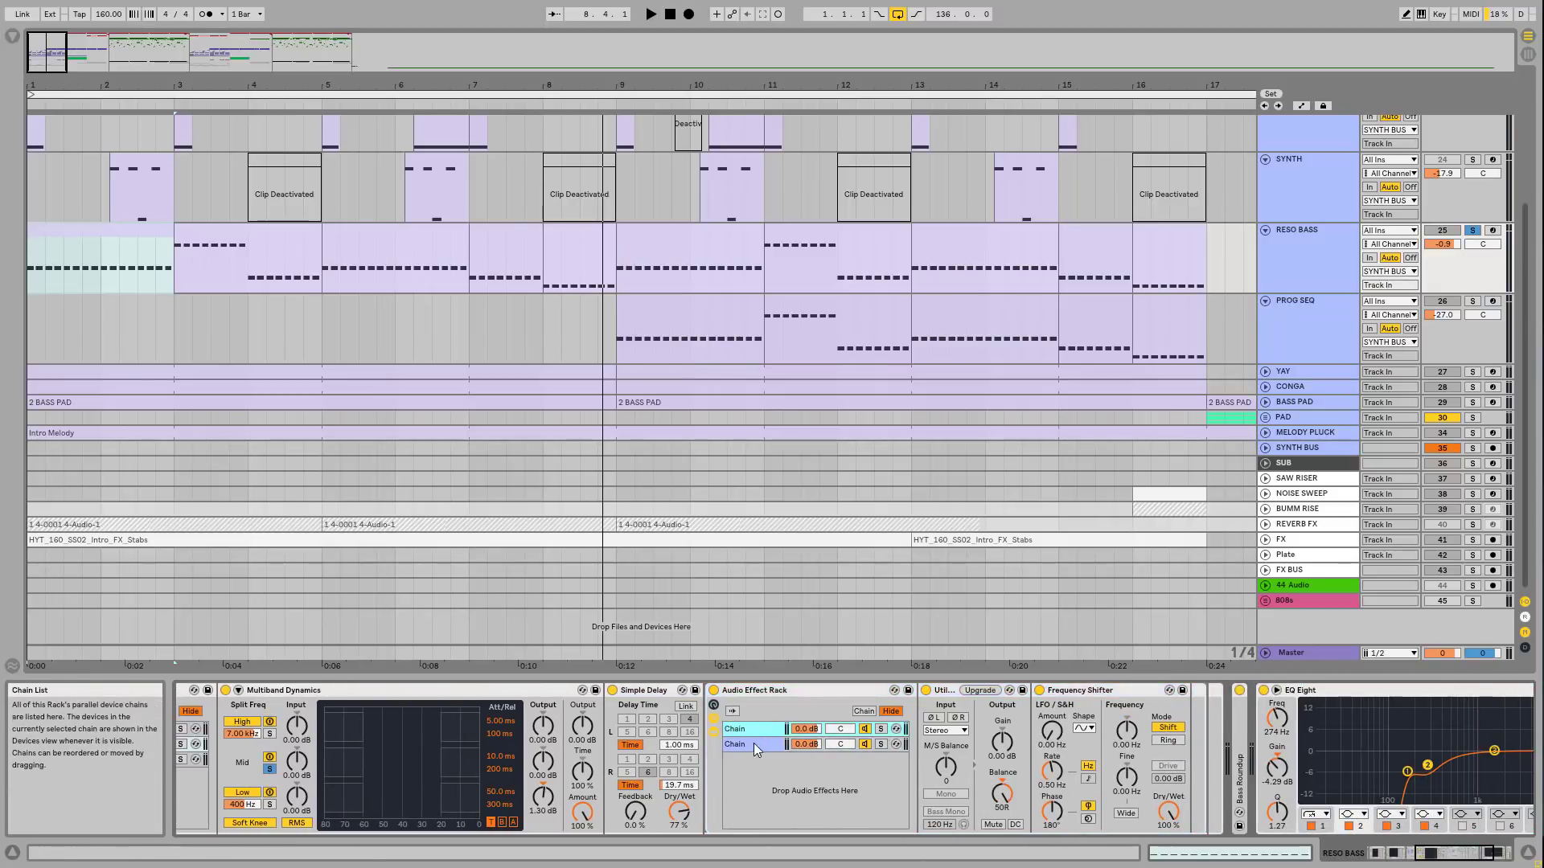
pyautogui.click(754, 745)
pyautogui.click(756, 730)
pyautogui.moveTo(1467, 851); pyautogui.dragTo(1453, 851)
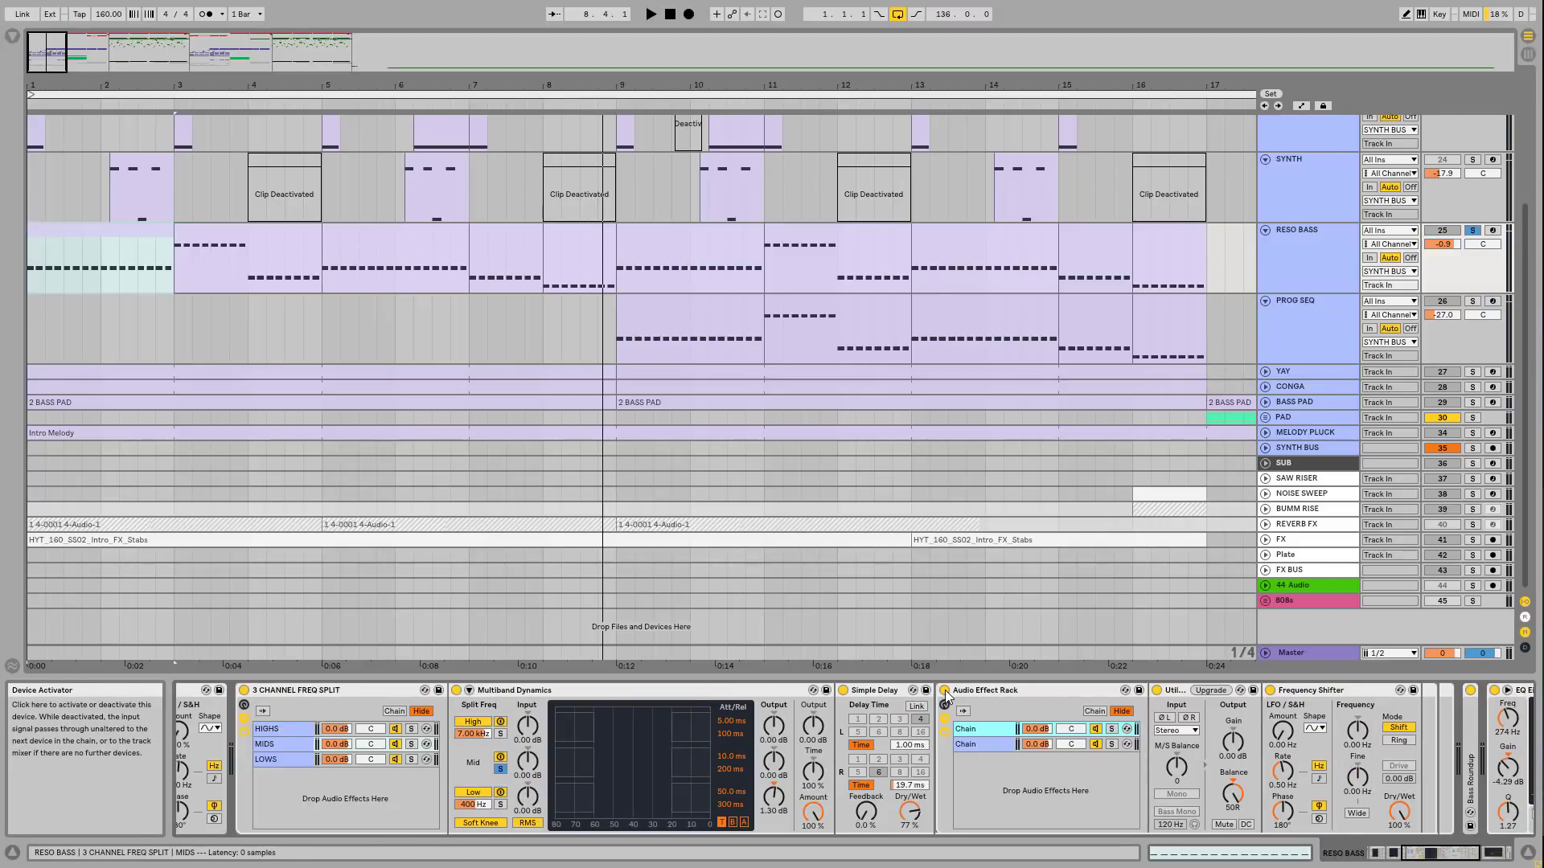
# Step: Play RESO BASS and compare its sound with the nested Audio Effect Rack in MIDS bypassed and reactivated
pyautogui.click(946, 693)
pyautogui.press('space')
pyautogui.press('space')
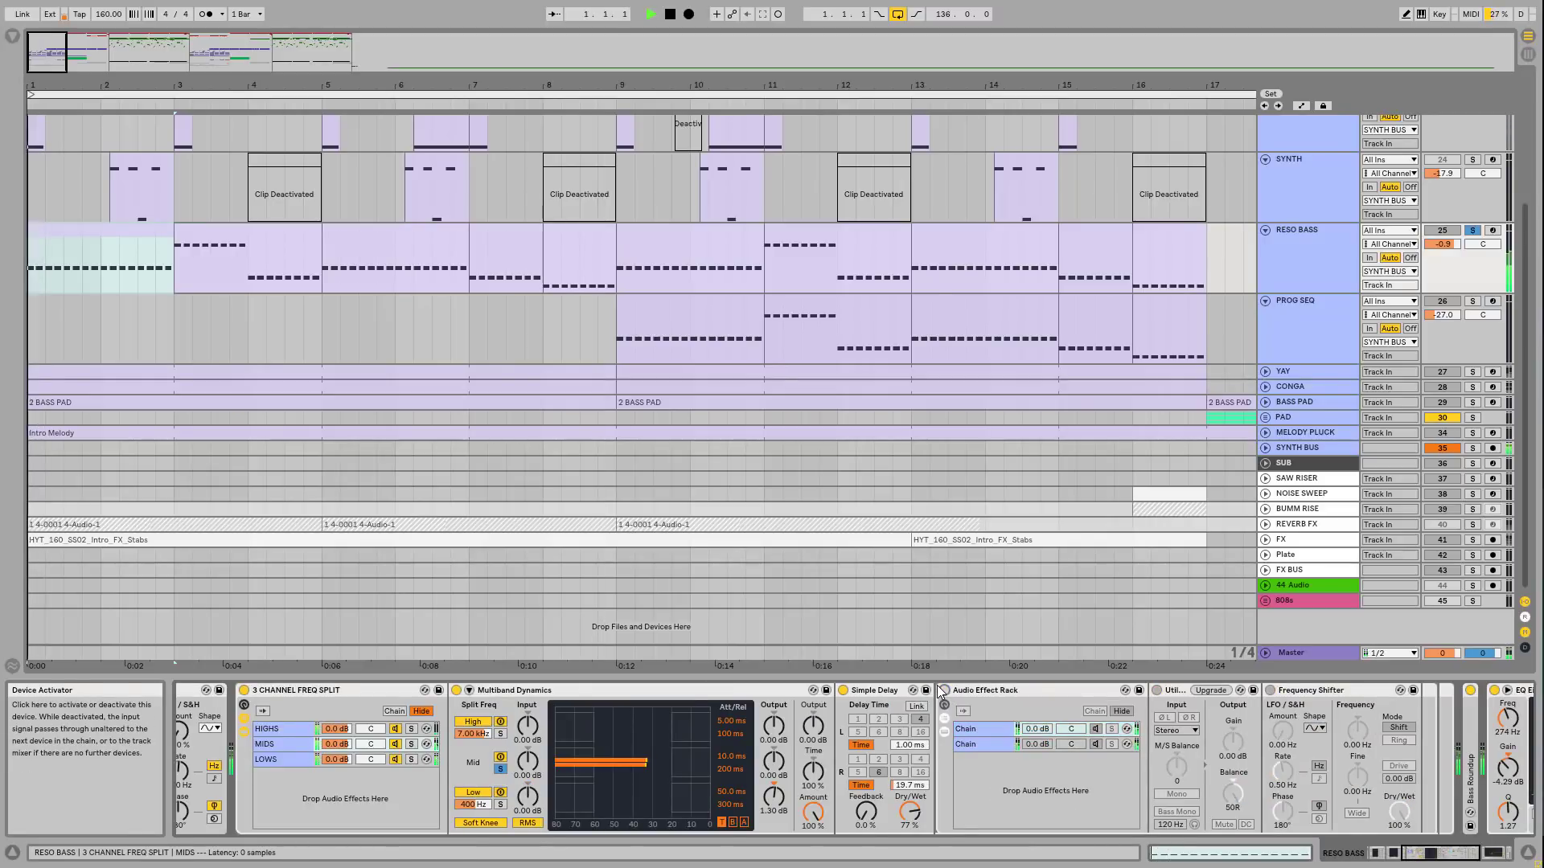
pyautogui.click(944, 692)
pyautogui.click(945, 691)
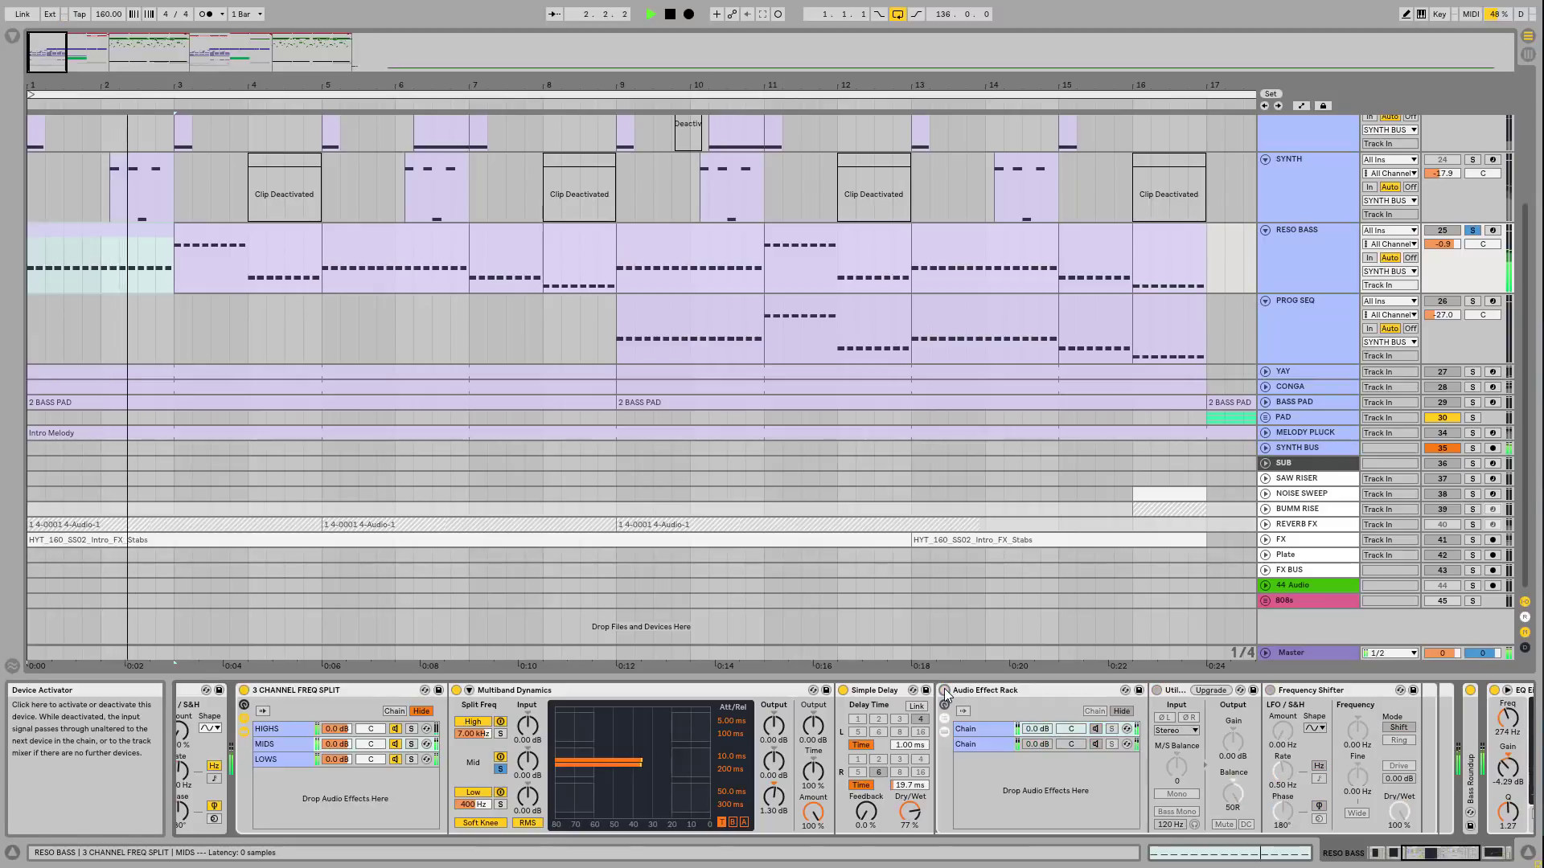
pyautogui.click(945, 692)
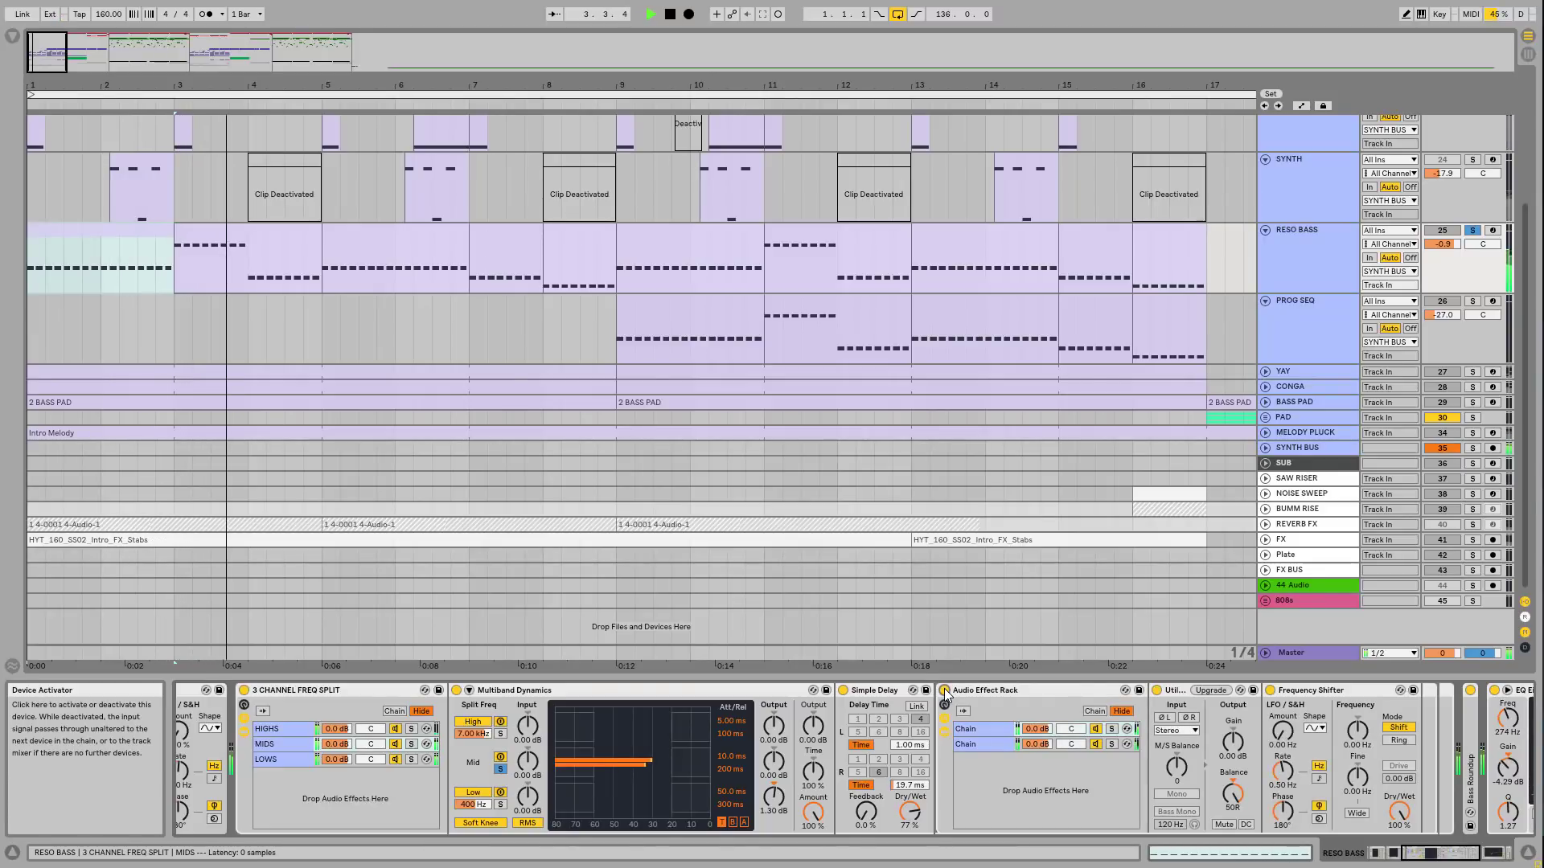
pyautogui.click(944, 691)
pyautogui.click(944, 691)
# Step: Examine the Utility balance and Frequency Shifter settings of the nested Audio Effect Rack's two chains during playback
pyautogui.click(980, 692)
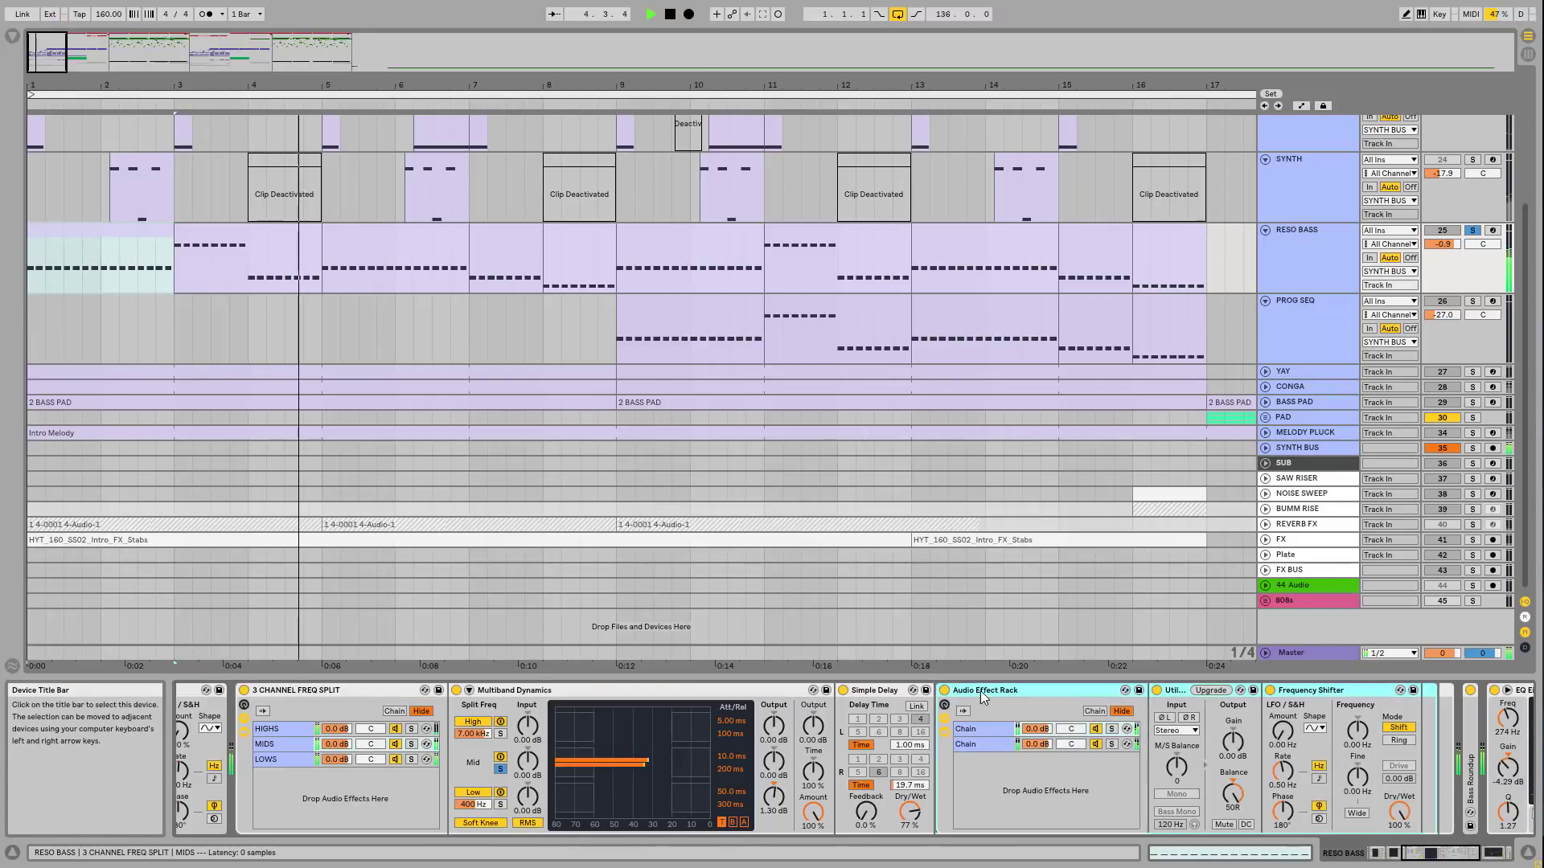
pyautogui.click(992, 746)
pyautogui.click(988, 730)
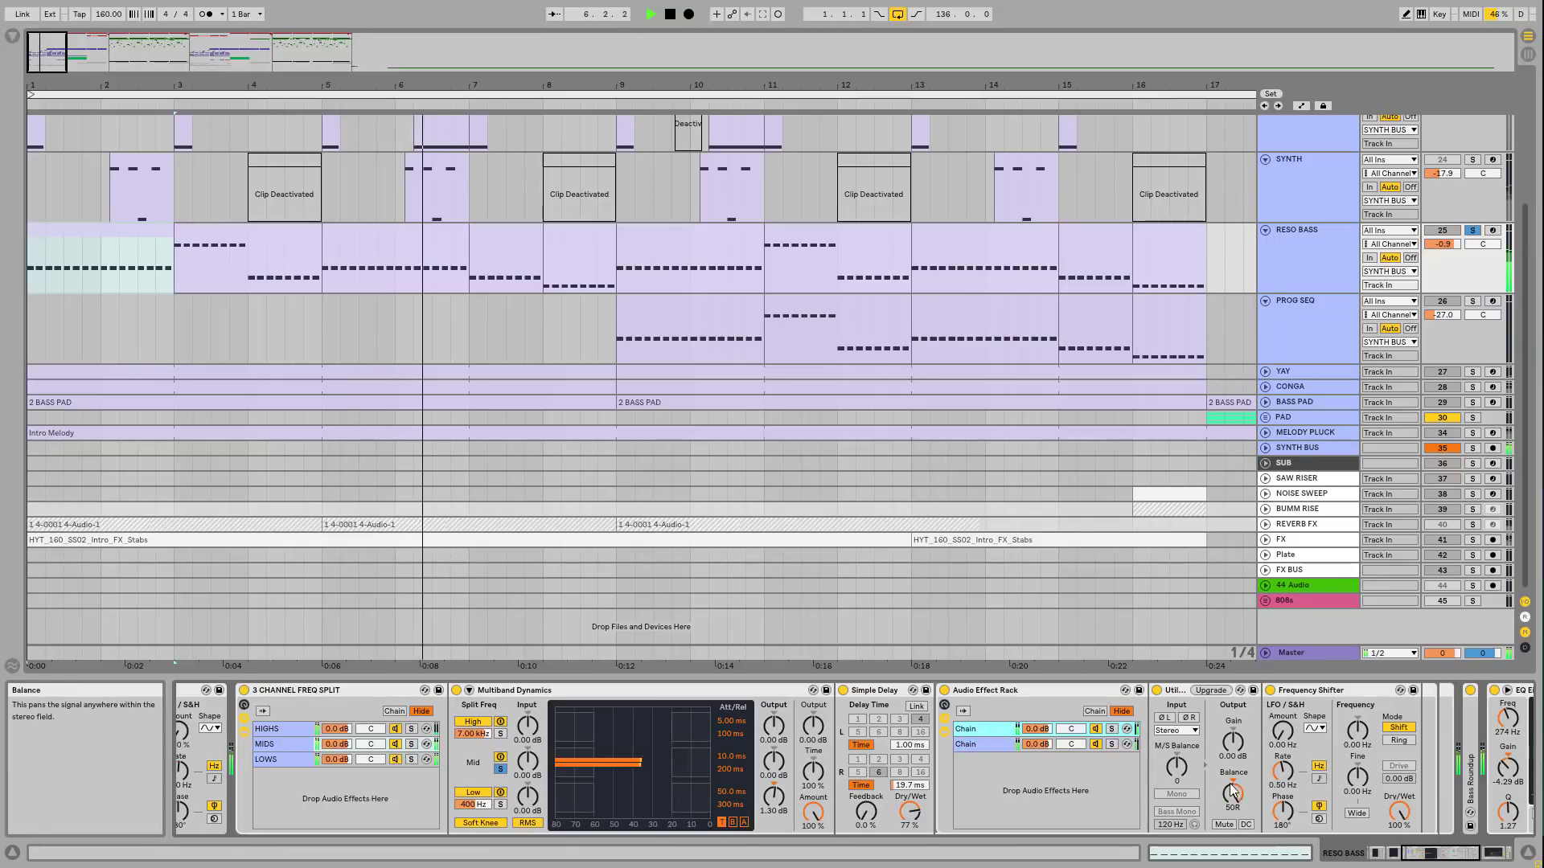
pyautogui.click(980, 744)
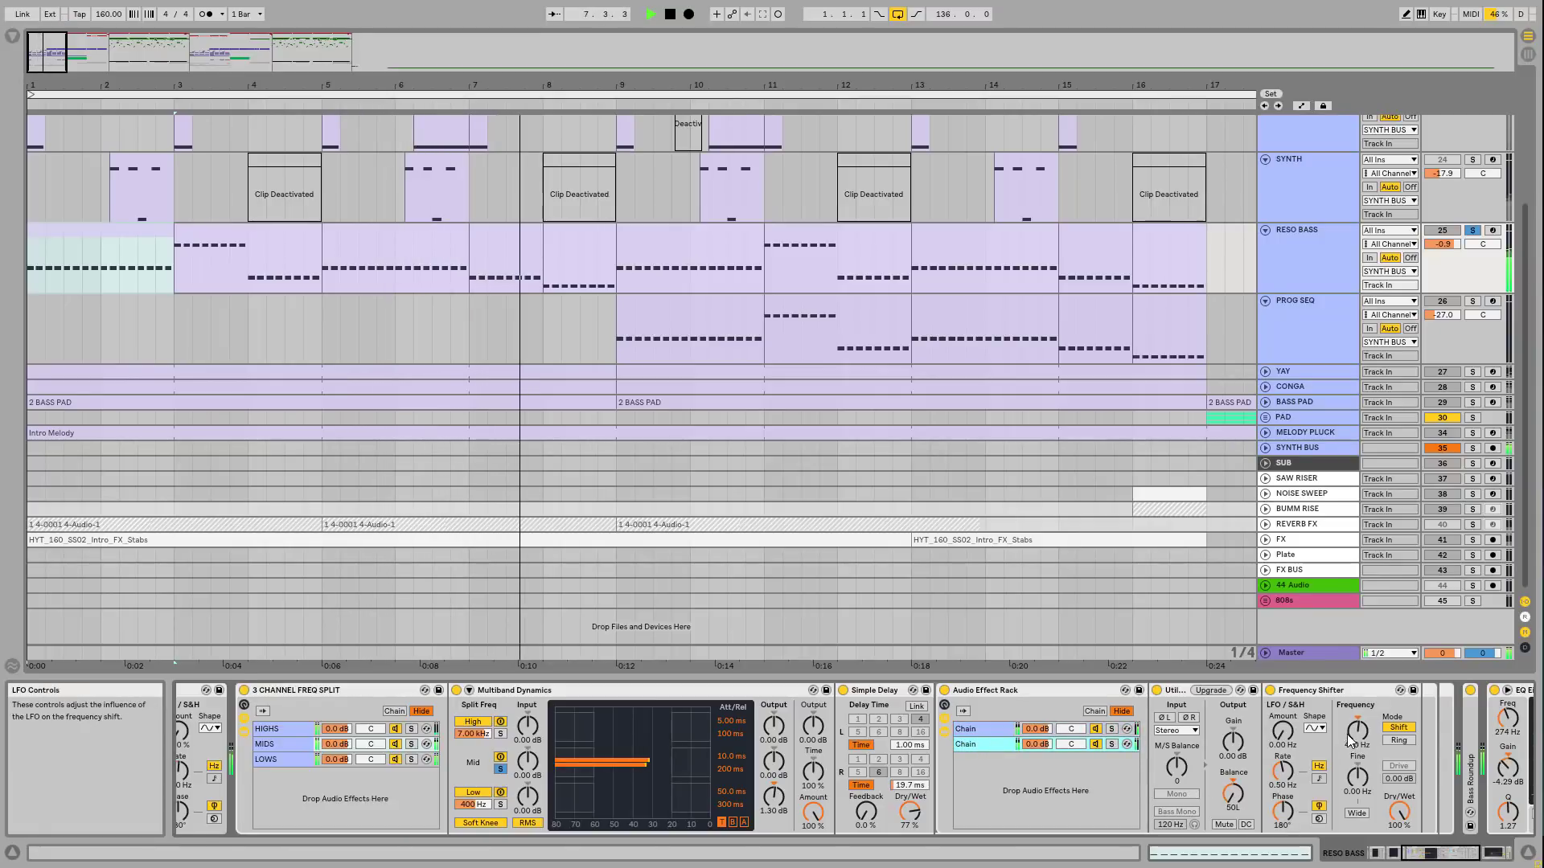
pyautogui.click(999, 730)
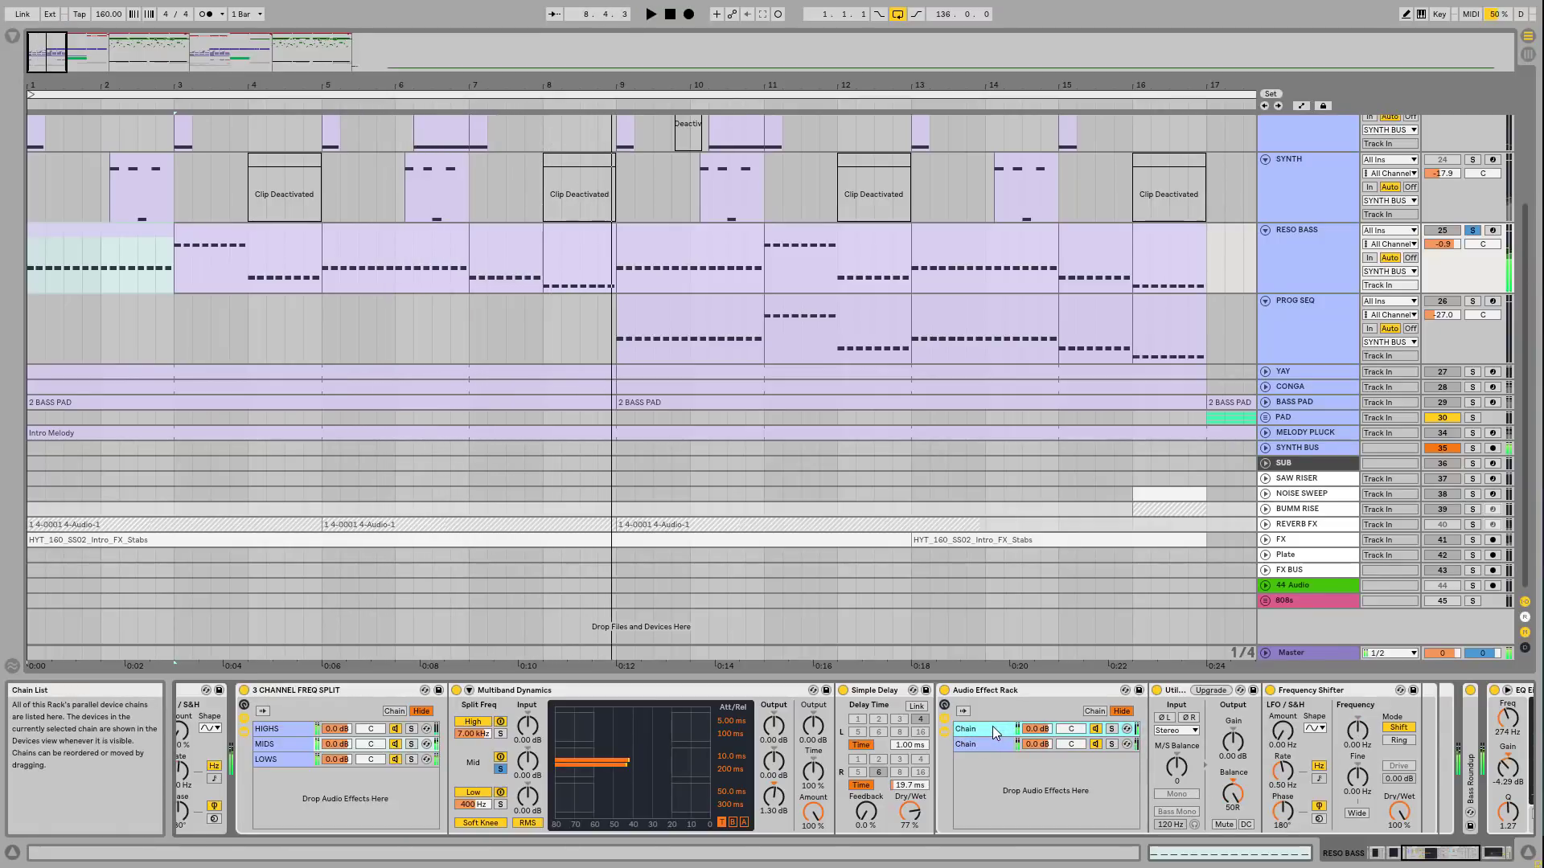
# Step: Fold the RESO BASS track's Flanger, Phaser, 3 CHANNEL FREQ SPLIT and EQ Eight devices
pyautogui.moveTo(1438, 854); pyautogui.dragTo(1401, 853)
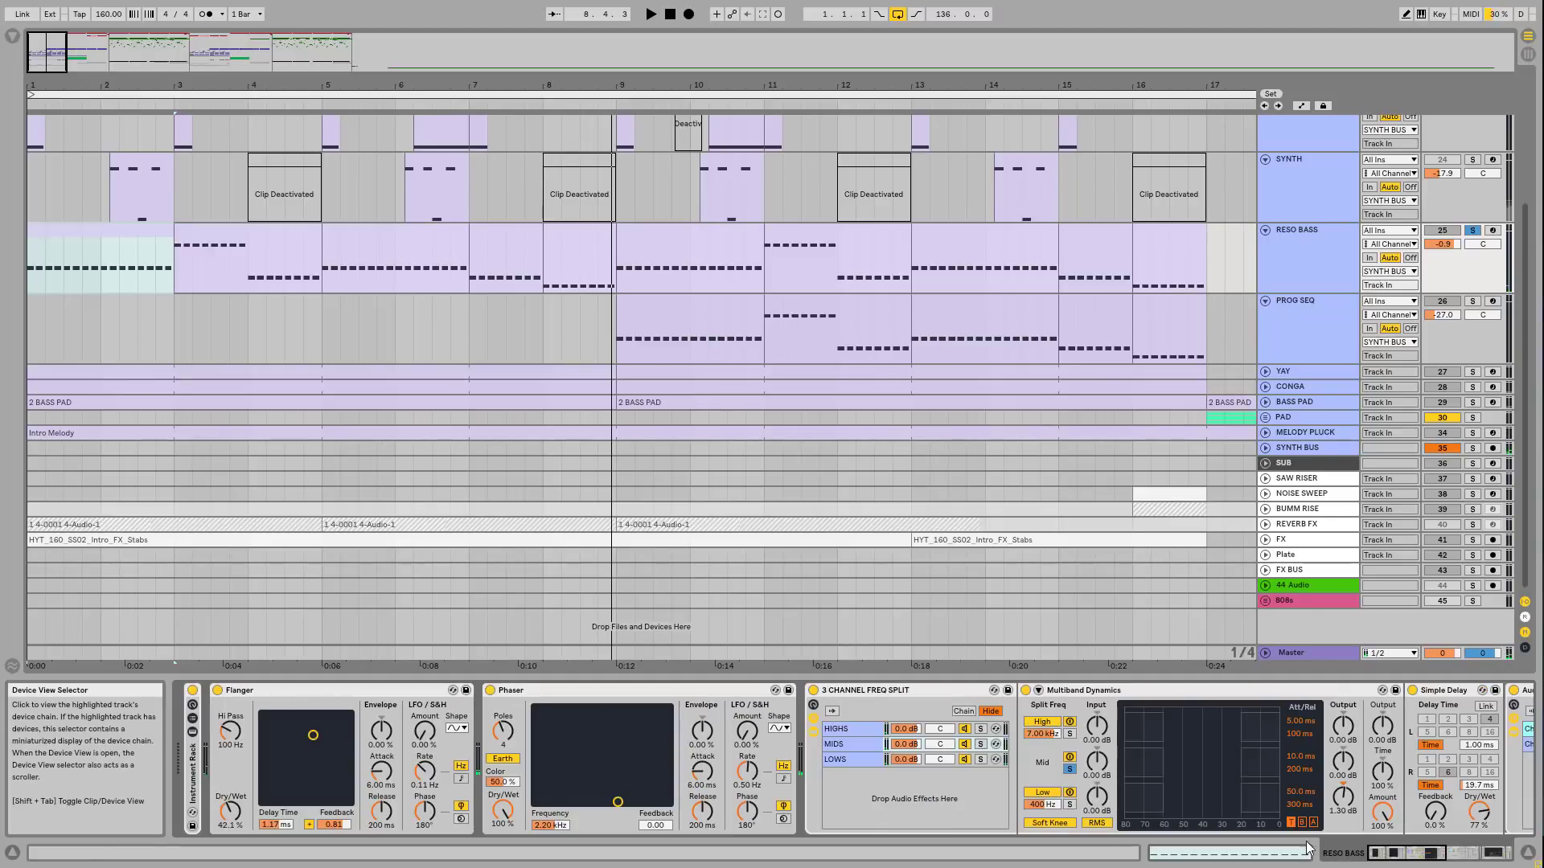
pyautogui.doubleClick(335, 693)
pyautogui.doubleClick(340, 692)
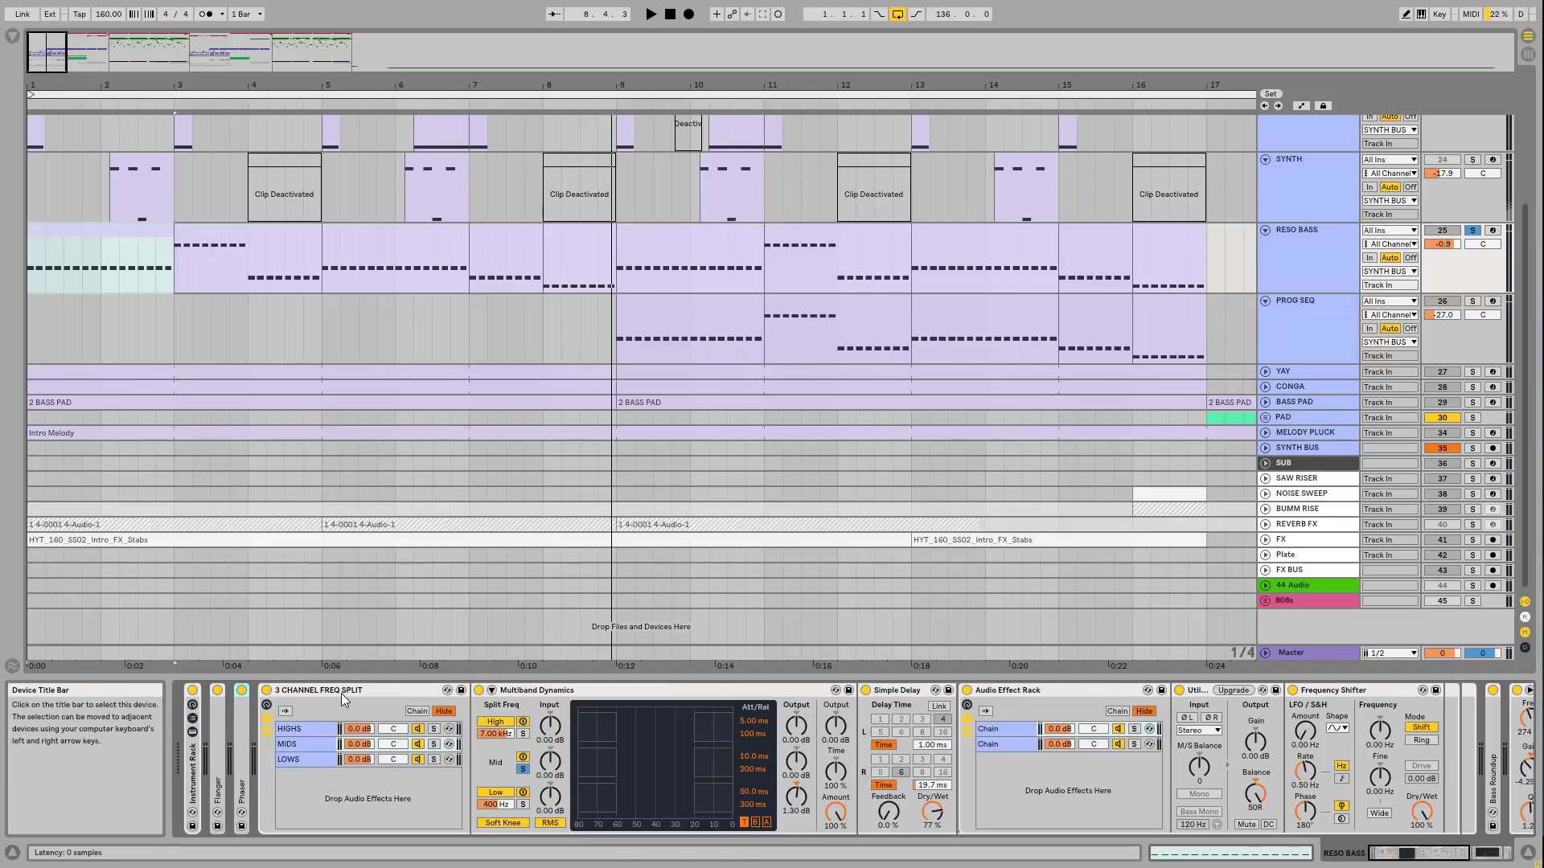
pyautogui.doubleClick(341, 693)
pyautogui.doubleClick(346, 691)
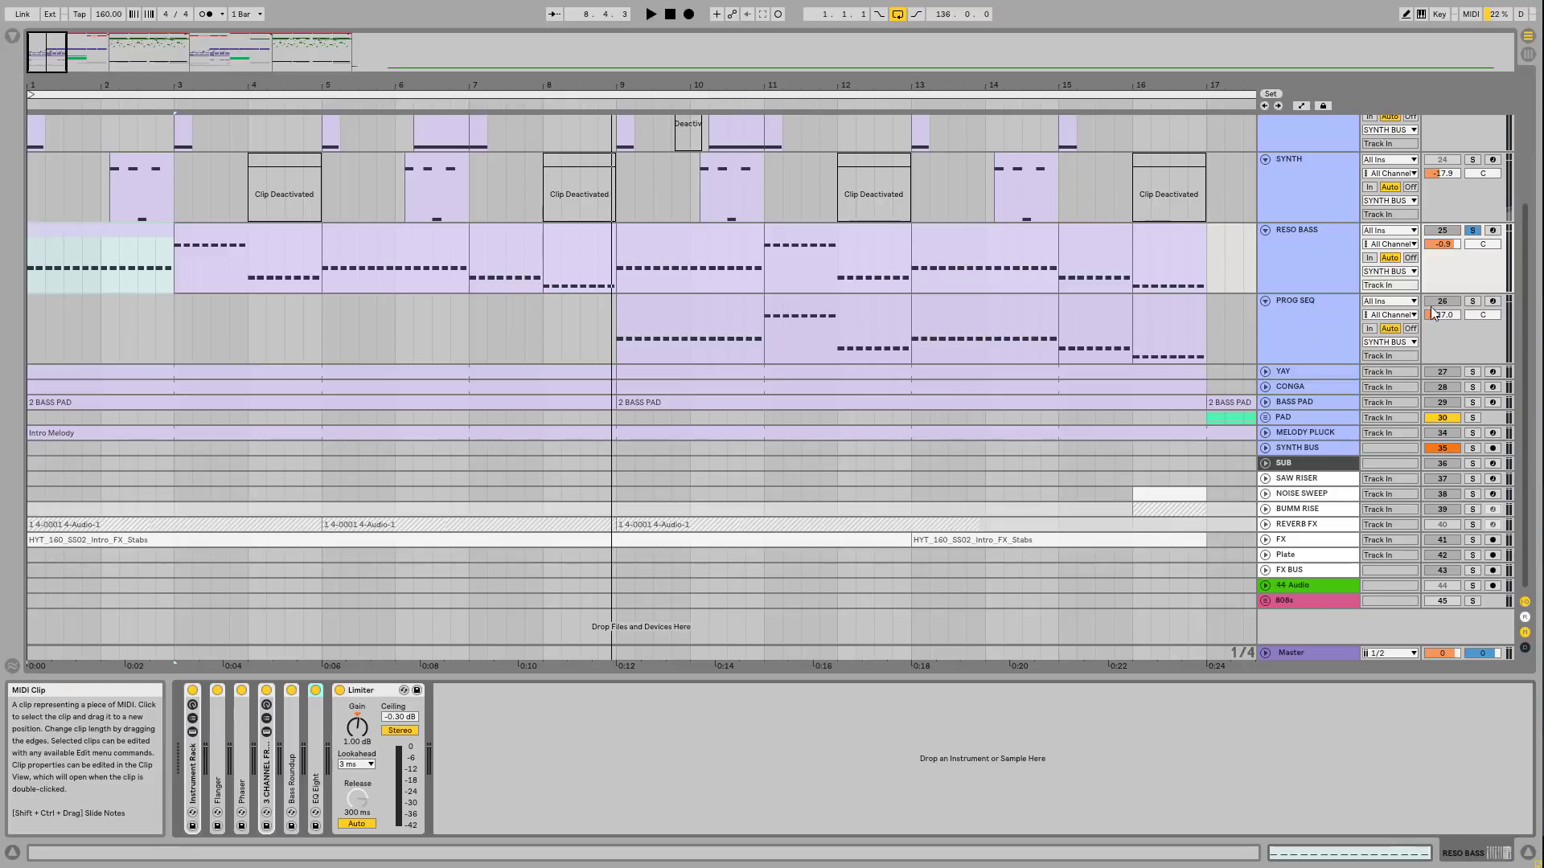
# Step: Solo PROG SEQ with its clip at bar 9 selected and examine its Operator and Chorus devices
pyautogui.click(1473, 300)
pyautogui.click(1318, 306)
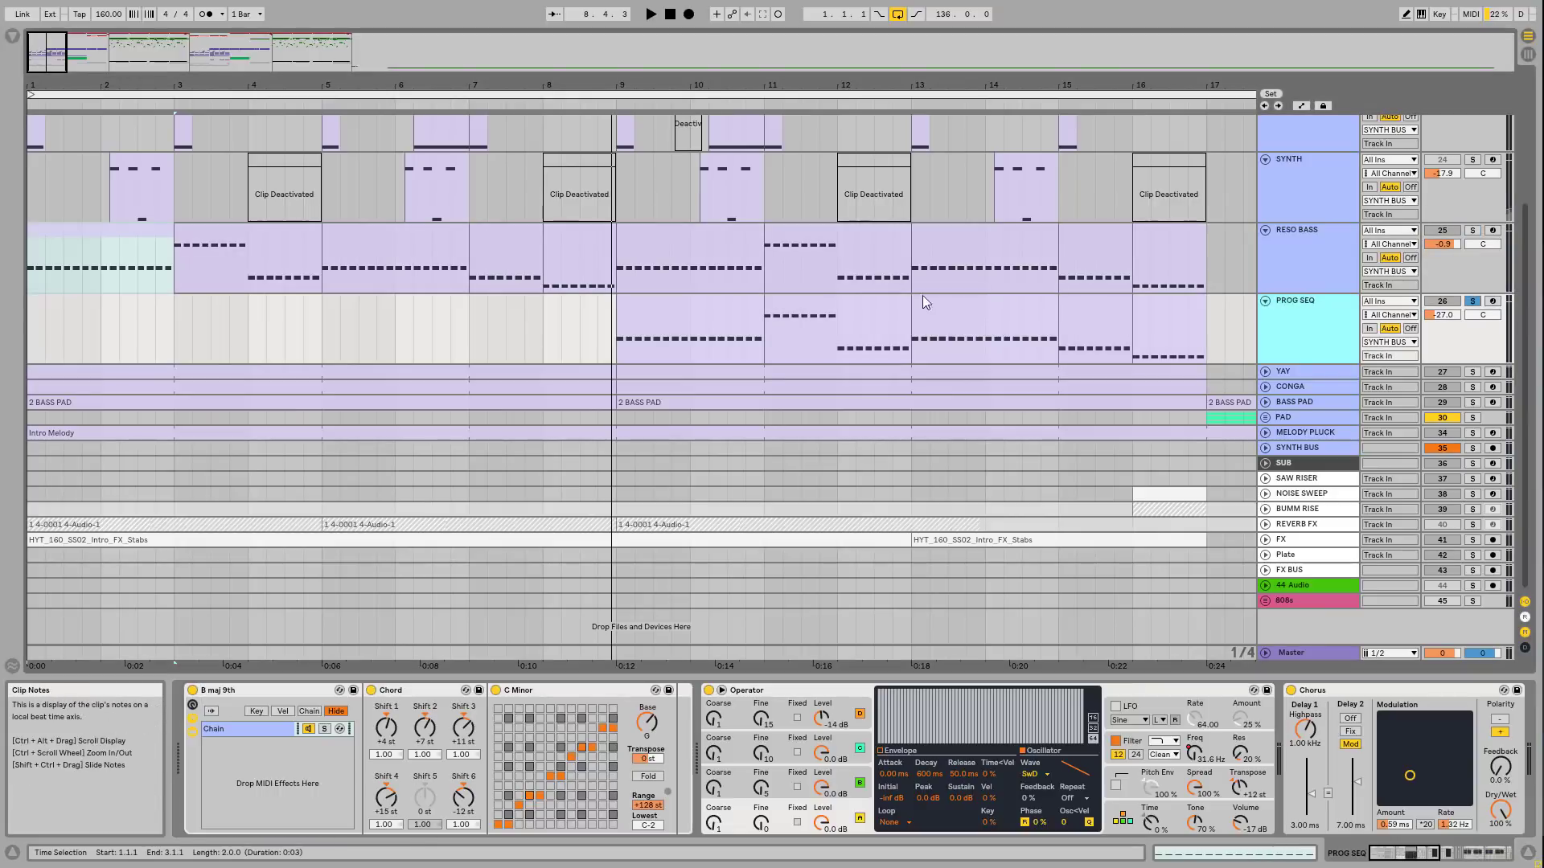
pyautogui.click(688, 306)
pyautogui.press('+')
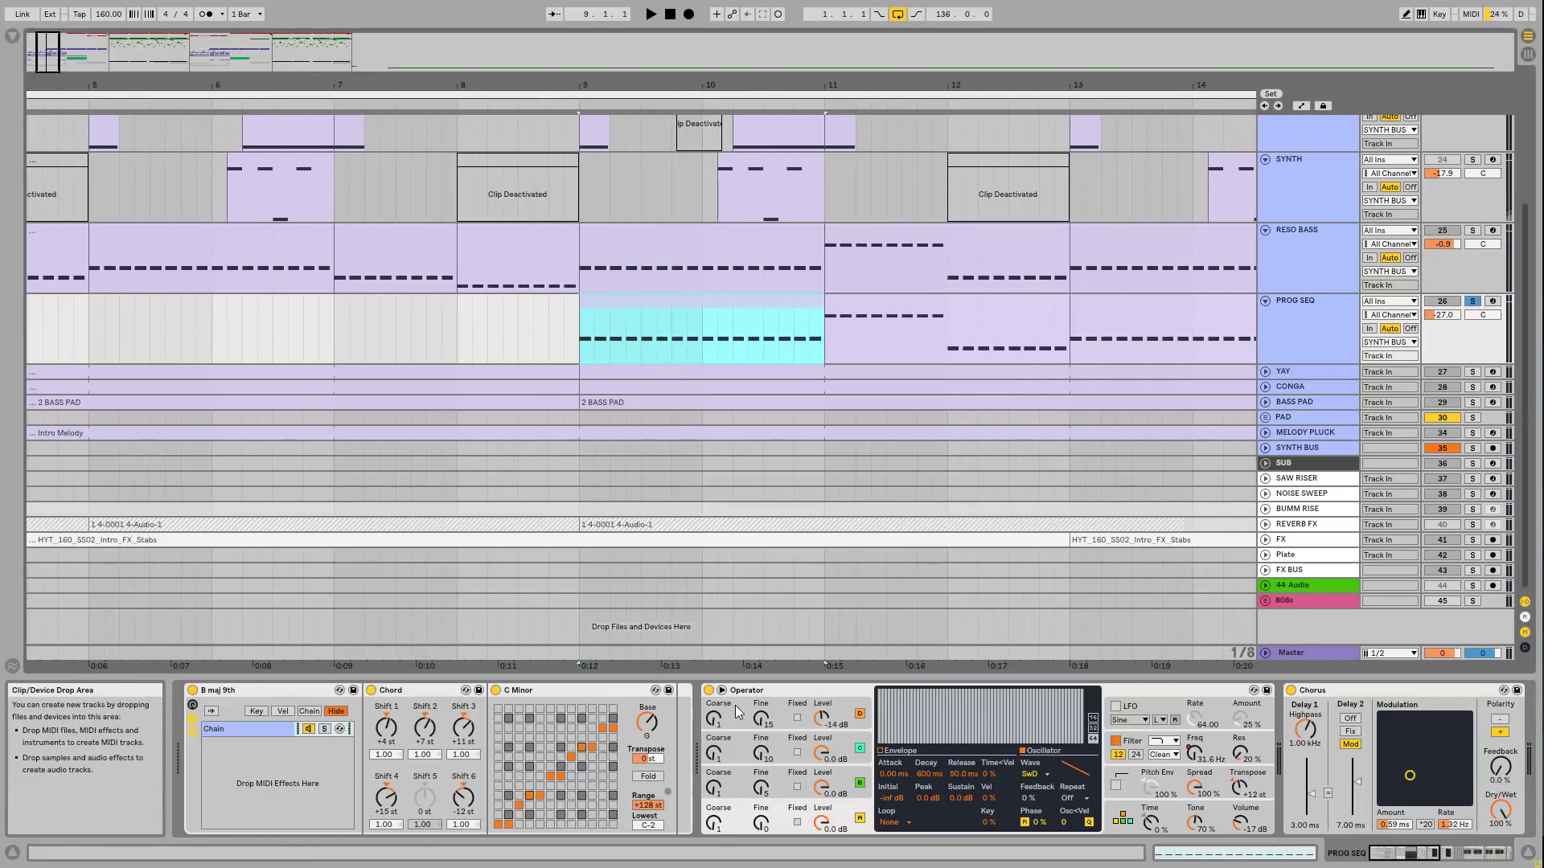
pyautogui.click(735, 706)
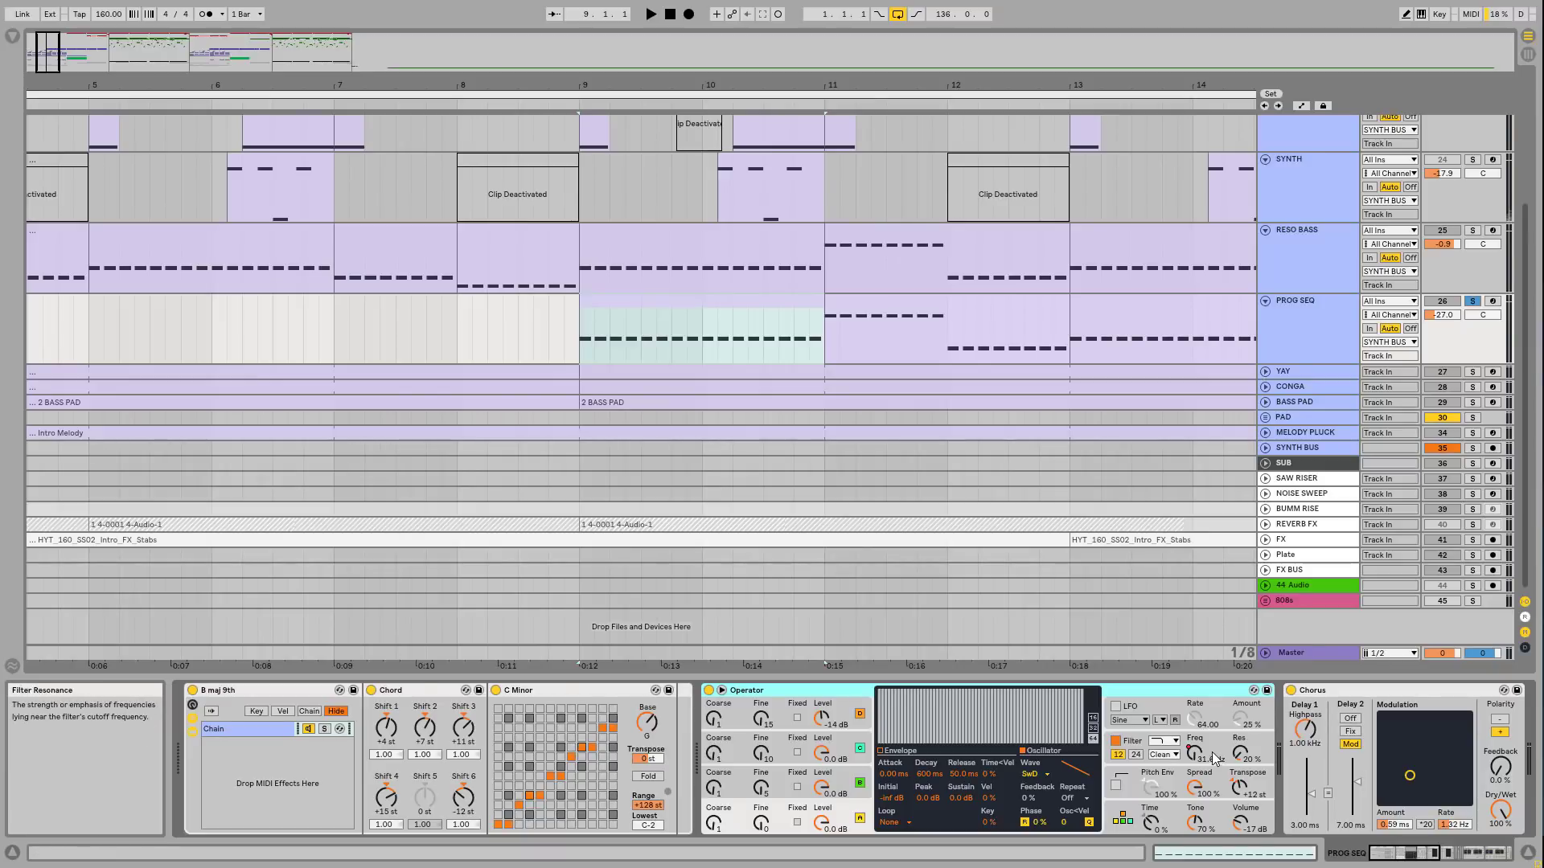
pyautogui.moveTo(1419, 854); pyautogui.dragTo(1433, 853)
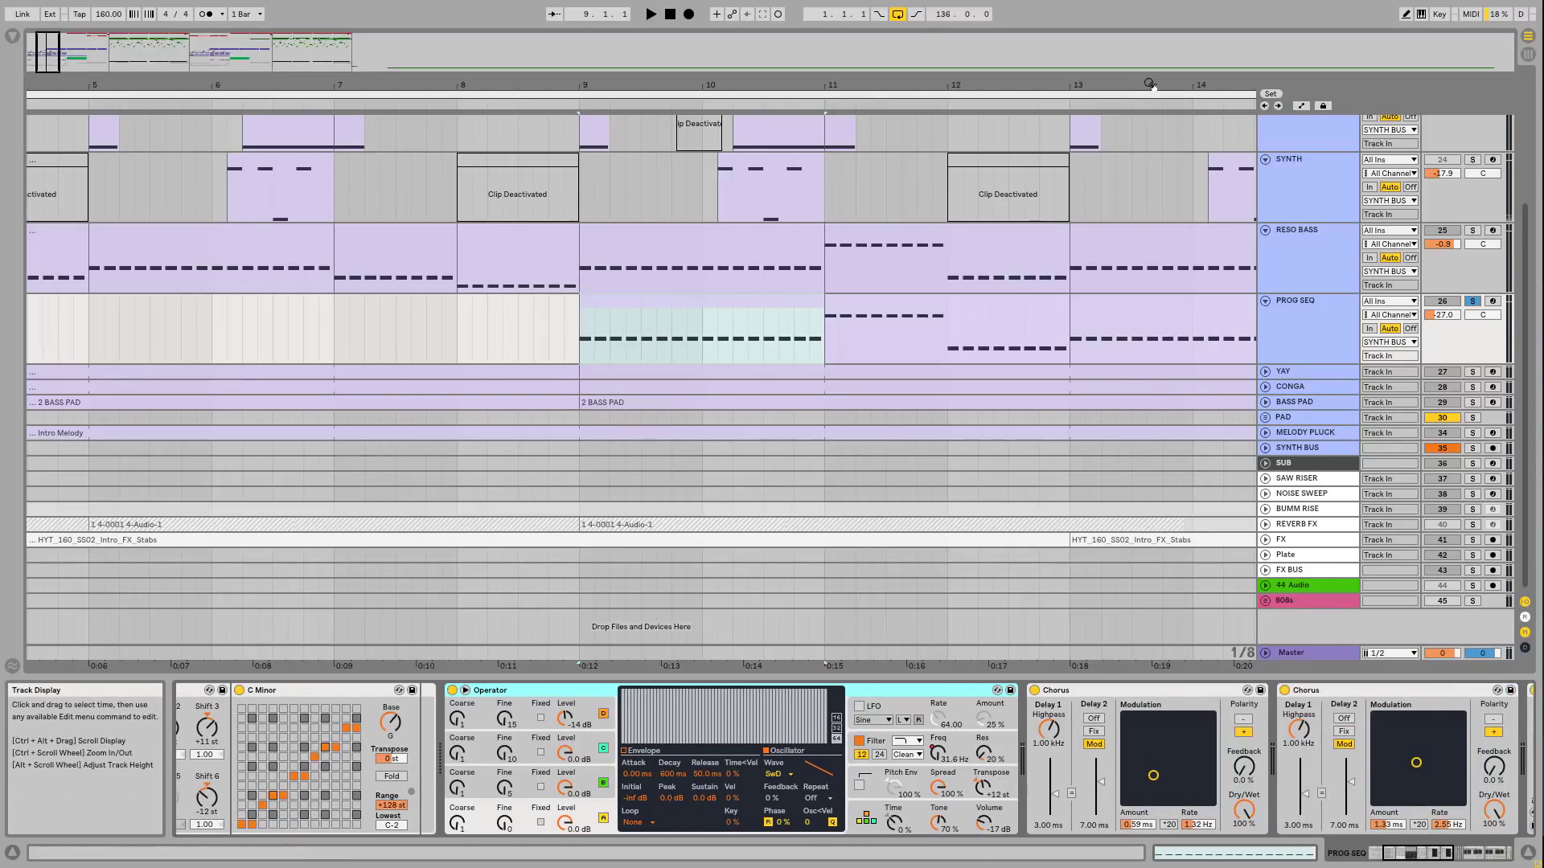
# Step: Play the soloed PROG SEQ from its clip at bar 15, and stop playback around bar 17
pyautogui.moveTo(1151, 84); pyautogui.dragTo(760, 56)
pyautogui.click(842, 308)
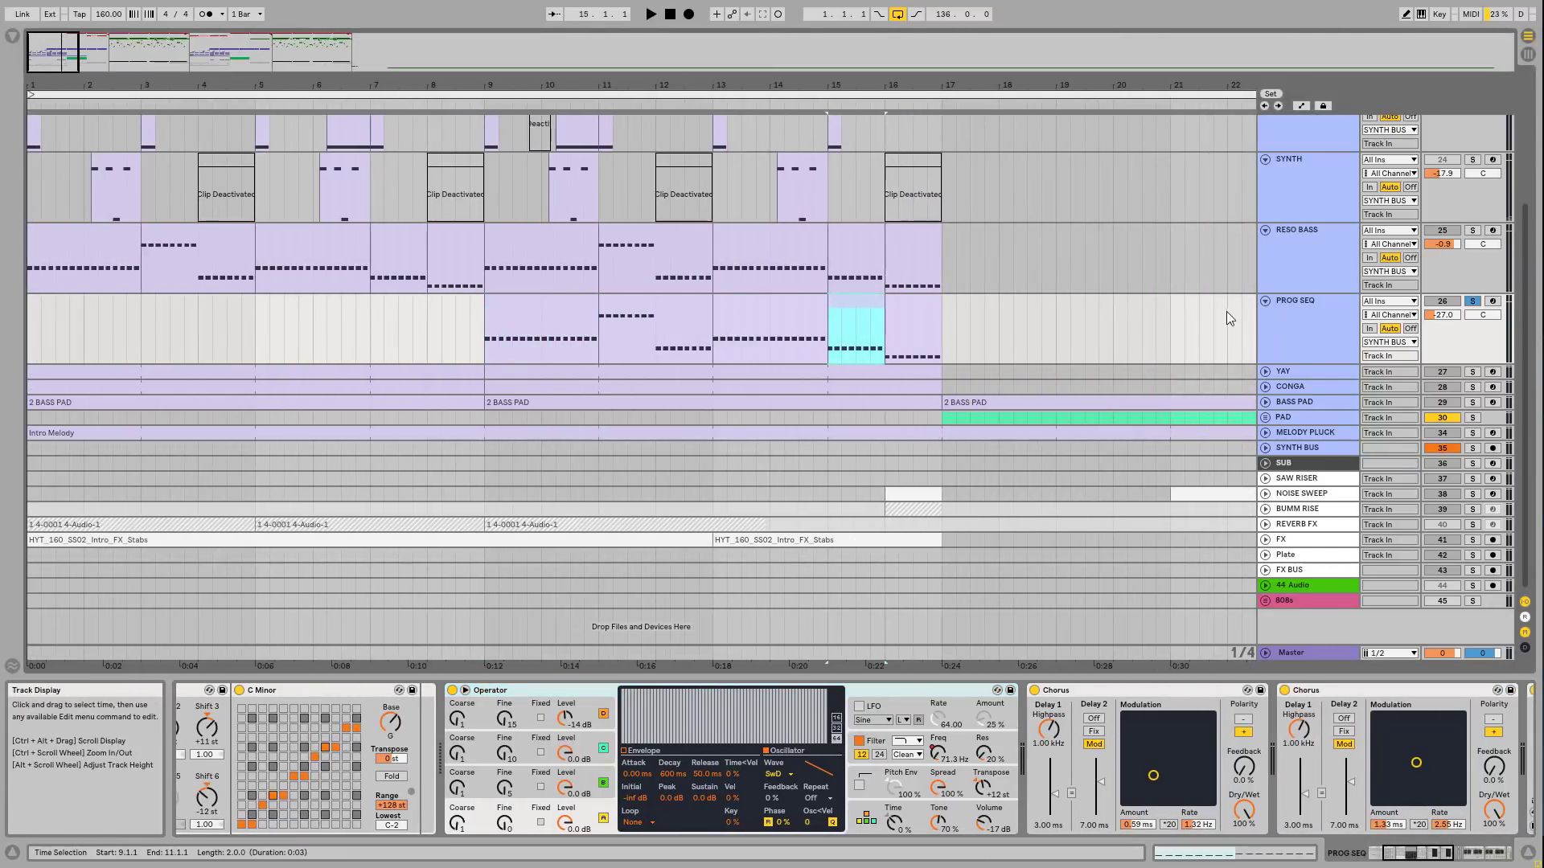
pyautogui.press('space')
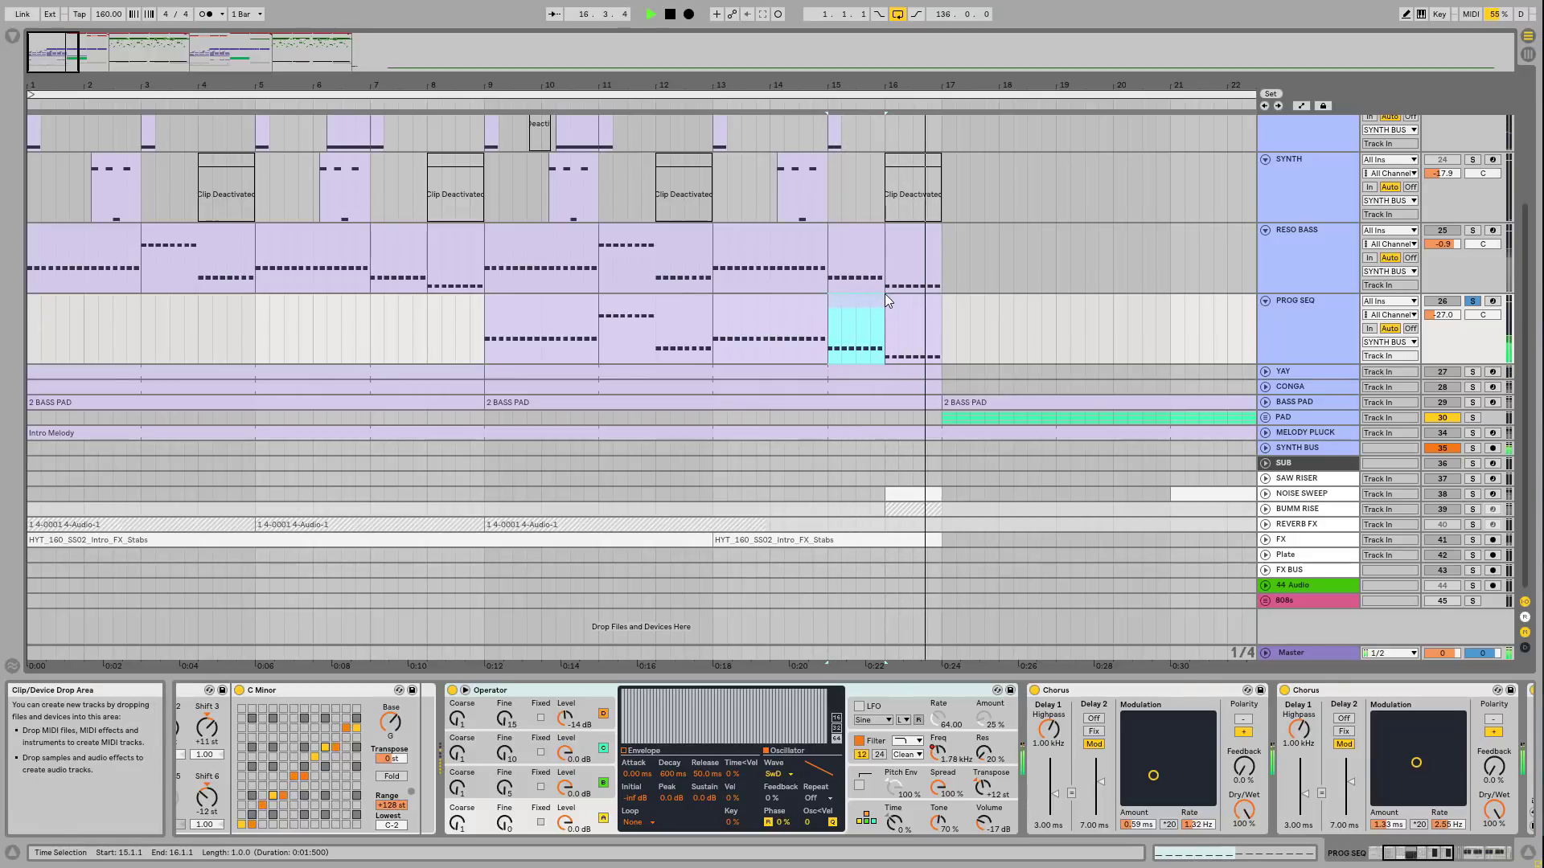
pyautogui.press('space')
pyautogui.moveTo(944, 85); pyautogui.dragTo(944, 40)
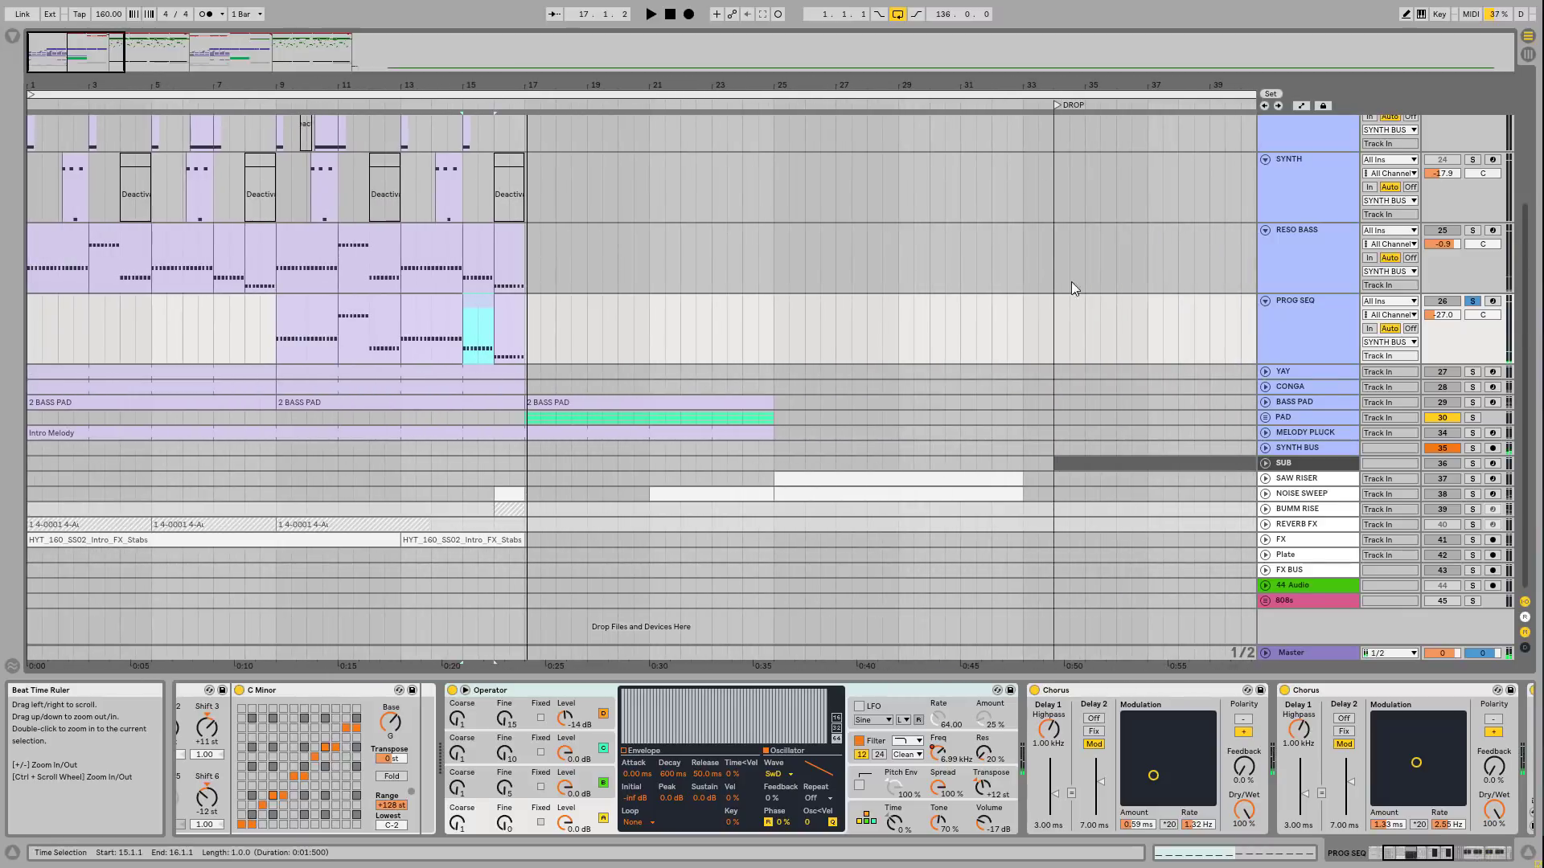
# Step: Unsolo PROG SEQ and fold the SYNTH, RESO BASS and PROG SEQ tracks in the arrangement
pyautogui.click(1473, 301)
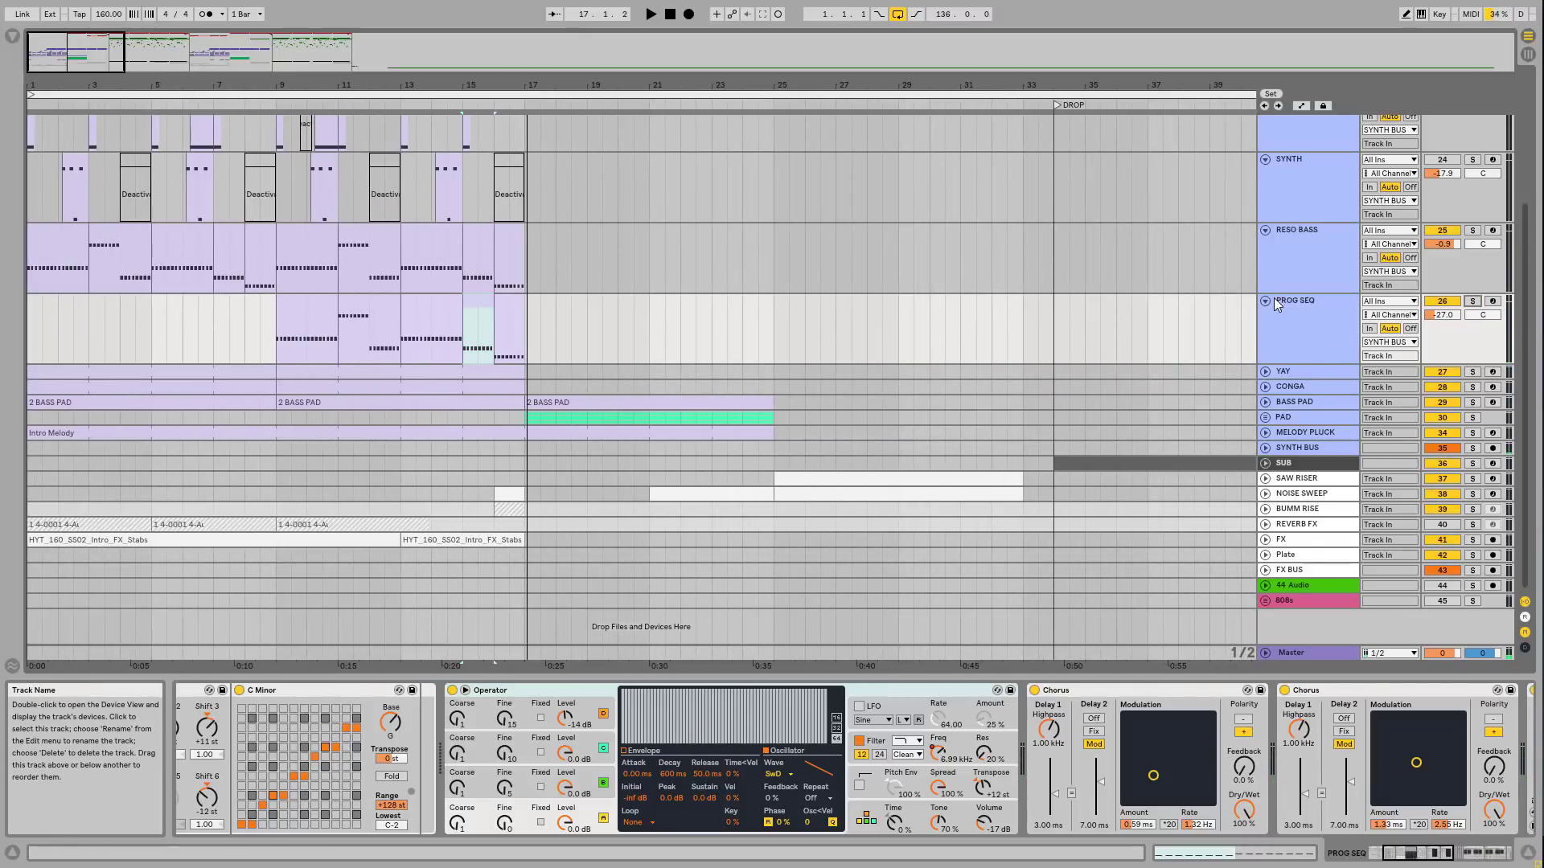
pyautogui.scroll(5, 1270, 299)
pyautogui.click(1264, 264)
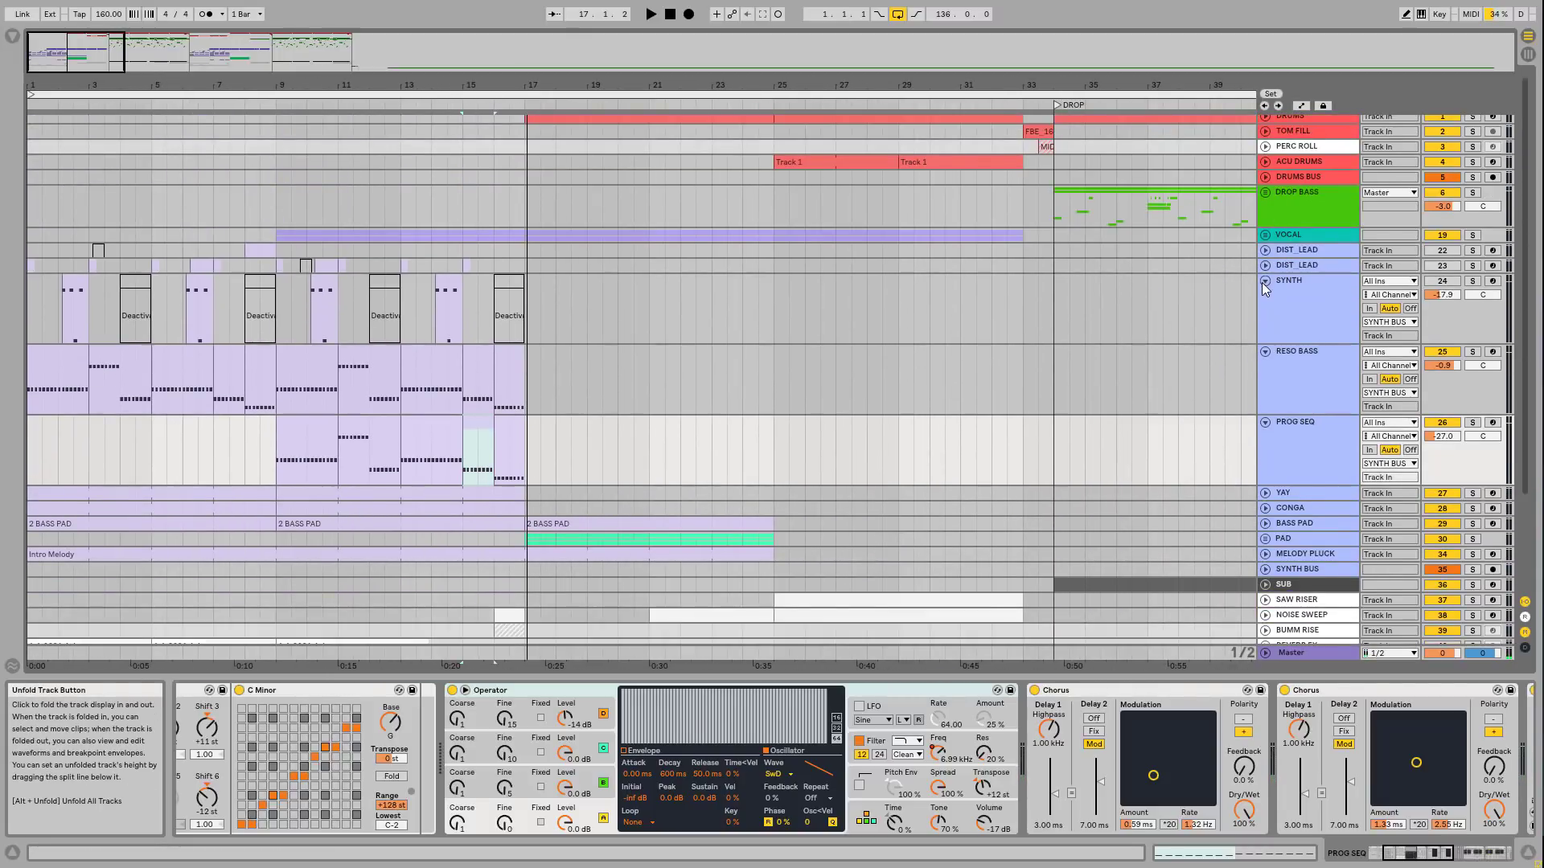
pyautogui.click(1263, 281)
pyautogui.click(1264, 296)
pyautogui.click(1266, 312)
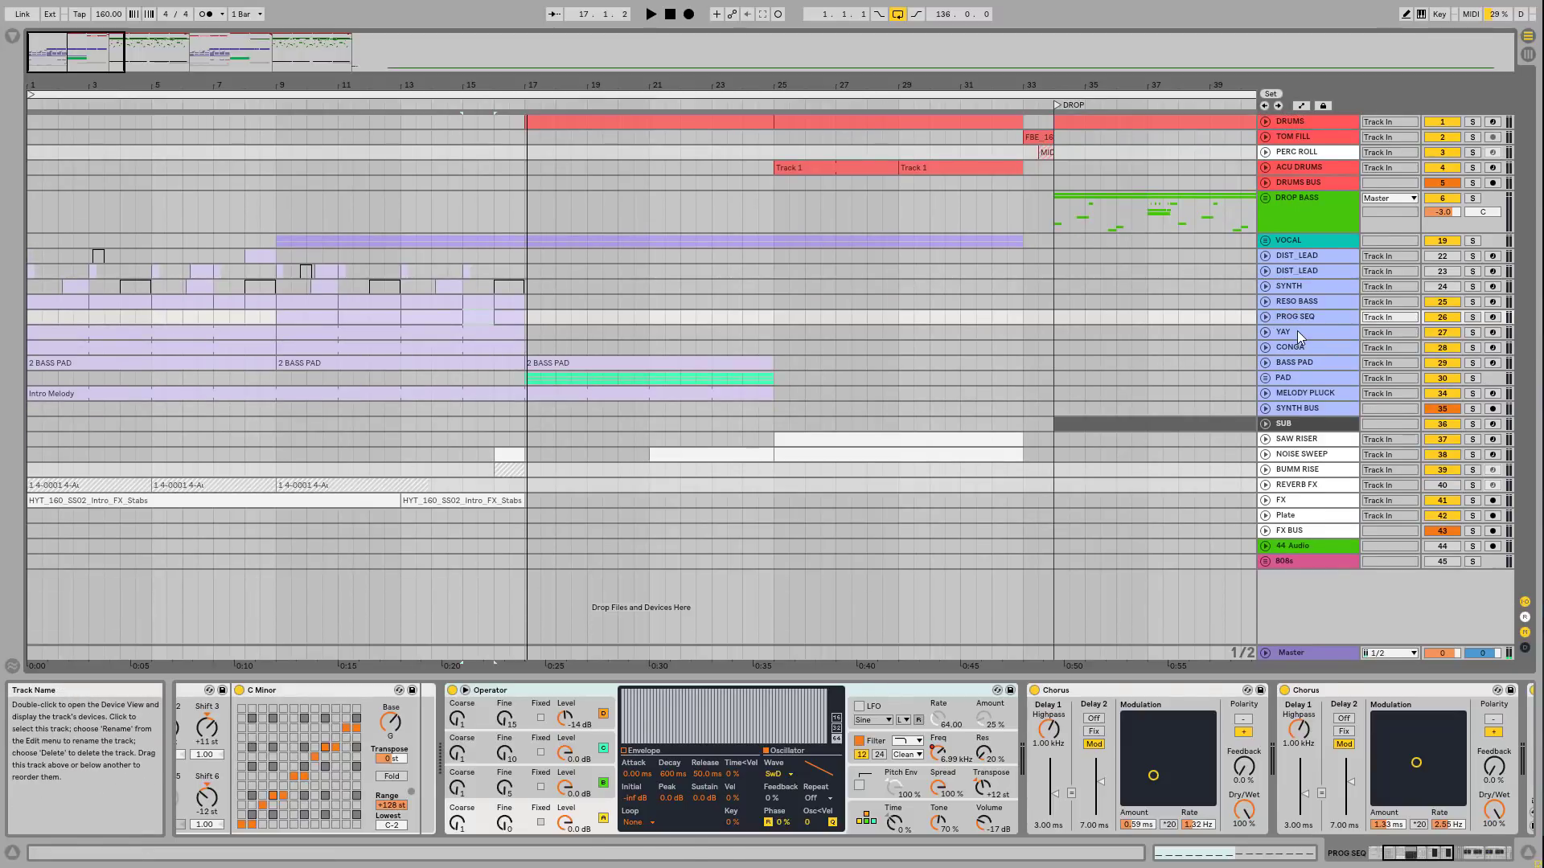
# Step: Unfold the YAY track and select its clip starting at bar 9
pyautogui.click(1294, 331)
pyautogui.press('Right')
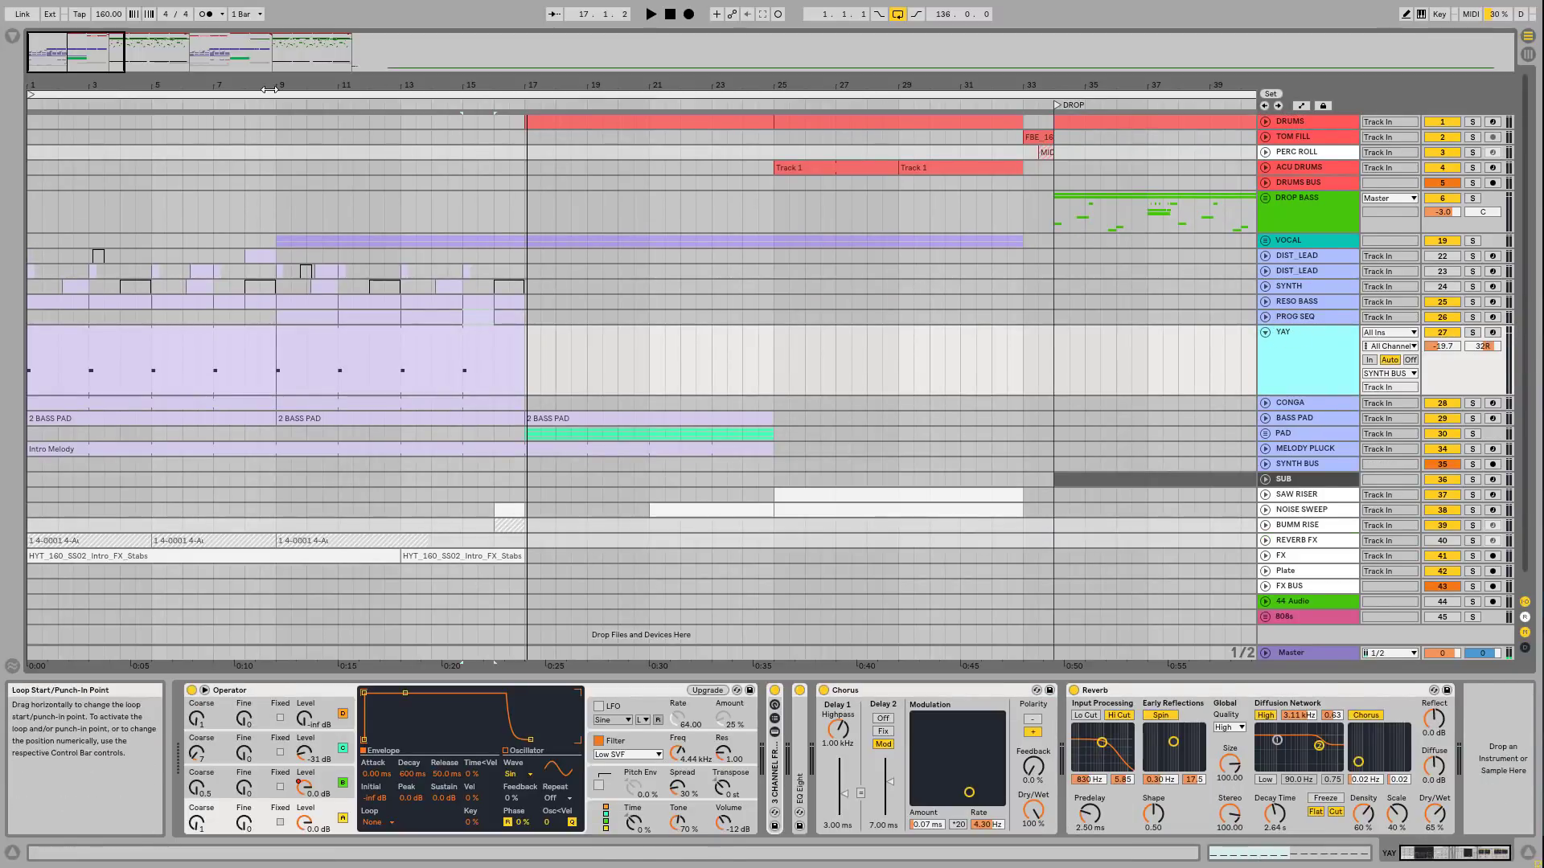
pyautogui.moveTo(284, 85); pyautogui.dragTo(332, 181)
pyautogui.click(333, 353)
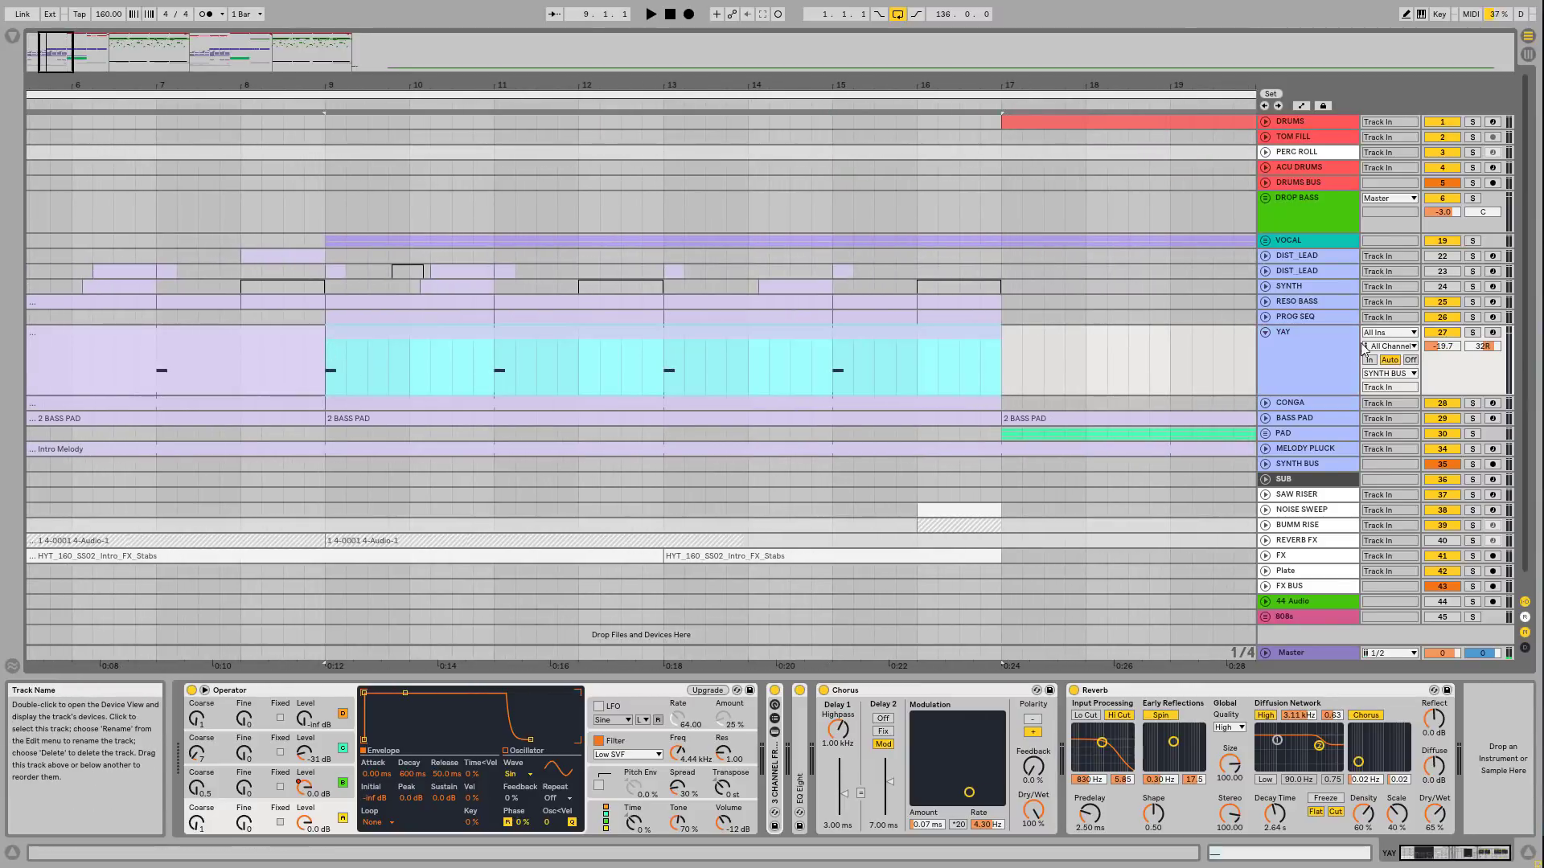
# Step: Solo the YAY track and play it from bar 9, stopping playback in bar 14
pyautogui.click(1474, 334)
pyautogui.press('space')
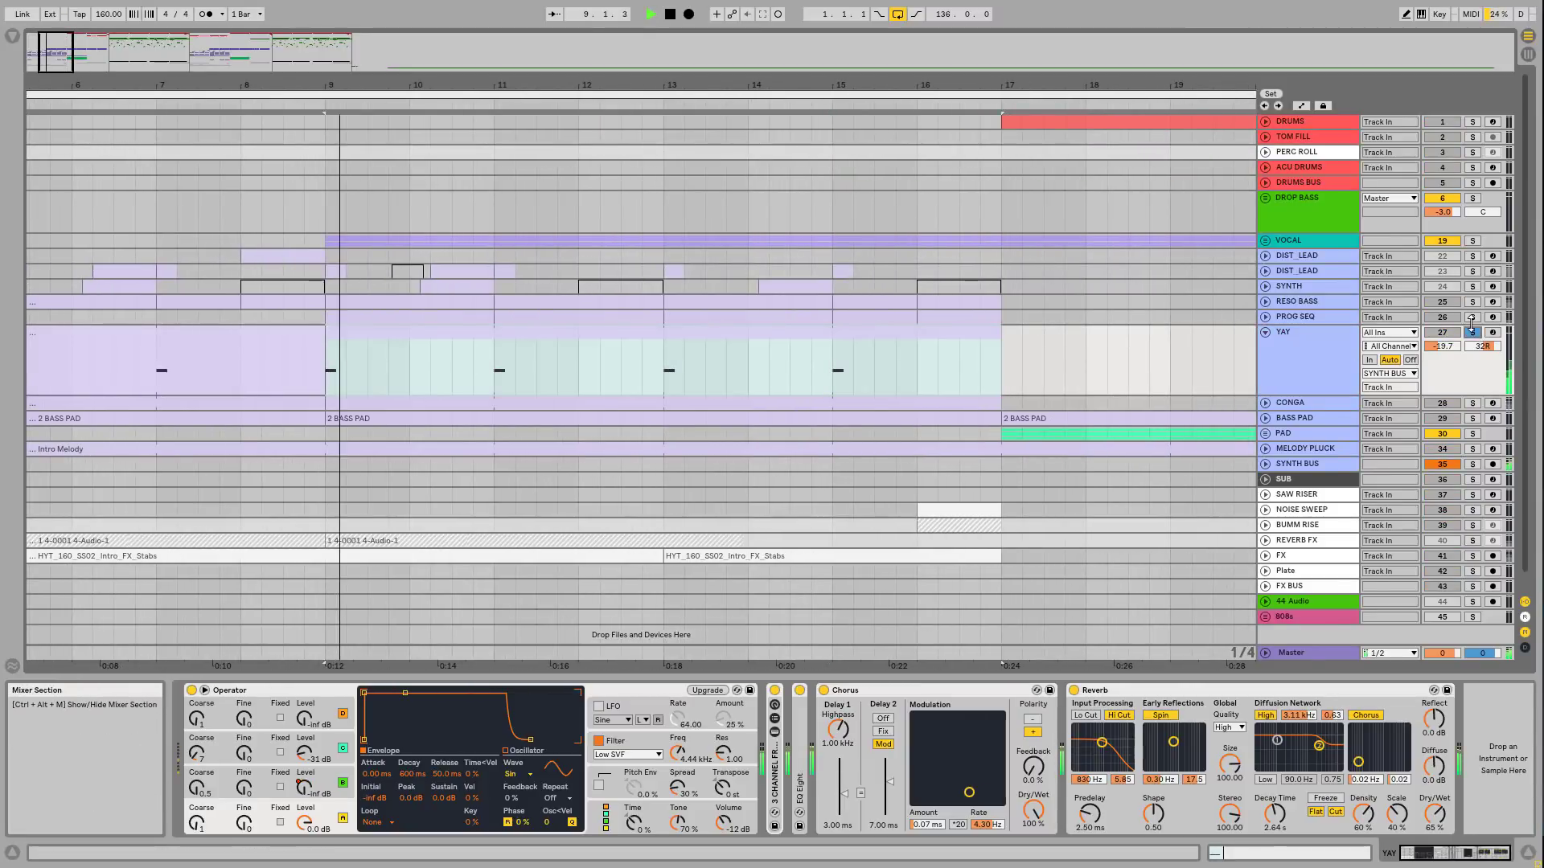
pyautogui.moveTo(509, 83); pyautogui.dragTo(510, 73)
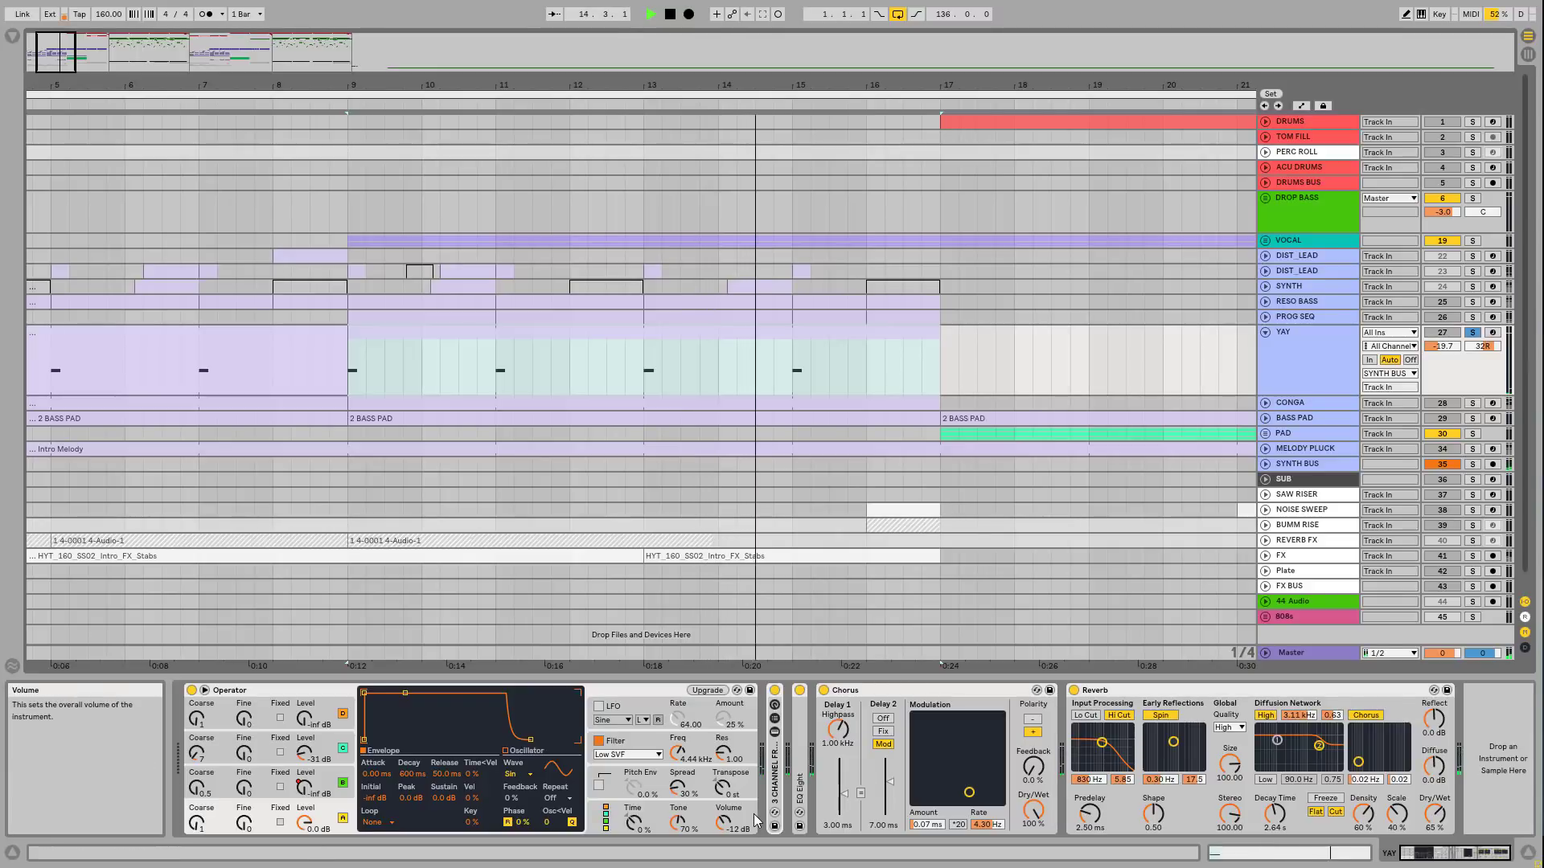
pyautogui.press('space')
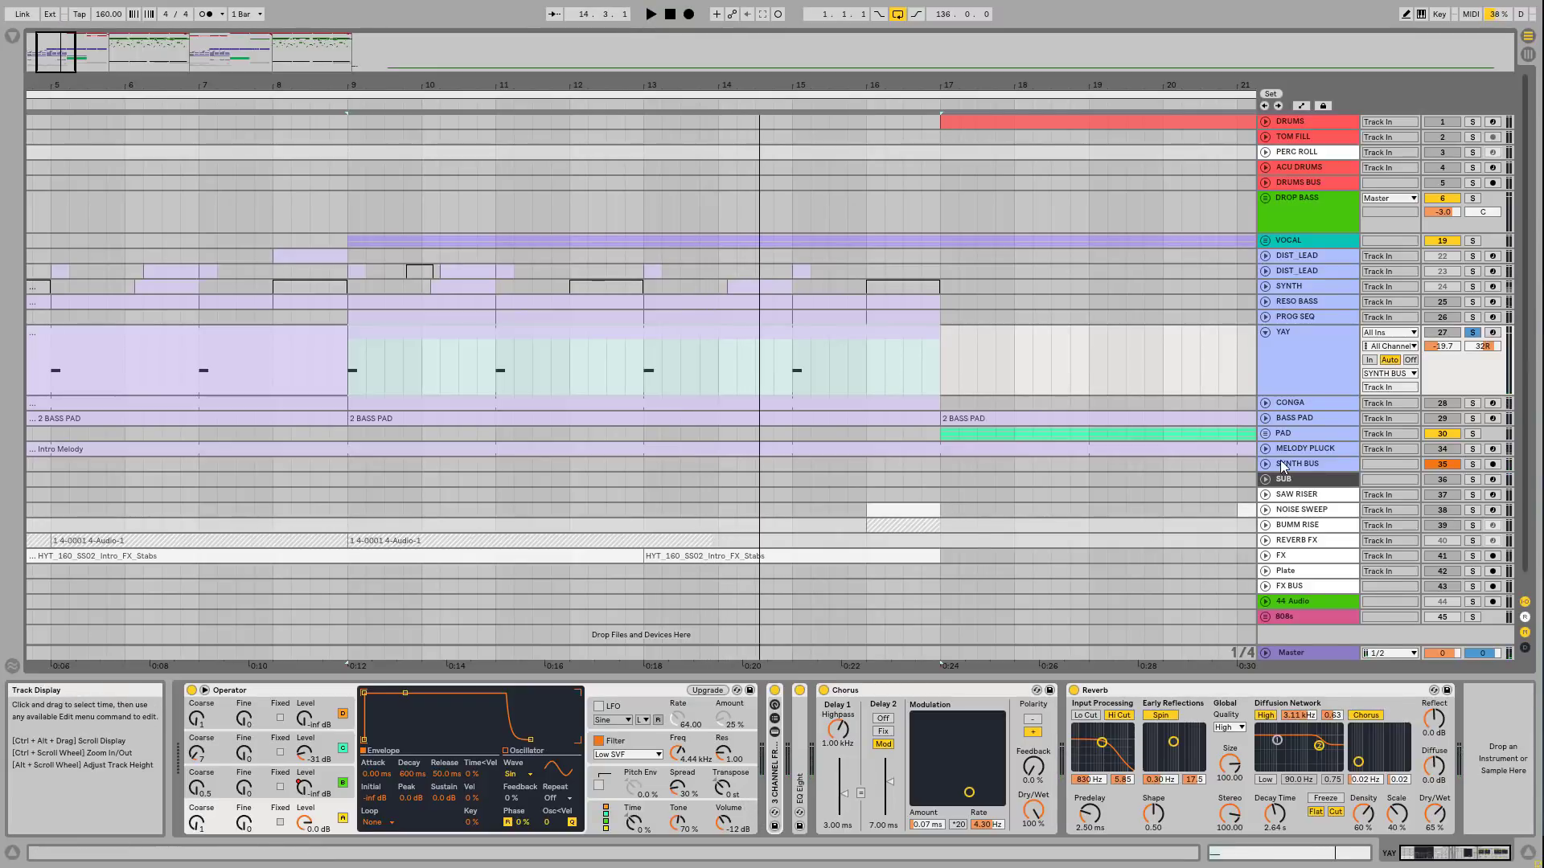
# Step: Examine the filter and the oscillator A and B settings in YAY's Operator, and unfold its 3 CHANNEL FREQ SPLIT rack
pyautogui.click(643, 741)
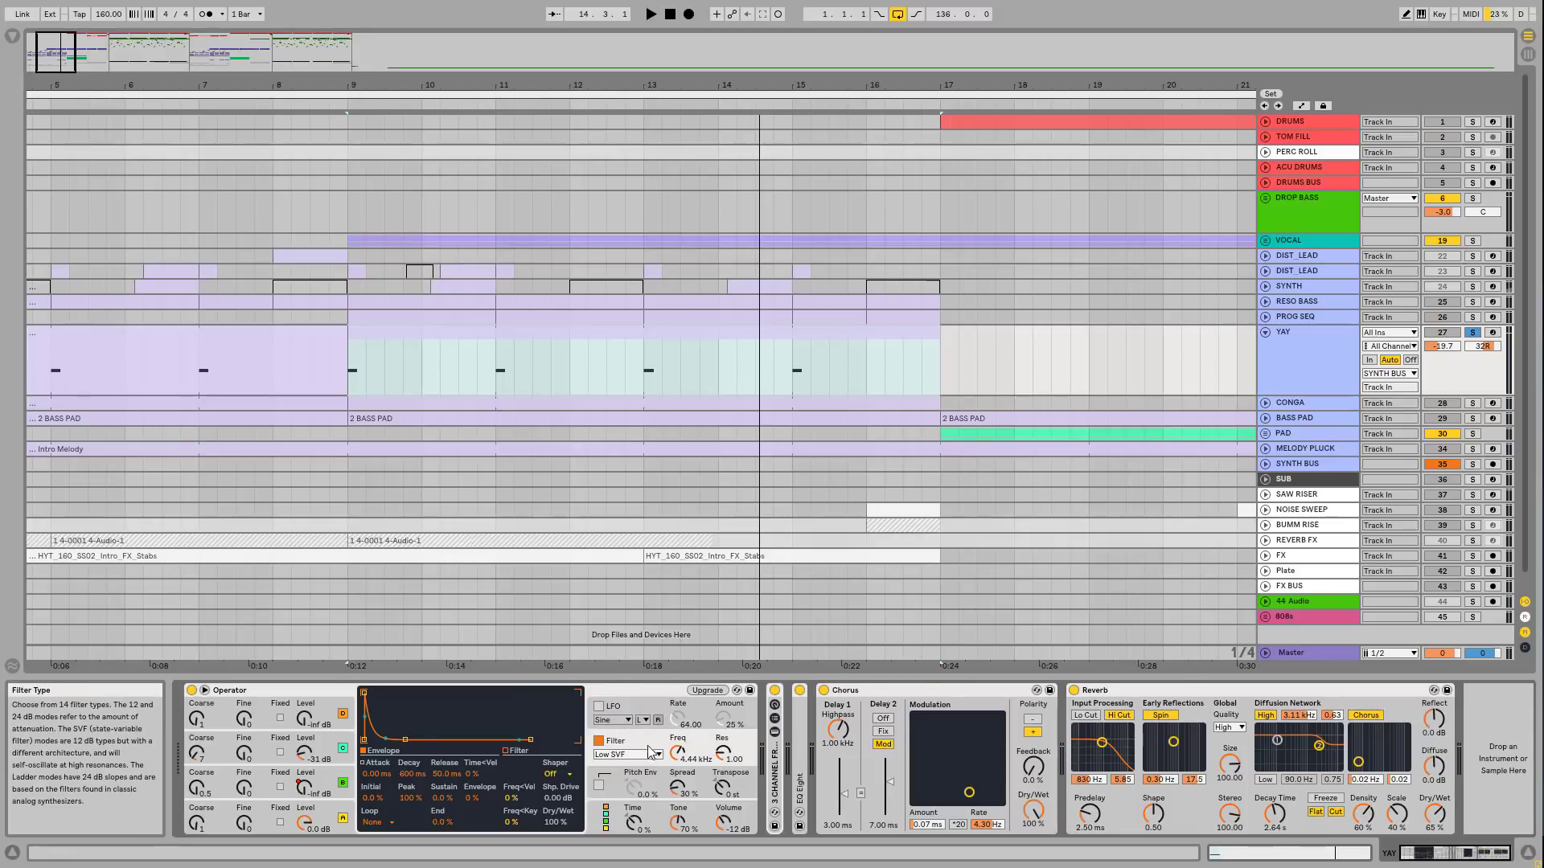
pyautogui.click(322, 771)
pyautogui.click(328, 813)
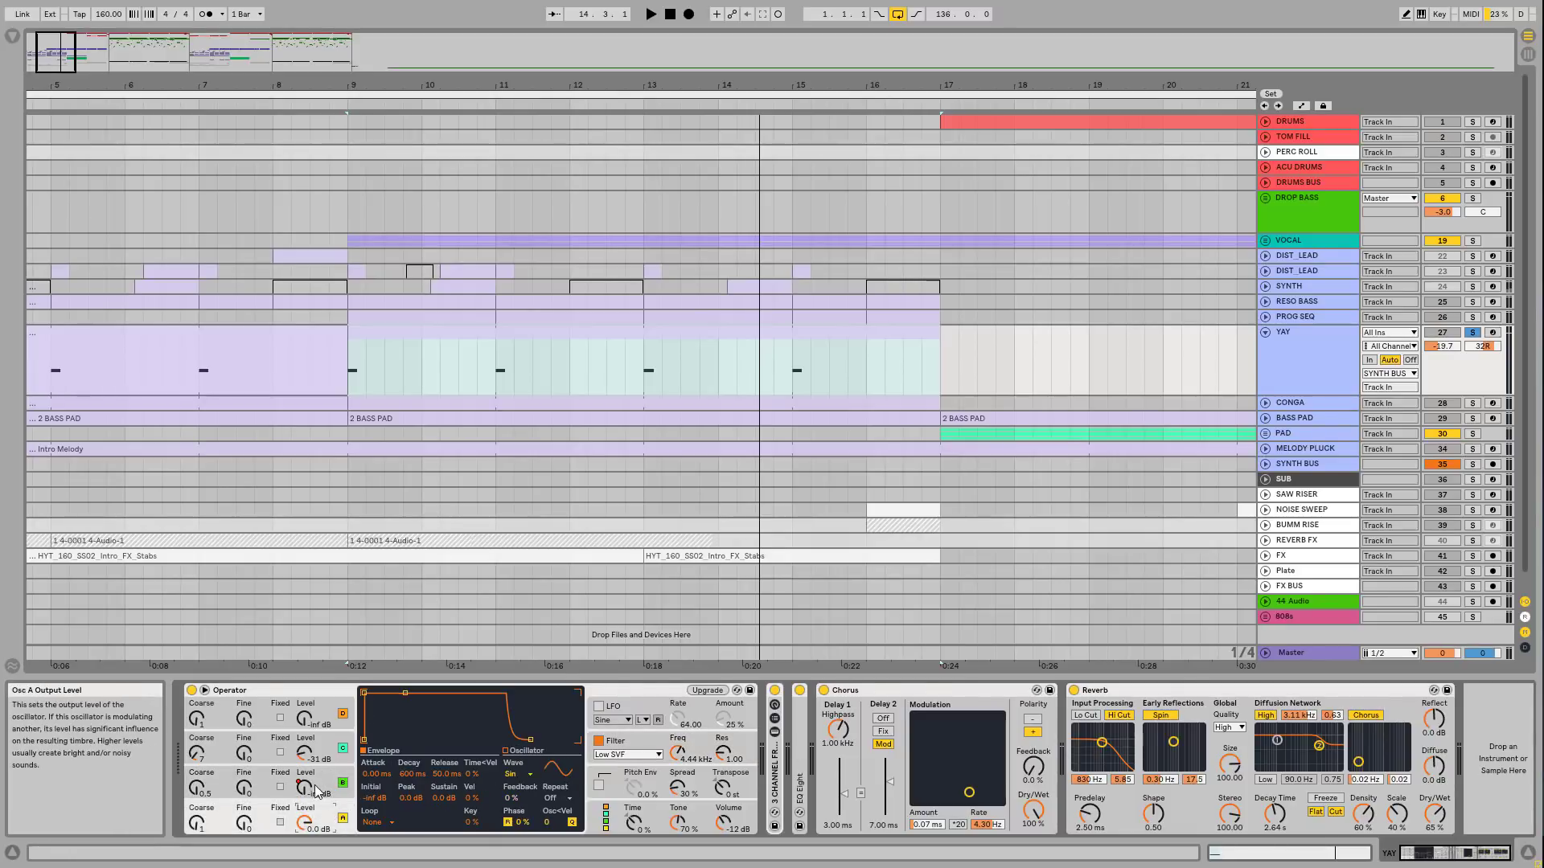
pyautogui.click(315, 780)
pyautogui.click(332, 814)
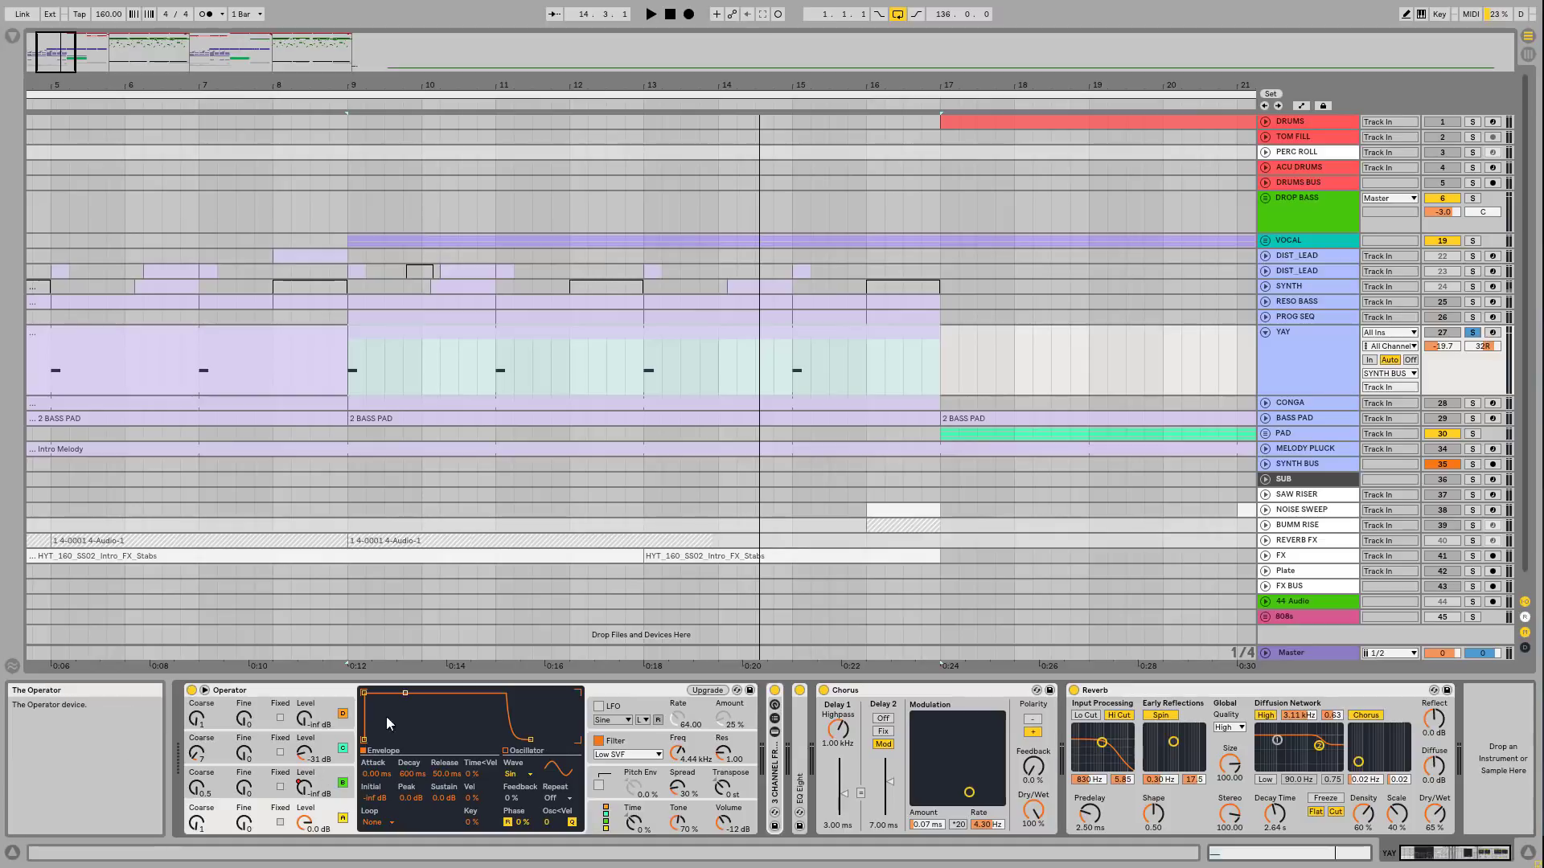
pyautogui.doubleClick(775, 772)
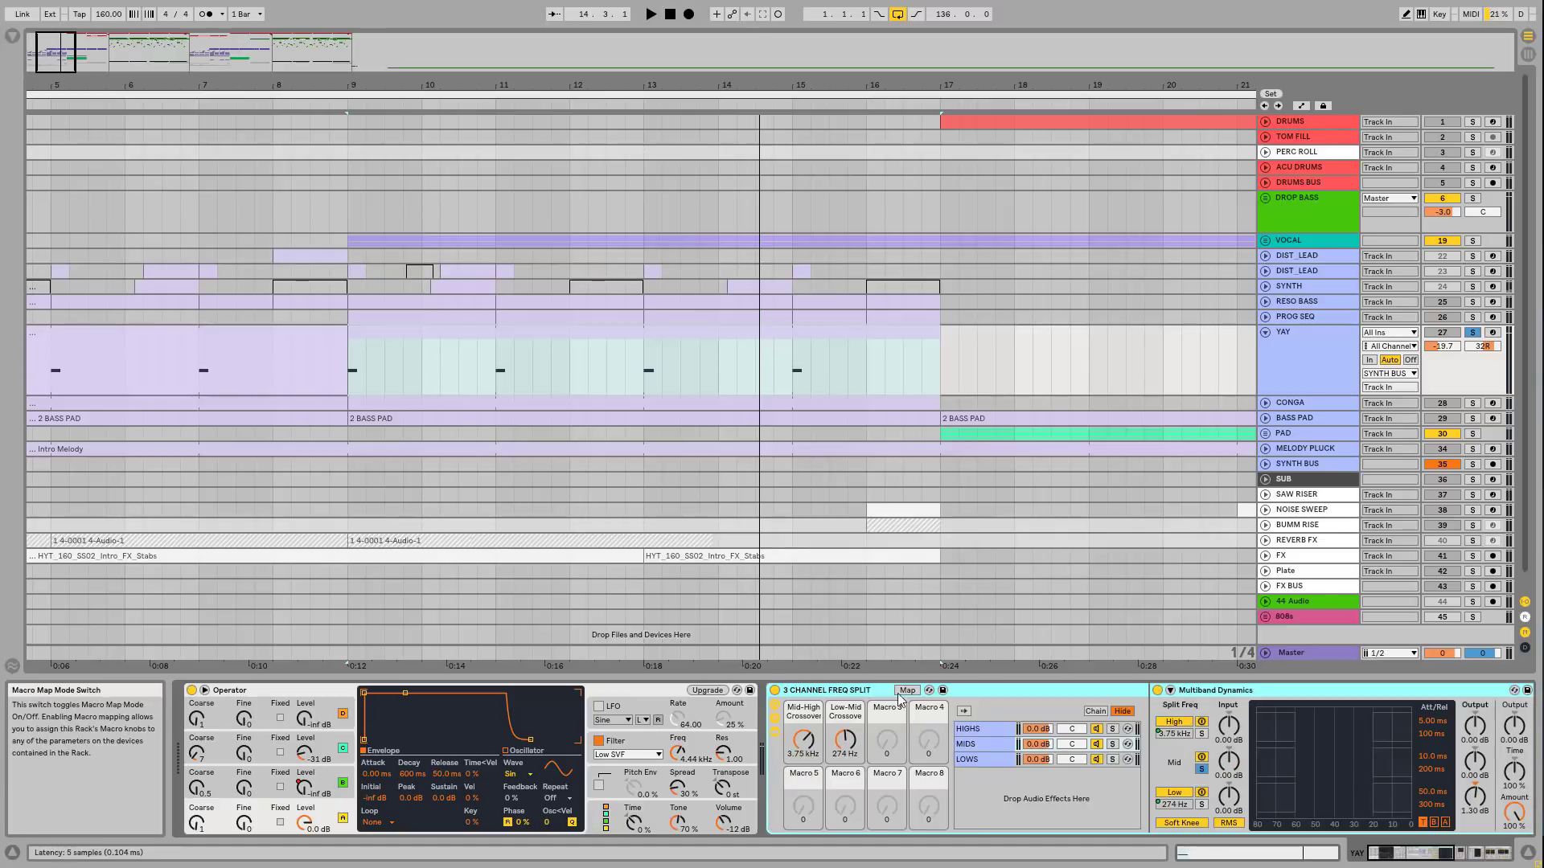
# Step: Examine the devices in the HIGHS, MIDS and LOWS chains of YAY's 3 CHANNEL FREQ SPLIT rack
pyautogui.moveTo(1412, 853); pyautogui.dragTo(1446, 854)
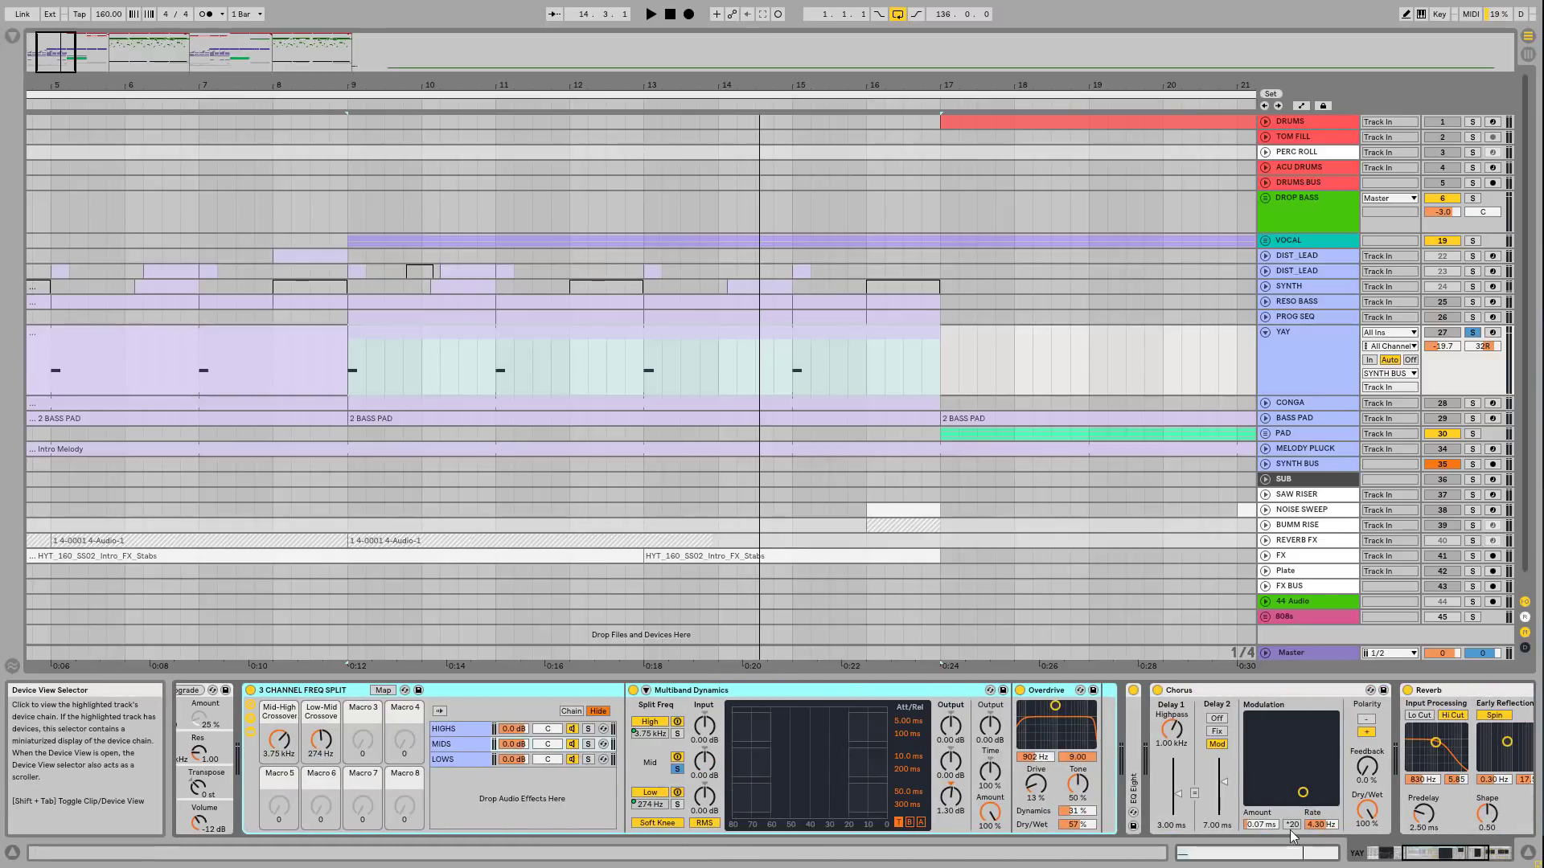
pyautogui.click(455, 743)
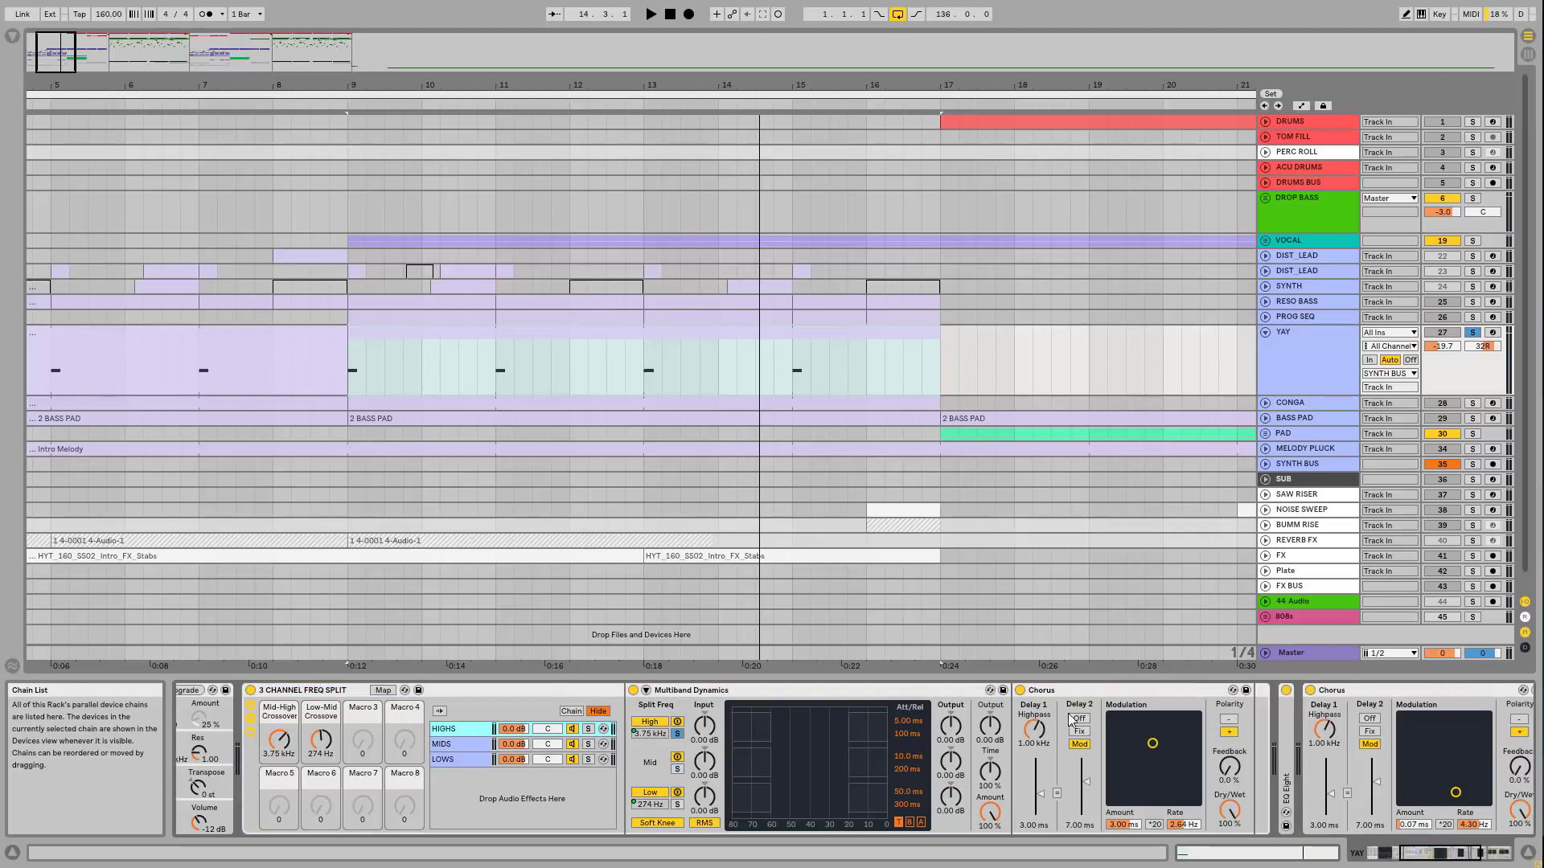
pyautogui.click(456, 745)
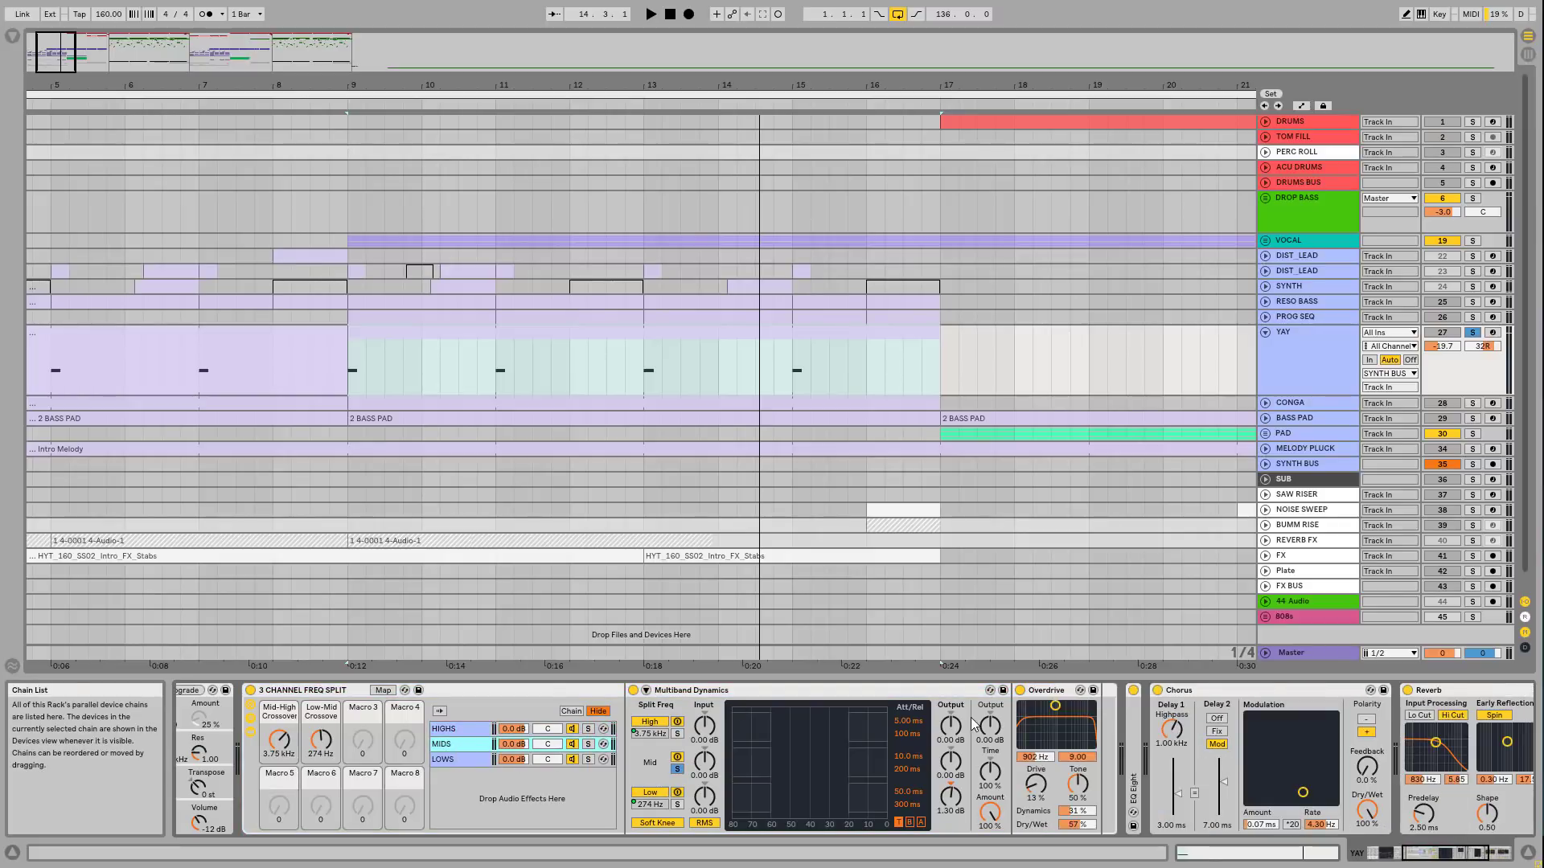
pyautogui.click(451, 760)
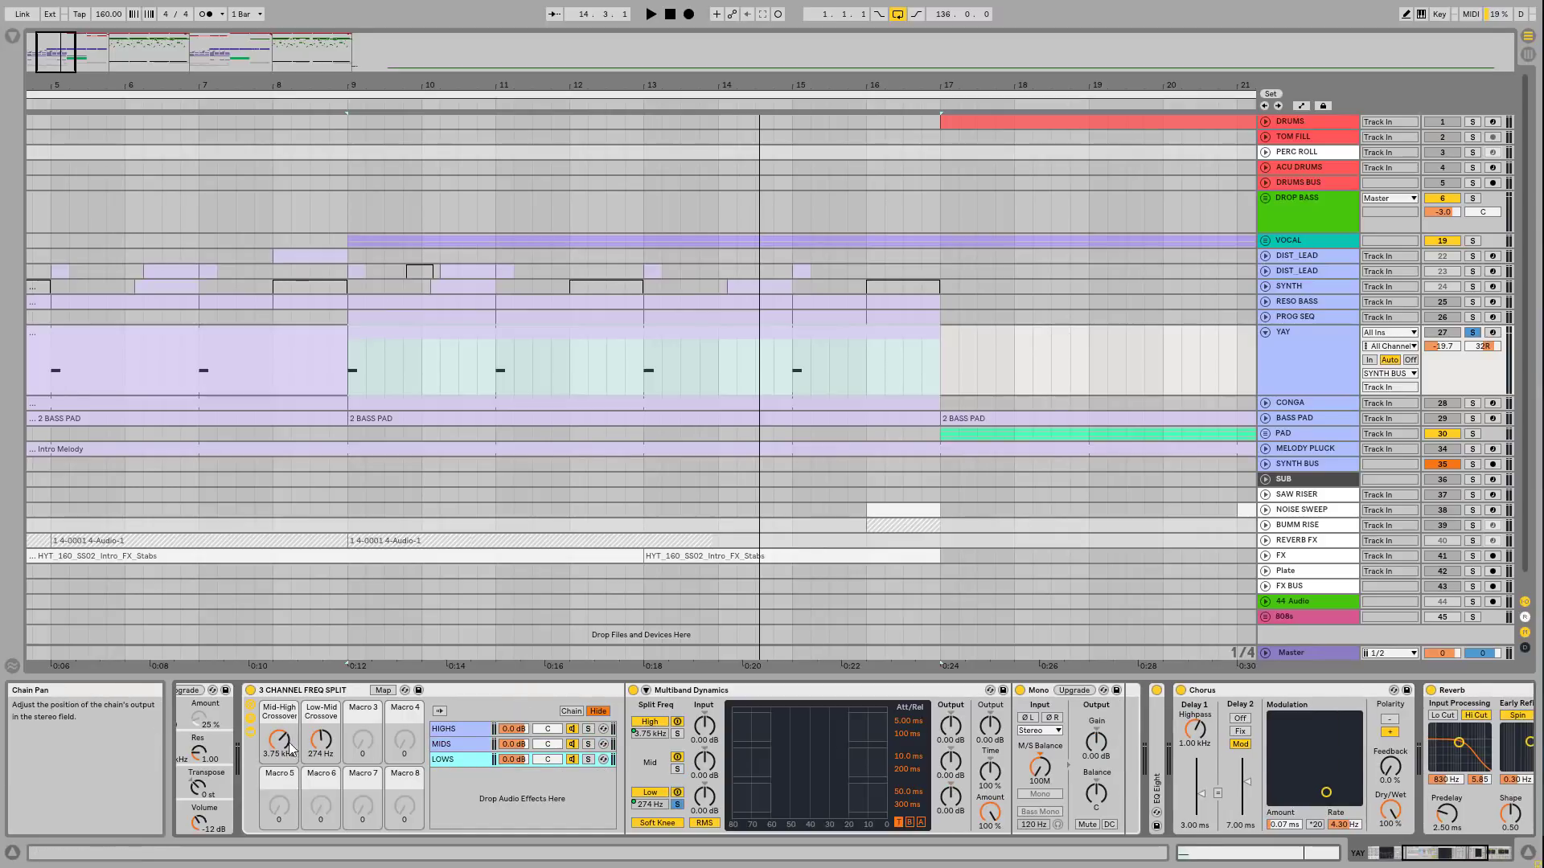
# Step: Play YAY from bar 9 with the 3 CHANNEL FREQ SPLIT rack switched off, and switch the rack back on
pyautogui.click(251, 691)
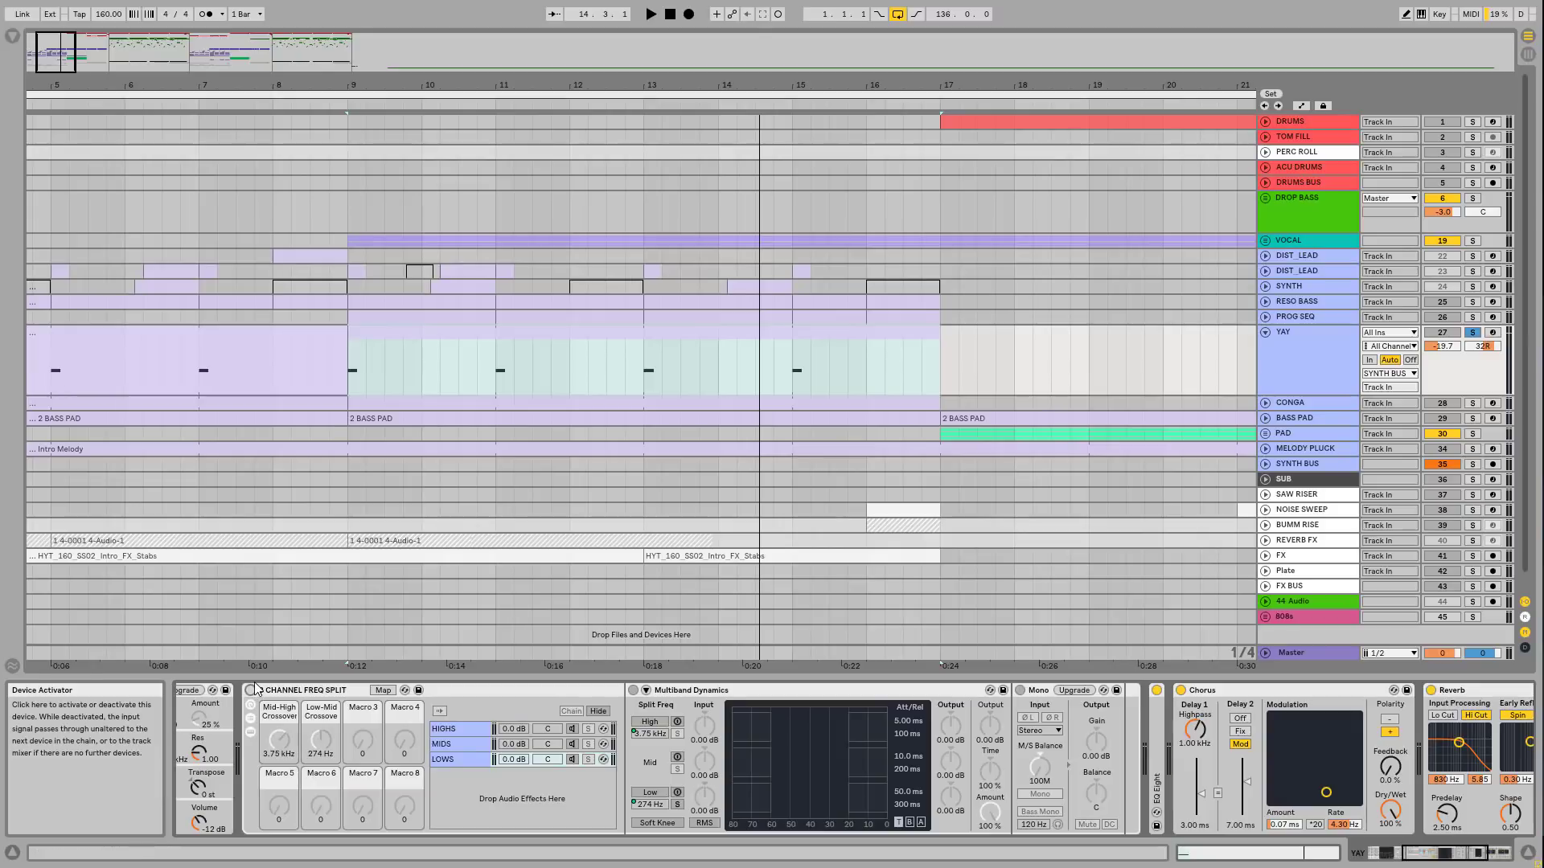
pyautogui.press('space')
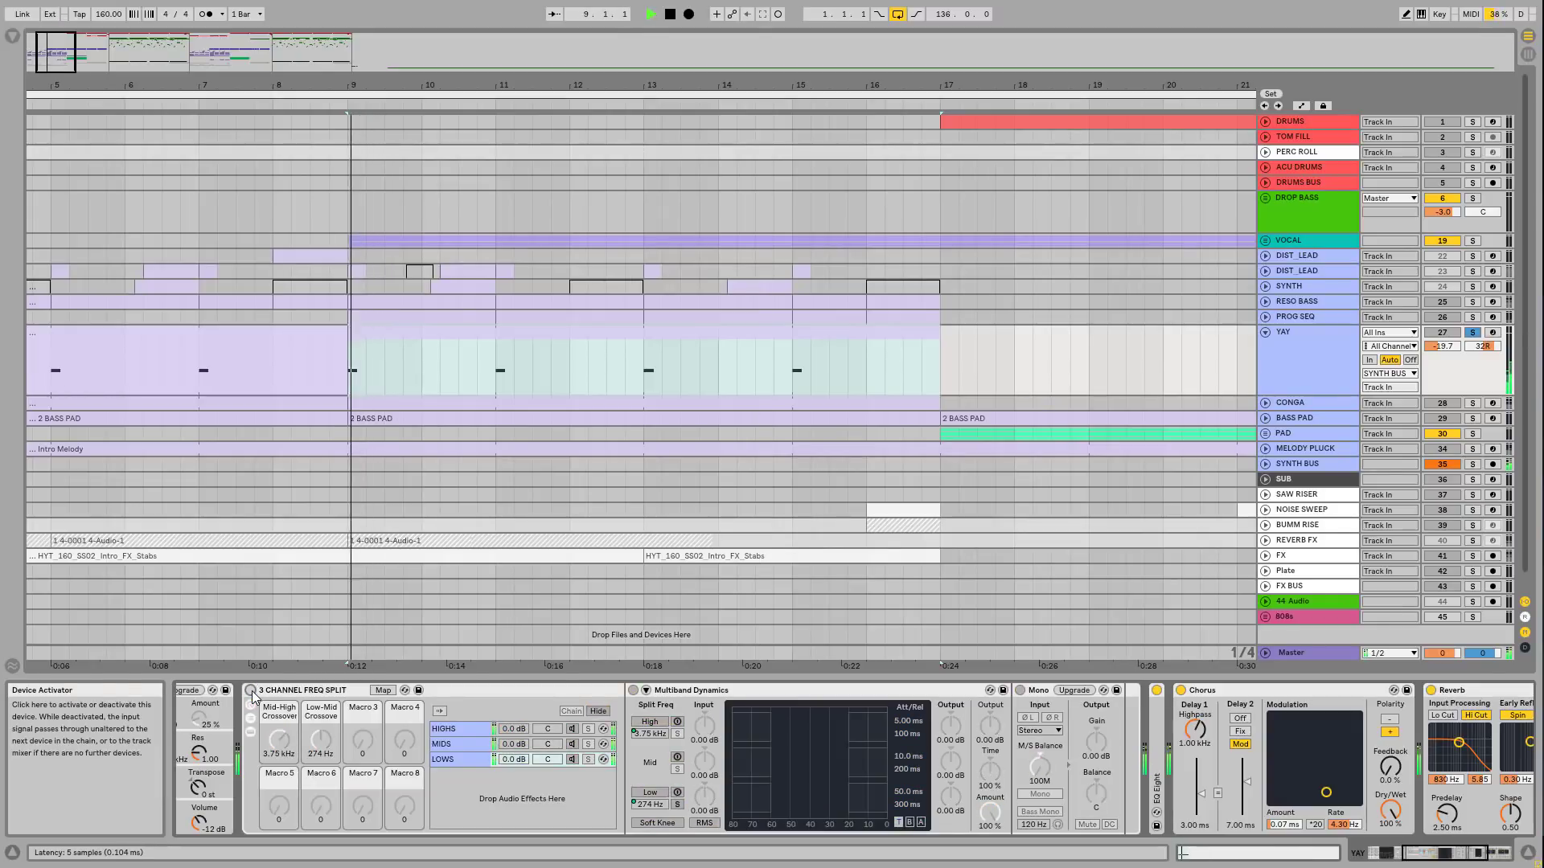
pyautogui.click(251, 692)
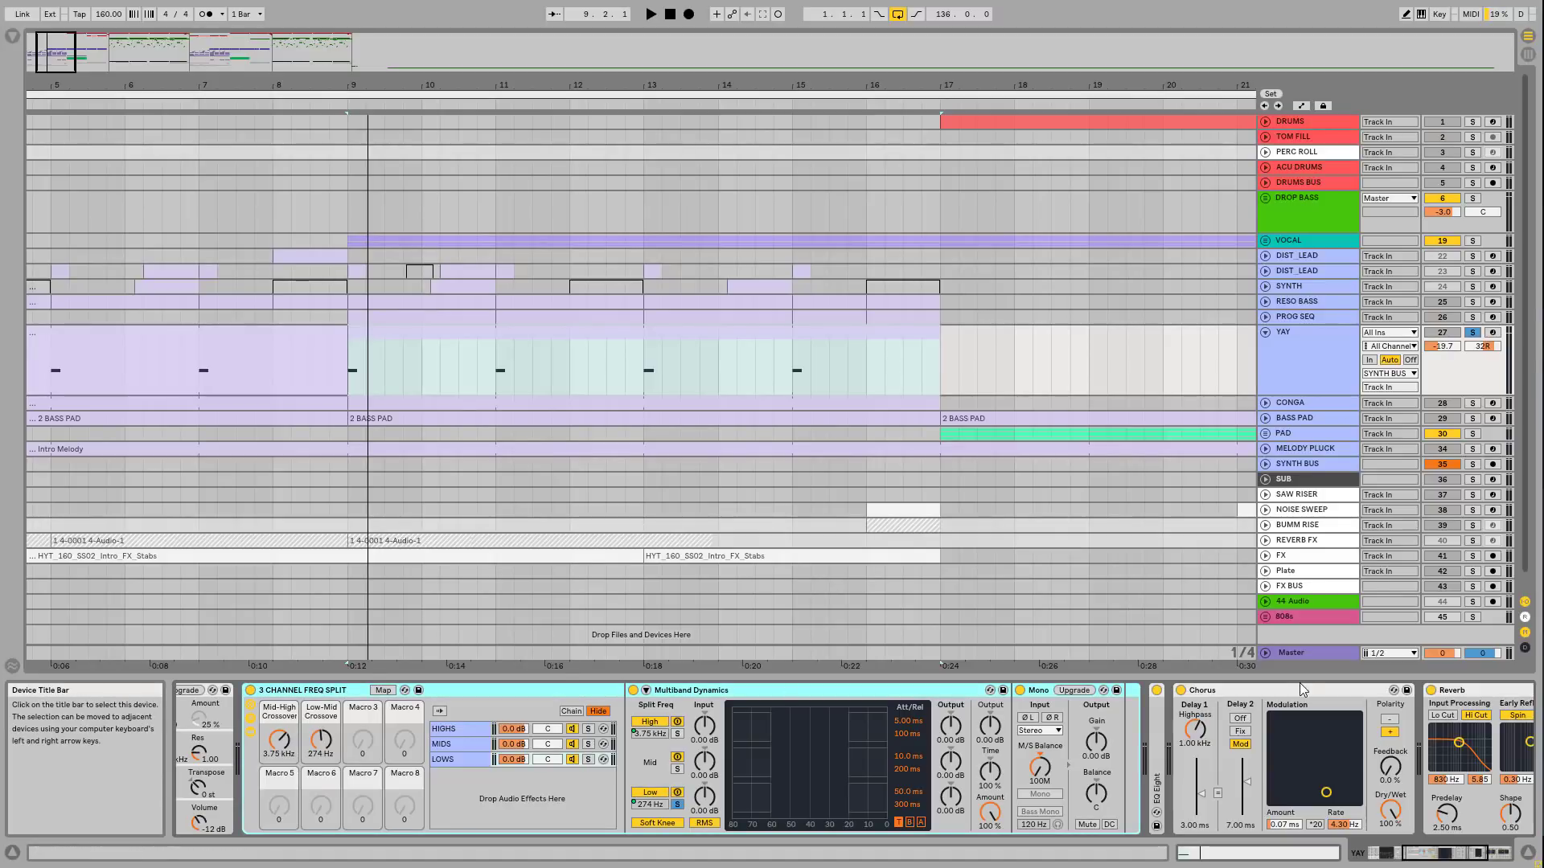
# Step: Play YAY from bar 9 with the Chorus after the EQ Eight bypassed and again with it enabled
pyautogui.click(1273, 696)
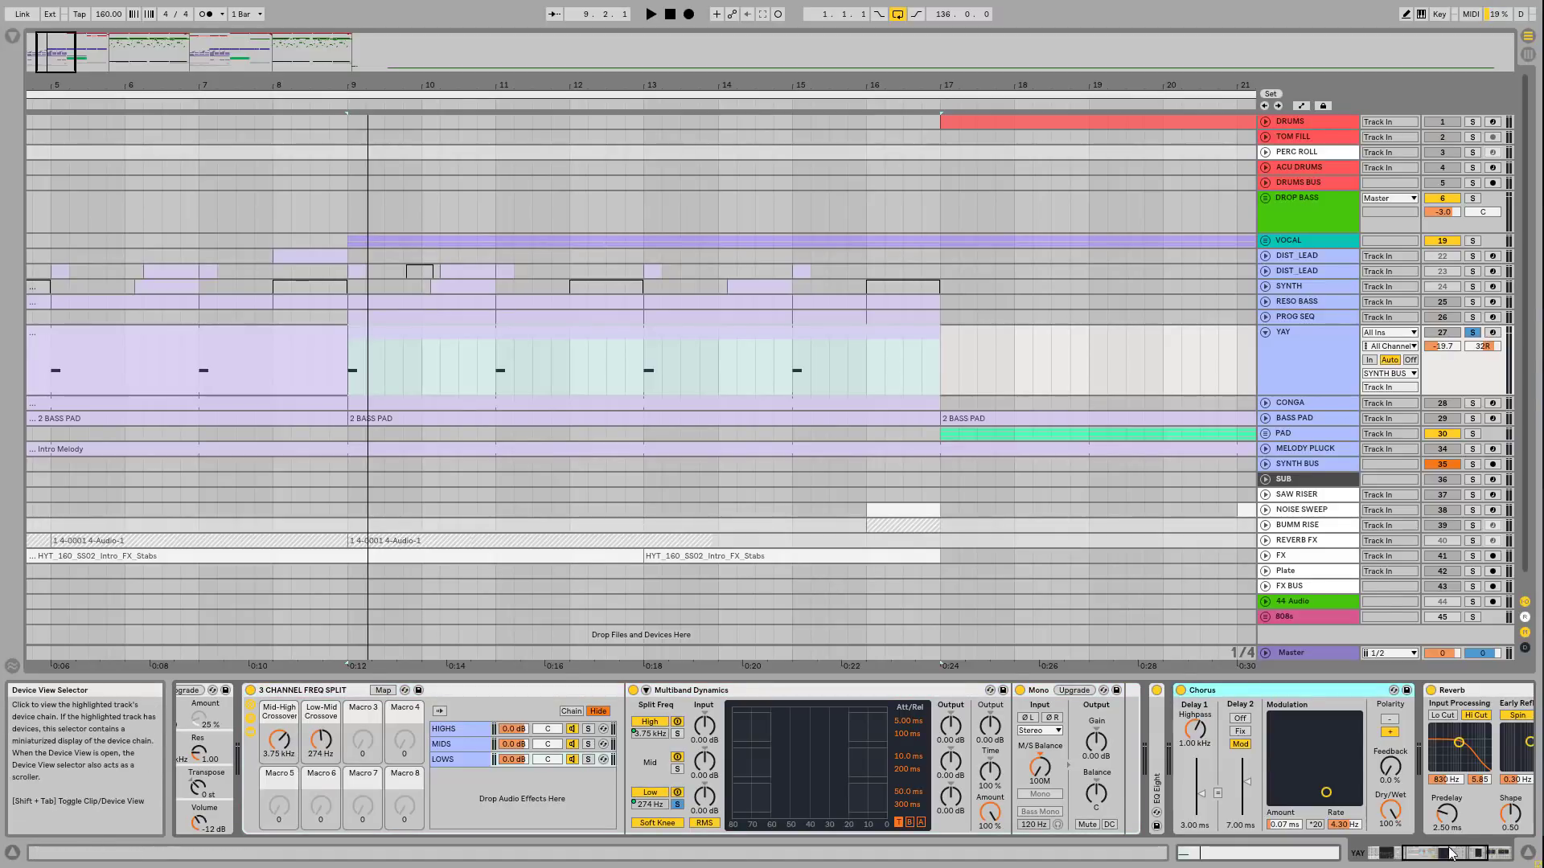
pyautogui.moveTo(1447, 852); pyautogui.dragTo(1467, 851)
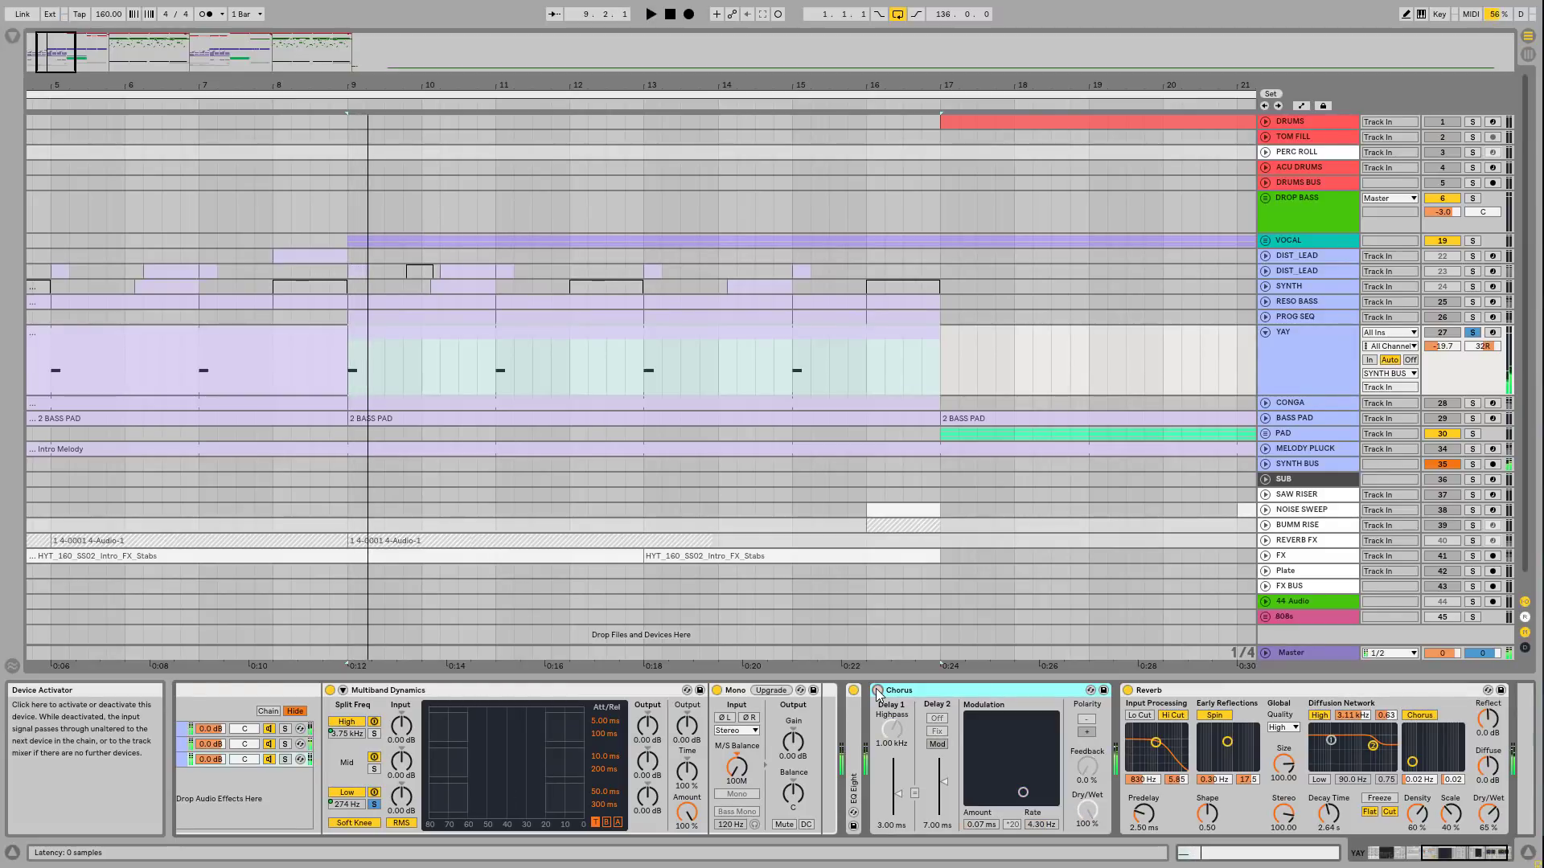
pyautogui.press('space')
pyautogui.click(877, 691)
pyautogui.press('space')
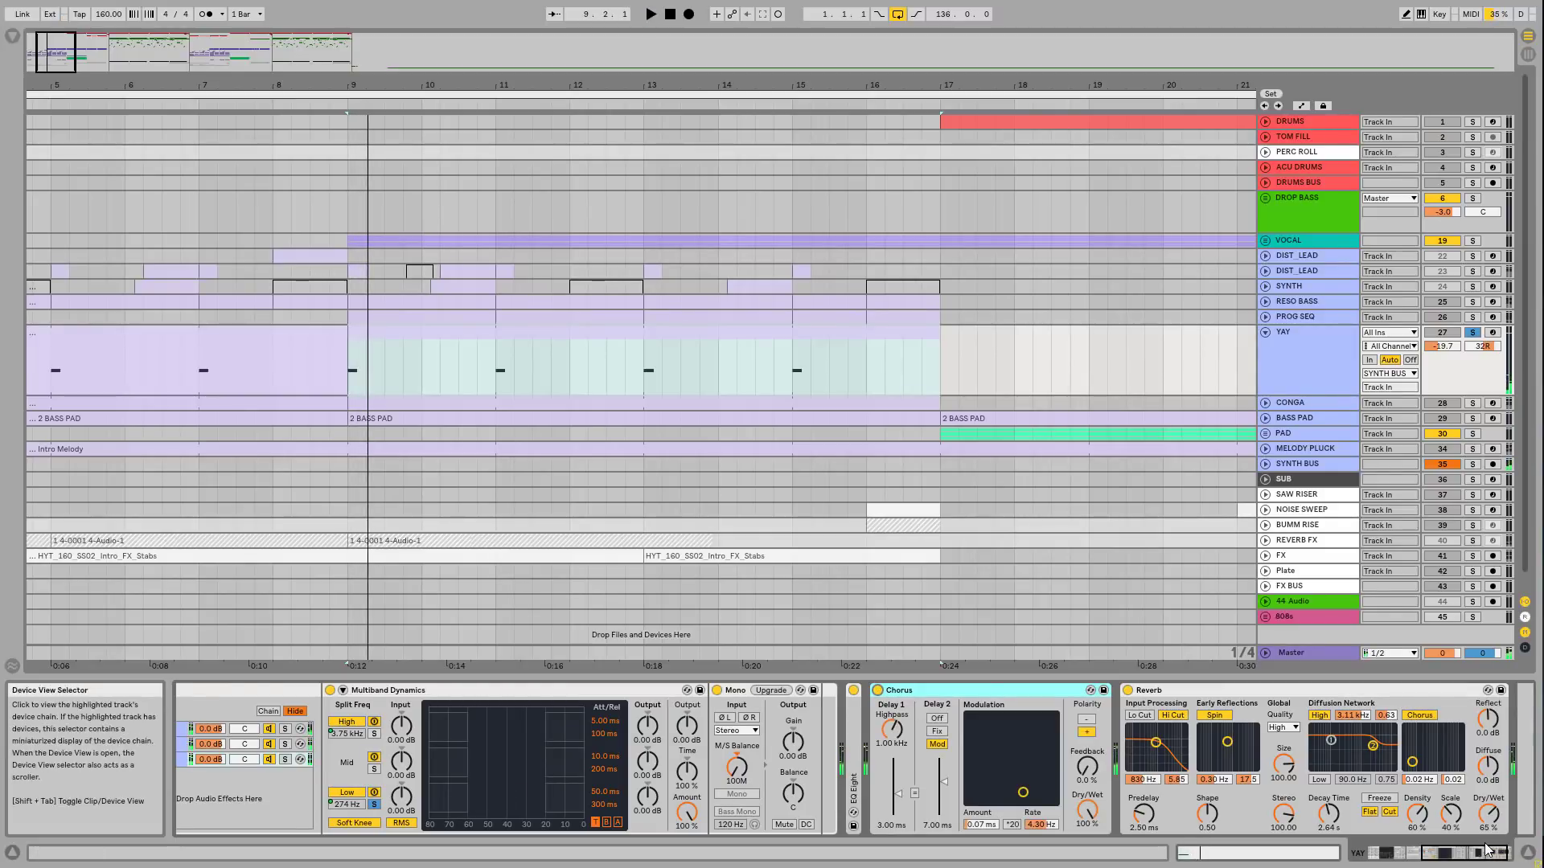
# Step: Fold YAY's 3 CHANNEL FREQ SPLIT, Chorus and Reverb devices, leaving the Operator unfolded
pyautogui.moveTo(1484, 854); pyautogui.dragTo(1319, 858)
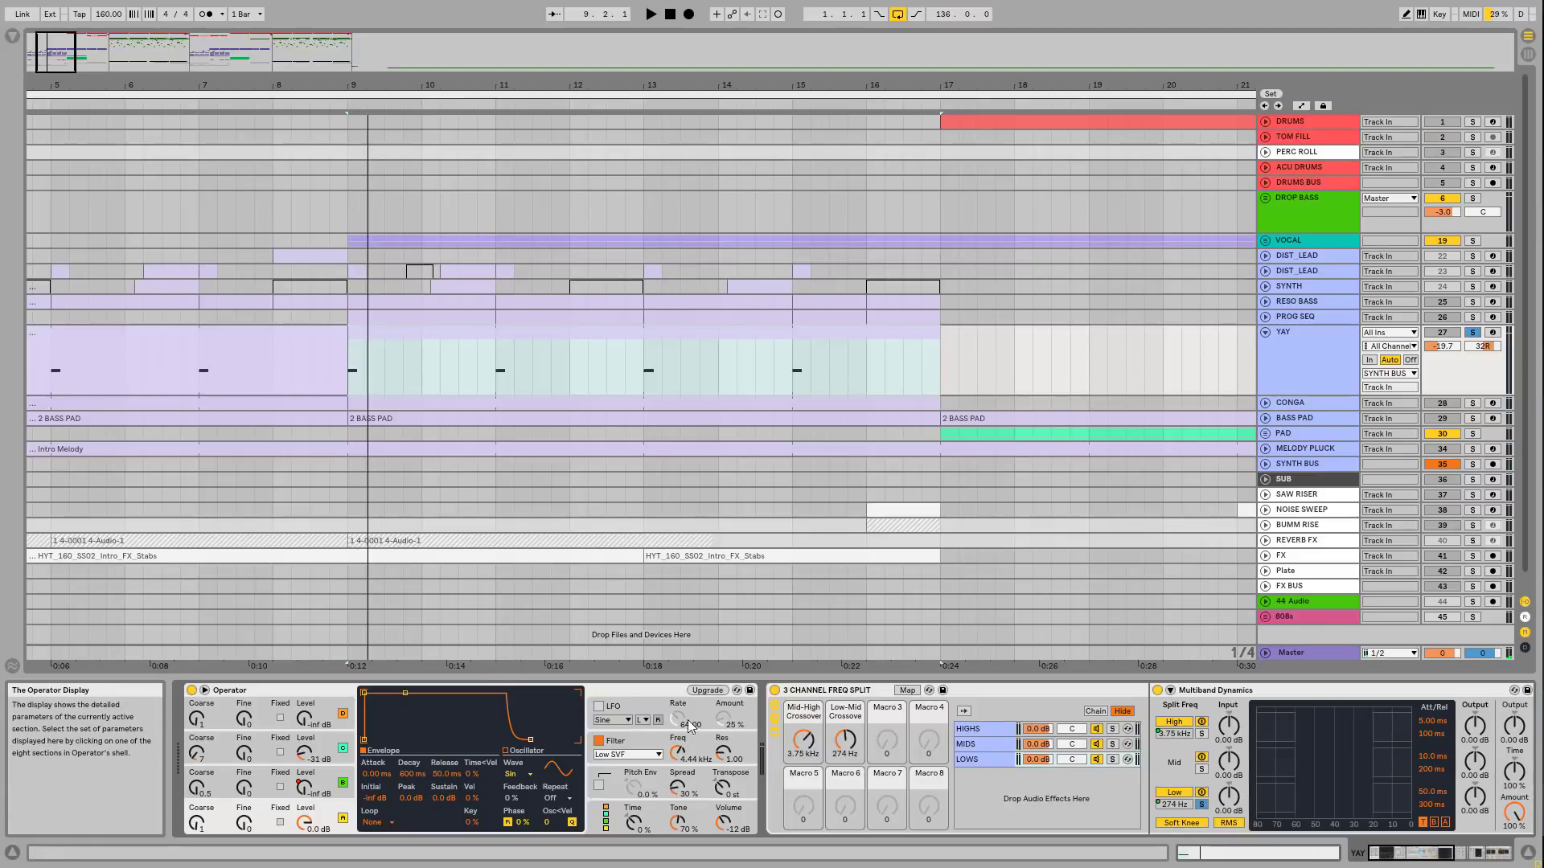
pyautogui.doubleClick(812, 693)
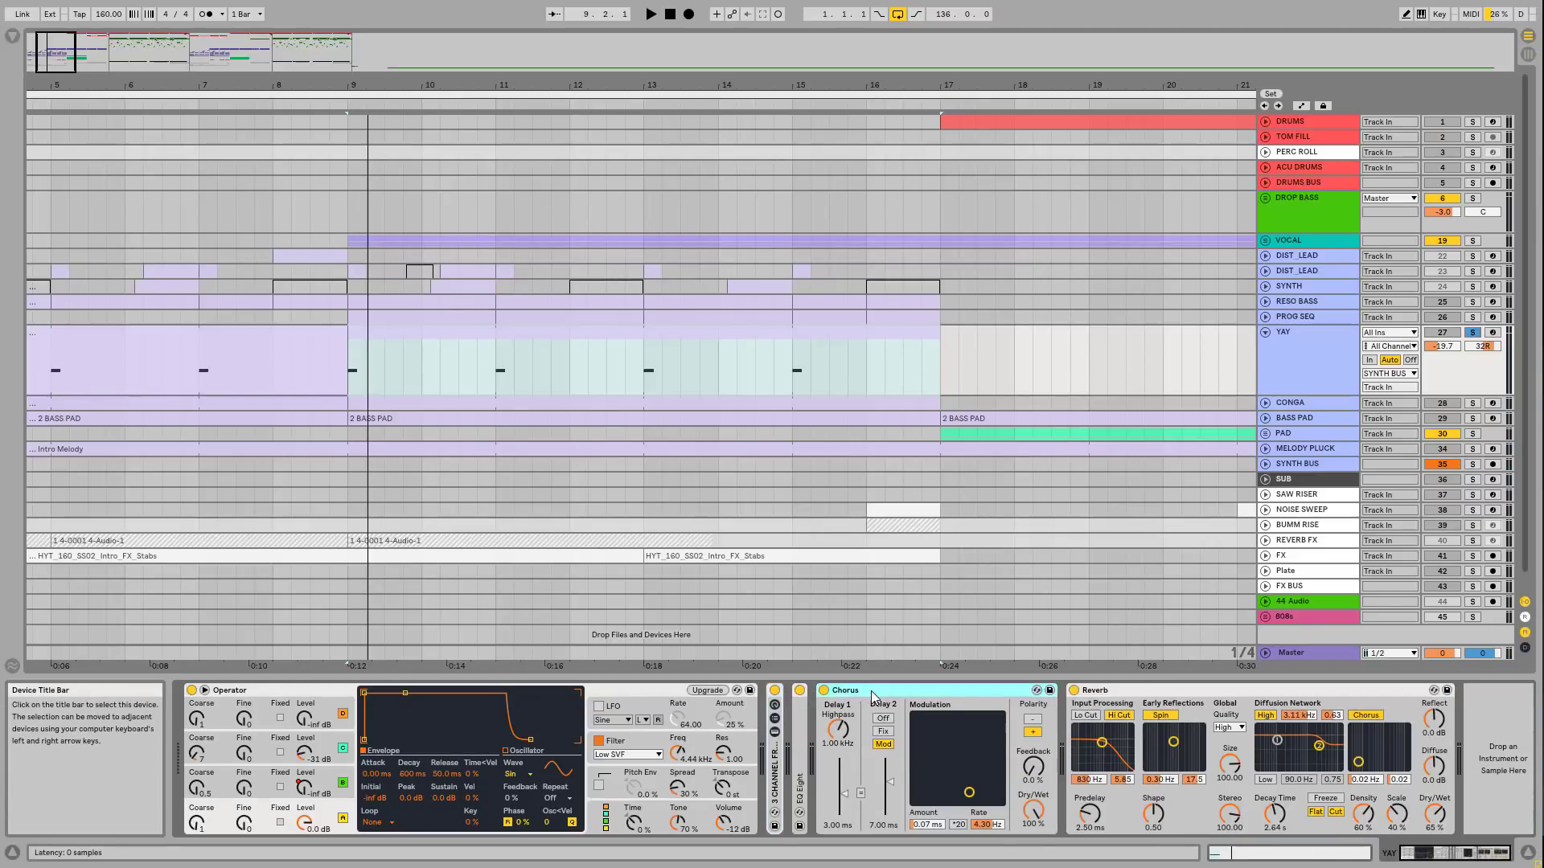
pyautogui.doubleClick(860, 691)
pyautogui.doubleClick(848, 692)
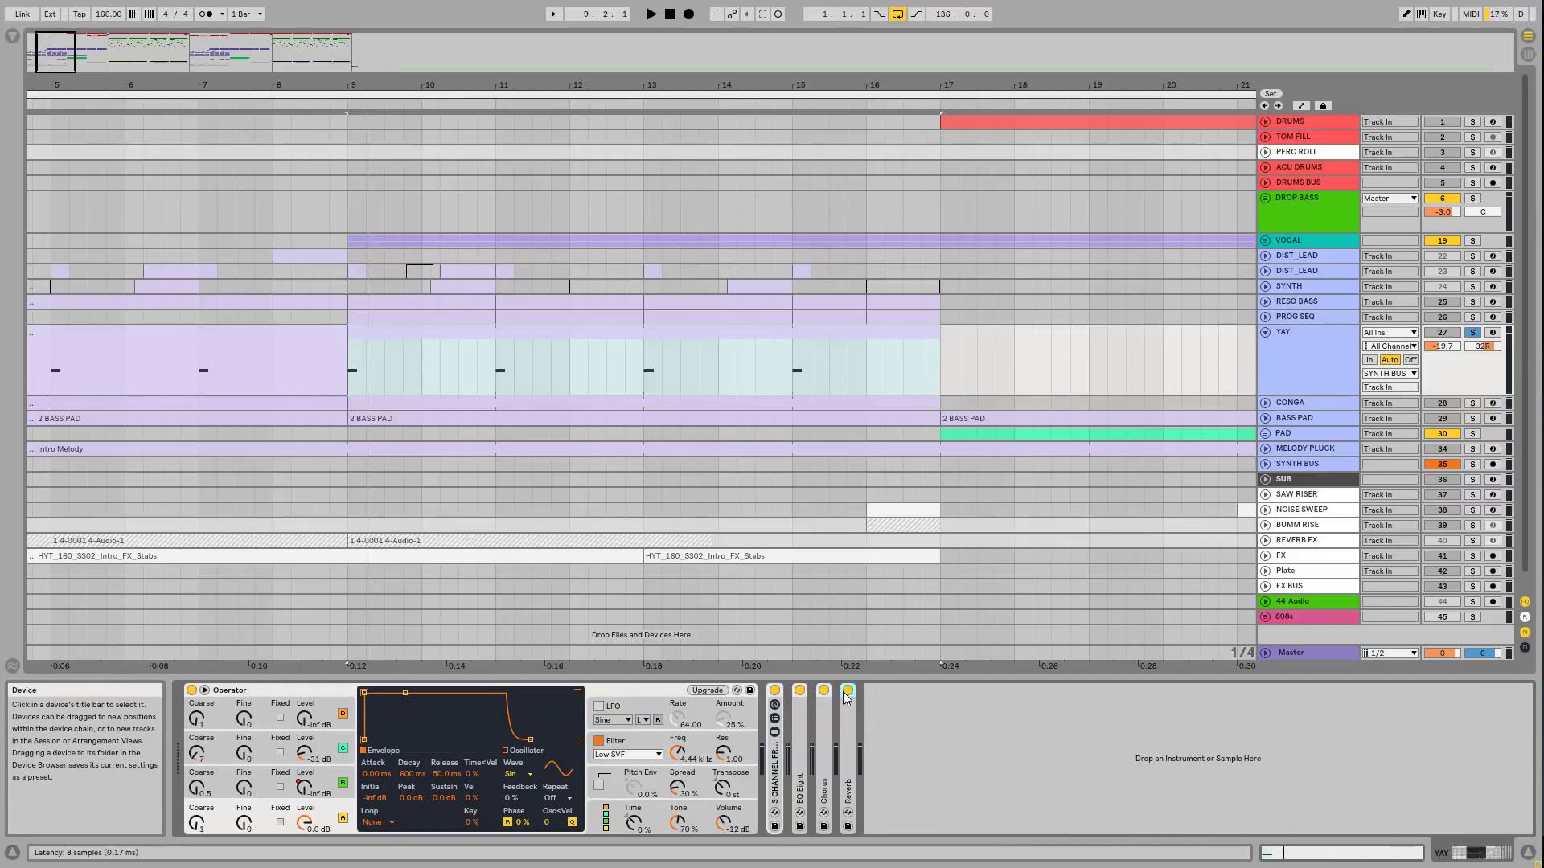
# Step: Play YAY from bar 9 with all four effects after the Operator switched off, and replay it with them back on
pyautogui.click(823, 690)
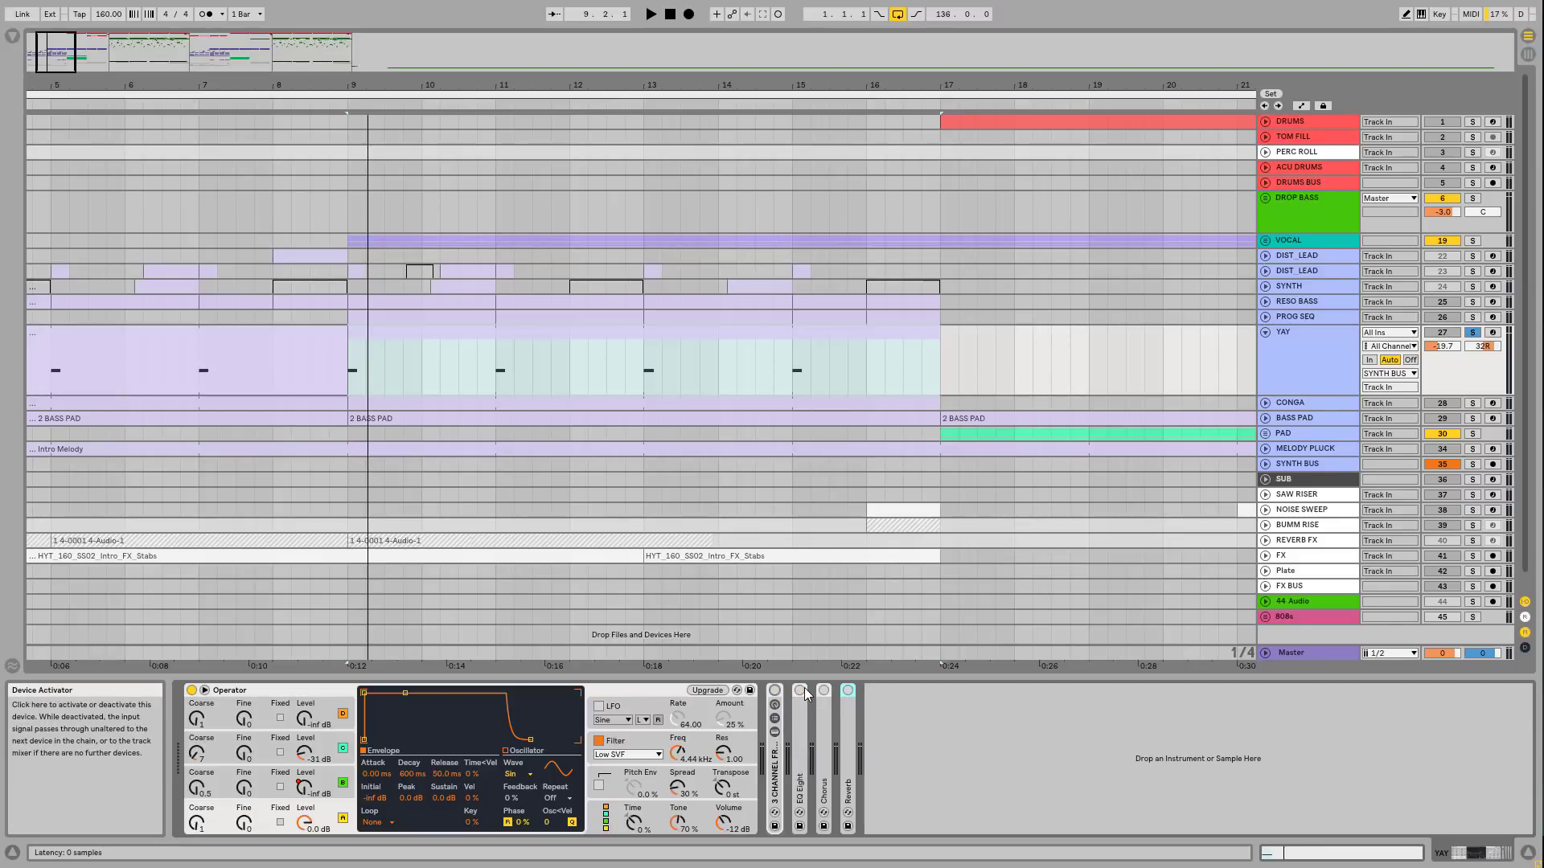
pyautogui.click(274, 692)
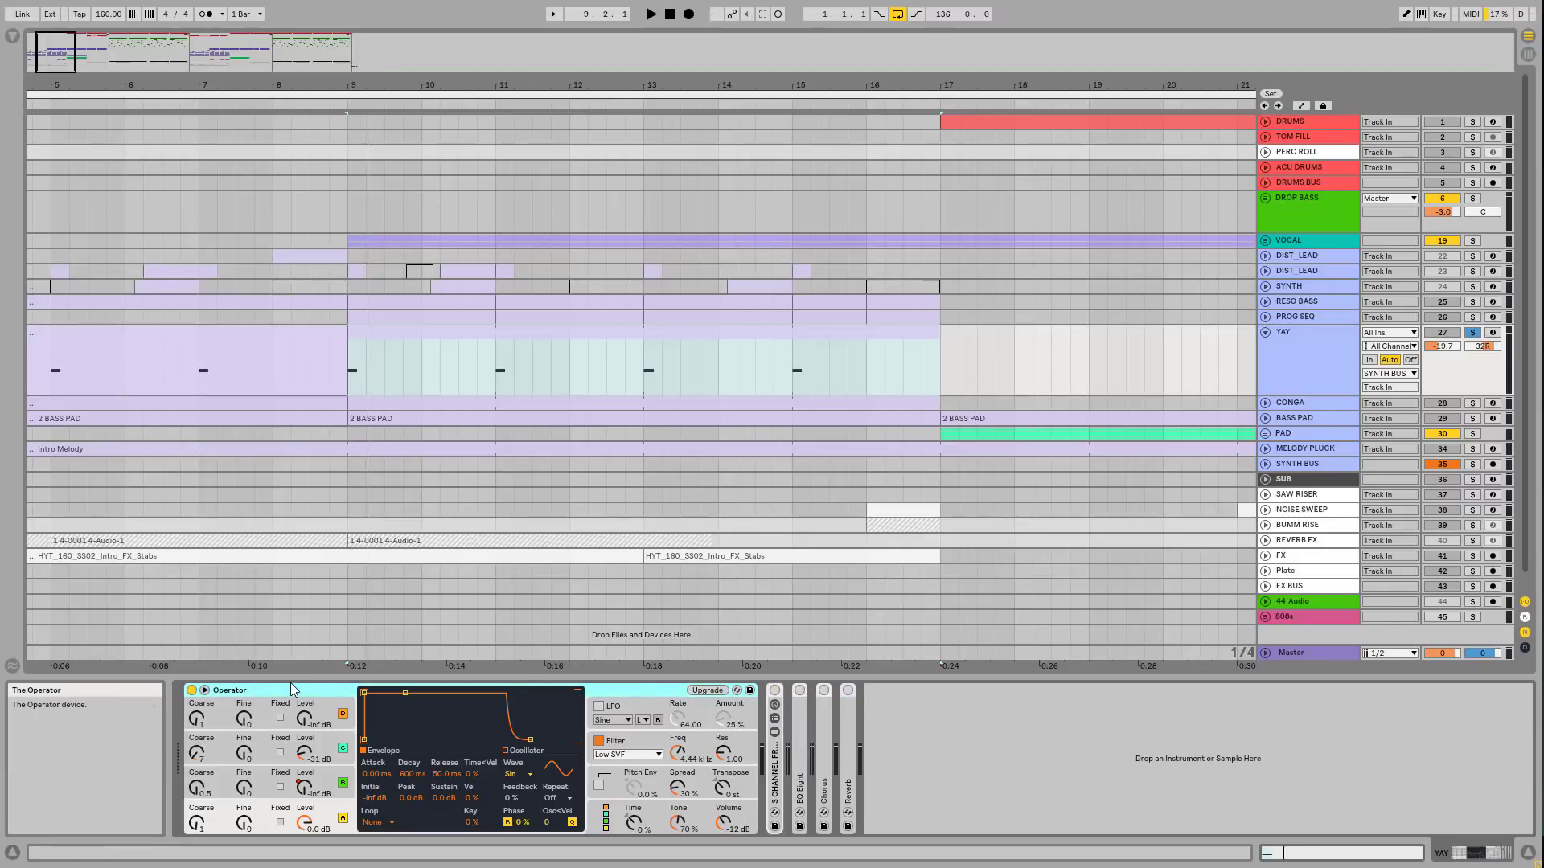
pyautogui.scroll(-1, 258, 644)
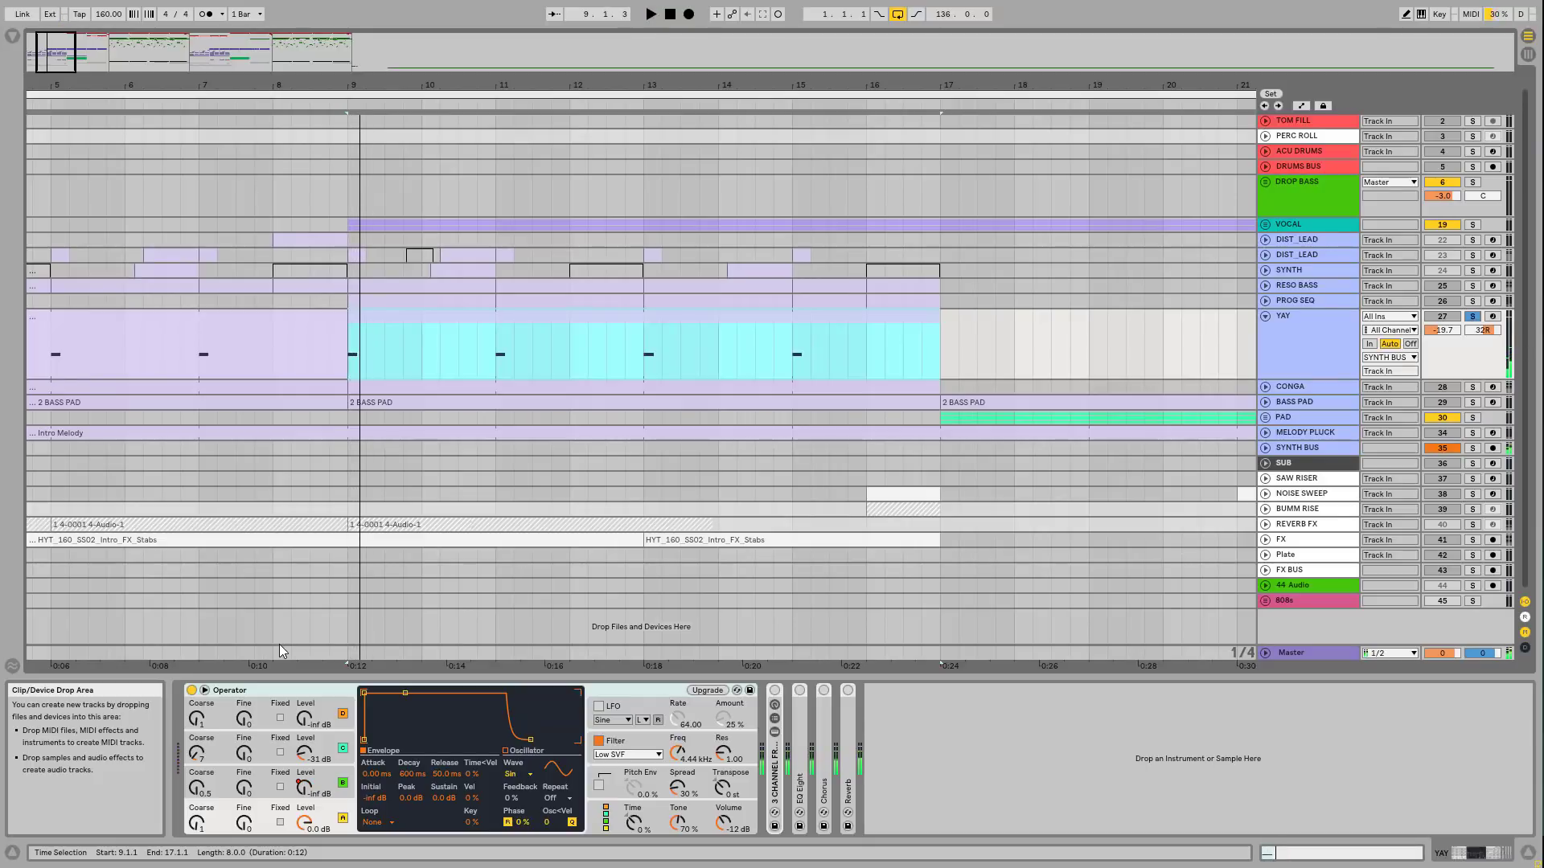
pyautogui.click(775, 690)
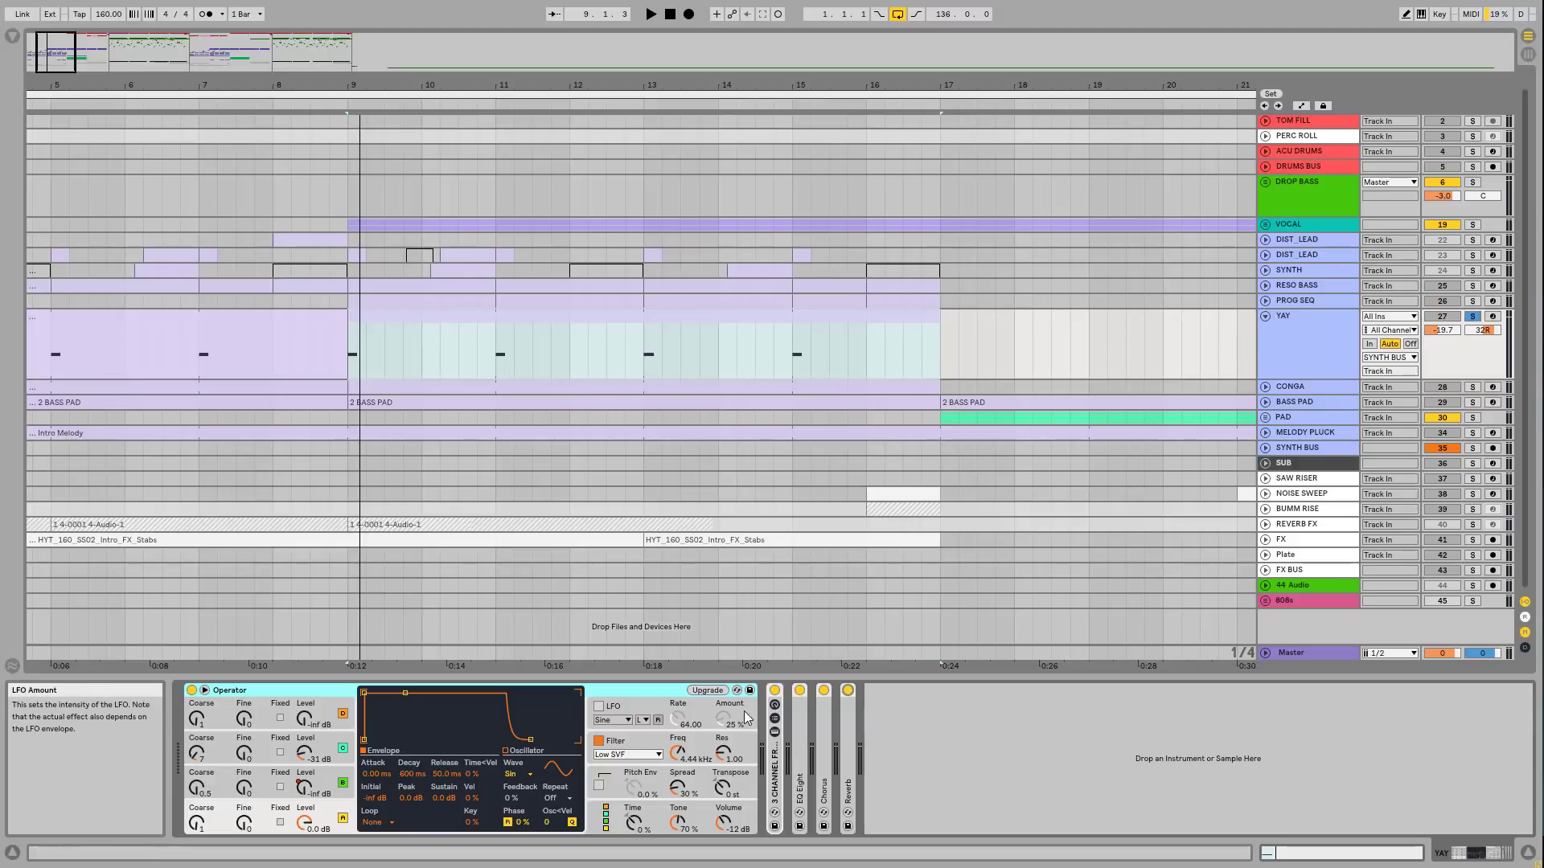
pyautogui.press('space')
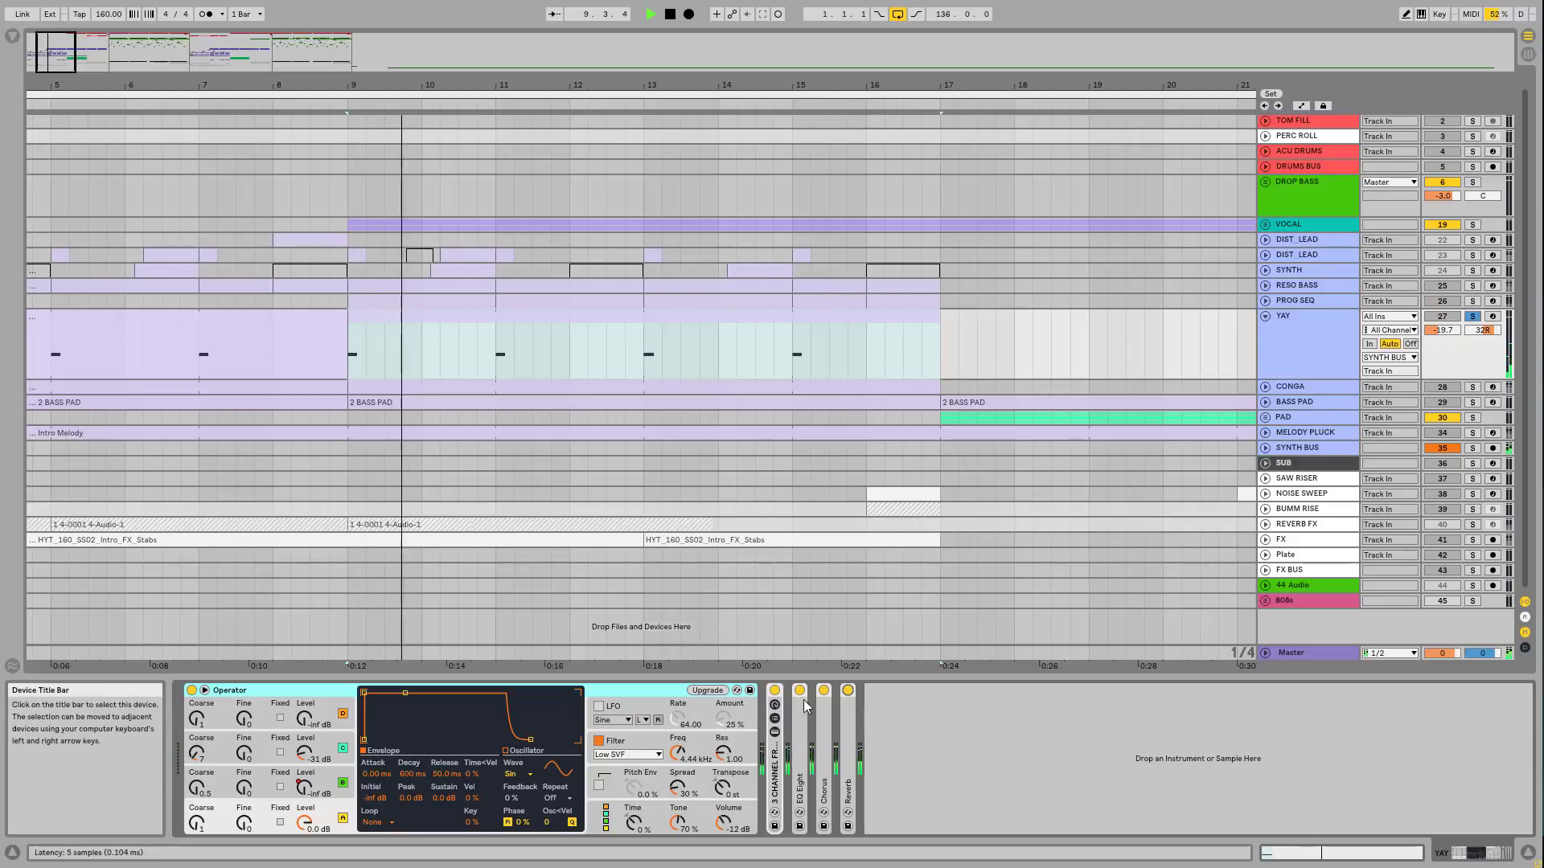
pyautogui.press('space')
# Step: Unsolo YAY, and unfold and solo the CONGA track with its clip at bar 1 selected and its devices shown
pyautogui.click(1473, 316)
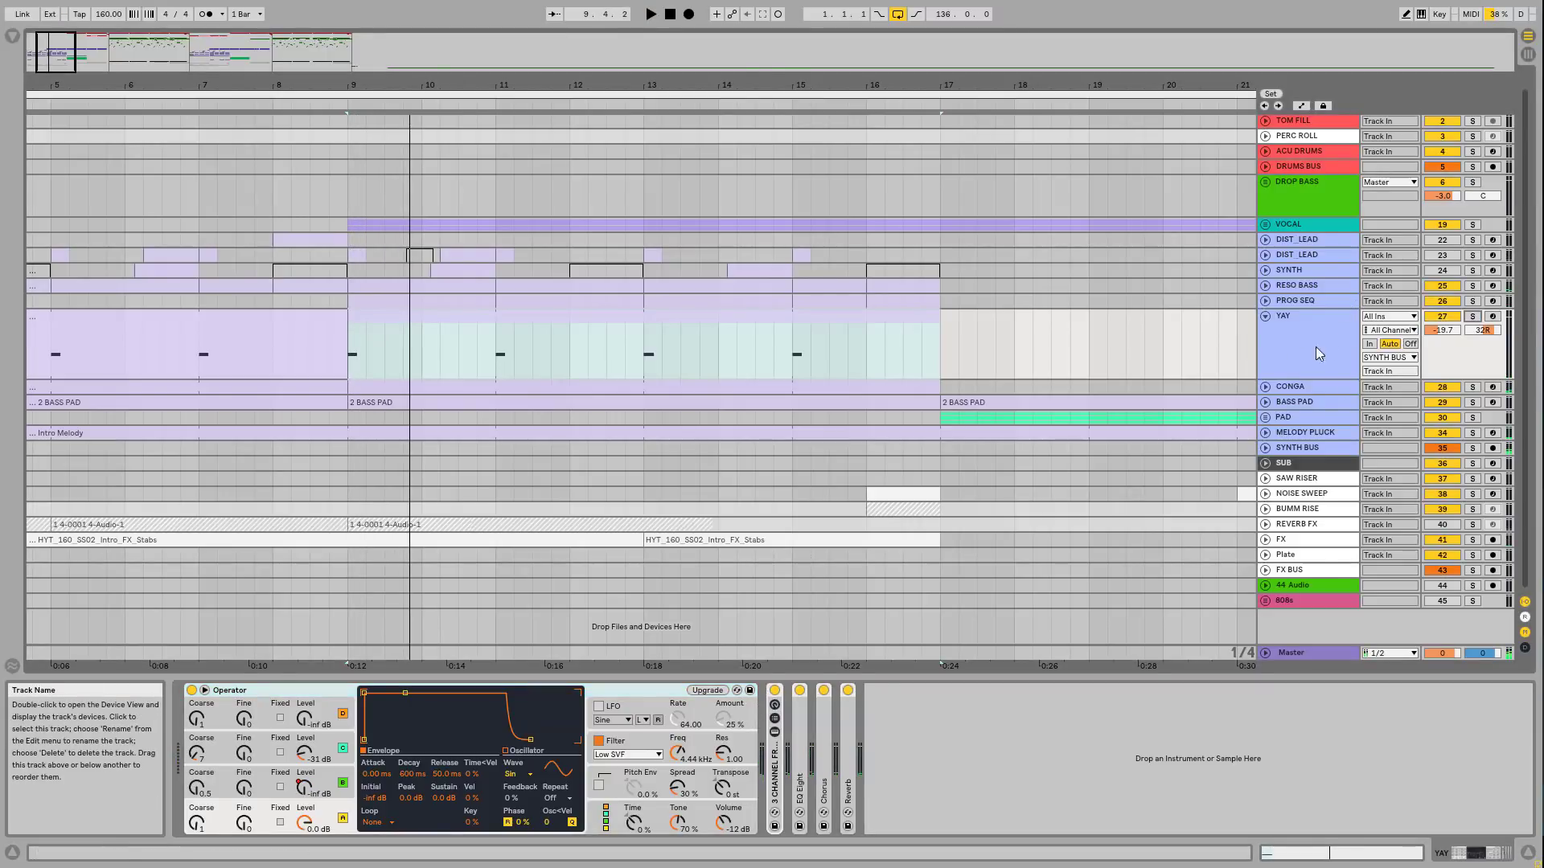
pyautogui.moveTo(744, 87)
pyautogui.mouseDown()
pyautogui.moveTo(803, 66)
pyautogui.moveTo(736, 57)
pyautogui.mouseUp()
pyautogui.click(1265, 388)
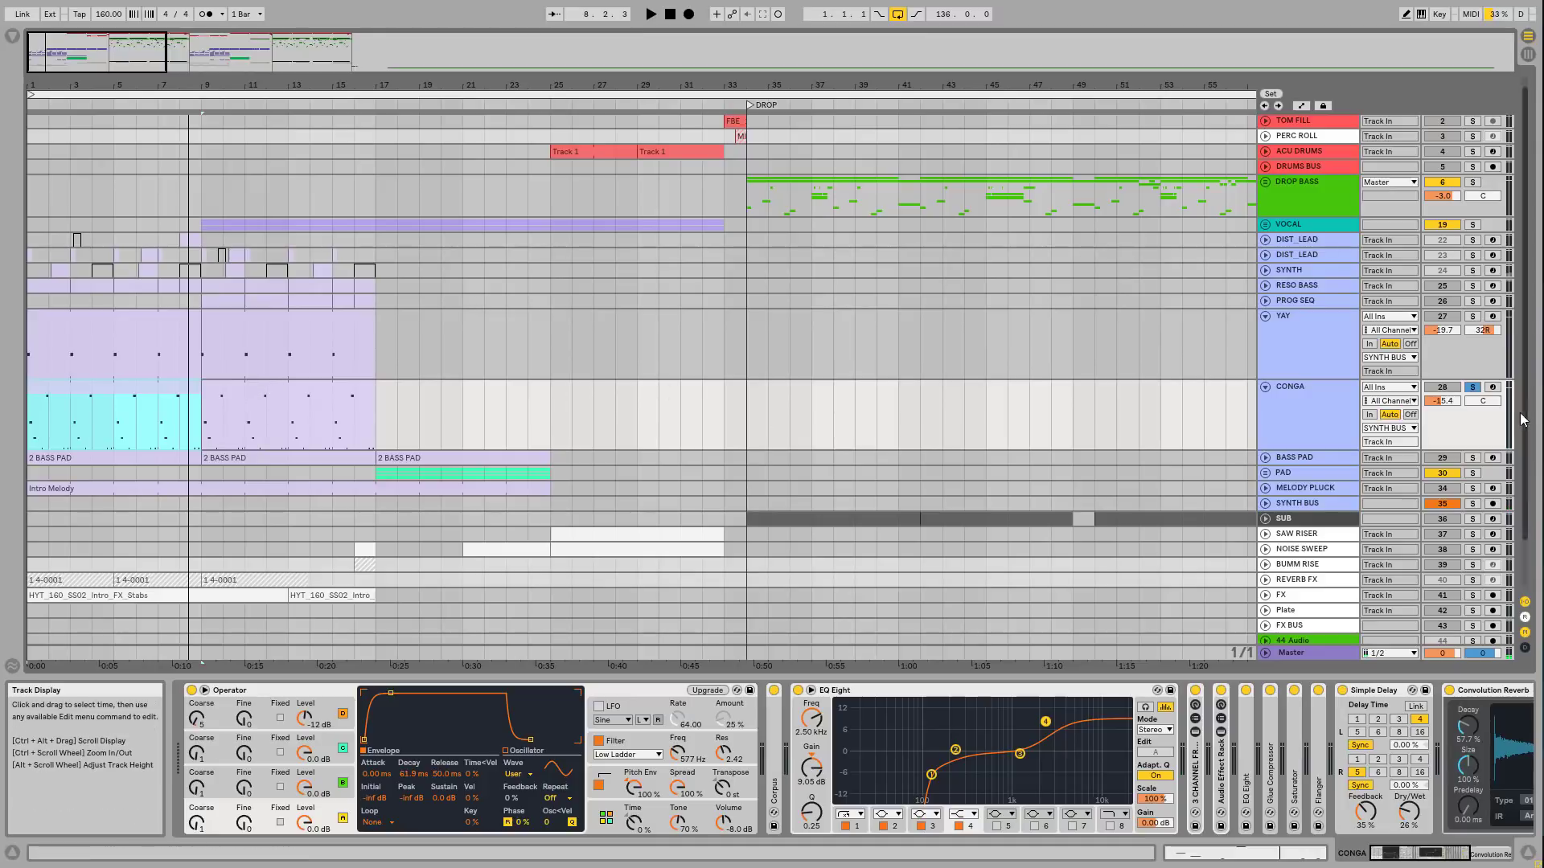
pyautogui.click(1302, 406)
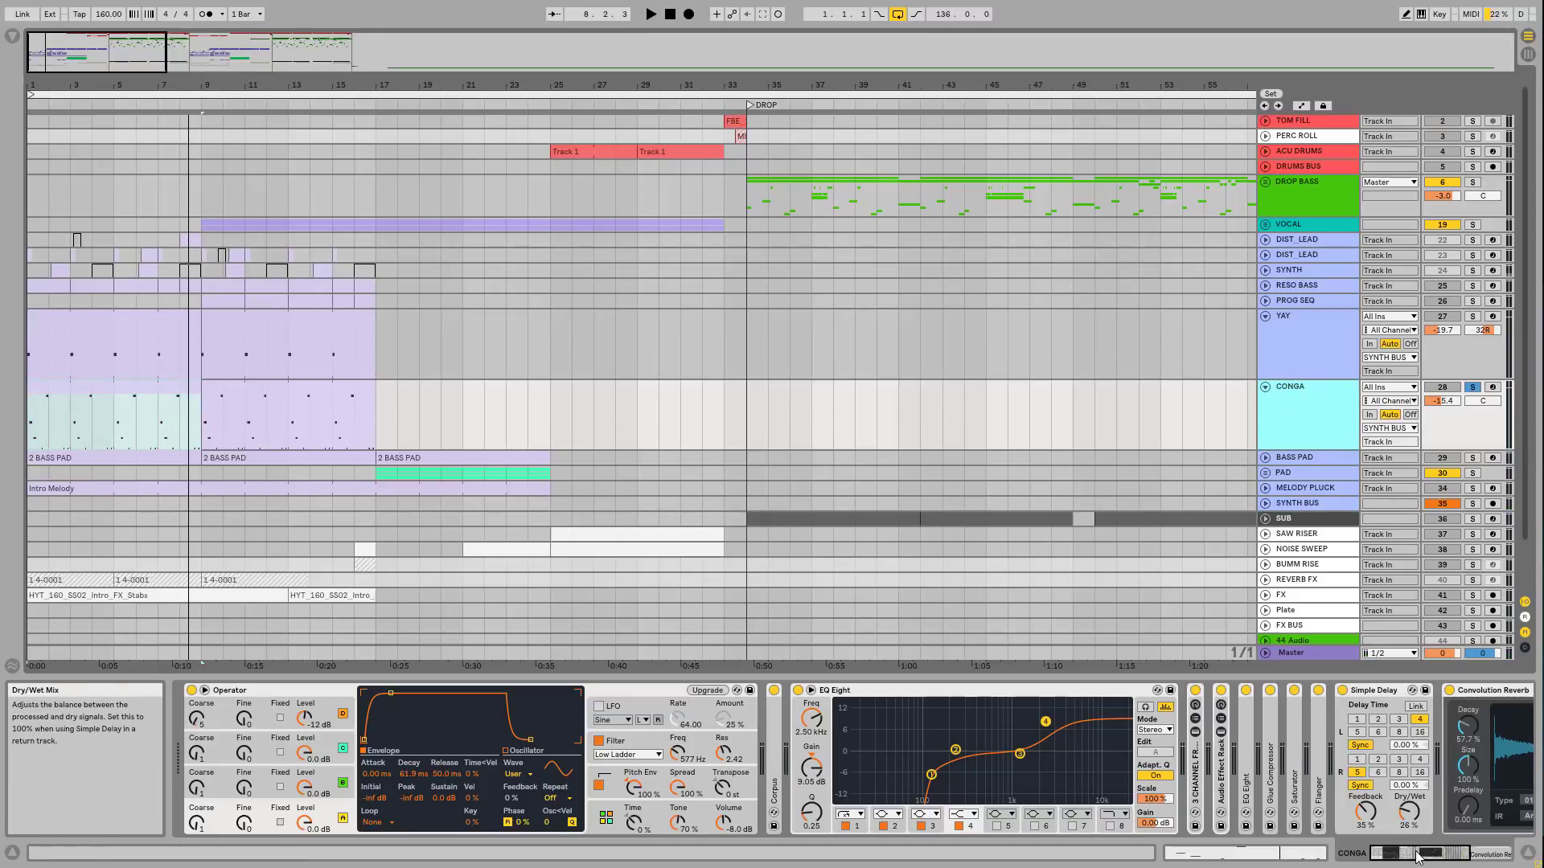
pyautogui.moveTo(1417, 854)
pyautogui.mouseDown()
pyautogui.moveTo(1444, 854)
pyautogui.moveTo(1411, 854)
pyautogui.mouseUp()
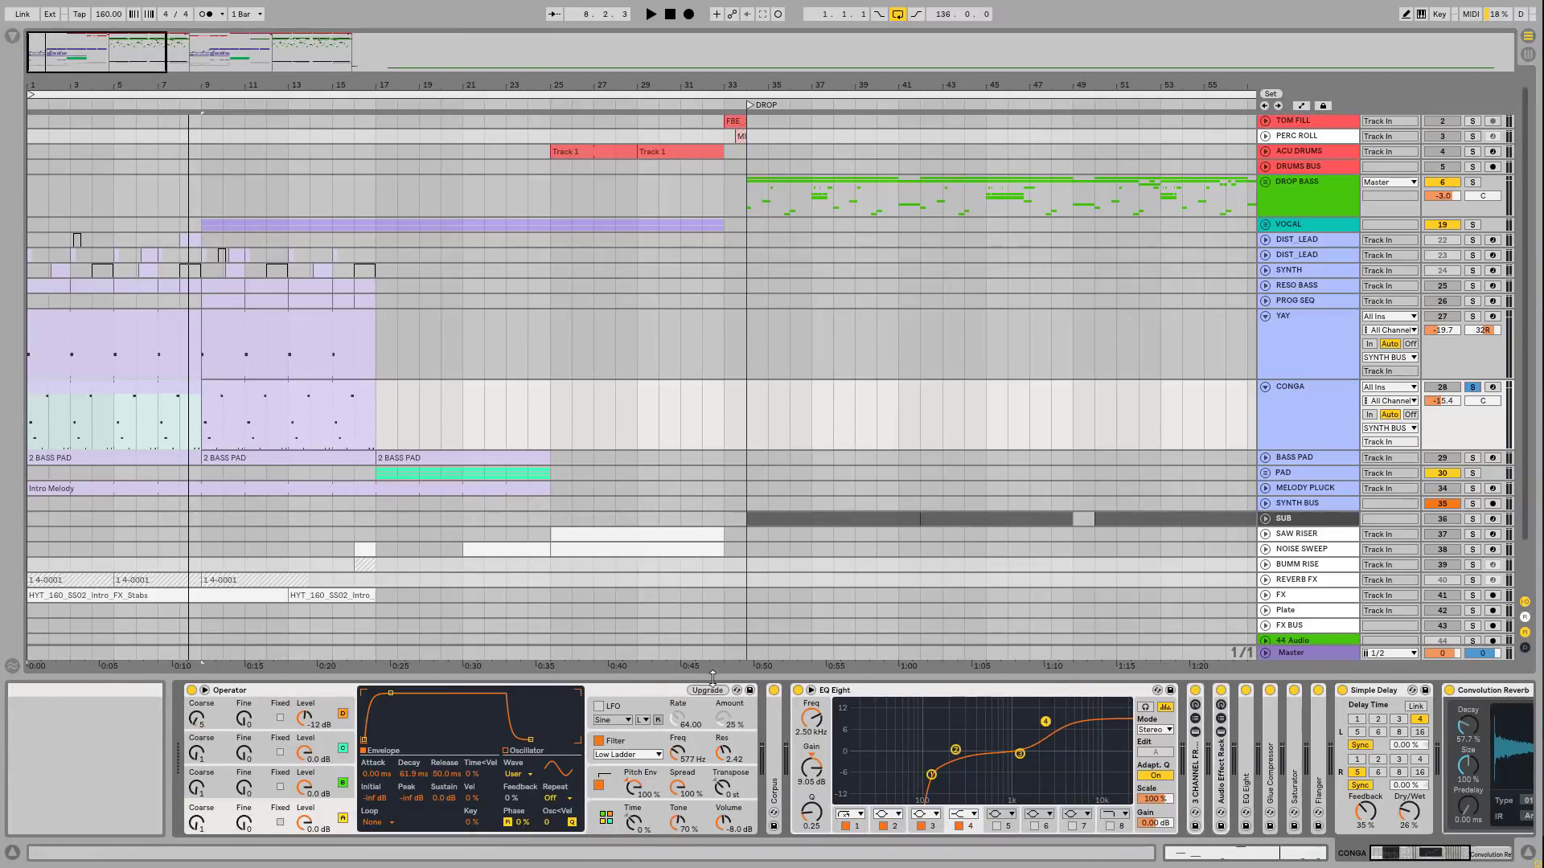
# Step: Fold CONGA's EQ Eight, Simple Delay and Convolution Reverb, and group all effects after the Operator into one Audio Effect Rack
pyautogui.doubleClick(880, 691)
pyautogui.doubleClick(1005, 690)
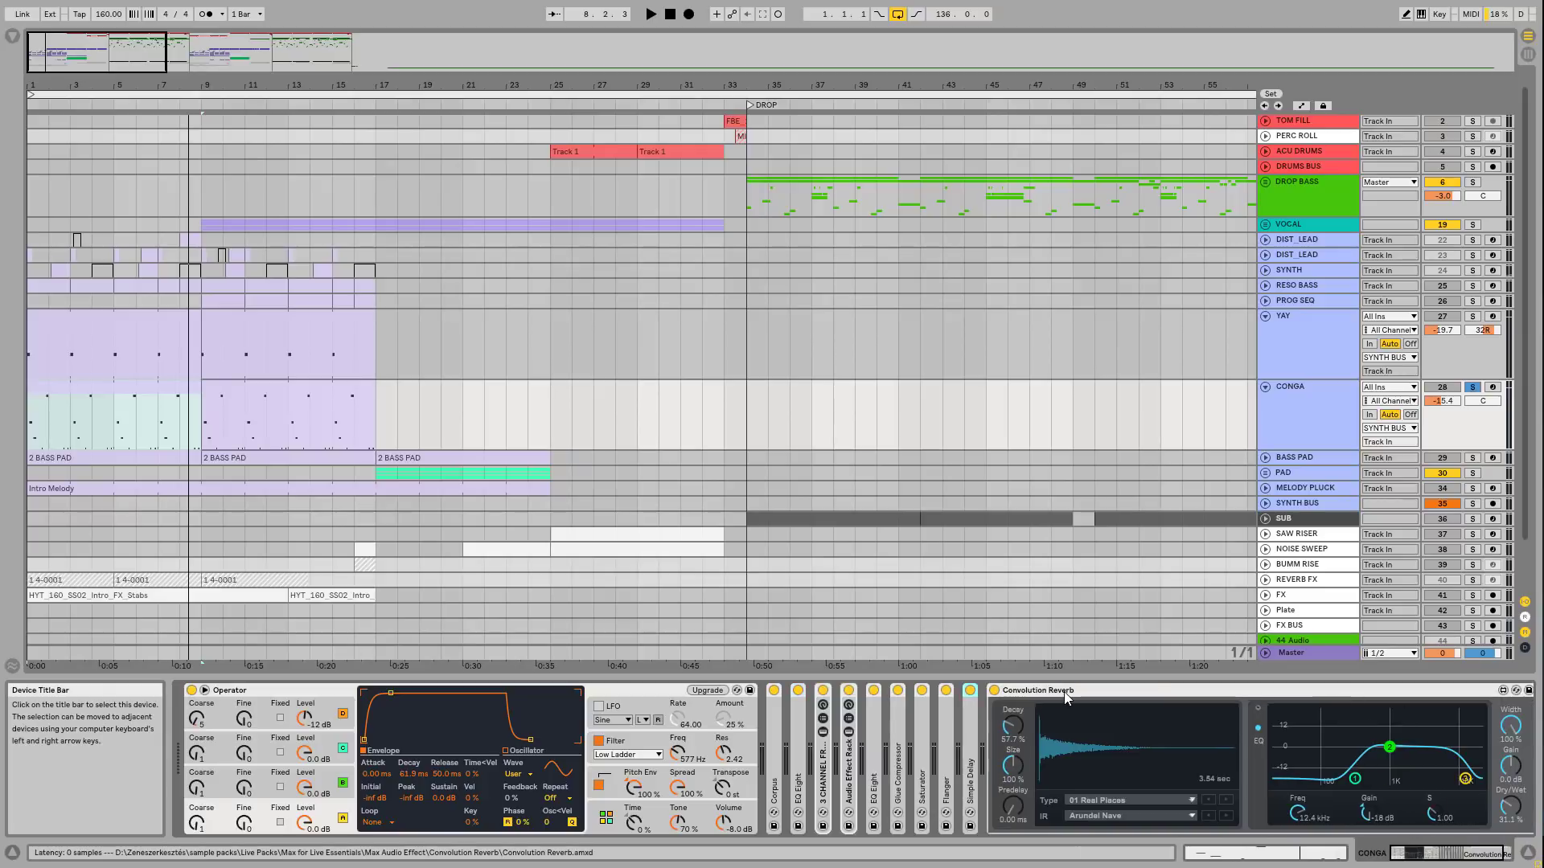
pyautogui.doubleClick(1050, 693)
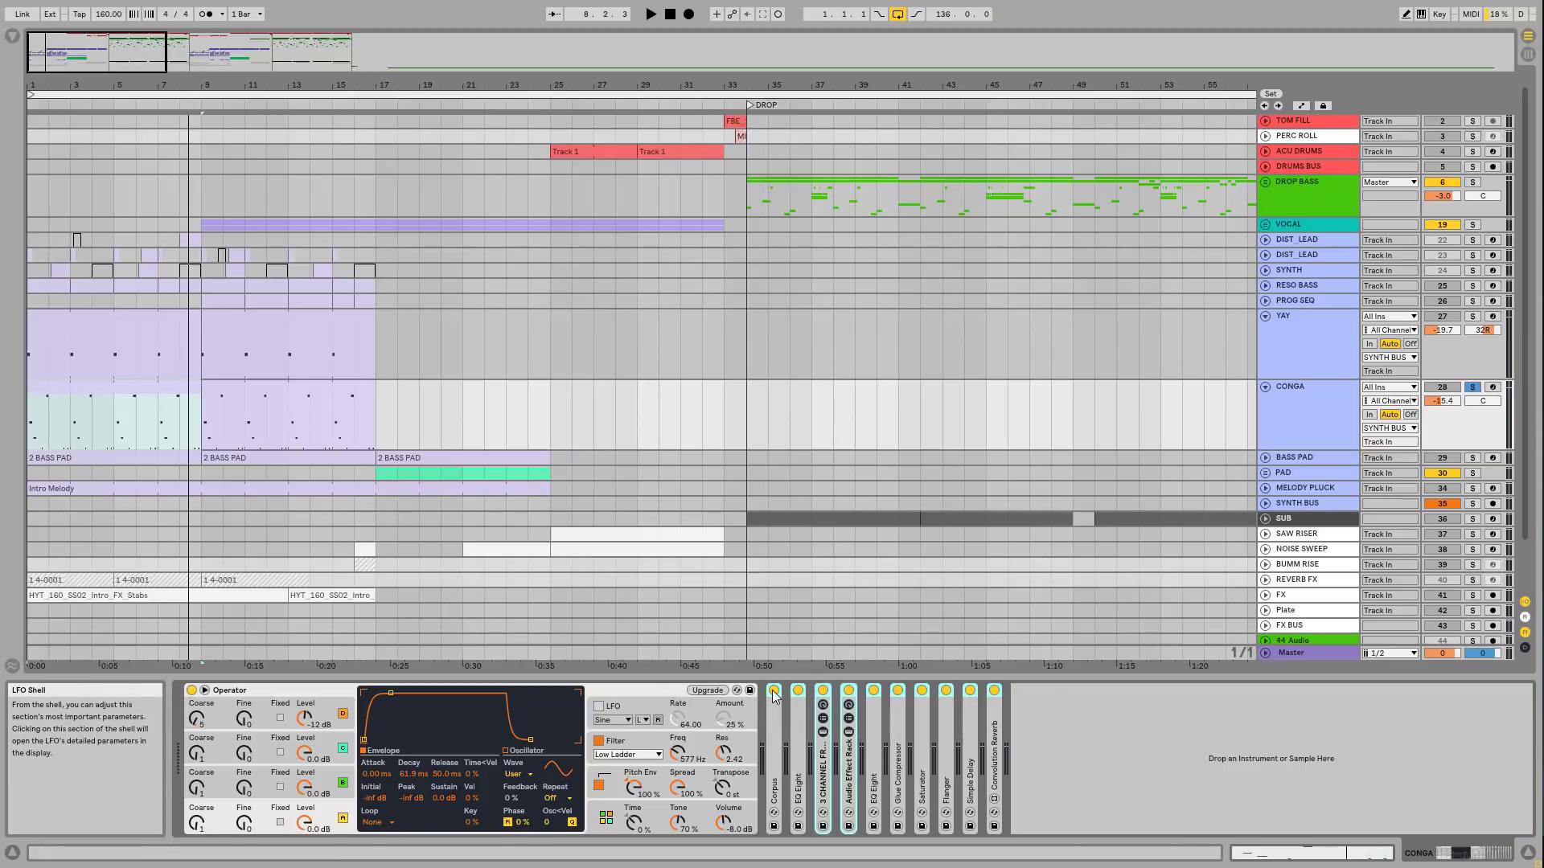
pyautogui.hotkey('ctrl', 'g')
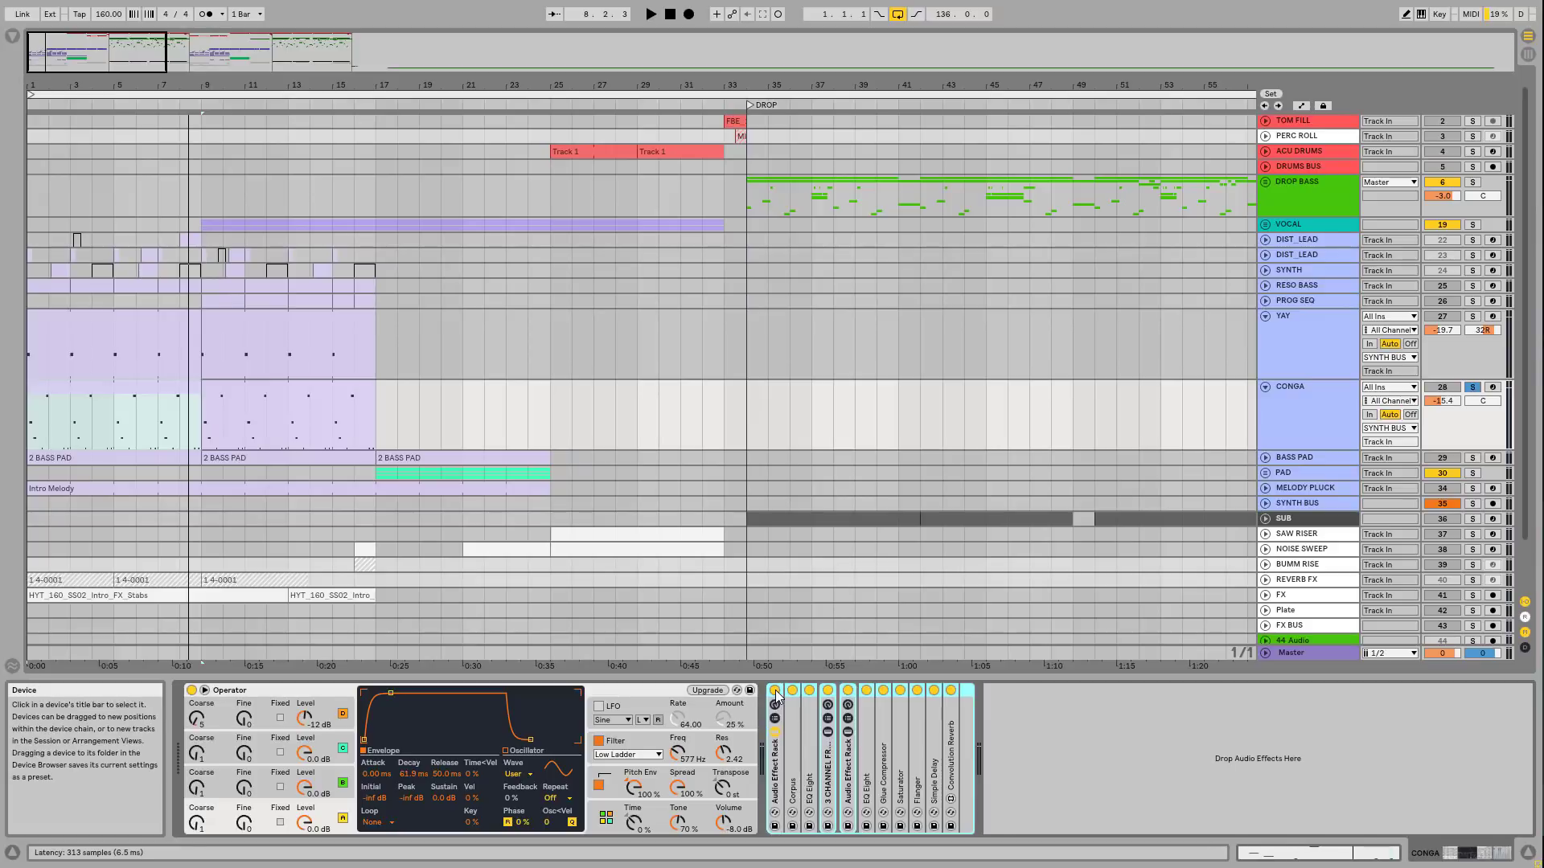
# Step: Play CONGA from bar 1 with the outer Audio Effect Rack switched off, and switch the rack back on
pyautogui.press('space')
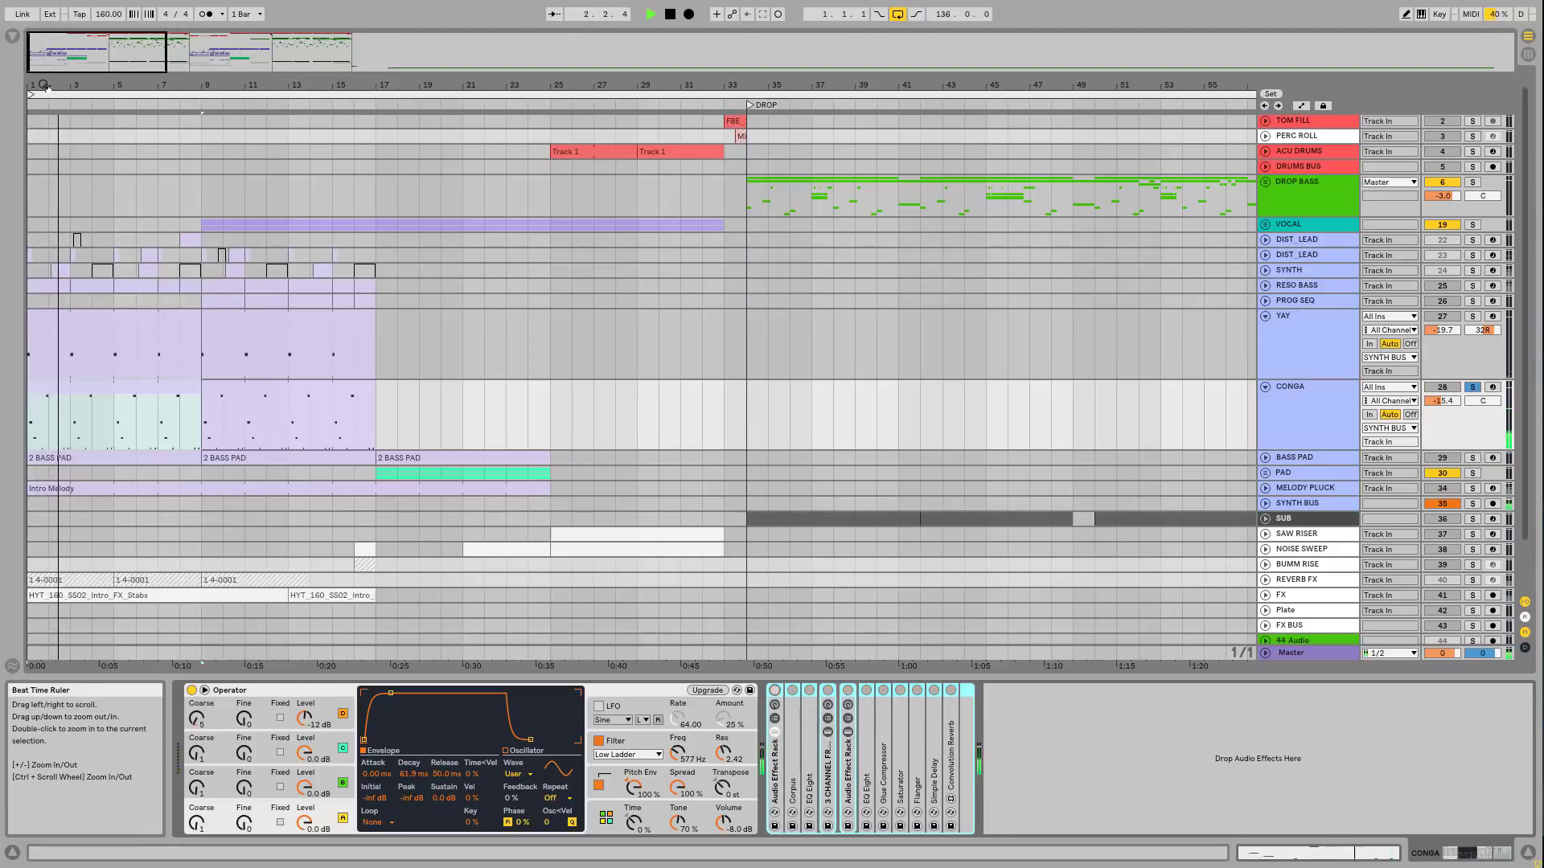
pyautogui.moveTo(70, 87); pyautogui.dragTo(70, 149)
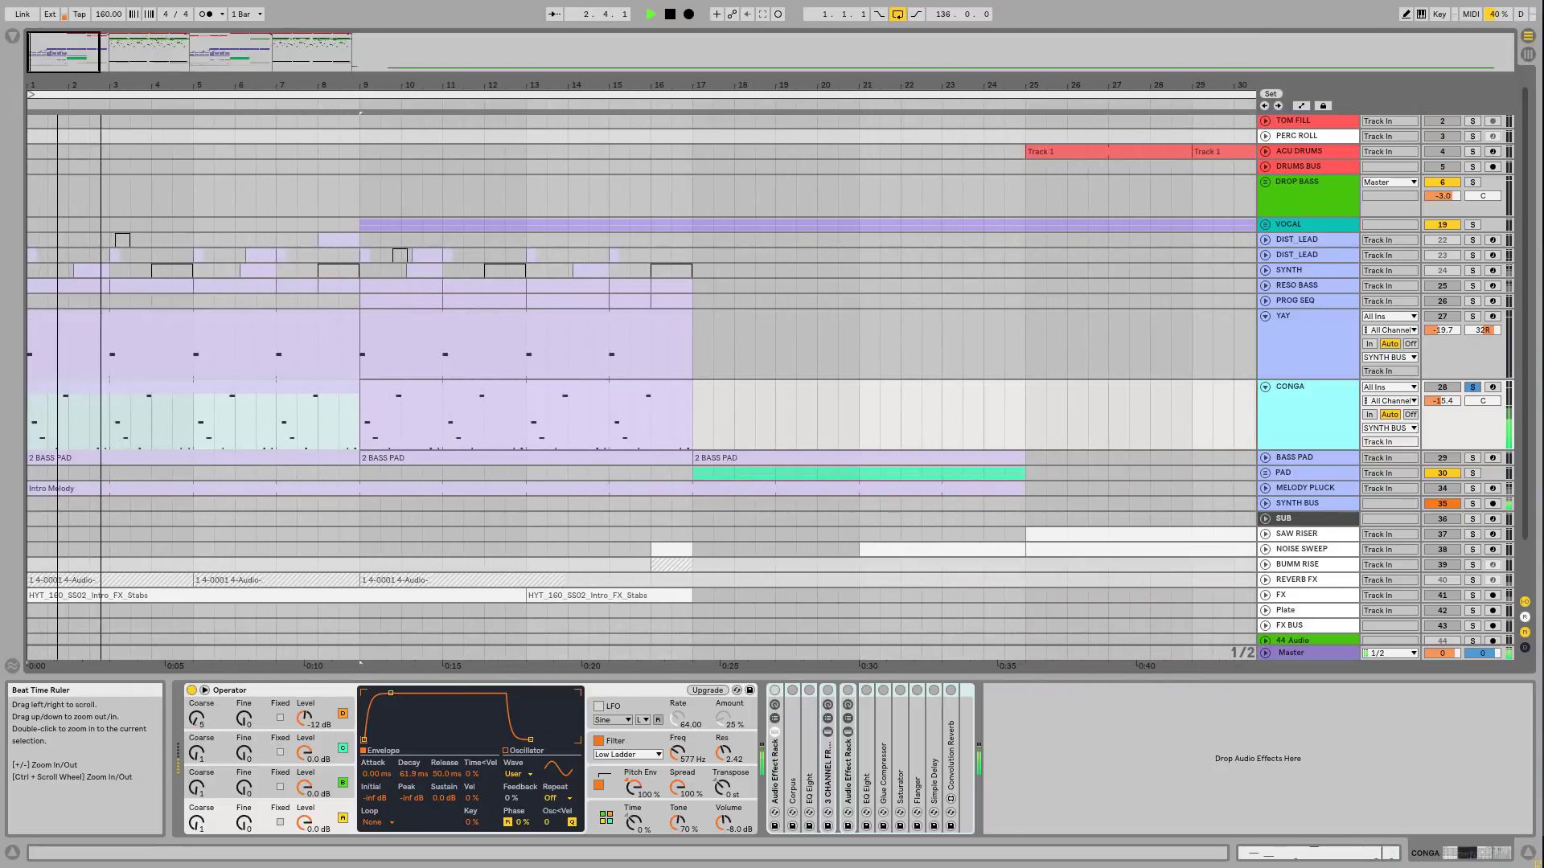
pyautogui.press('space')
pyautogui.click(773, 695)
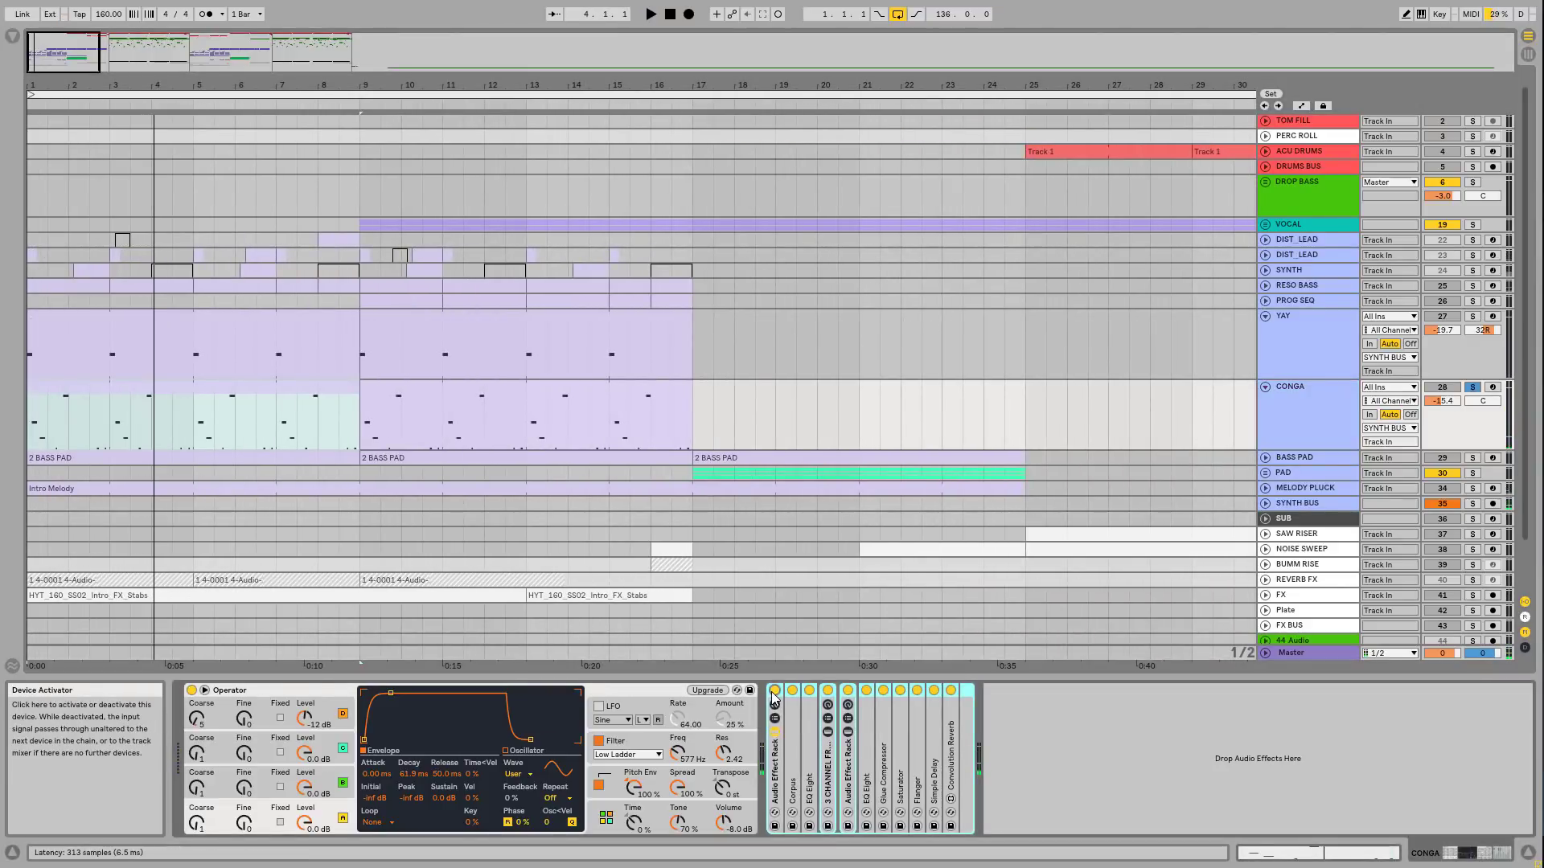
# Step: Play CONGA from bar 1 with its effects on, switching off Convolution Reverb, Simple Delay and Corpus during playback
pyautogui.press('space')
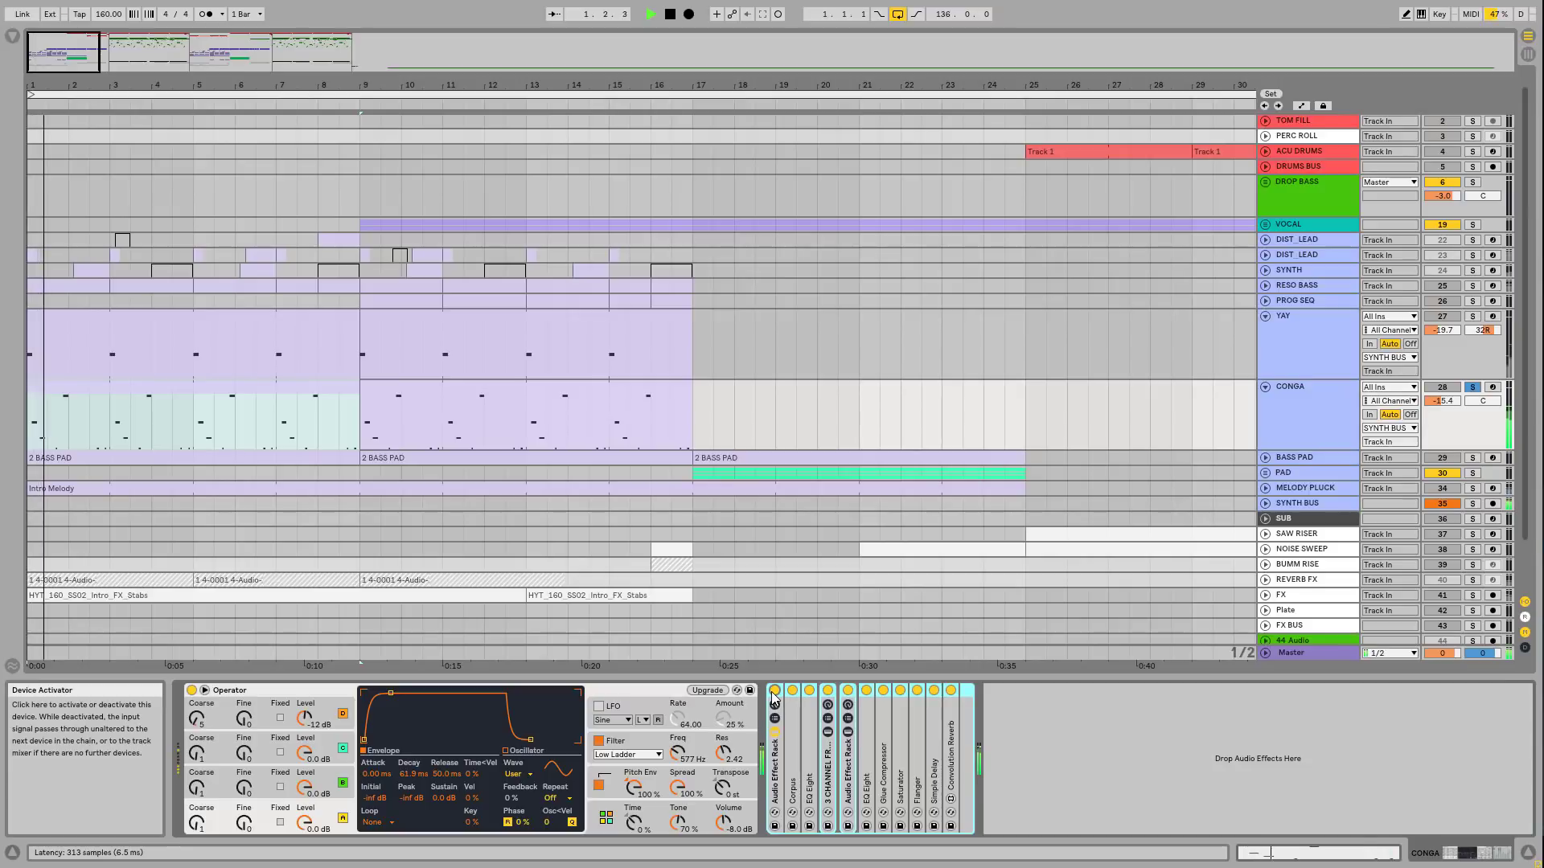
pyautogui.click(951, 691)
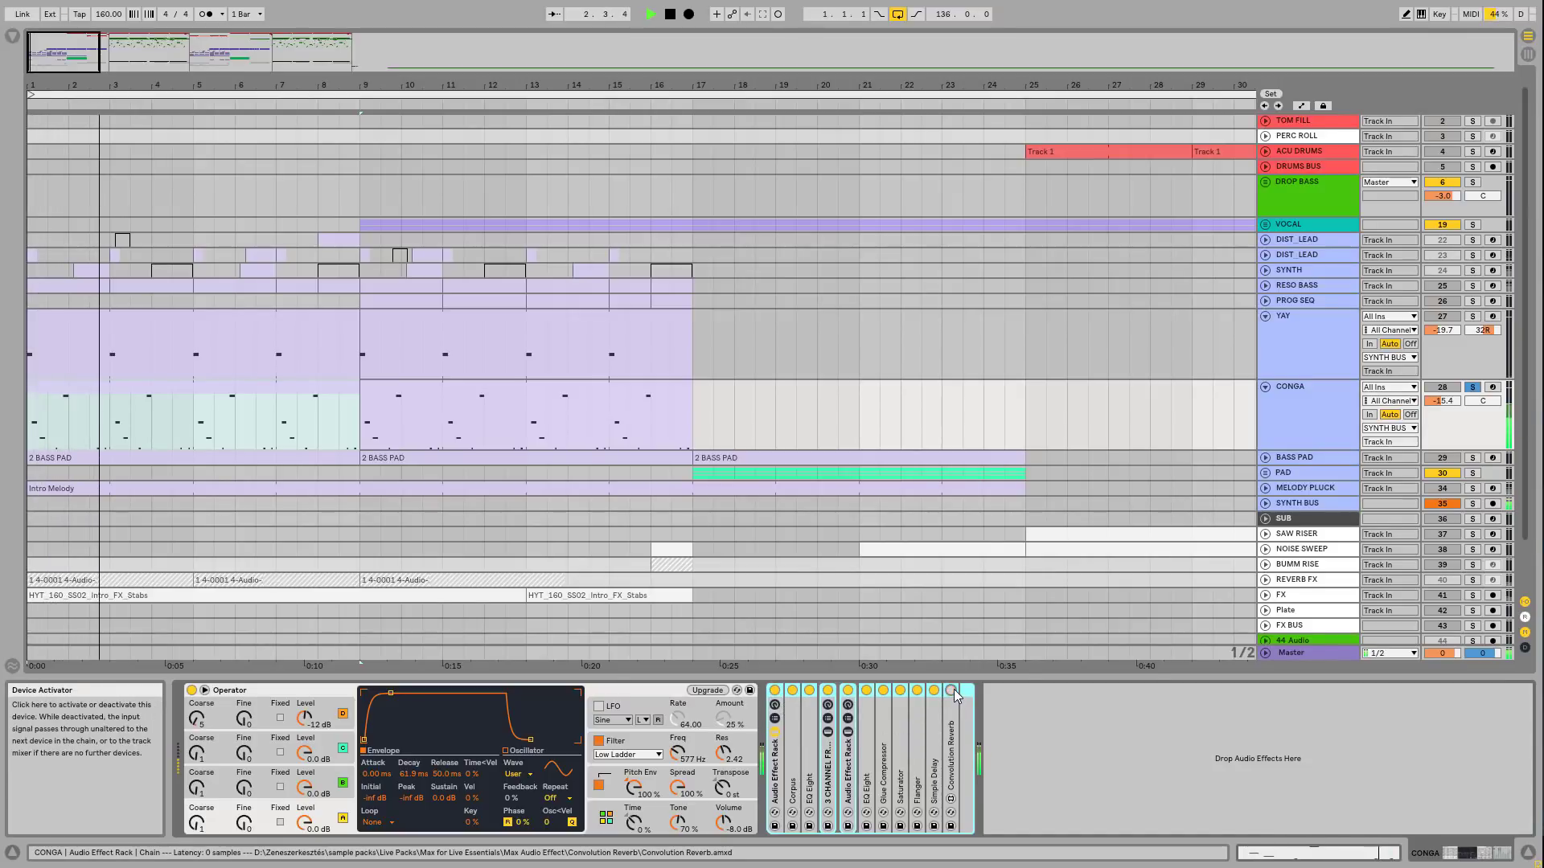
pyautogui.click(934, 692)
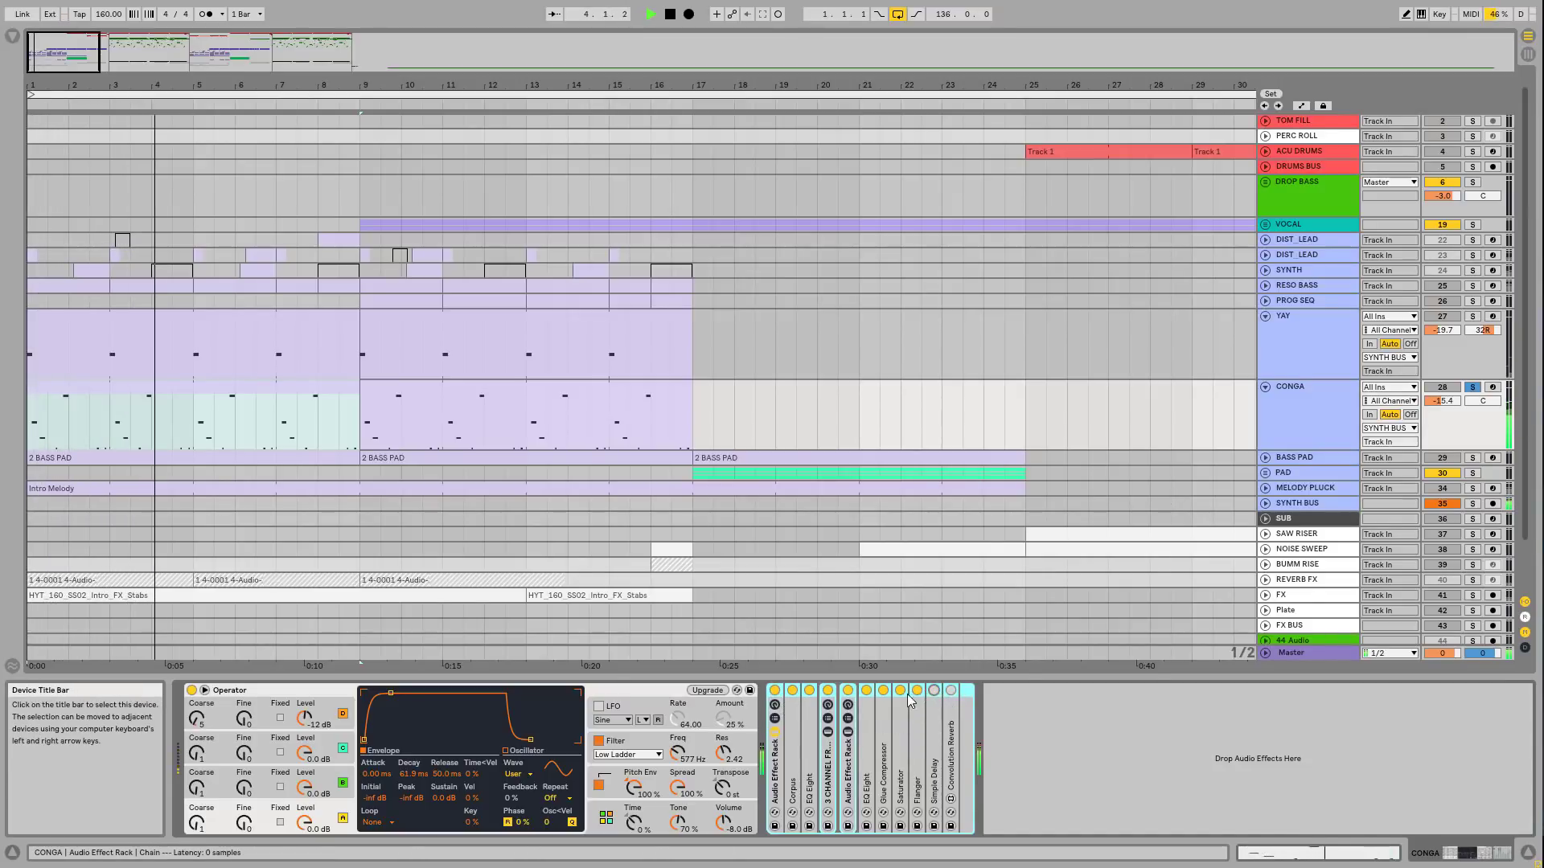
pyautogui.click(793, 692)
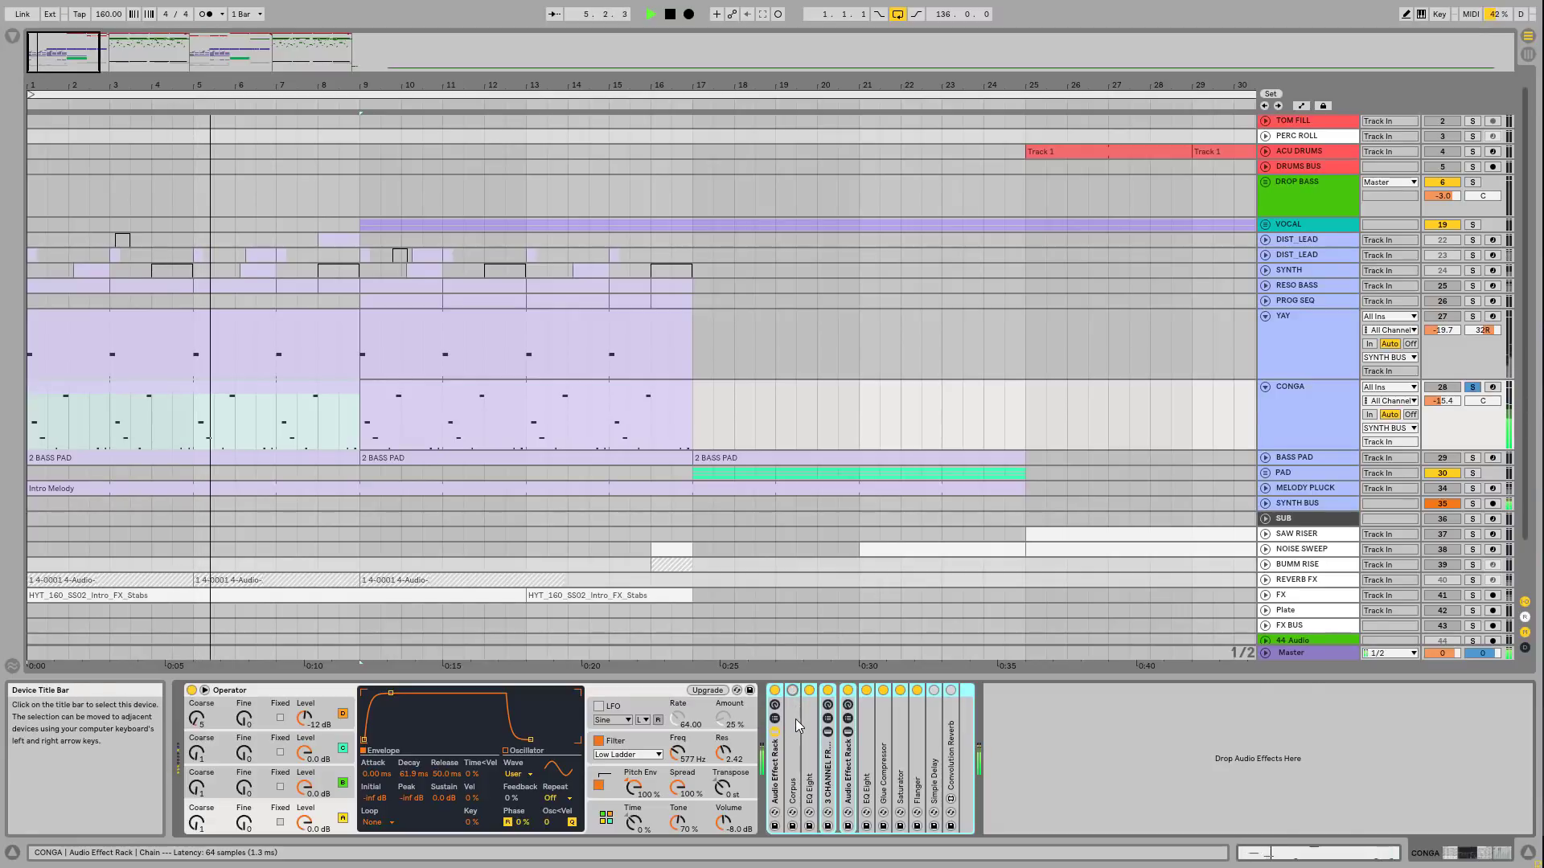
# Step: Unfold the Corpus device in CONGA's rack, stop playback and switch Corpus back on
pyautogui.doubleClick(794, 718)
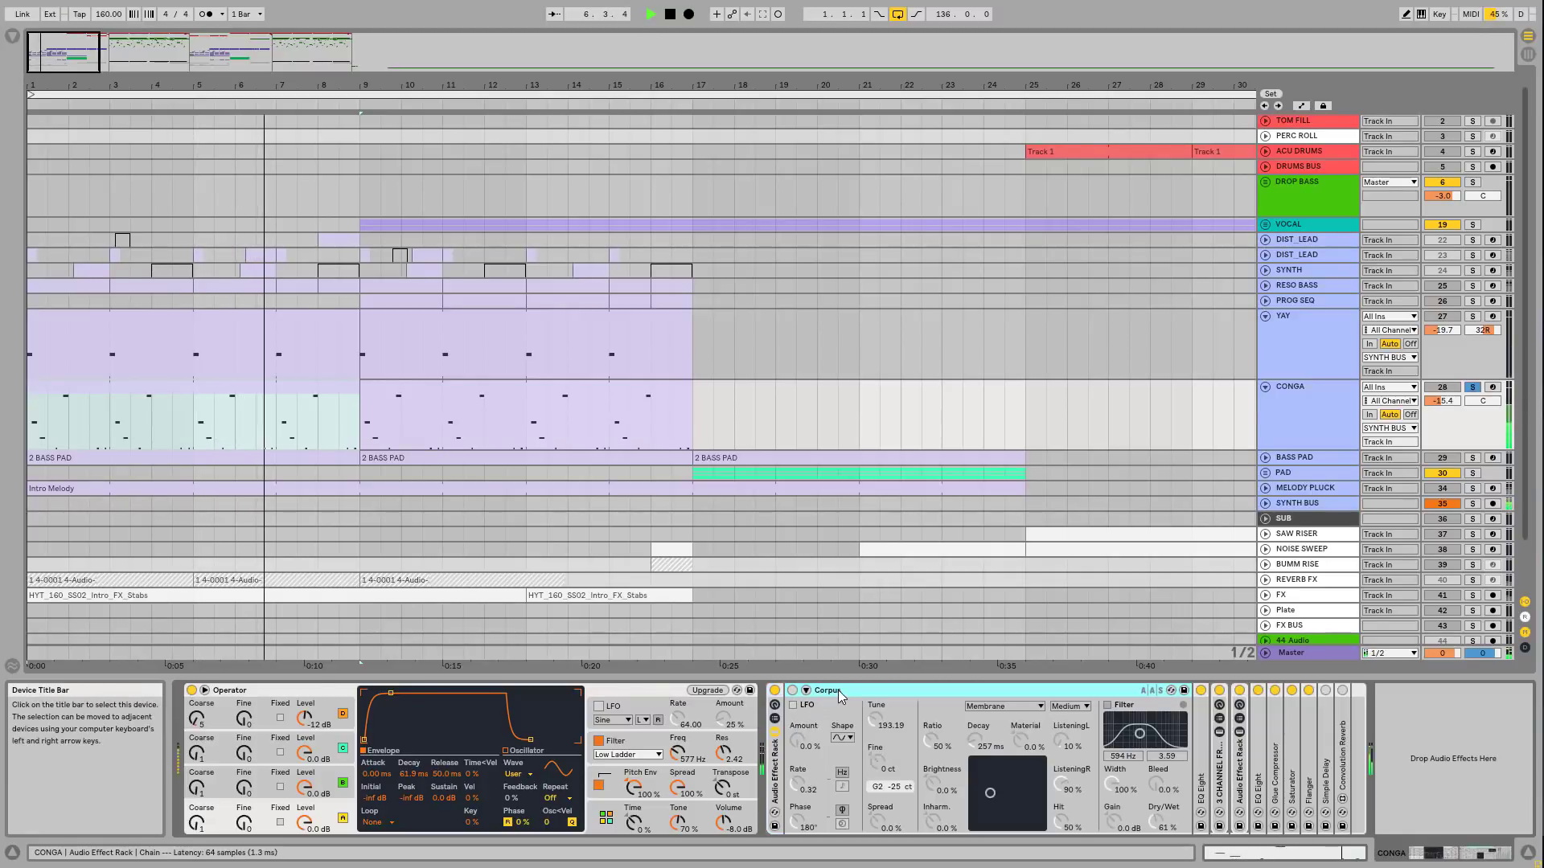
pyautogui.press('space')
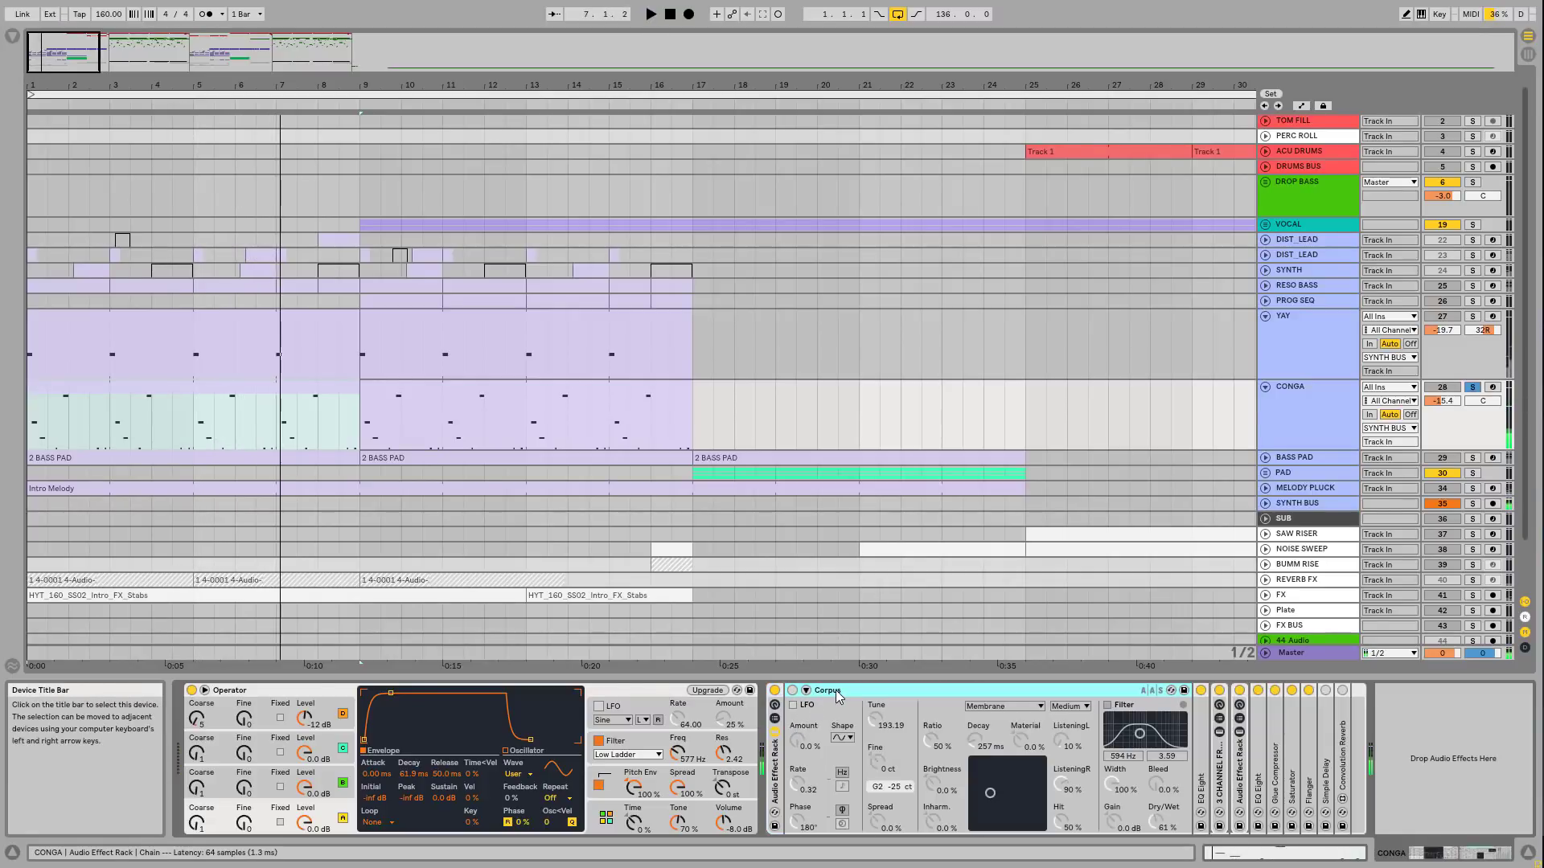
pyautogui.click(793, 691)
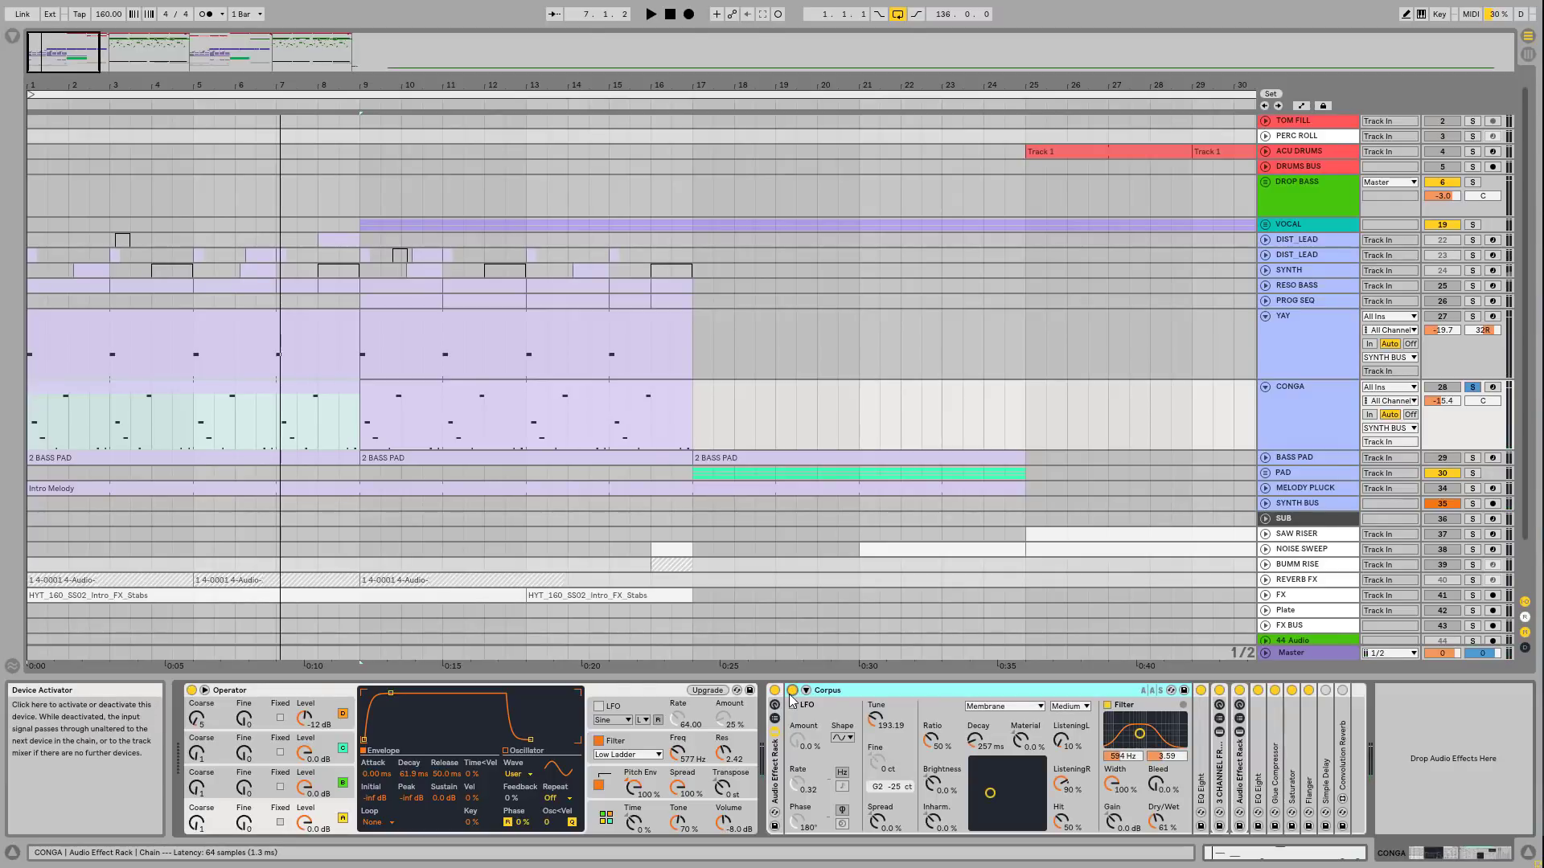
# Step: Check the Membrane resonator setting of CONGA's Corpus and fold the device
pyautogui.click(1004, 709)
pyautogui.click(927, 693)
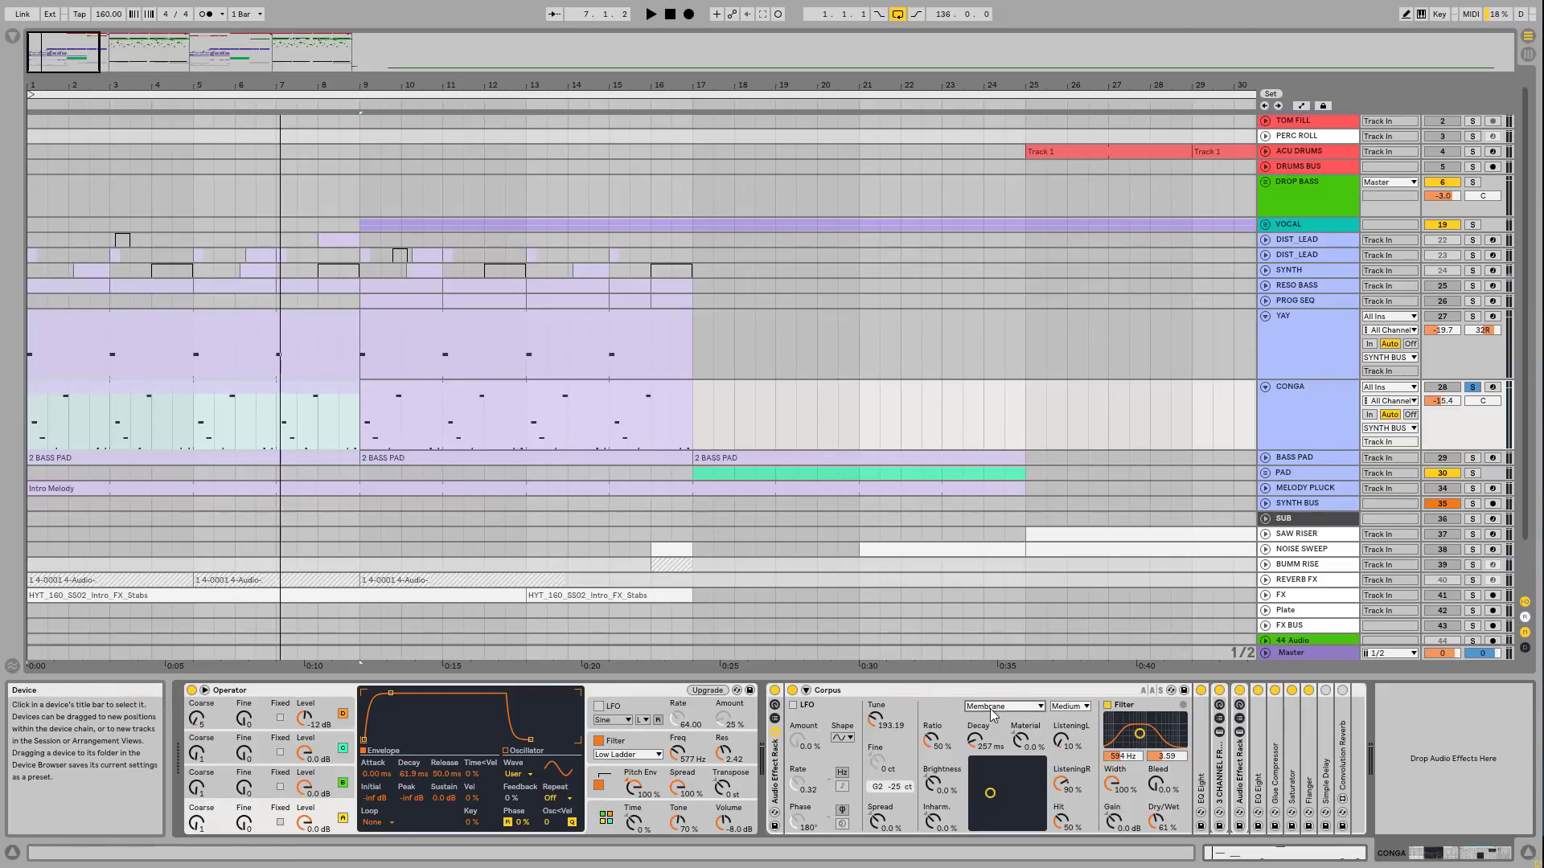
pyautogui.doubleClick(818, 692)
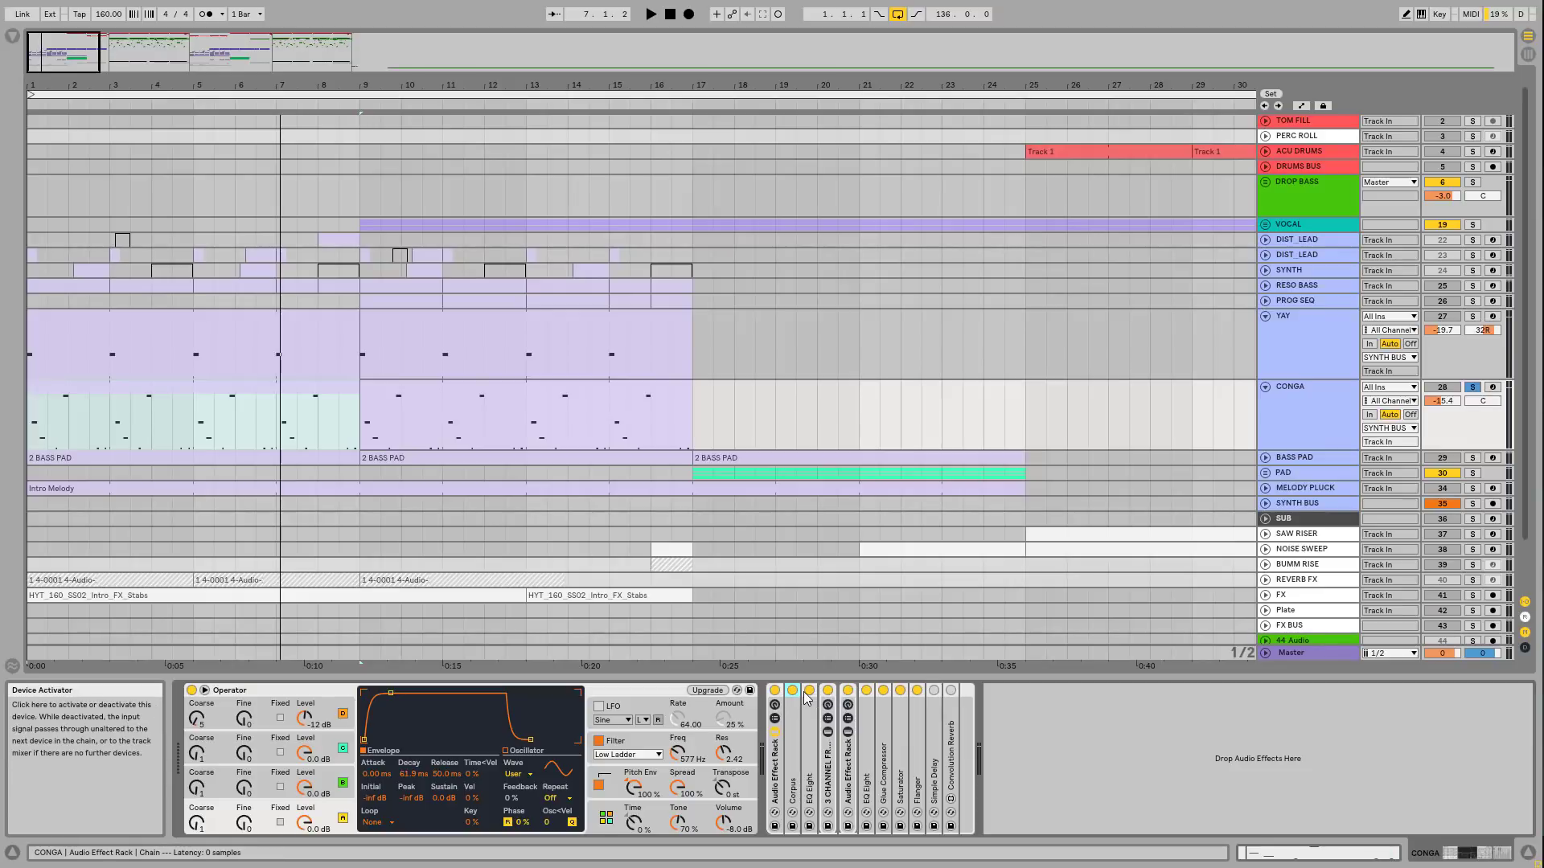
# Step: Play CONGA from bar 1, toggling Corpus to compare the sound with and without it, and stop playback
pyautogui.click(793, 690)
pyautogui.press('space')
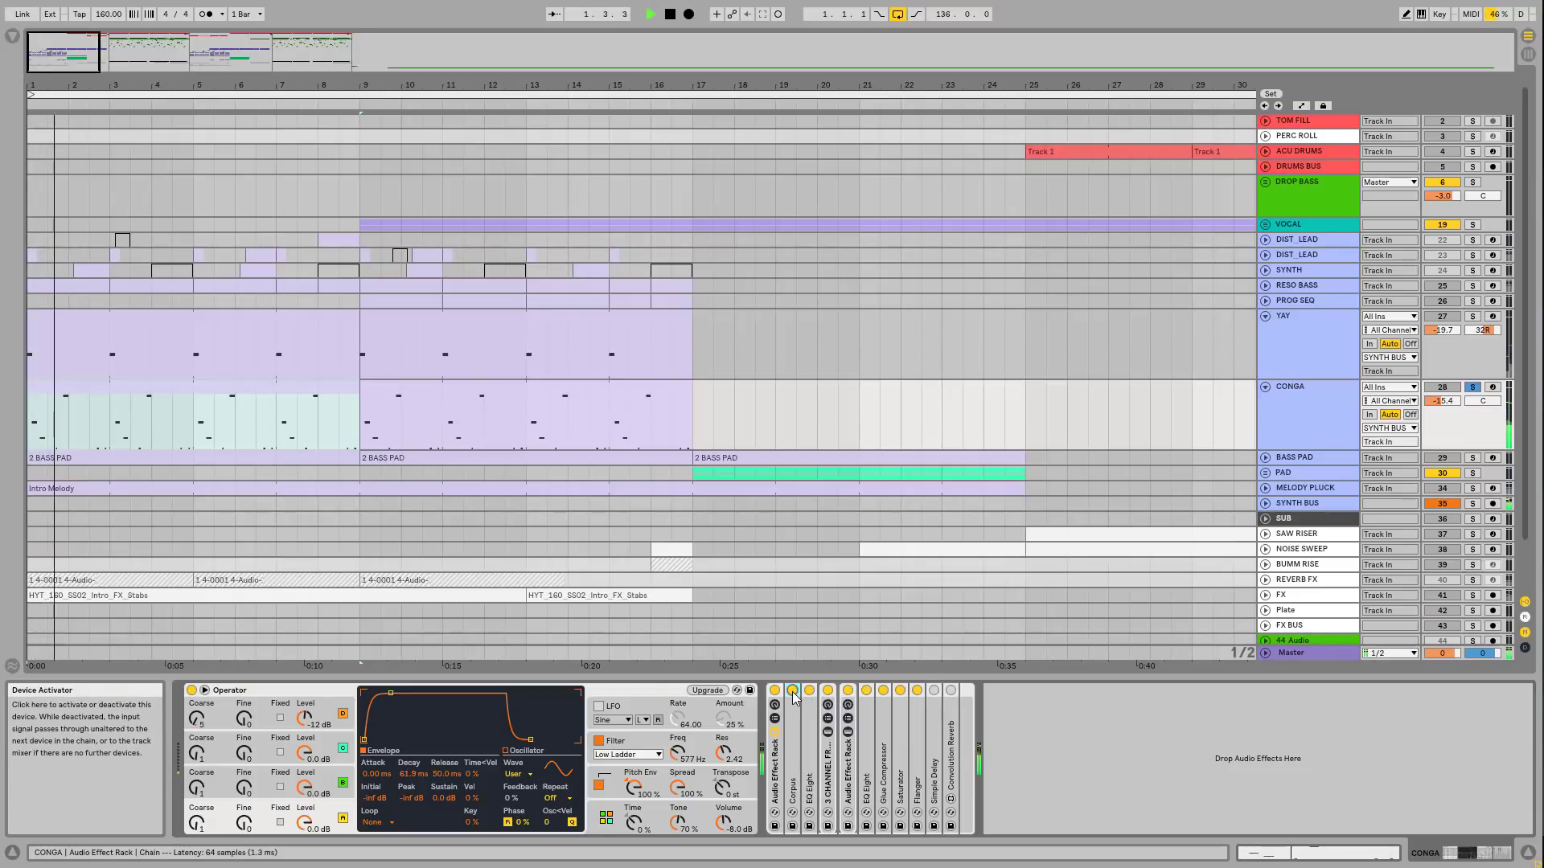
pyautogui.click(793, 691)
pyautogui.press('space')
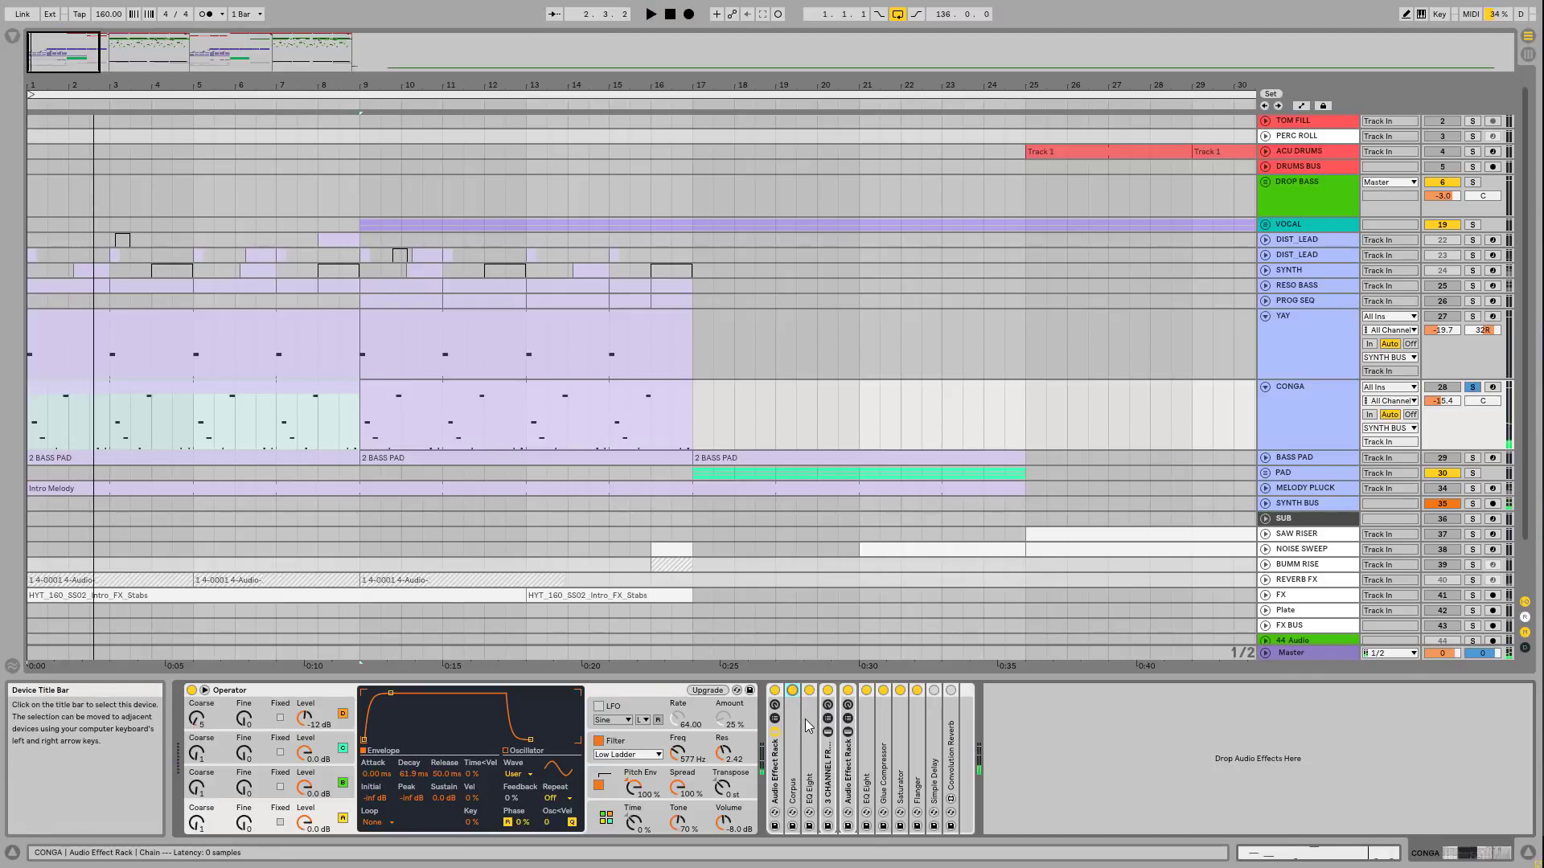
# Step: Unfold the EQ Eight after Corpus to view its curve, fold it again, and unfold the 3 CHANNEL FREQ SPLIT rack
pyautogui.doubleClick(815, 712)
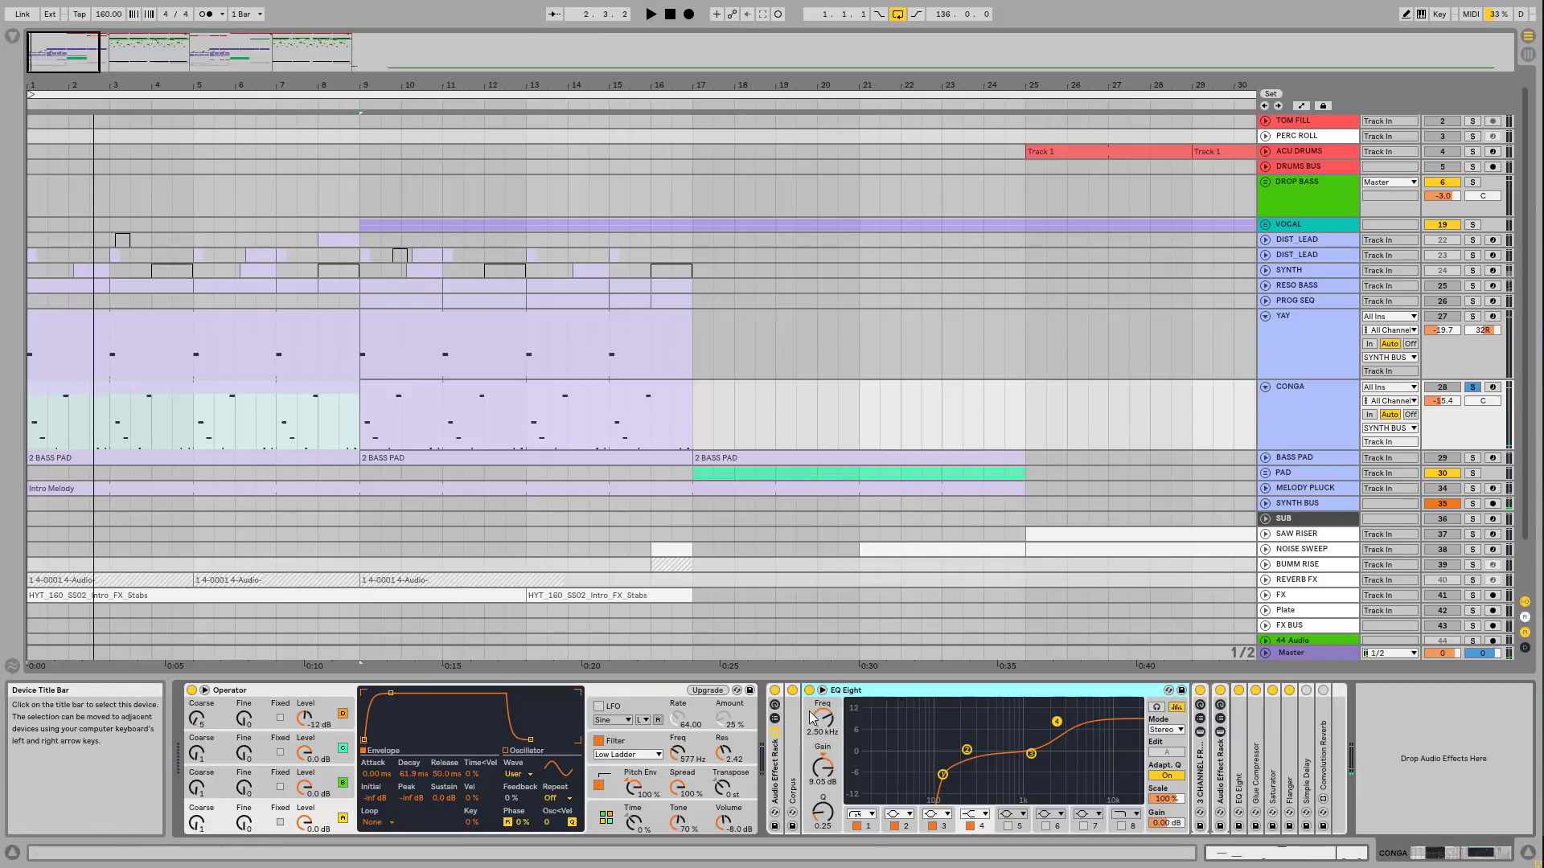
pyautogui.doubleClick(851, 696)
pyautogui.doubleClick(828, 765)
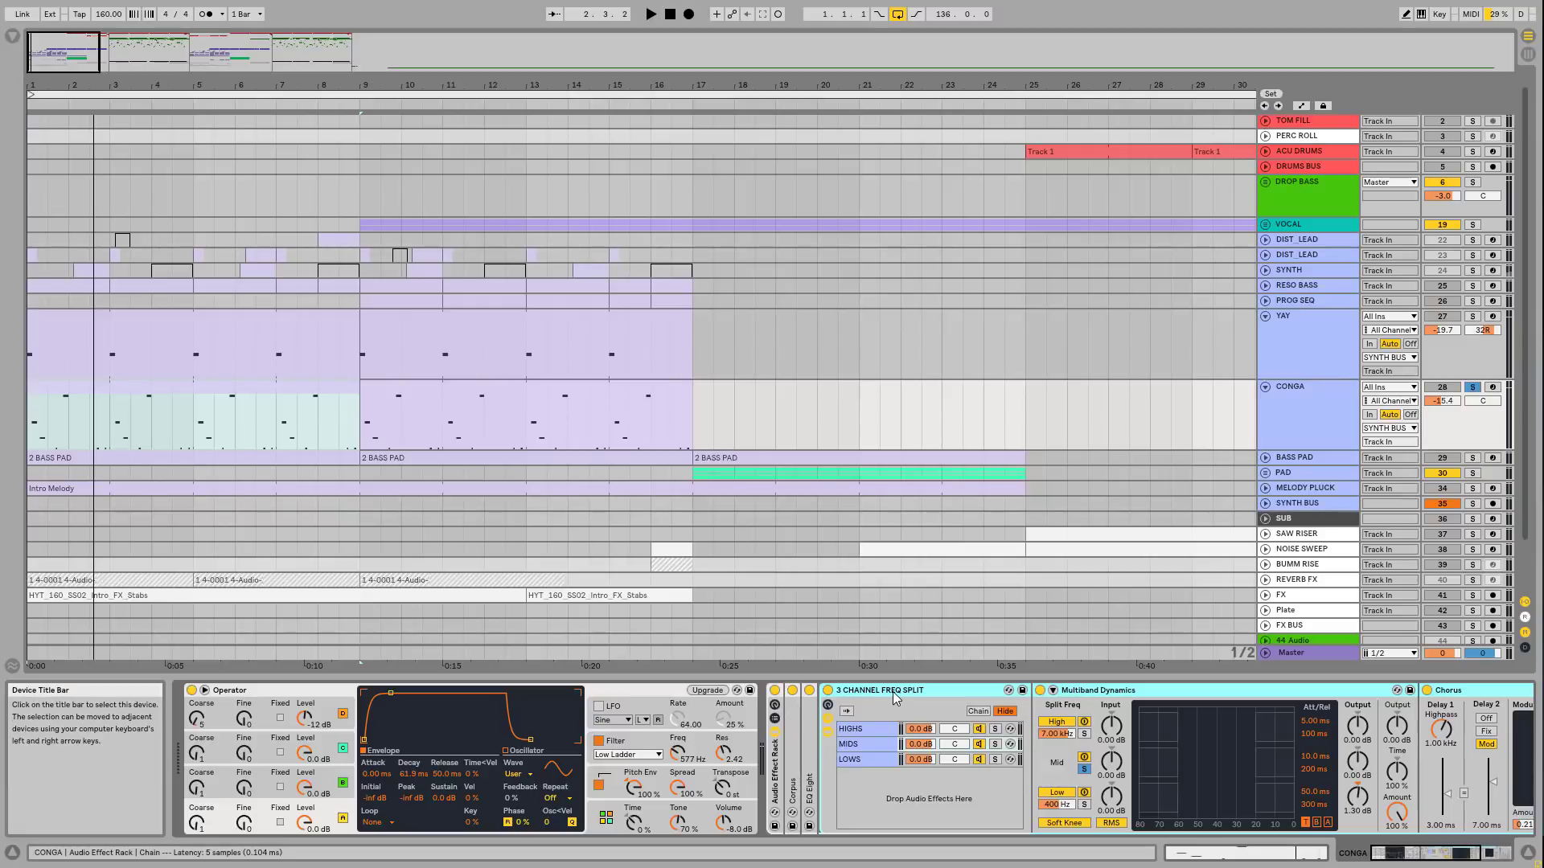
# Step: Inspect the devices on the HIGHS, MIDS and LOWS chains of 3 CHANNEL FREQ SPLIT and fold the rack
pyautogui.moveTo(1457, 853); pyautogui.dragTo(1476, 853)
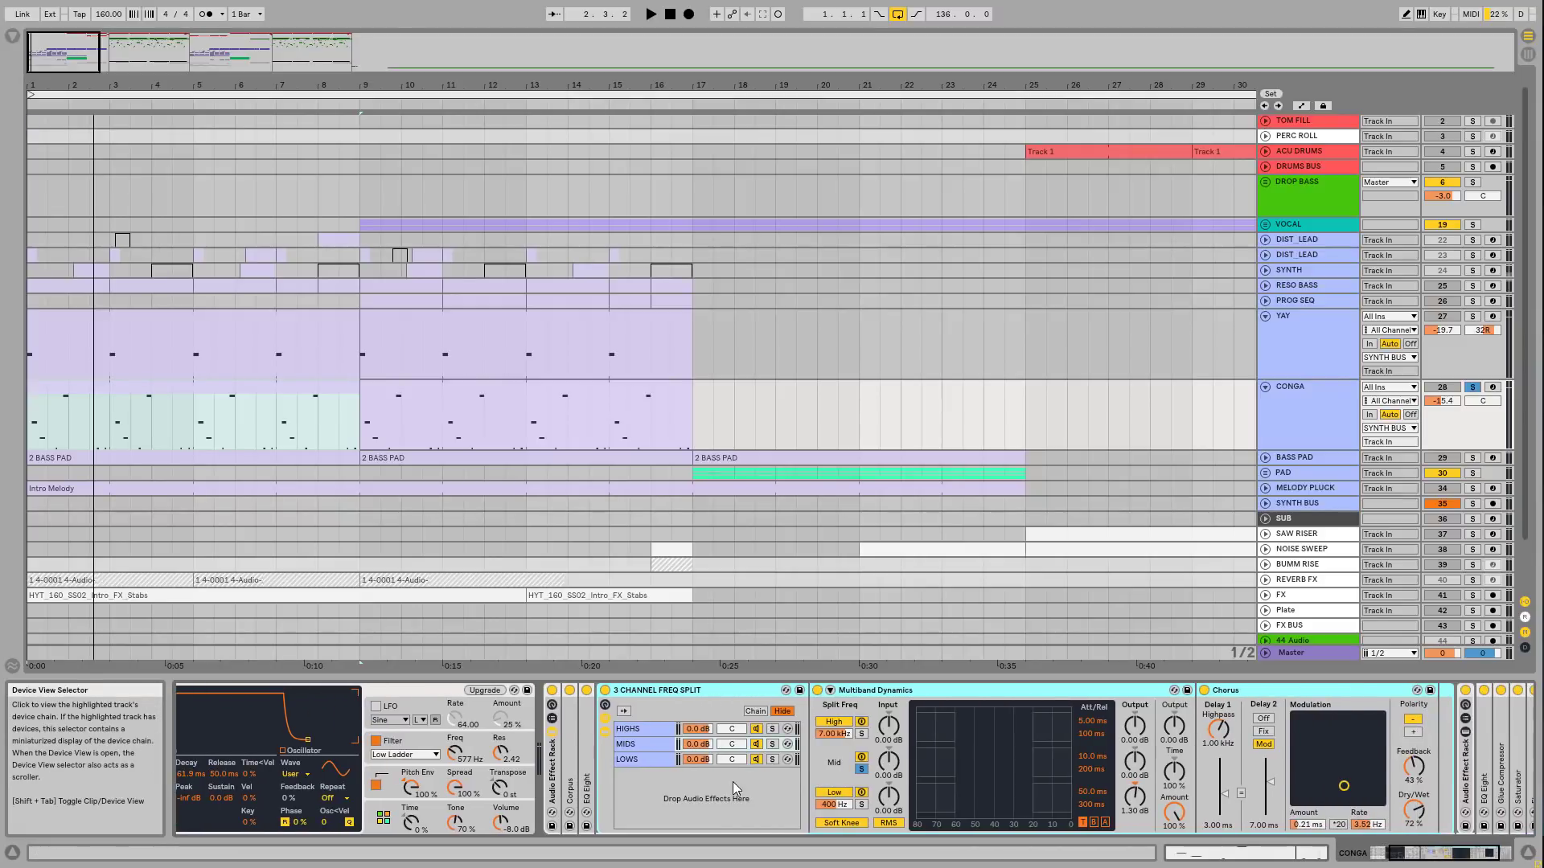
pyautogui.click(641, 732)
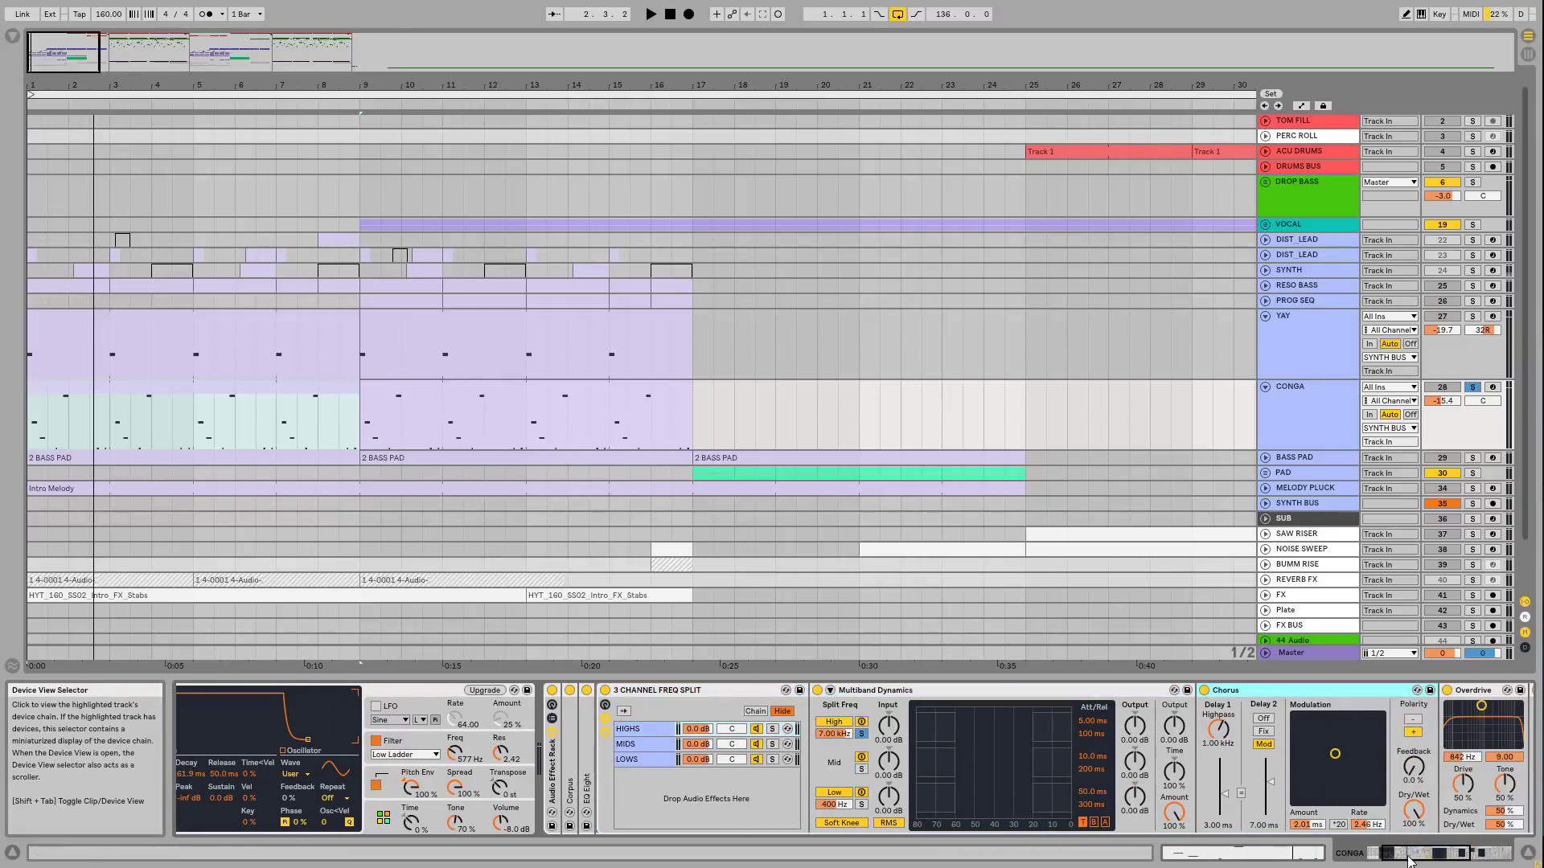
pyautogui.click(653, 746)
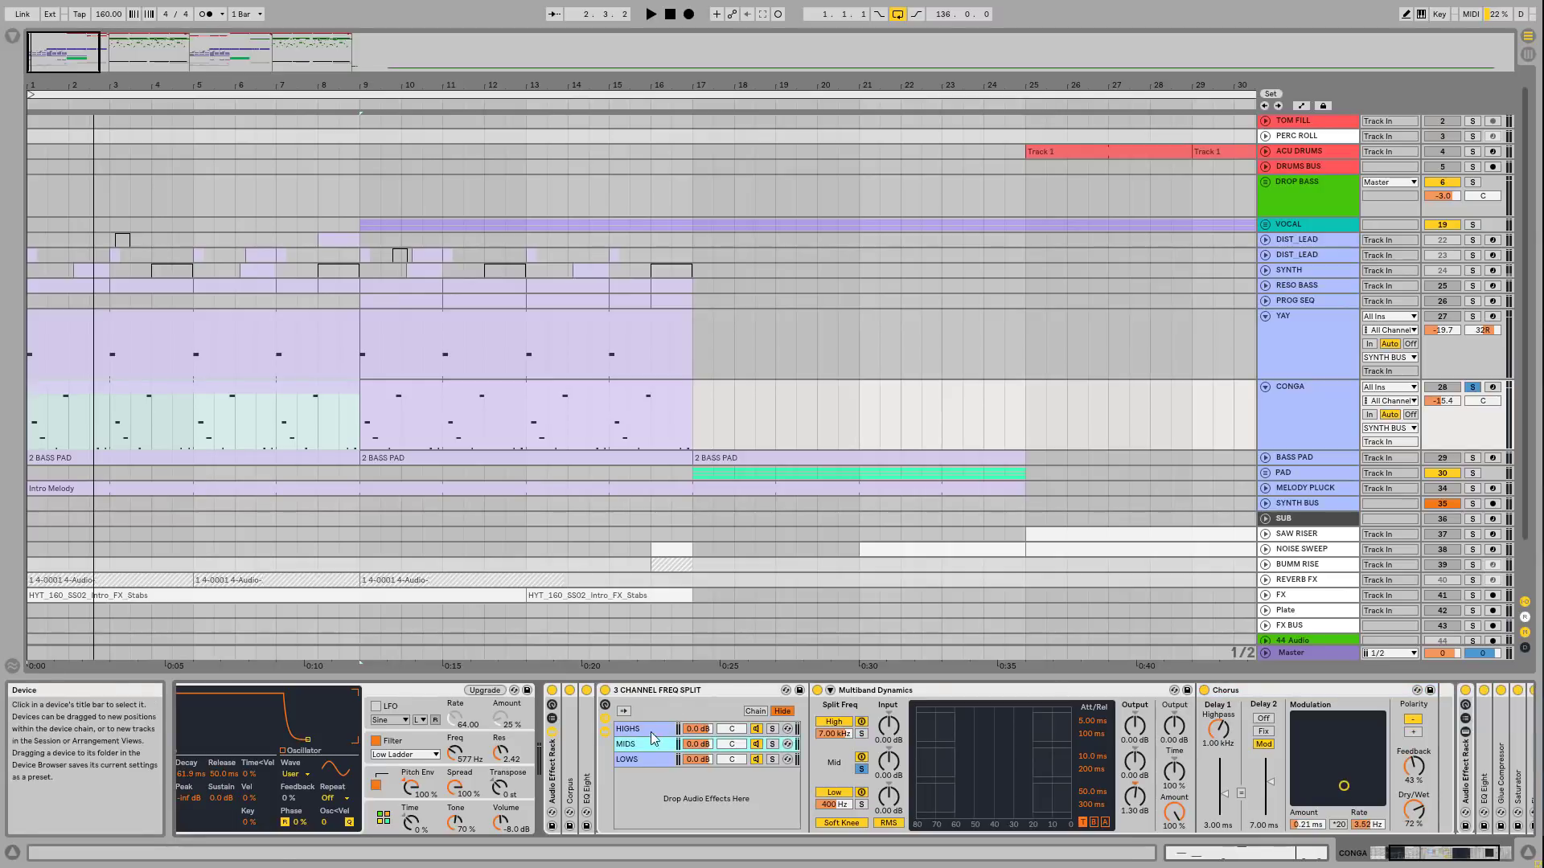
pyautogui.click(650, 761)
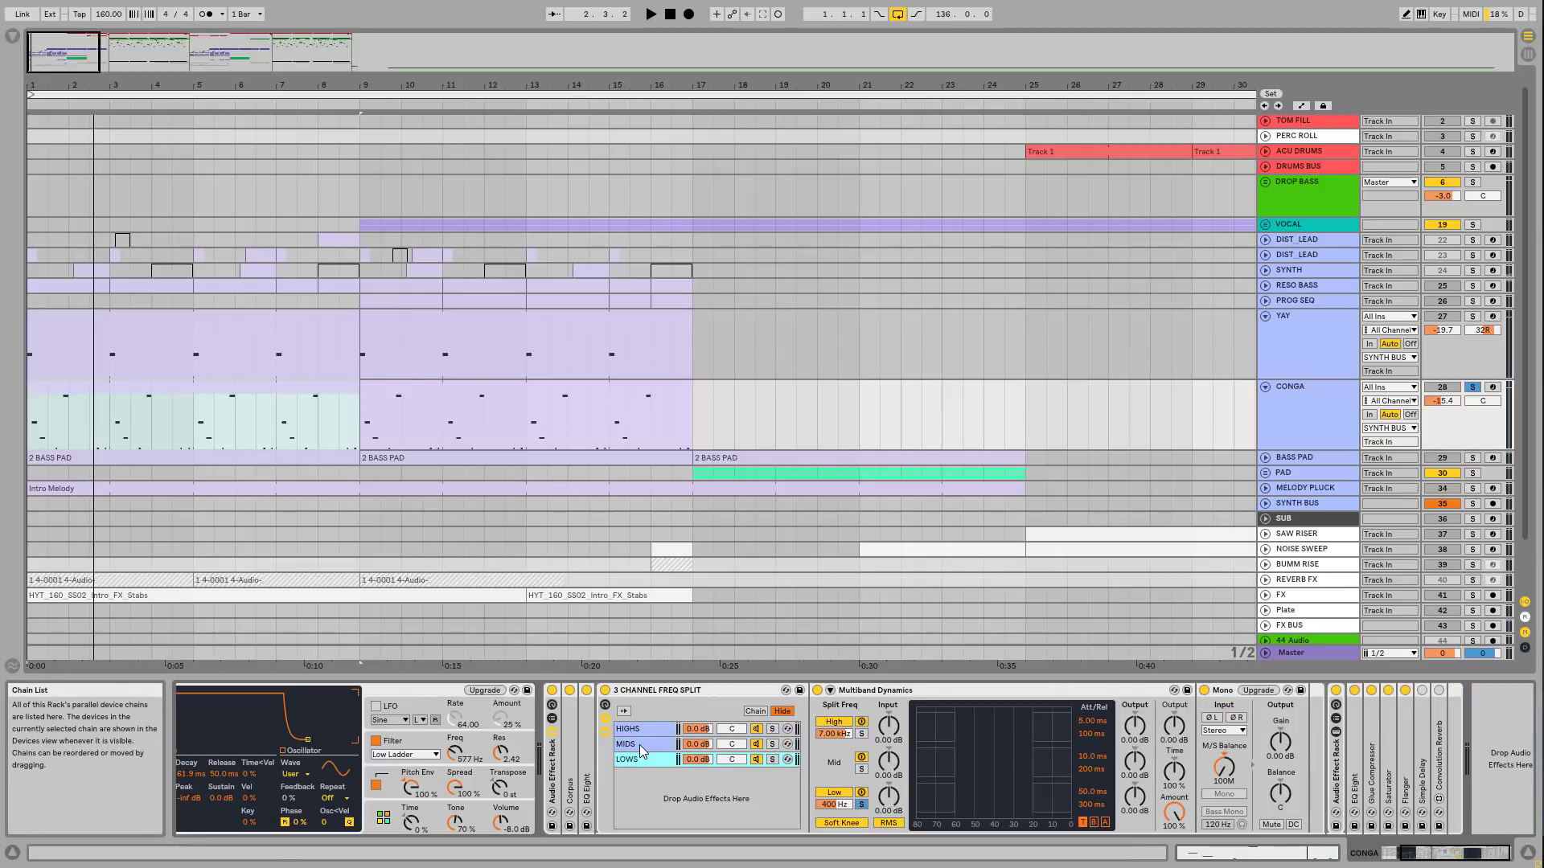
pyautogui.doubleClick(685, 691)
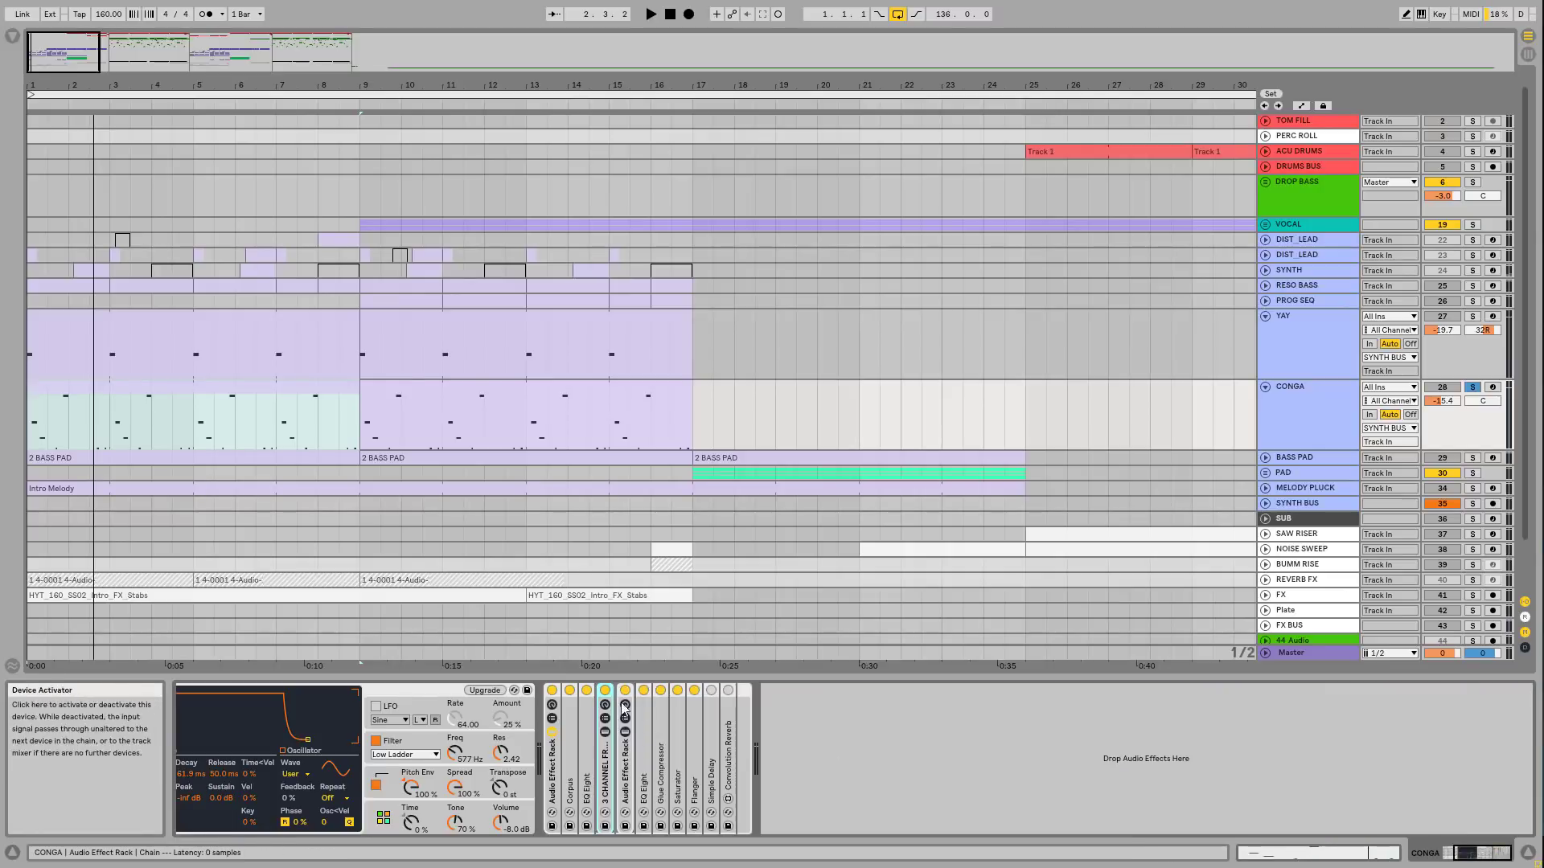
# Step: Unfold the CONGA track's second Audio Effect Rack and examine its two chains, including the Auto Filter and Erosion devices
pyautogui.doubleClick(626, 771)
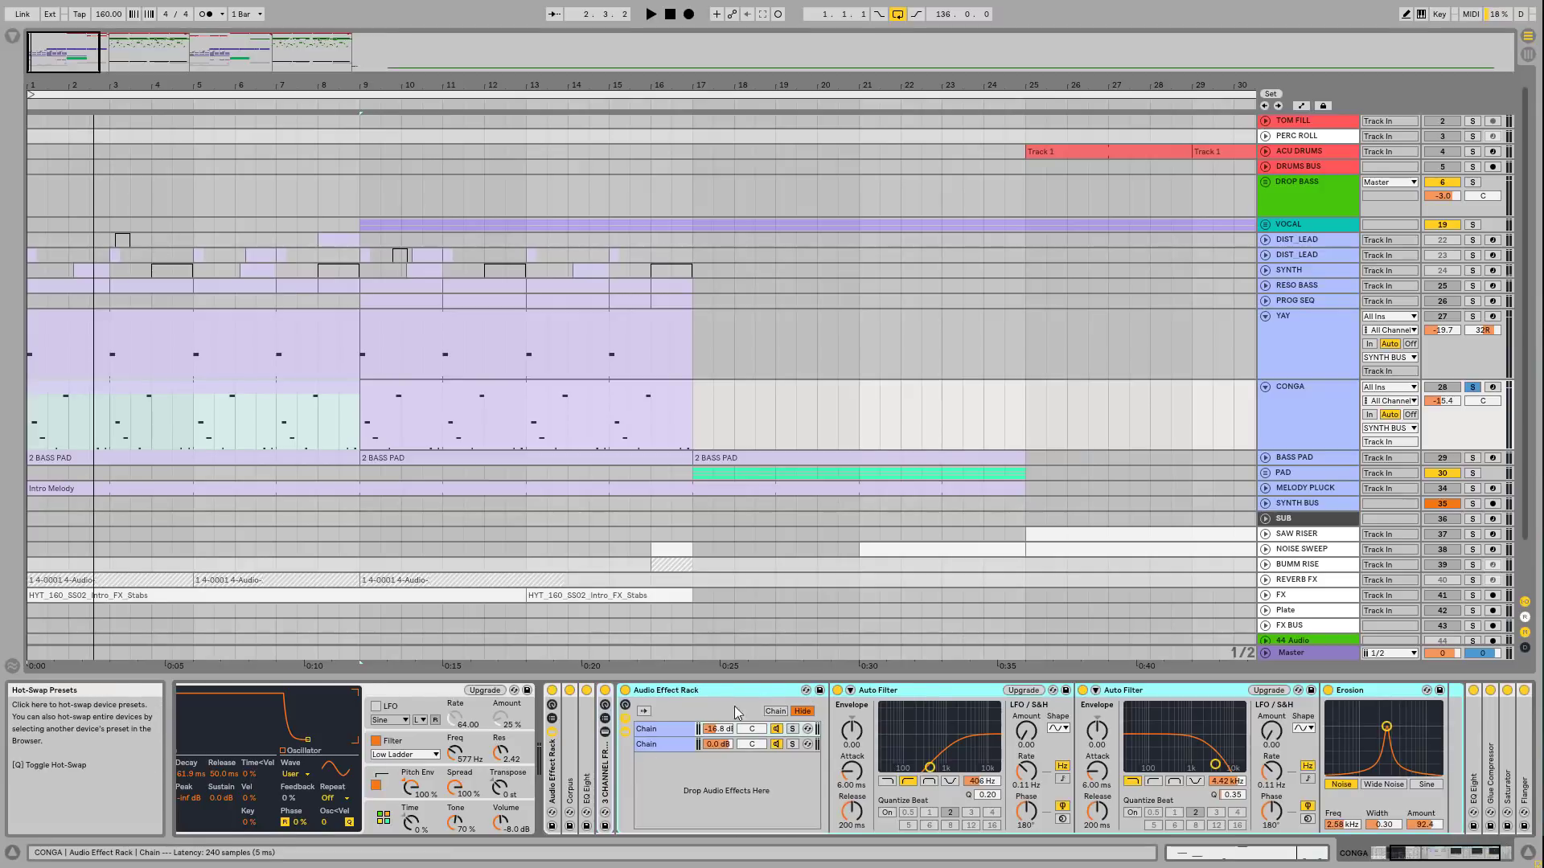
pyautogui.click(667, 744)
pyautogui.click(665, 731)
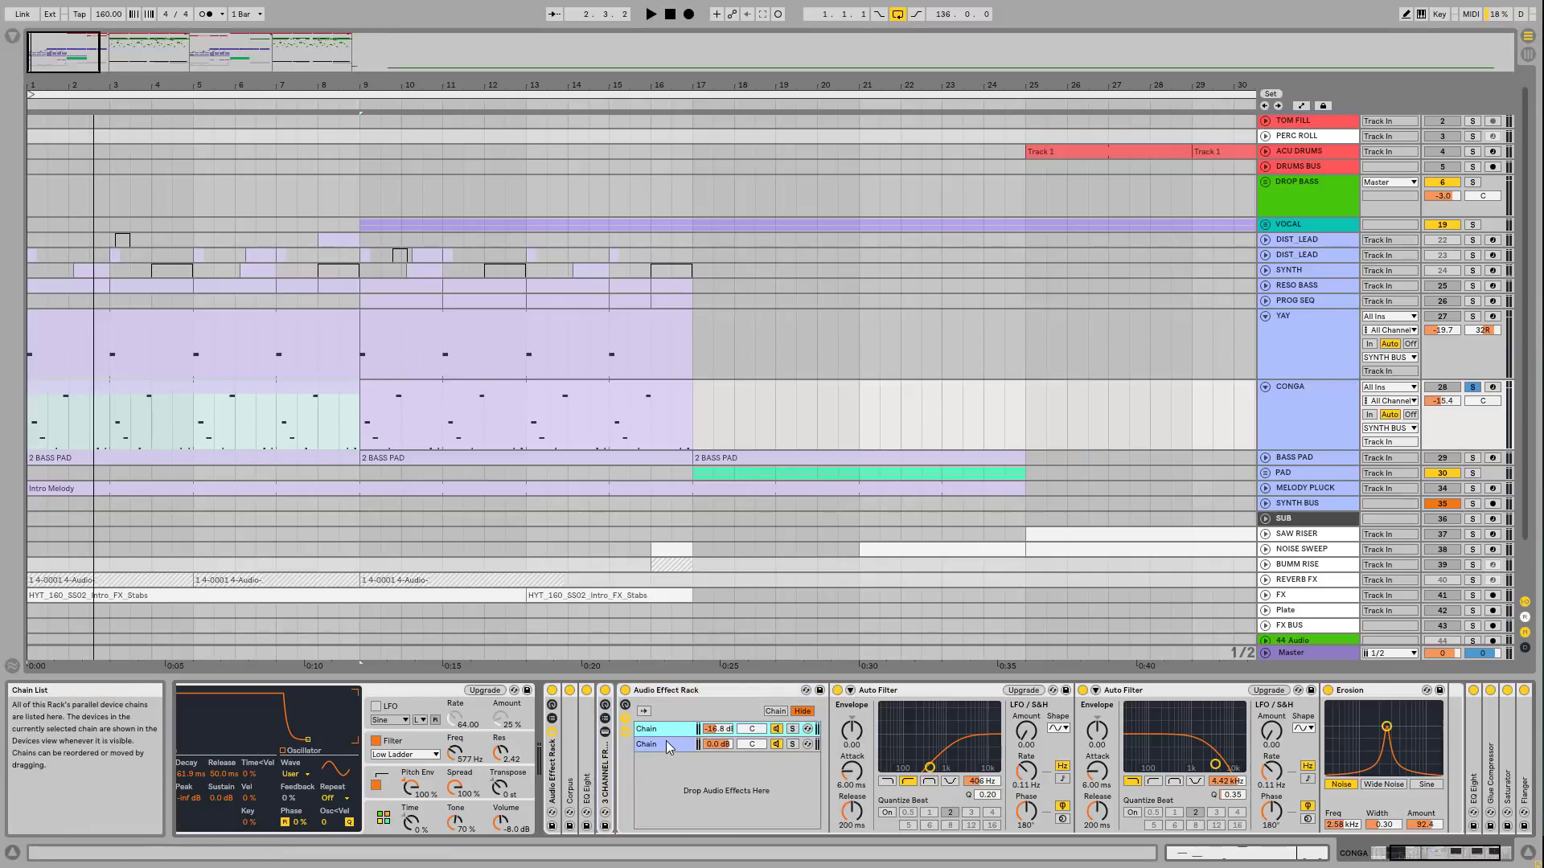
pyautogui.click(1374, 691)
pyautogui.moveTo(1447, 853); pyautogui.dragTo(1459, 853)
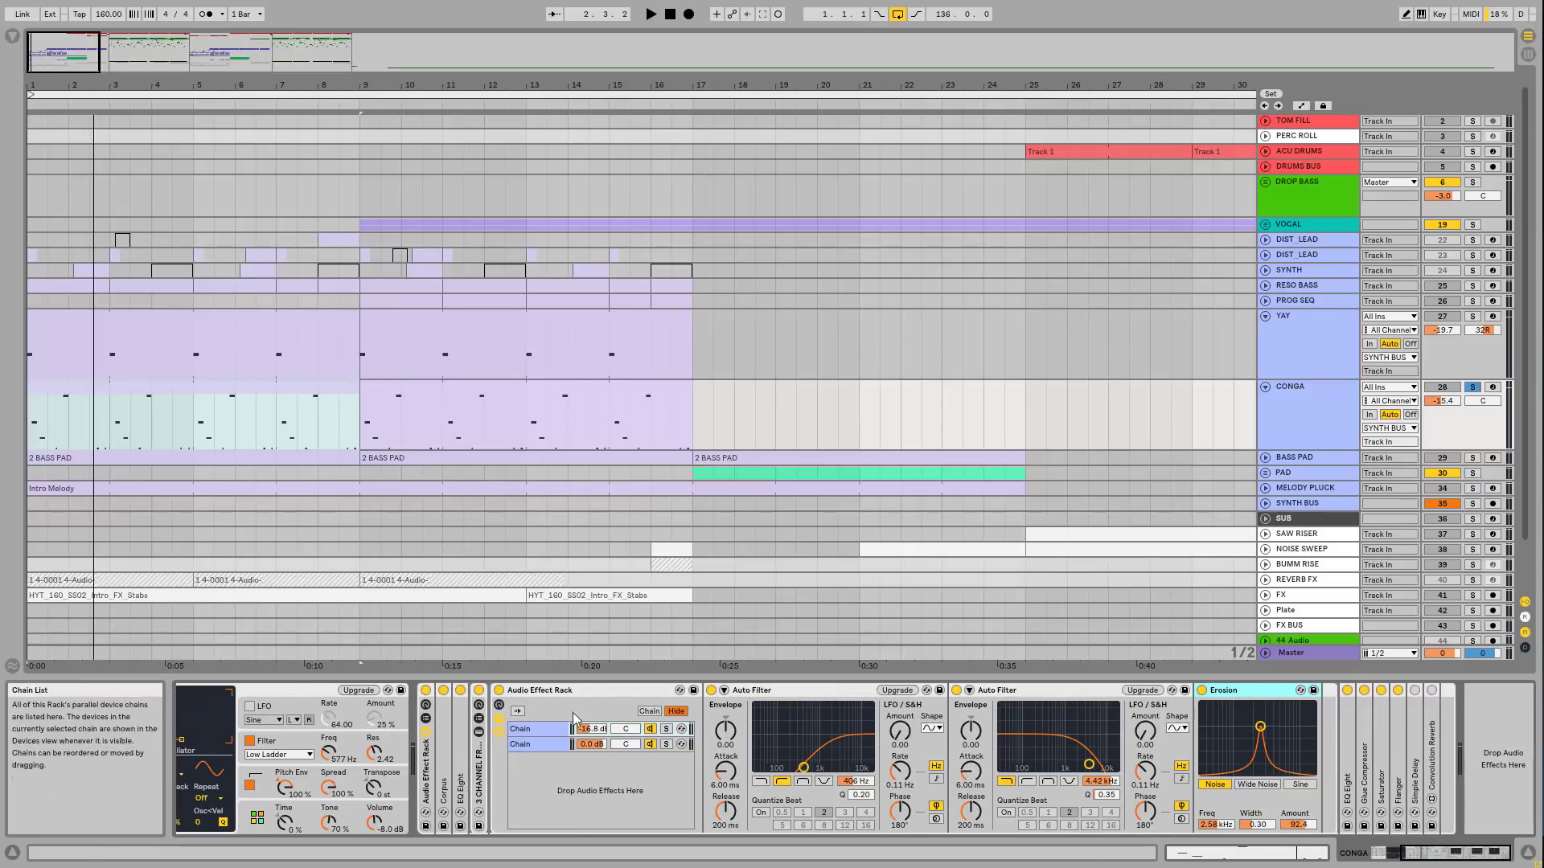
# Step: Compare the CONGA part during playback with the second Audio Effect Rack bypassed and re-enabled
pyautogui.click(498, 690)
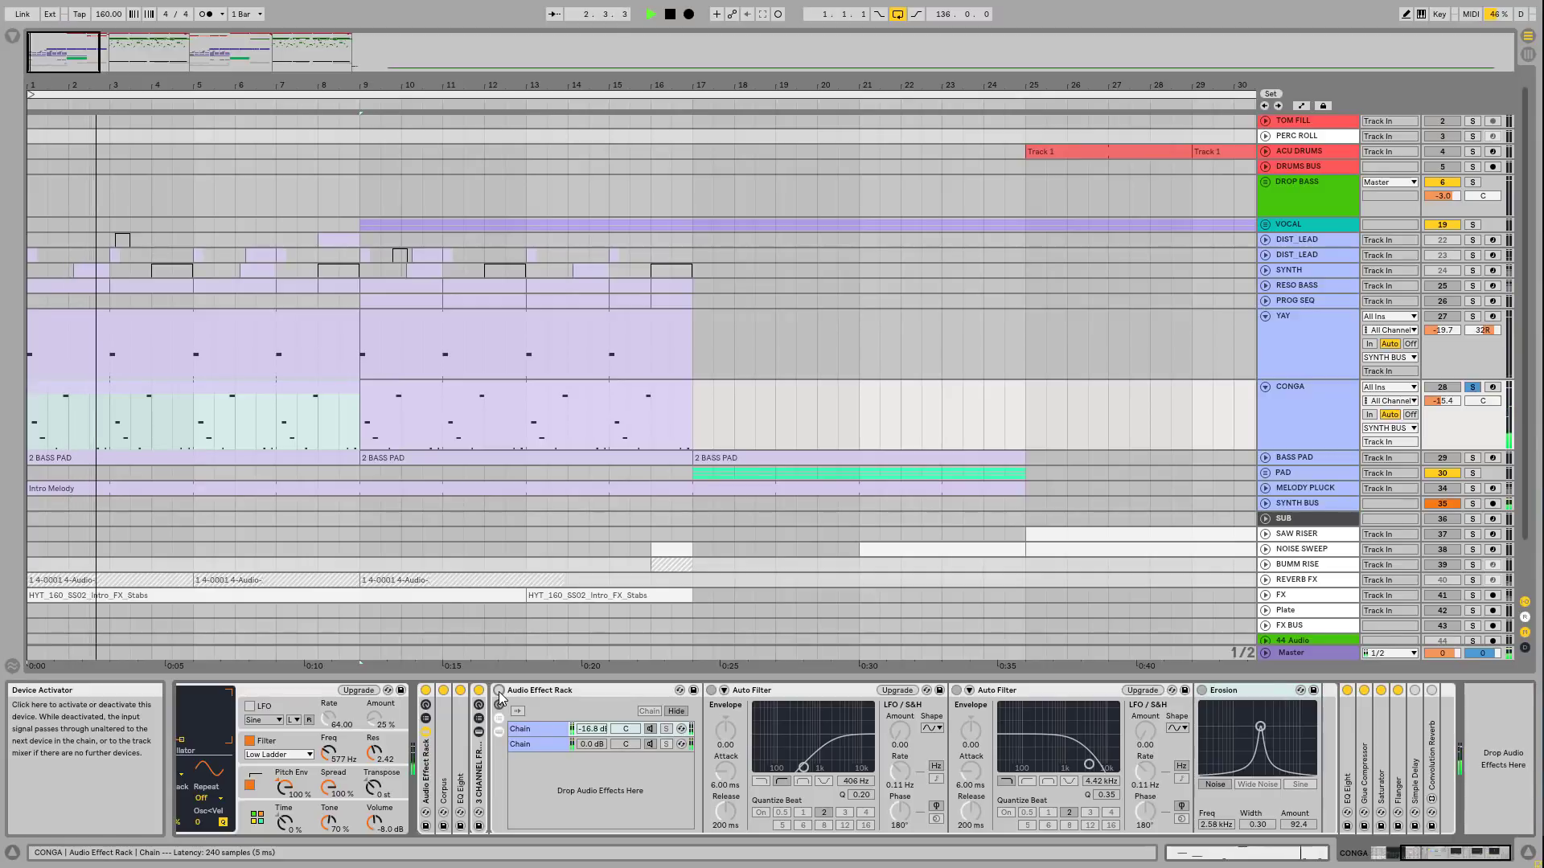
pyautogui.click(498, 691)
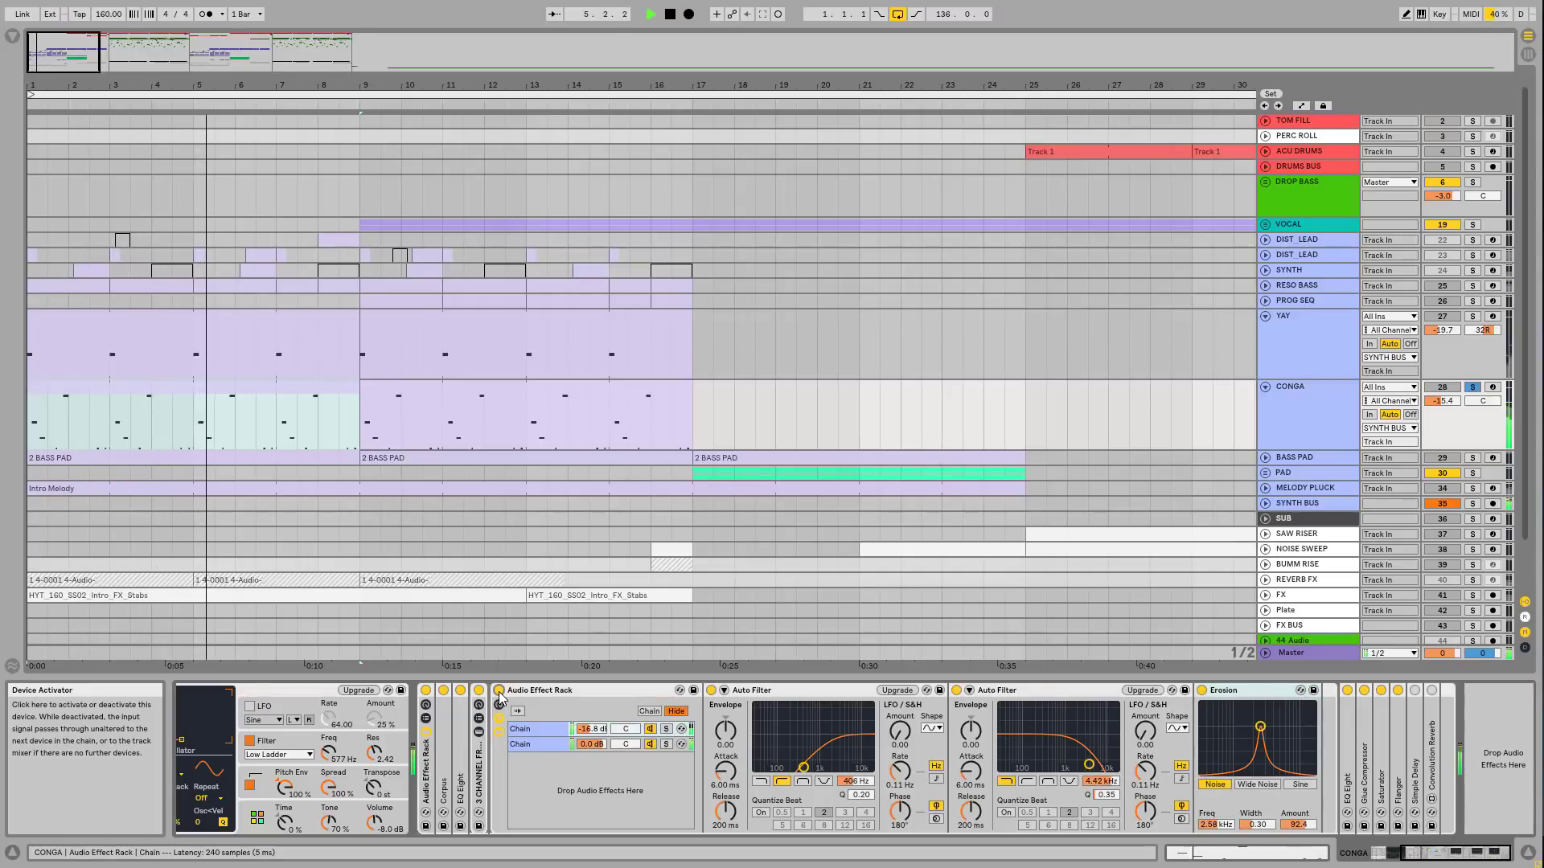
pyautogui.press('space')
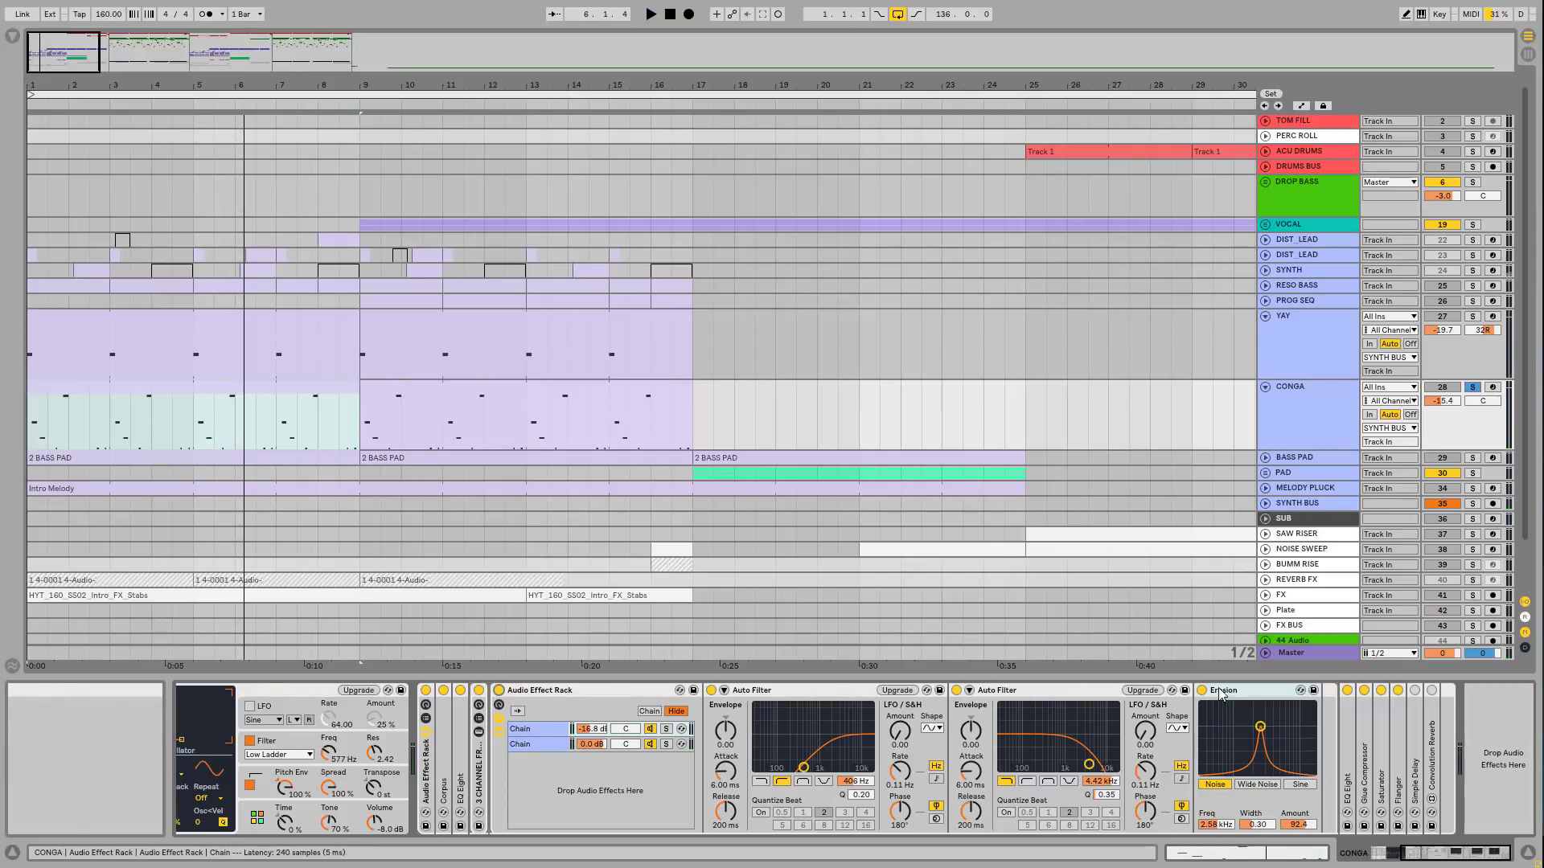
# Step: Fold the rack and examine the settings of the EQ Eight, Glue Compressor and Saturator that follow it in the CONGA chain
pyautogui.doubleClick(573, 686)
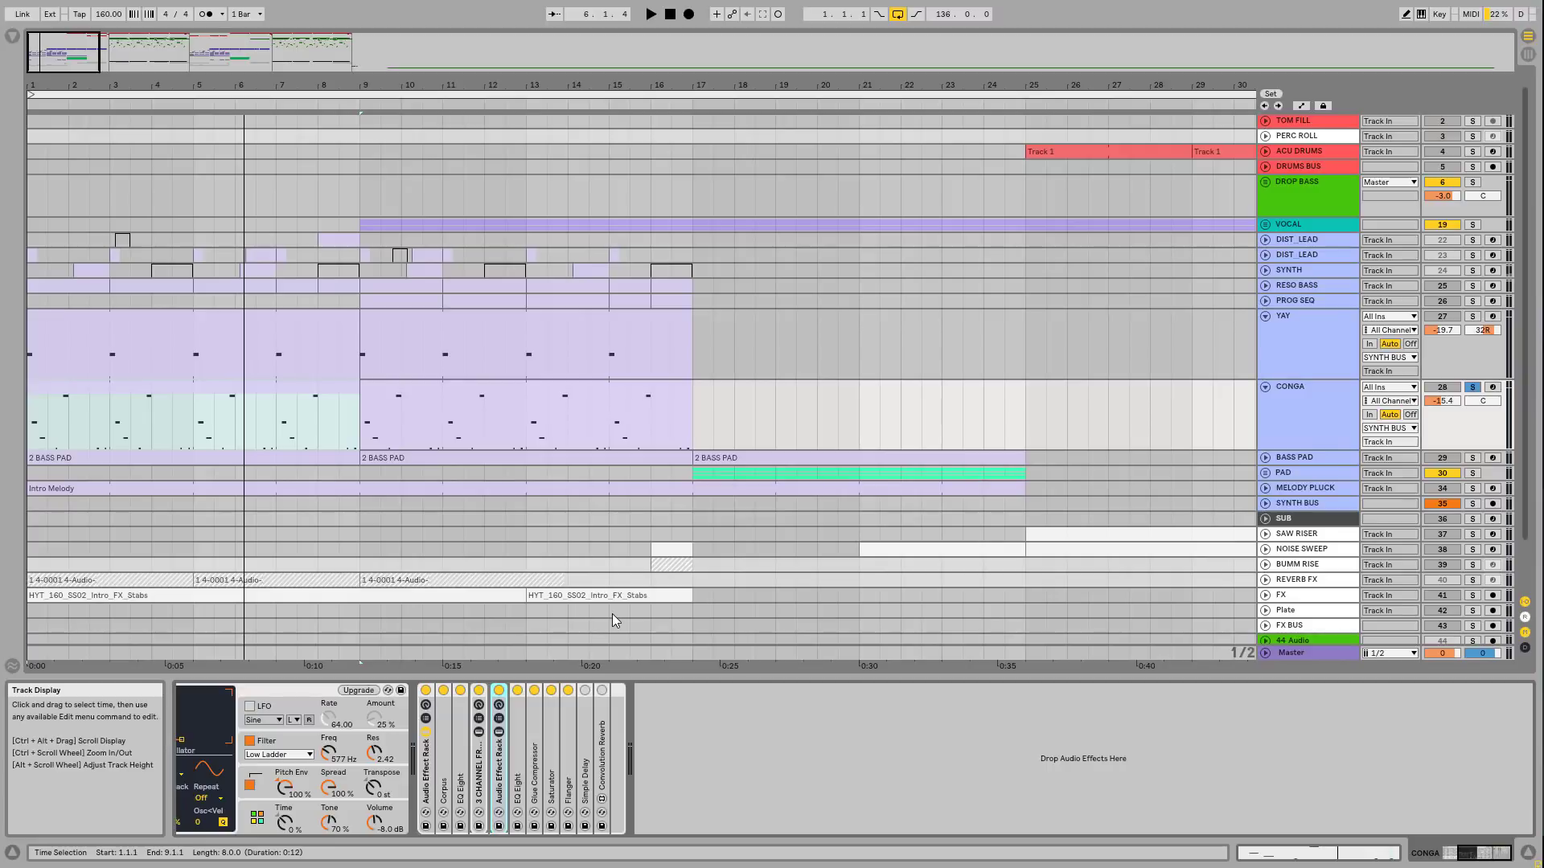
pyautogui.doubleClick(520, 735)
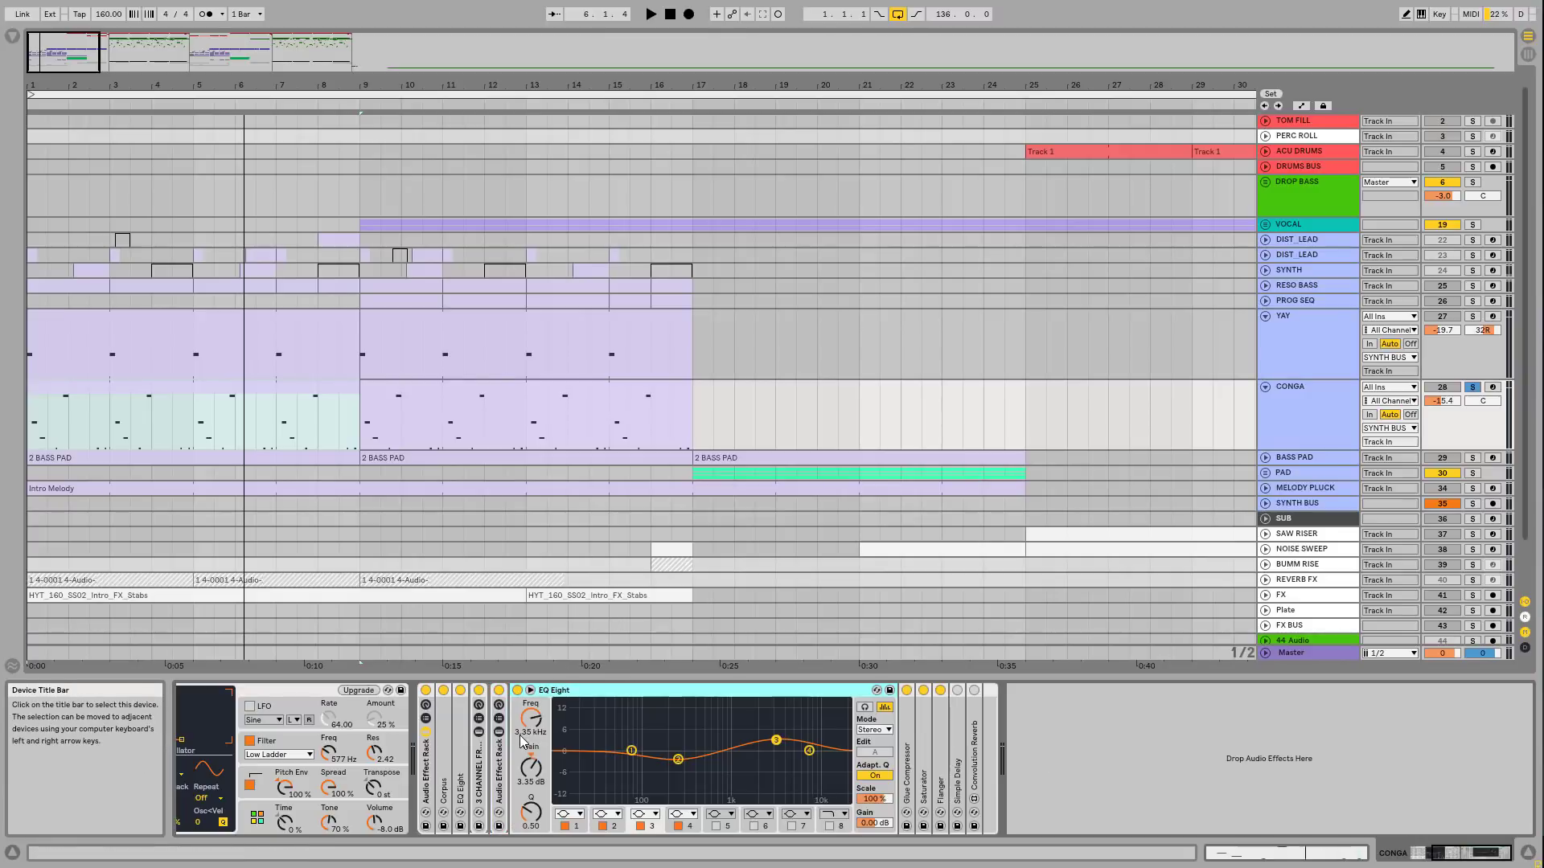
pyautogui.doubleClick(571, 692)
pyautogui.doubleClick(539, 742)
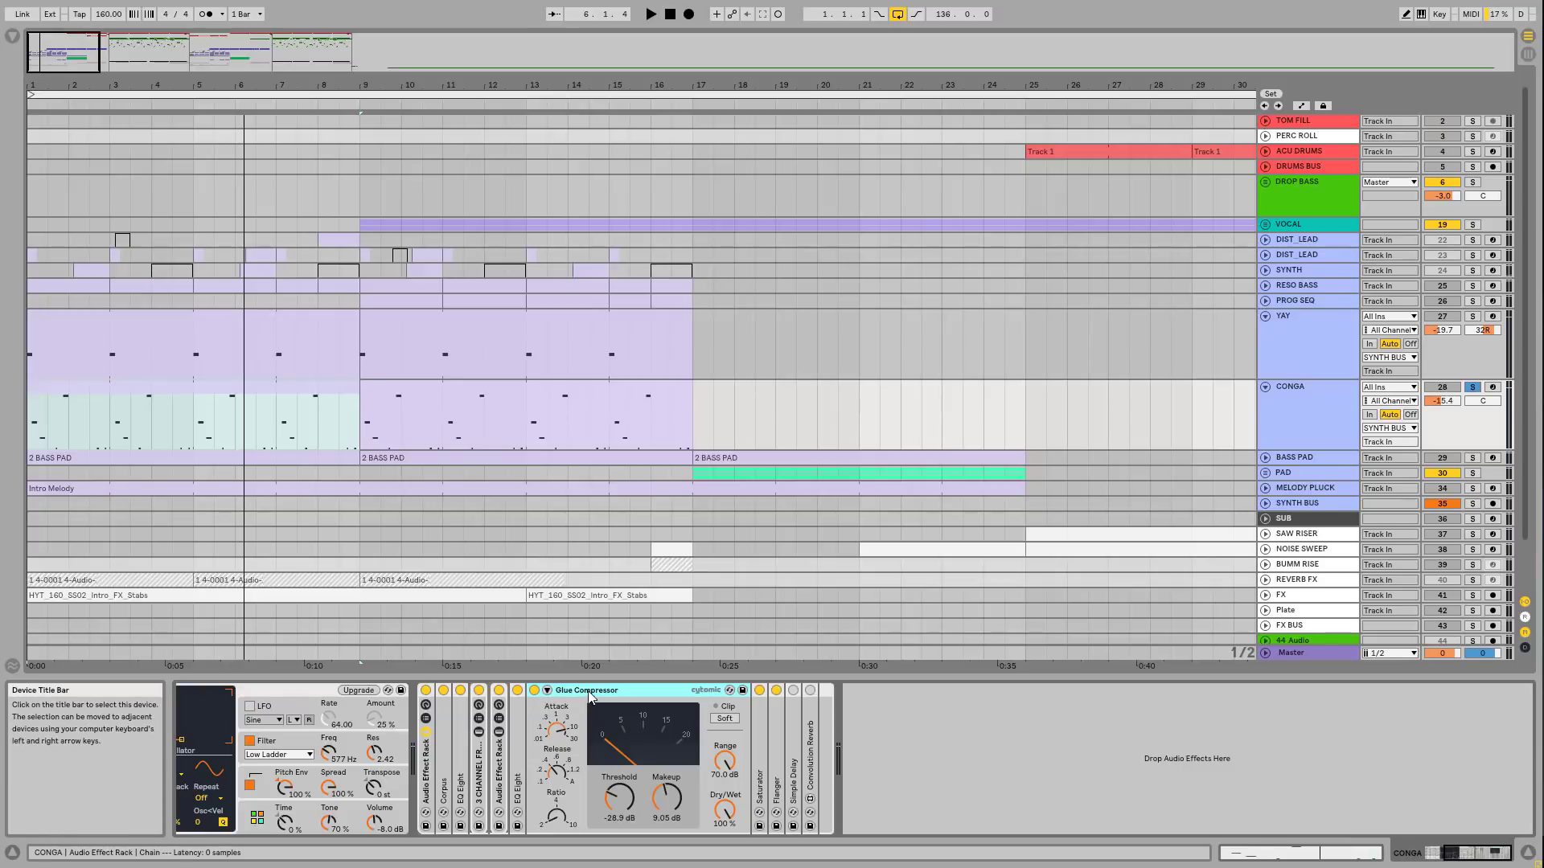
pyautogui.doubleClick(589, 693)
pyautogui.doubleClick(554, 745)
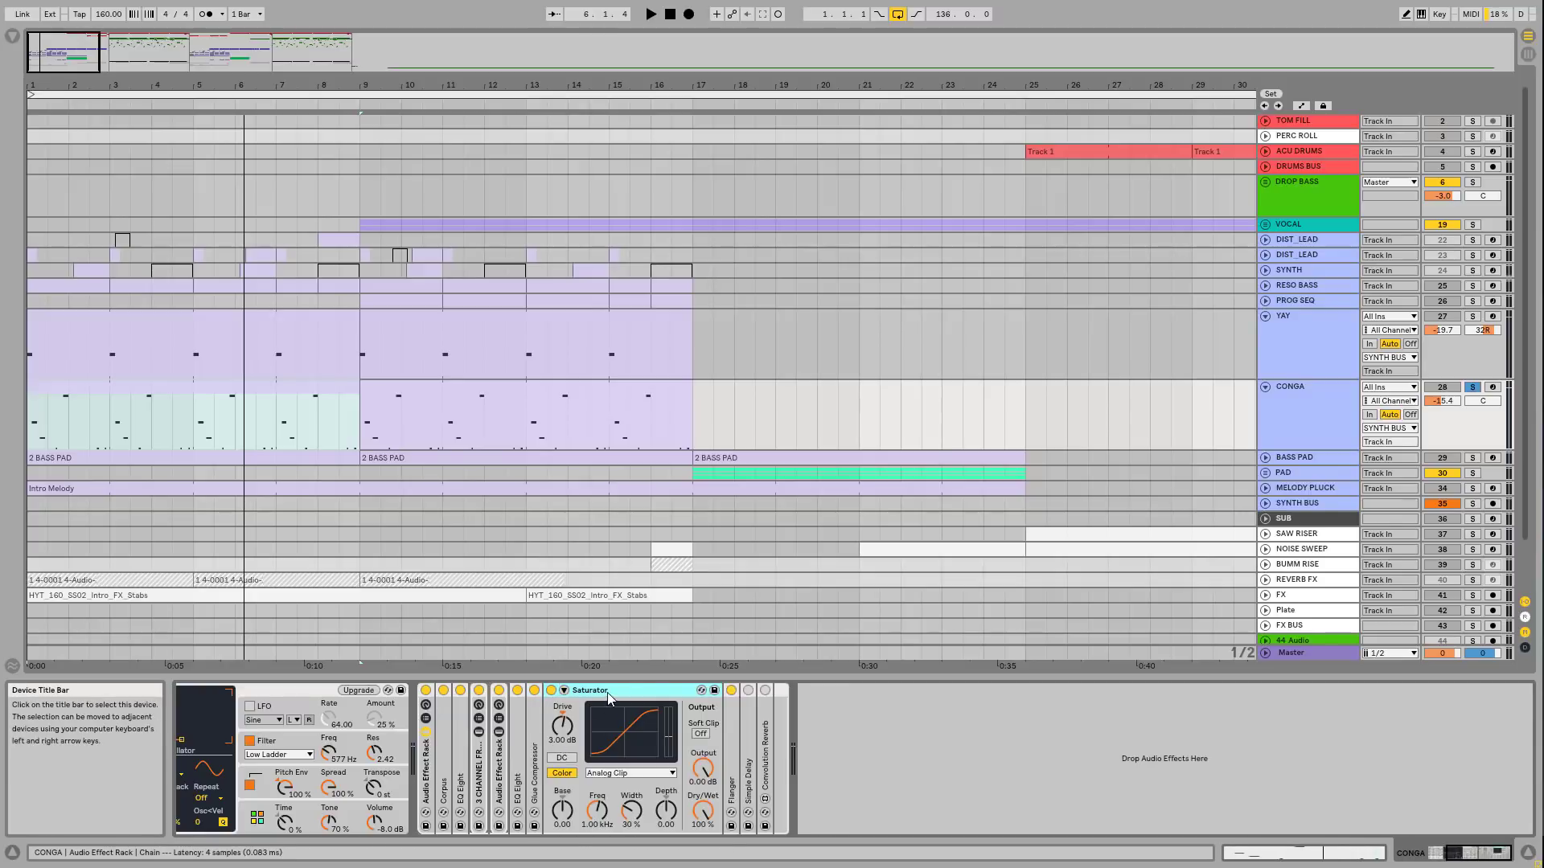
pyautogui.doubleClick(607, 693)
# Step: Switch on the CONGA track's Simple Delay and Convolution Reverb, leaving the delay folded and the reverb unfolded
pyautogui.doubleClick(587, 748)
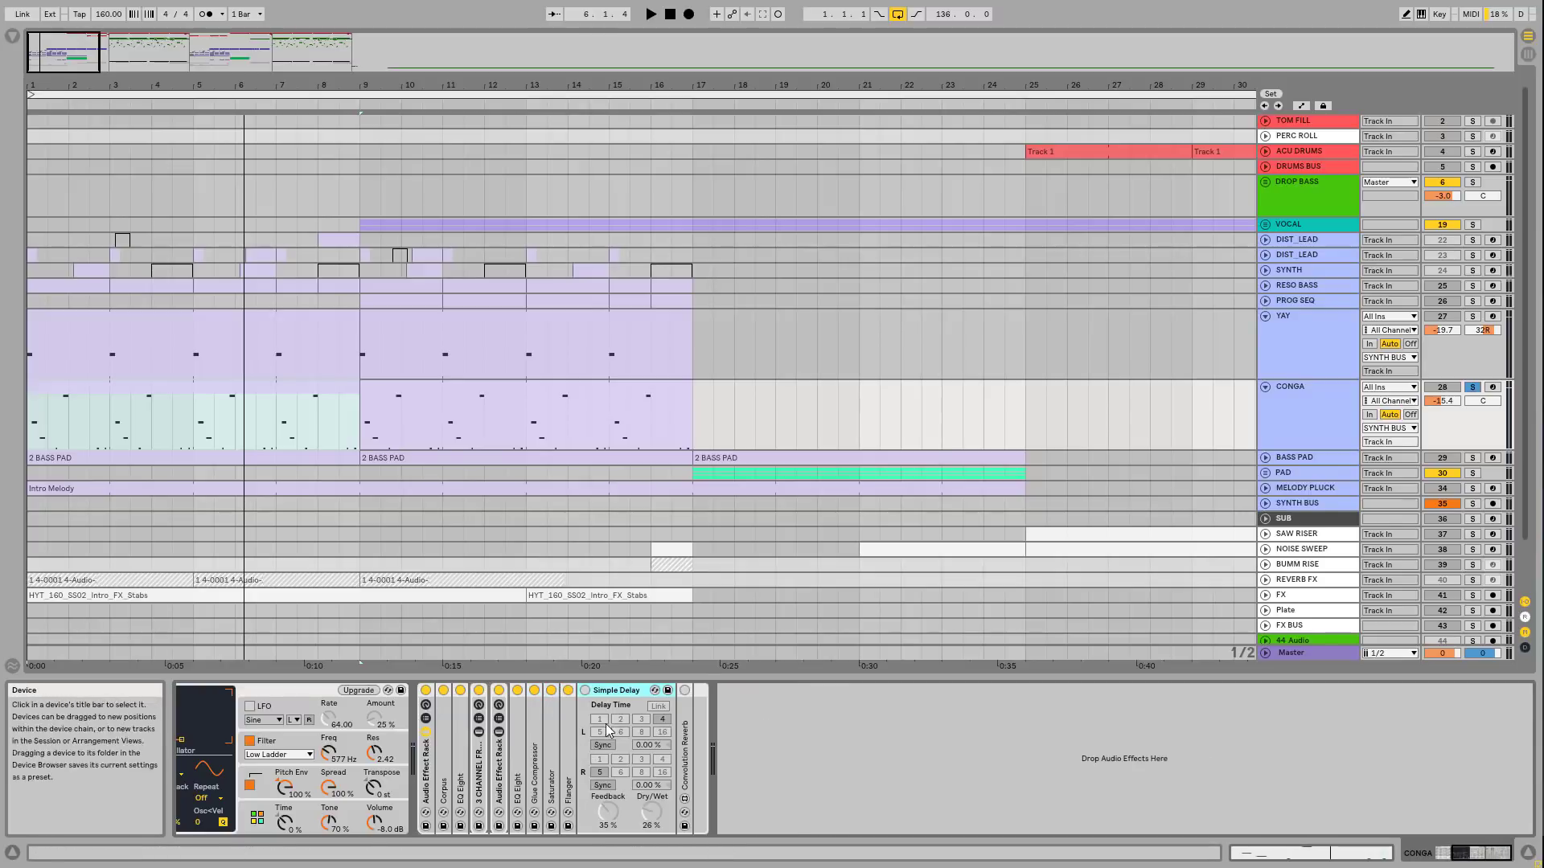
pyautogui.doubleClick(686, 727)
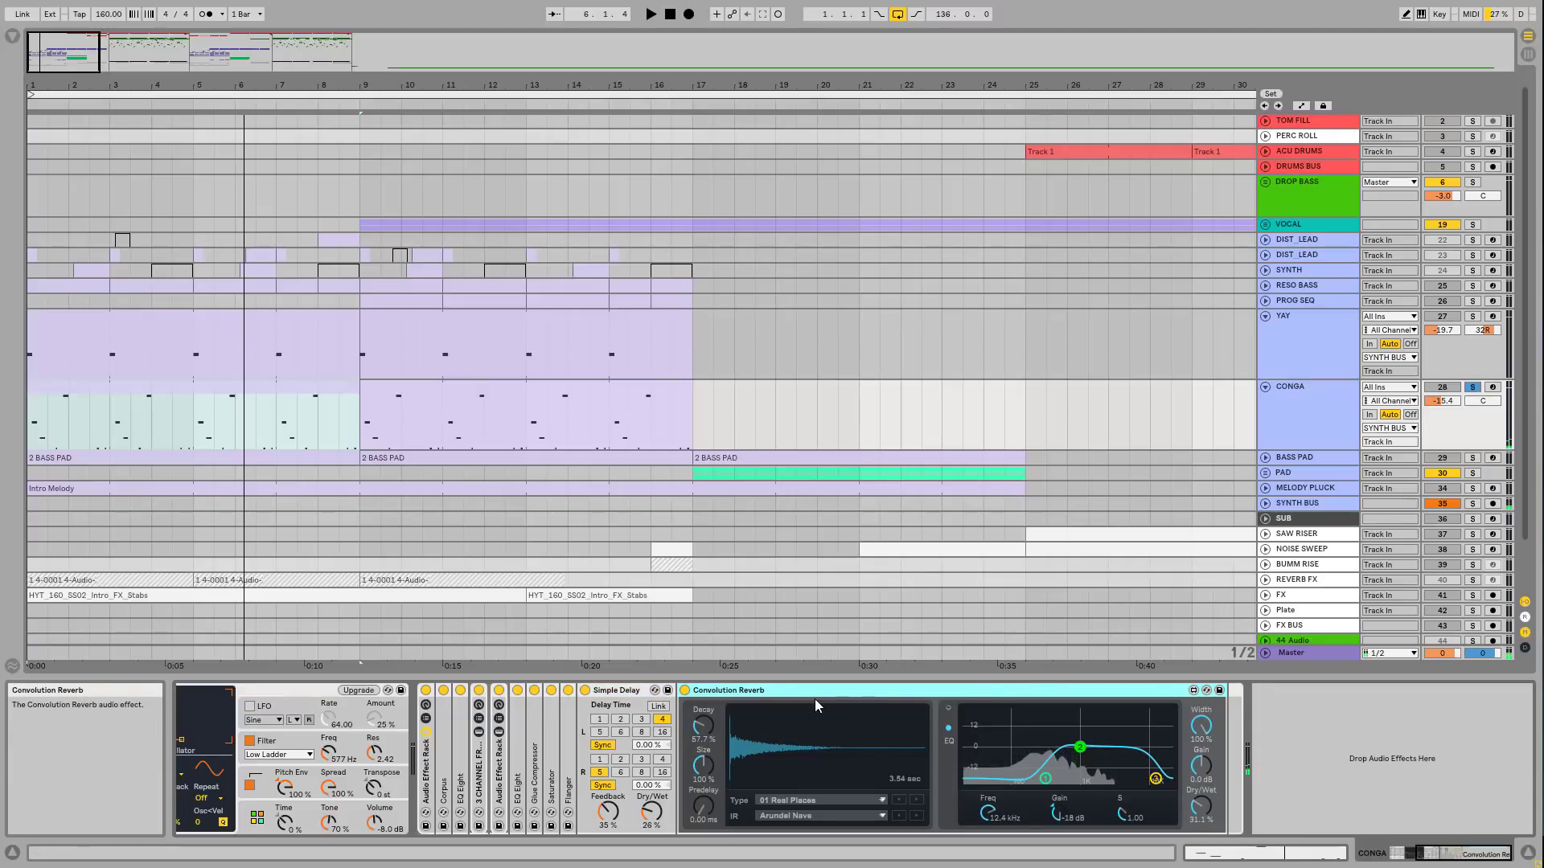
pyautogui.doubleClick(617, 691)
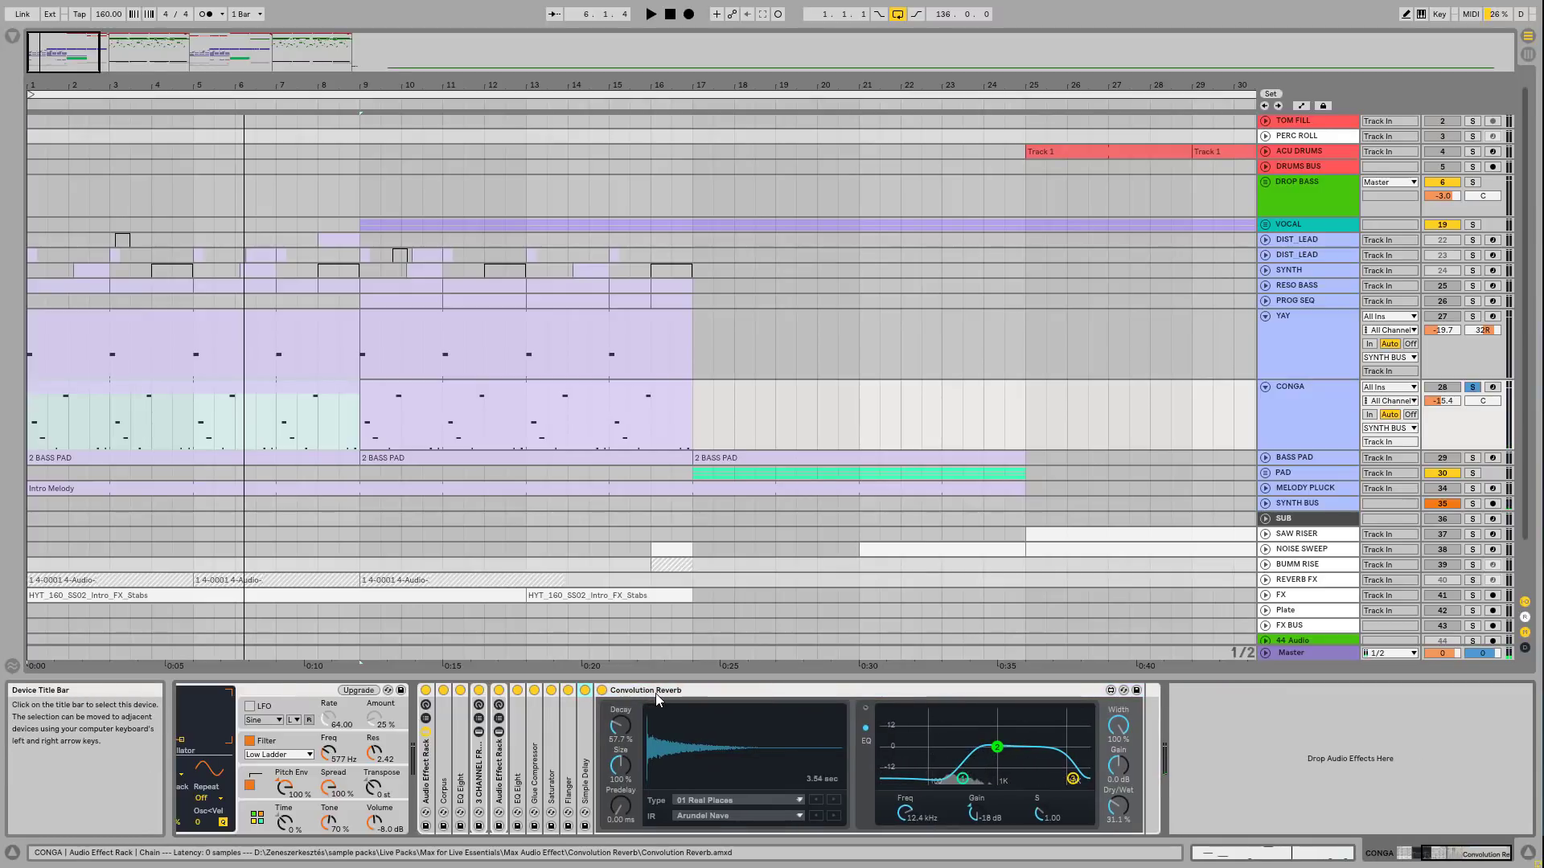
# Step: Add Convolution Reverb.amxd from the Max for Live audio effects to the end of the CONGA track's device chain
pyautogui.click(17, 36)
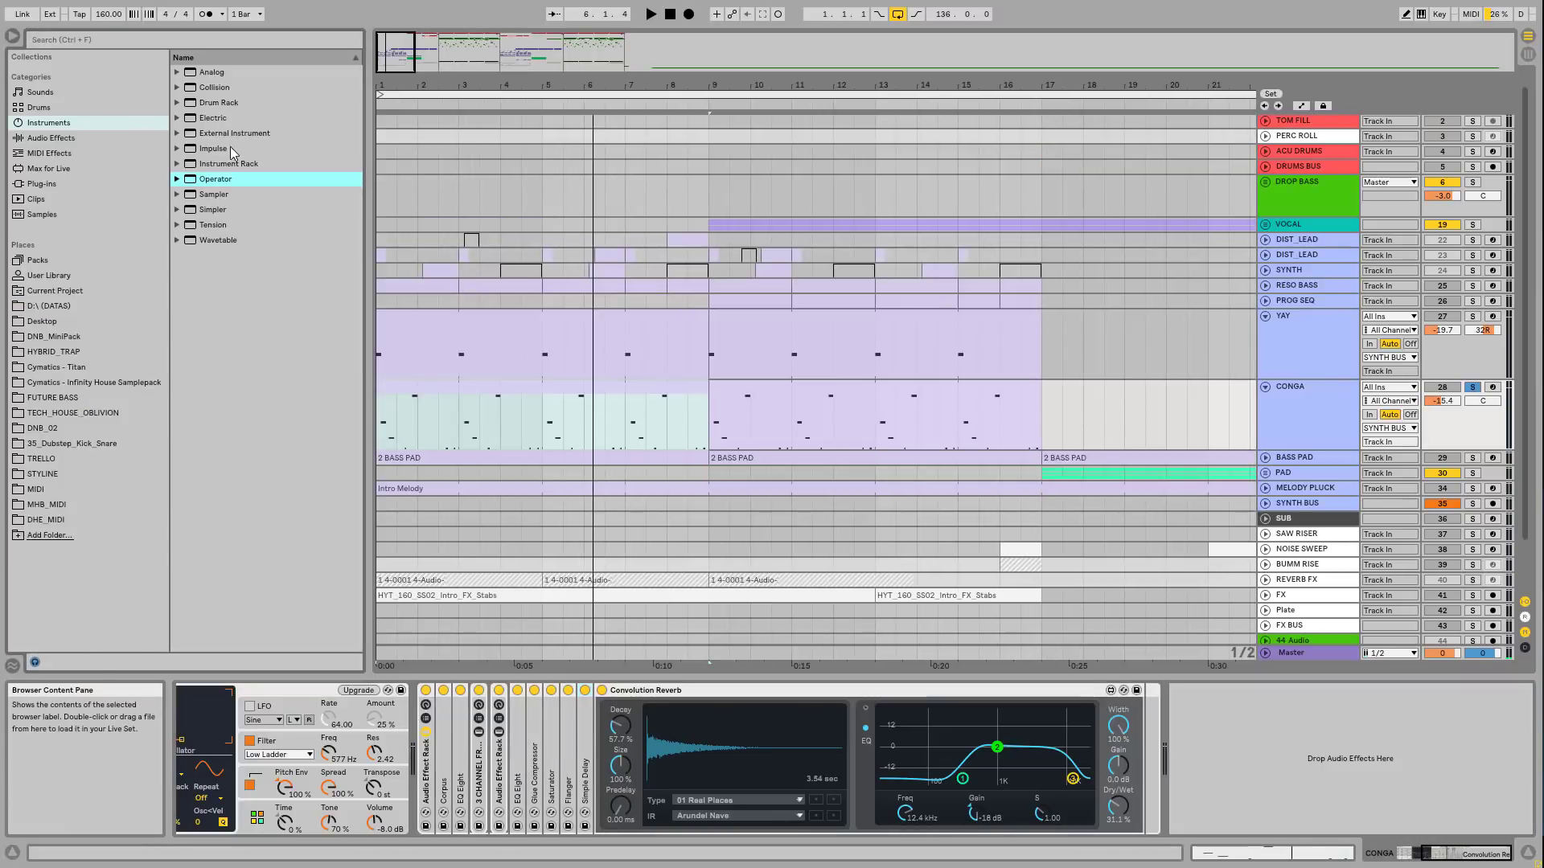
pyautogui.click(104, 159)
pyautogui.click(41, 170)
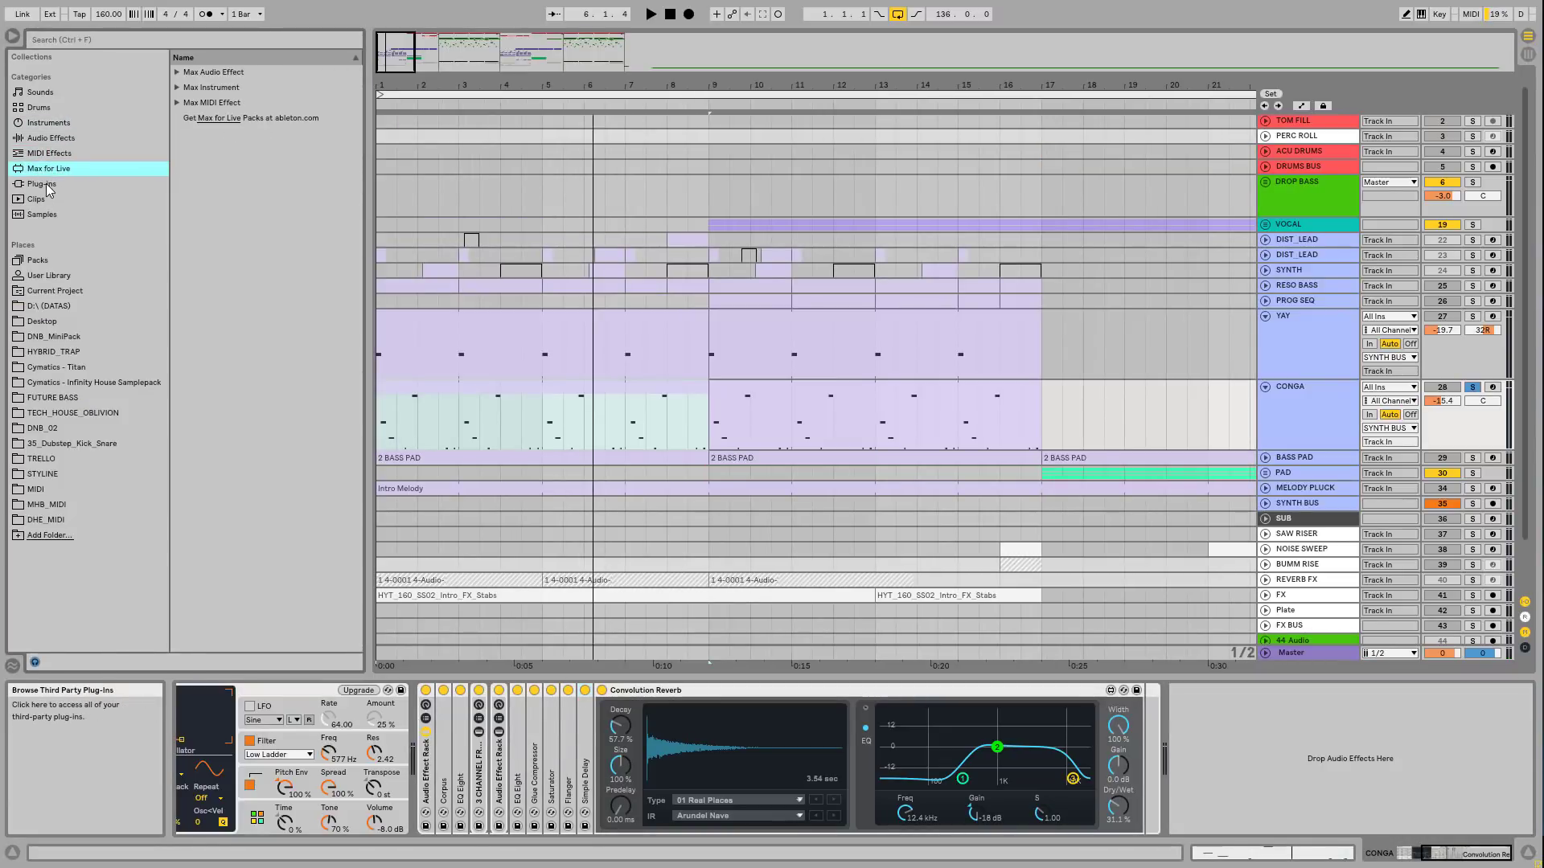
pyautogui.click(177, 73)
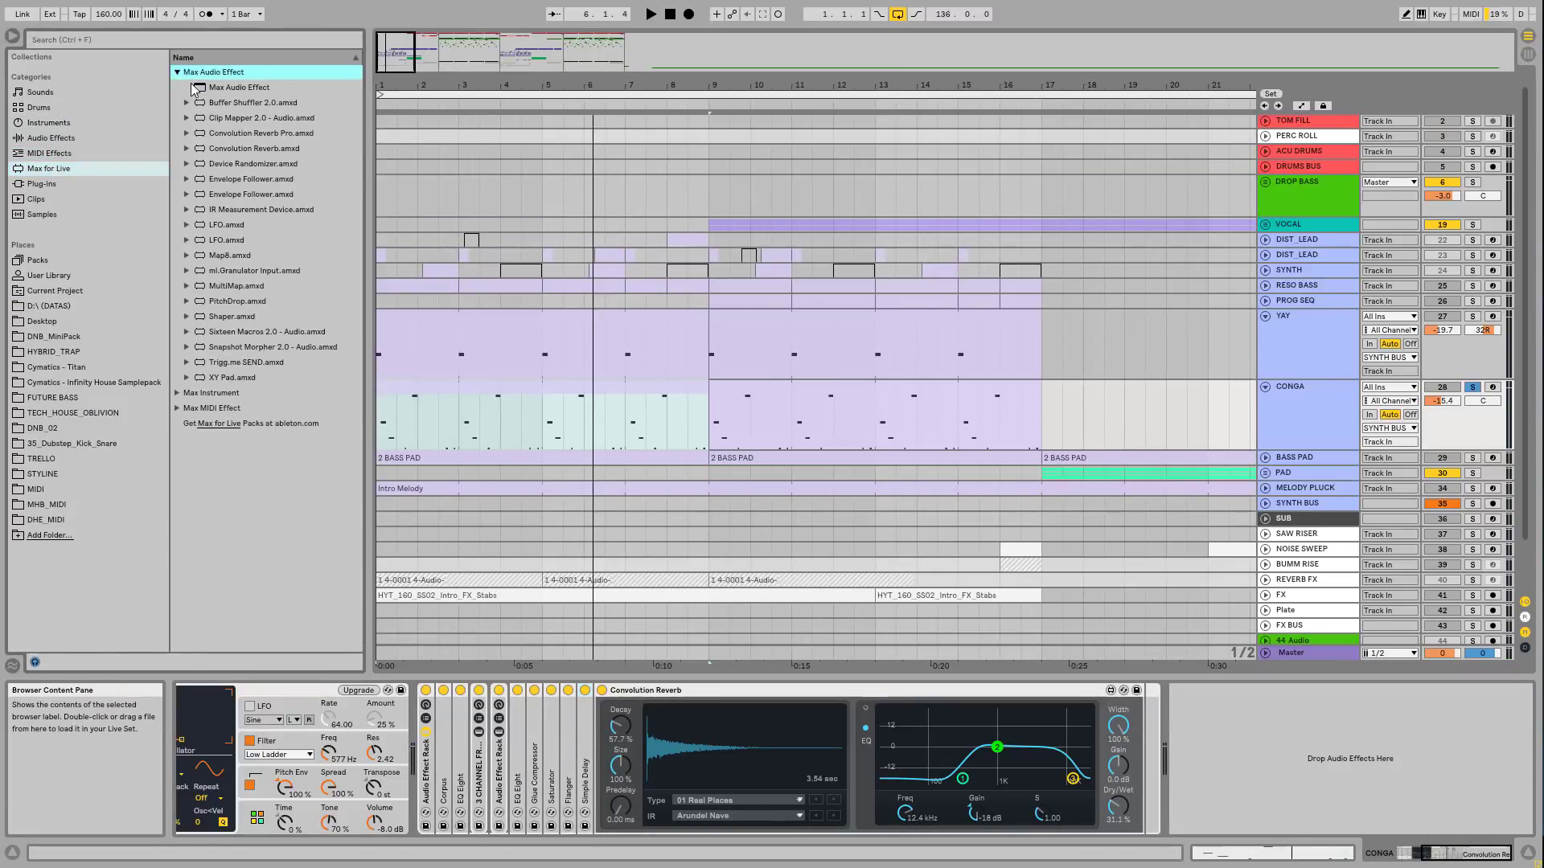
pyautogui.moveTo(373, 125); pyautogui.dragTo(391, 129)
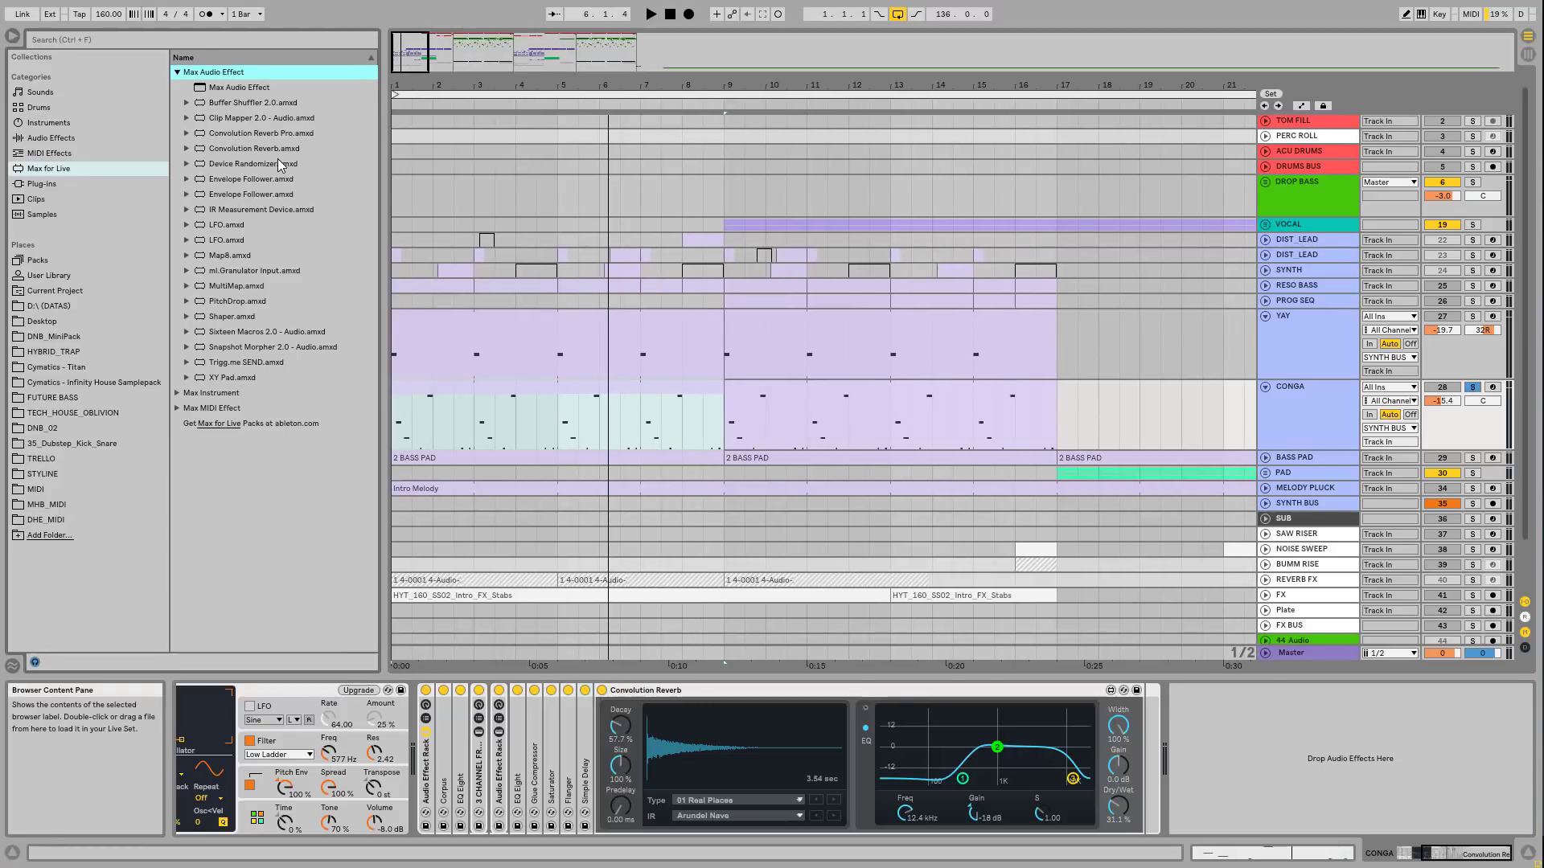
pyautogui.click(269, 150)
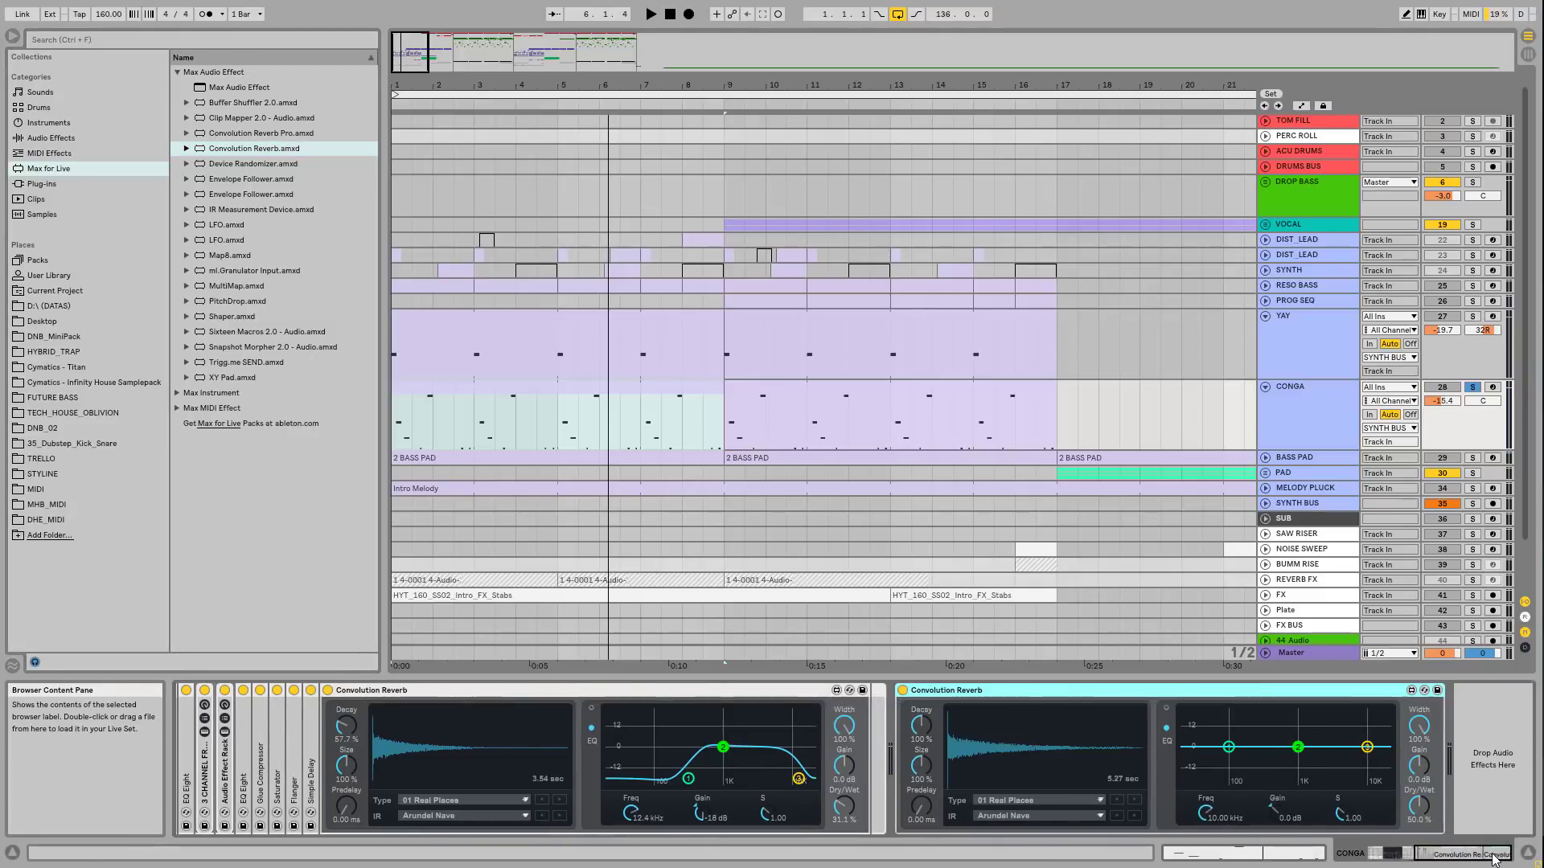
# Step: Remove the extra Convolution Reverb from the CONGA chain and fold the original one
pyautogui.moveTo(1473, 852); pyautogui.dragTo(1450, 850)
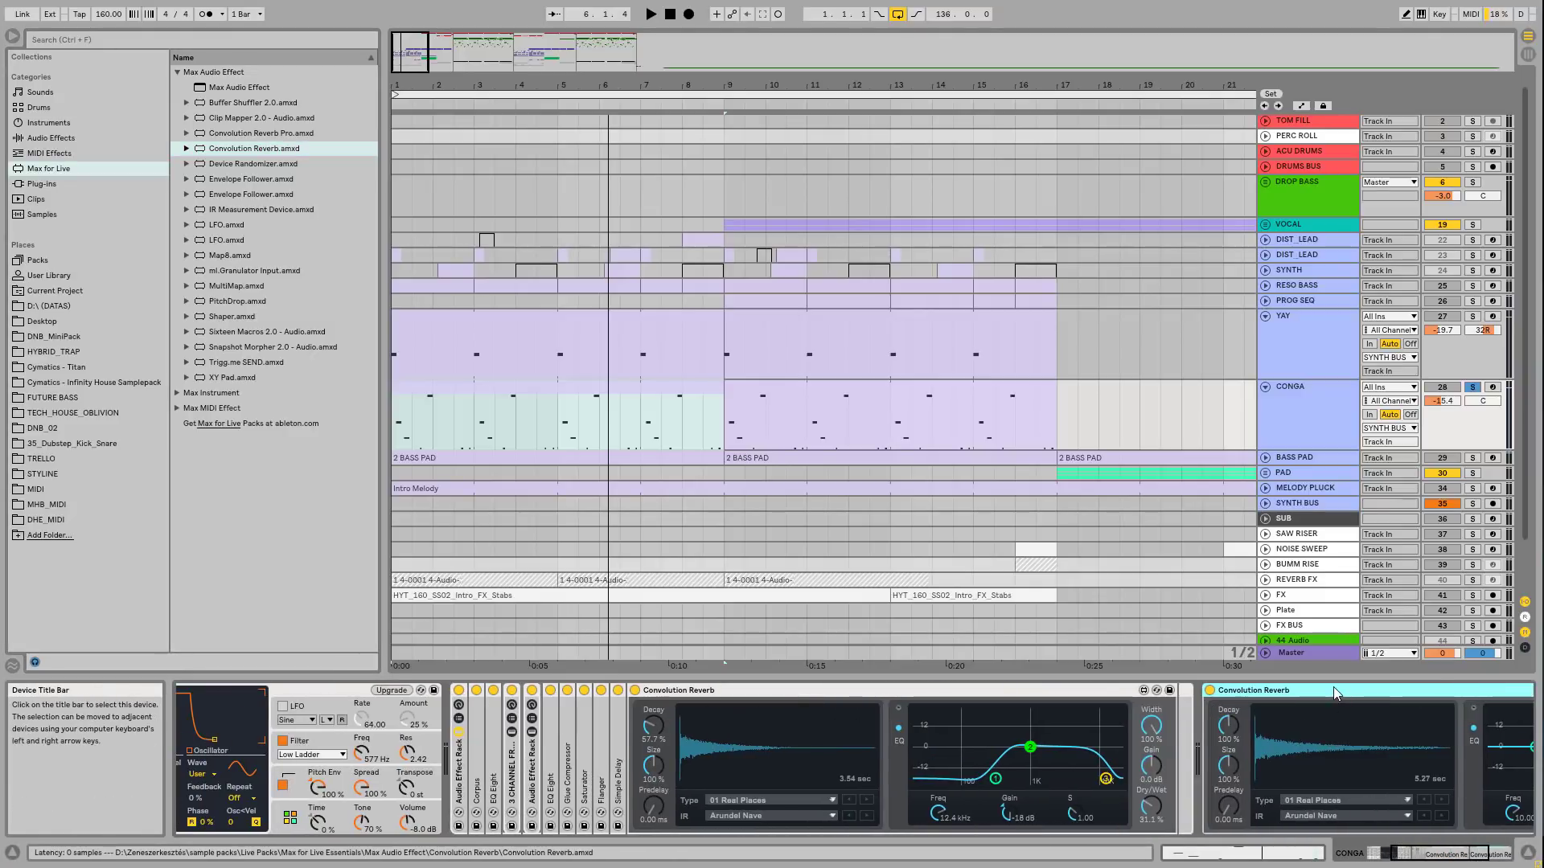
pyautogui.click(1442, 857)
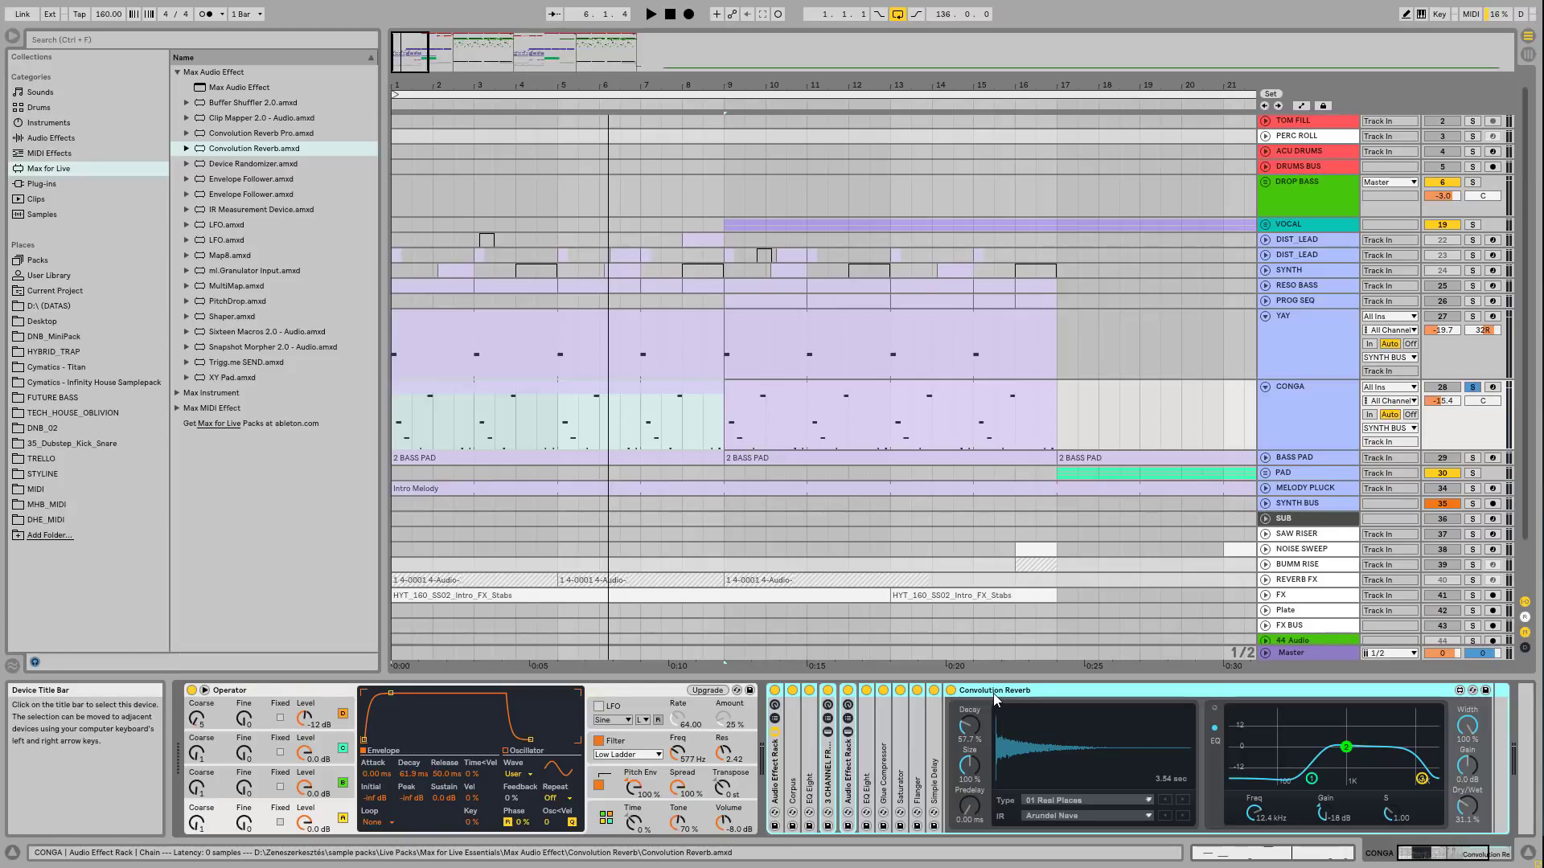
pyautogui.doubleClick(992, 693)
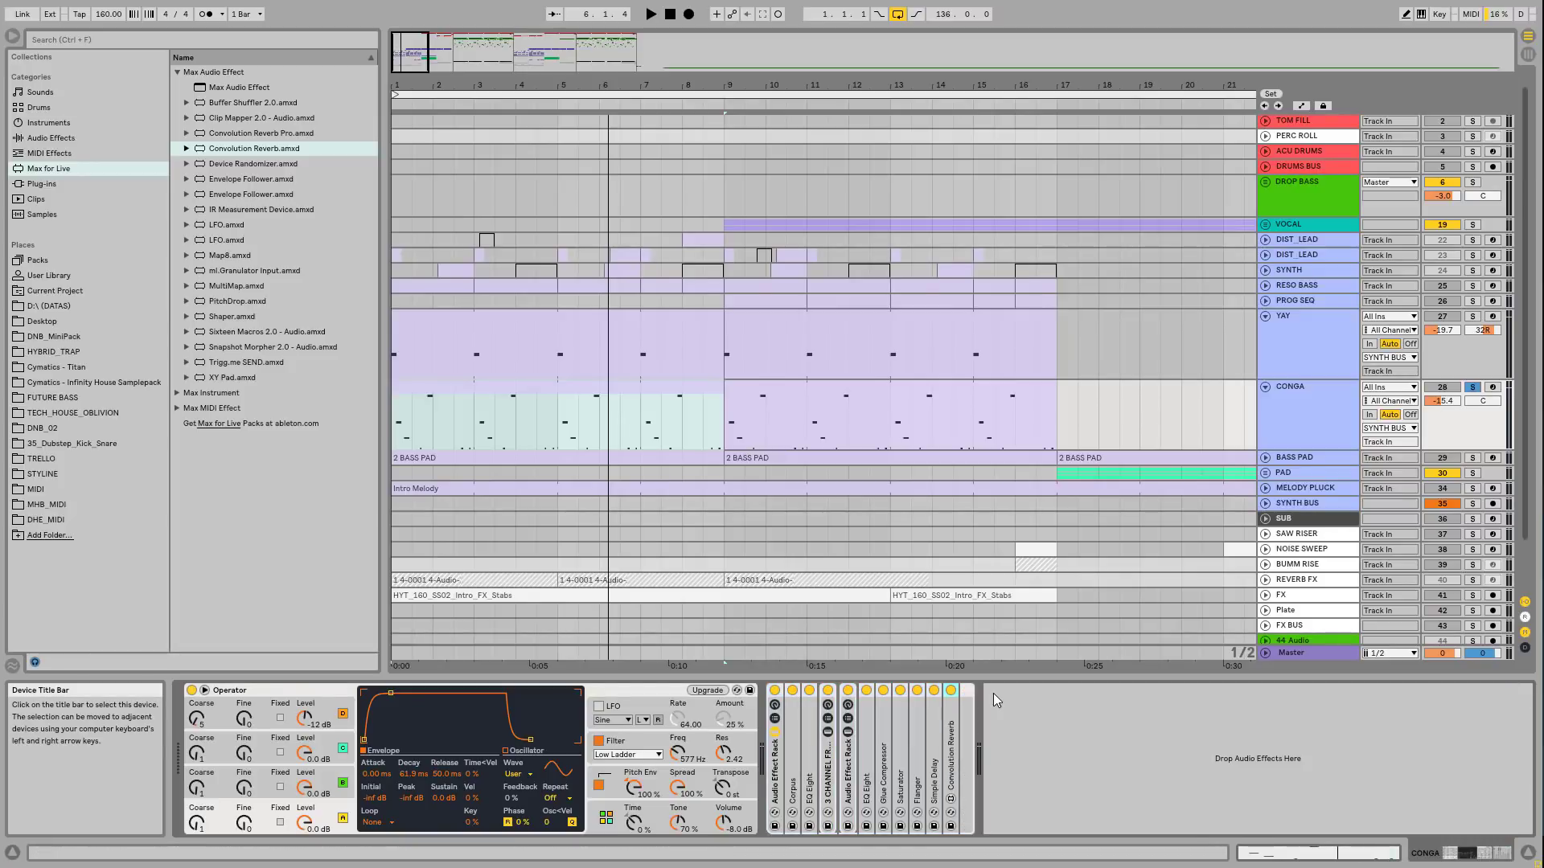
# Step: Play the soloed CONGA part with its full effect chain and unfold the BASS PAD track in the arrangement
pyautogui.press('space')
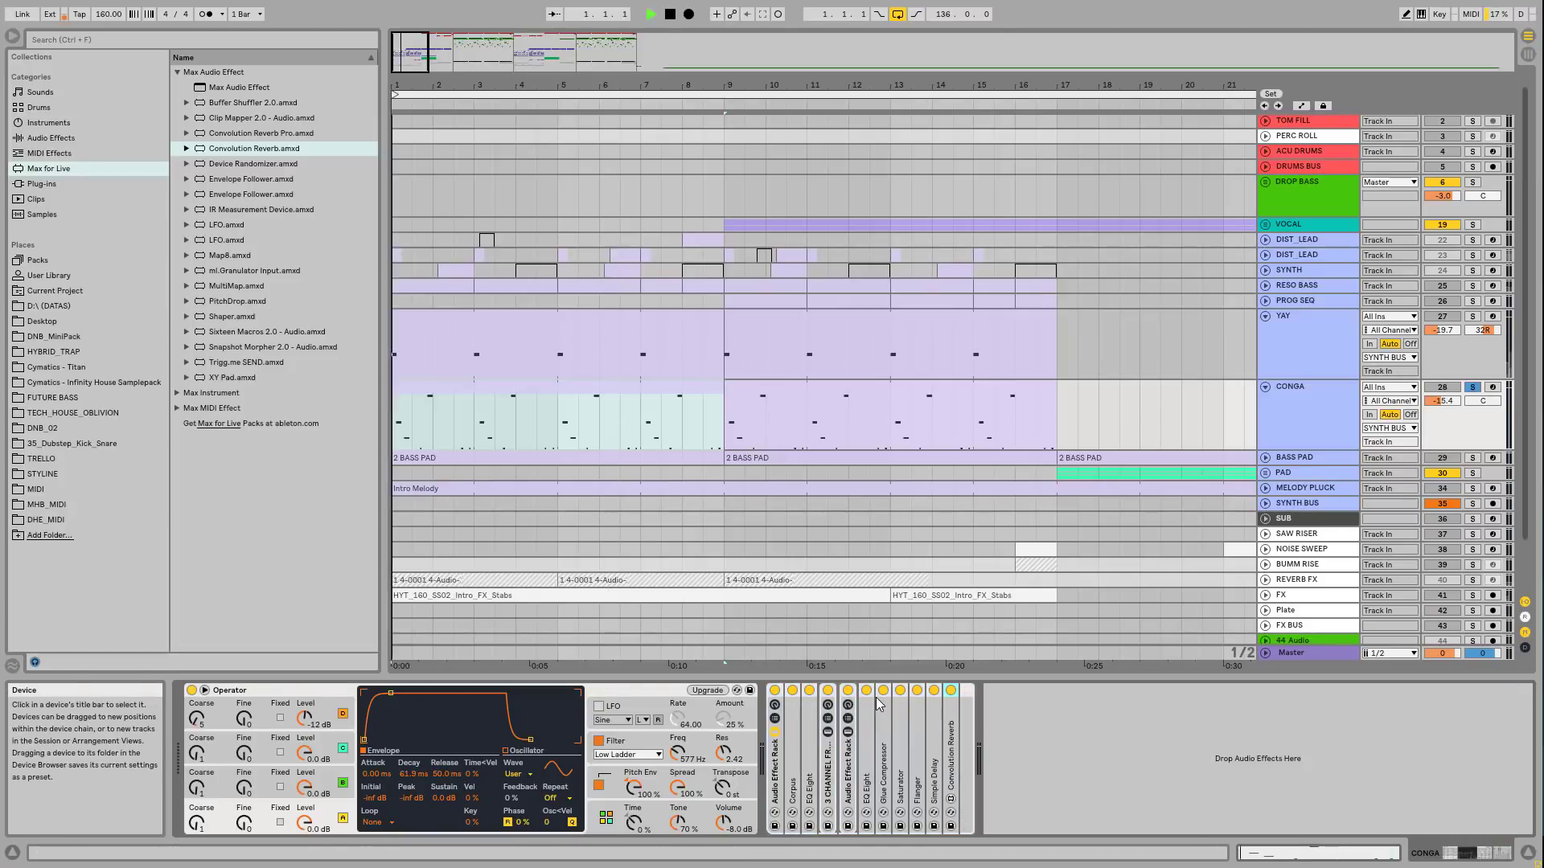
pyautogui.click(1264, 459)
pyautogui.moveTo(778, 85); pyautogui.dragTo(612, 82)
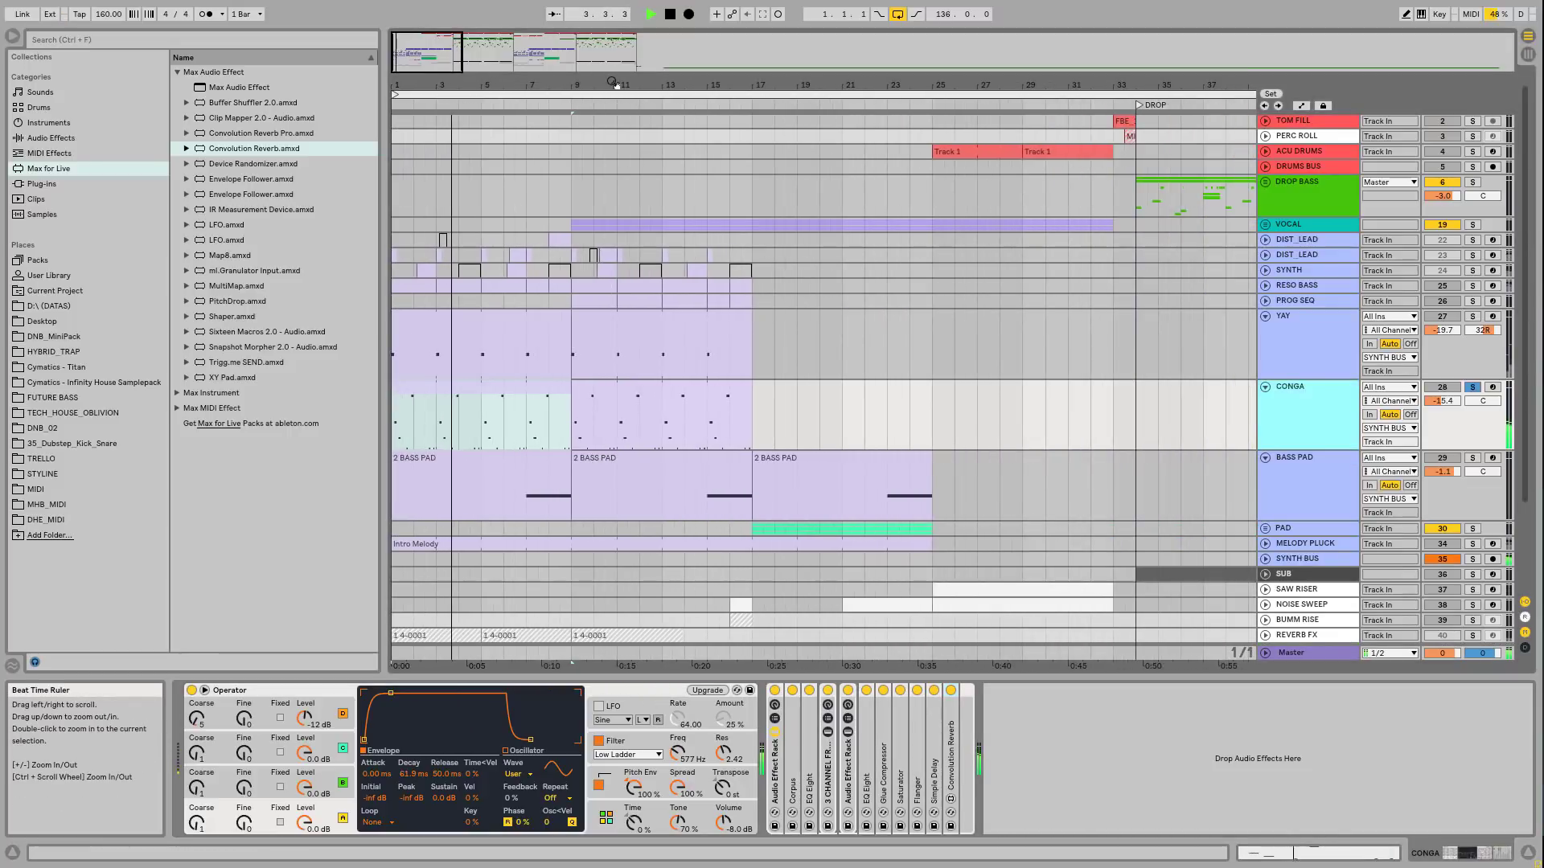
pyautogui.press('space')
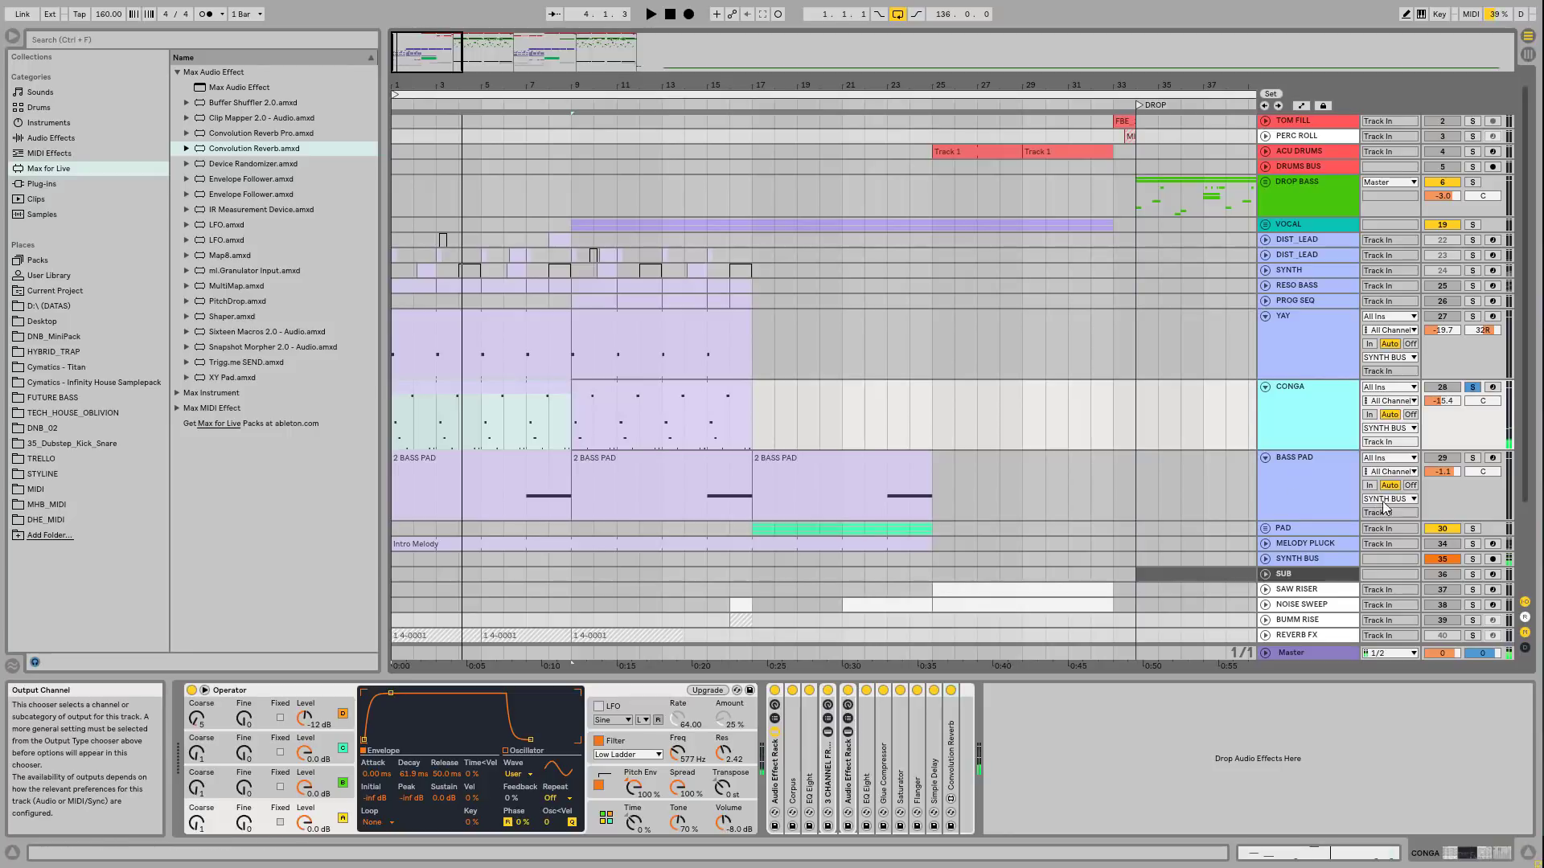
# Step: Solo the BASS PAD track instead of CONGA, show its devices and audition it from bar 7
pyautogui.click(1472, 458)
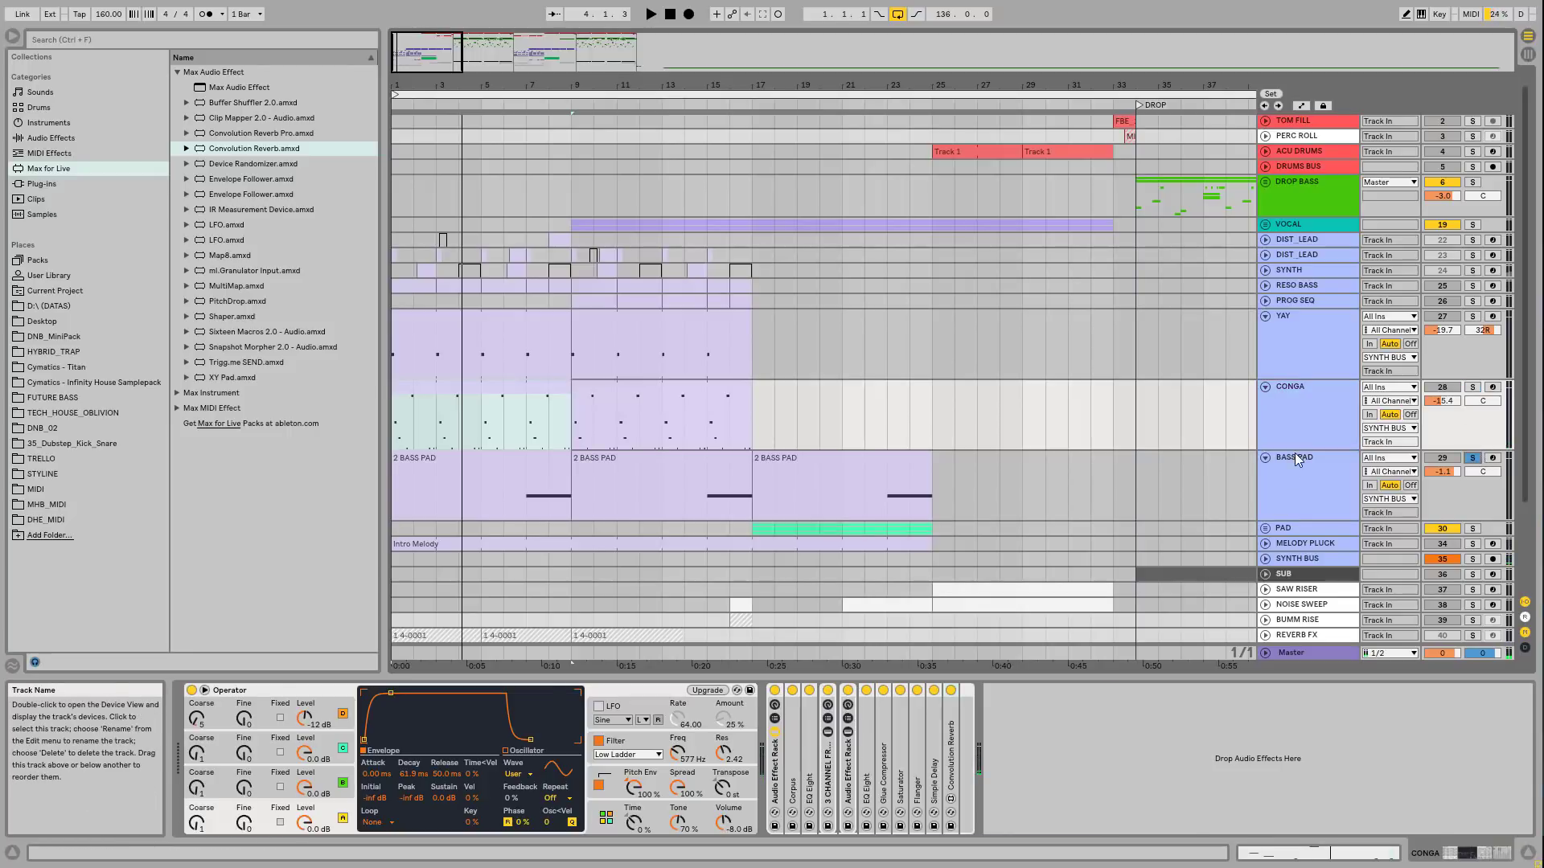
pyautogui.click(1290, 452)
pyautogui.click(531, 482)
pyautogui.click(524, 500)
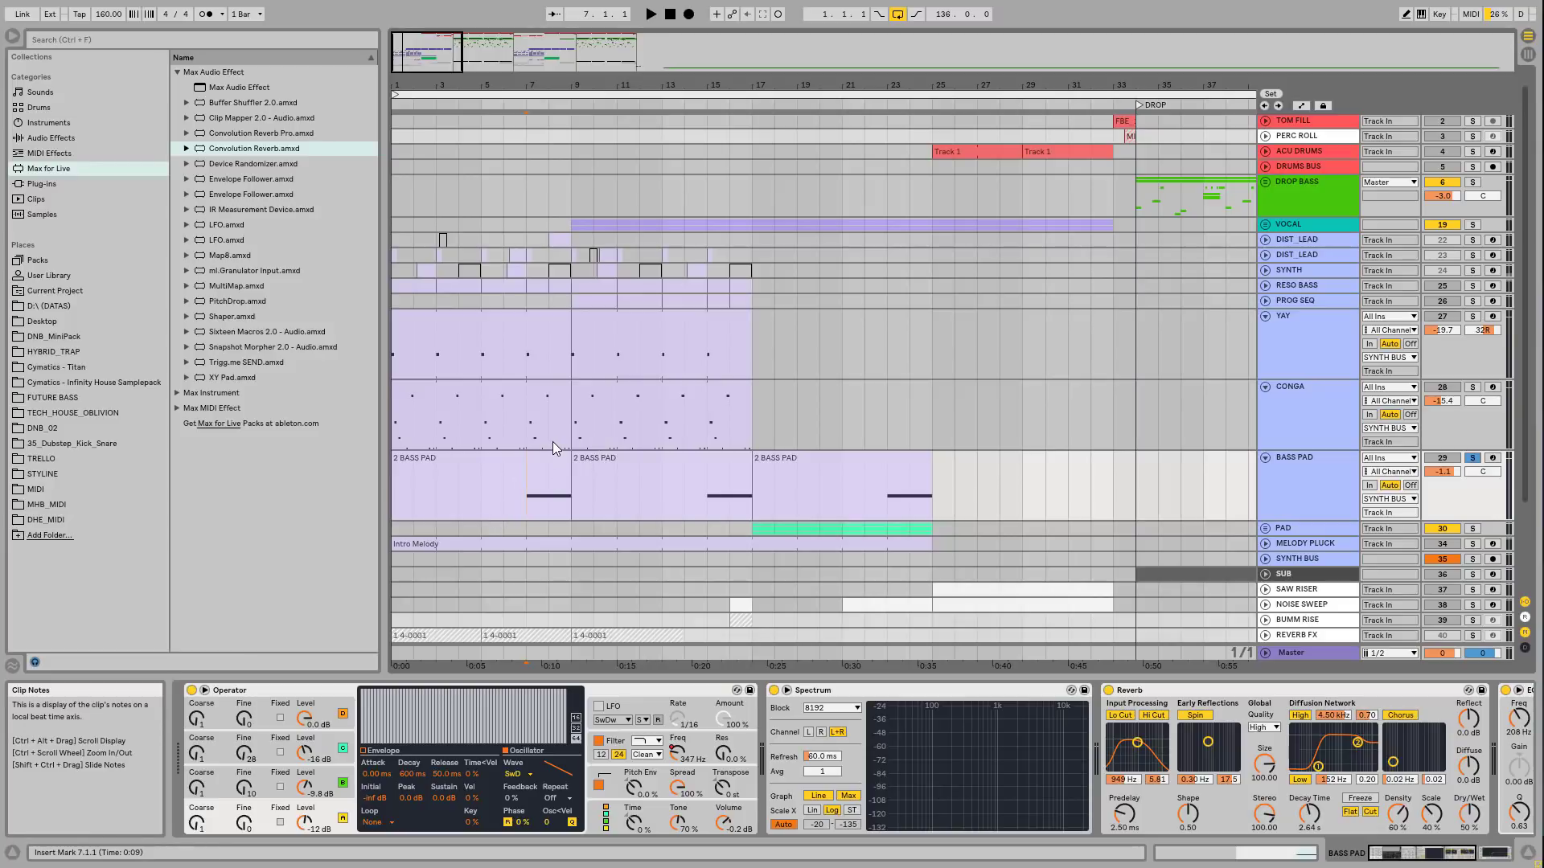
pyautogui.press('space')
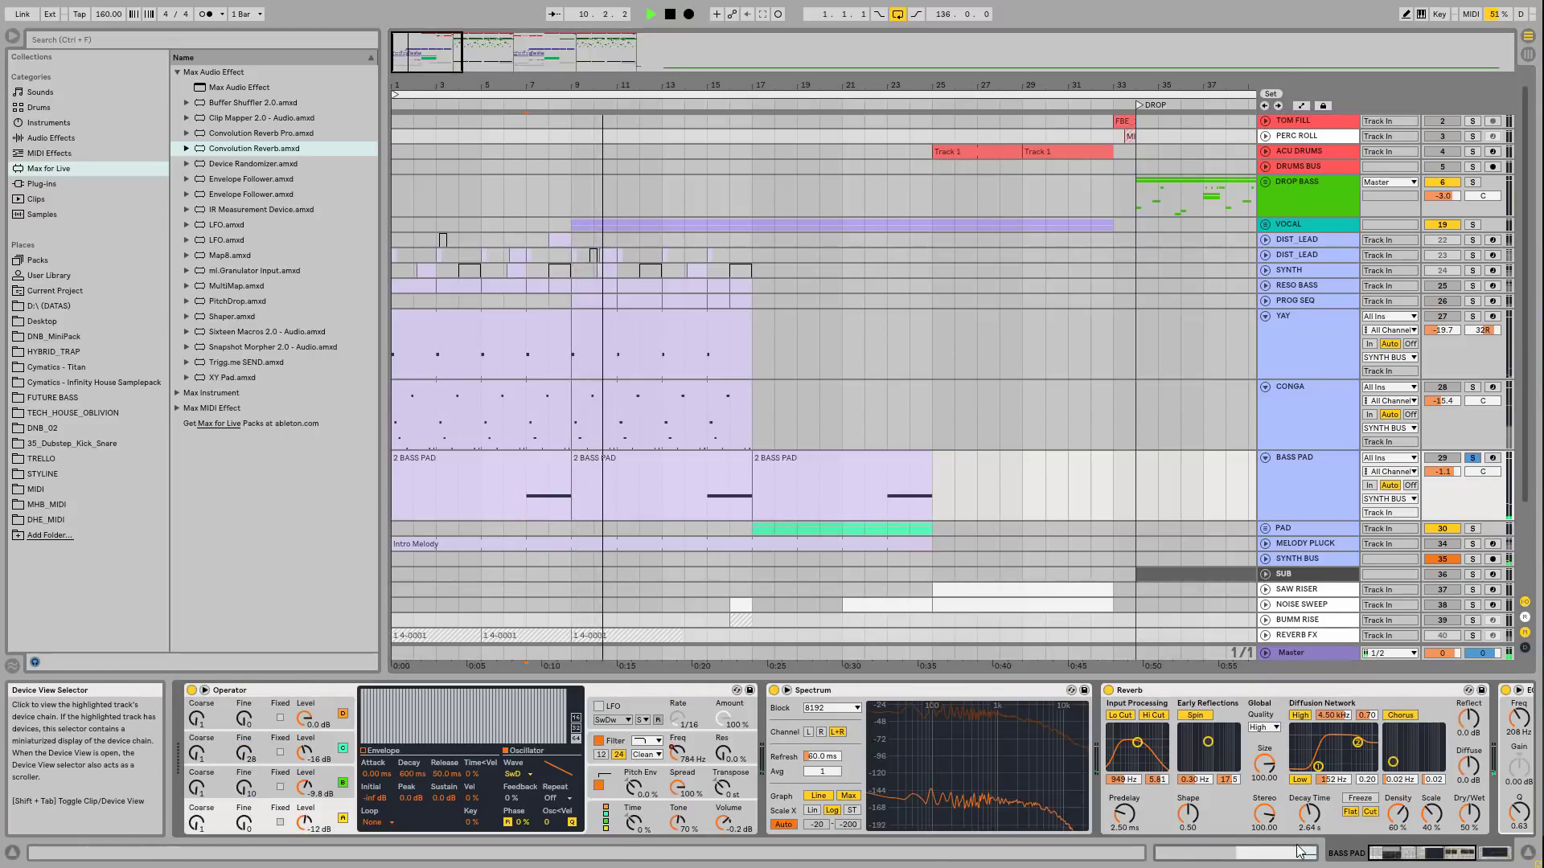
pyautogui.press('space')
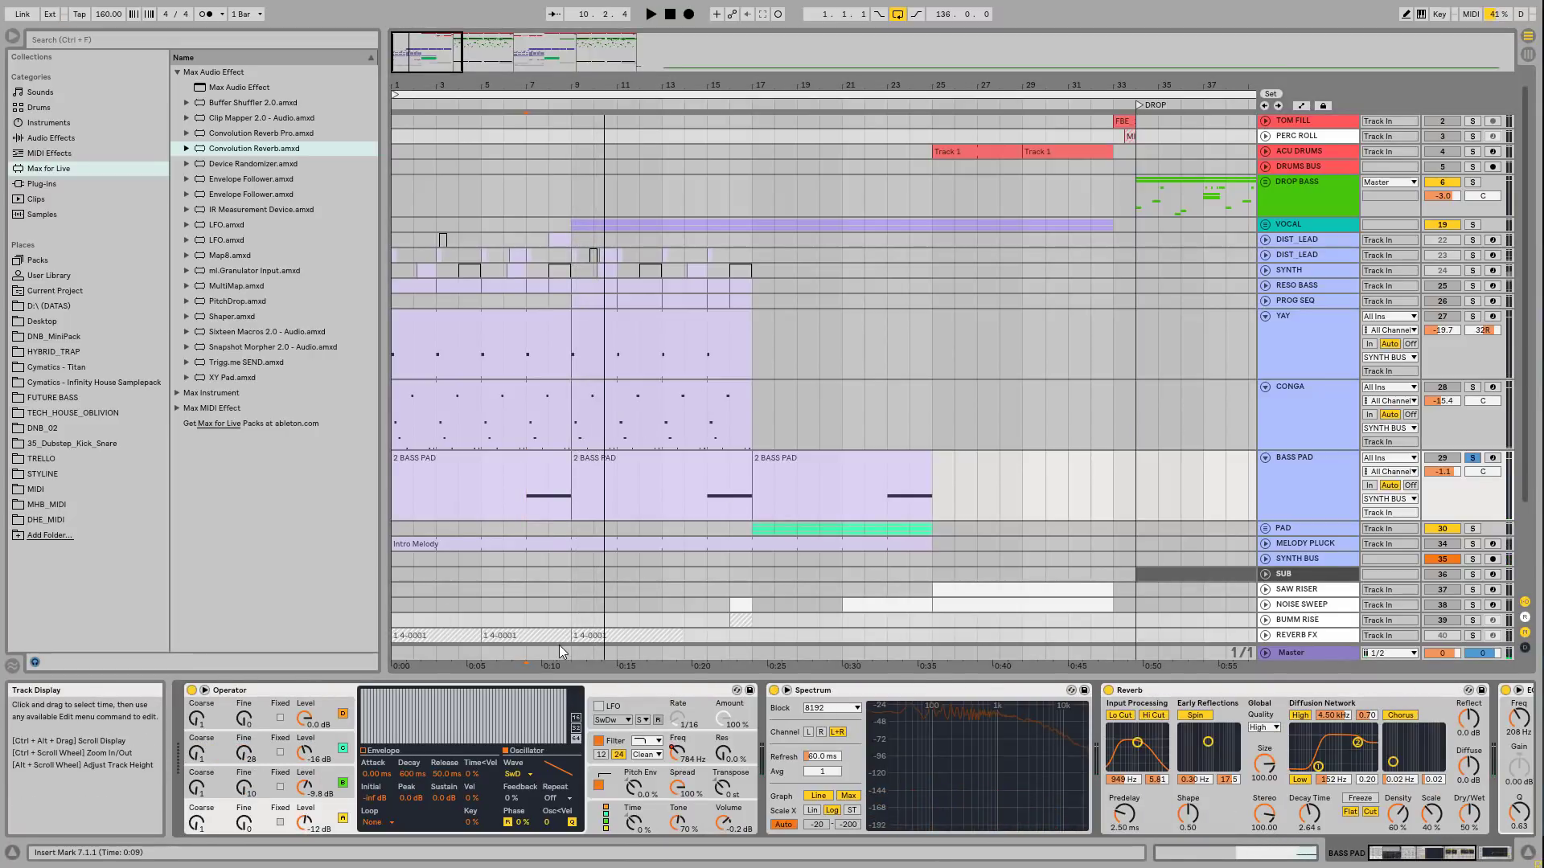
# Step: Examine the BASS PAD Operator's filter and four oscillators, as well as the Reverb and EQ Eight after it
pyautogui.click(702, 741)
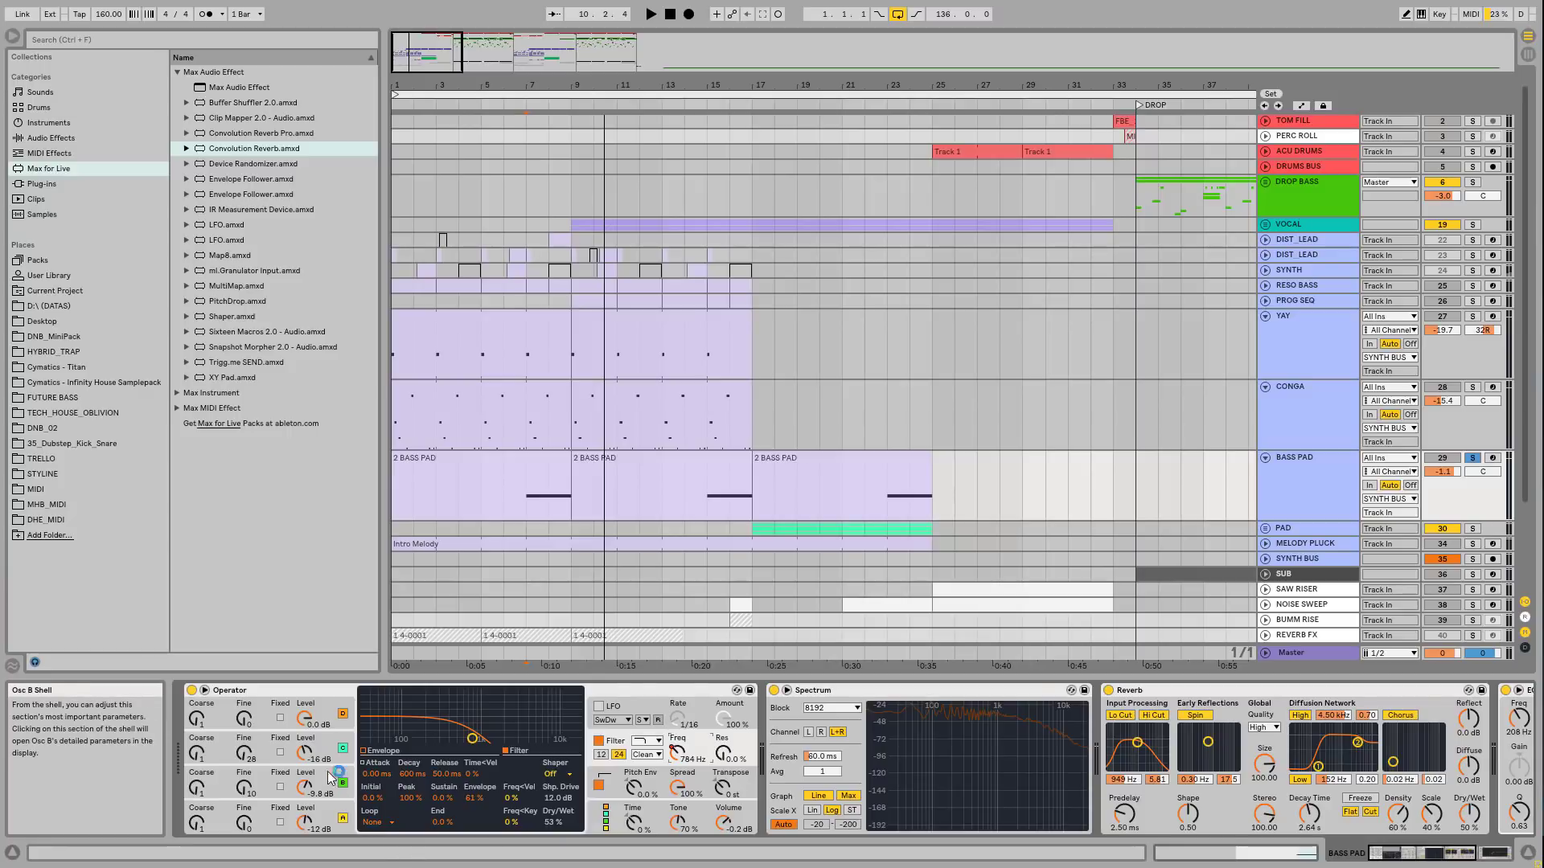
pyautogui.click(336, 812)
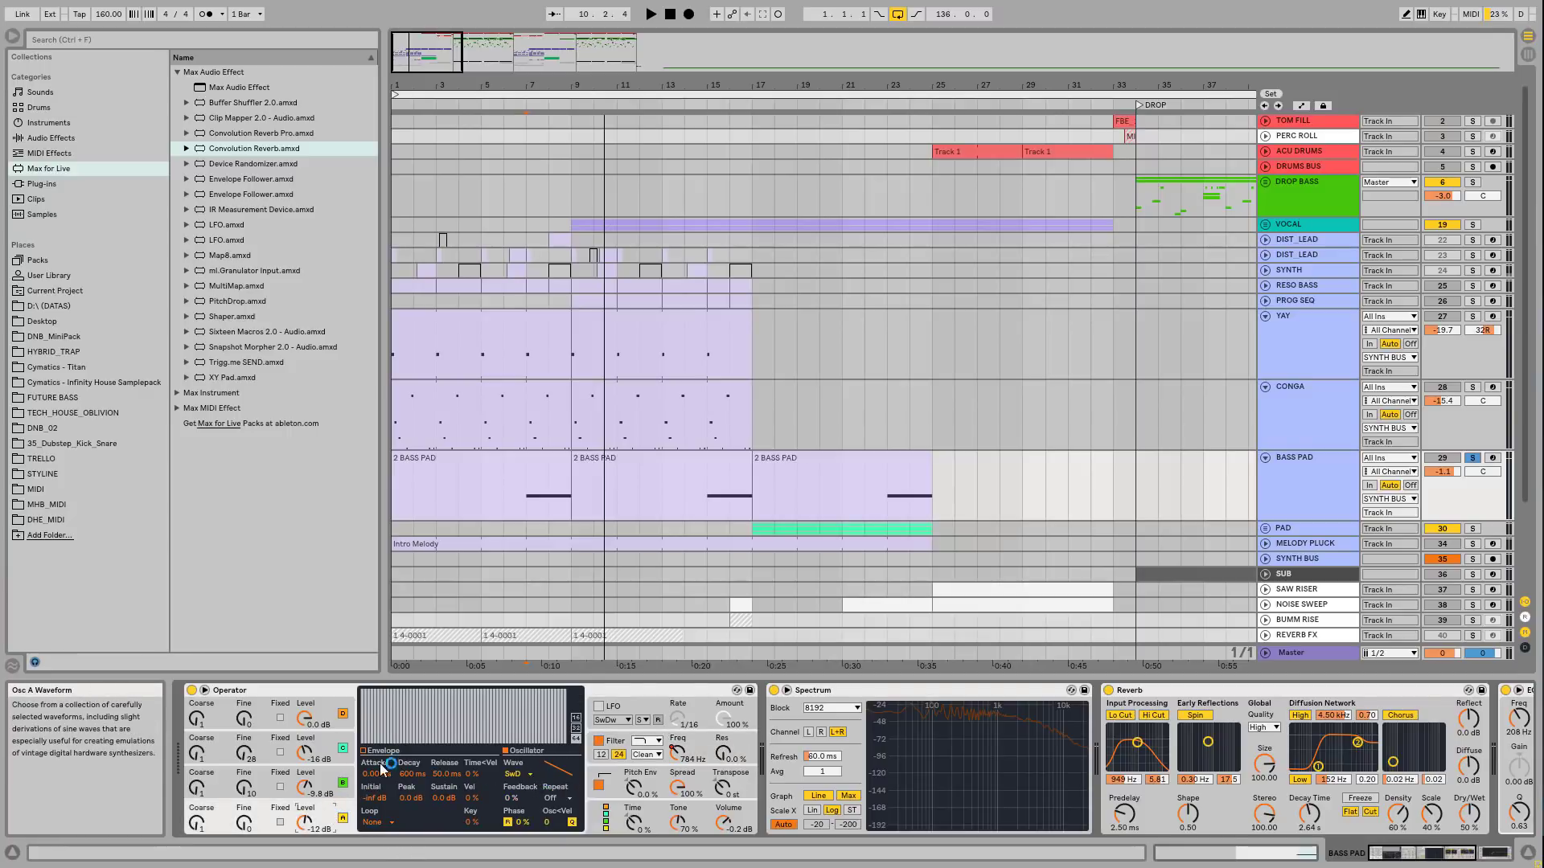
pyautogui.click(325, 786)
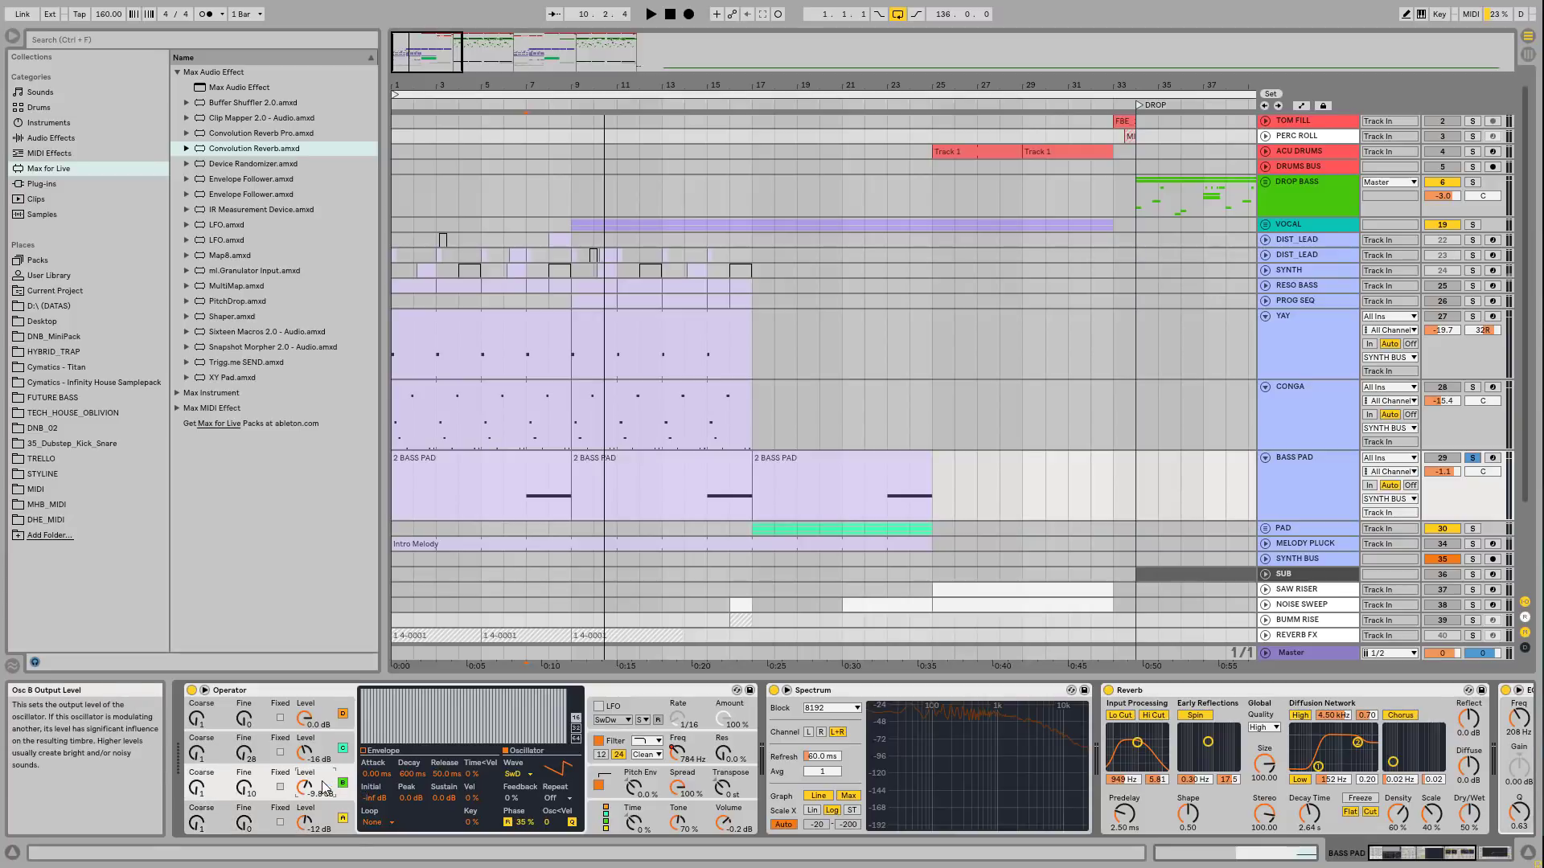
pyautogui.click(329, 746)
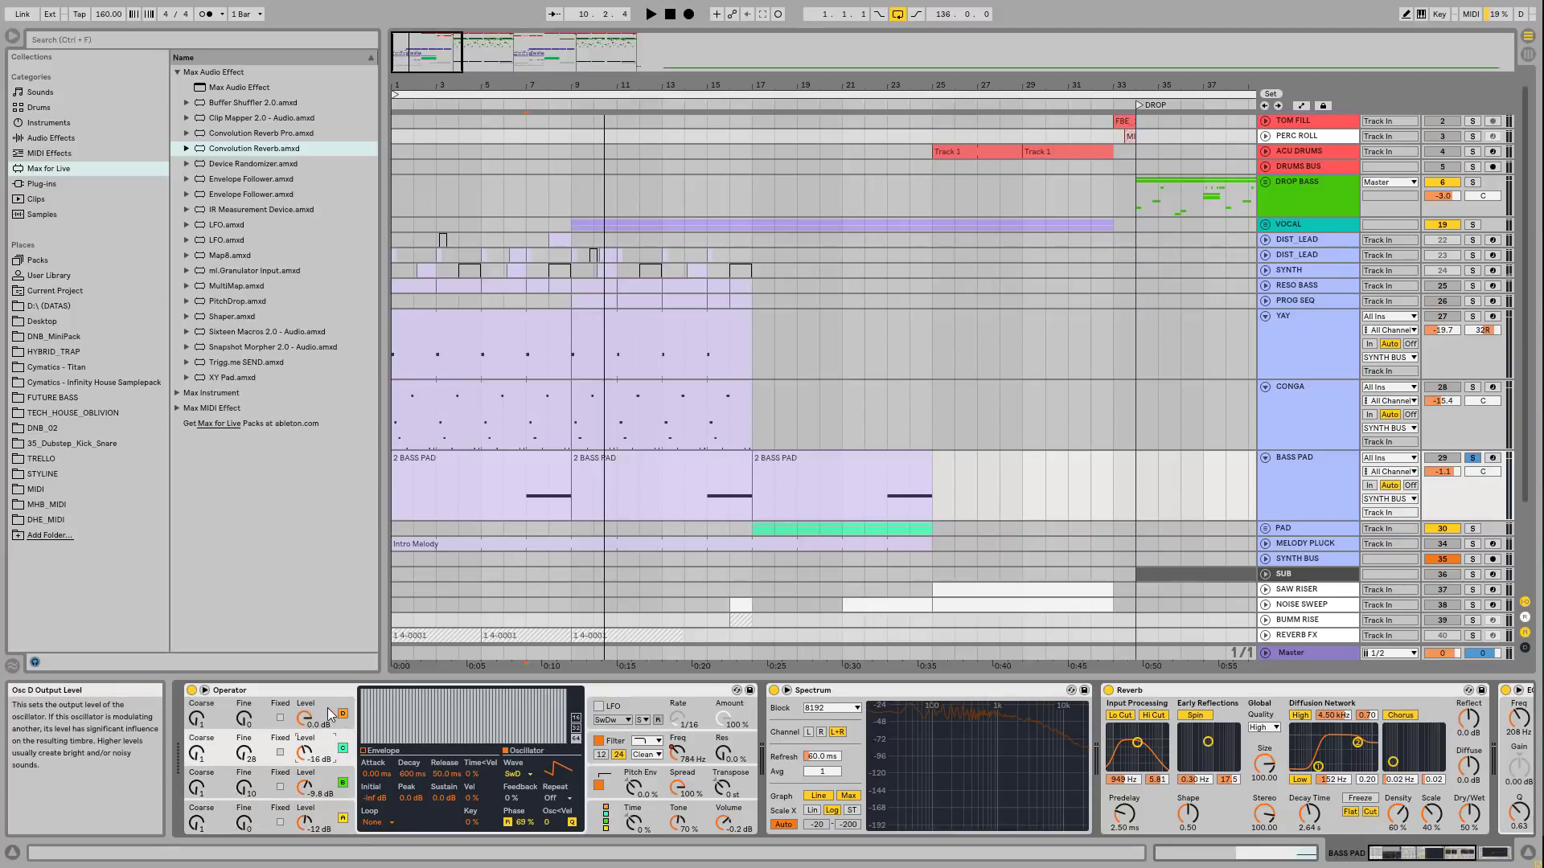
pyautogui.click(329, 713)
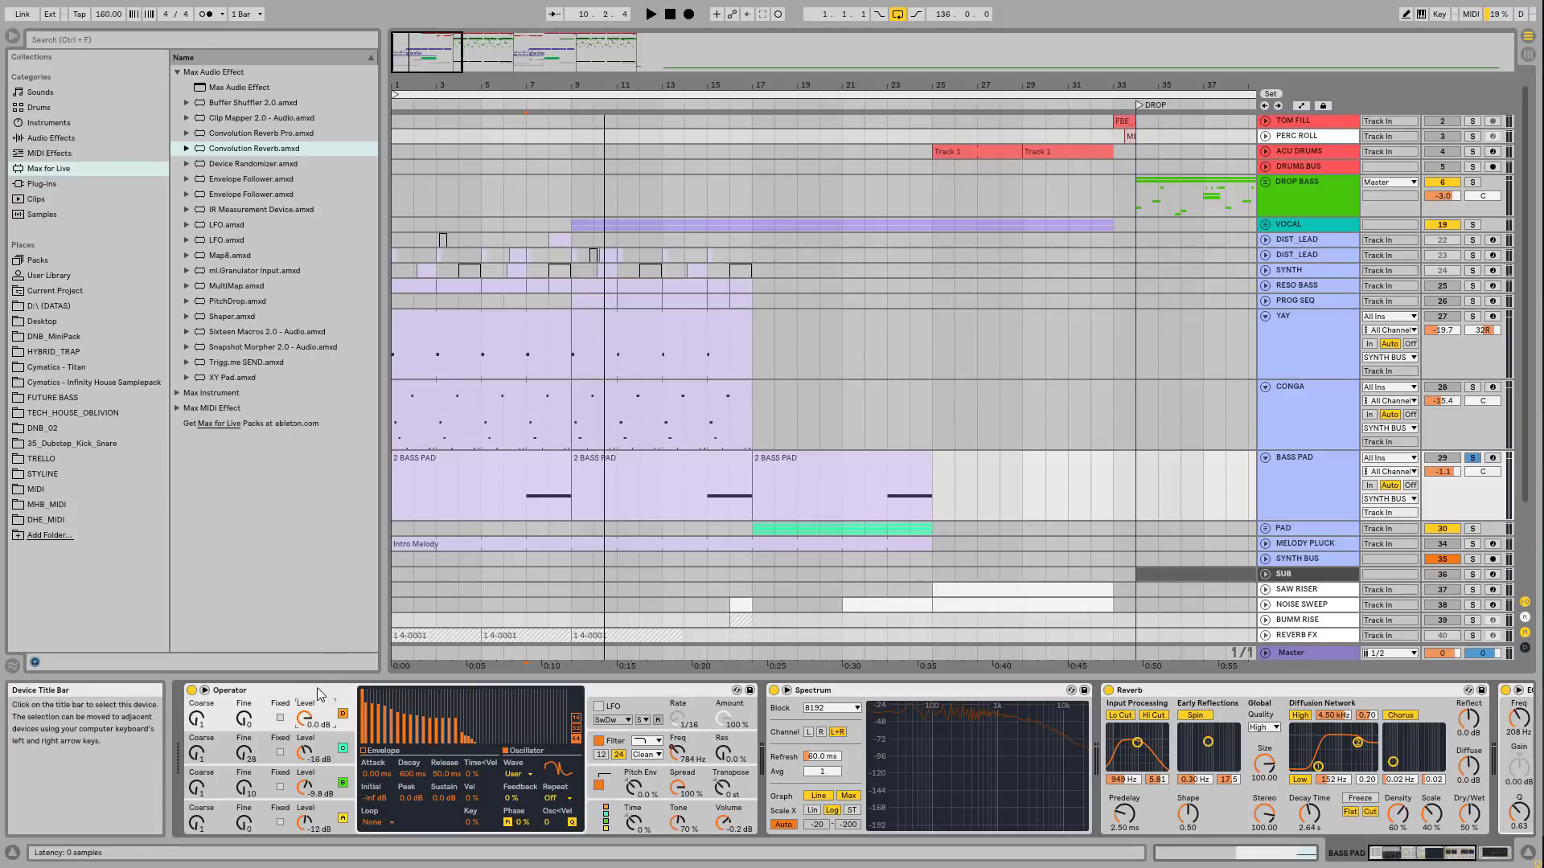
pyautogui.click(690, 742)
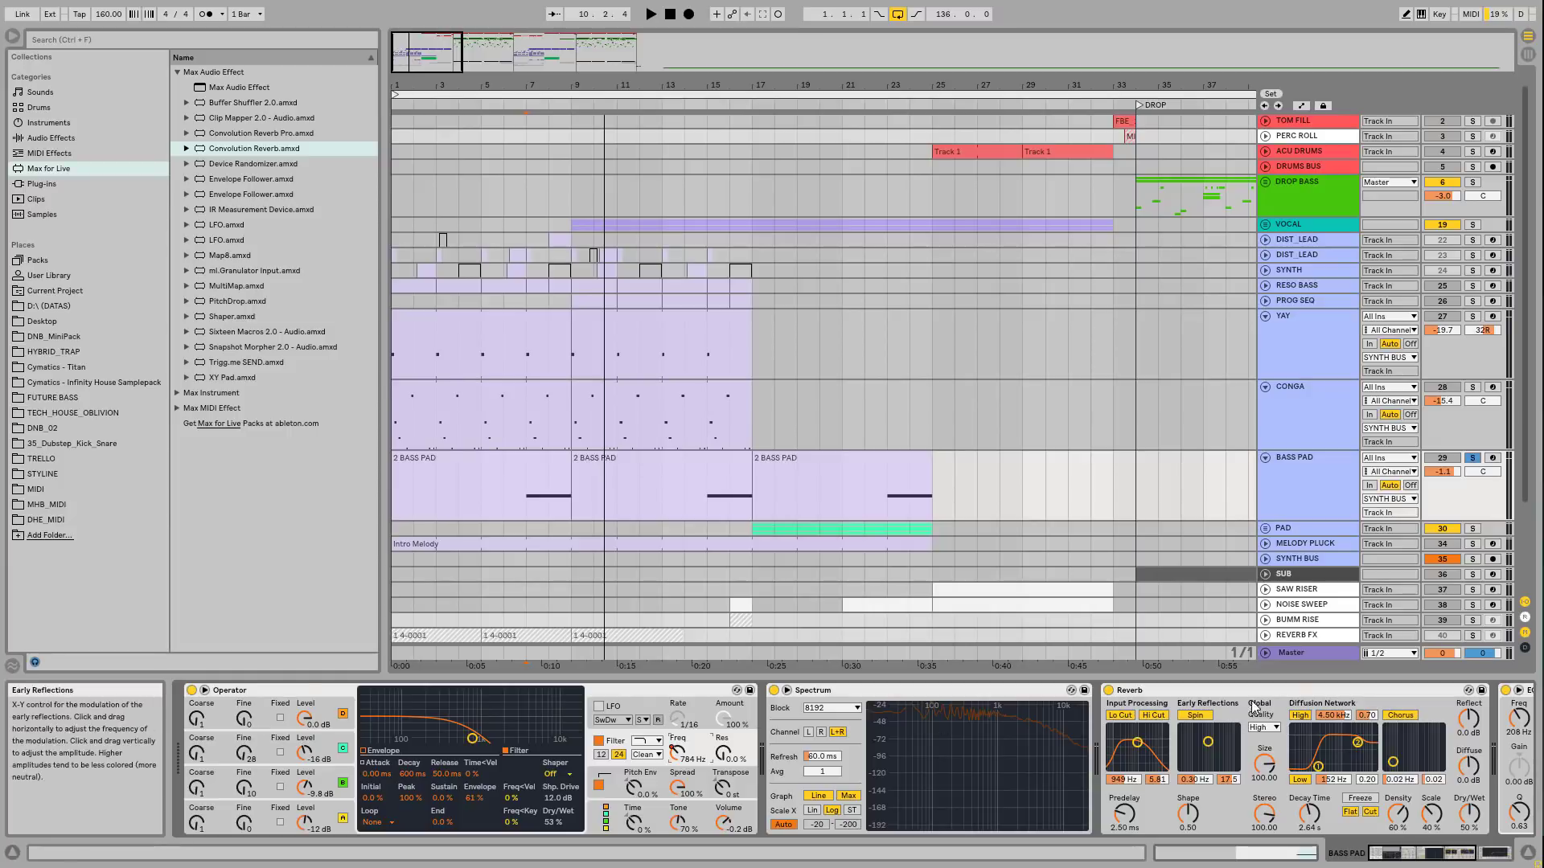
pyautogui.click(1427, 854)
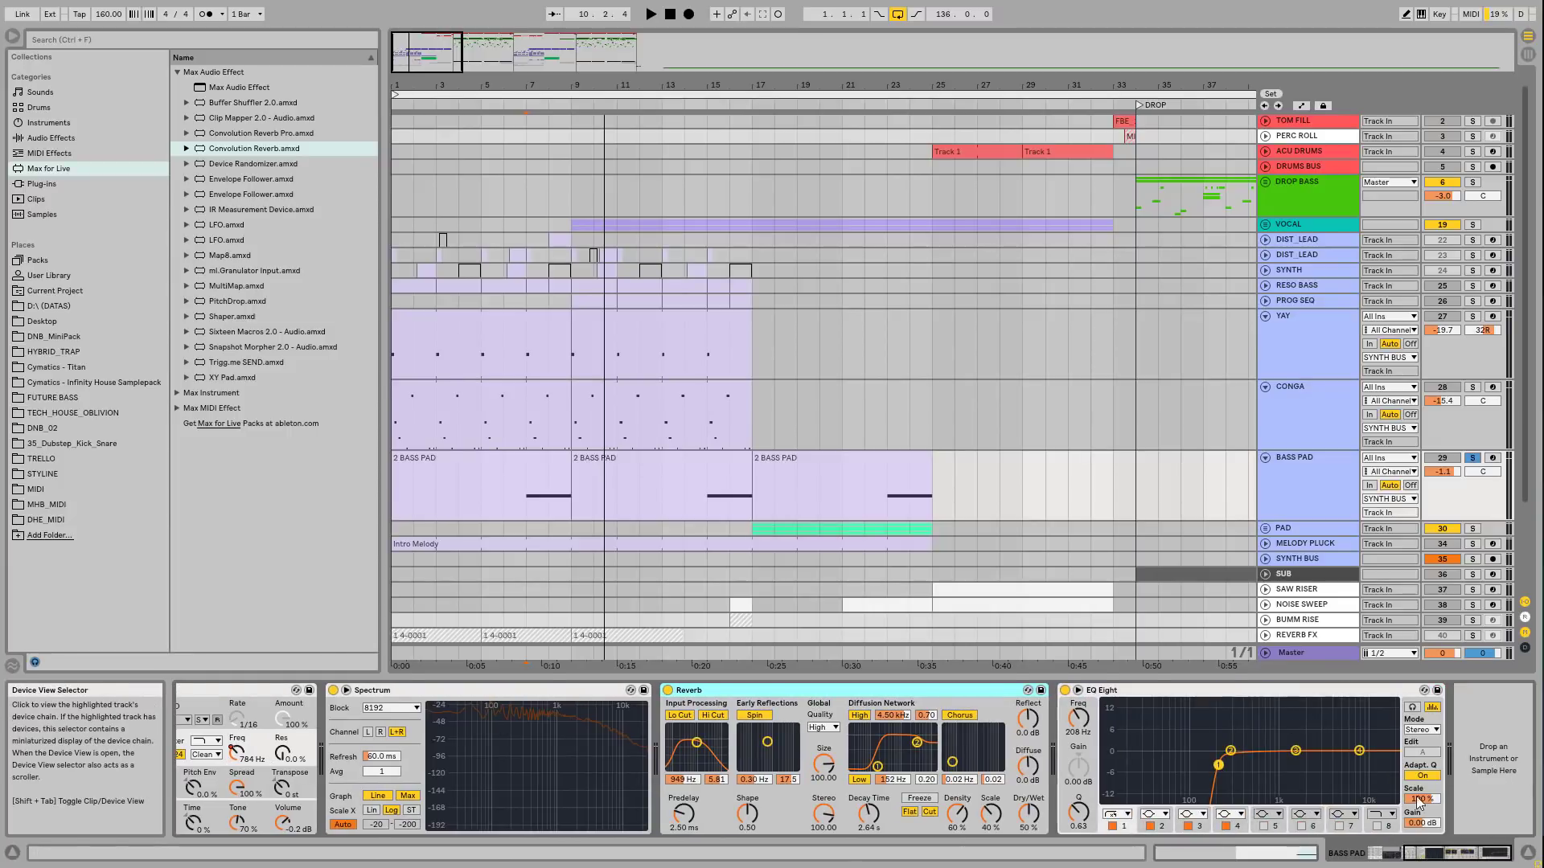
# Step: Audition the soloed BASS PAD track from bar 7 and again from bar 15 with its Operator in view
pyautogui.click(1373, 855)
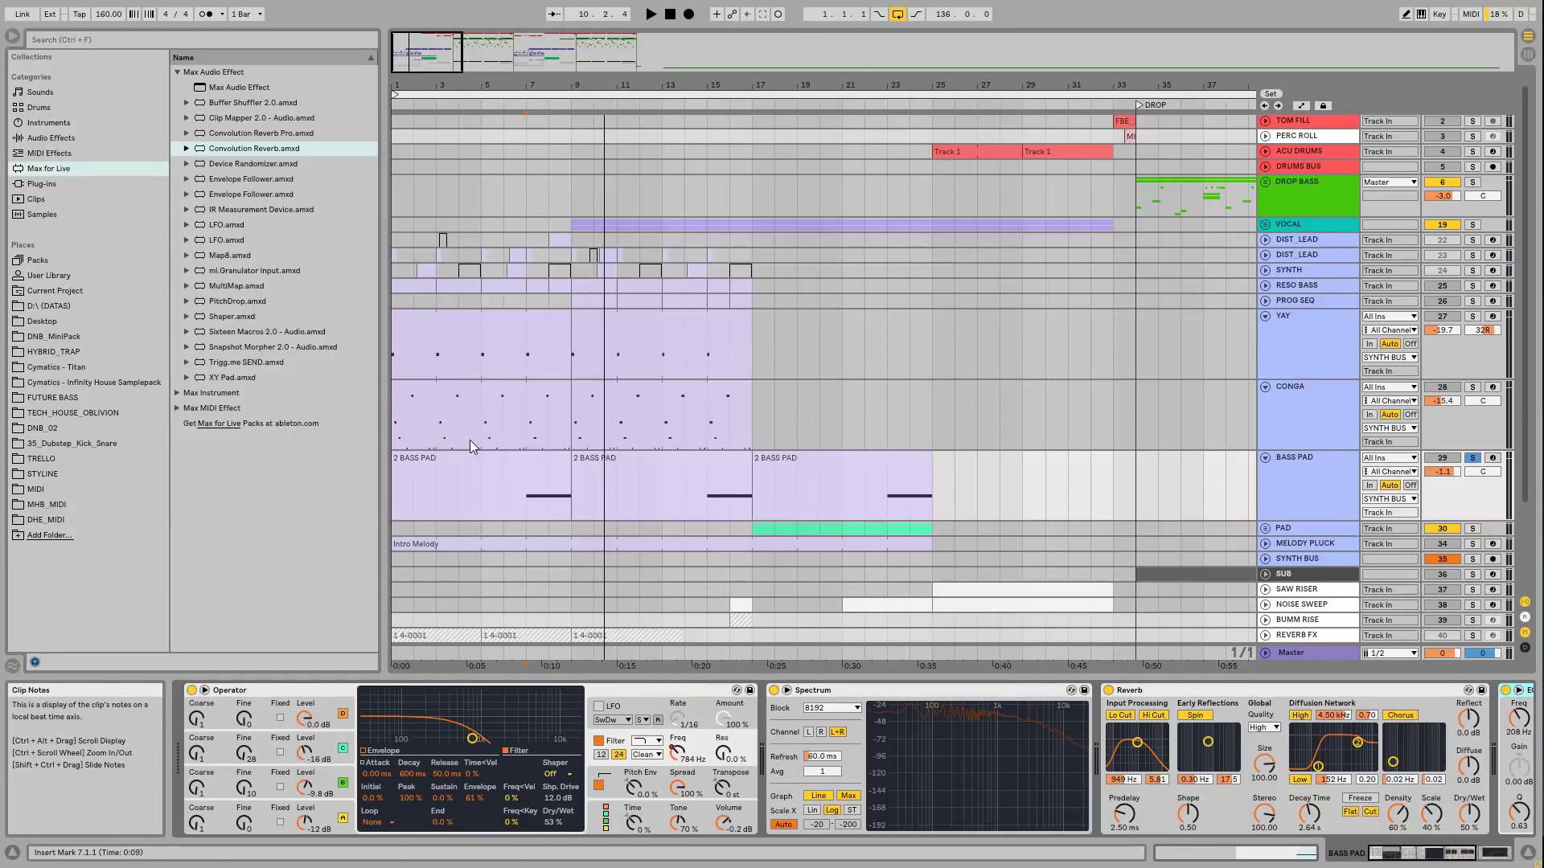
pyautogui.click(523, 494)
pyautogui.click(527, 510)
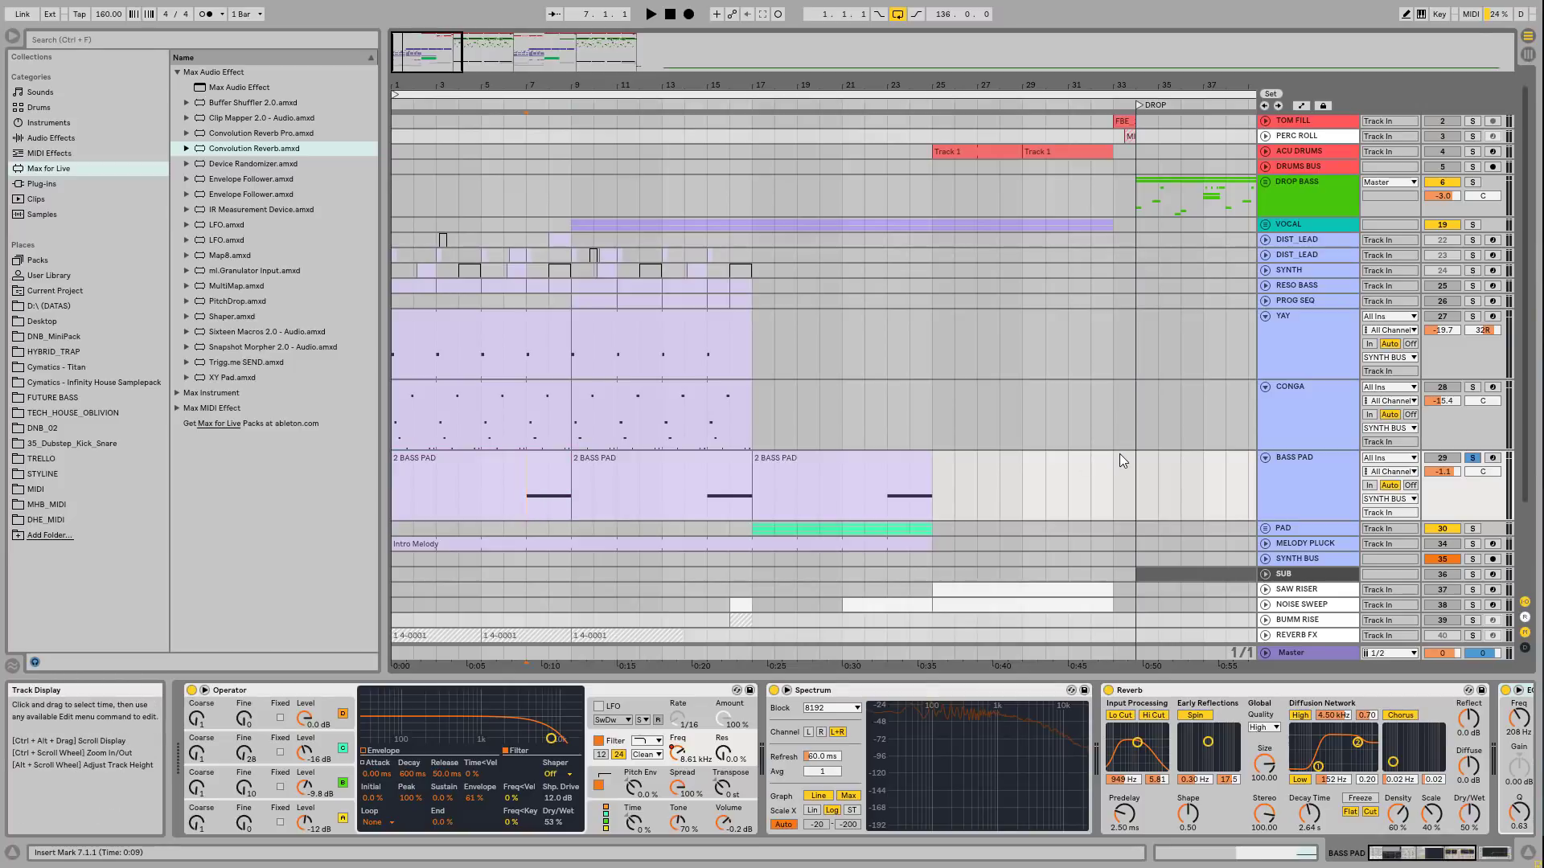
pyautogui.press('space')
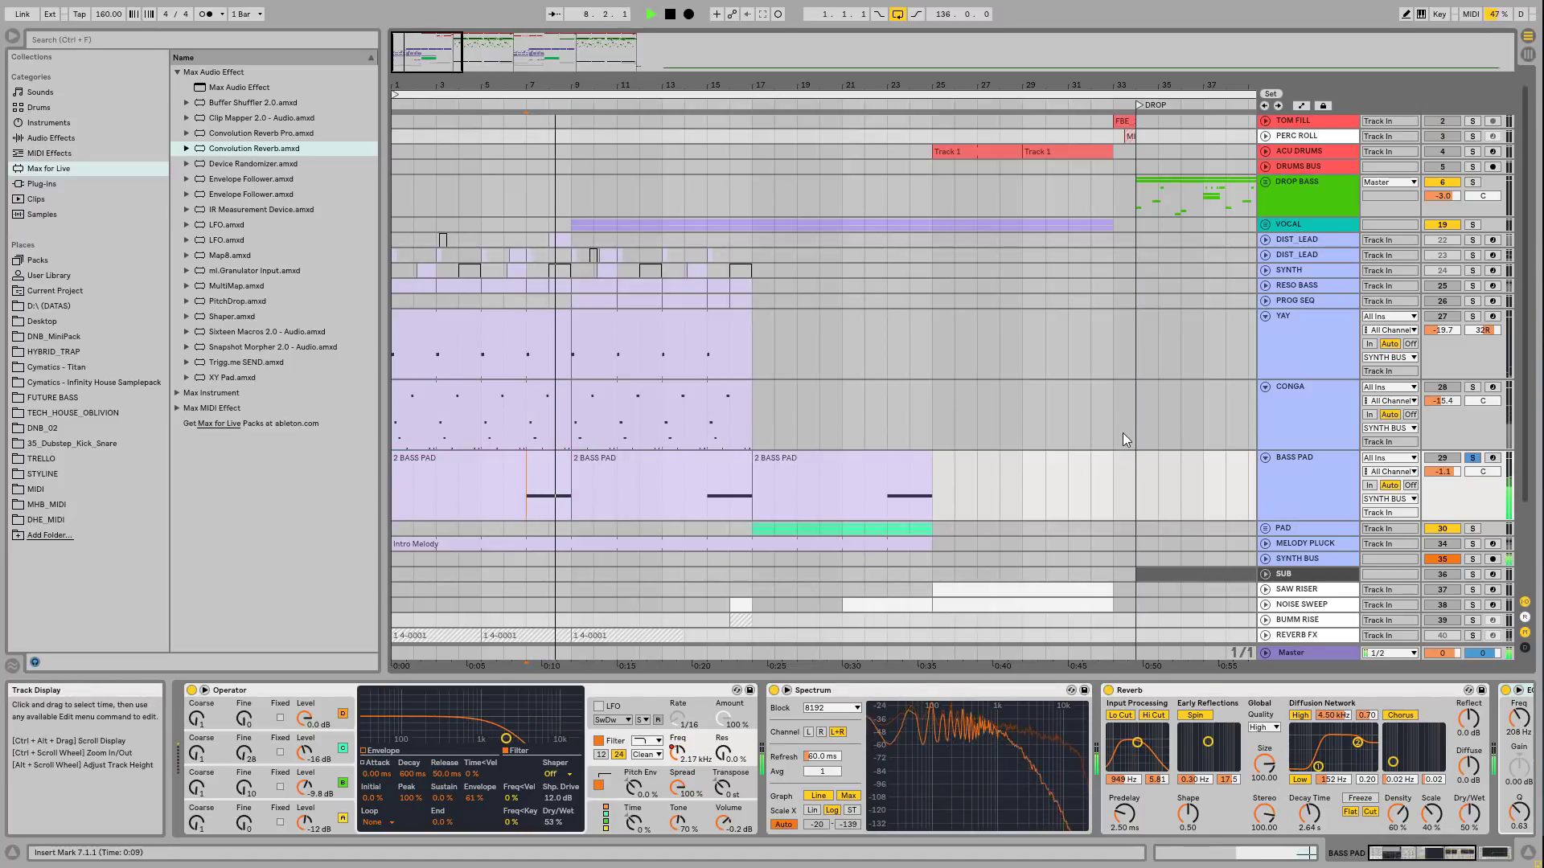
pyautogui.click(710, 497)
pyautogui.moveTo(931, 86); pyautogui.dragTo(928, 54)
pyautogui.scroll(-1, 875, 424)
pyautogui.scroll(-5, 872, 417)
pyautogui.press('space')
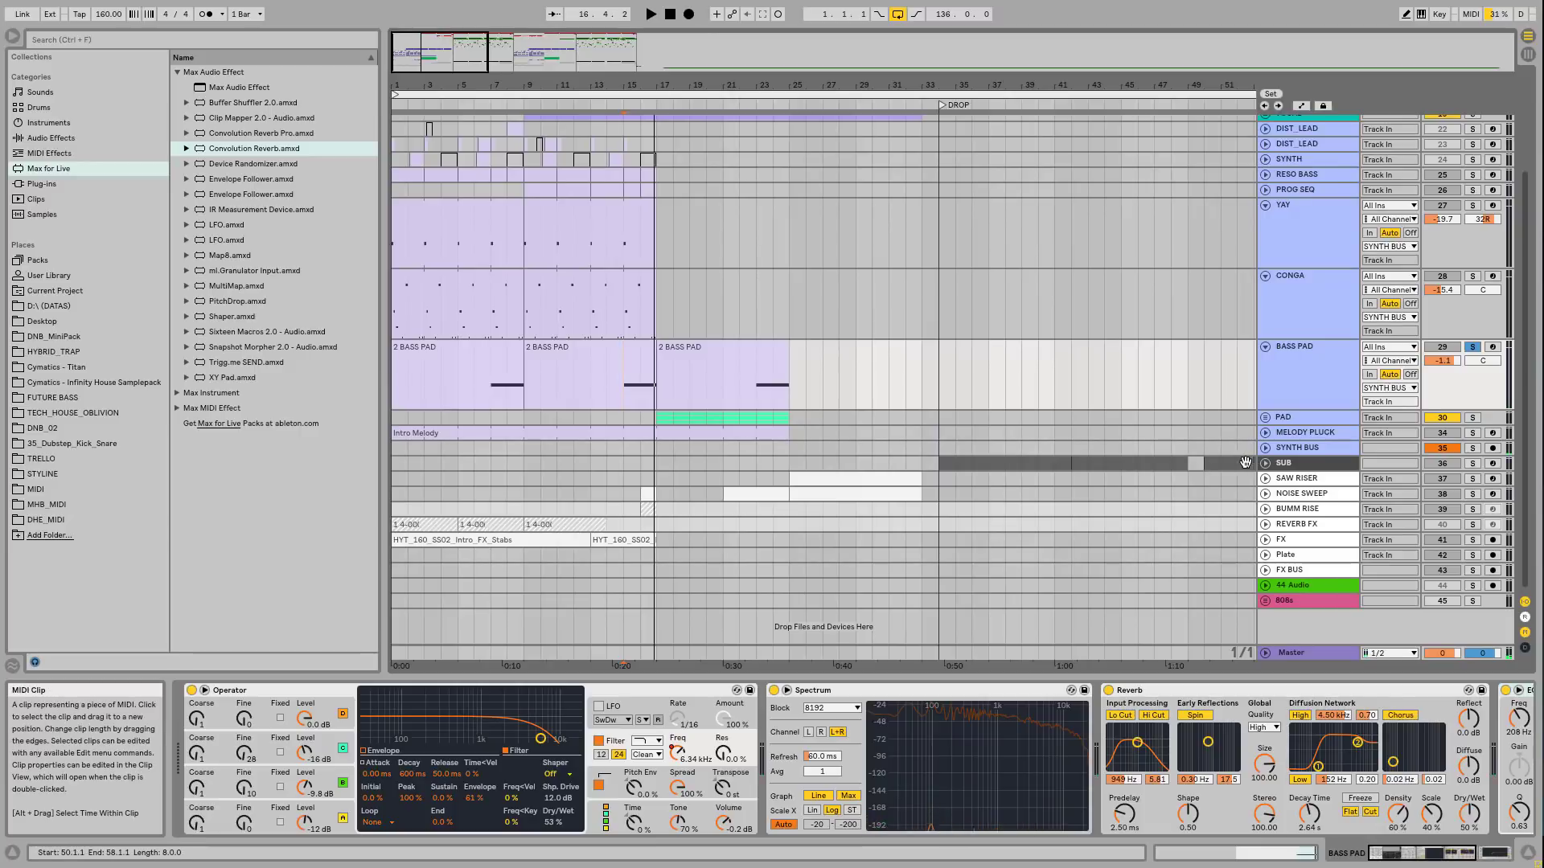
# Step: Unsolo the BASS PAD track and unfold the PAD group in the arrangement to show its three pad tracks
pyautogui.click(1472, 346)
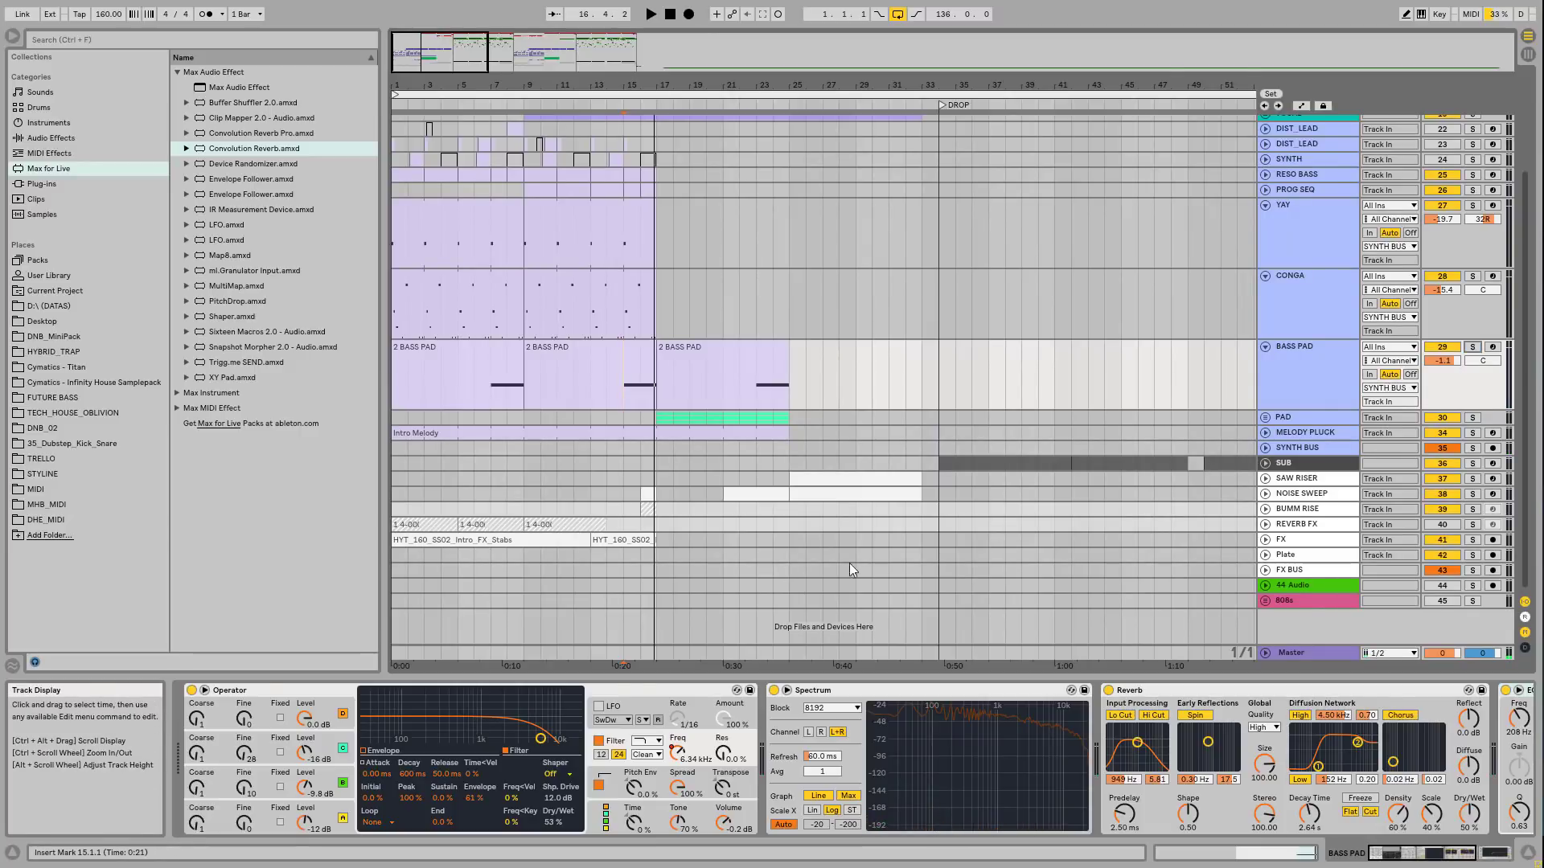
pyautogui.click(1282, 480)
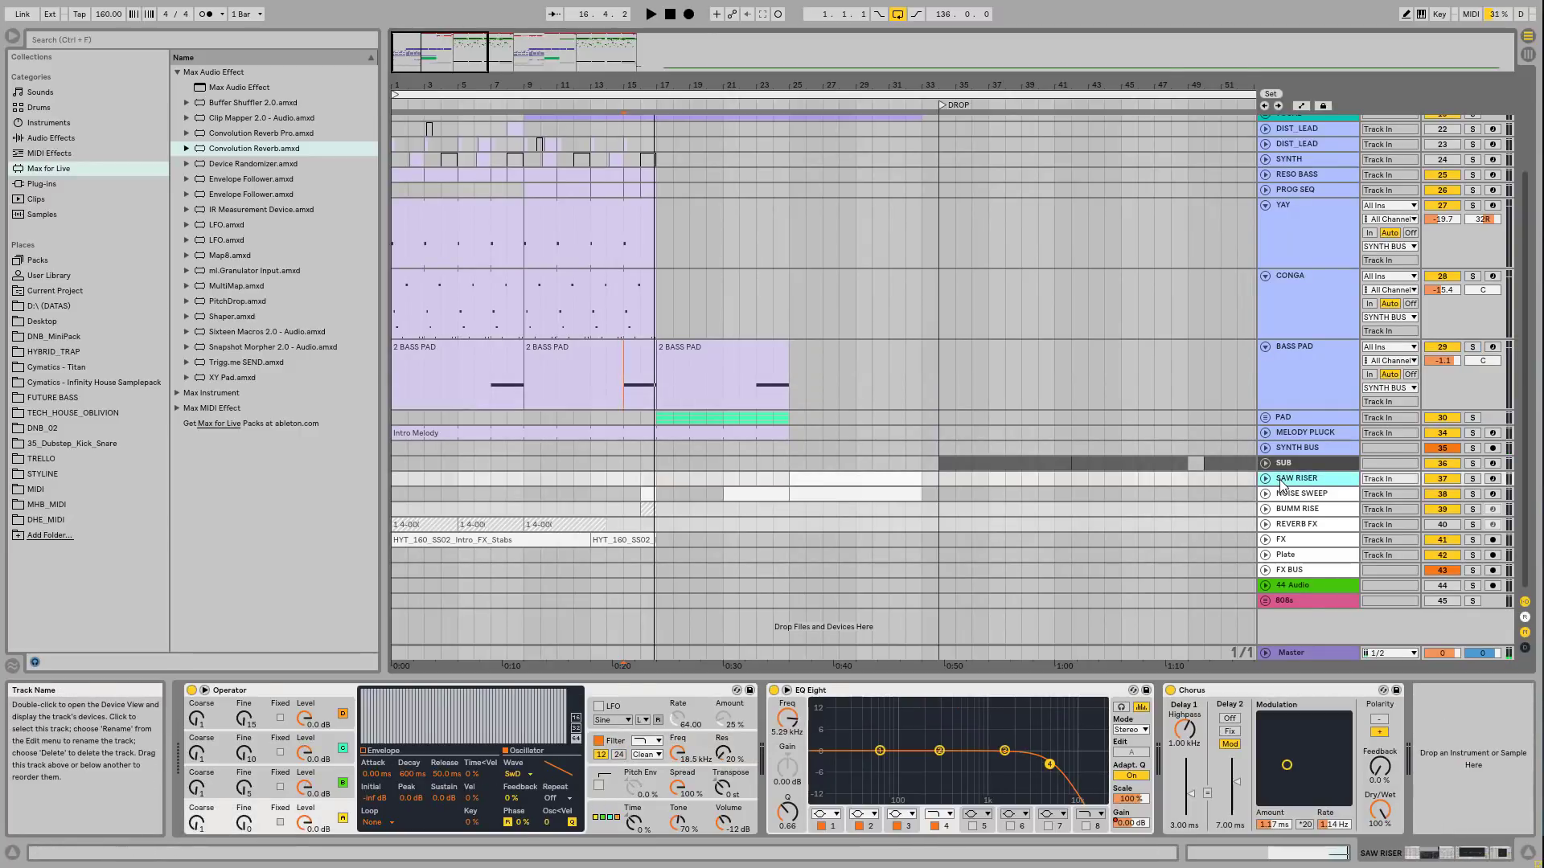
pyautogui.click(1265, 418)
pyautogui.scroll(-4, 1291, 415)
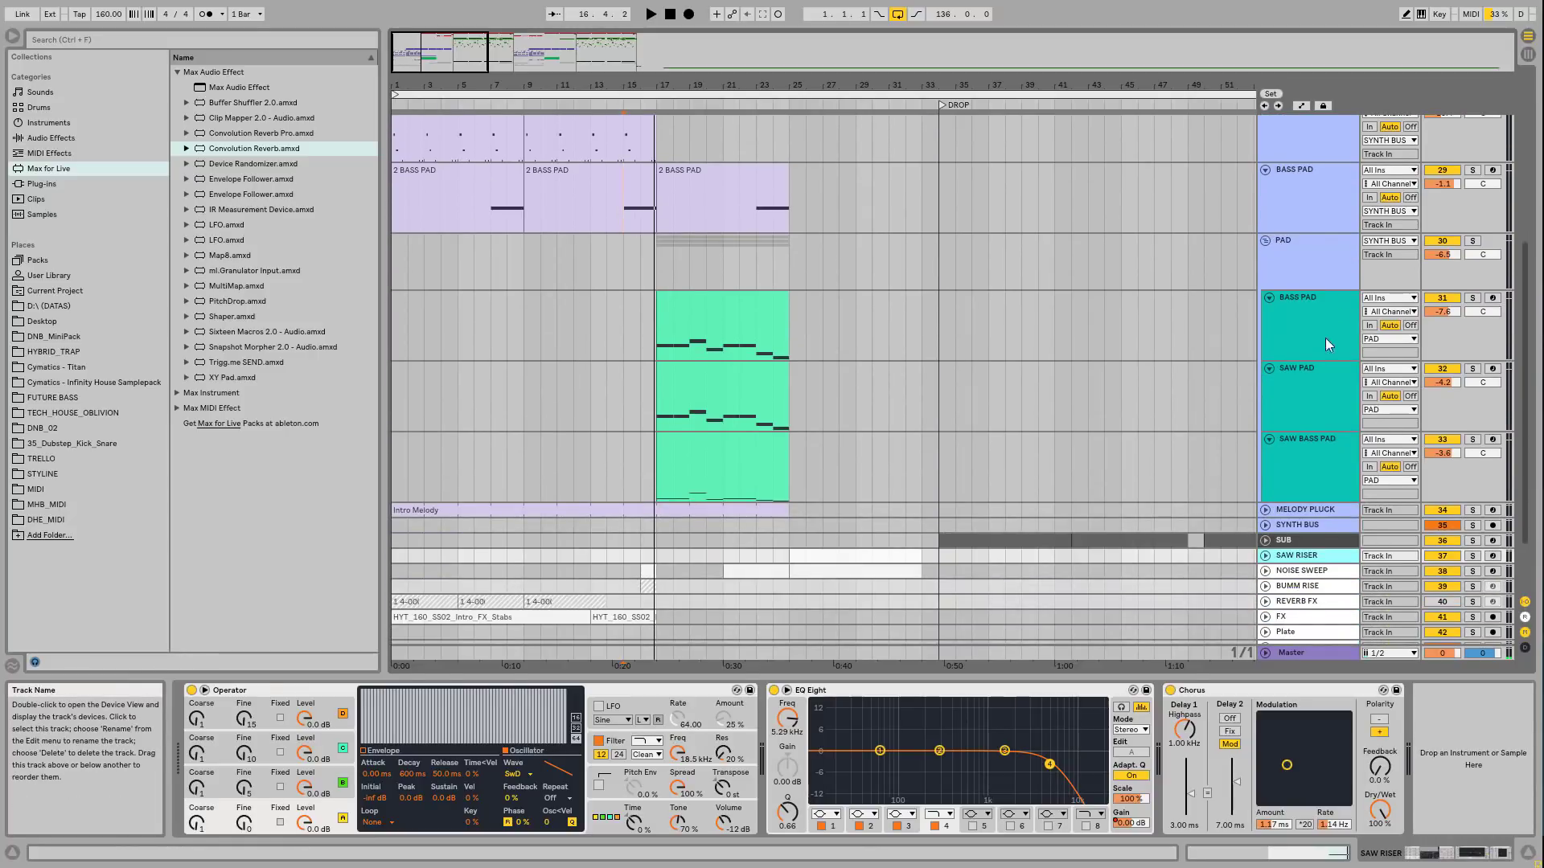
# Step: Solo the PAD group, audition it from bar 17 and show the devices of its BASS PAD track
pyautogui.click(1319, 259)
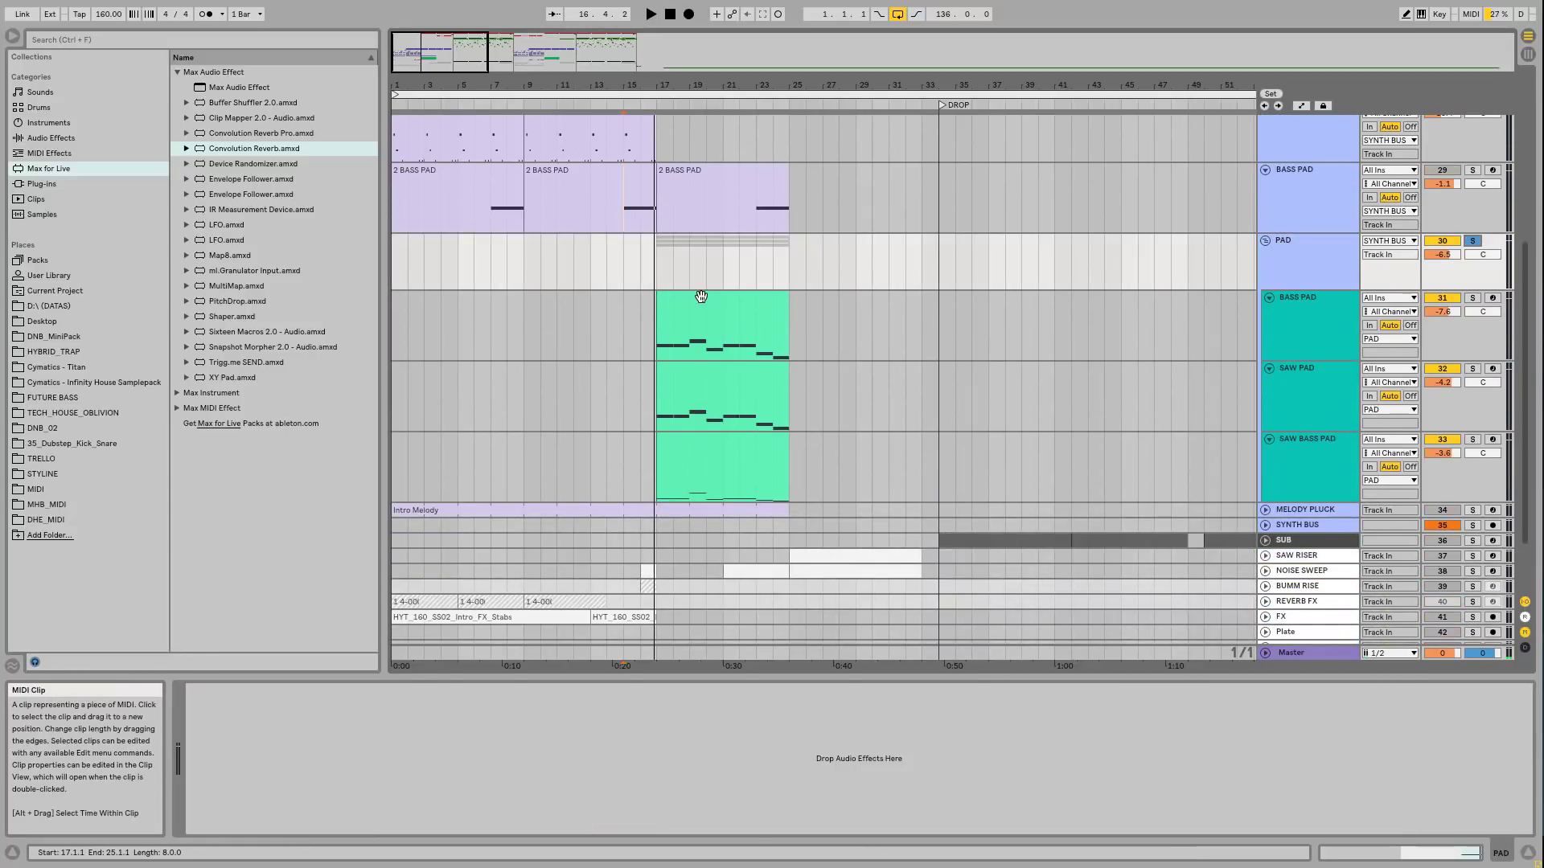
pyautogui.click(702, 297)
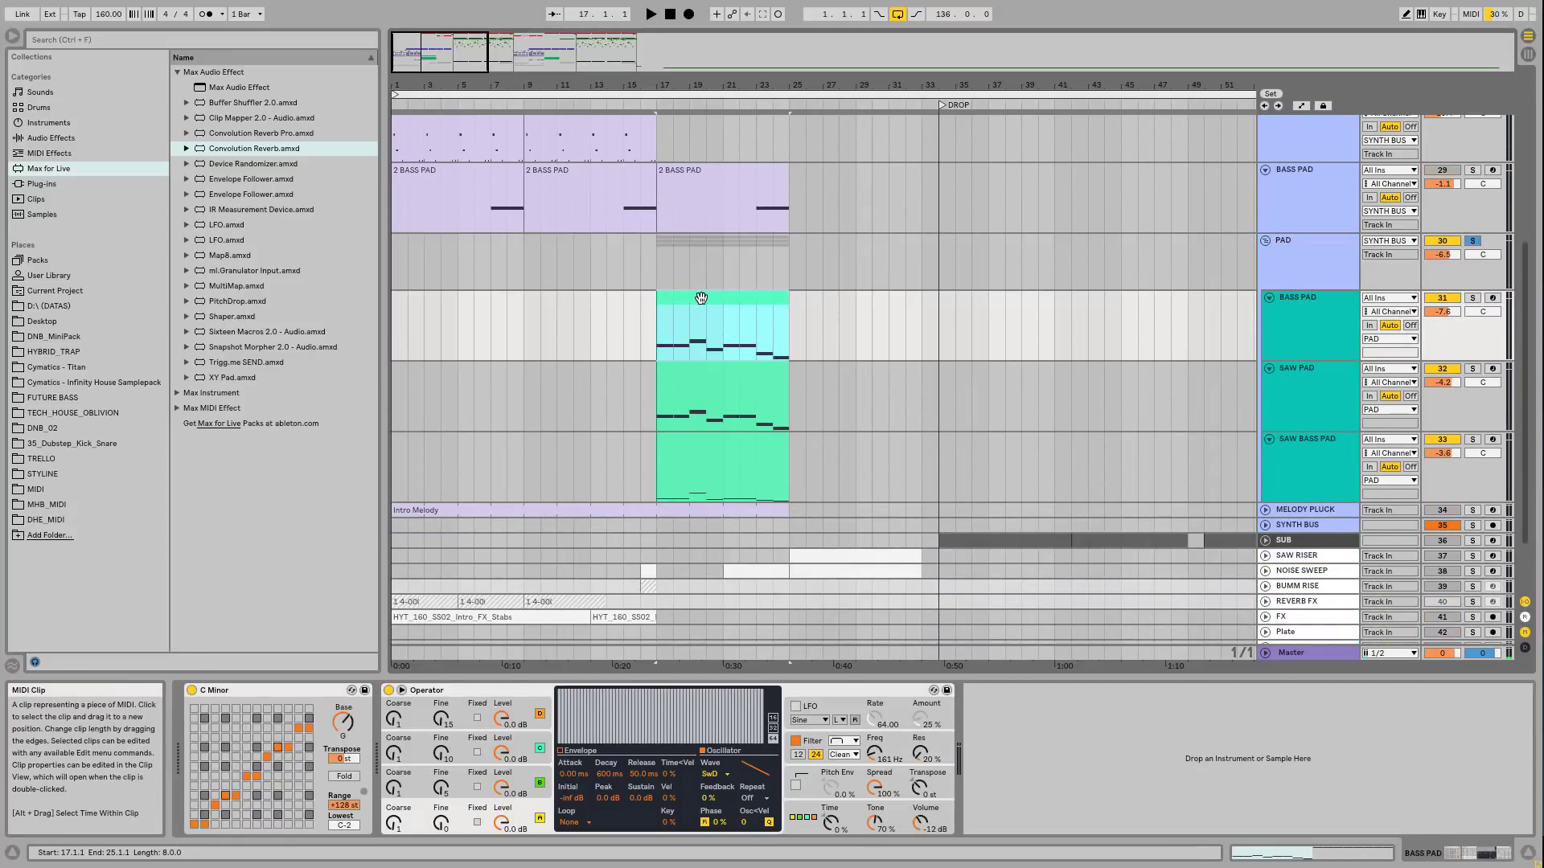
pyautogui.press('space')
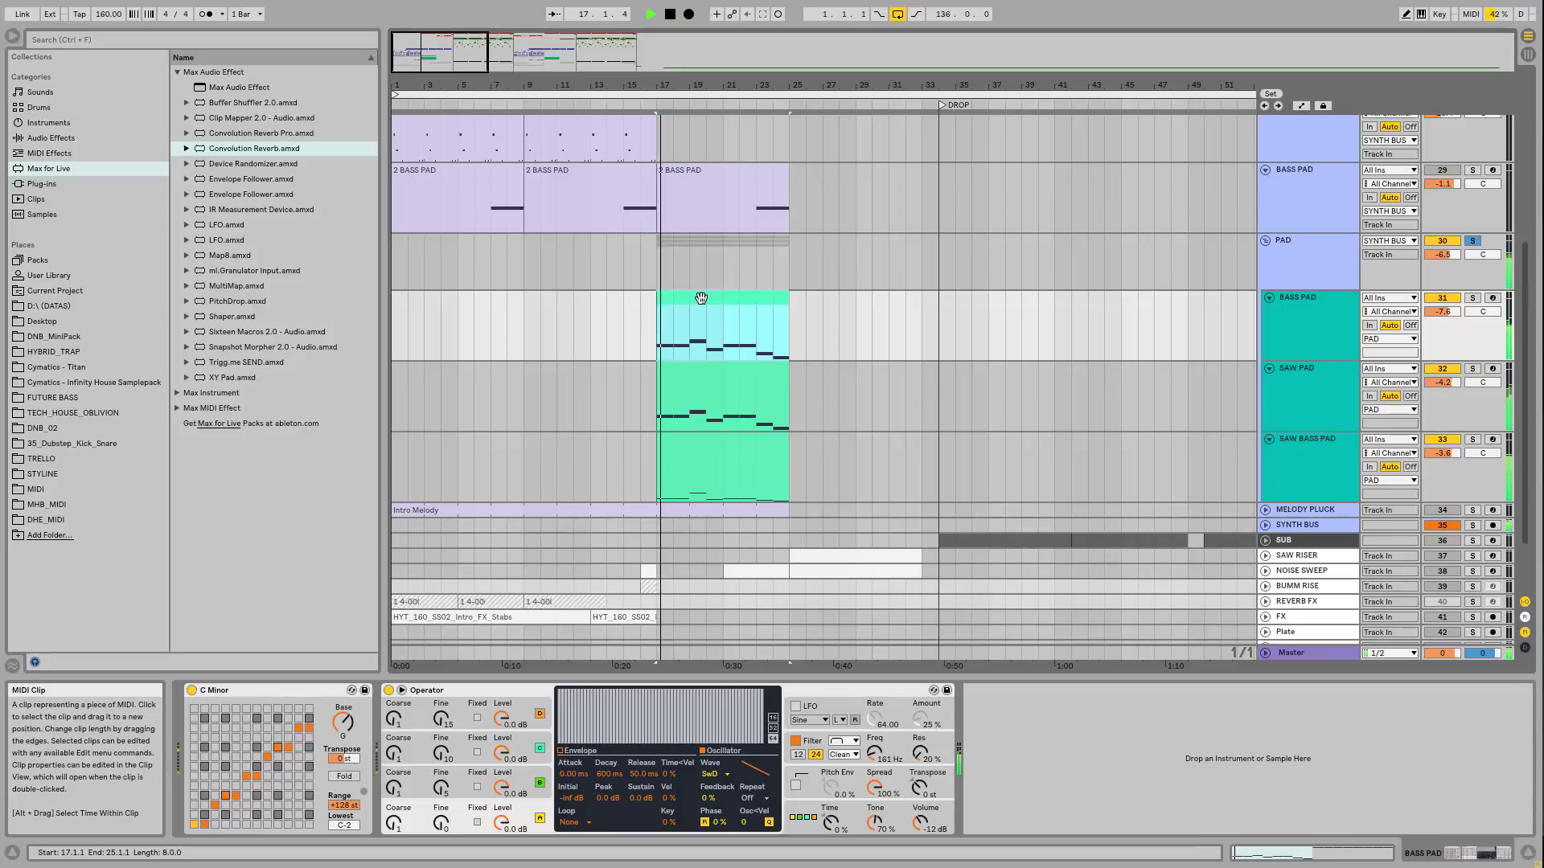
pyautogui.click(1325, 301)
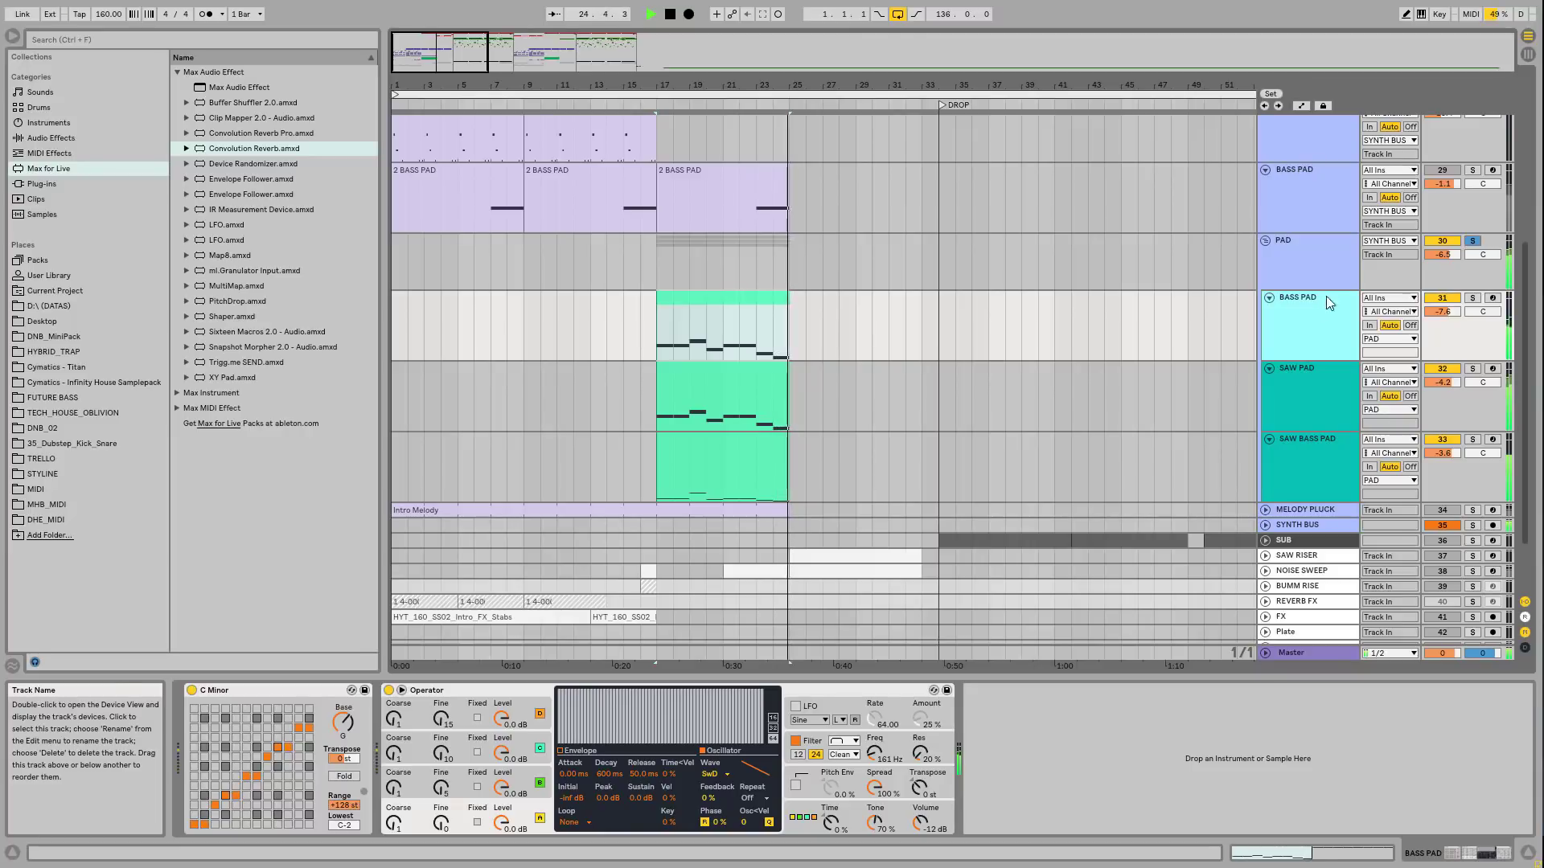
pyautogui.press('space')
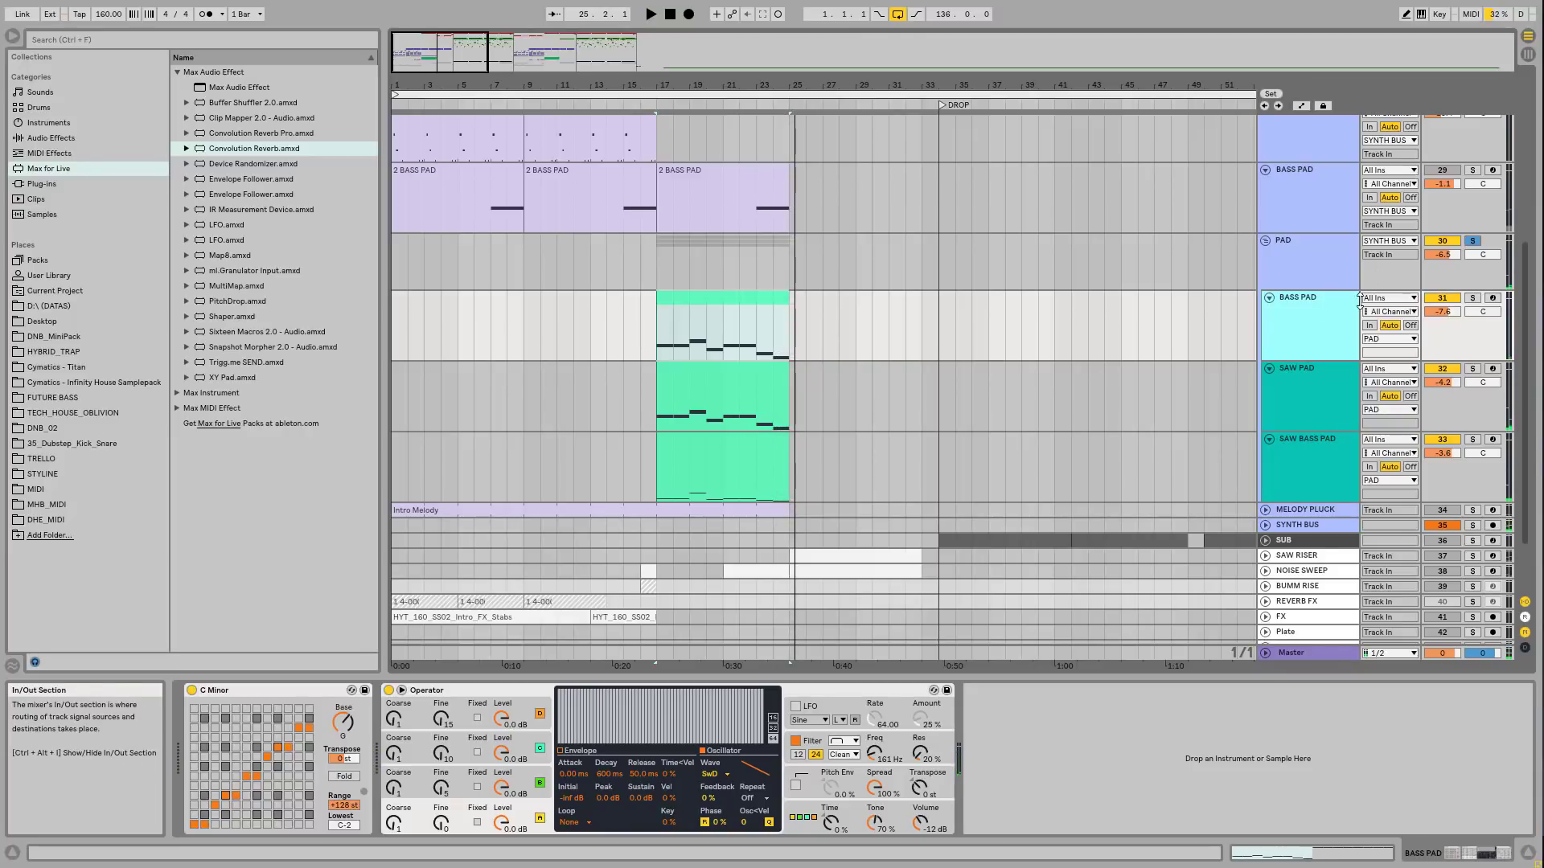
# Step: Examine oscillators A to D in the Operator of the PAD group's BASS PAD track
pyautogui.click(525, 808)
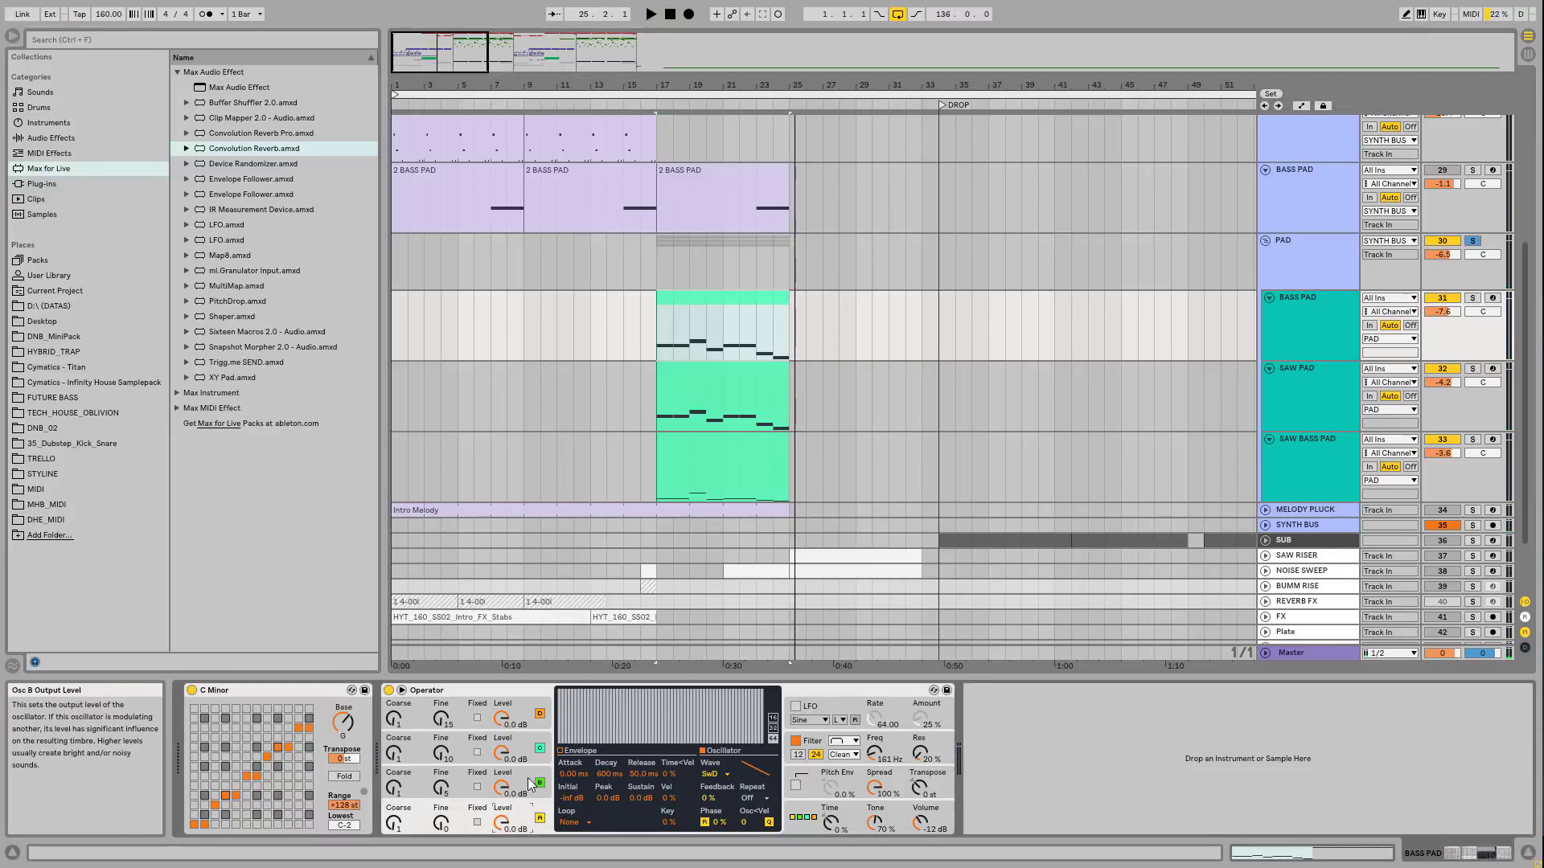
pyautogui.click(525, 776)
pyautogui.click(523, 746)
pyautogui.click(522, 726)
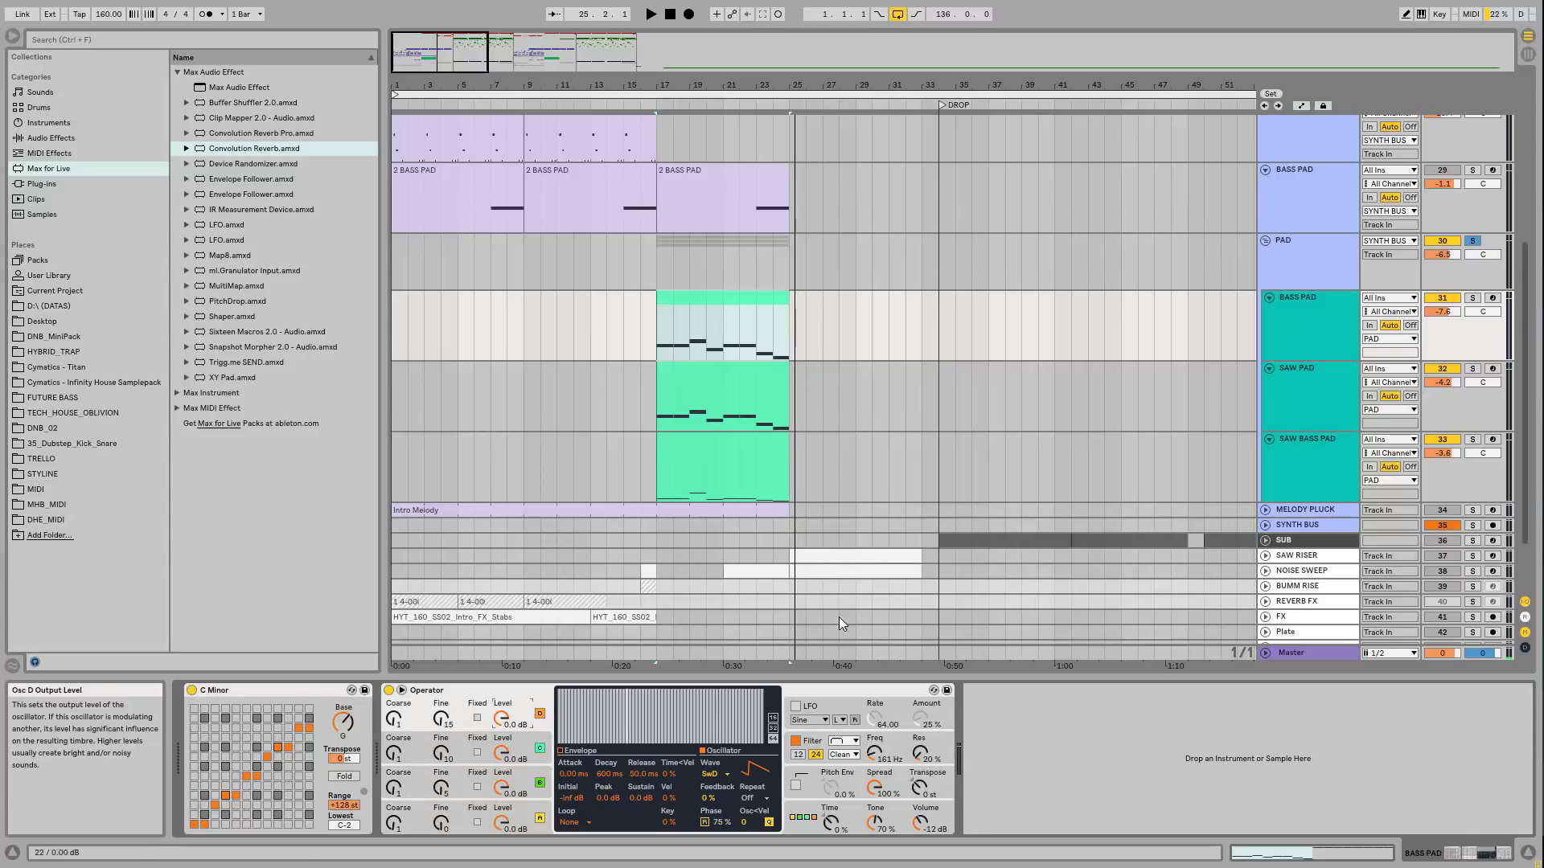
# Step: Solo the BASS PAD track inside the PAD group and audition its clip from bar 17
pyautogui.click(1473, 298)
pyautogui.click(705, 304)
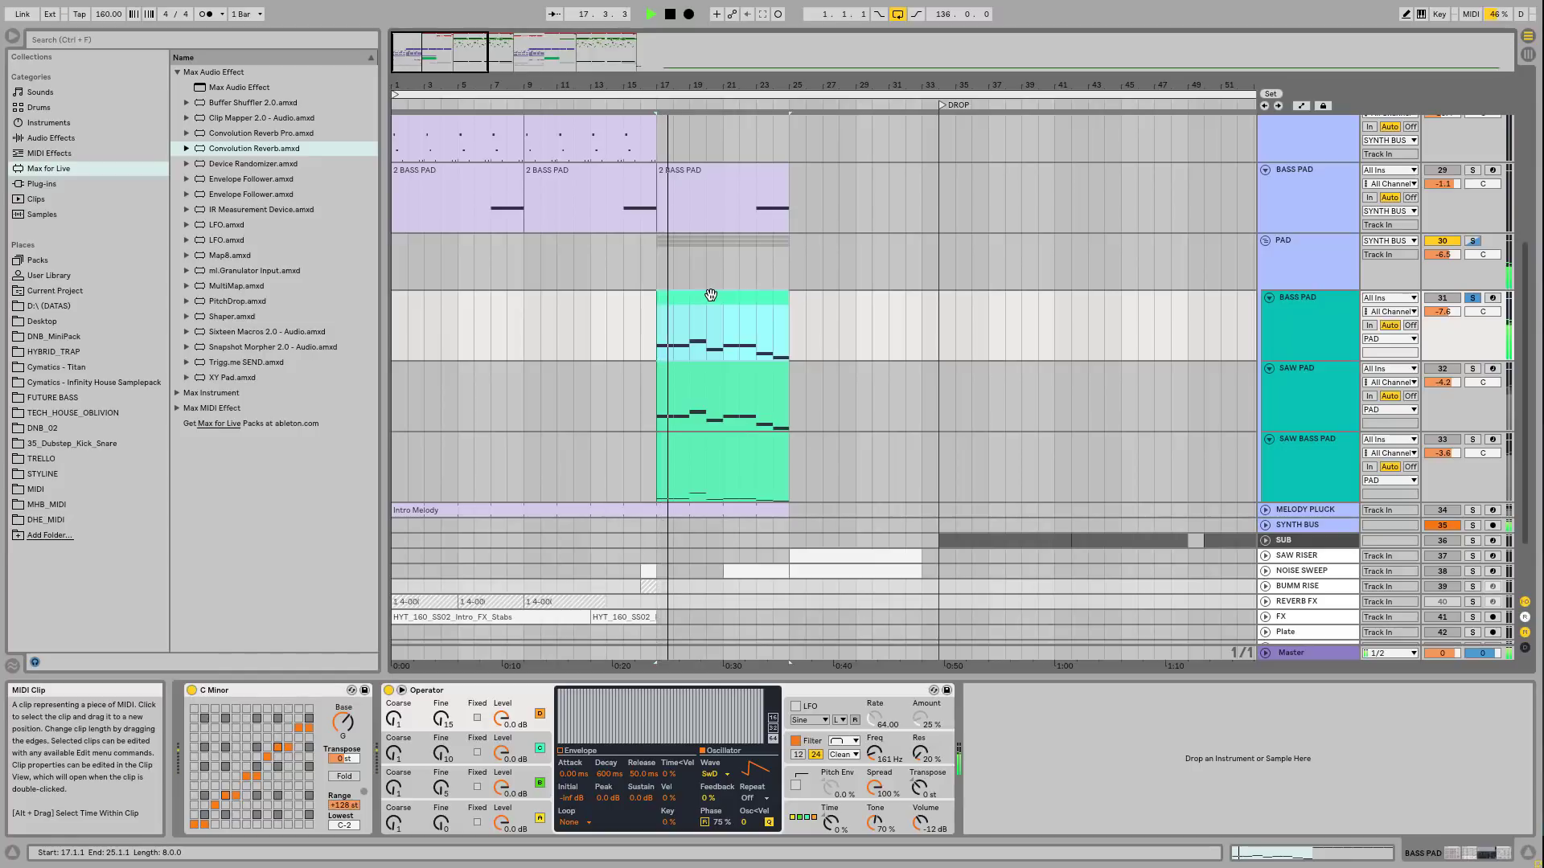
pyautogui.press('space')
pyautogui.press('space')
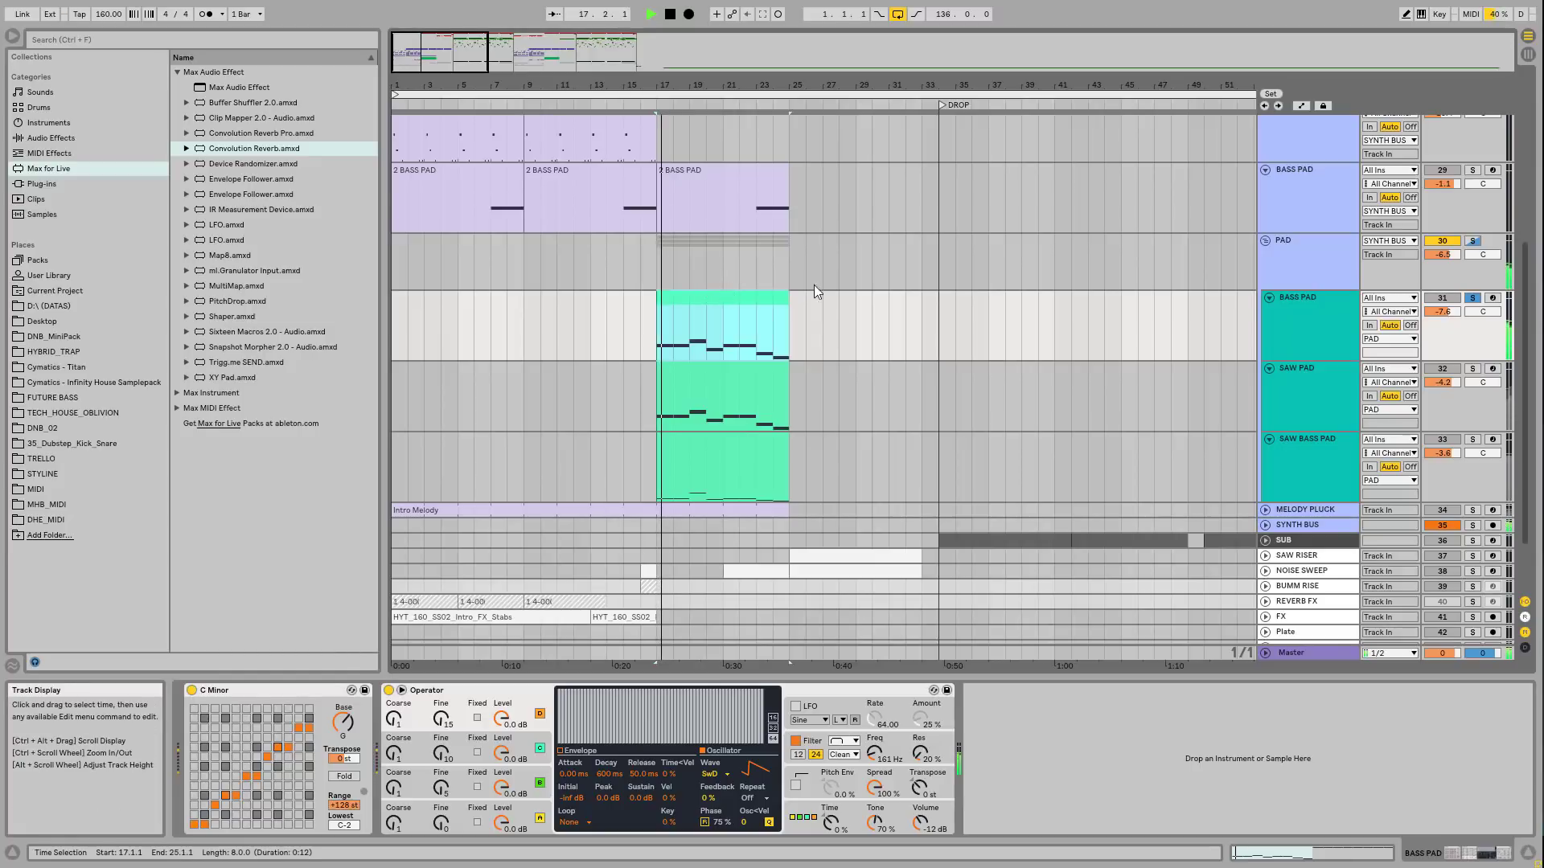
pyautogui.click(1314, 299)
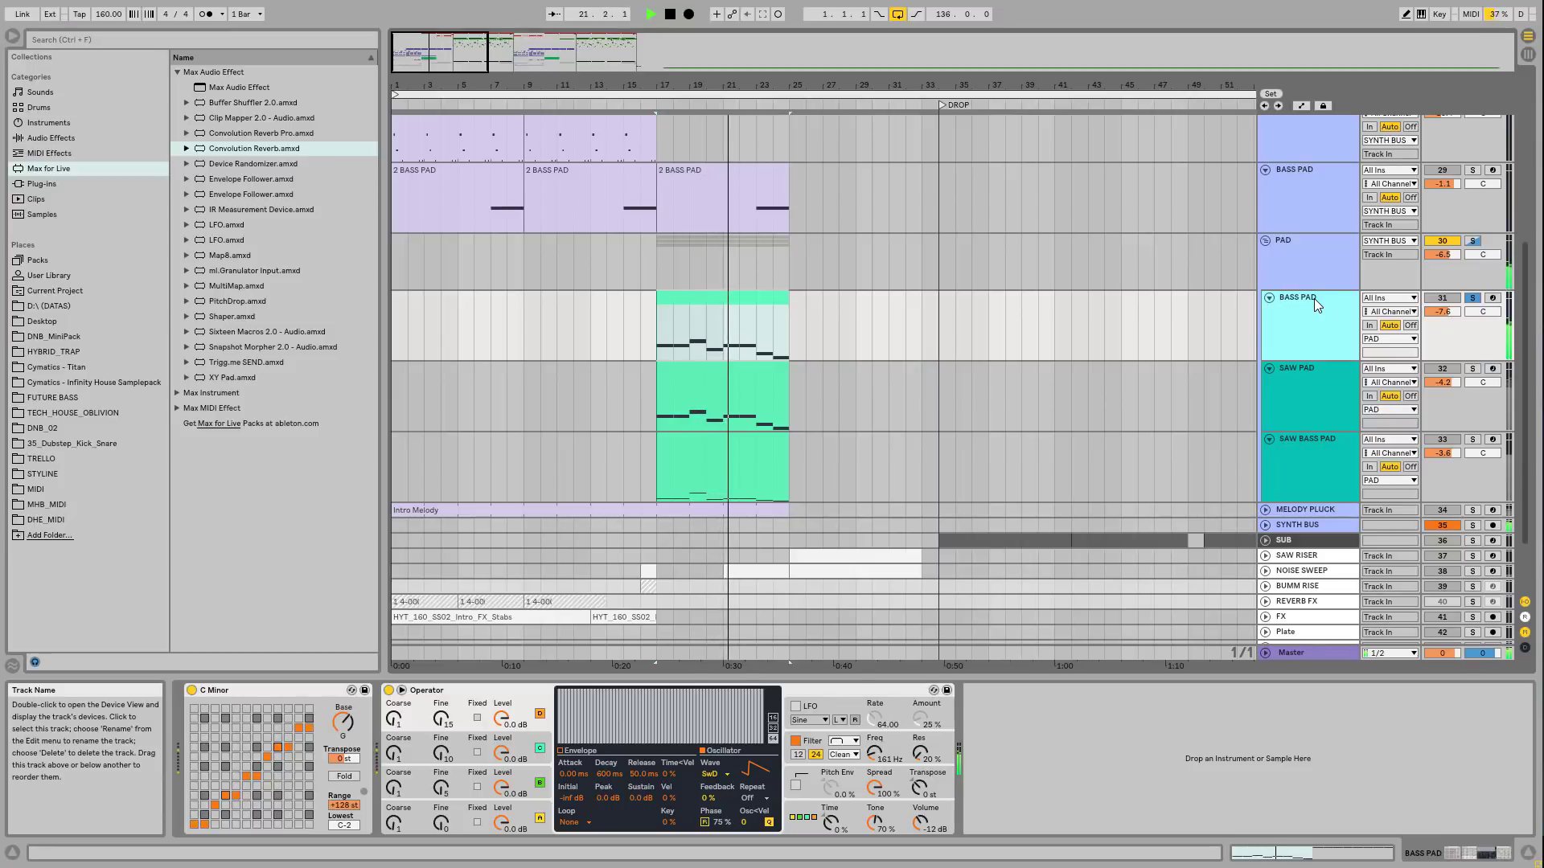
pyautogui.press('space')
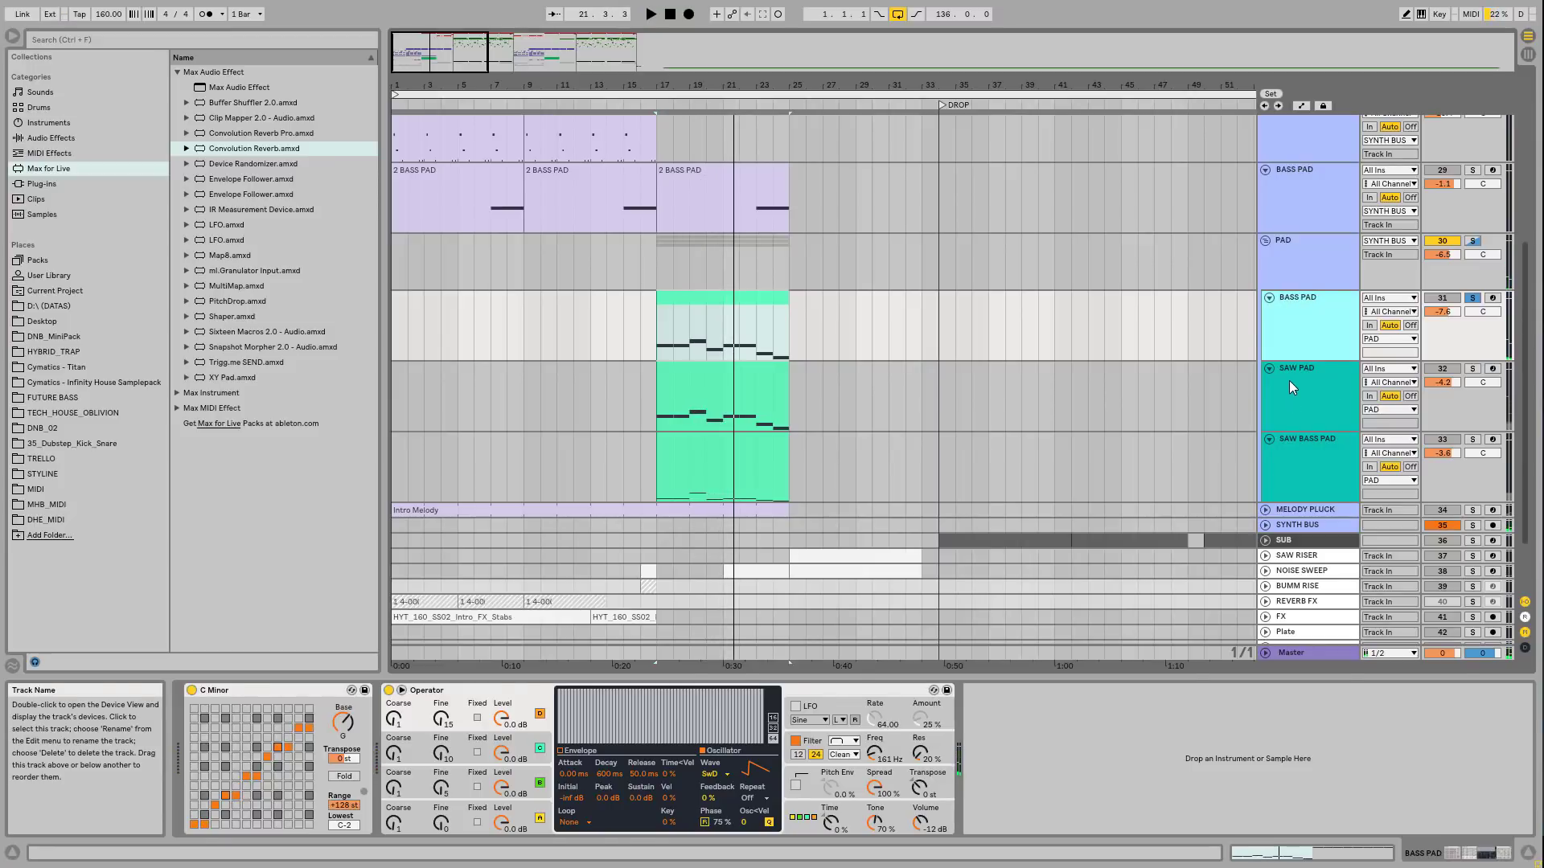
# Step: Solo the SAW PAD track instead, audition it from bar 17 and inspect its Operator oscillators during playback
pyautogui.click(1291, 375)
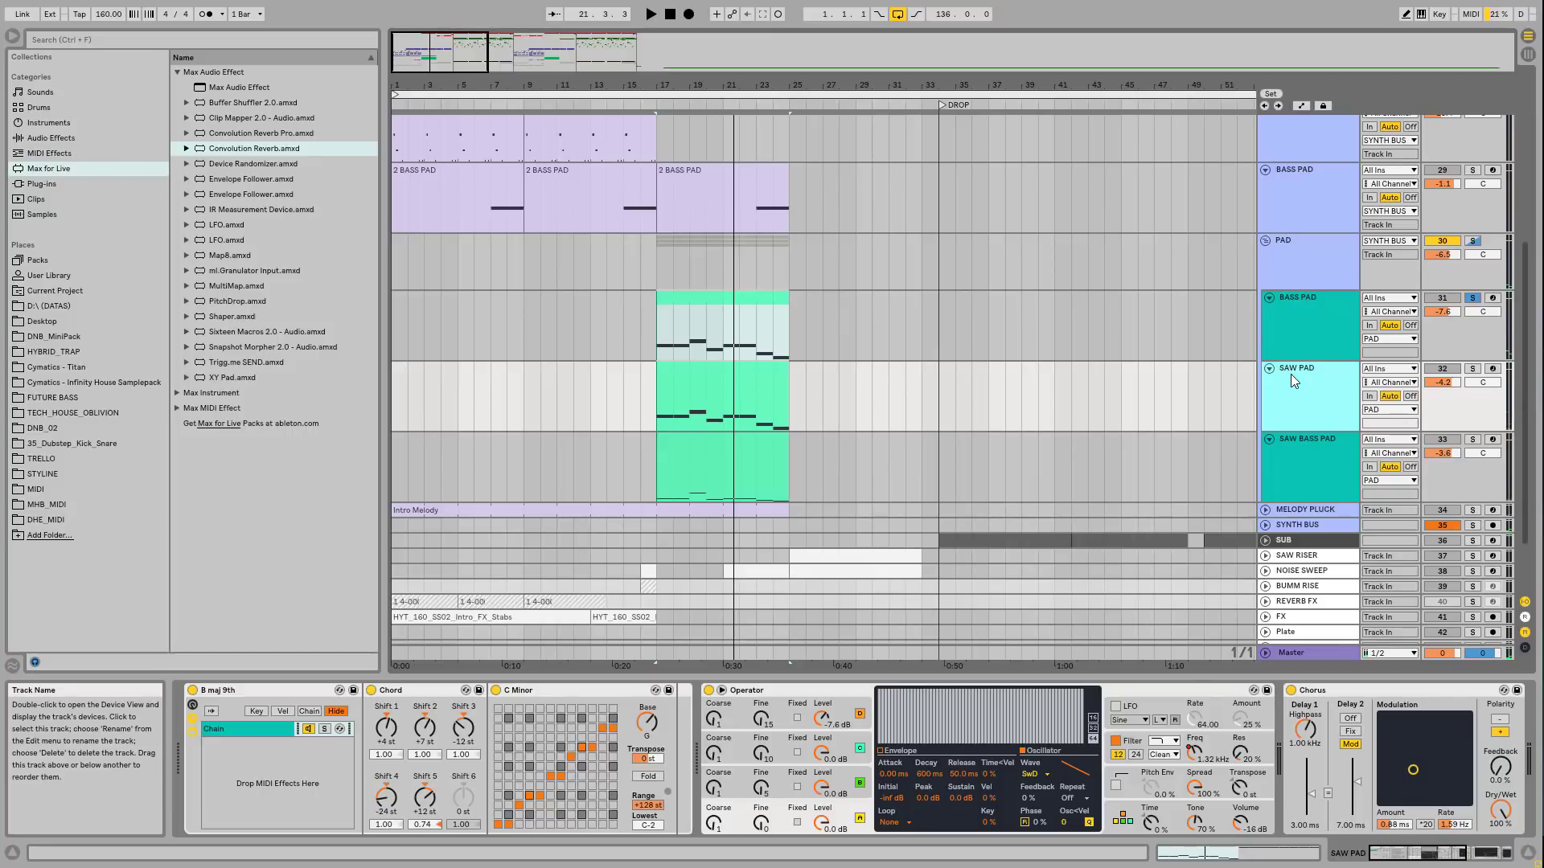
pyautogui.click(1472, 368)
pyautogui.press('space')
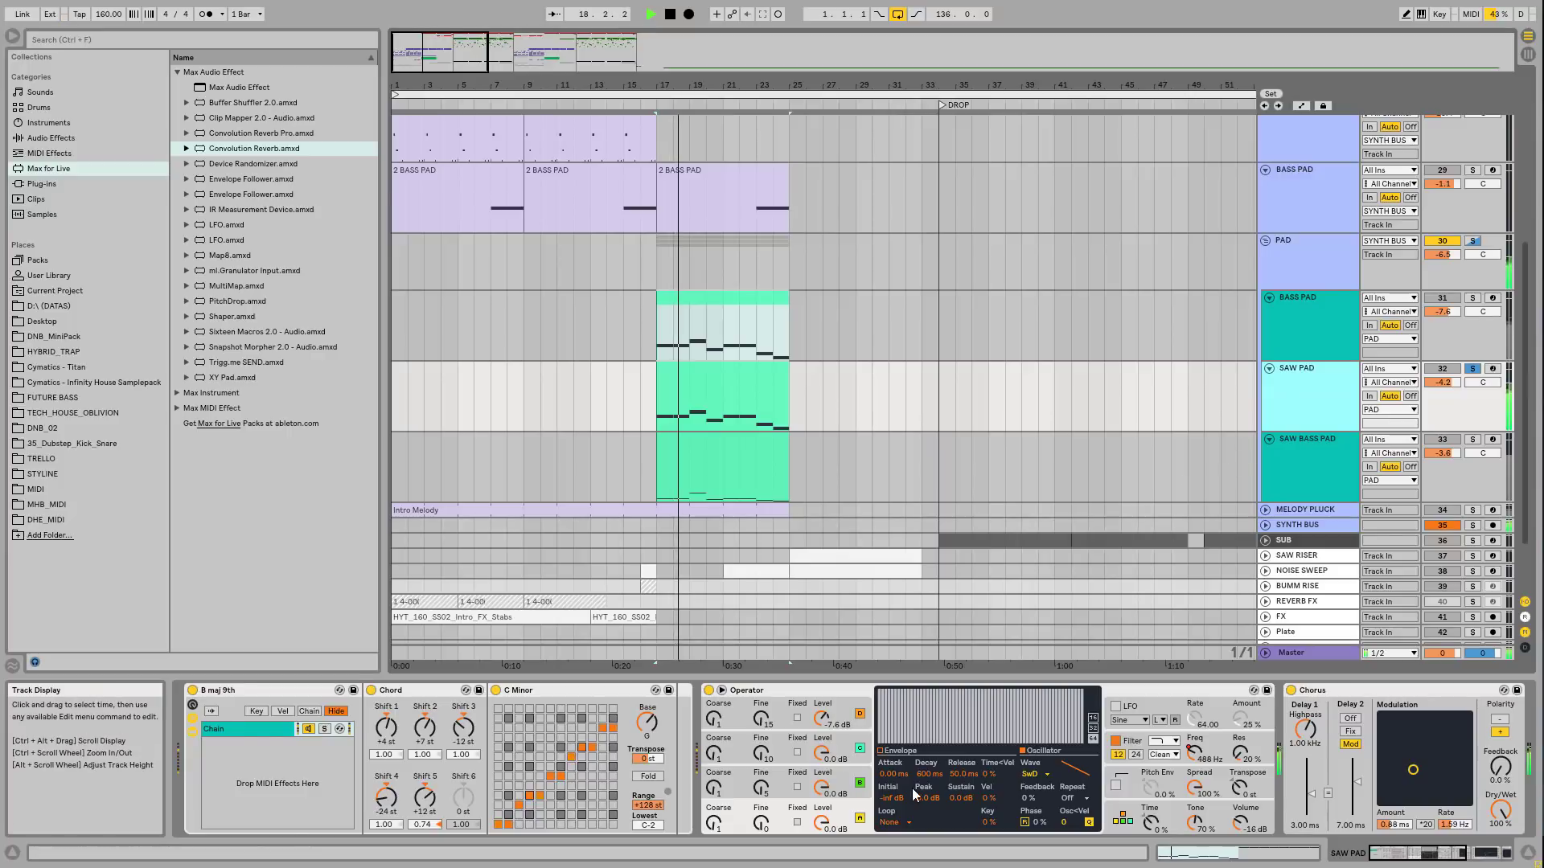
pyautogui.click(836, 751)
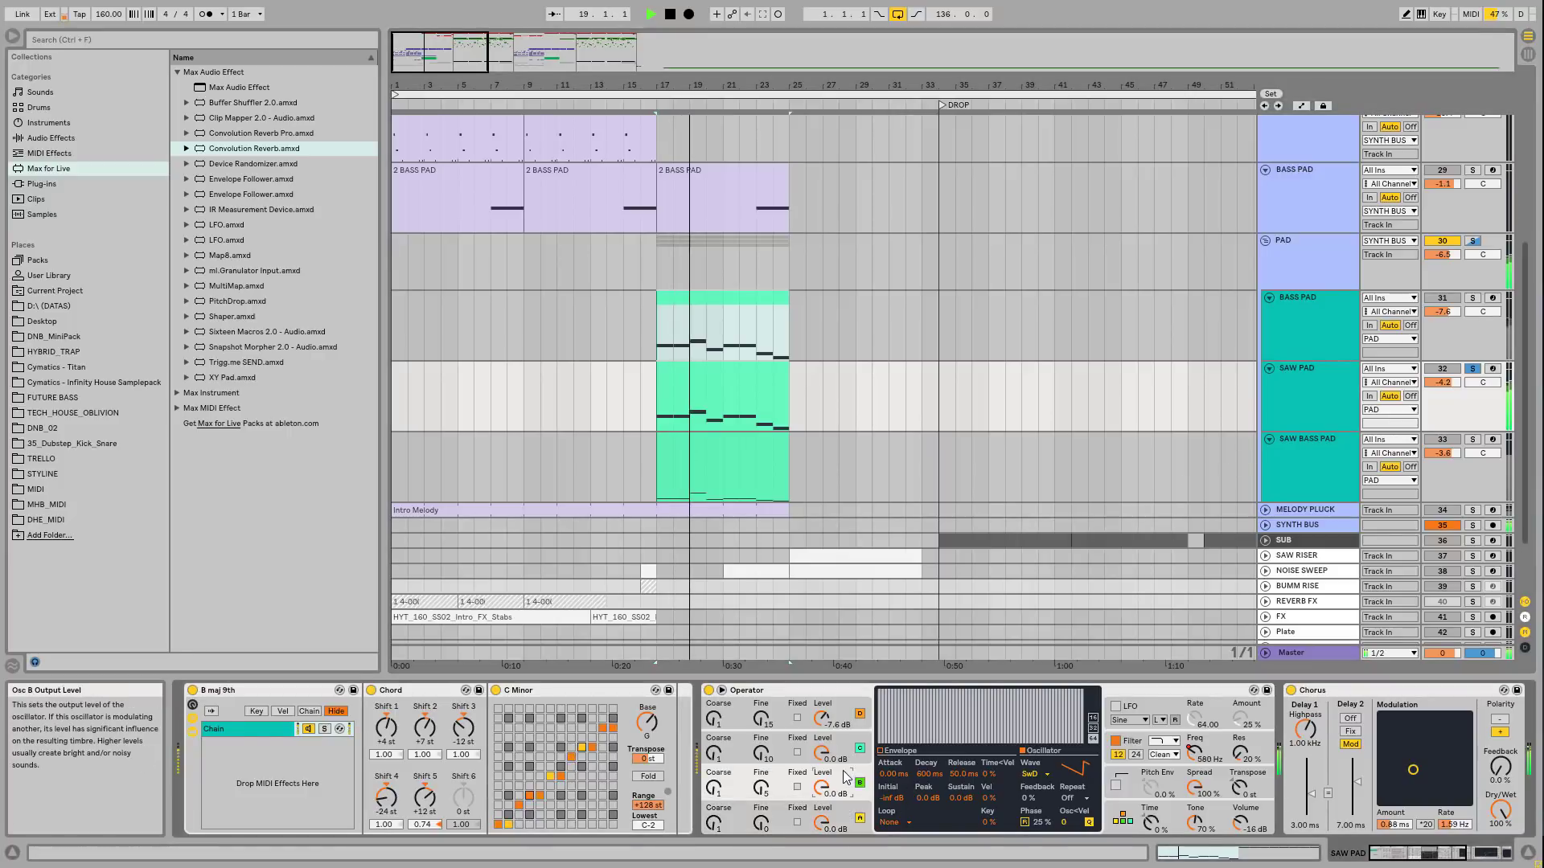
pyautogui.click(836, 721)
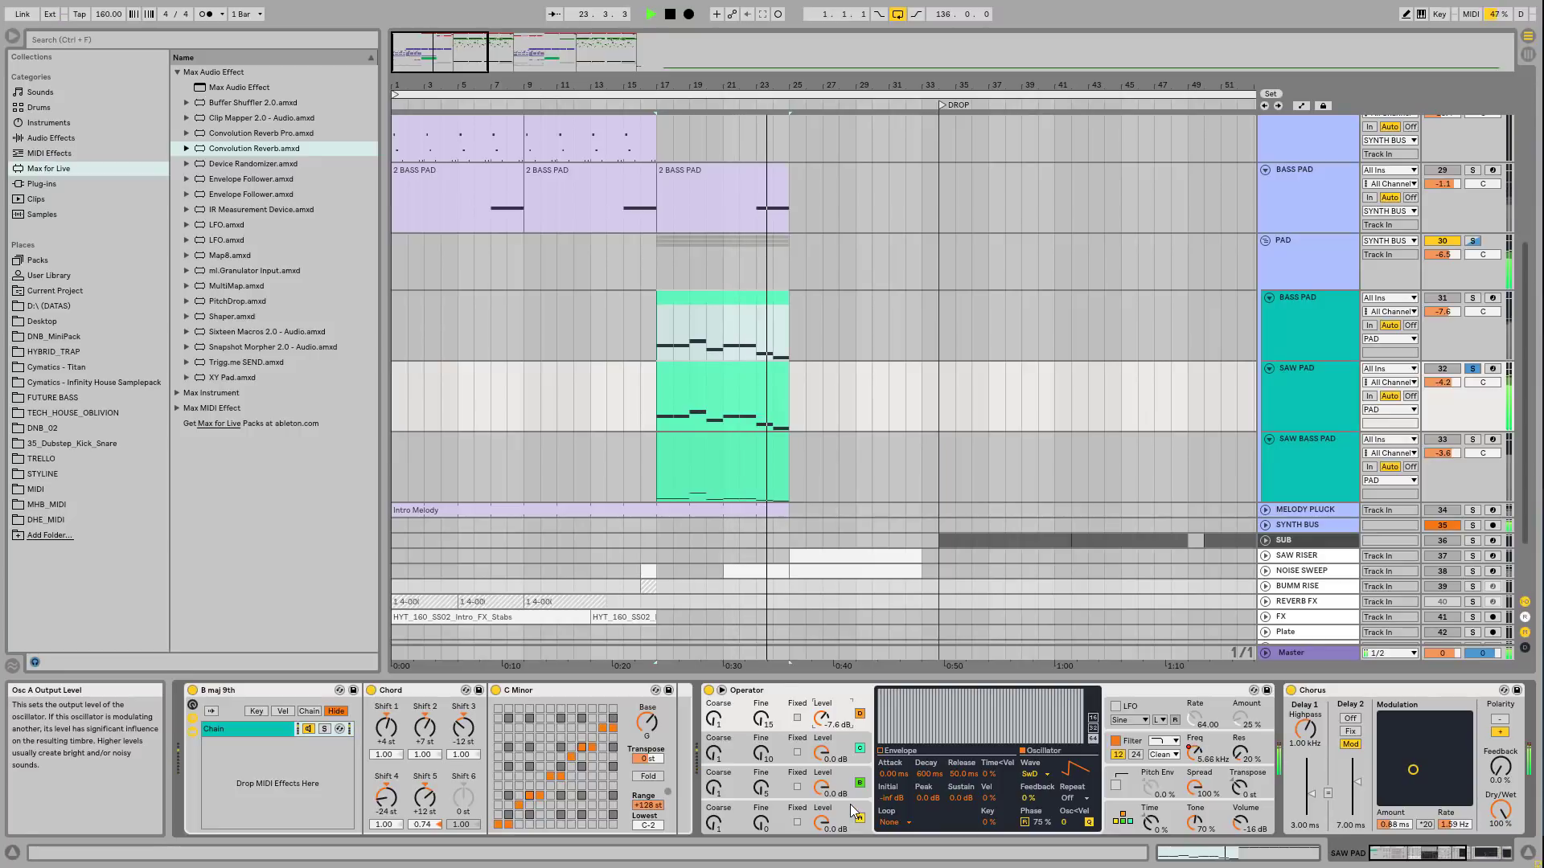
pyautogui.click(1305, 366)
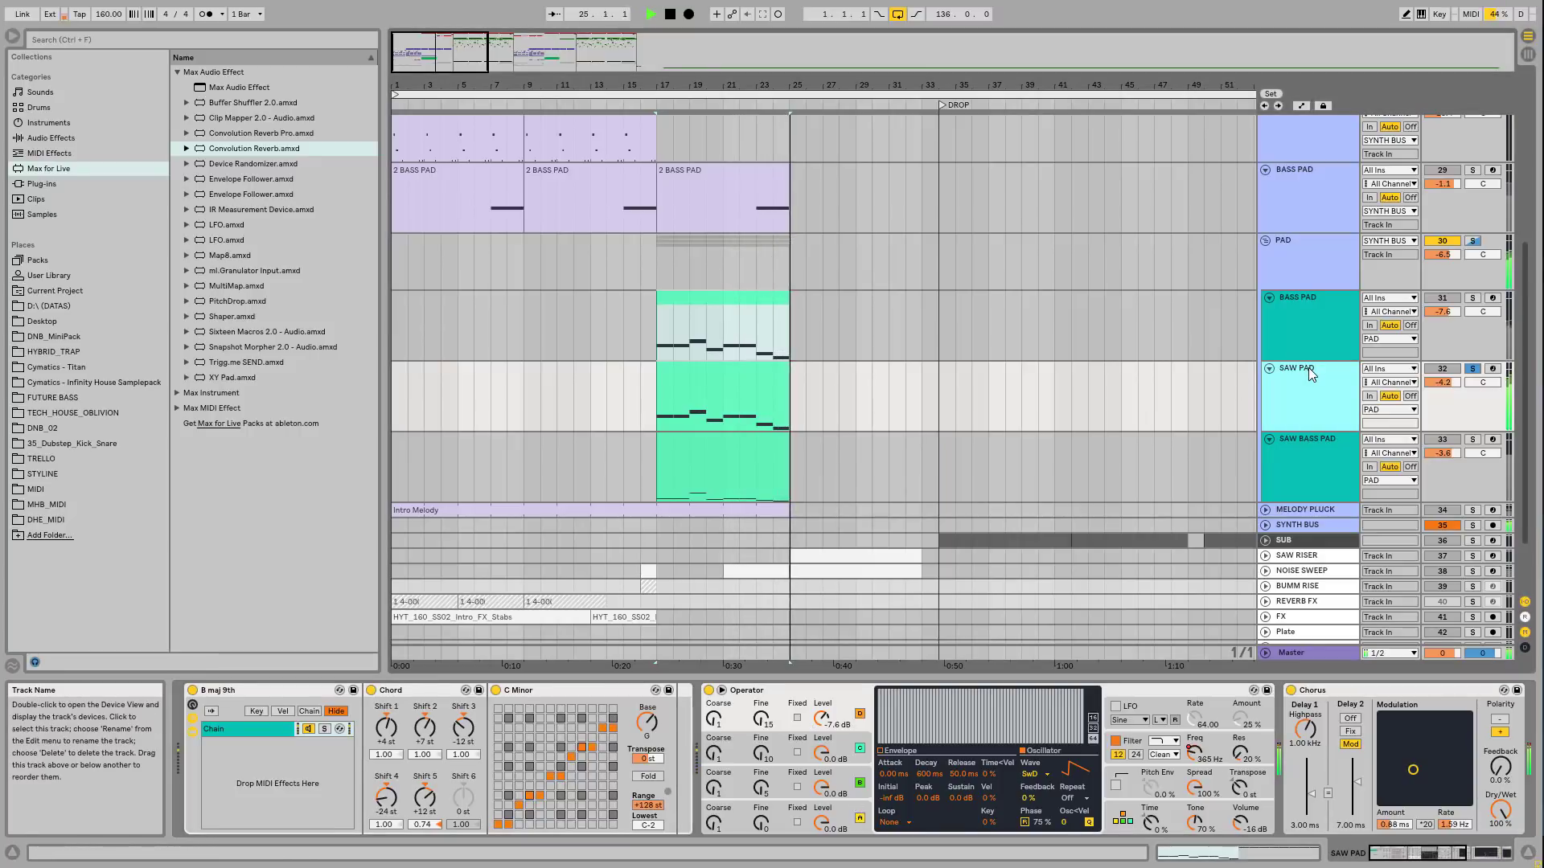
pyautogui.press('space')
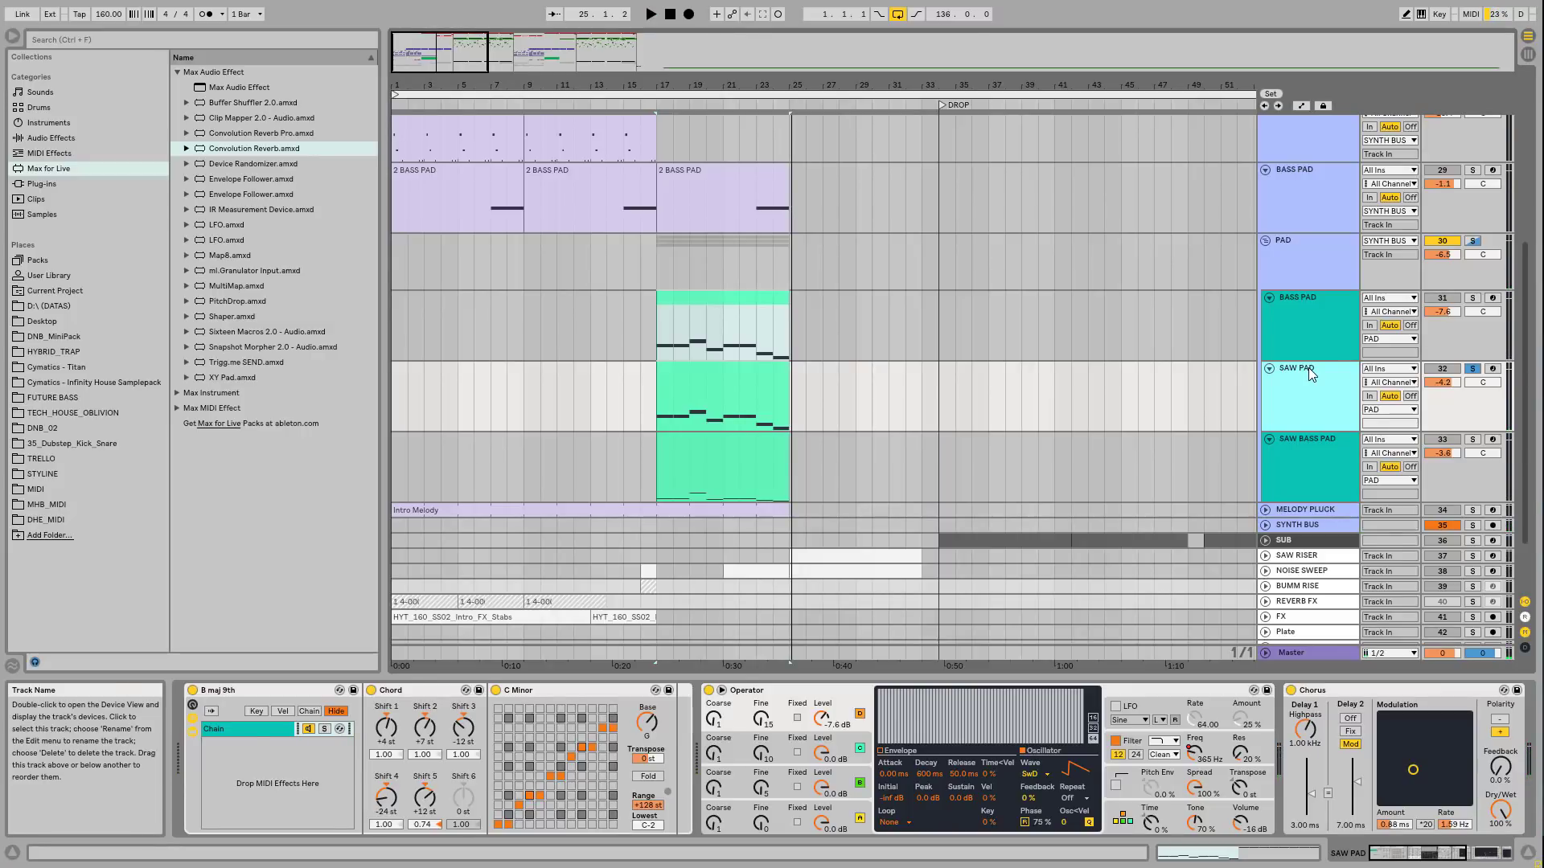
# Step: Examine the SAW PAD Operator's oscillator settings and its global display with the oscillator routing algorithm
pyautogui.click(844, 815)
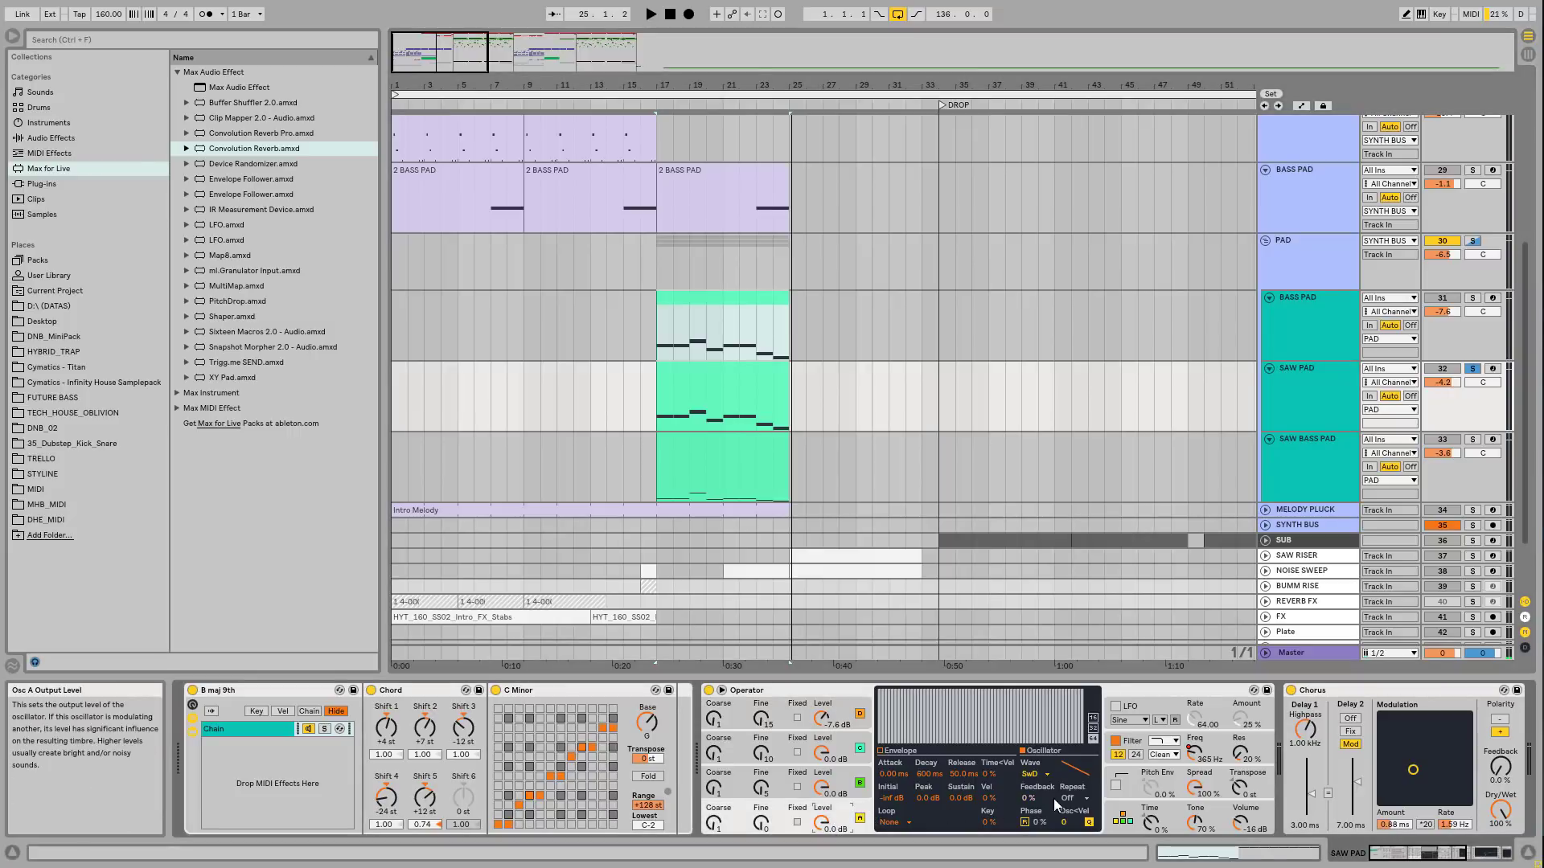
pyautogui.click(843, 781)
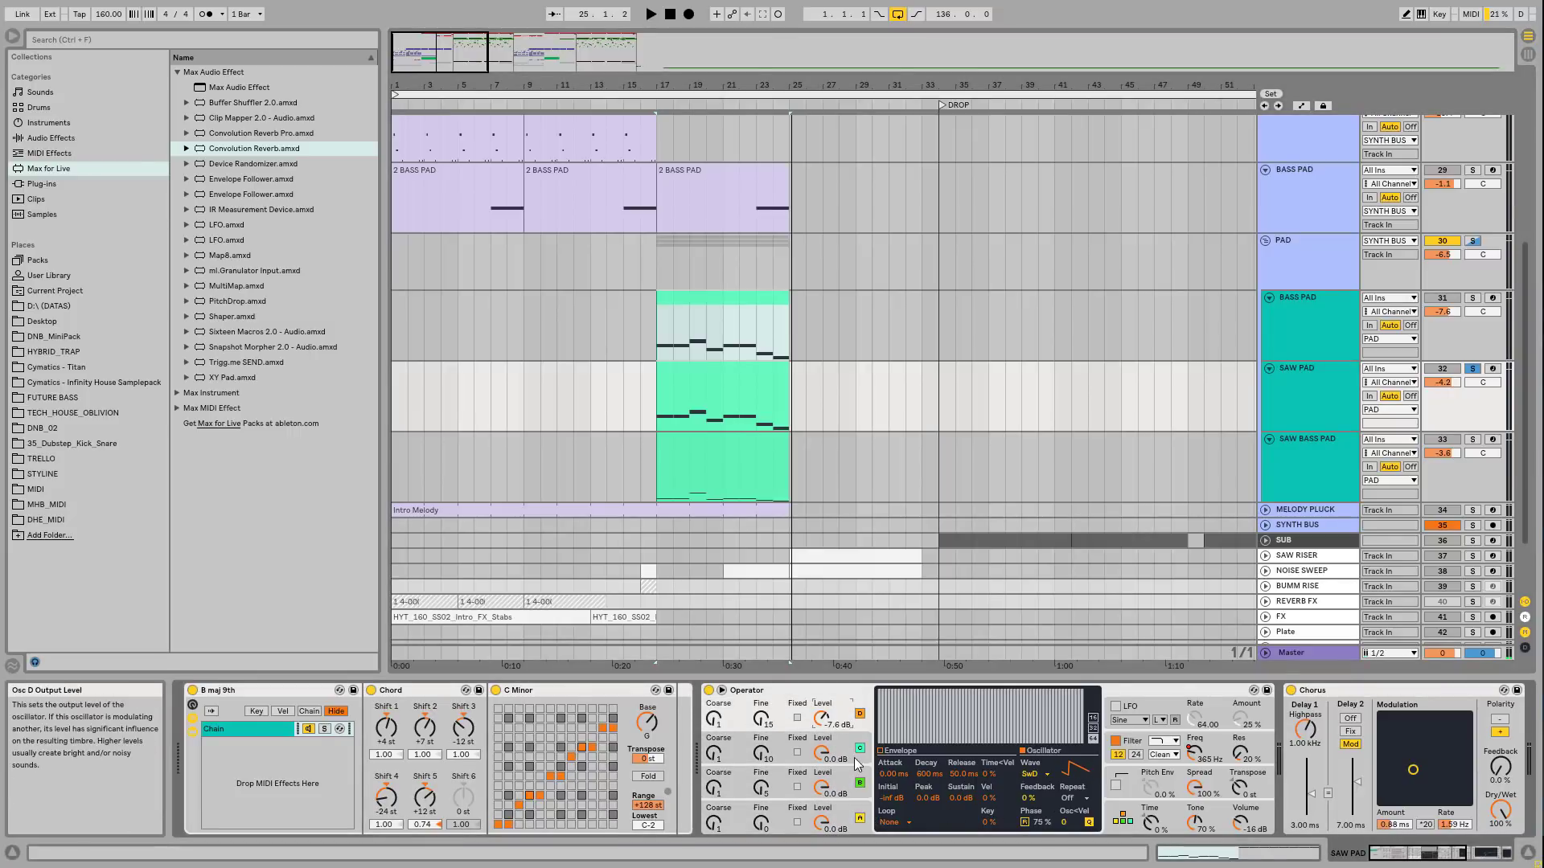
pyautogui.click(850, 764)
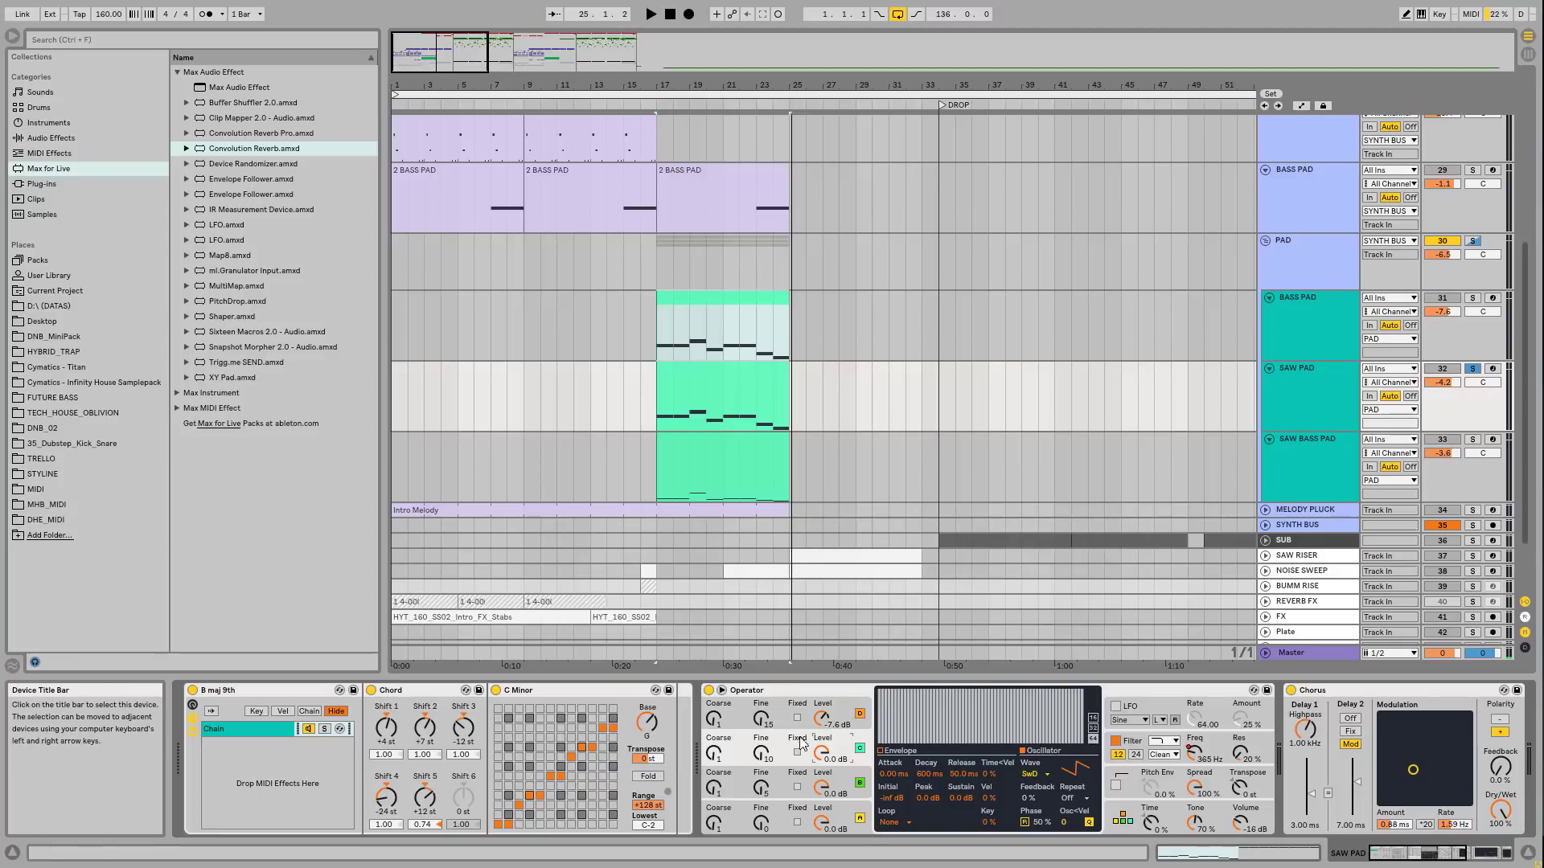
pyautogui.click(1121, 819)
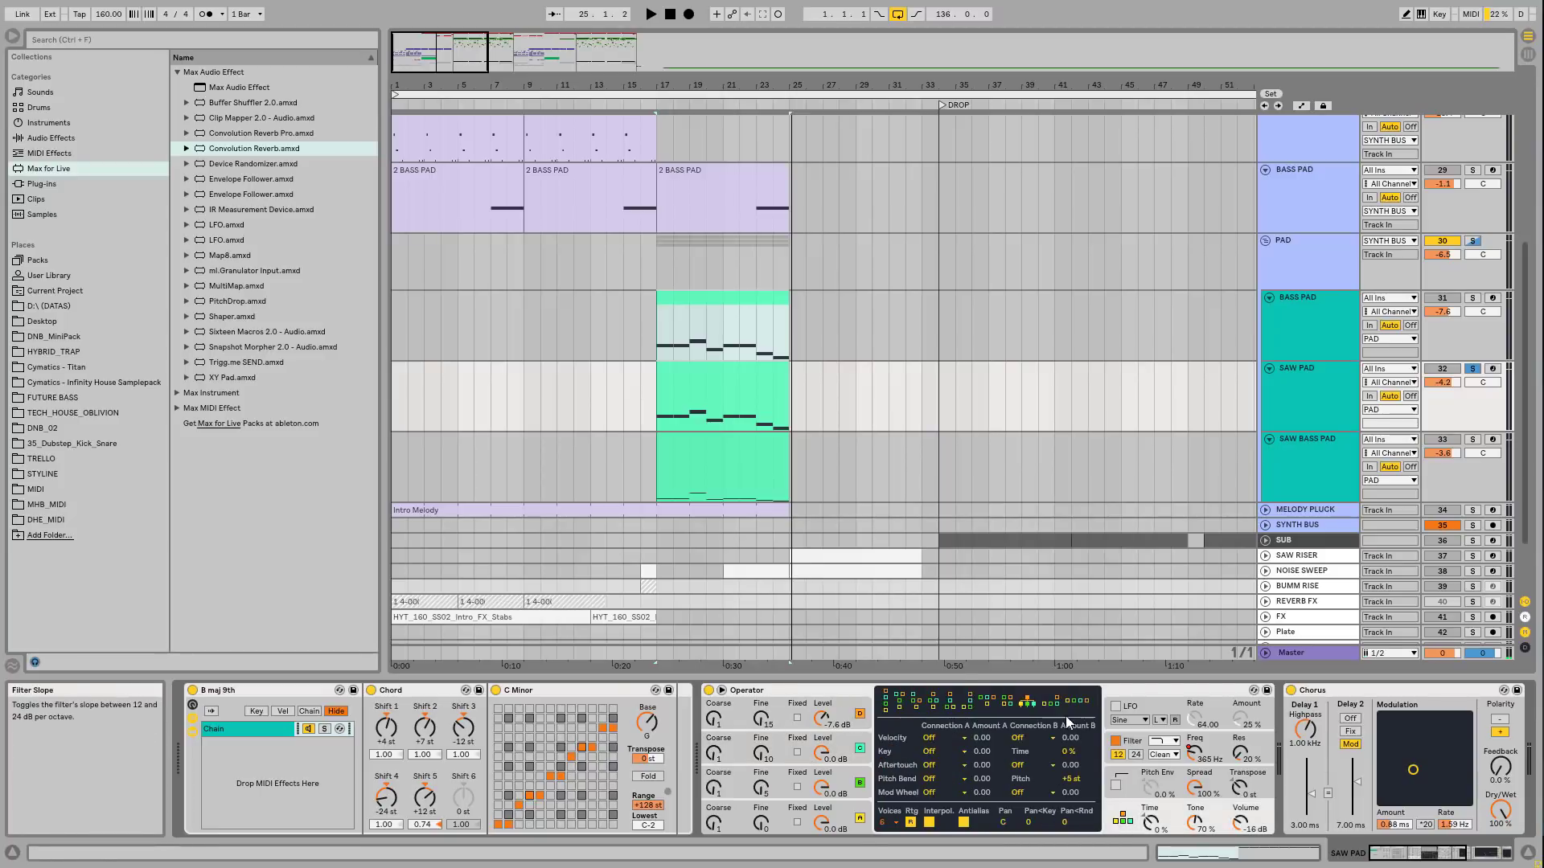
pyautogui.click(1128, 823)
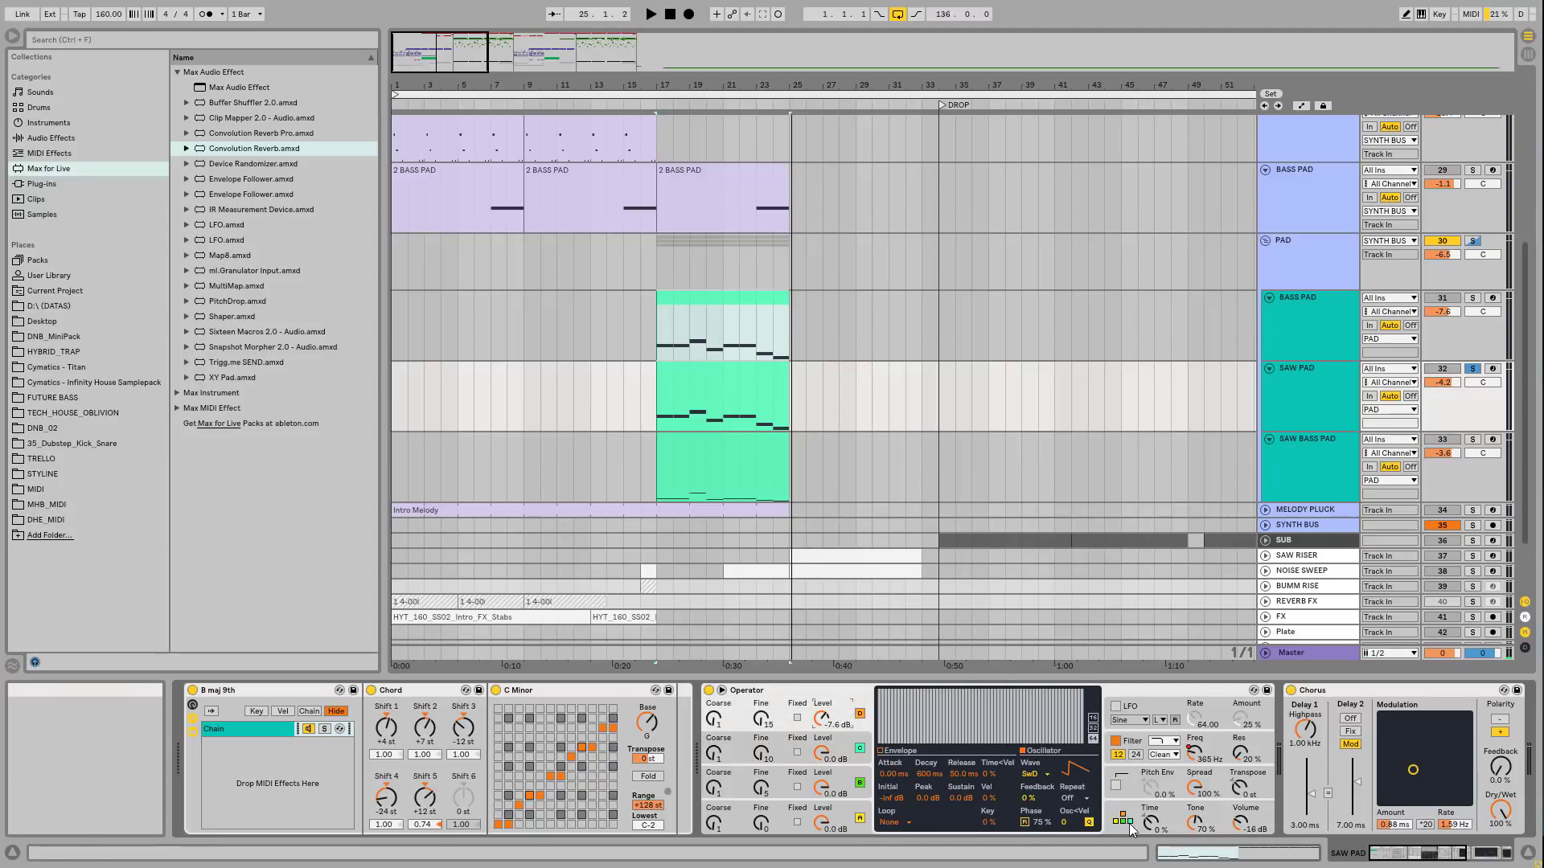
pyautogui.click(1129, 826)
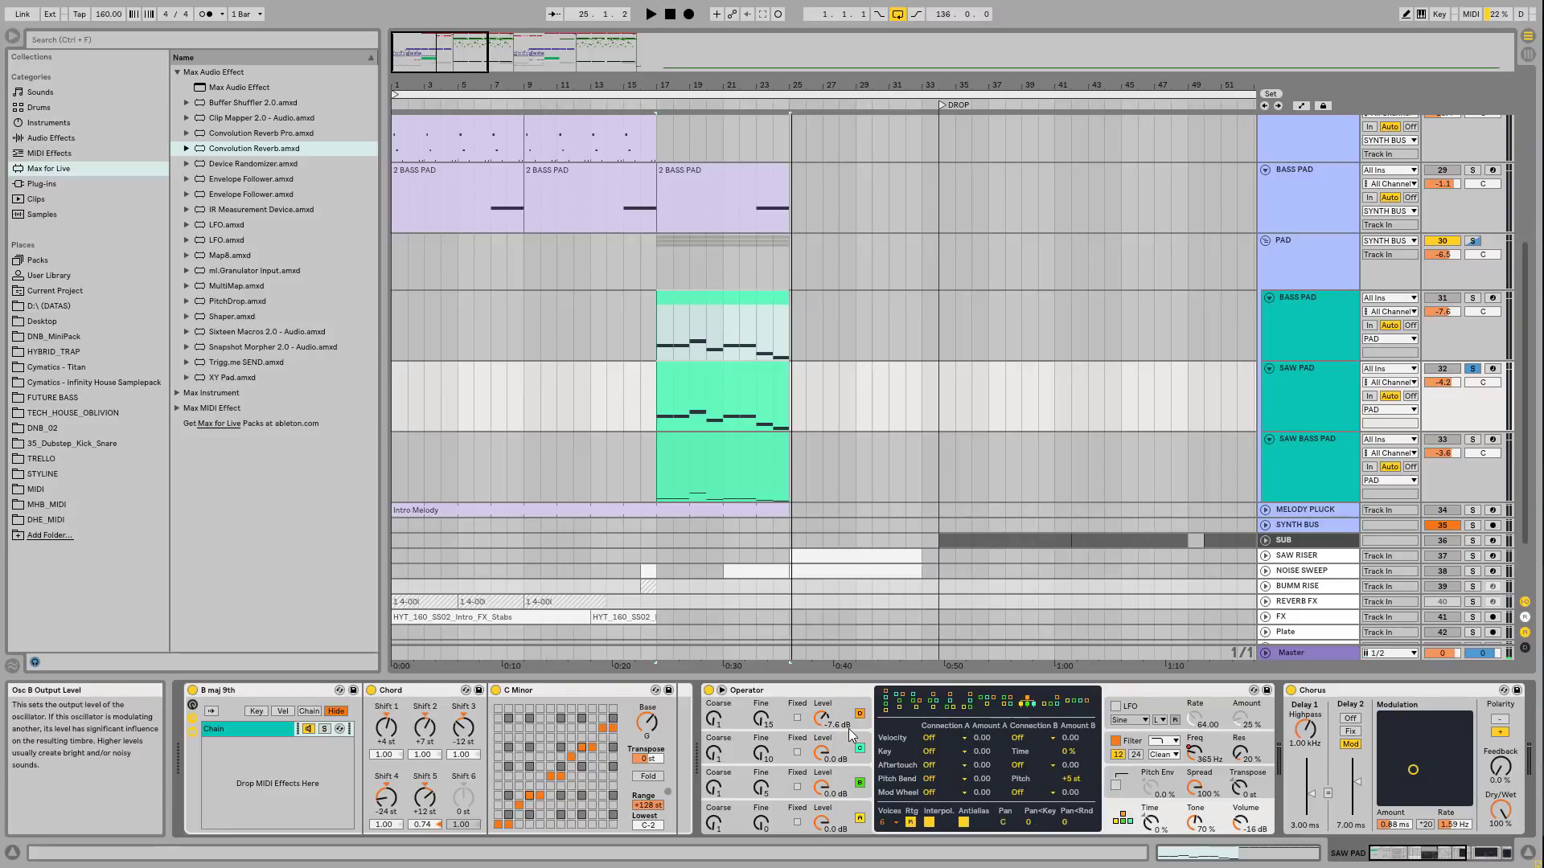
pyautogui.click(836, 710)
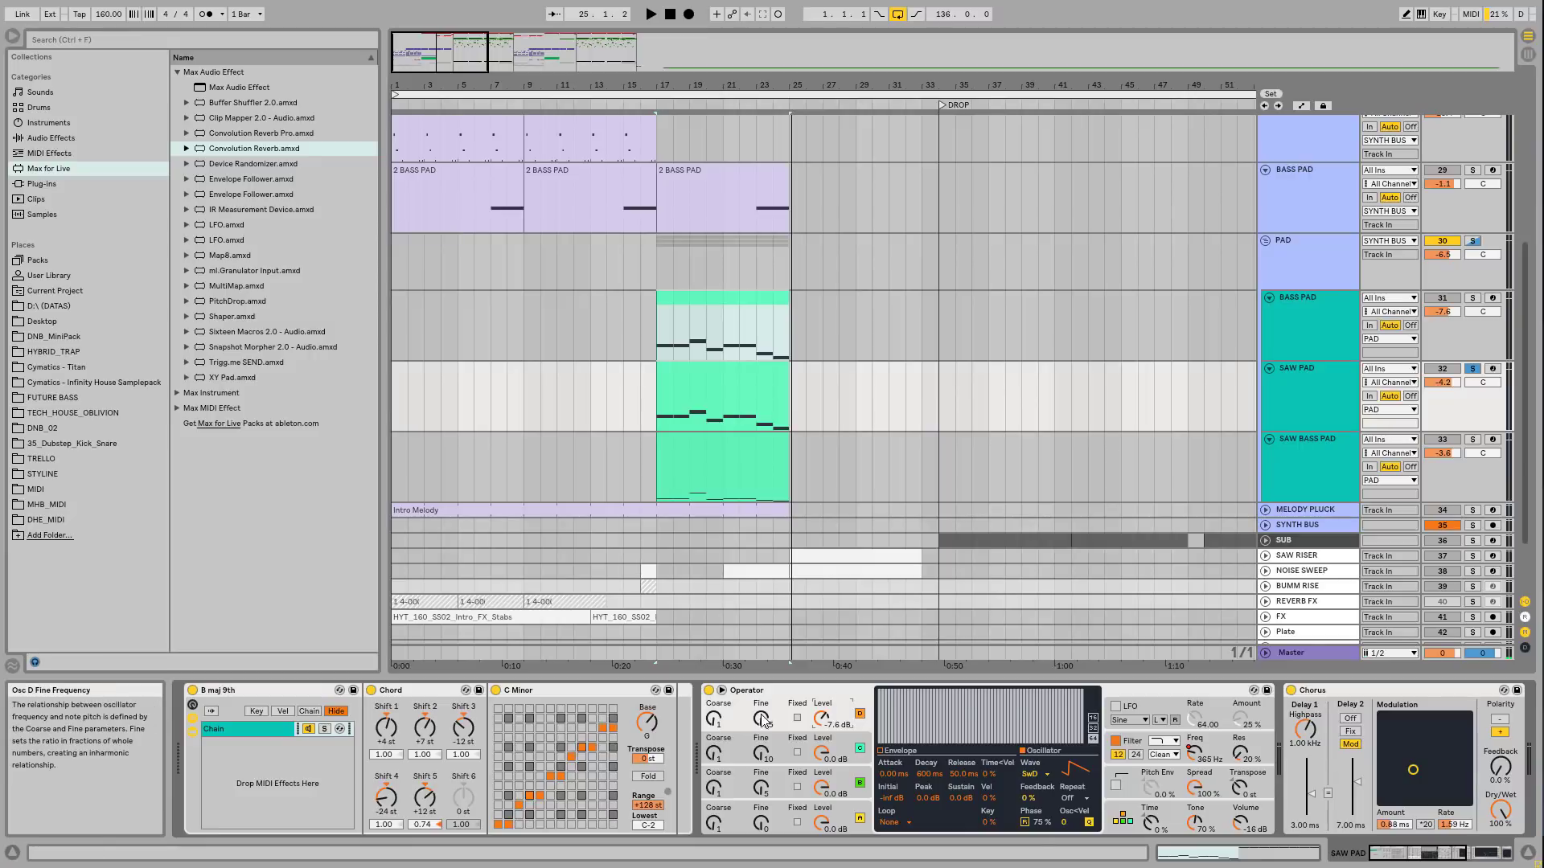
# Step: Compare SAW PAD Operator's oscillators B, C and D, and bring the Chorus, EQ Eight and SerumFX after it into view
pyautogui.click(839, 780)
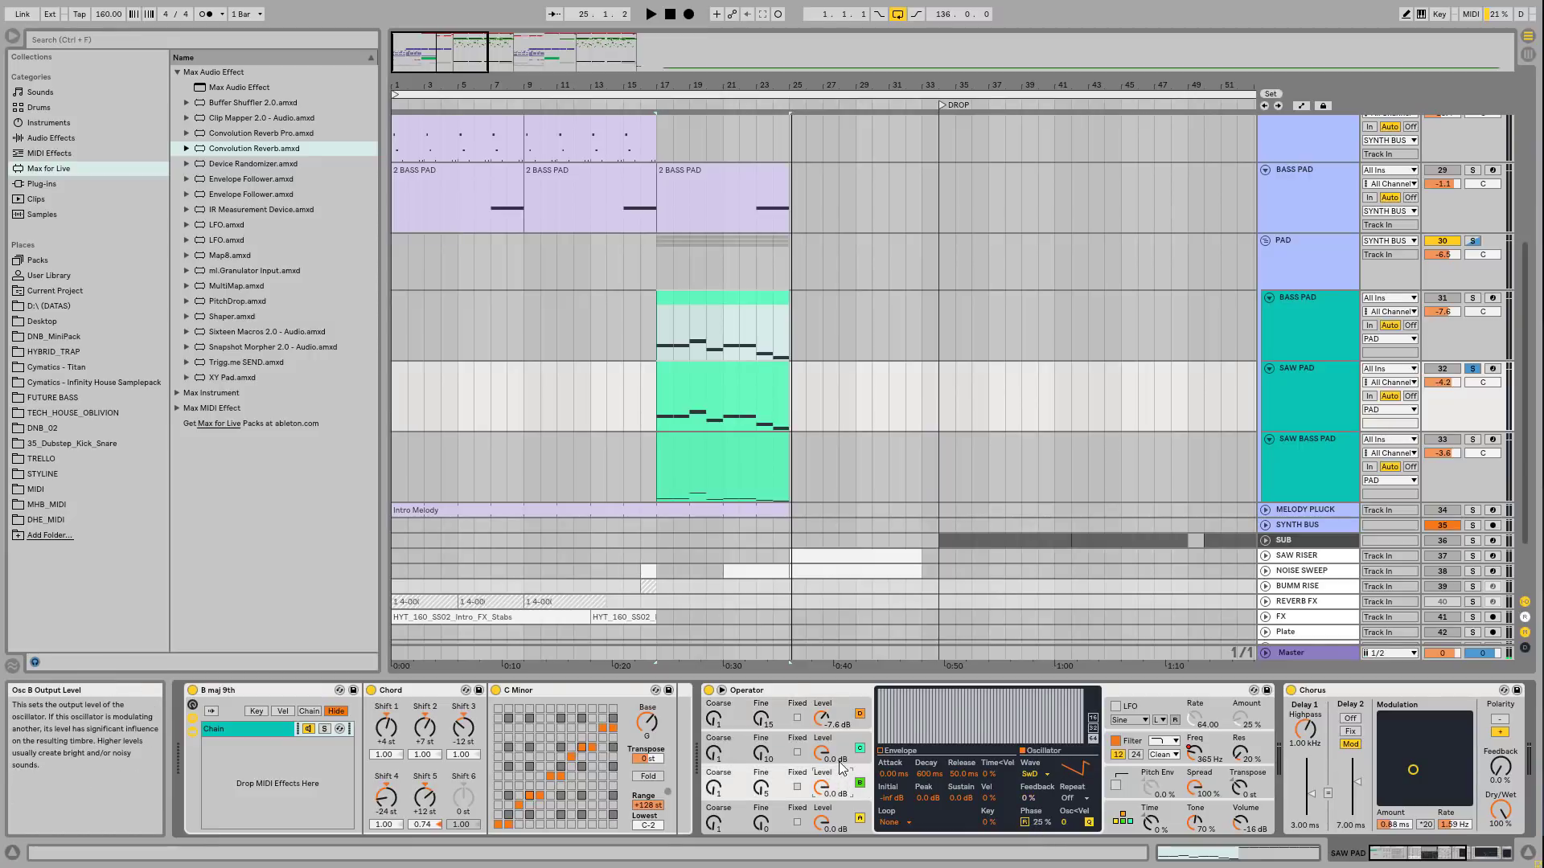
pyautogui.click(836, 748)
pyautogui.click(835, 715)
pyautogui.click(843, 783)
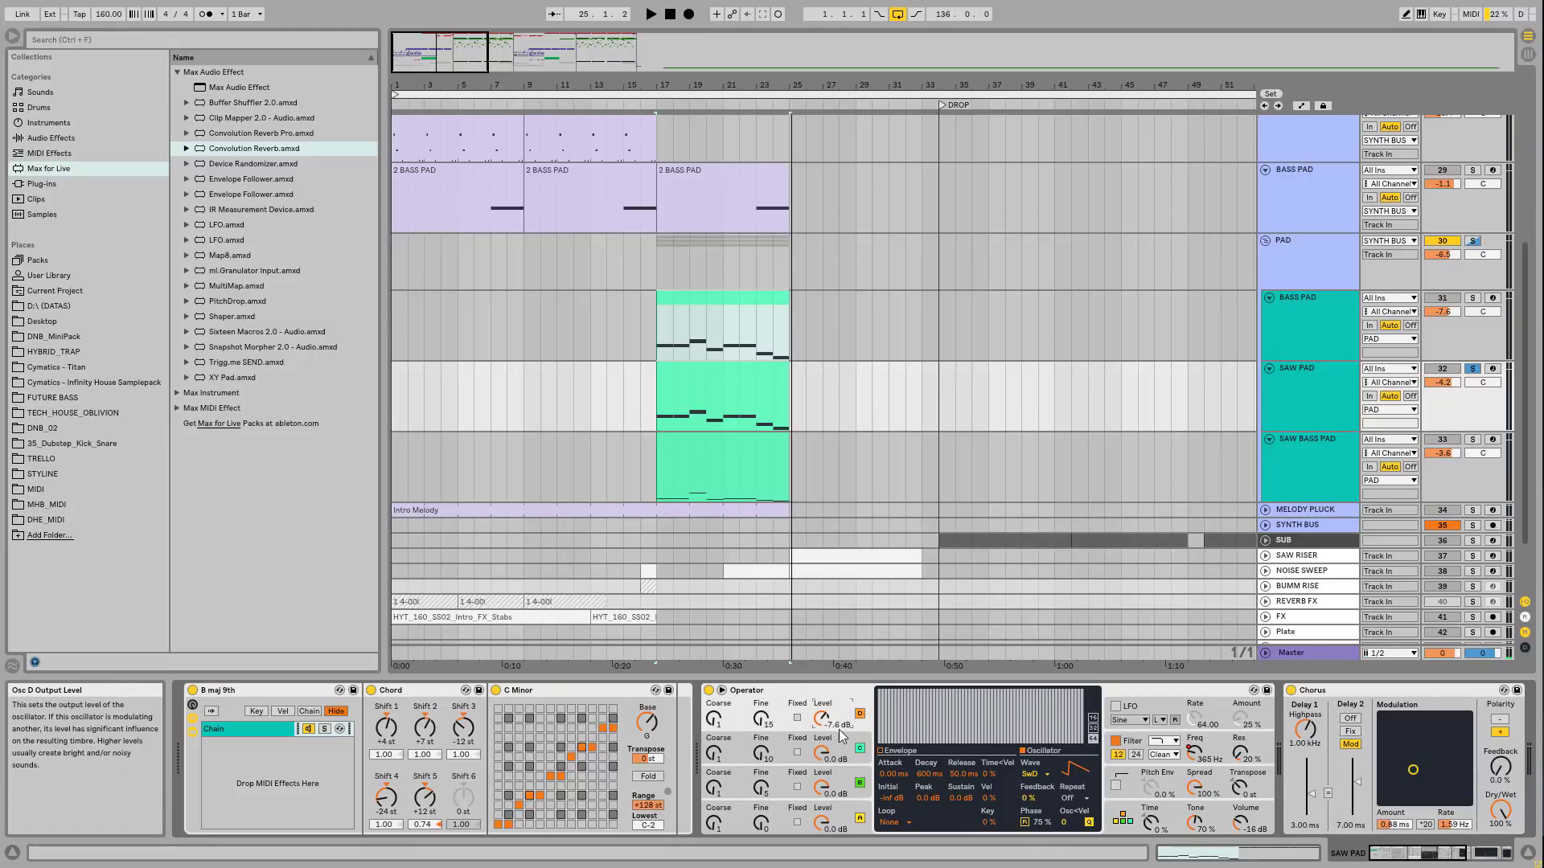
pyautogui.click(839, 706)
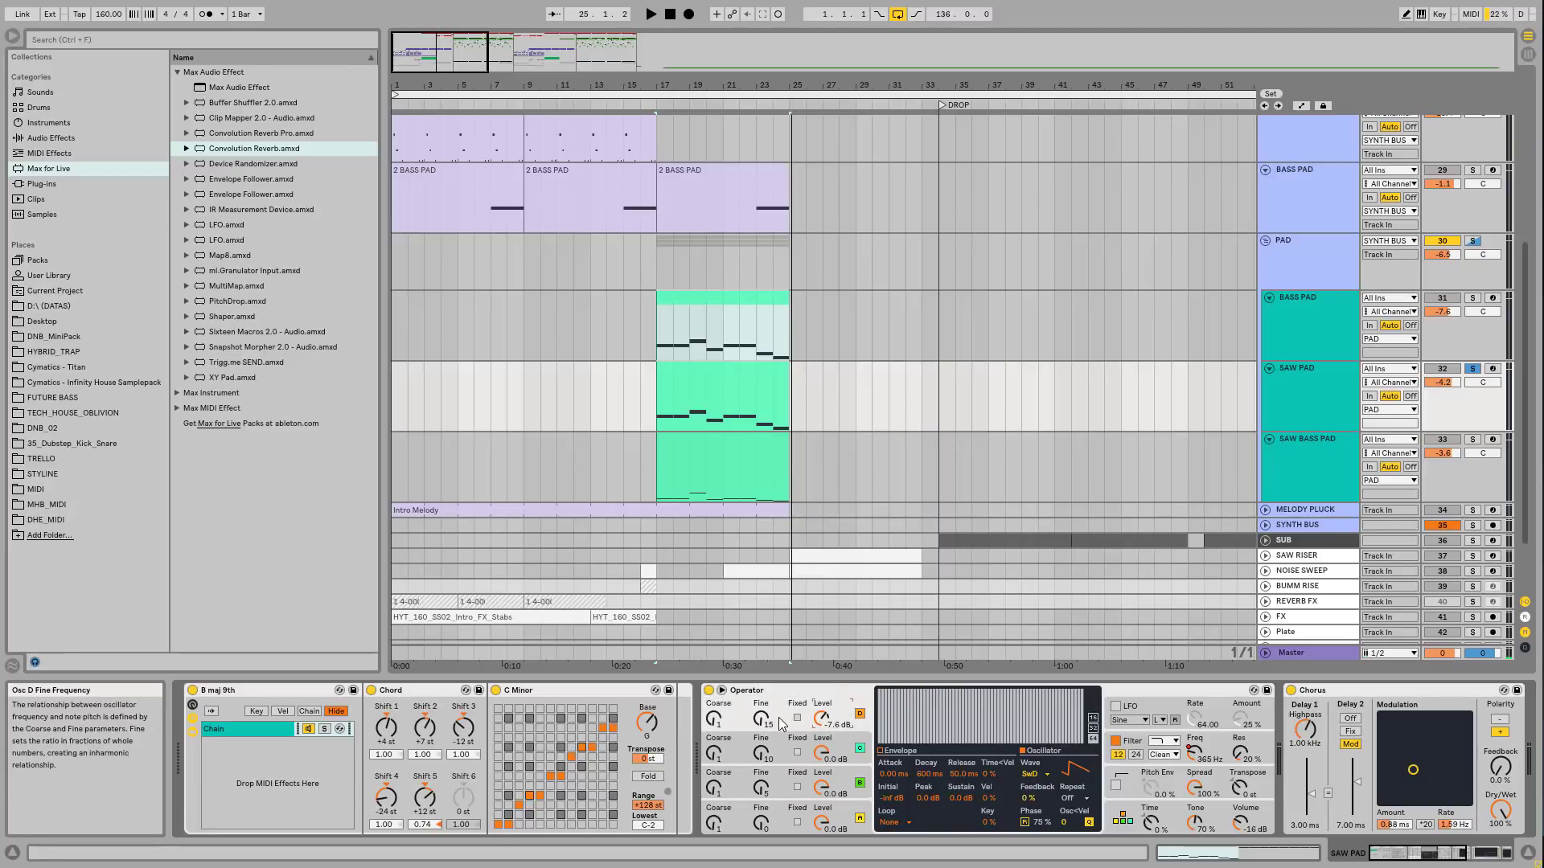
pyautogui.click(1445, 858)
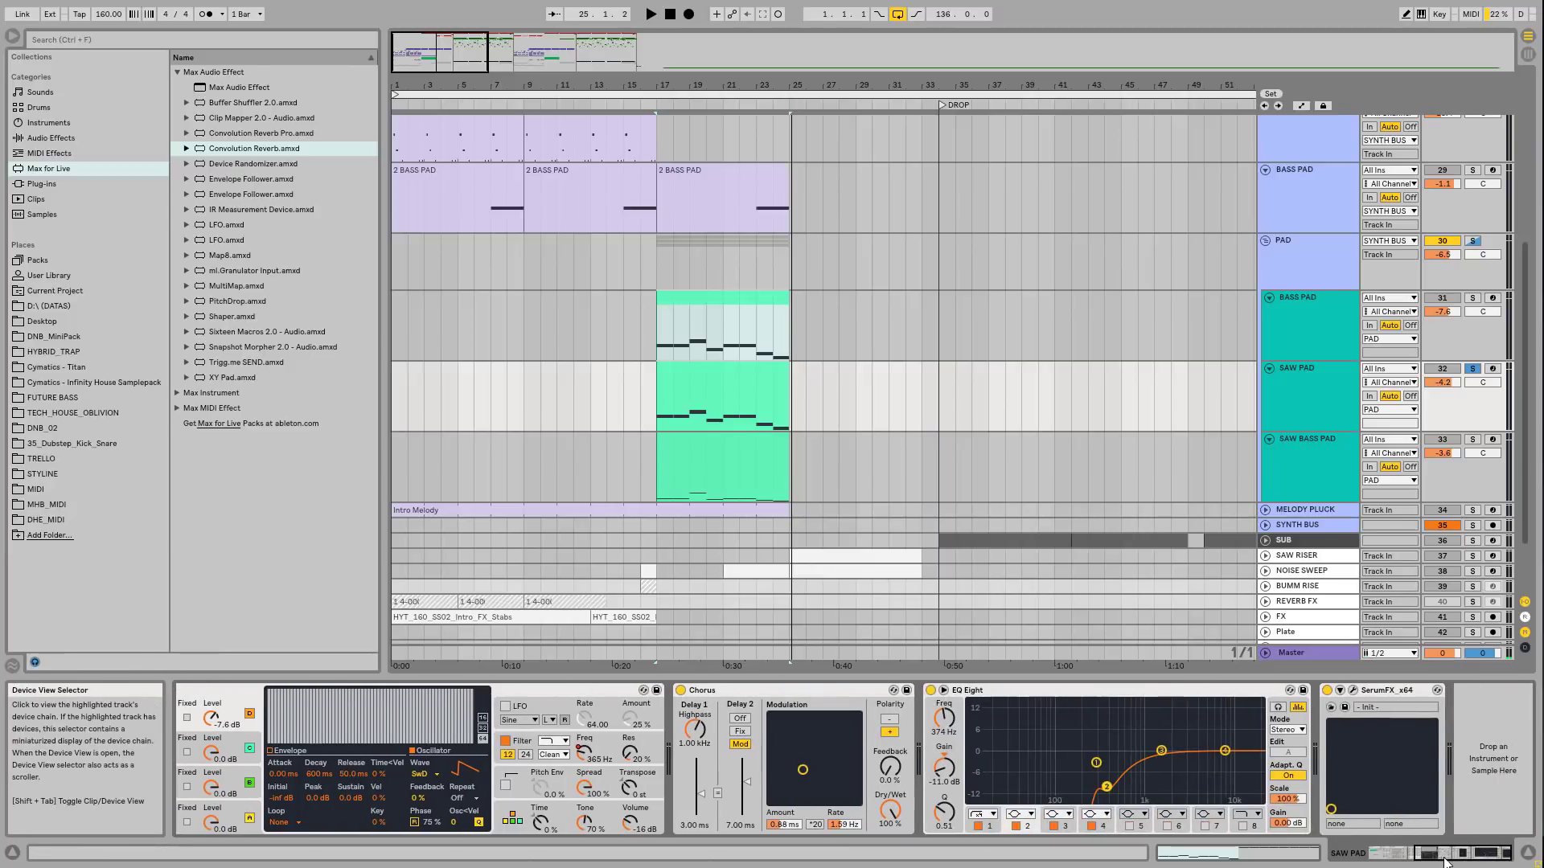
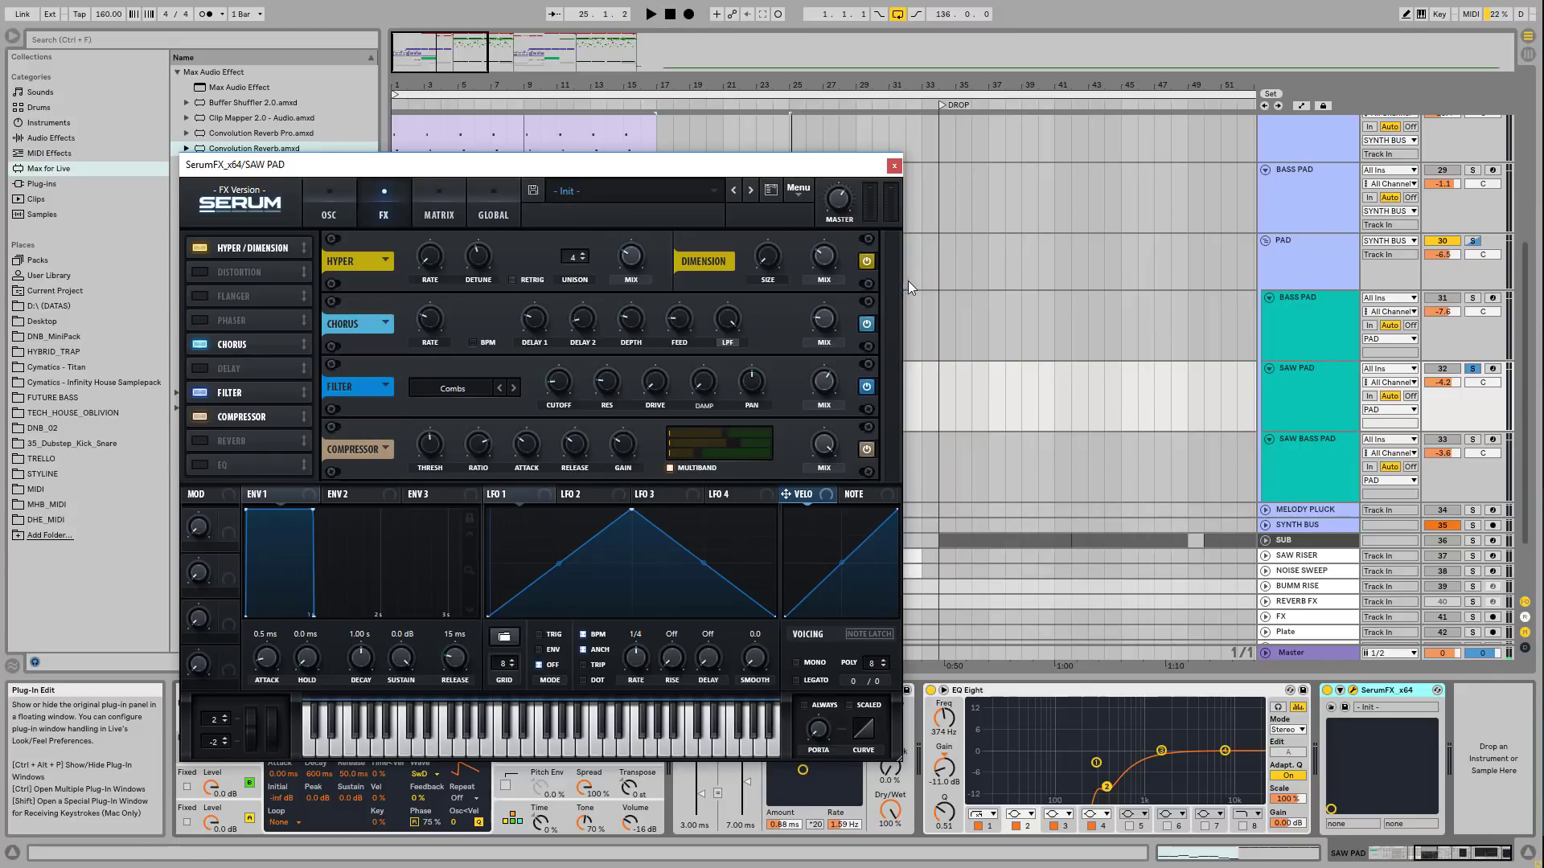
# Step: Audition SAW PAD while switching SerumFX's Filter, Chorus and Hyper/Dimension modules off and on, and close the plug-in window
pyautogui.press('space')
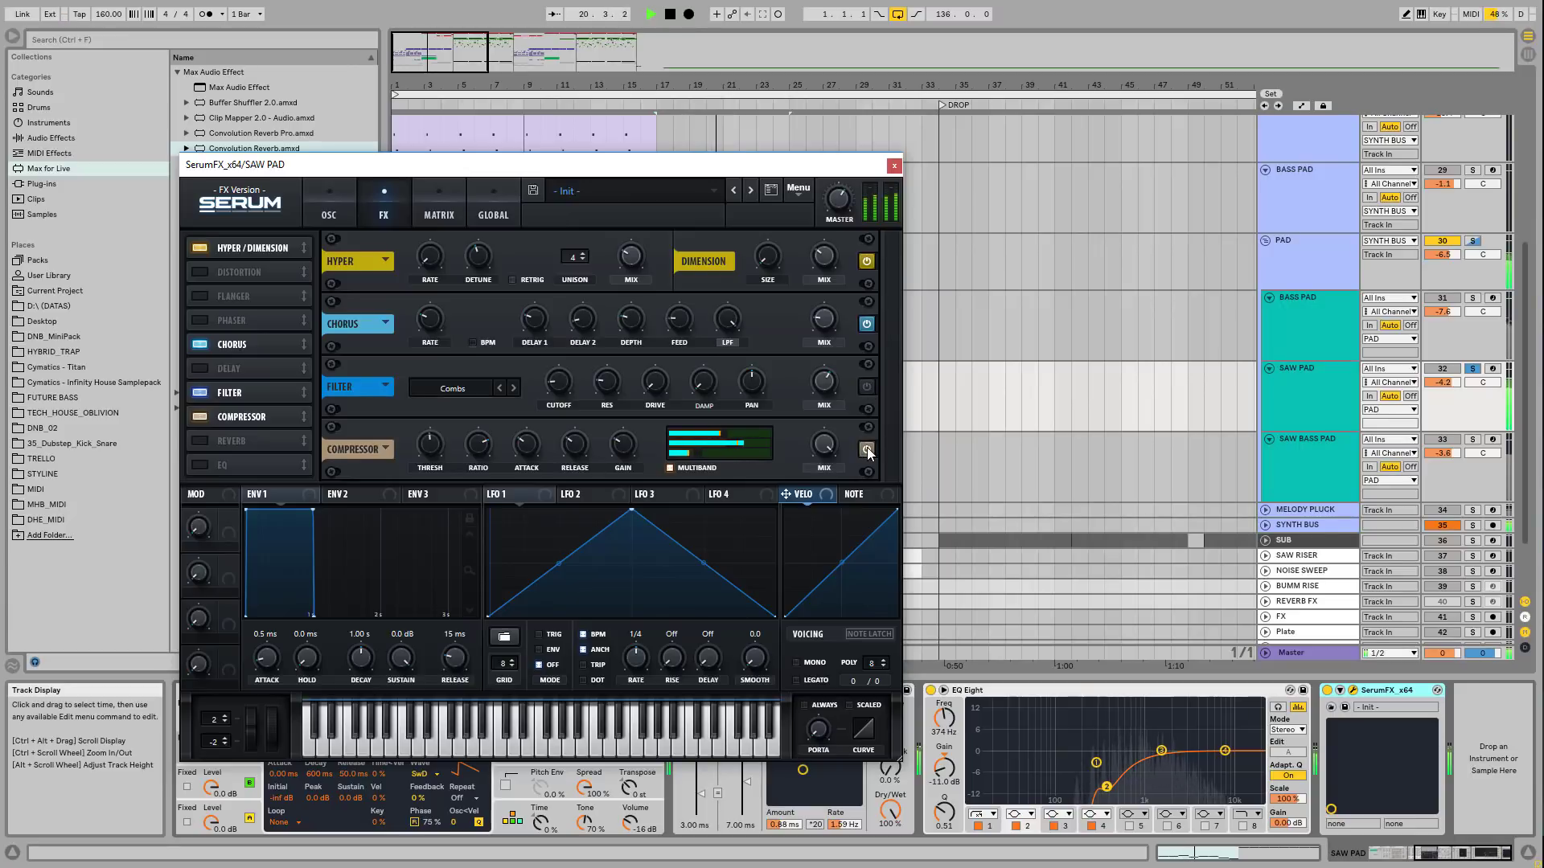
pyautogui.click(866, 387)
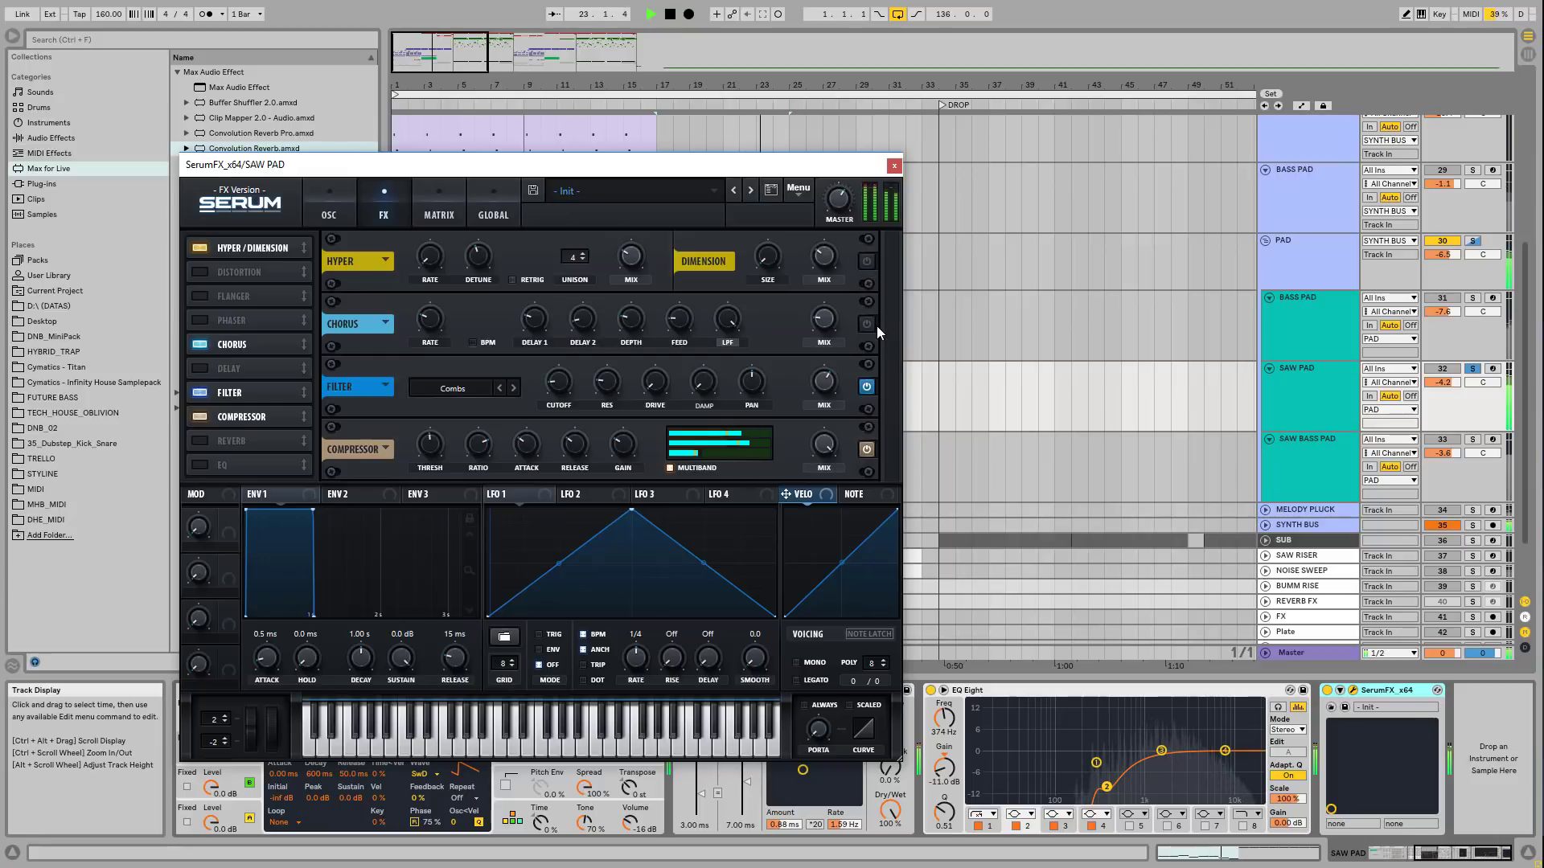
pyautogui.click(866, 324)
pyautogui.click(866, 262)
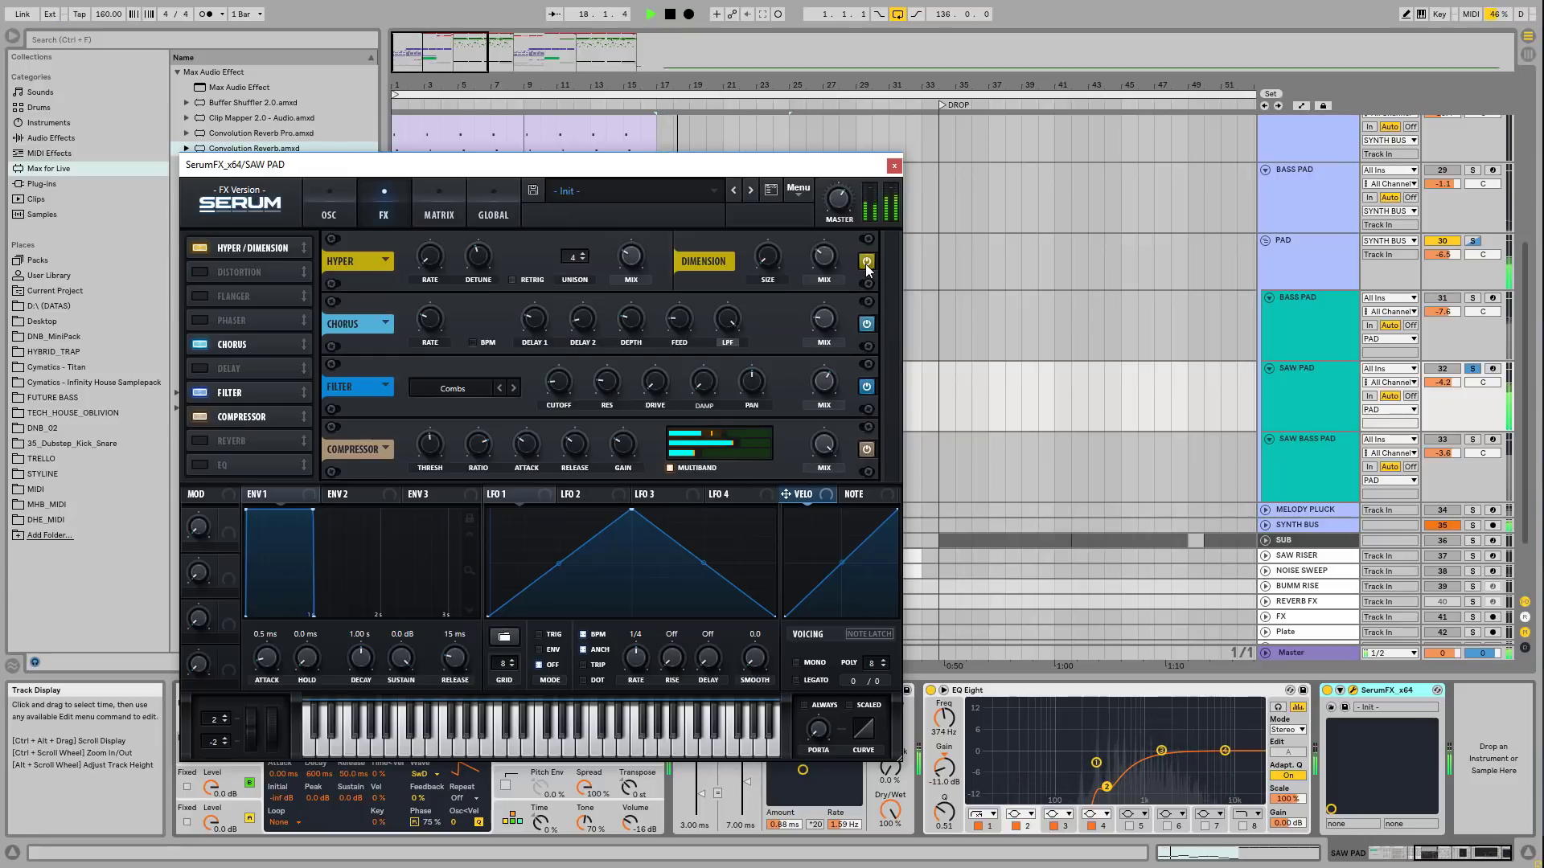
pyautogui.click(894, 165)
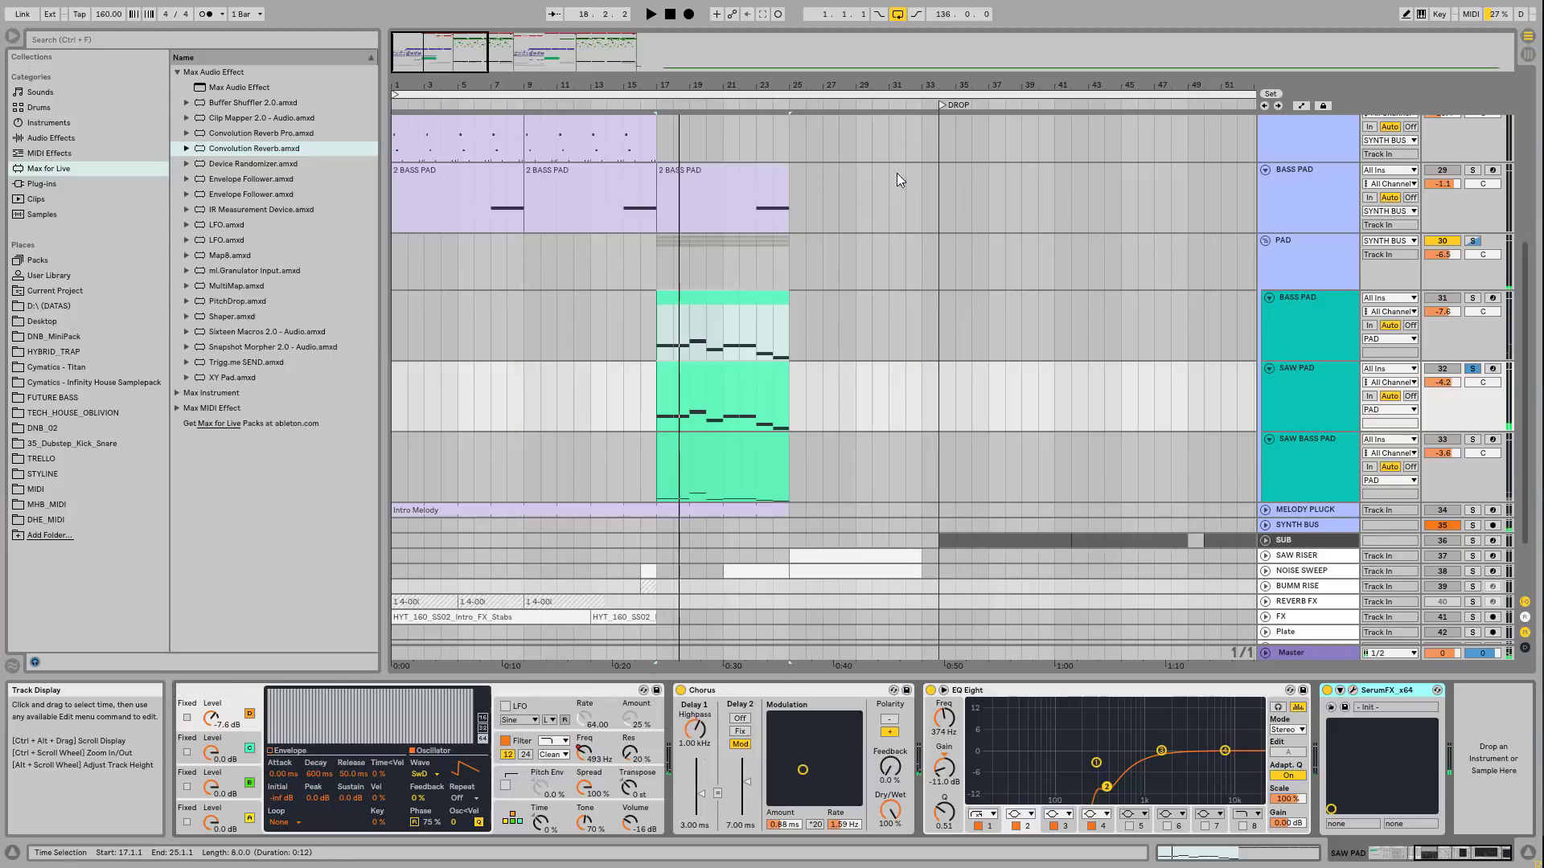
# Step: Solo the SAW BASS PAD track in place of SAW PAD and display its device chain
pyautogui.press('+')
pyautogui.click(1311, 343)
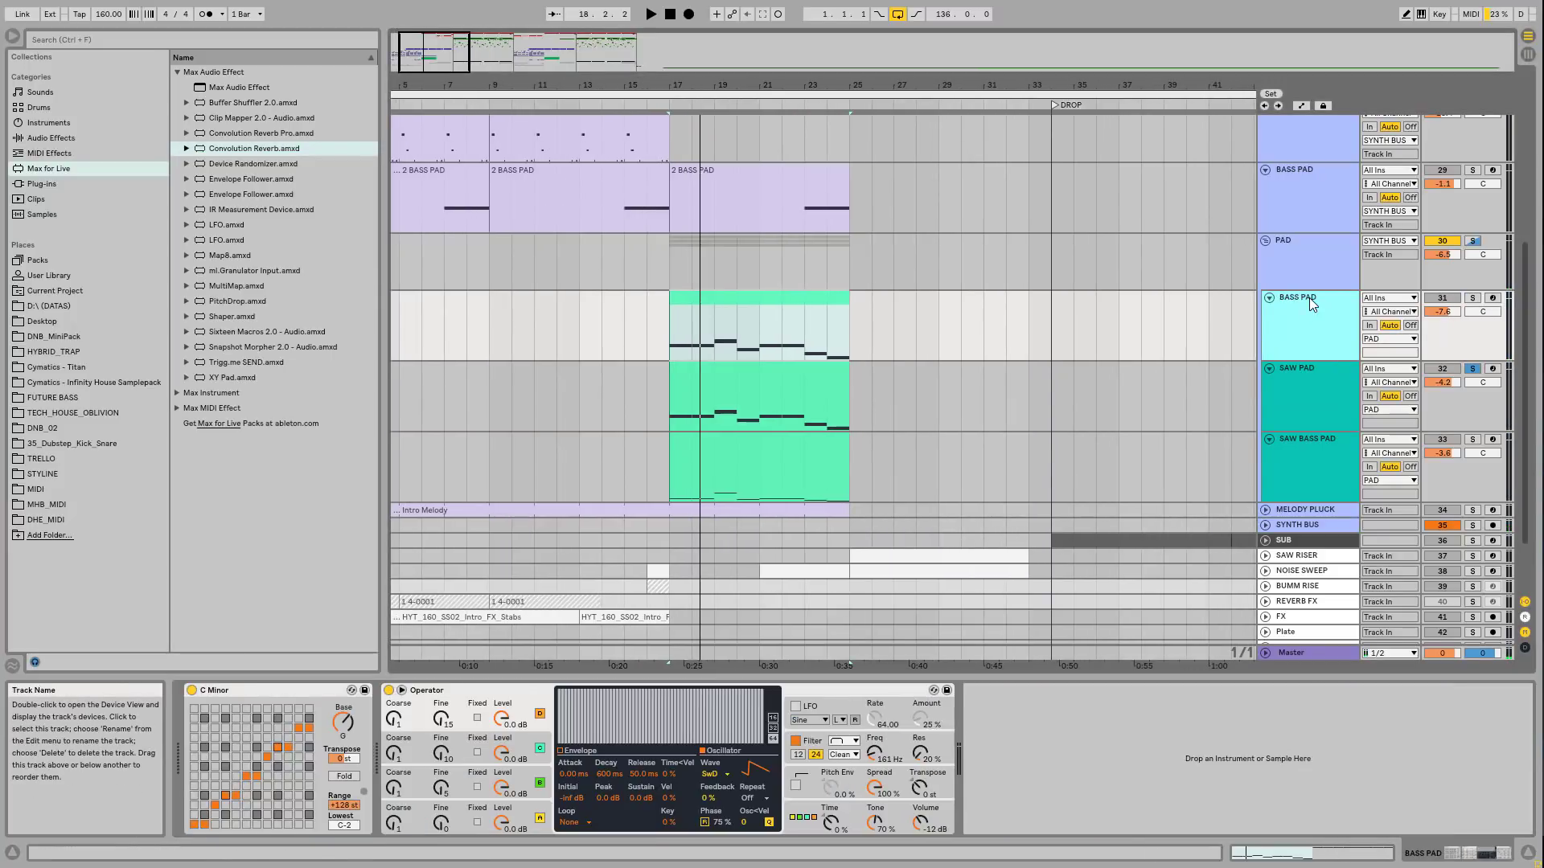
pyautogui.click(1472, 369)
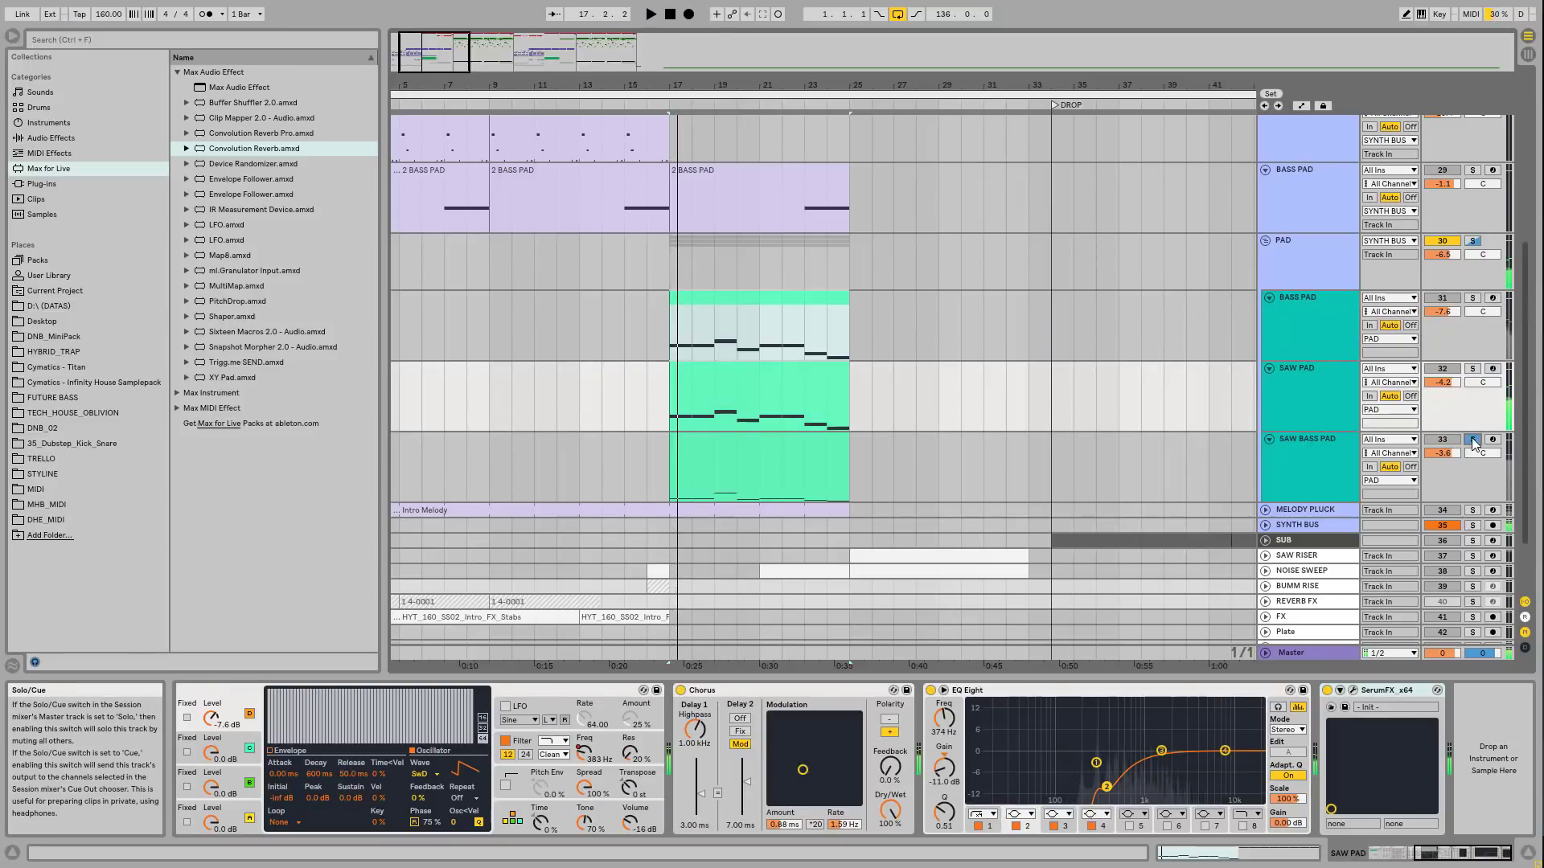
pyautogui.click(1472, 439)
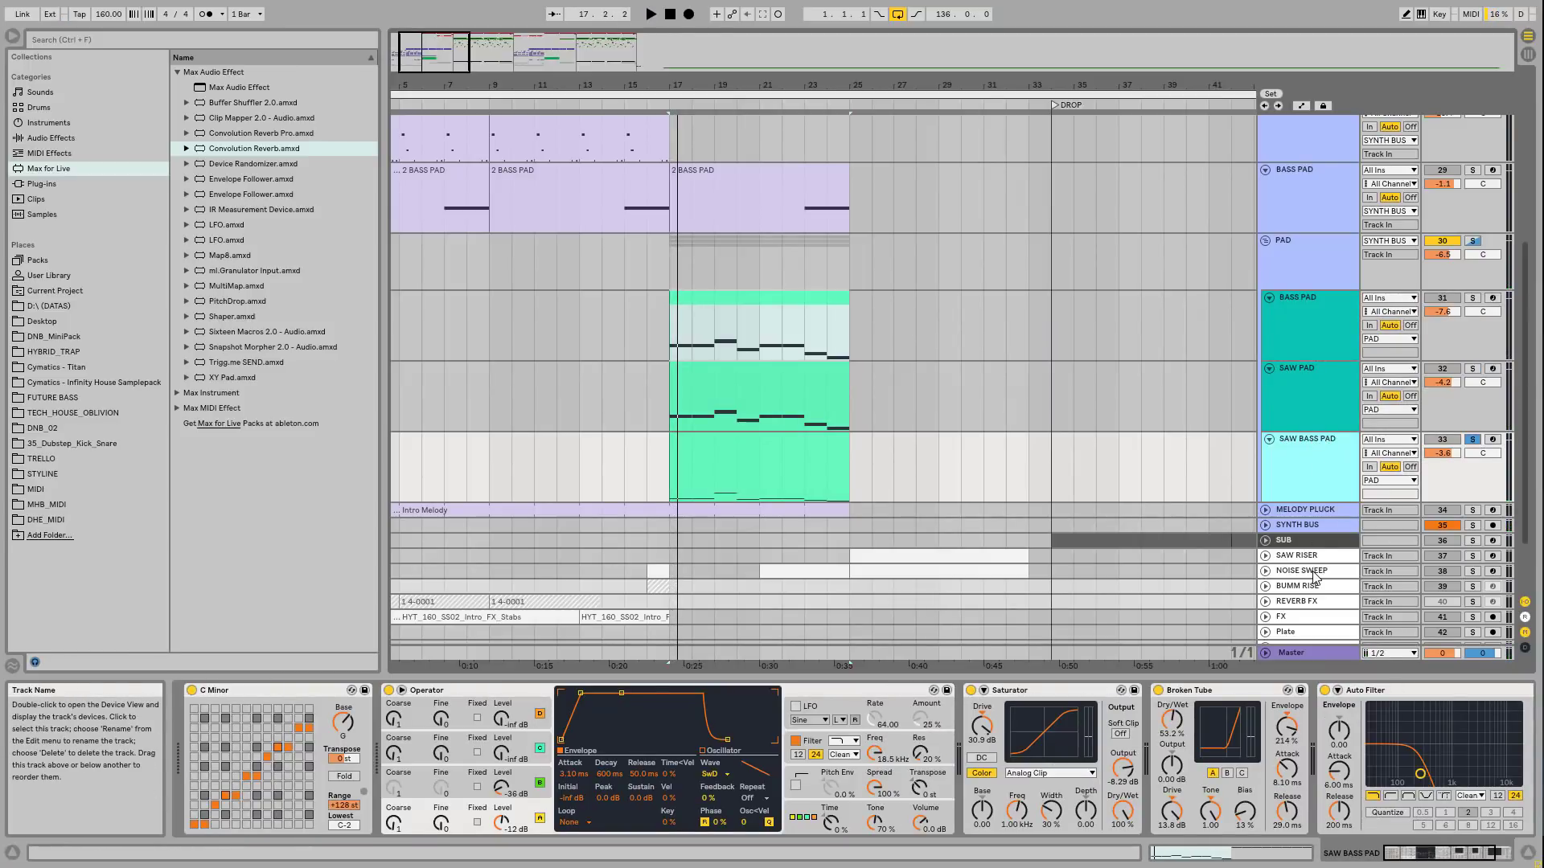
pyautogui.press('space')
# Step: Compare the SAW PAD and SAW BASS PAD device chains and play the soloed SAW BASS PAD
pyautogui.click(1398, 304)
pyautogui.click(1313, 373)
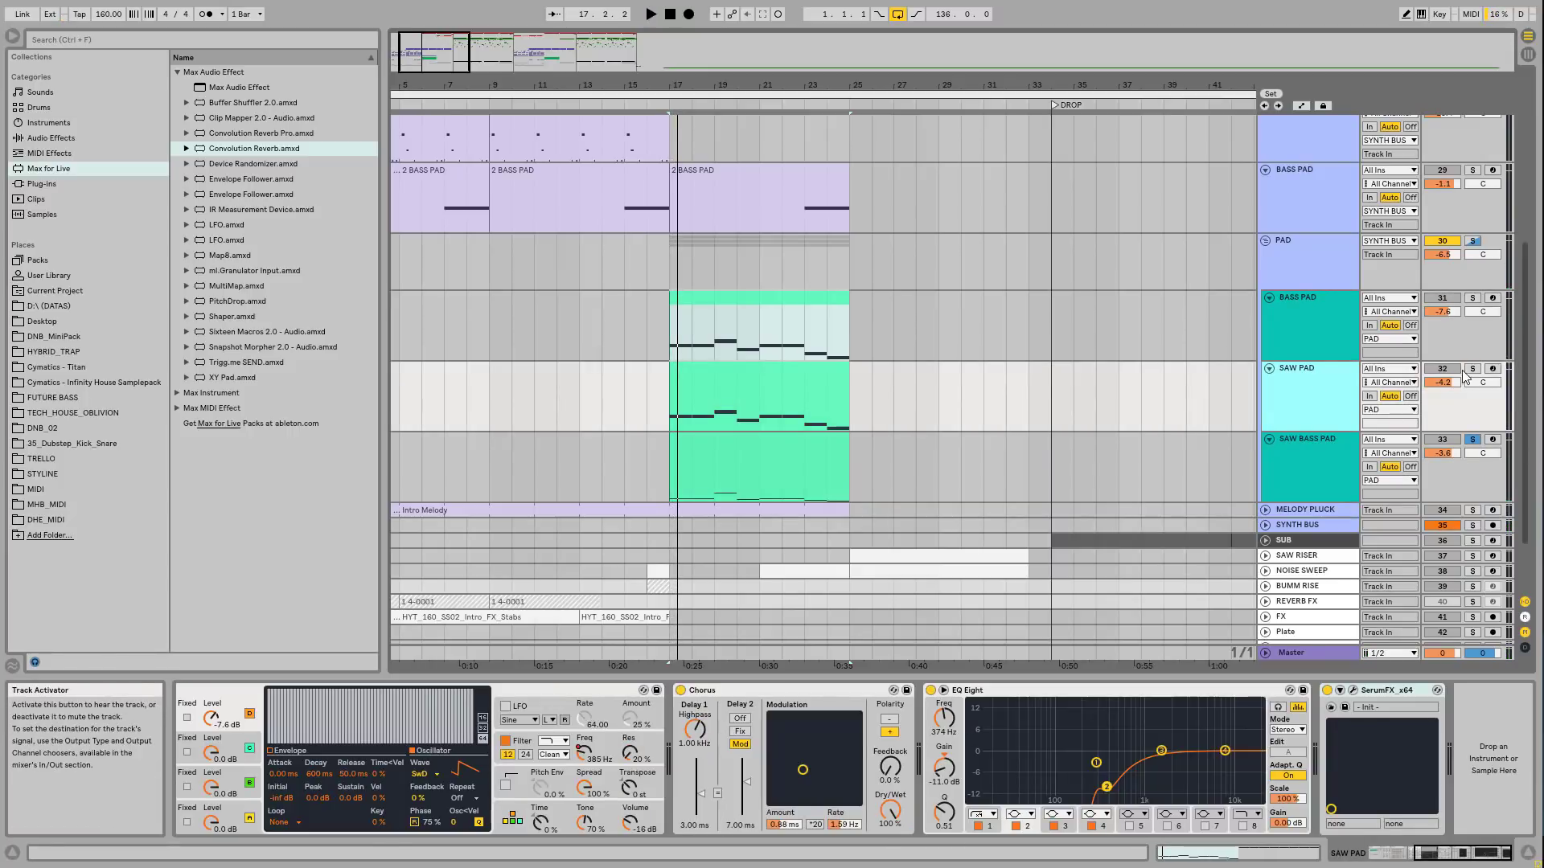
pyautogui.click(1310, 445)
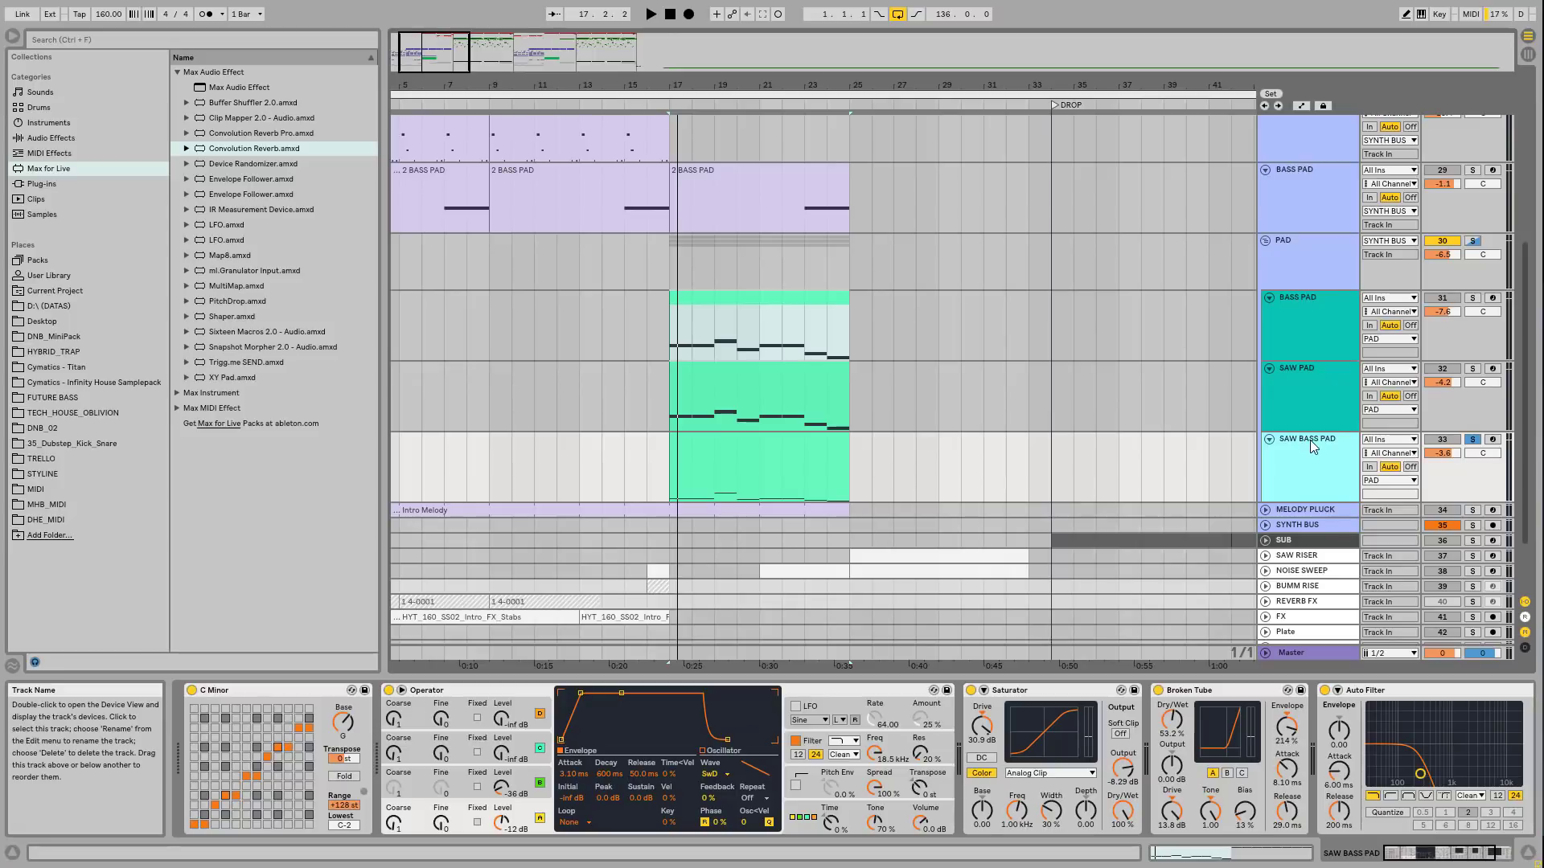
pyautogui.press('space')
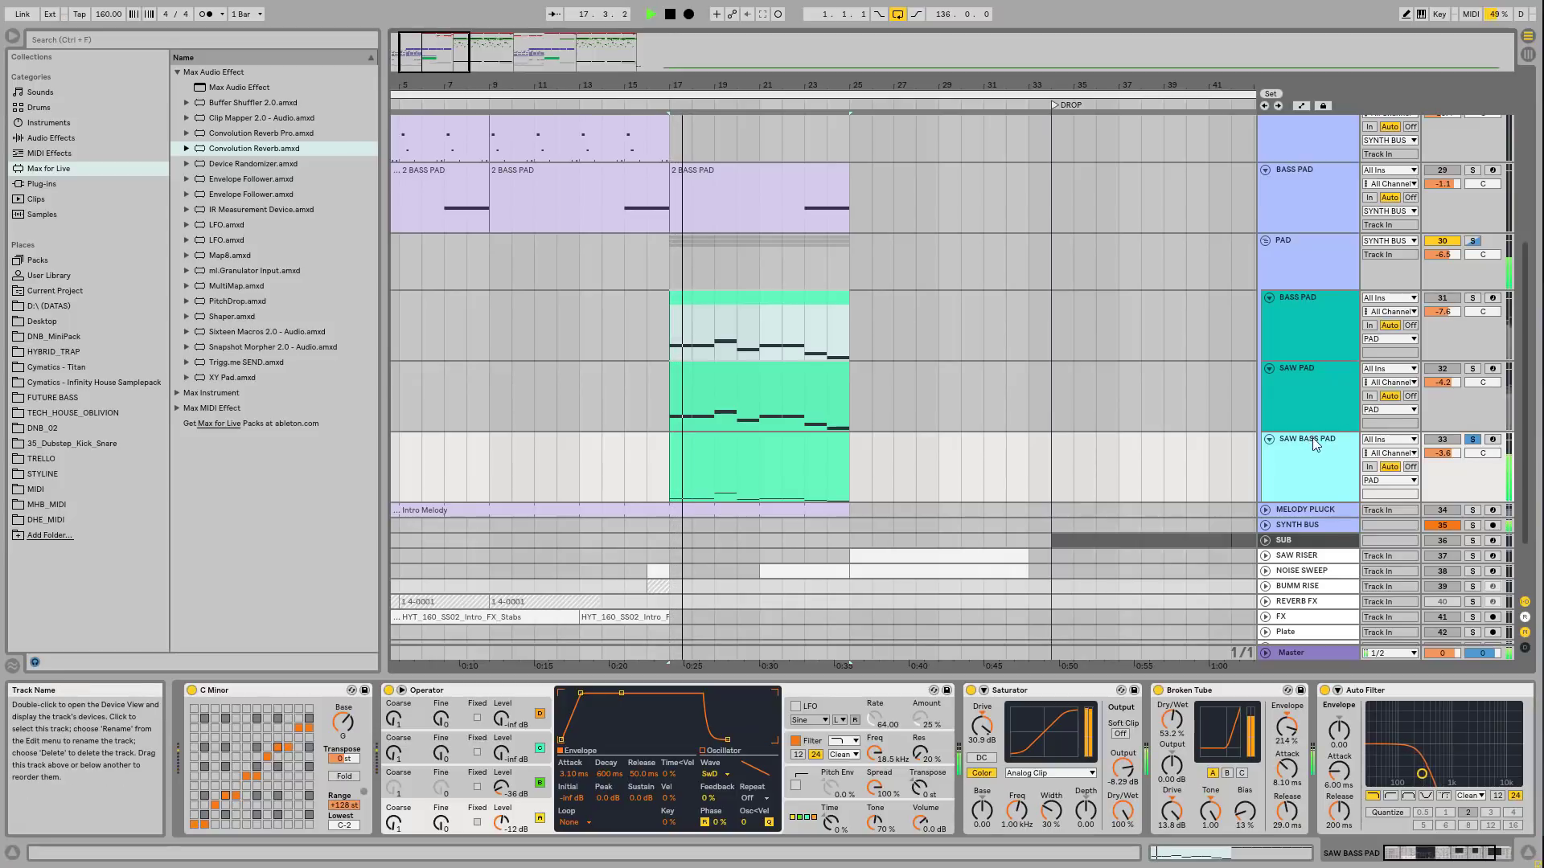
# Step: Solo BASS PAD together with SAW BASS PAD and follow SAW BASS PAD's devices while both play to bar 25
pyautogui.click(1472, 298)
pyautogui.click(1324, 301)
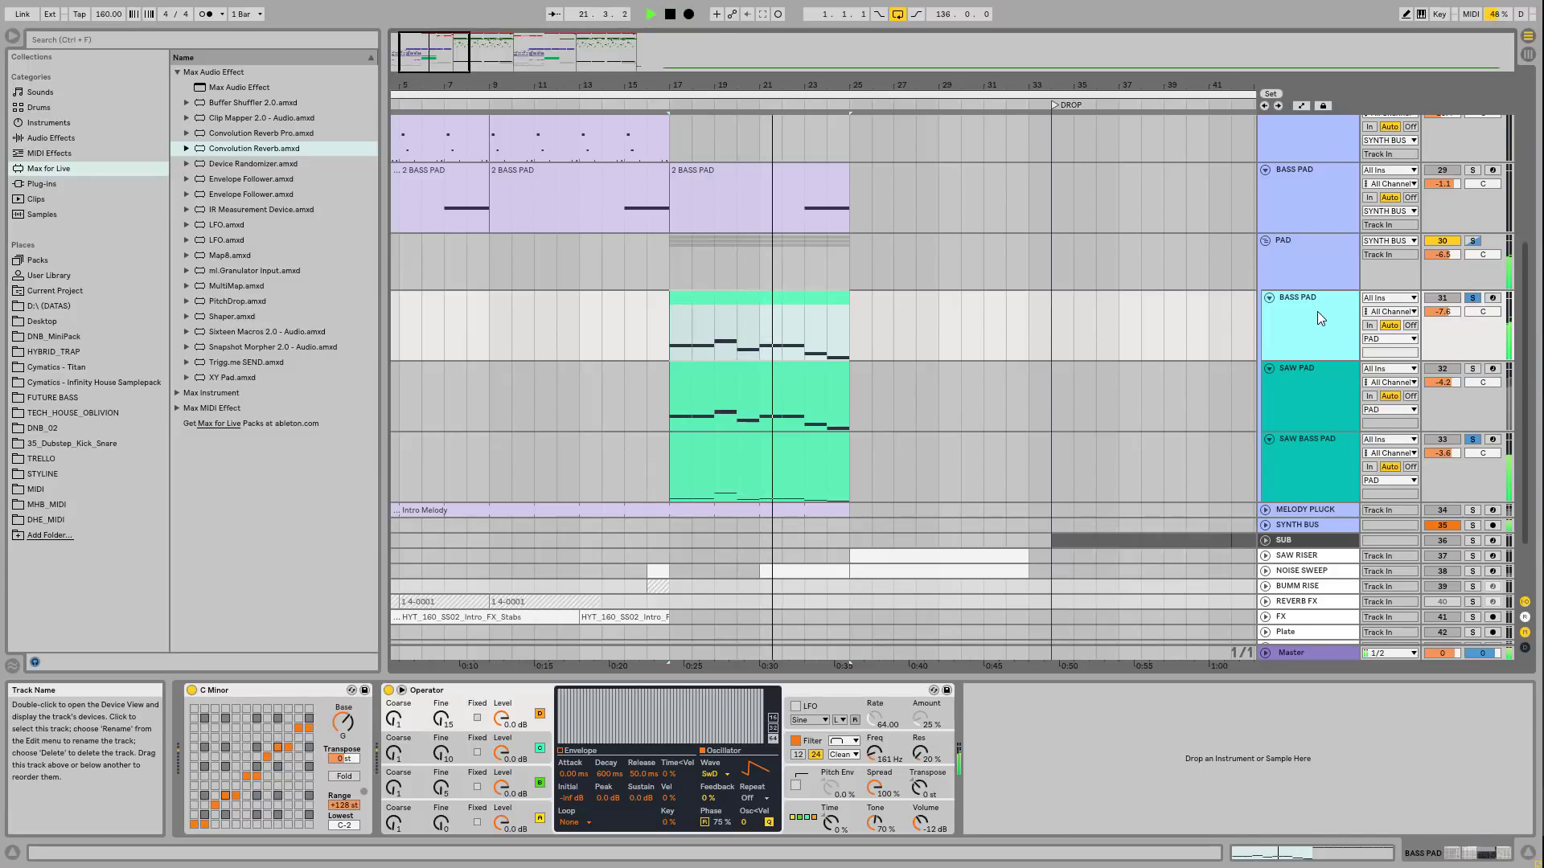
pyautogui.scroll(-3, 1320, 325)
pyautogui.click(1305, 367)
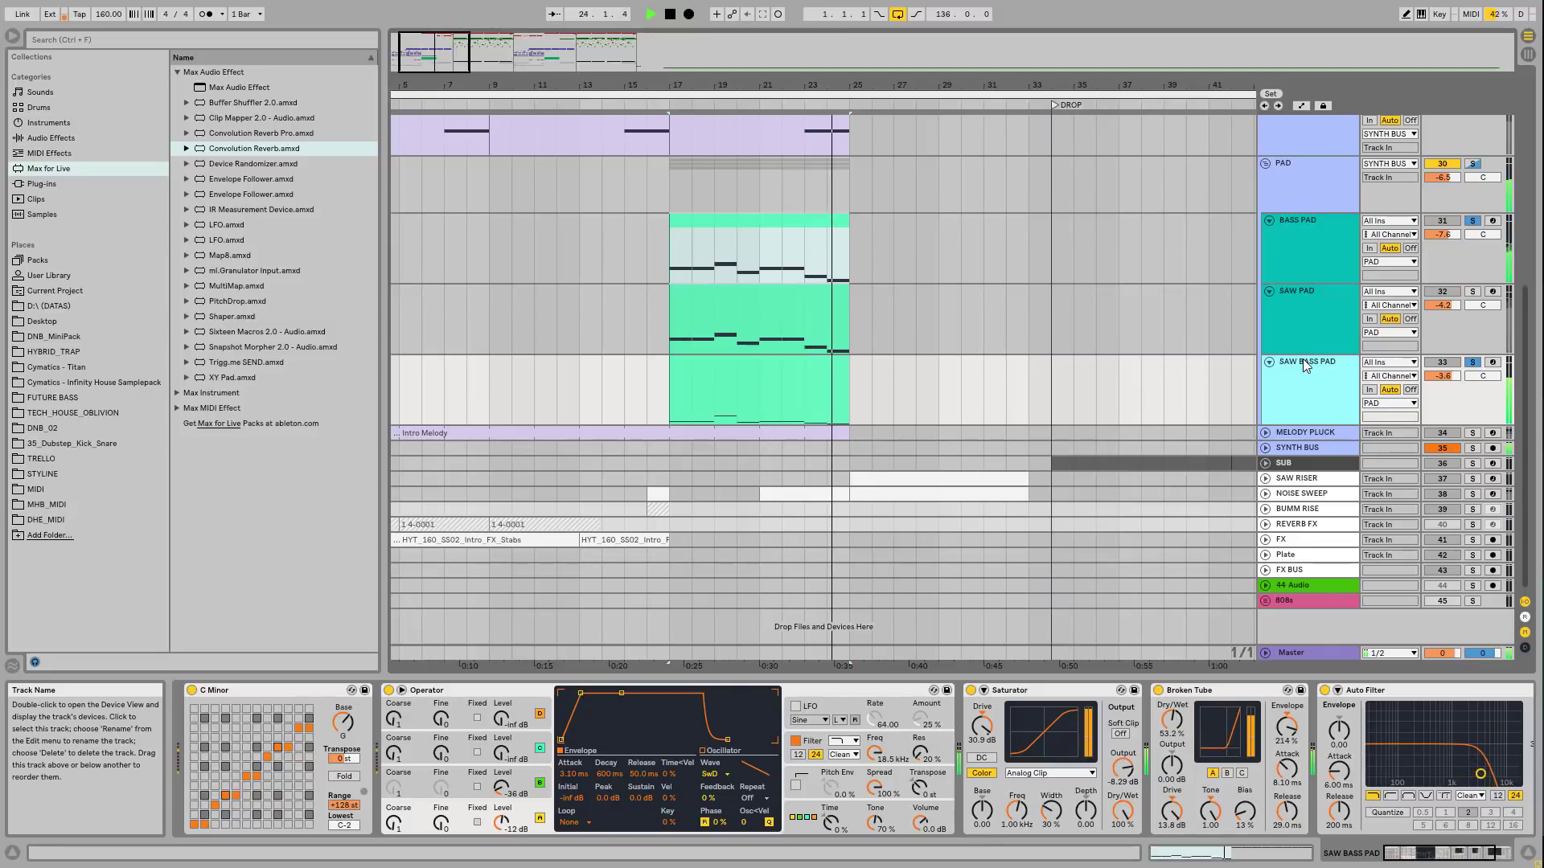
pyautogui.press('space')
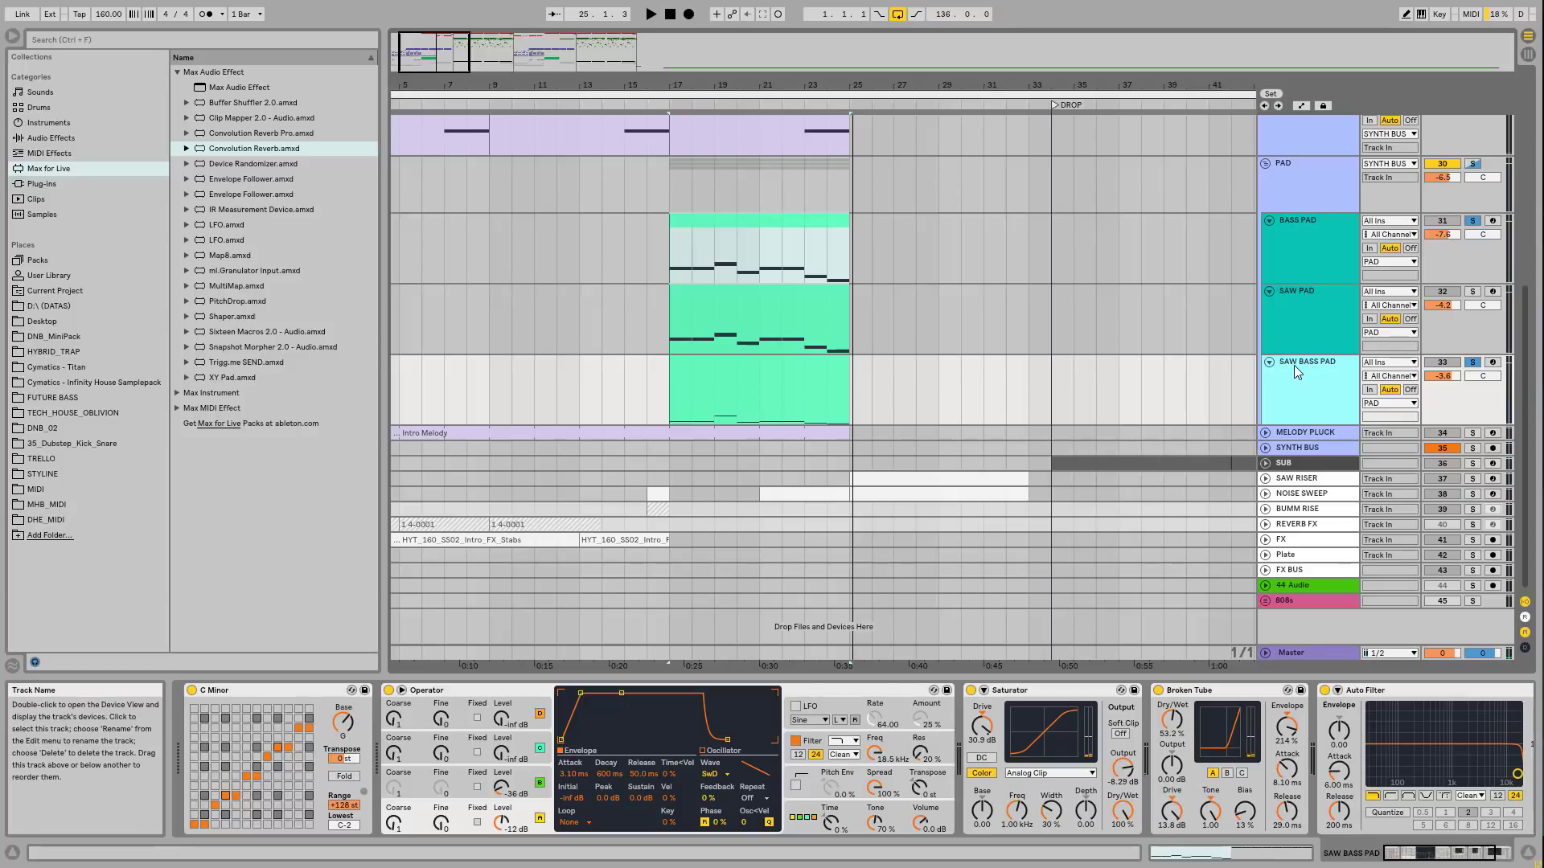
# Step: Examine oscillator B of the SAW BASS PAD Operator and the Saturator, Broken Tube and Auto Filter after it
pyautogui.click(518, 695)
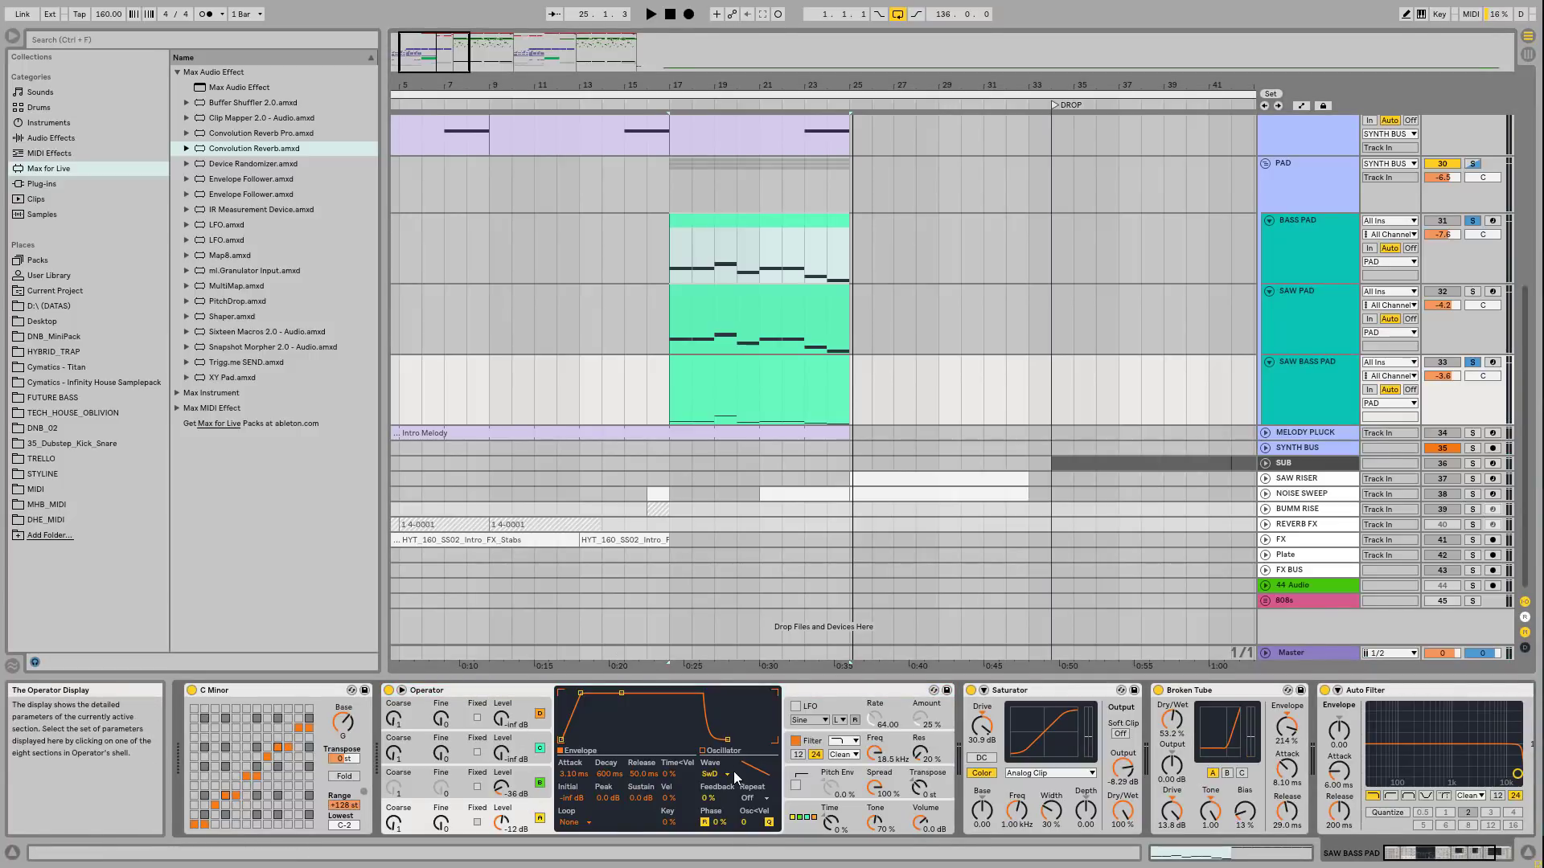
pyautogui.click(515, 766)
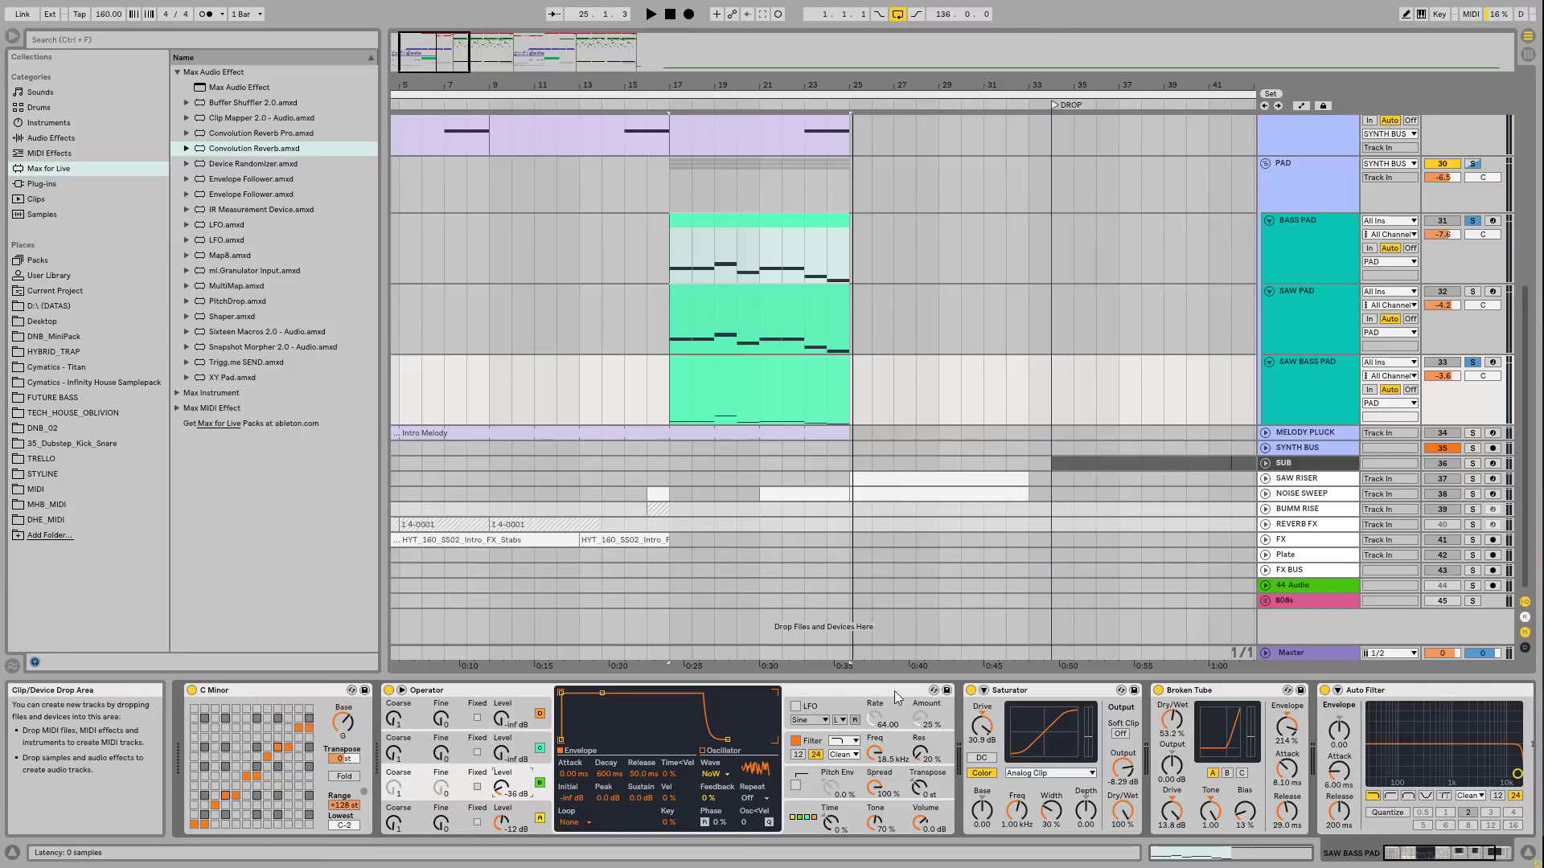
pyautogui.click(1029, 690)
pyautogui.click(1439, 864)
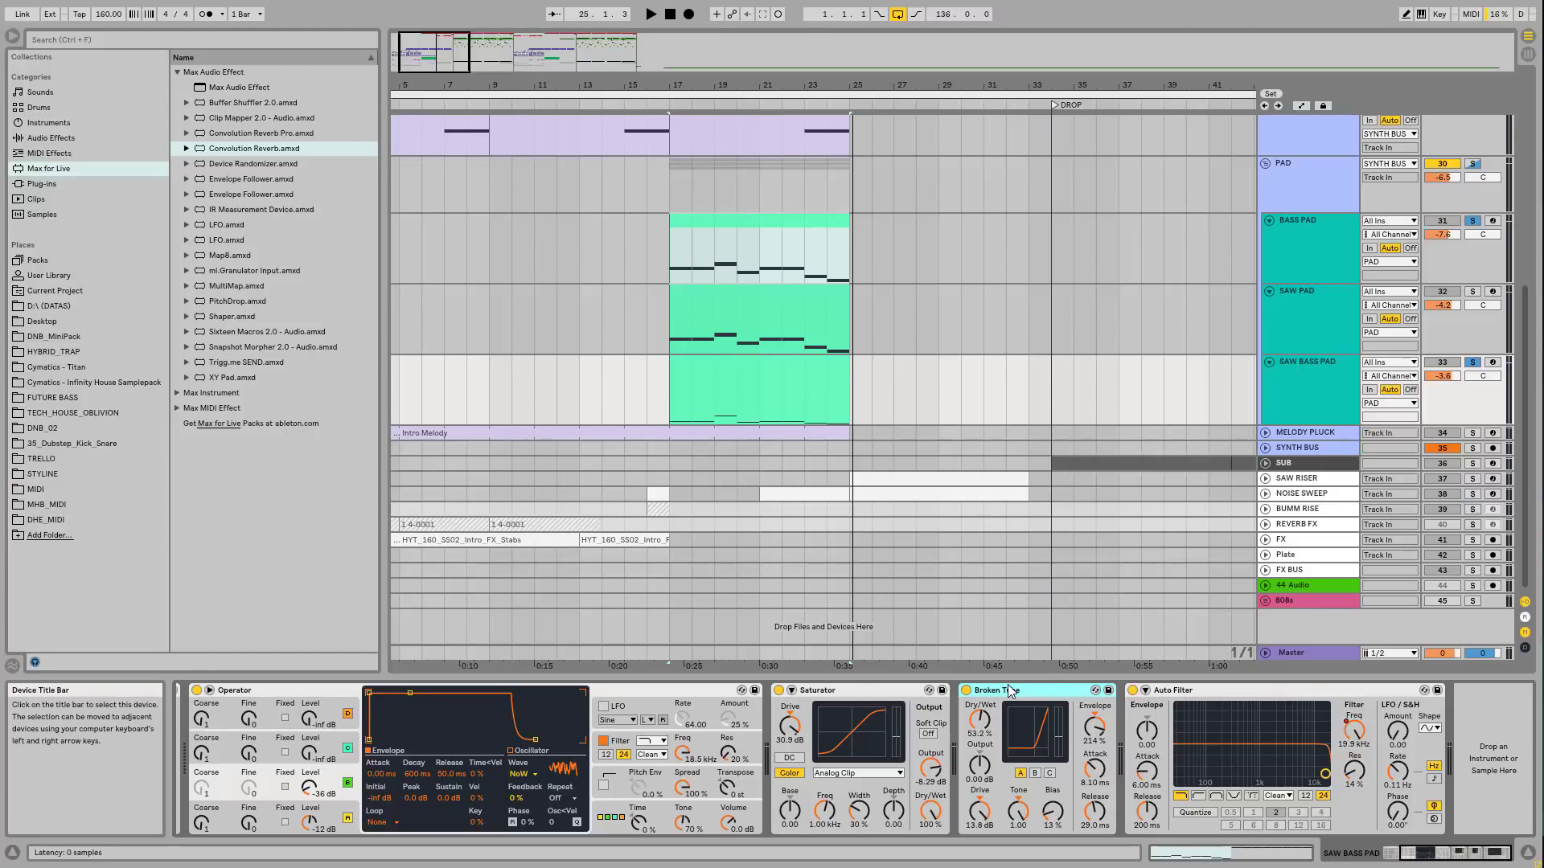
# Step: Audition the soloed pads from bar 17 with Broken Tube bypassed and move the playback start to bar 23
pyautogui.click(667, 385)
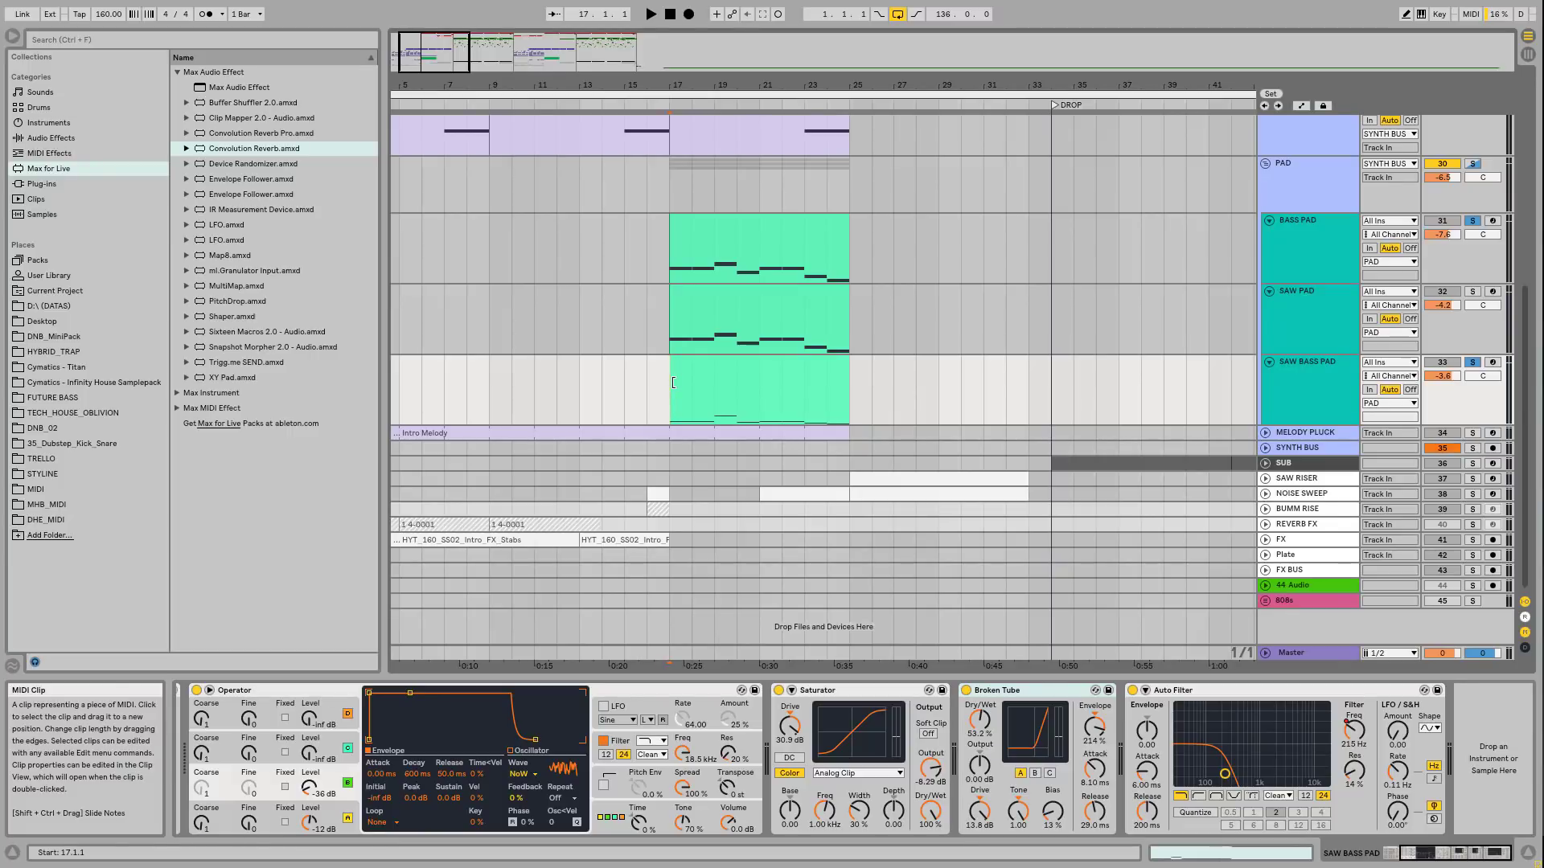
pyautogui.press('space')
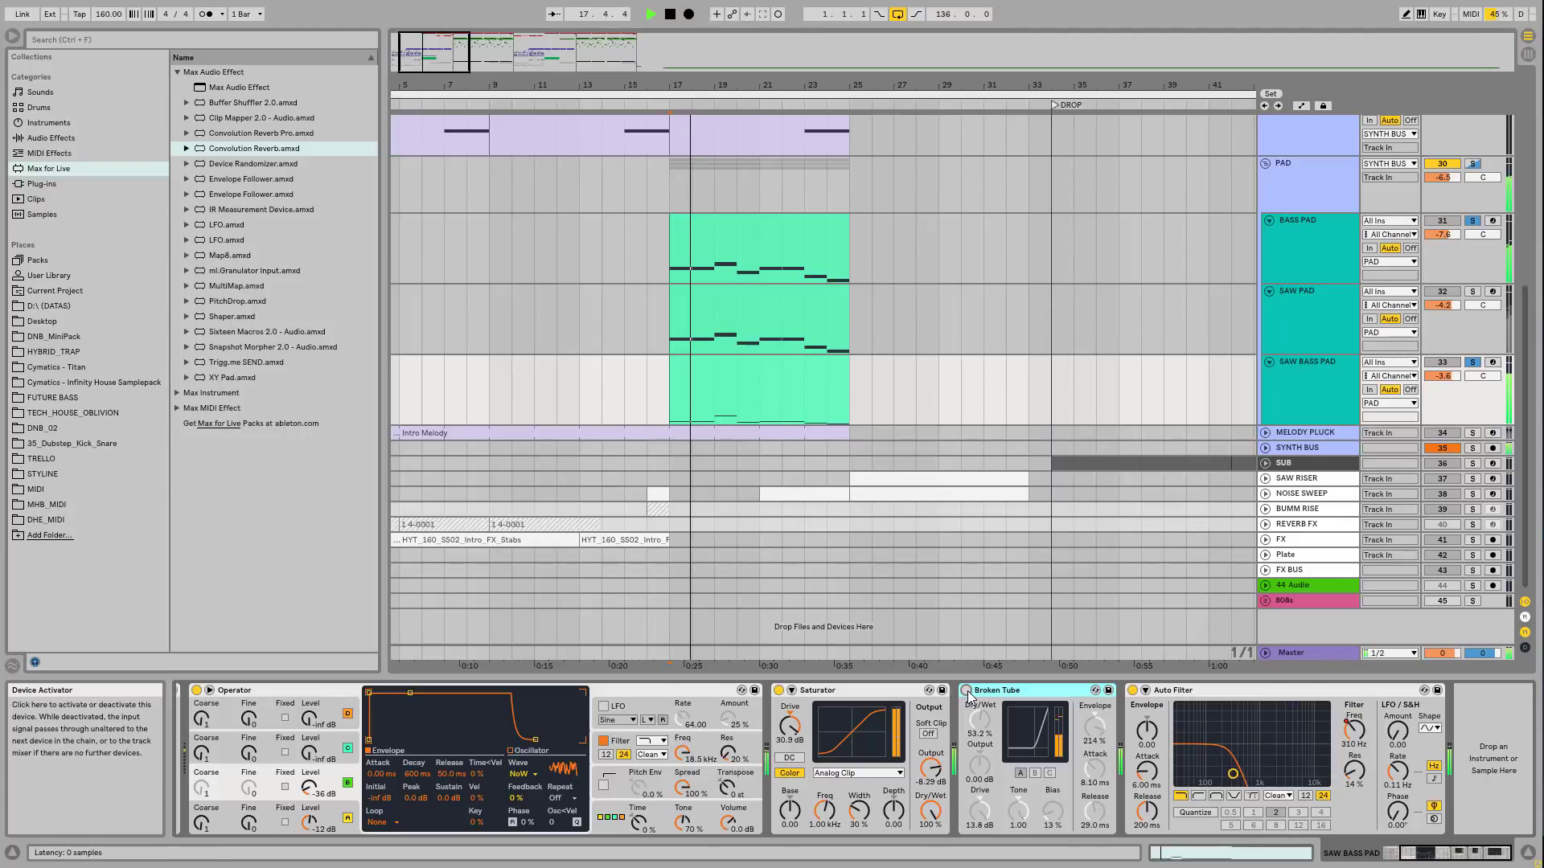
pyautogui.click(806, 387)
pyautogui.press('space')
pyautogui.press('space')
pyautogui.click(804, 410)
pyautogui.press('space')
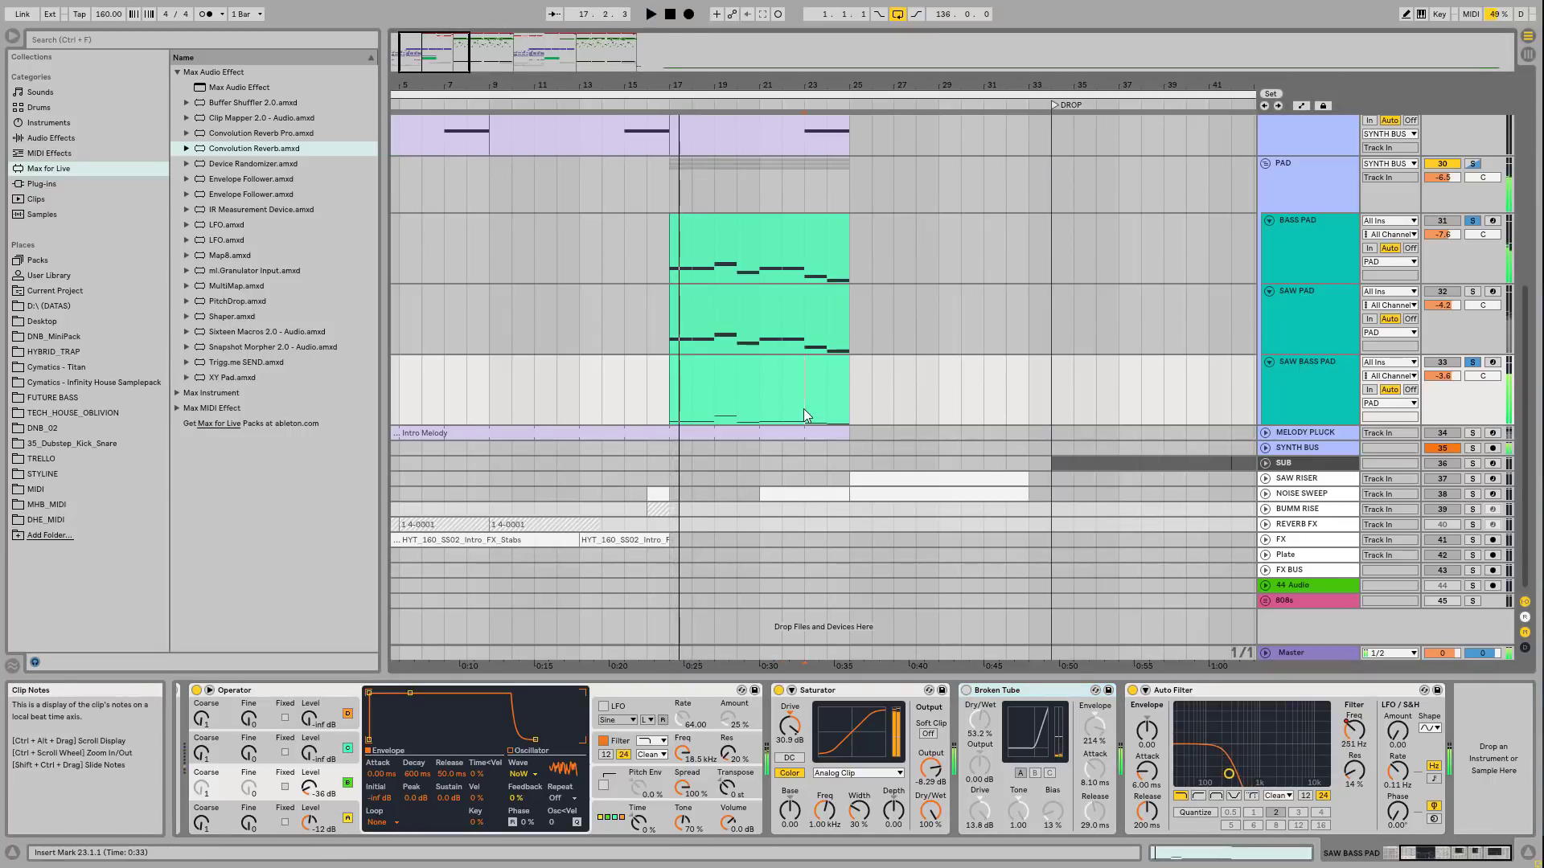
# Step: Compare the soloed pads from bar 23 with SAW BASS PAD's Broken Tube switched off and on
pyautogui.press('space')
pyautogui.click(966, 691)
pyautogui.click(967, 692)
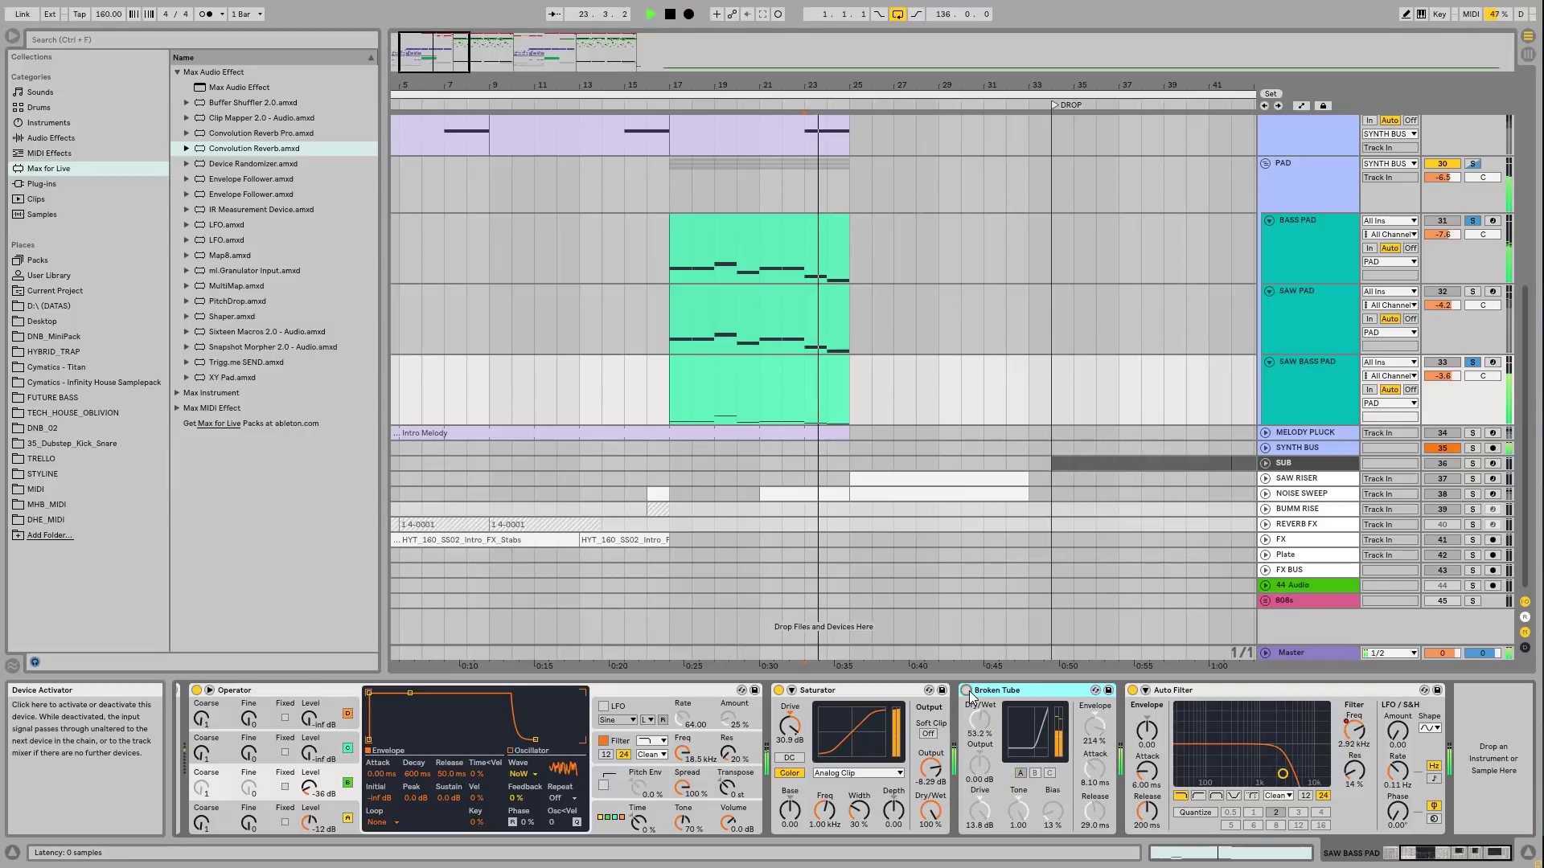
pyautogui.click(966, 691)
pyautogui.press('space')
# Step: Switch off SAW BASS PAD's Auto Filter and replay from bar 23, toggling Broken Tube to hear its unfiltered distortion
pyautogui.click(1132, 691)
pyautogui.press('space')
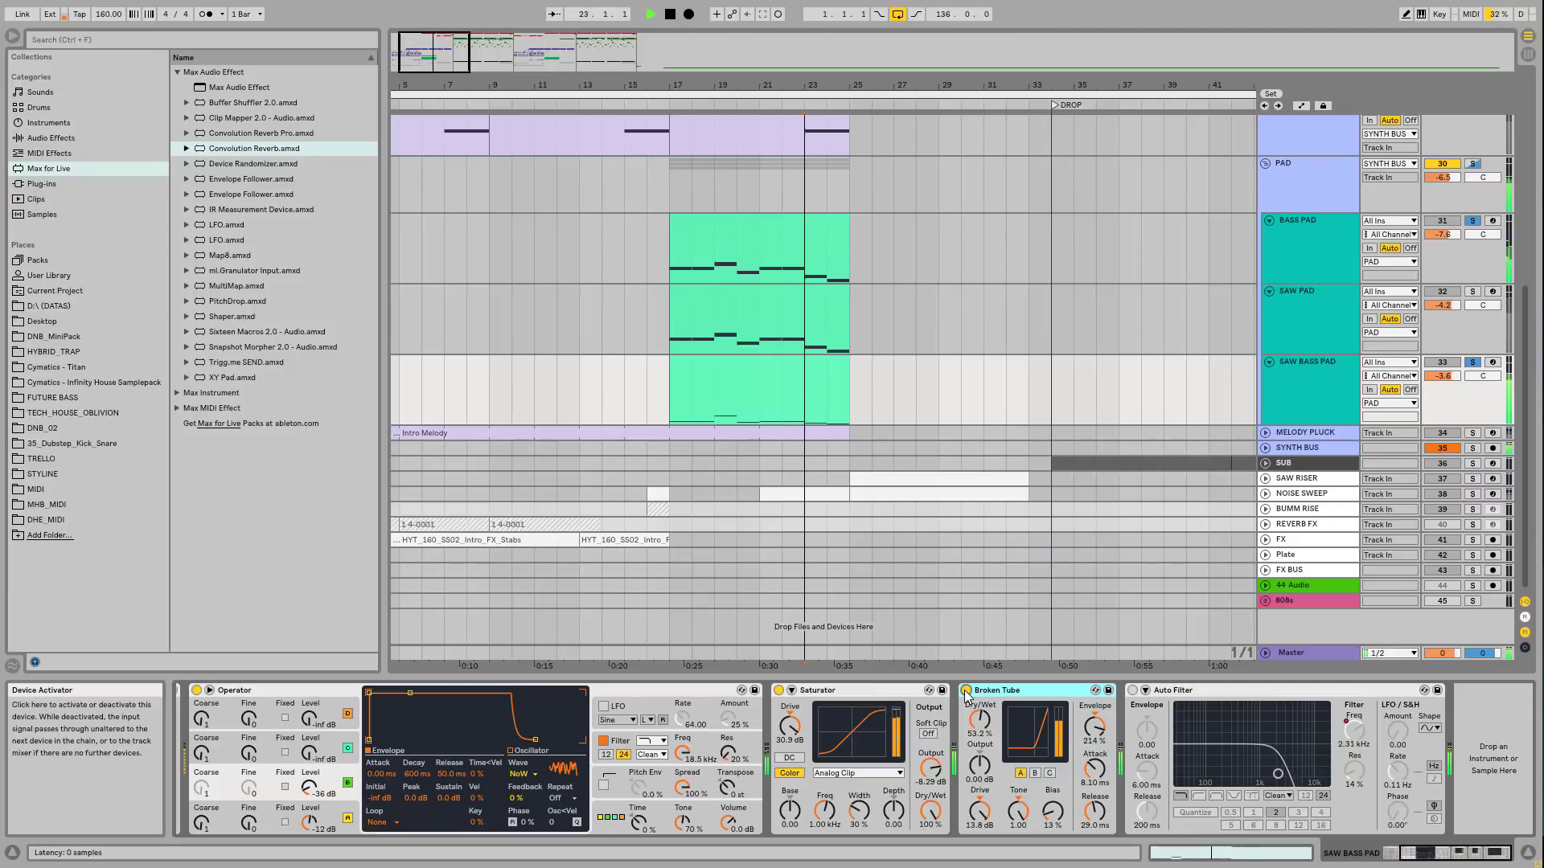
pyautogui.press('space')
pyautogui.click(966, 691)
pyautogui.press('space')
pyautogui.press('space')
pyautogui.click(966, 691)
pyautogui.press('space')
pyautogui.press('space')
# Step: Try Broken Tube's Dry/Wet at 100%, compare with the device off, set Dry/Wet to 49.2% and switch the device back on
pyautogui.moveTo(979, 719); pyautogui.dragTo(979, 675)
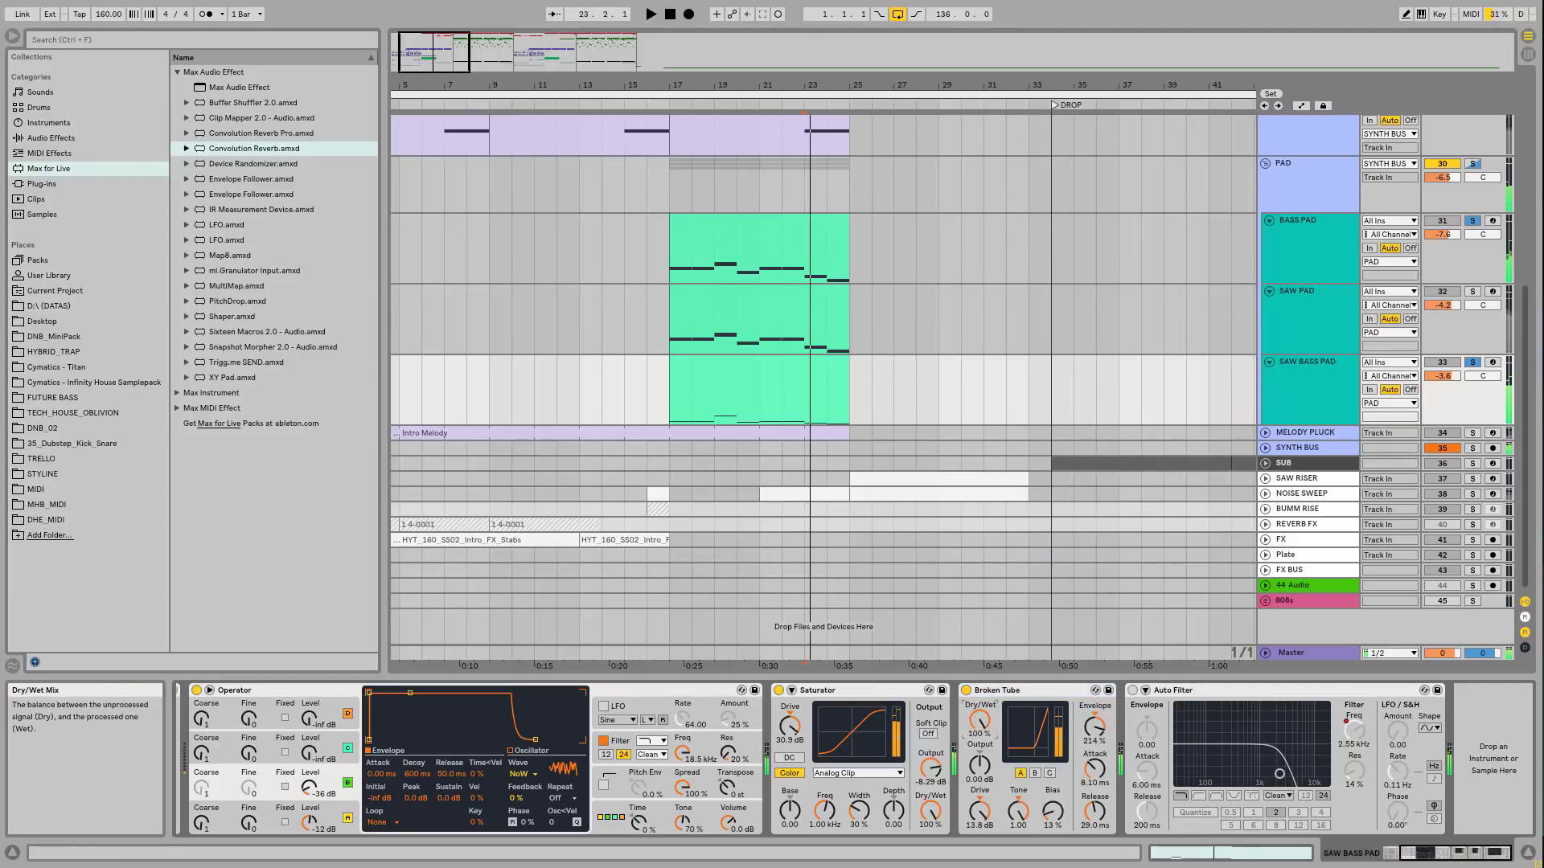
pyautogui.click(967, 691)
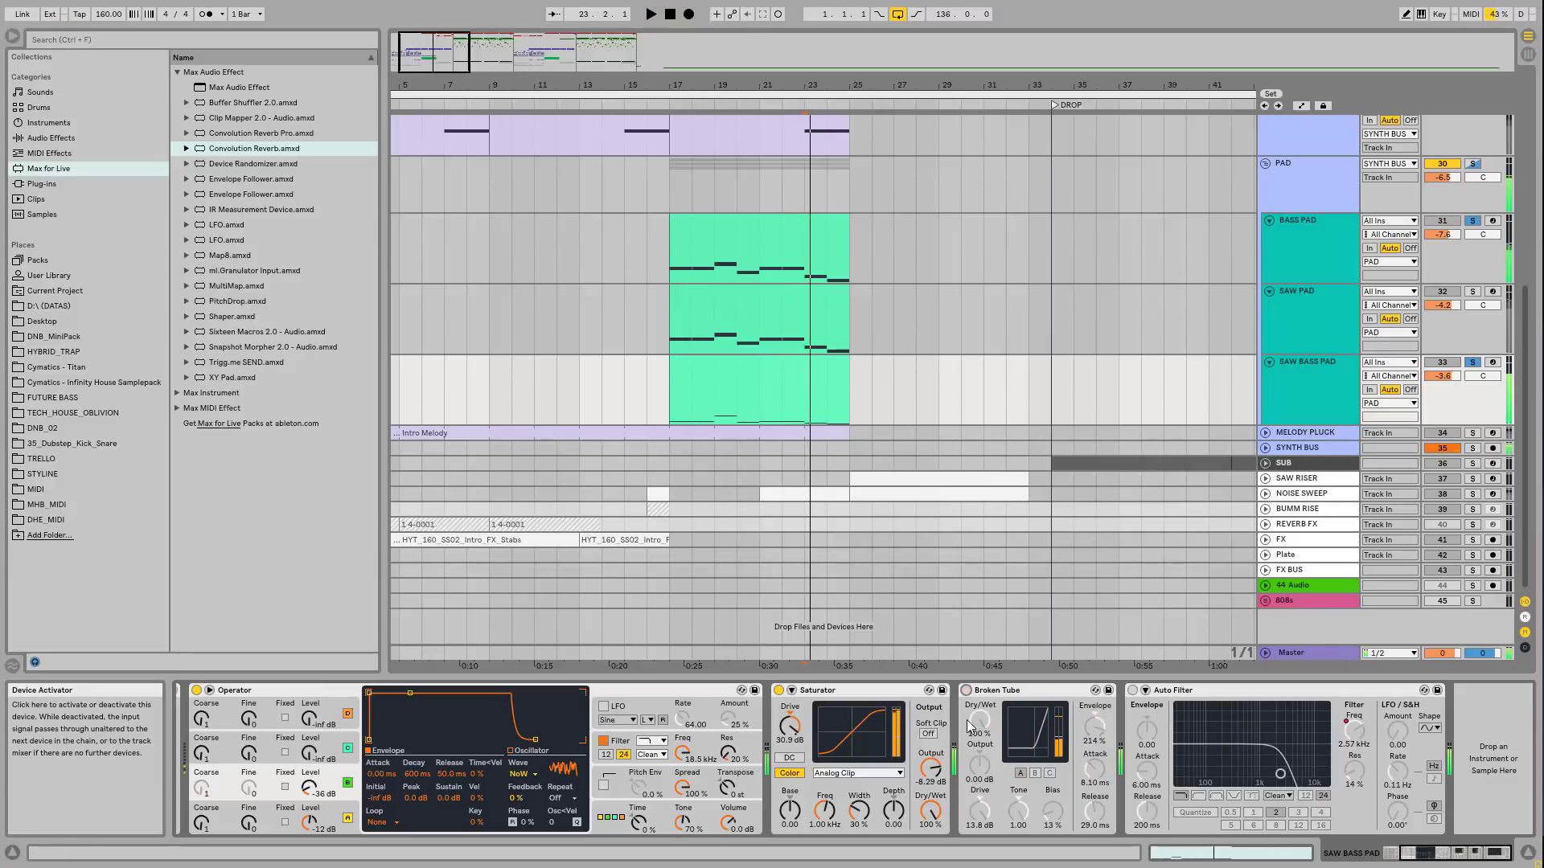
pyautogui.moveTo(968, 726); pyautogui.dragTo(969, 751)
pyautogui.click(966, 691)
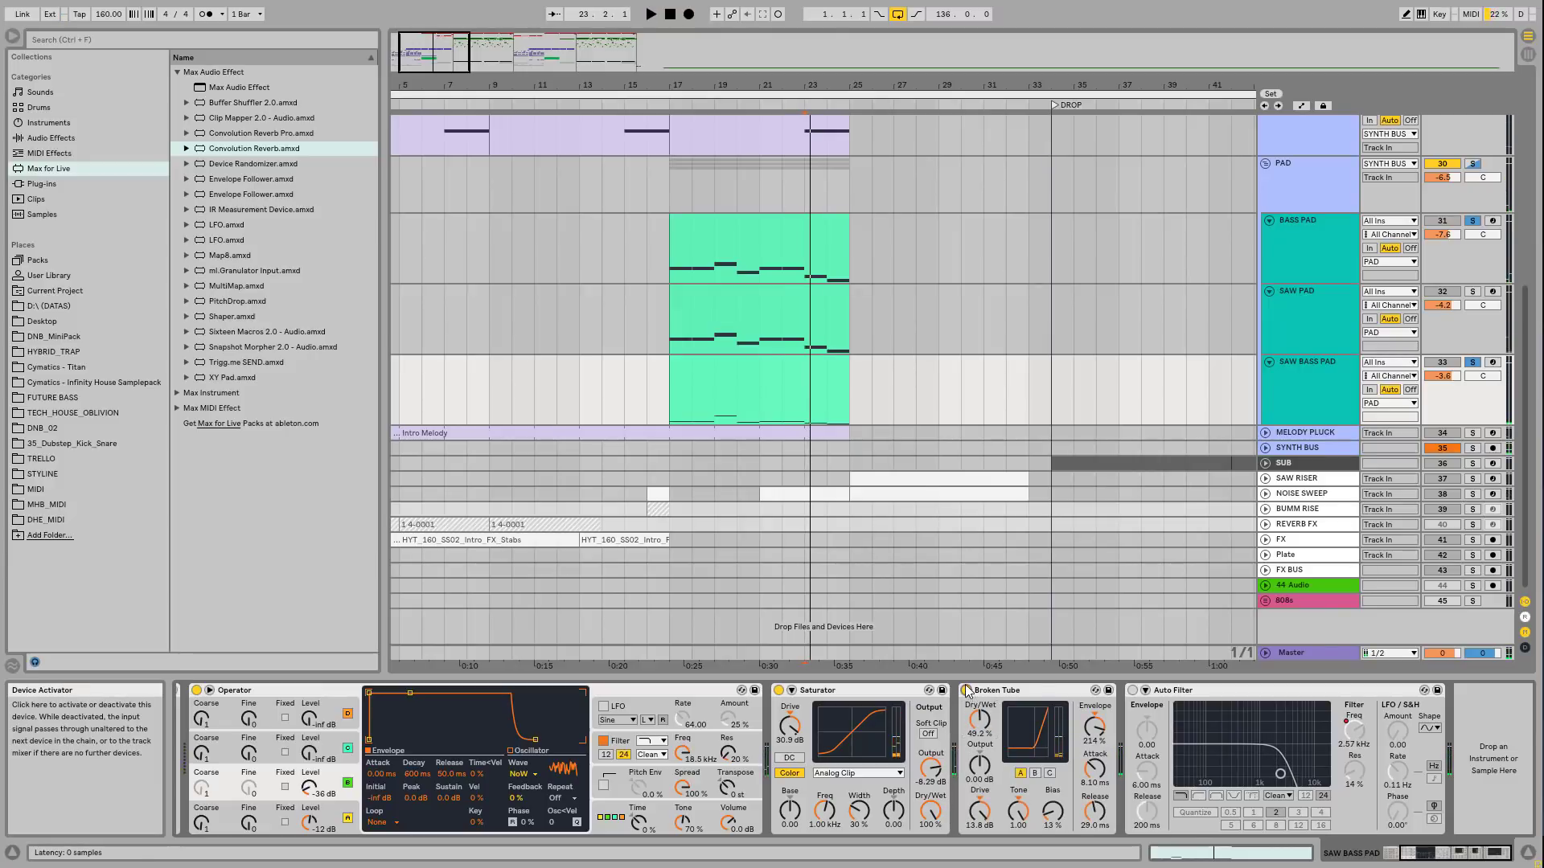
# Step: Unsolo the PAD group and collapse it in the arrangement
pyautogui.moveTo(844, 86); pyautogui.dragTo(922, 84)
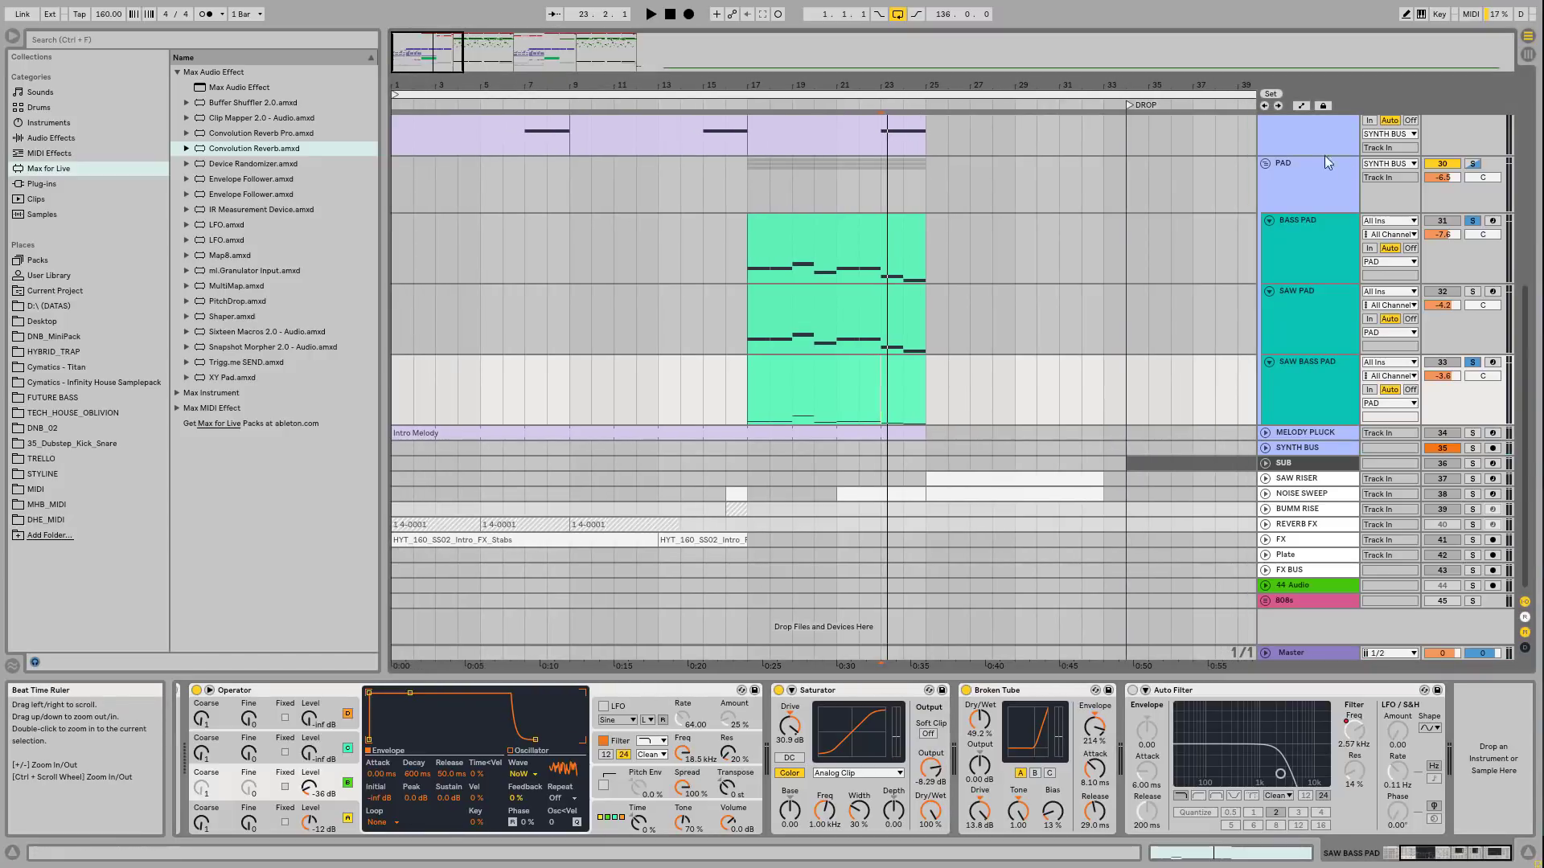
pyautogui.click(1472, 163)
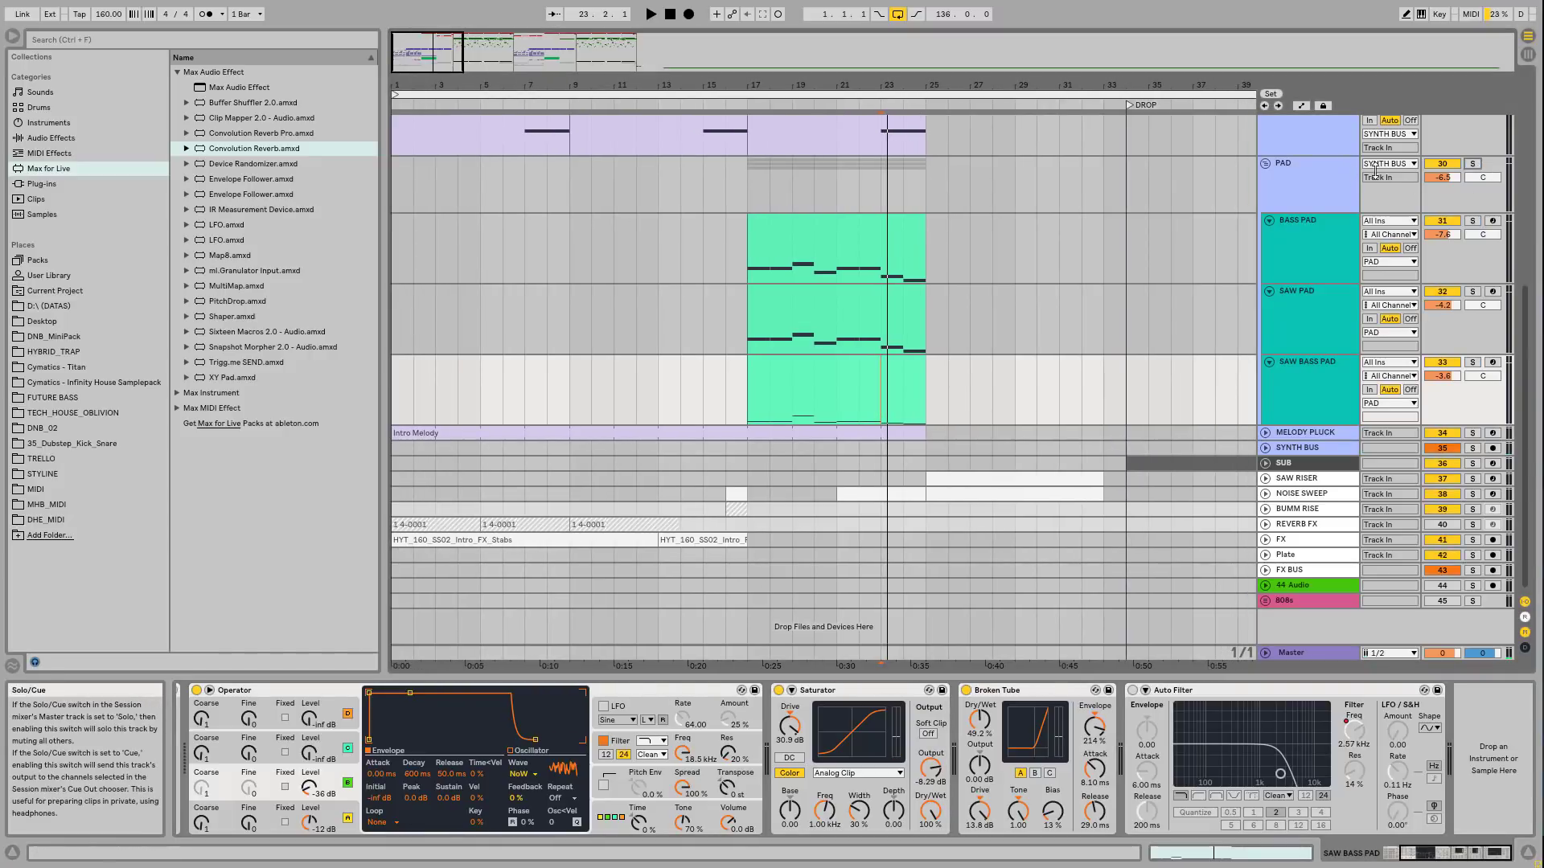
pyautogui.click(1274, 171)
pyautogui.click(1266, 163)
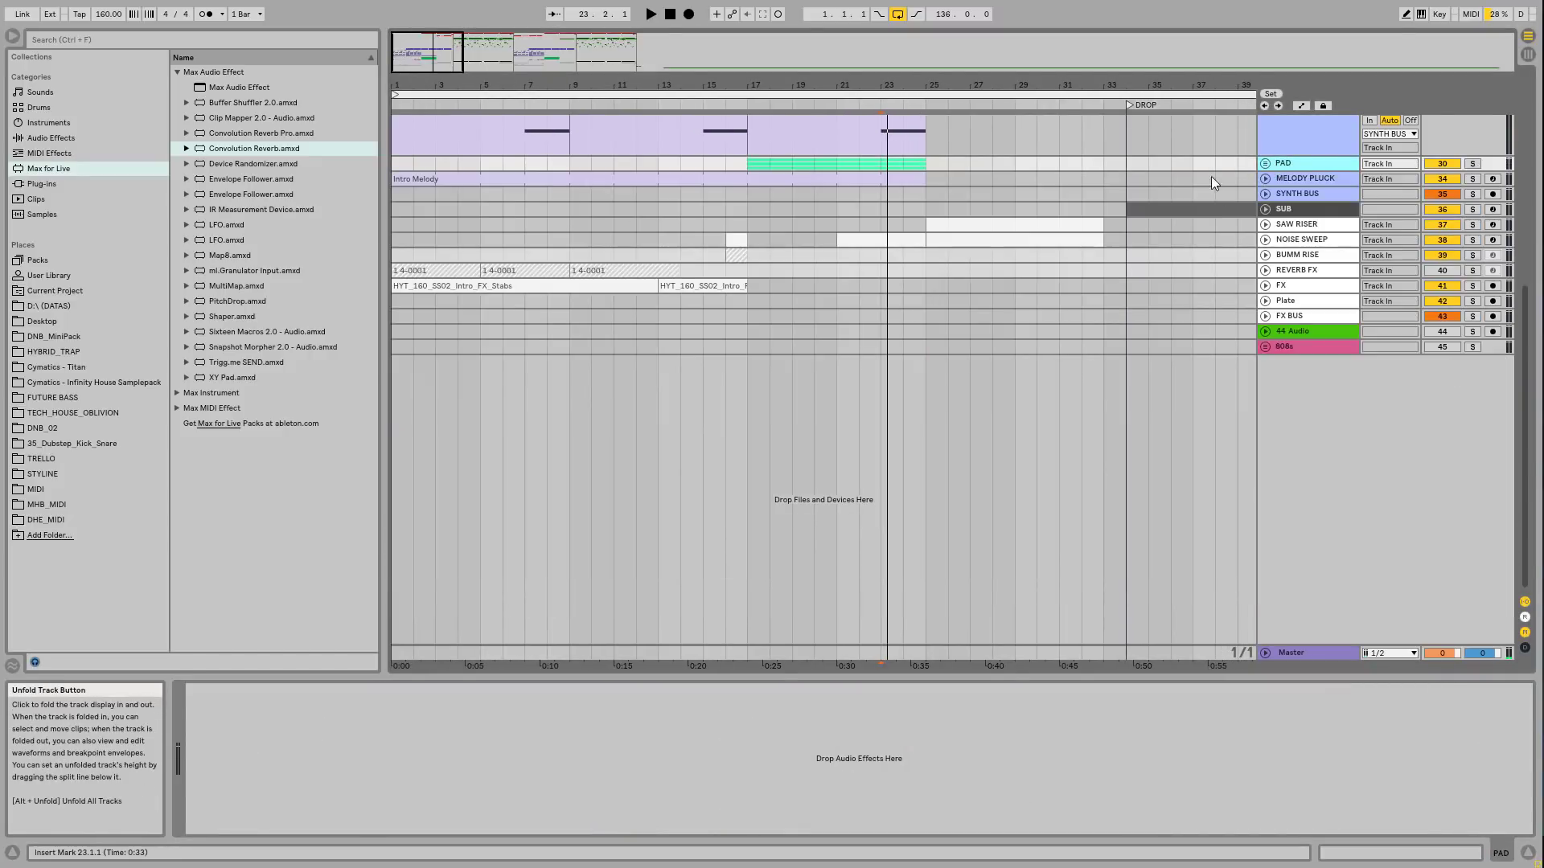
pyautogui.moveTo(803, 85); pyautogui.dragTo(802, 82)
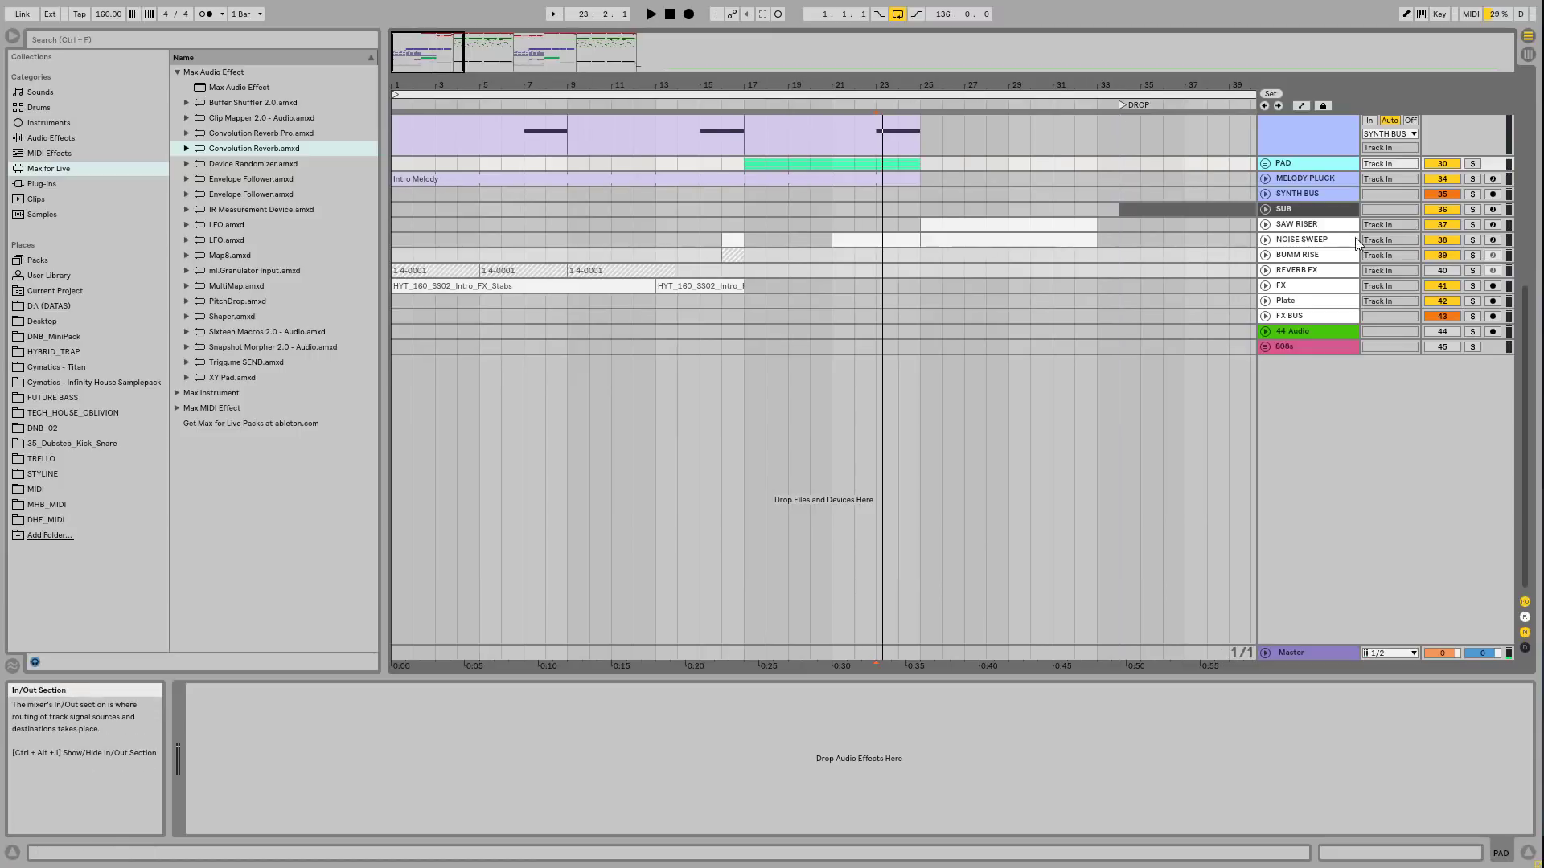
# Step: View the NOISE SWEEP devices, unfold the BUMM RISE track, and audition its bar 16 clip soloed
pyautogui.click(1296, 240)
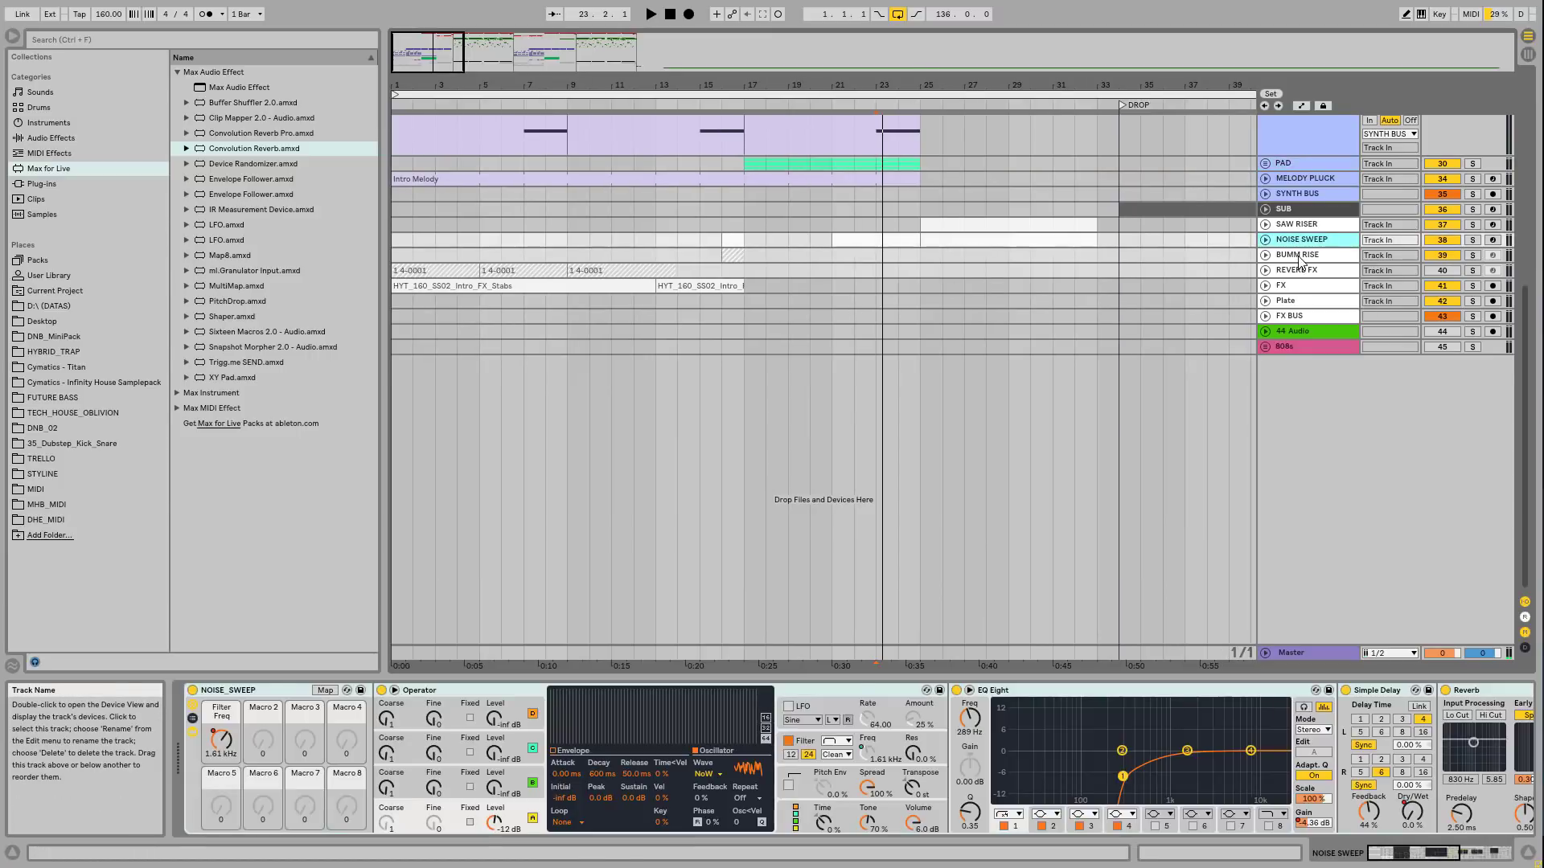
pyautogui.click(1300, 254)
pyautogui.click(1266, 255)
pyautogui.click(728, 277)
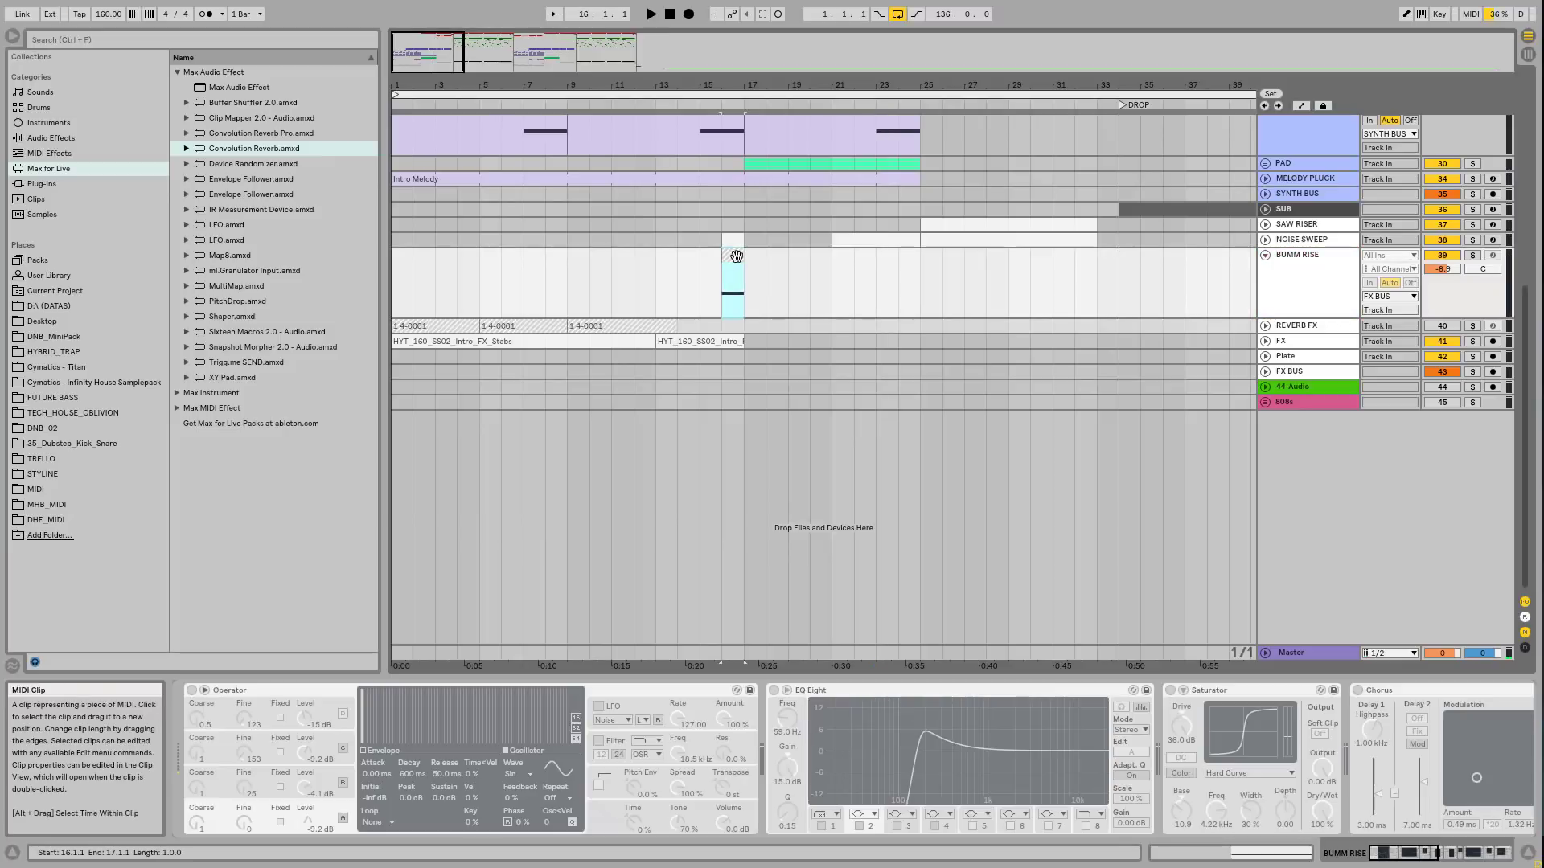
pyautogui.click(1470, 256)
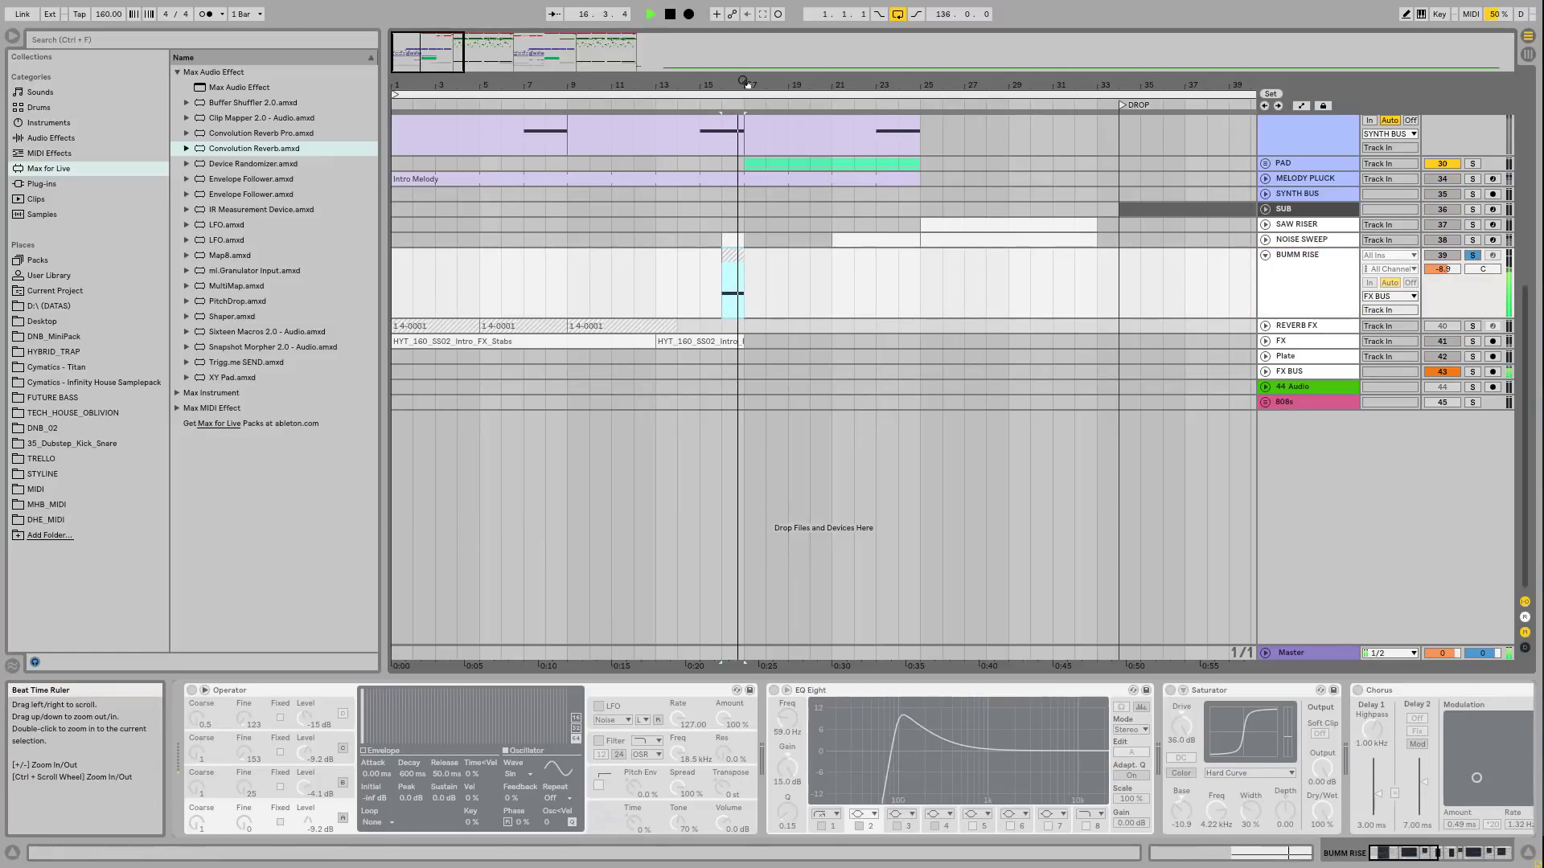
# Step: Audition NOISE SWEEP soloed with BUMM RISE, clear the solos and play the full mix from bar 13
pyautogui.click(1310, 240)
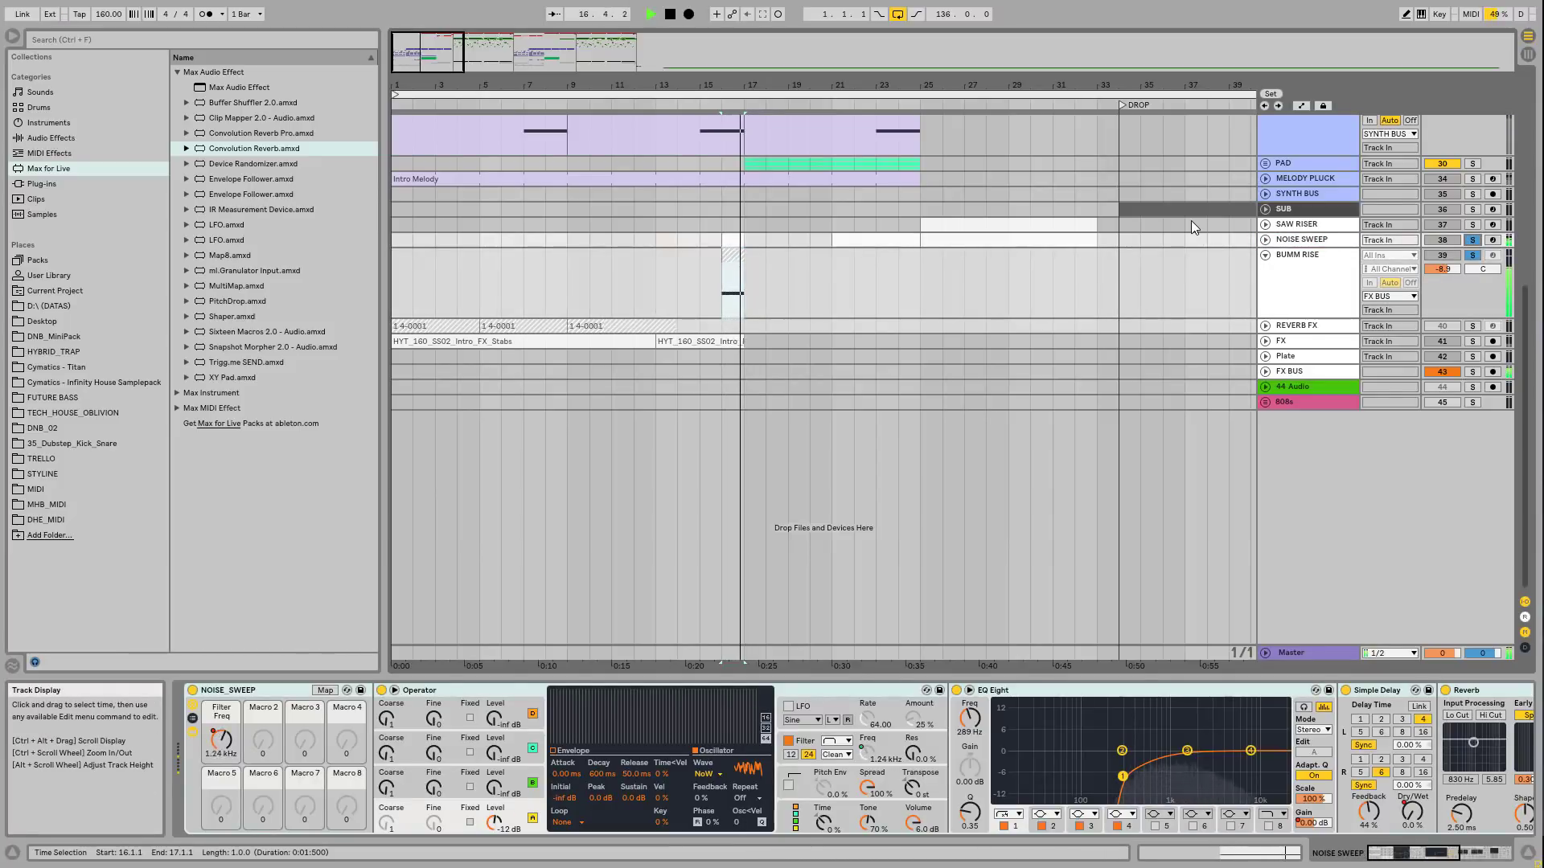
pyautogui.click(648, 289)
pyautogui.press('space')
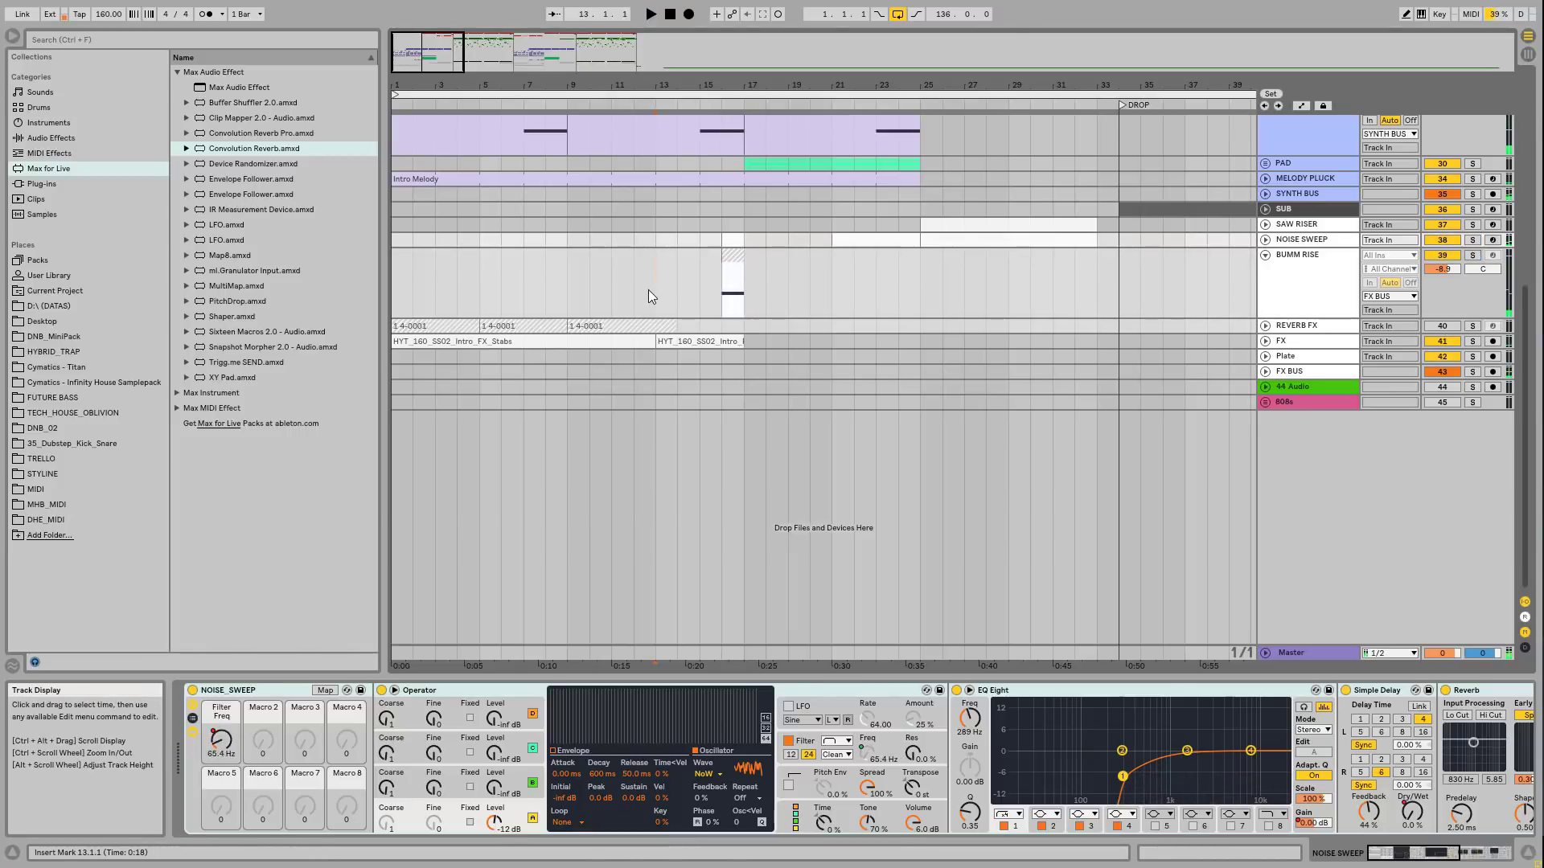
pyautogui.click(648, 289)
pyautogui.press('space')
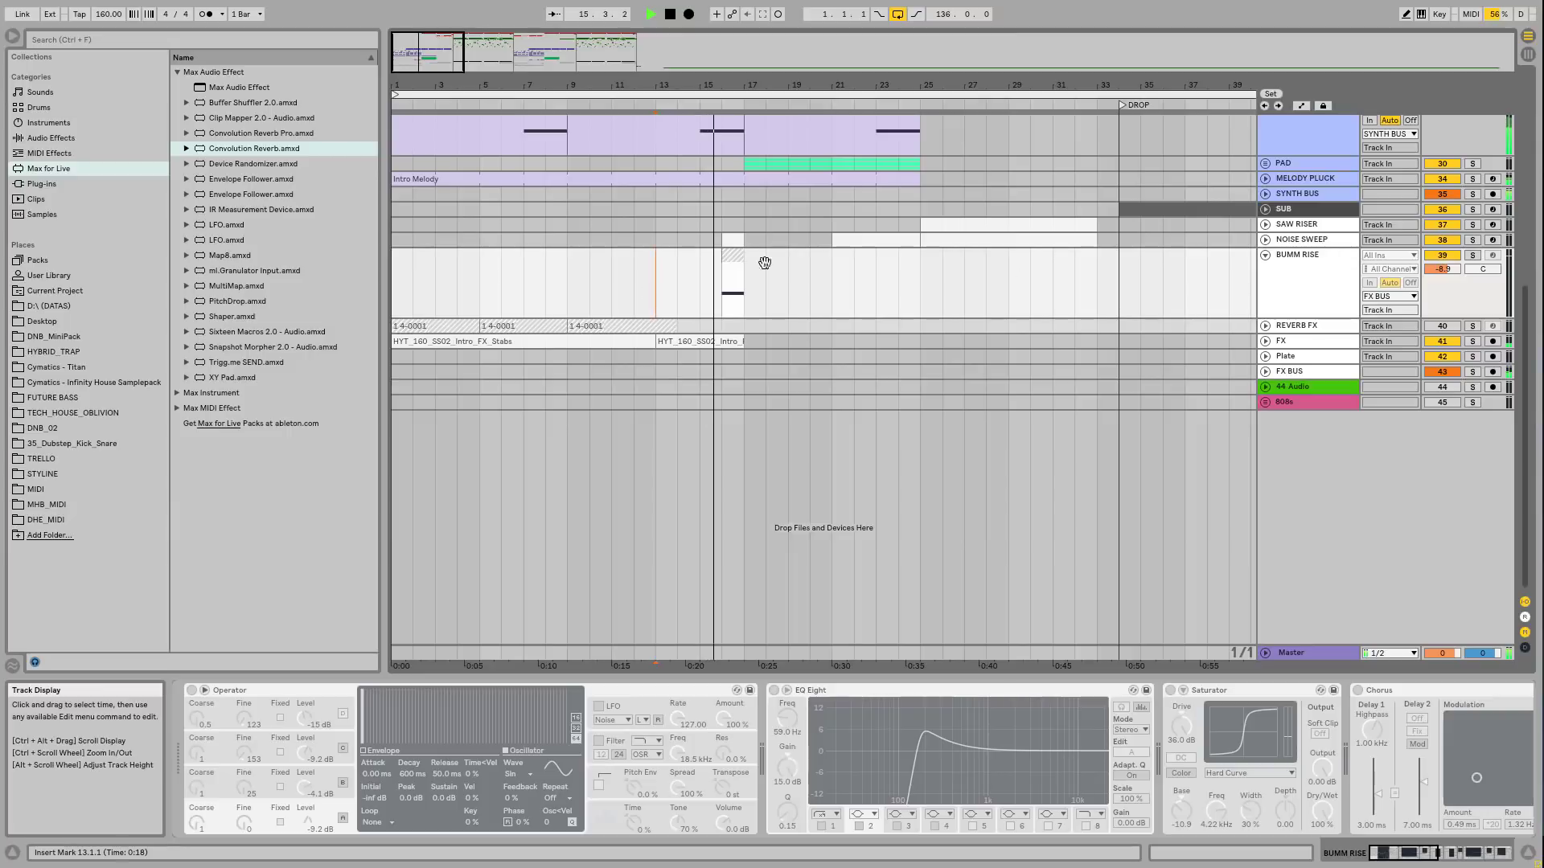
# Step: Look through the devices on the BUMM RISE, BASS PAD, CONGA and PAD tracks
pyautogui.click(1291, 254)
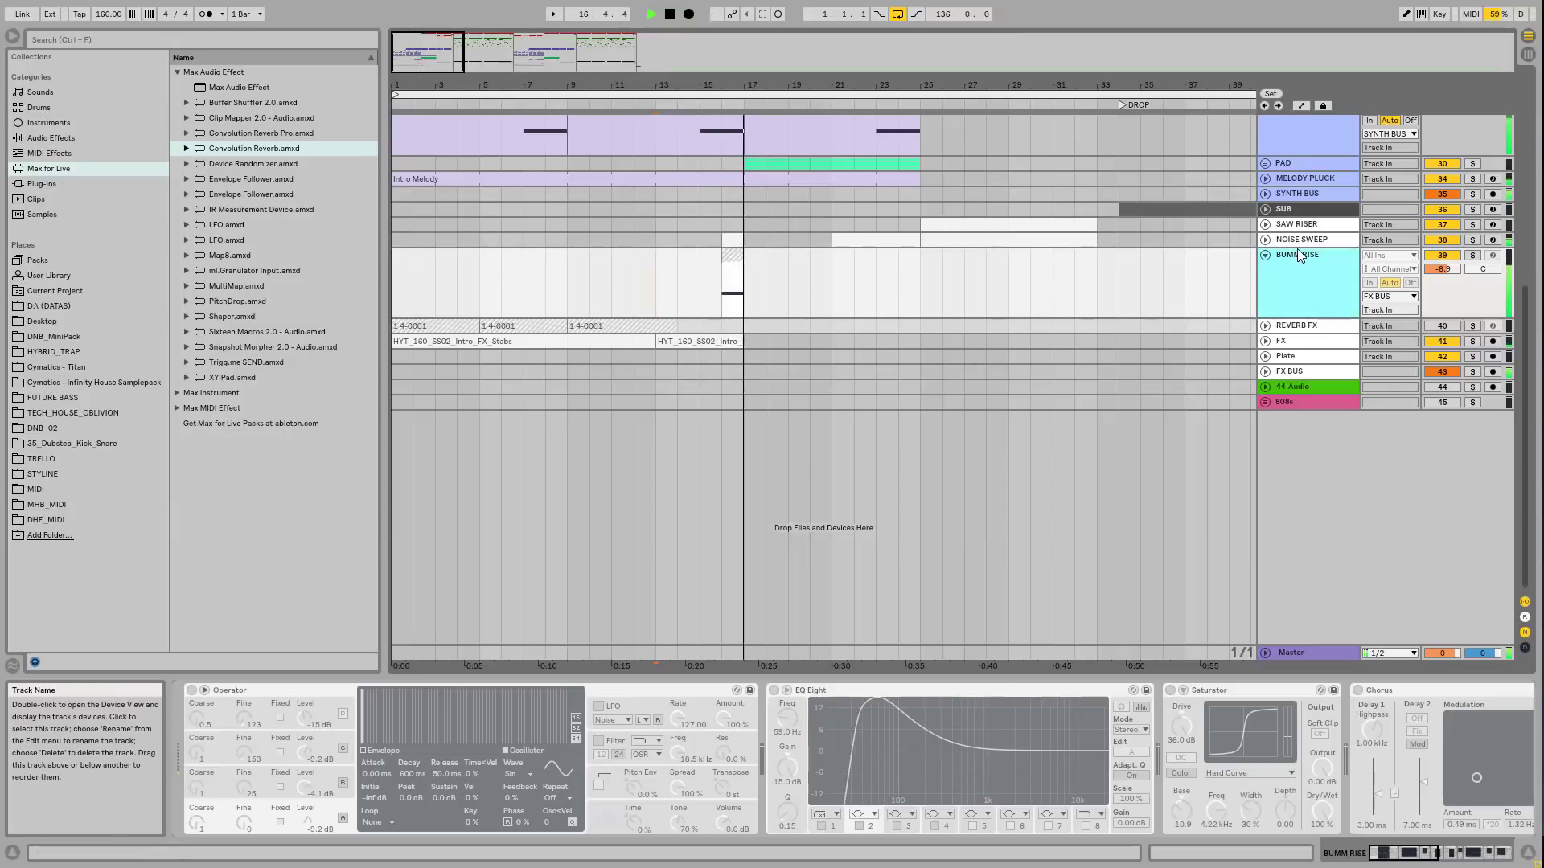
pyautogui.scroll(2, 1248, 306)
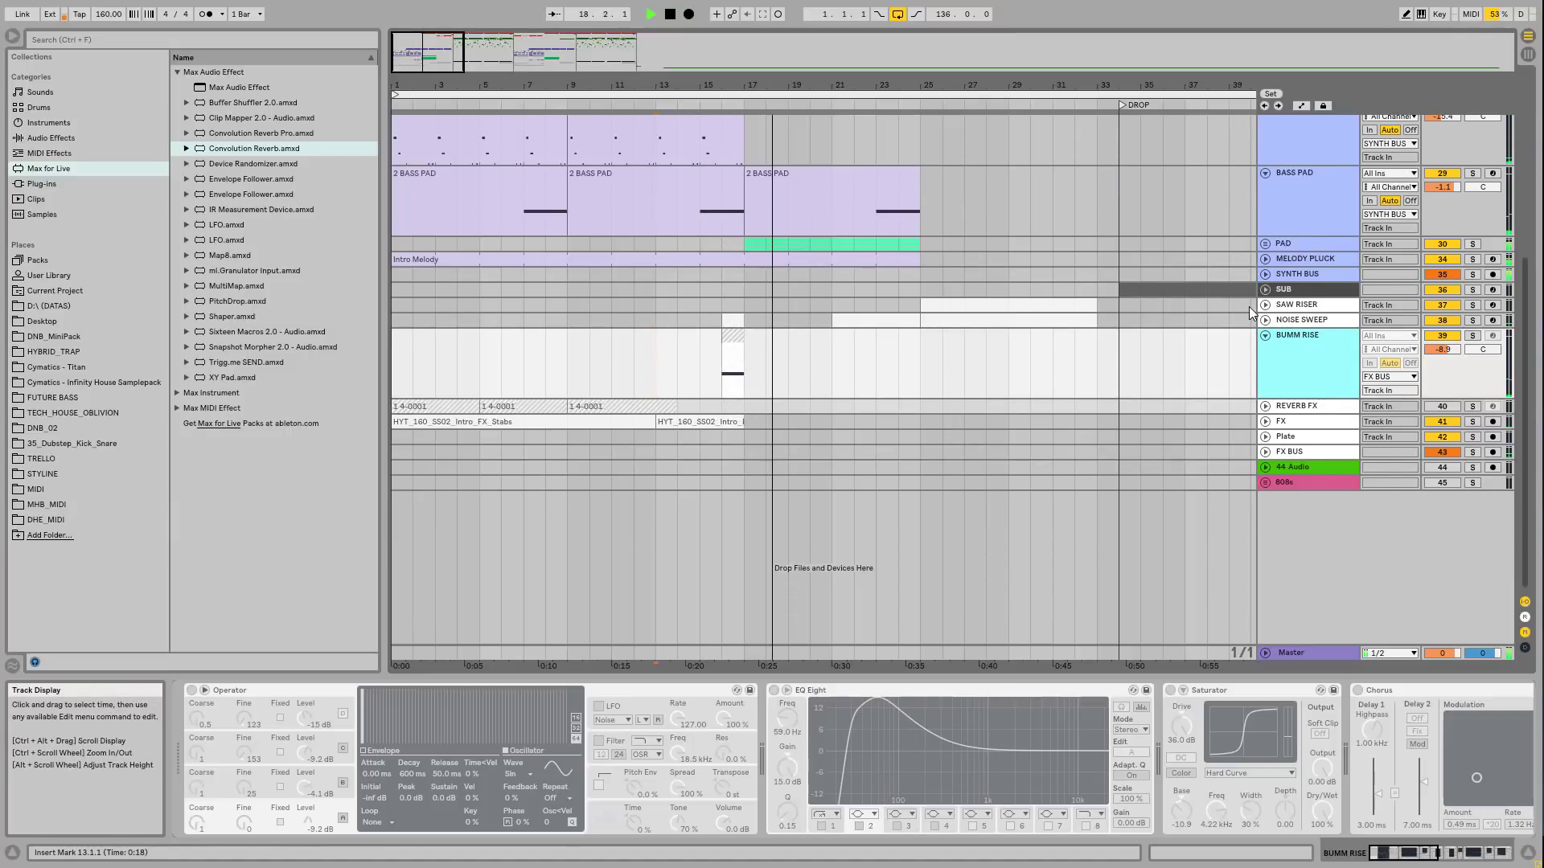
pyautogui.scroll(2, 1247, 306)
pyautogui.click(1293, 254)
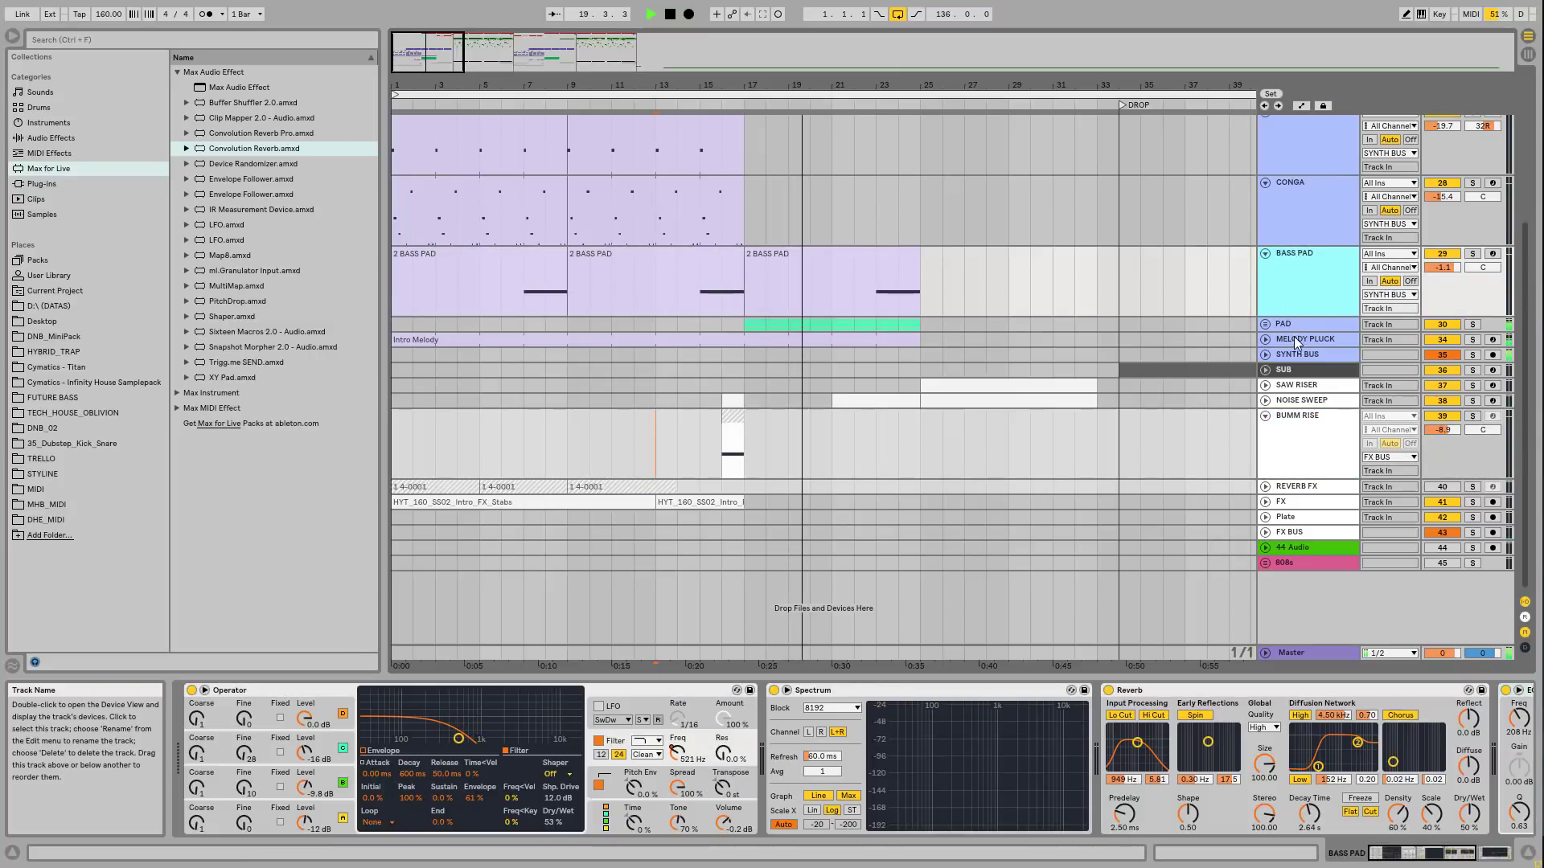
pyautogui.click(1300, 187)
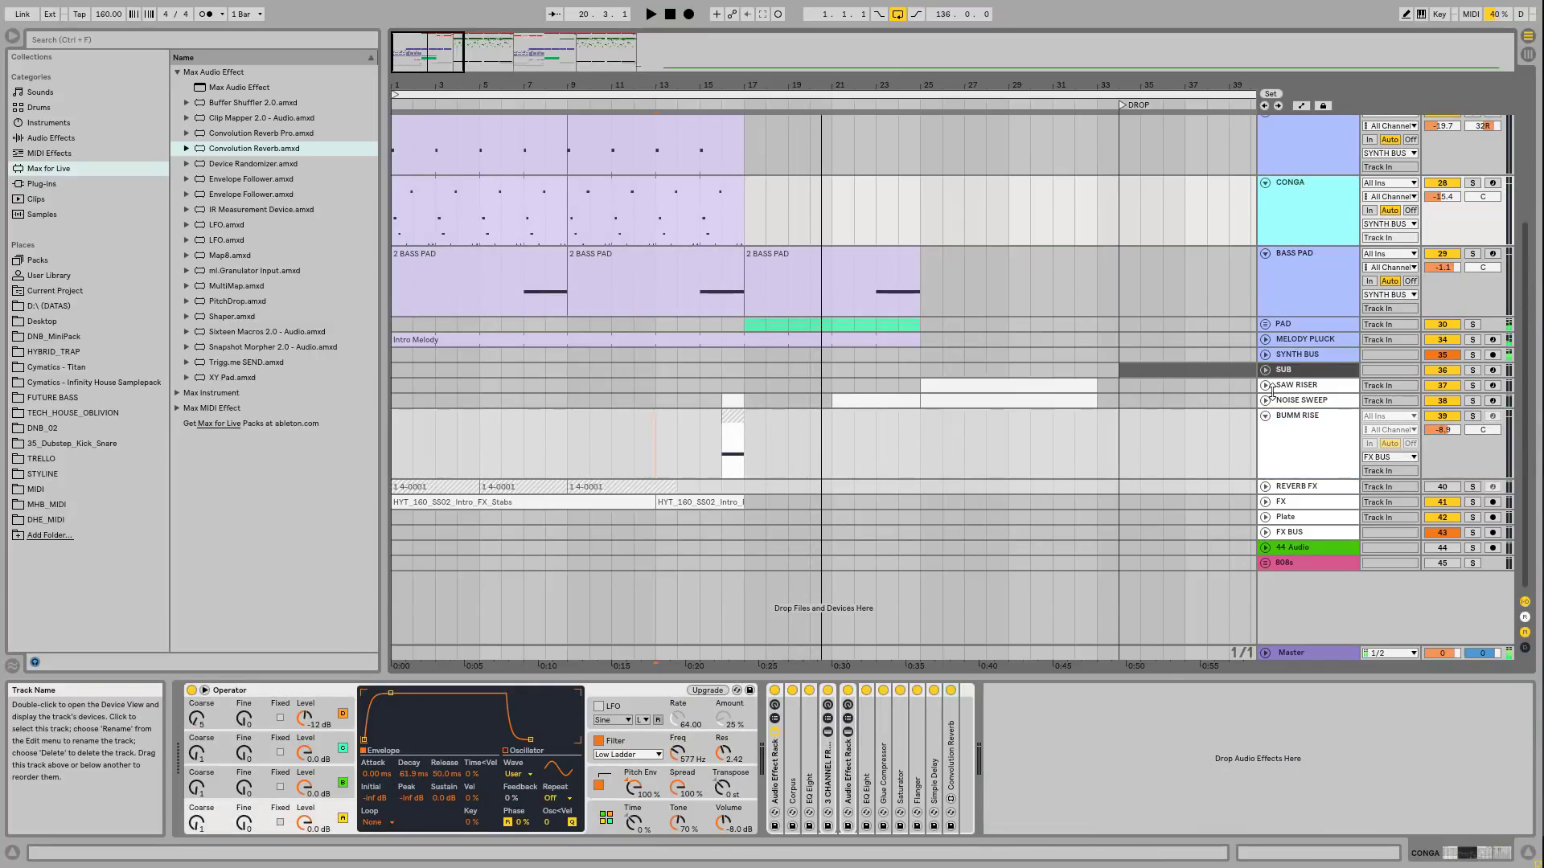
pyautogui.scroll(5, 1274, 373)
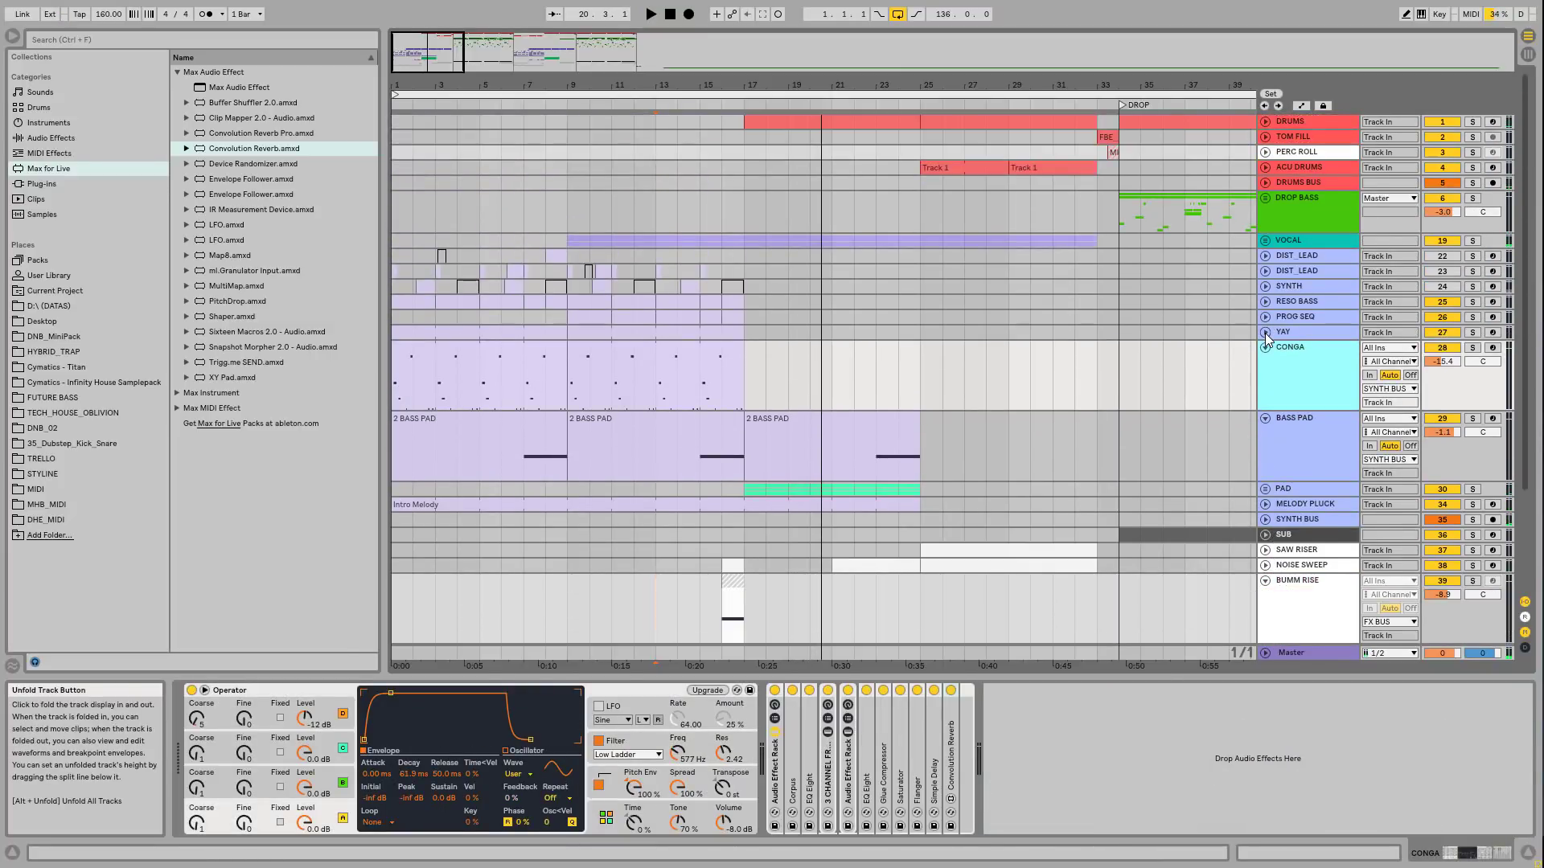
pyautogui.scroll(-5, 1266, 333)
pyautogui.click(1289, 361)
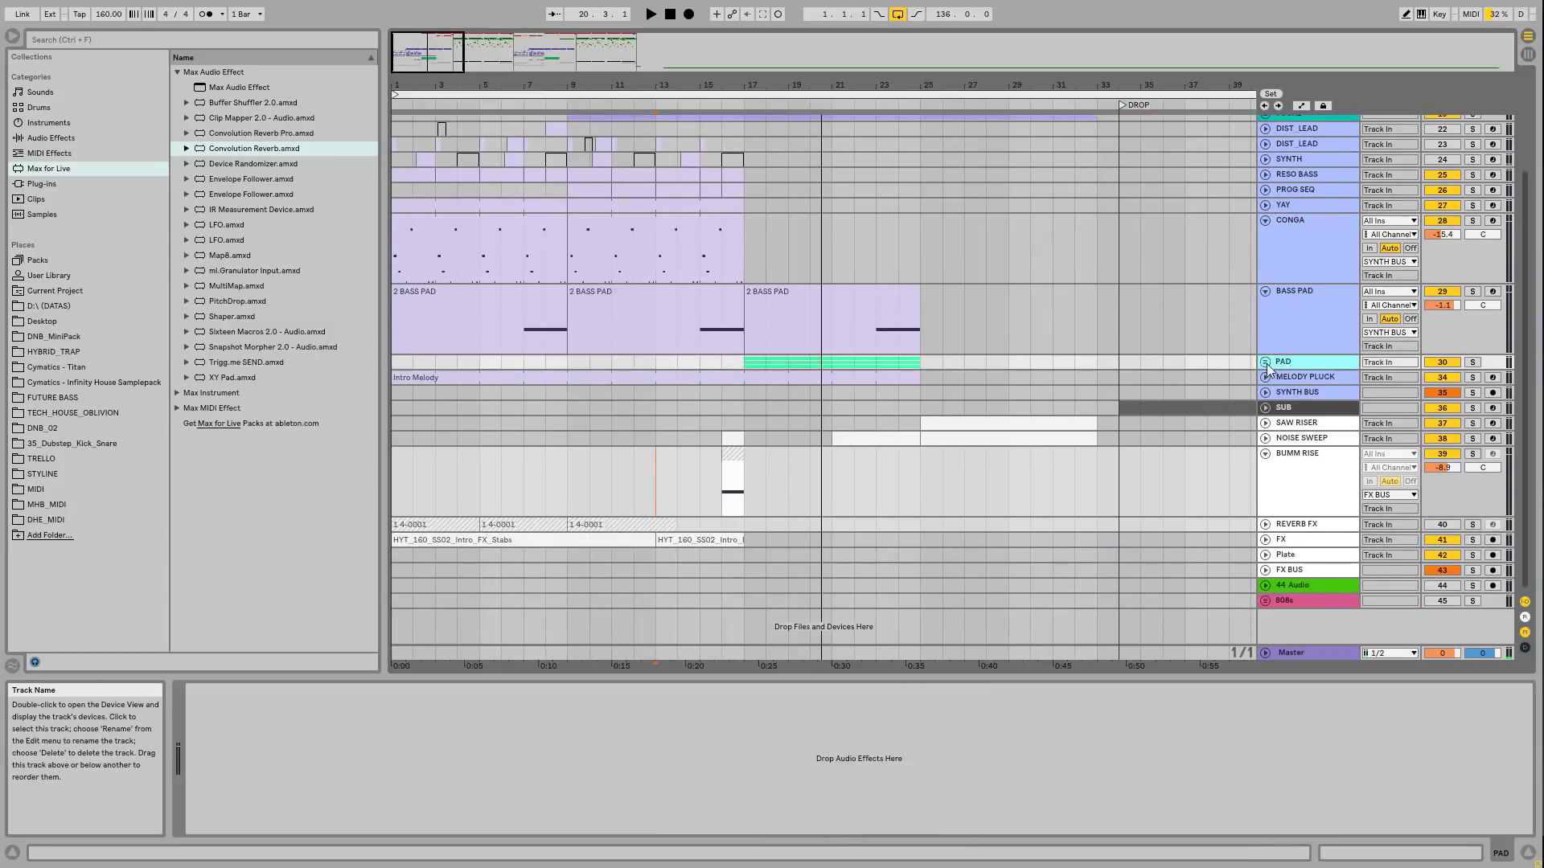
# Step: Expand the PAD group to view the SAW BASS PAD devices, then hide the device view and collapse the group
pyautogui.click(1264, 361)
pyautogui.scroll(-4, 1290, 410)
pyautogui.click(1310, 449)
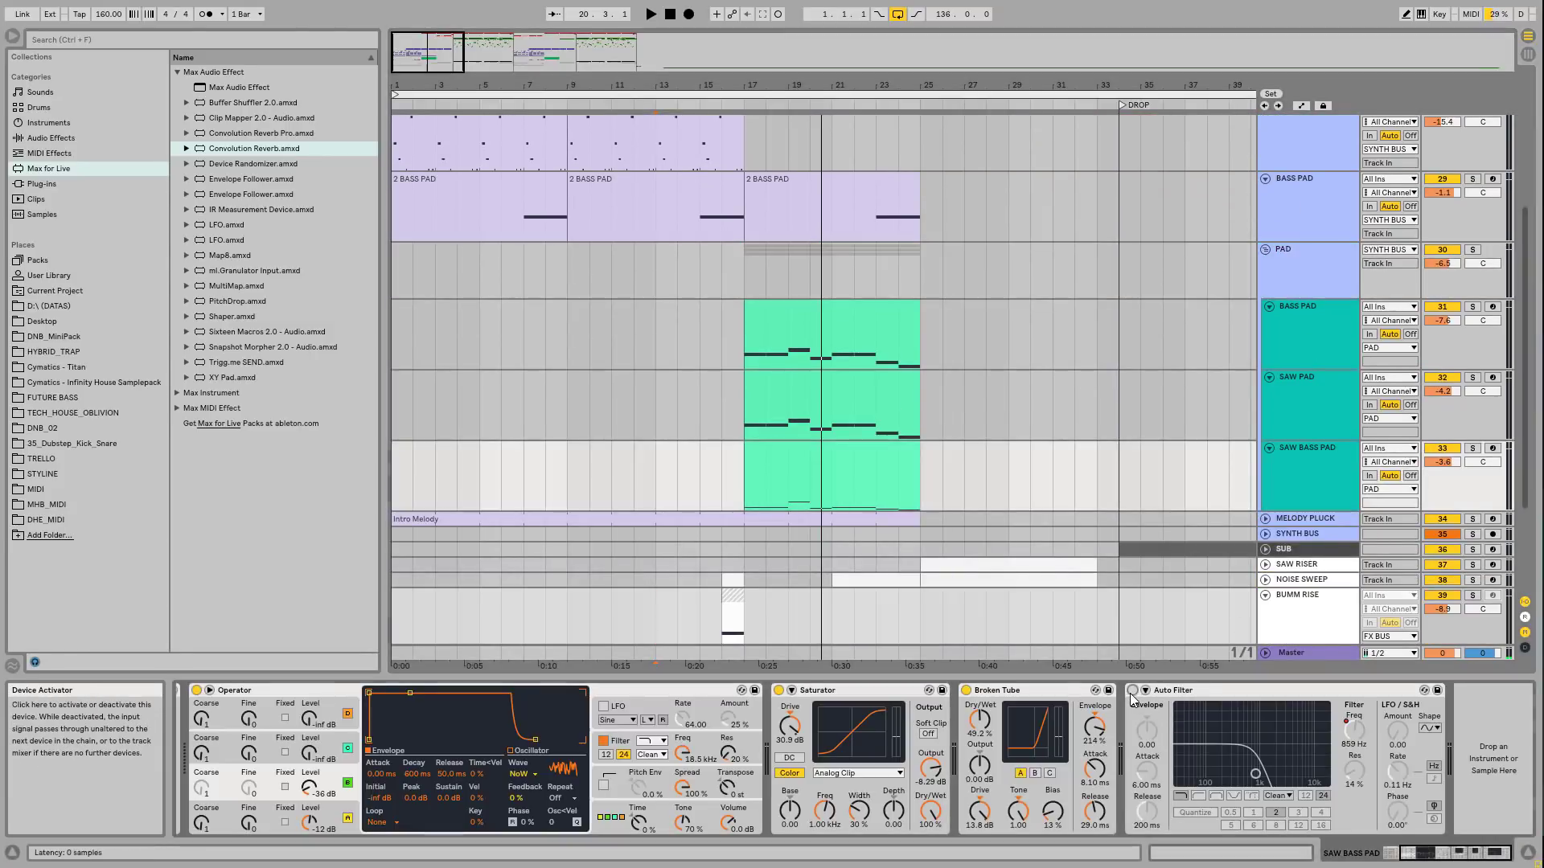
pyautogui.click(1528, 852)
pyautogui.scroll(3, 1228, 378)
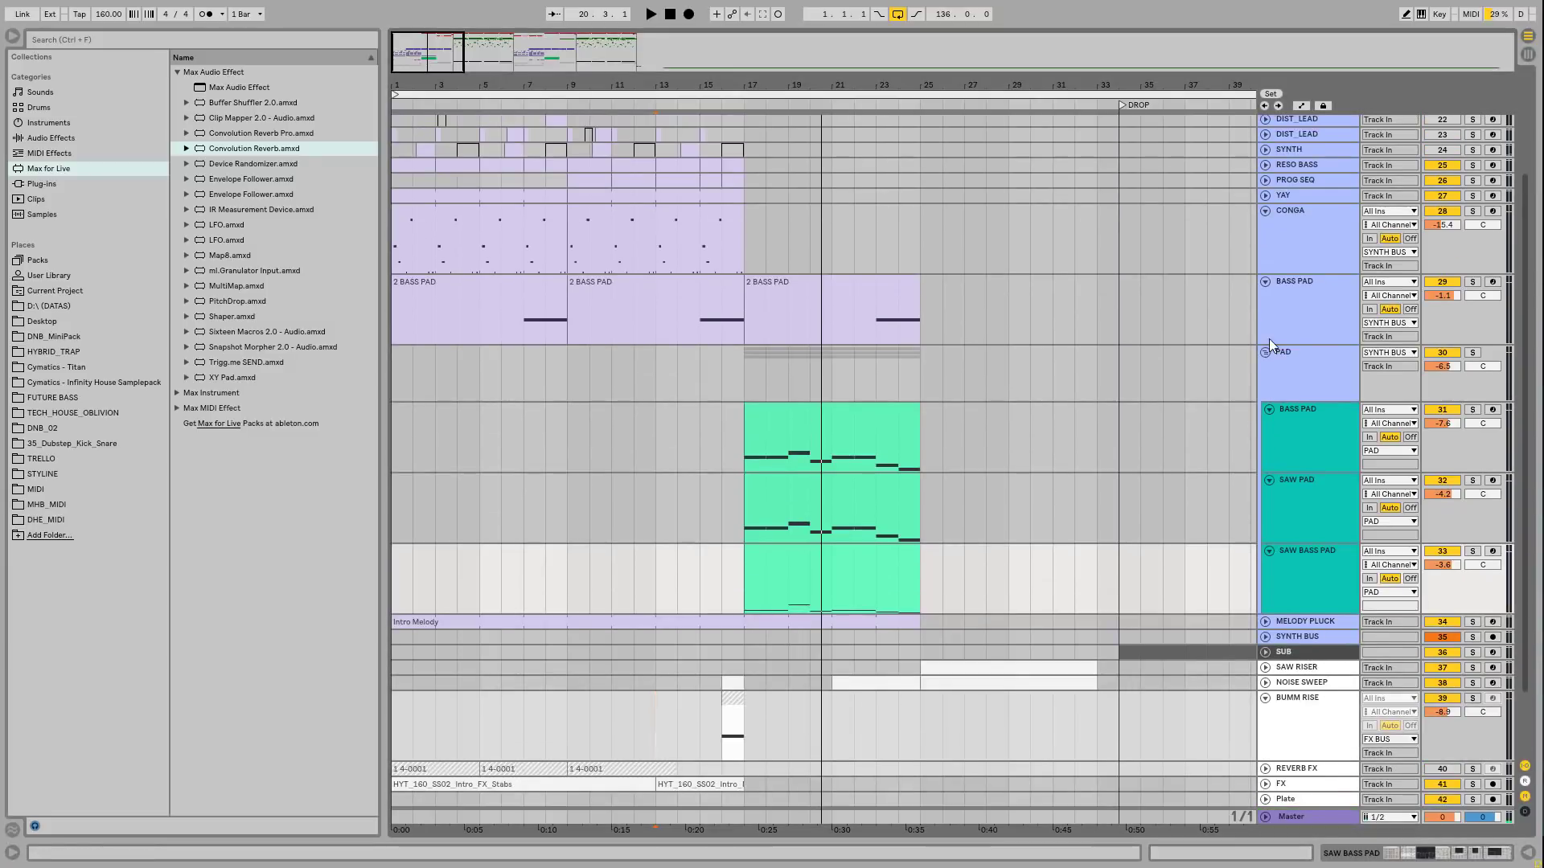
pyautogui.click(1265, 357)
pyautogui.click(1266, 350)
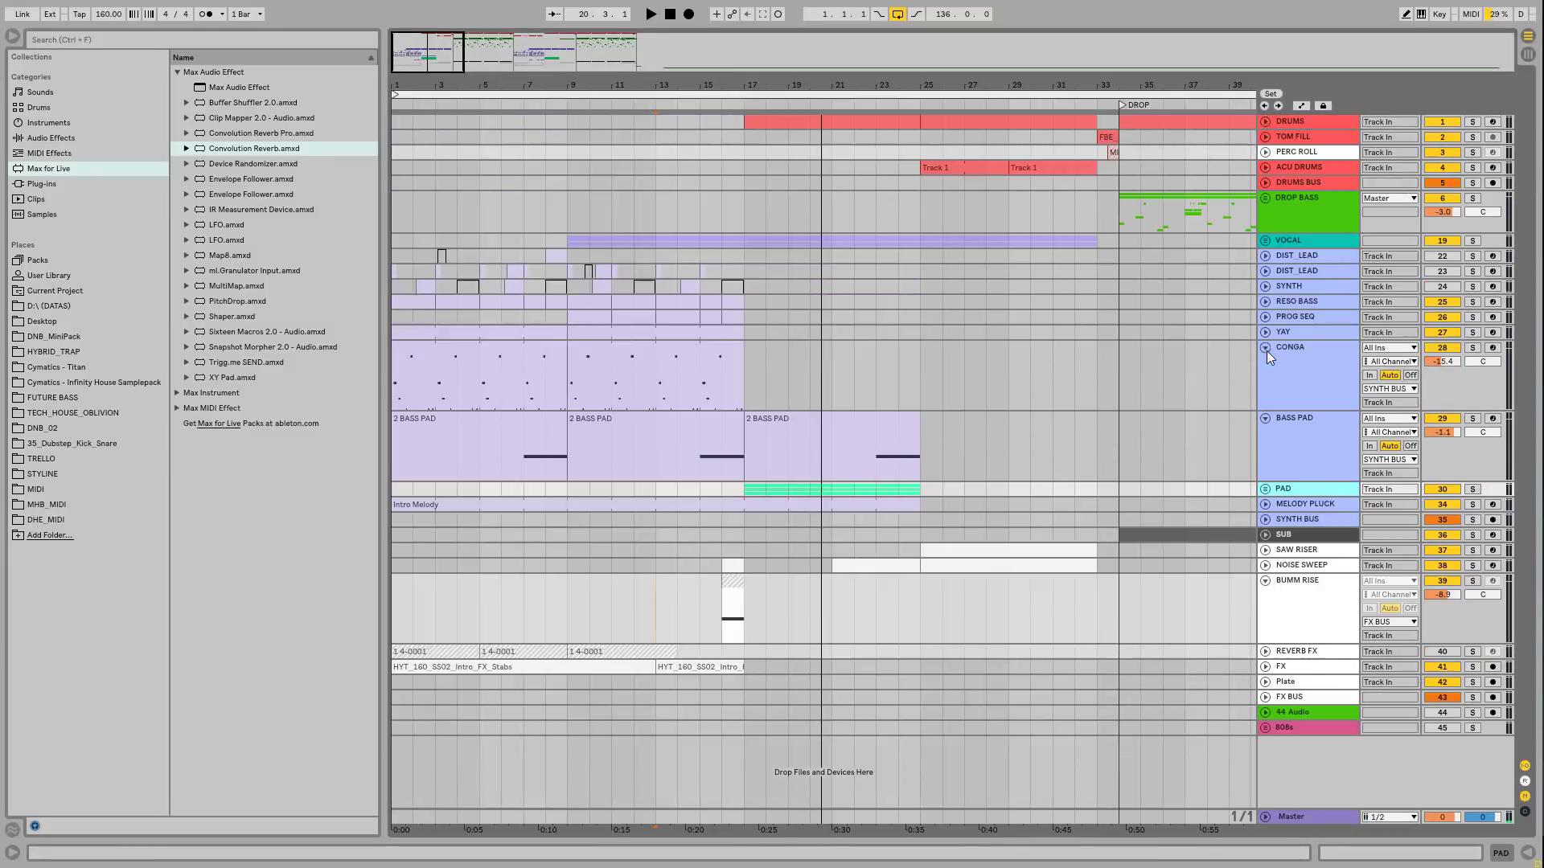
# Step: Reopen the BUMM RISE track's devices and unfreeze the track
pyautogui.doubleClick(1305, 582)
pyautogui.scroll(-2, 1296, 563)
pyautogui.scroll(-1, 1297, 563)
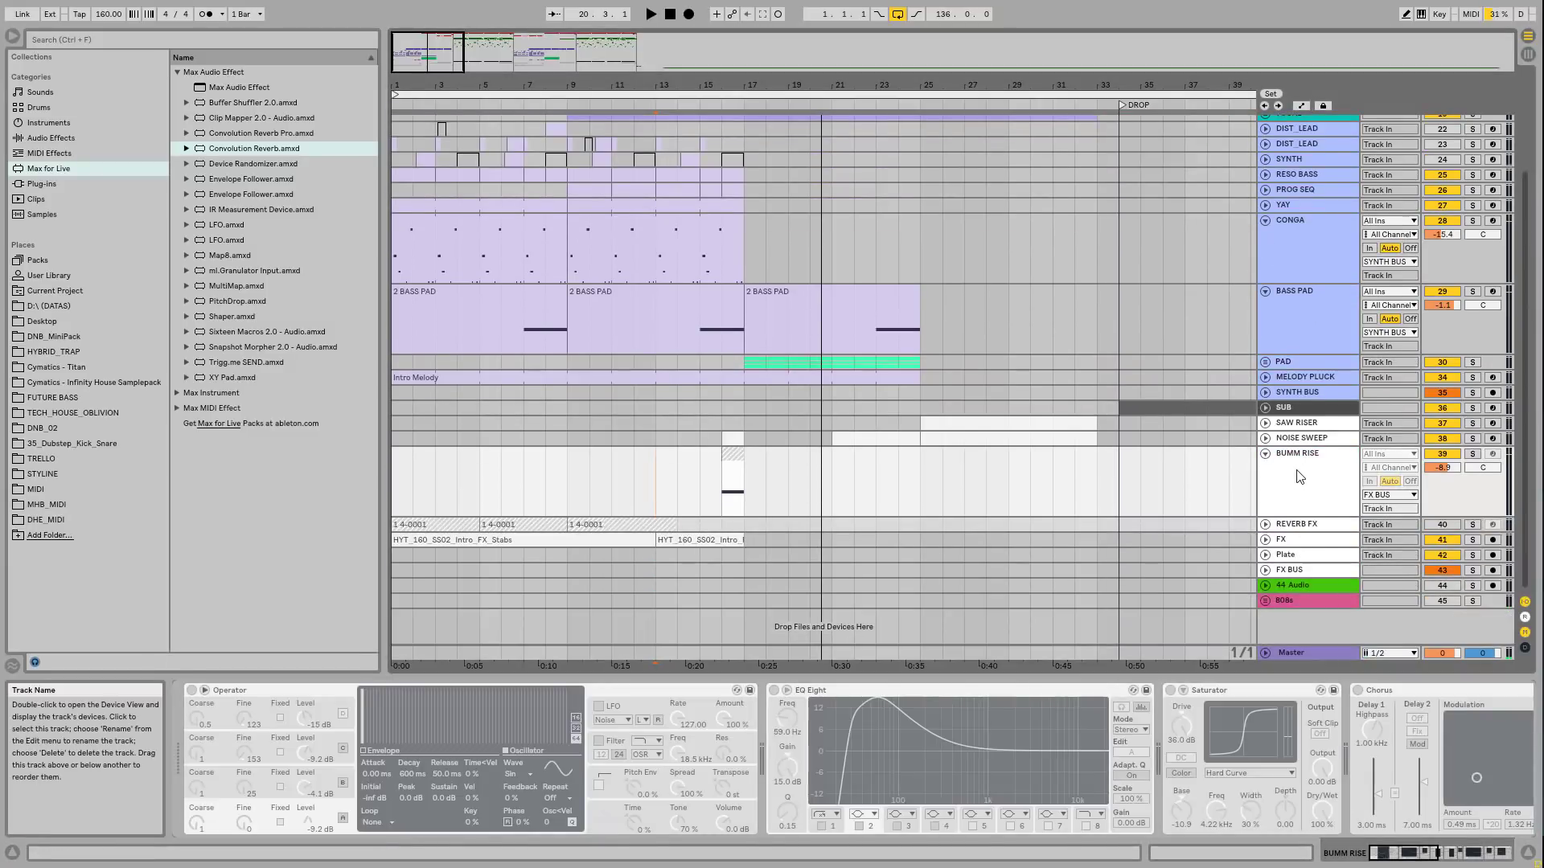
pyautogui.rightClick(1298, 455)
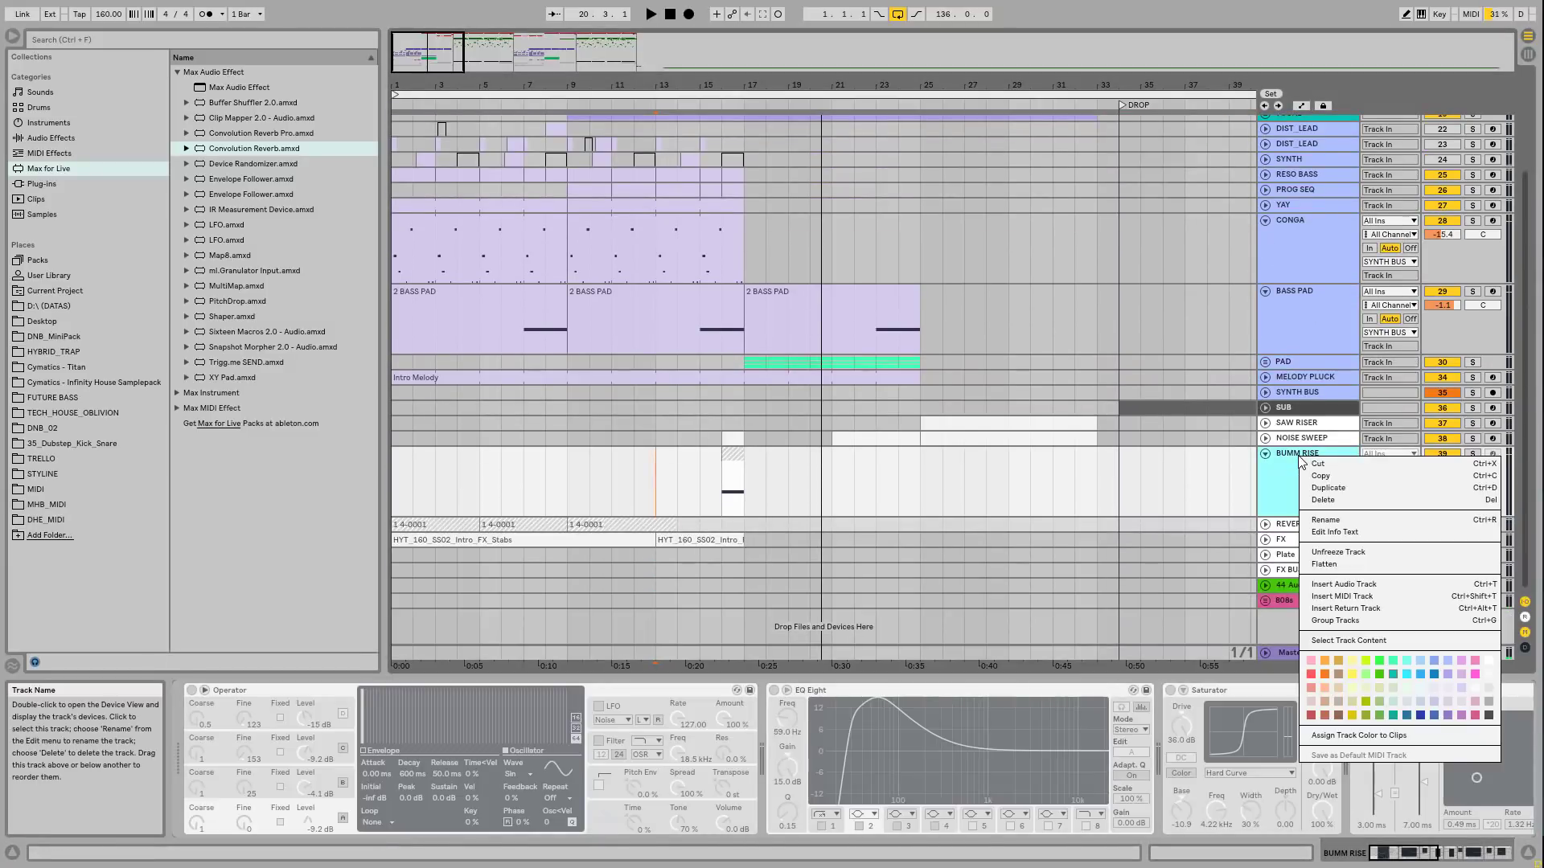
pyautogui.click(1351, 552)
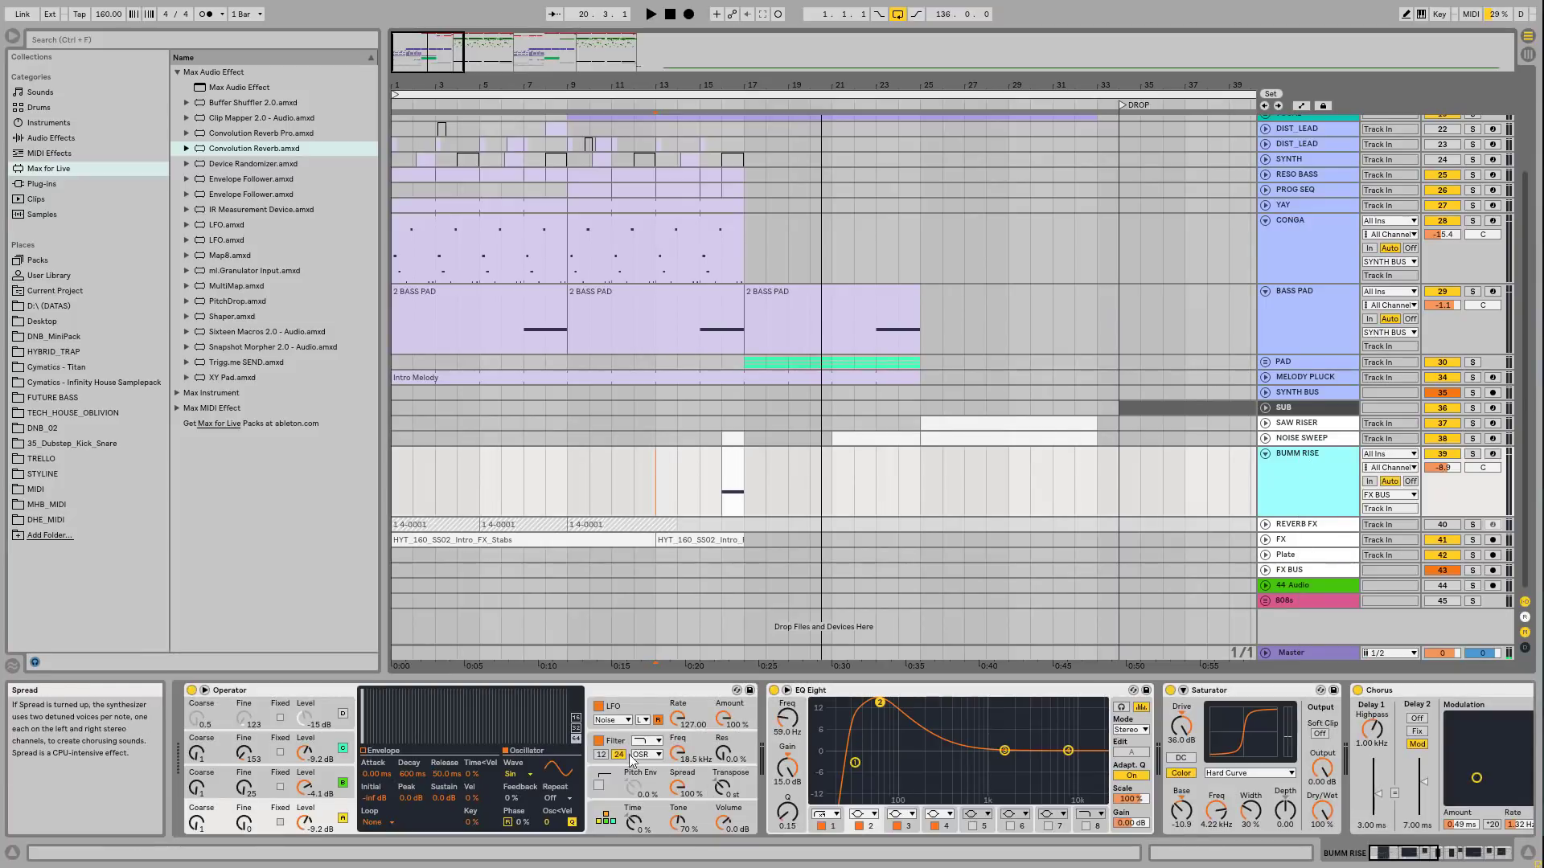
# Step: Review oscillators A, B and C and the filter settings of BUMM RISE's Operator
pyautogui.click(320, 808)
pyautogui.click(325, 788)
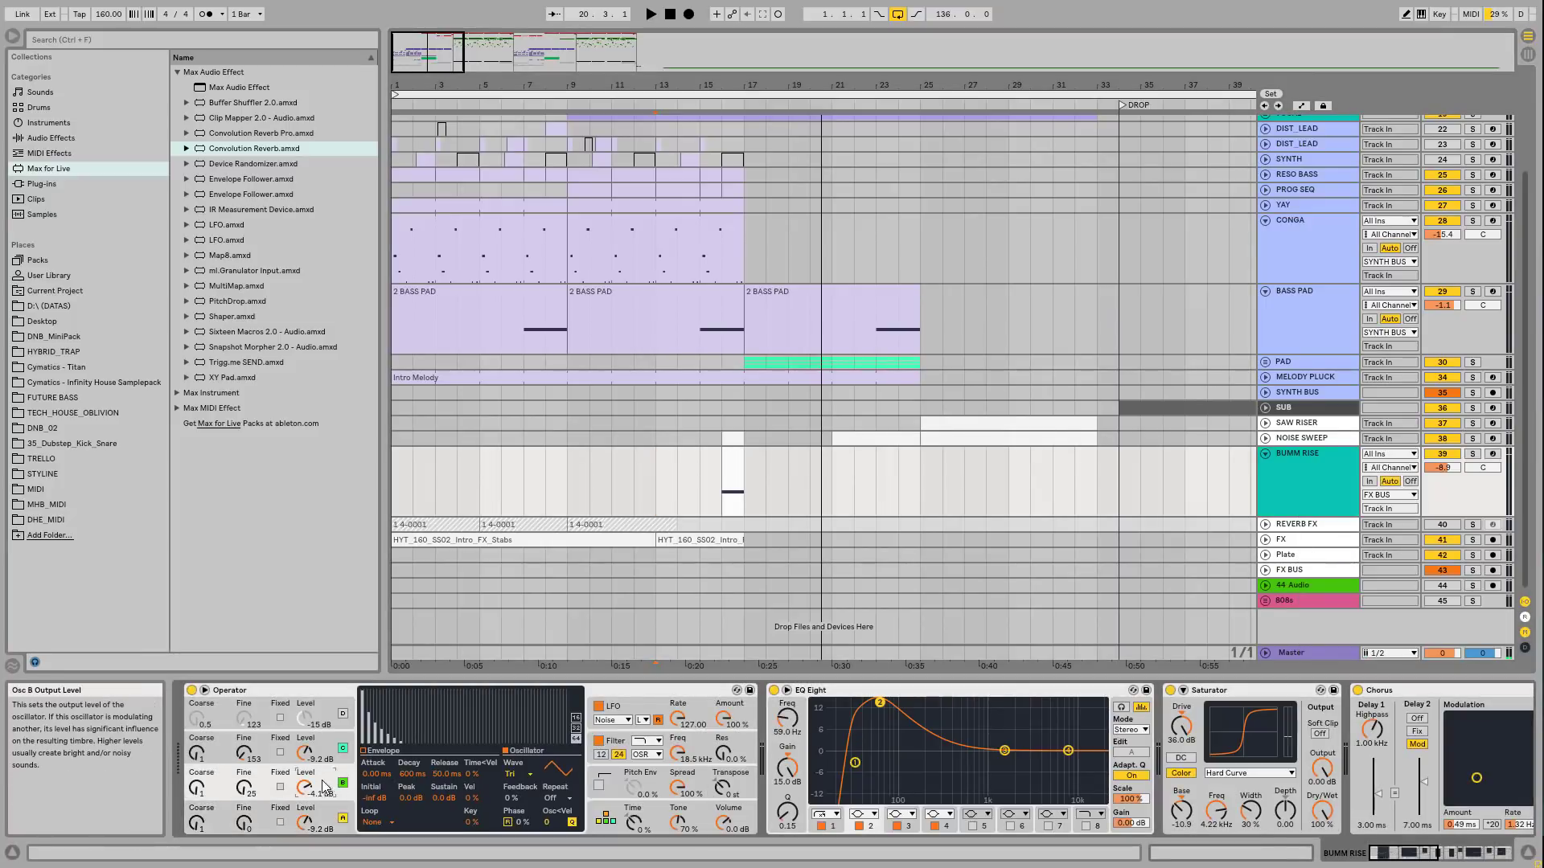
pyautogui.click(322, 756)
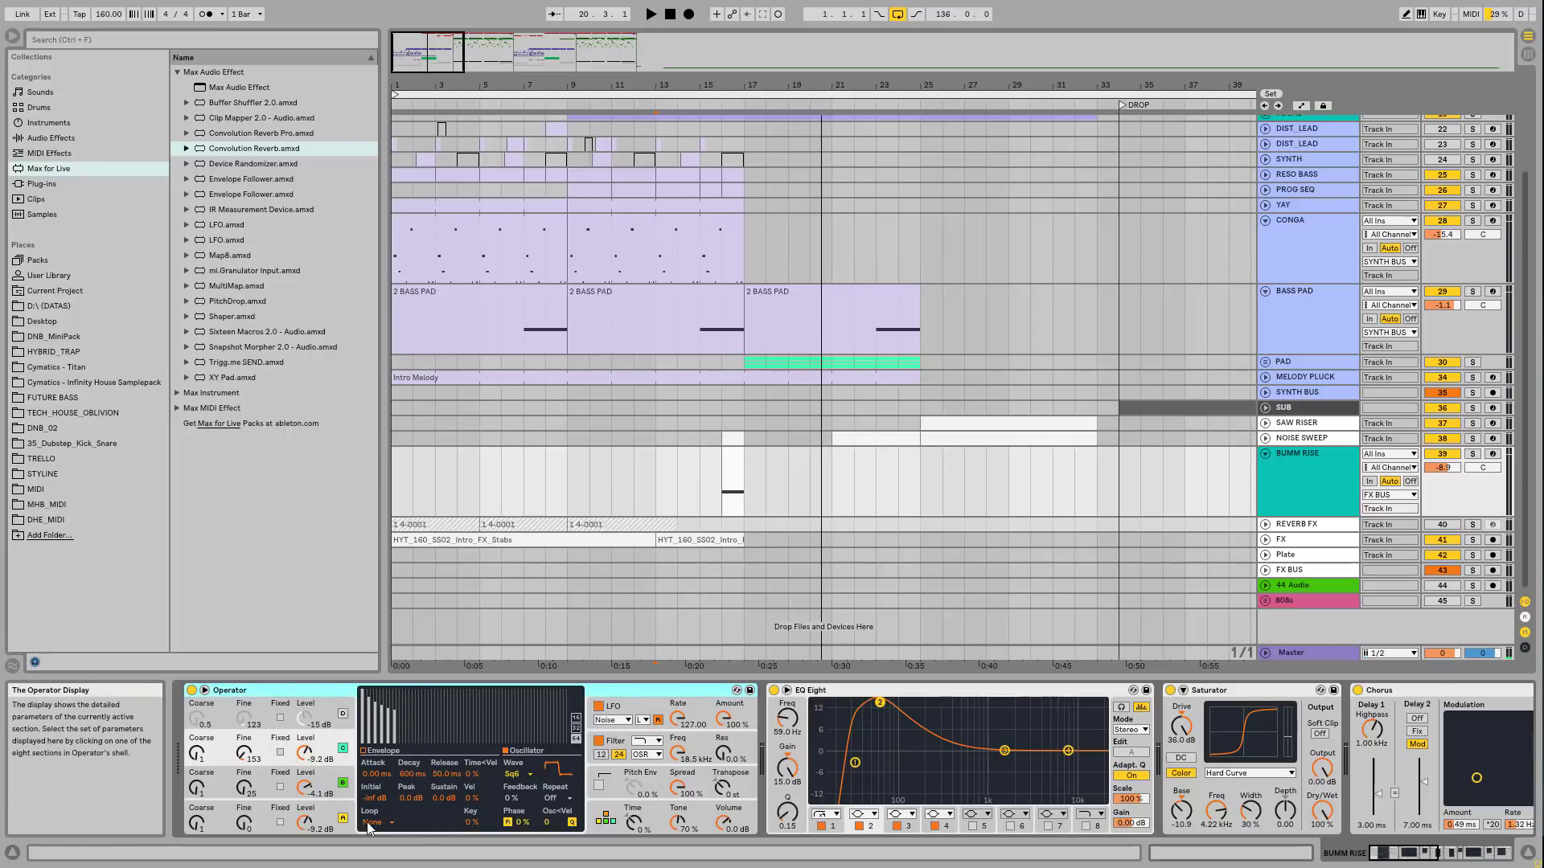
pyautogui.click(327, 796)
pyautogui.click(322, 774)
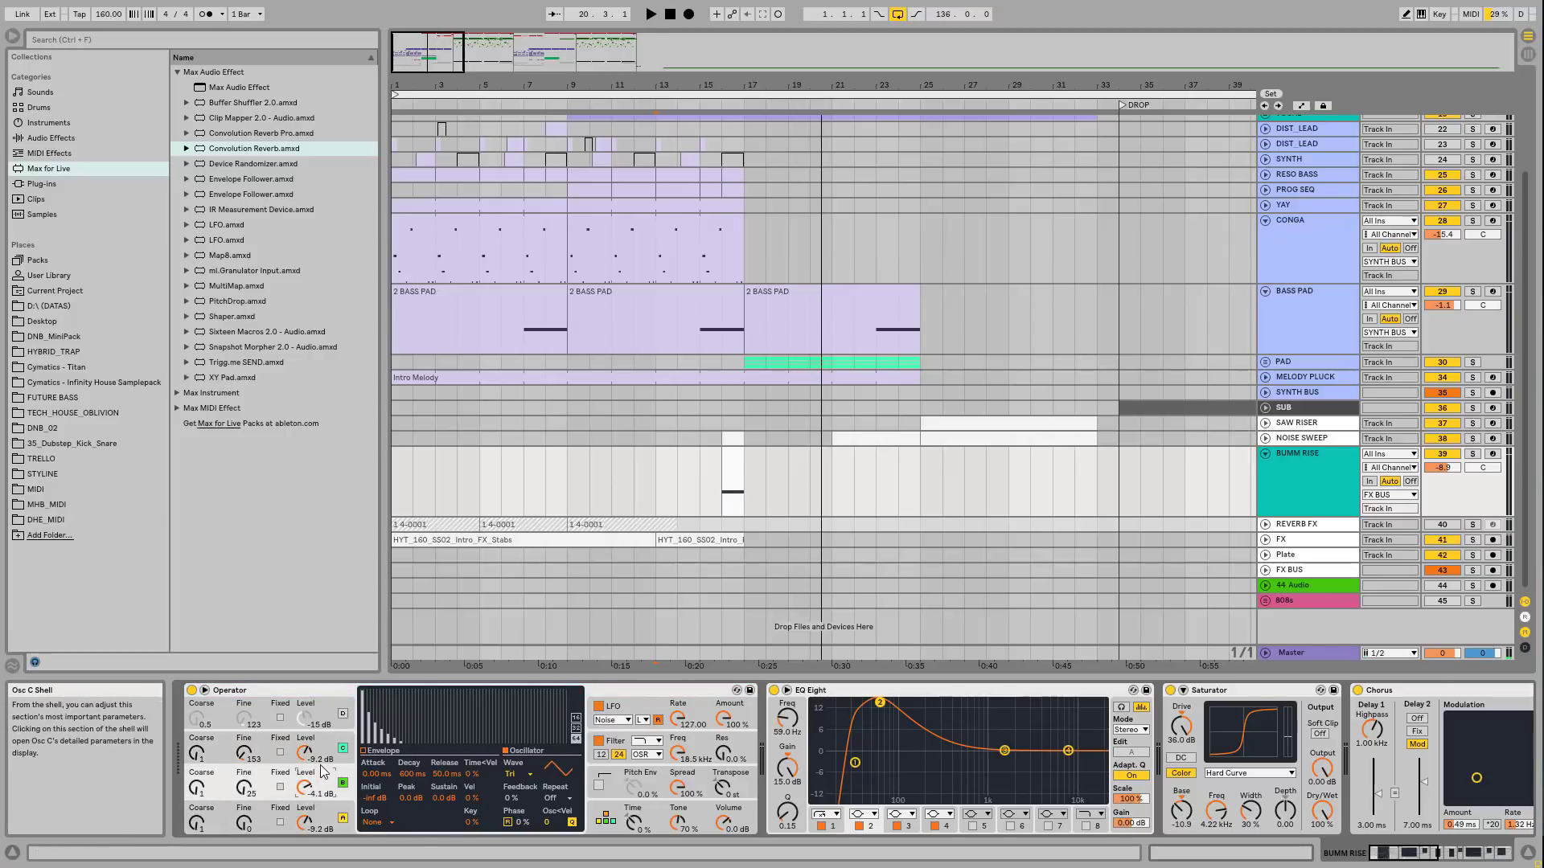
pyautogui.click(304, 742)
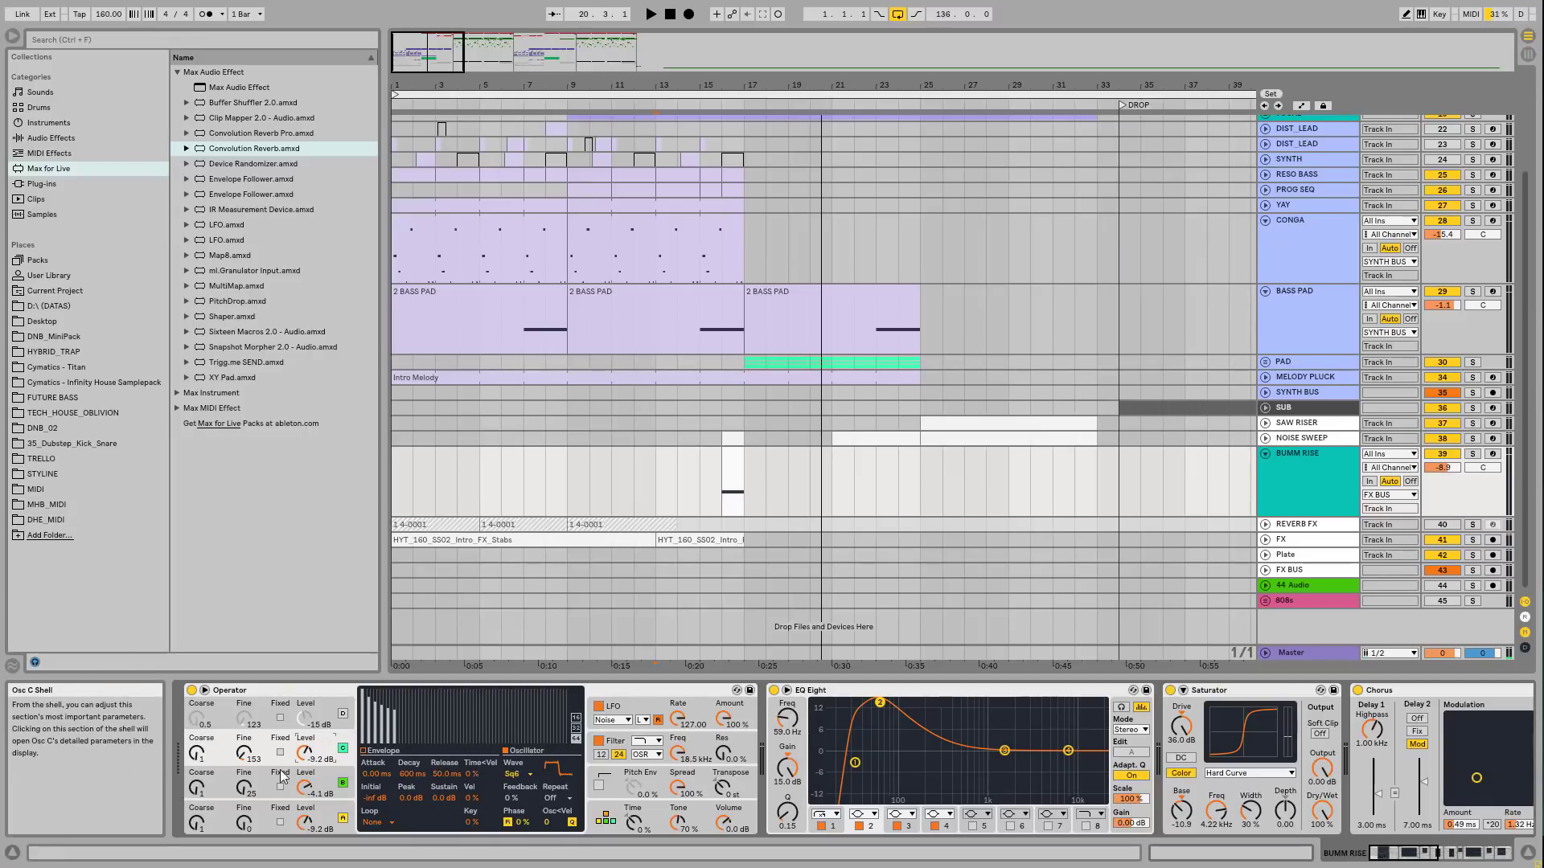
pyautogui.moveTo(244, 754); pyautogui.dragTo(243, 748)
pyautogui.click(677, 754)
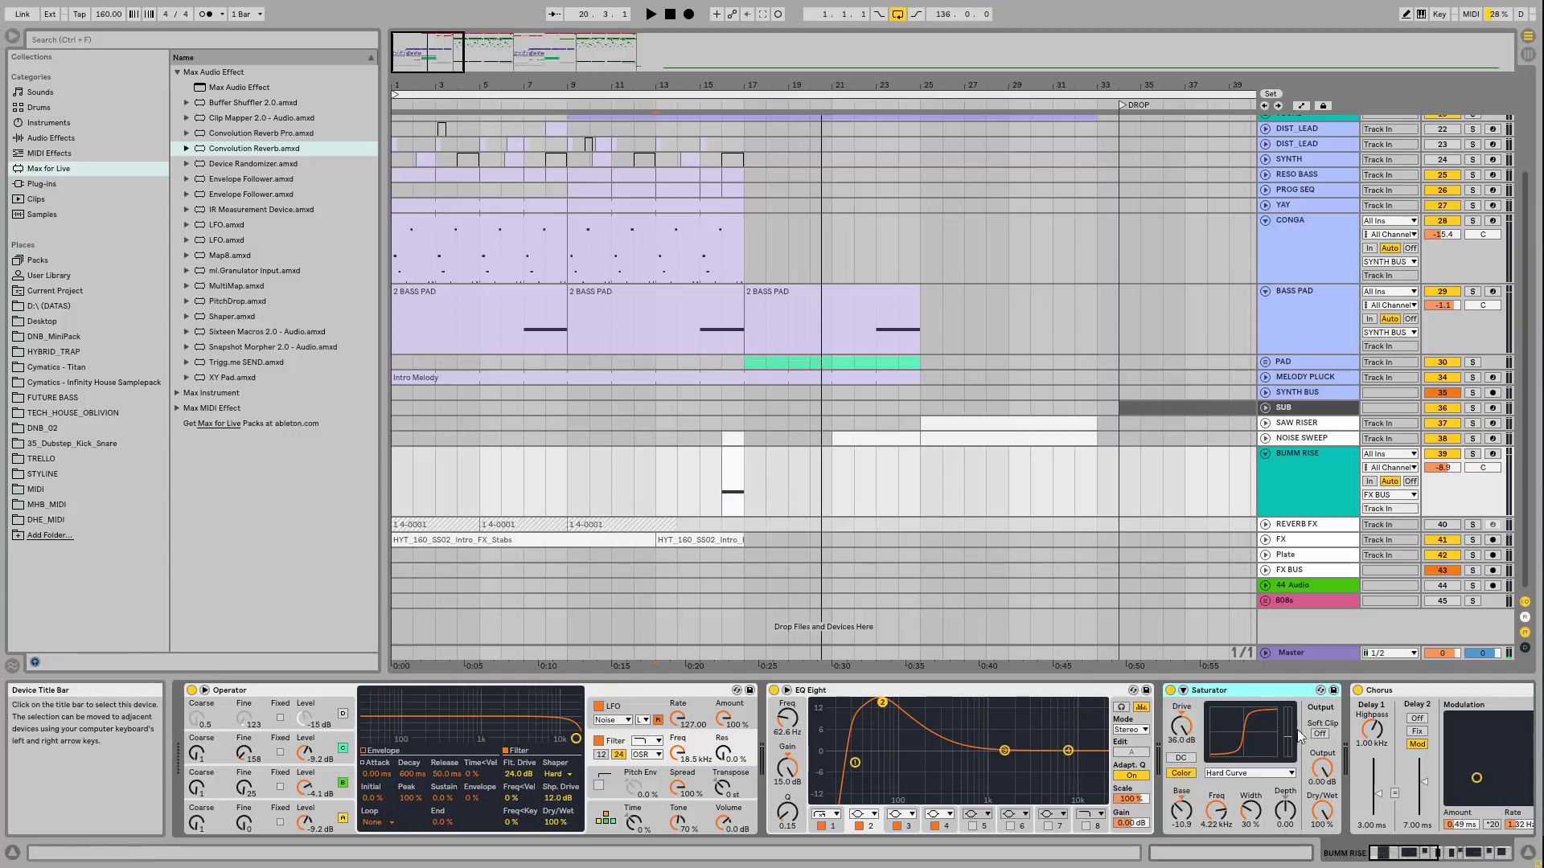
# Step: Review BUMM RISE's effects chain from the first Saturator through both Choruses, Overdrive, EQ Eight and second Saturator to Auto Filter
pyautogui.moveTo(1405, 856); pyautogui.dragTo(1423, 859)
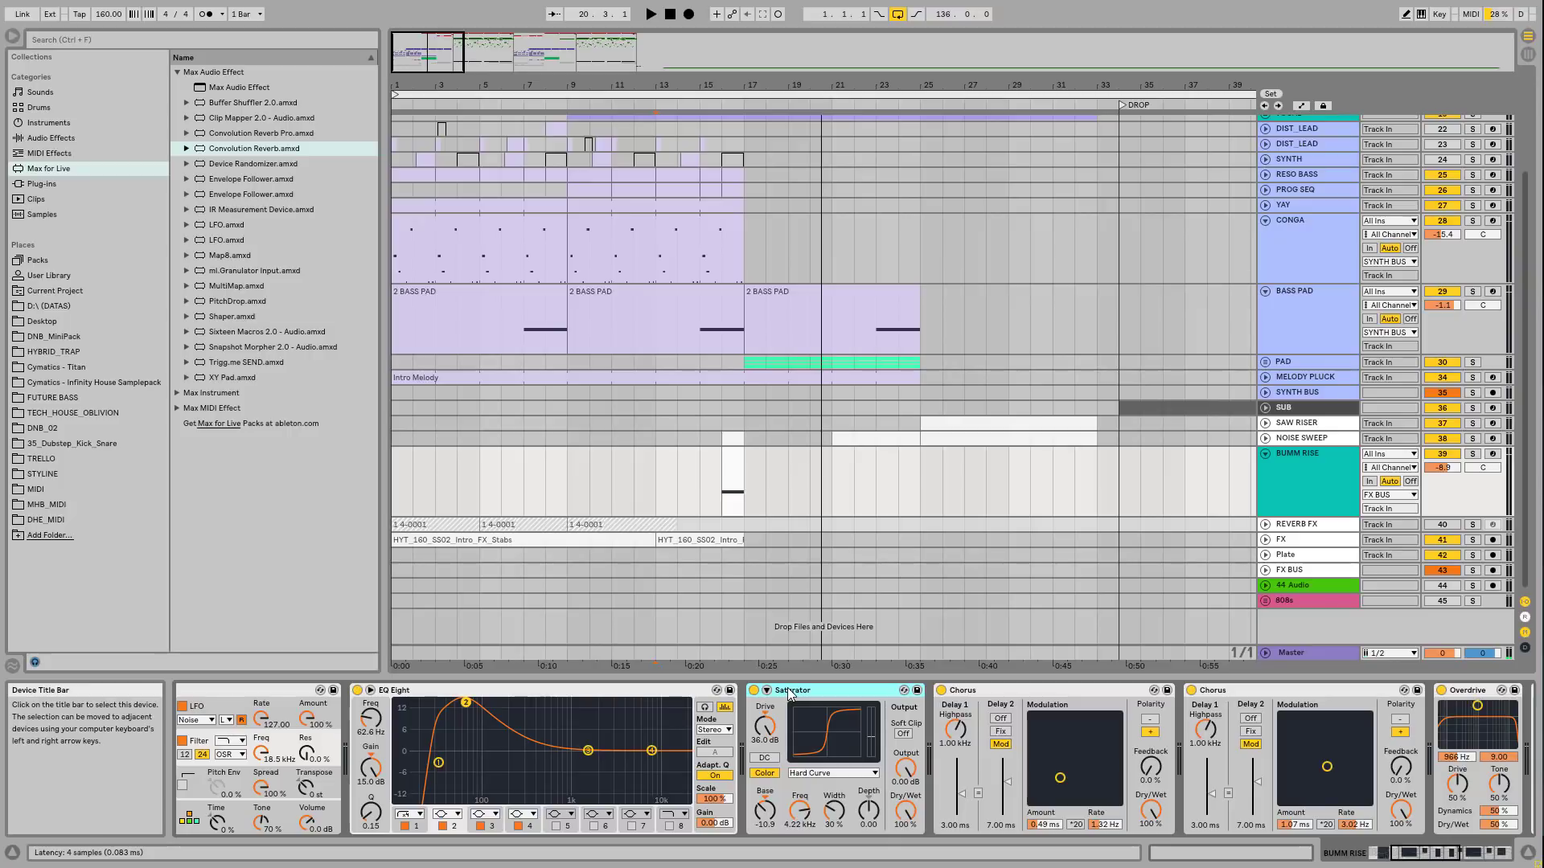
pyautogui.click(1016, 692)
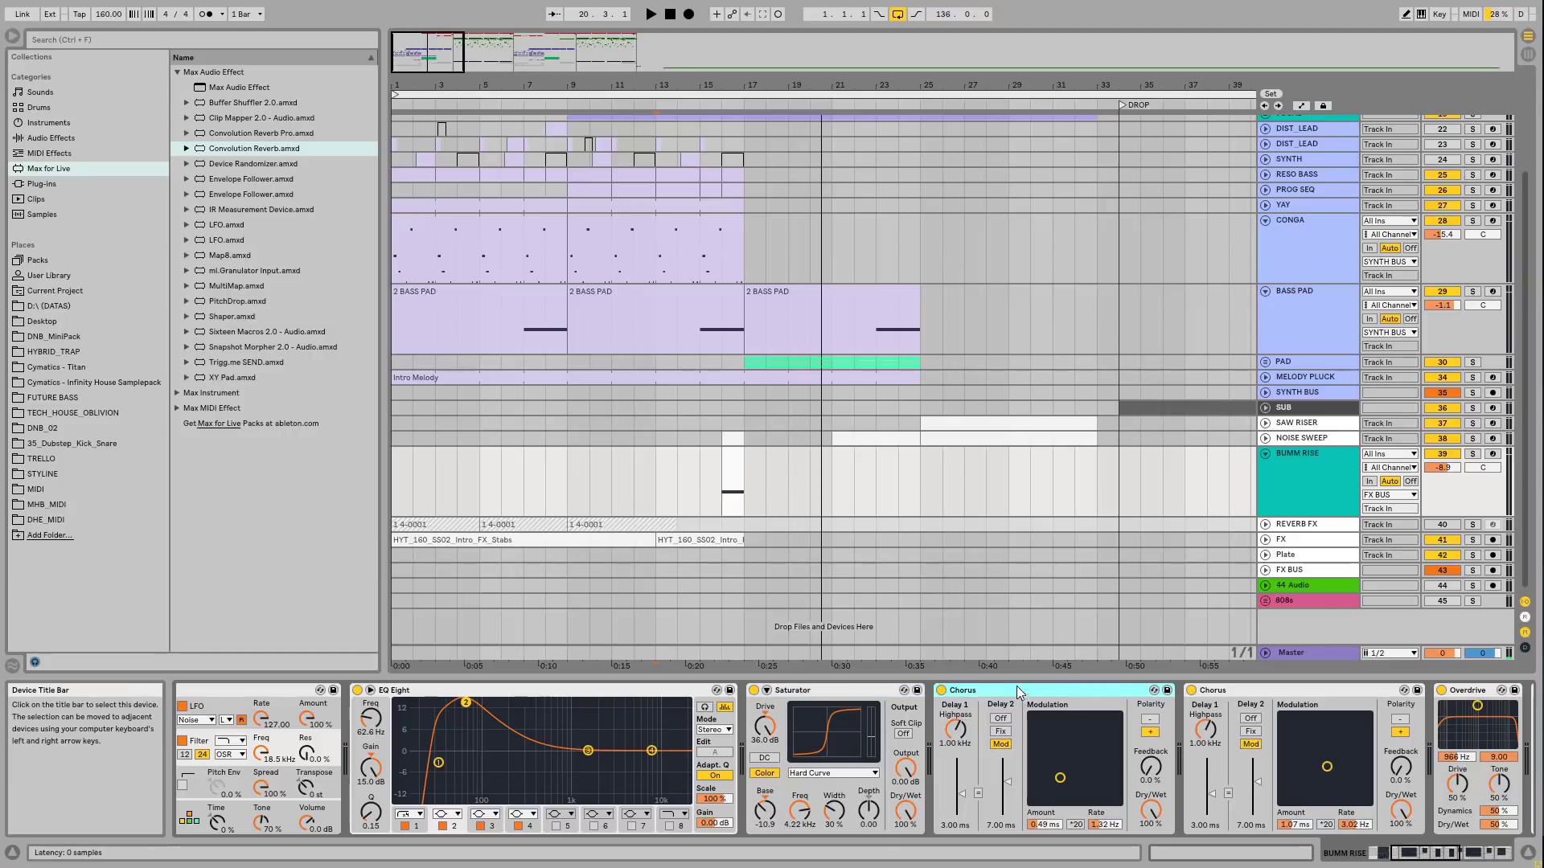
pyautogui.click(1281, 699)
pyautogui.moveTo(1426, 855); pyautogui.dragTo(1484, 855)
pyautogui.click(975, 692)
pyautogui.click(1212, 692)
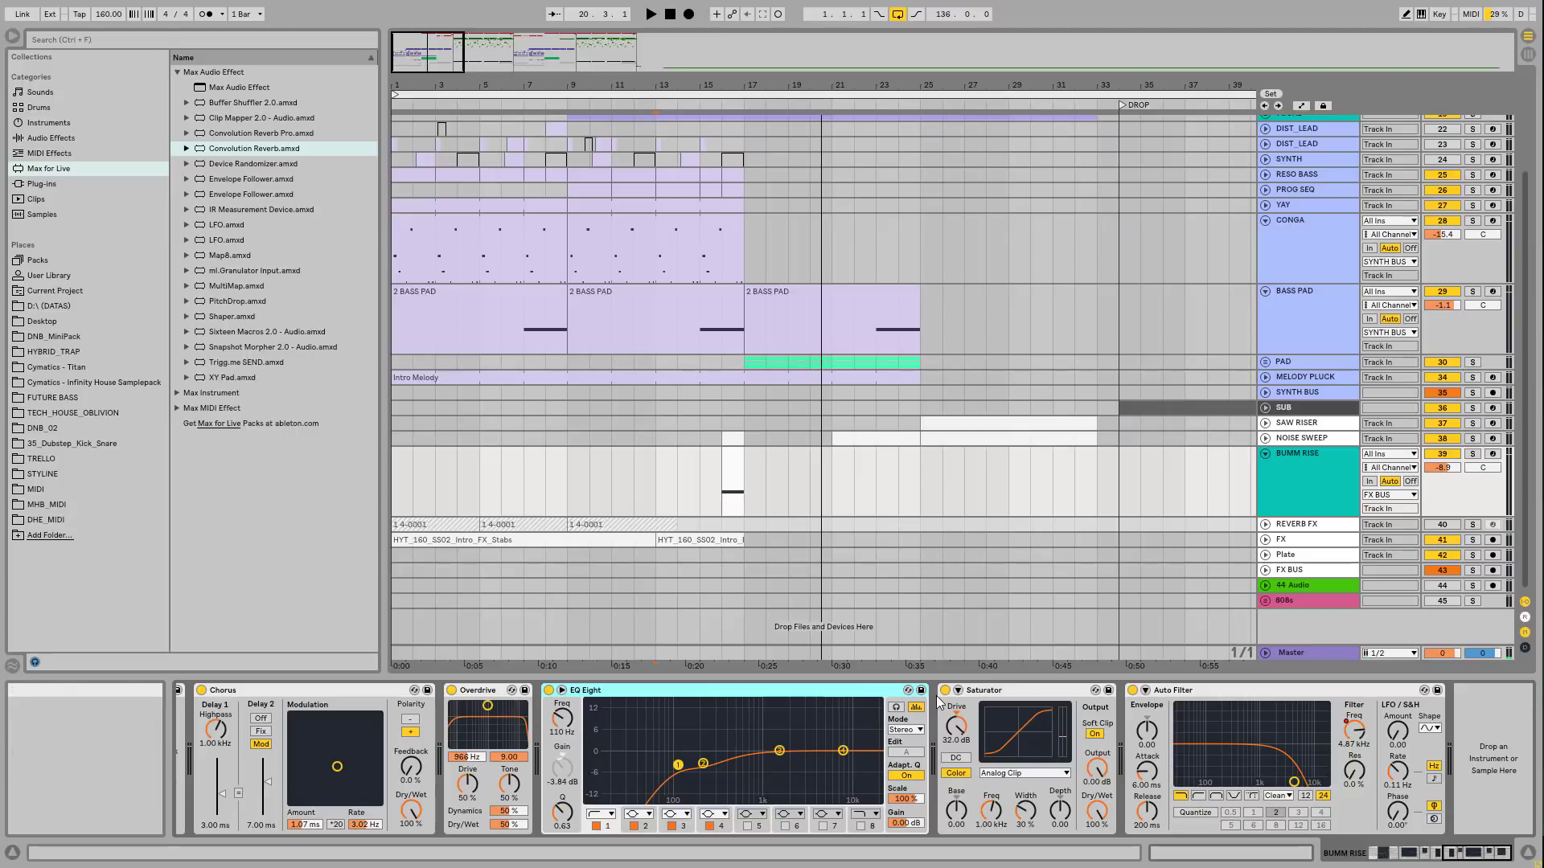
pyautogui.click(993, 693)
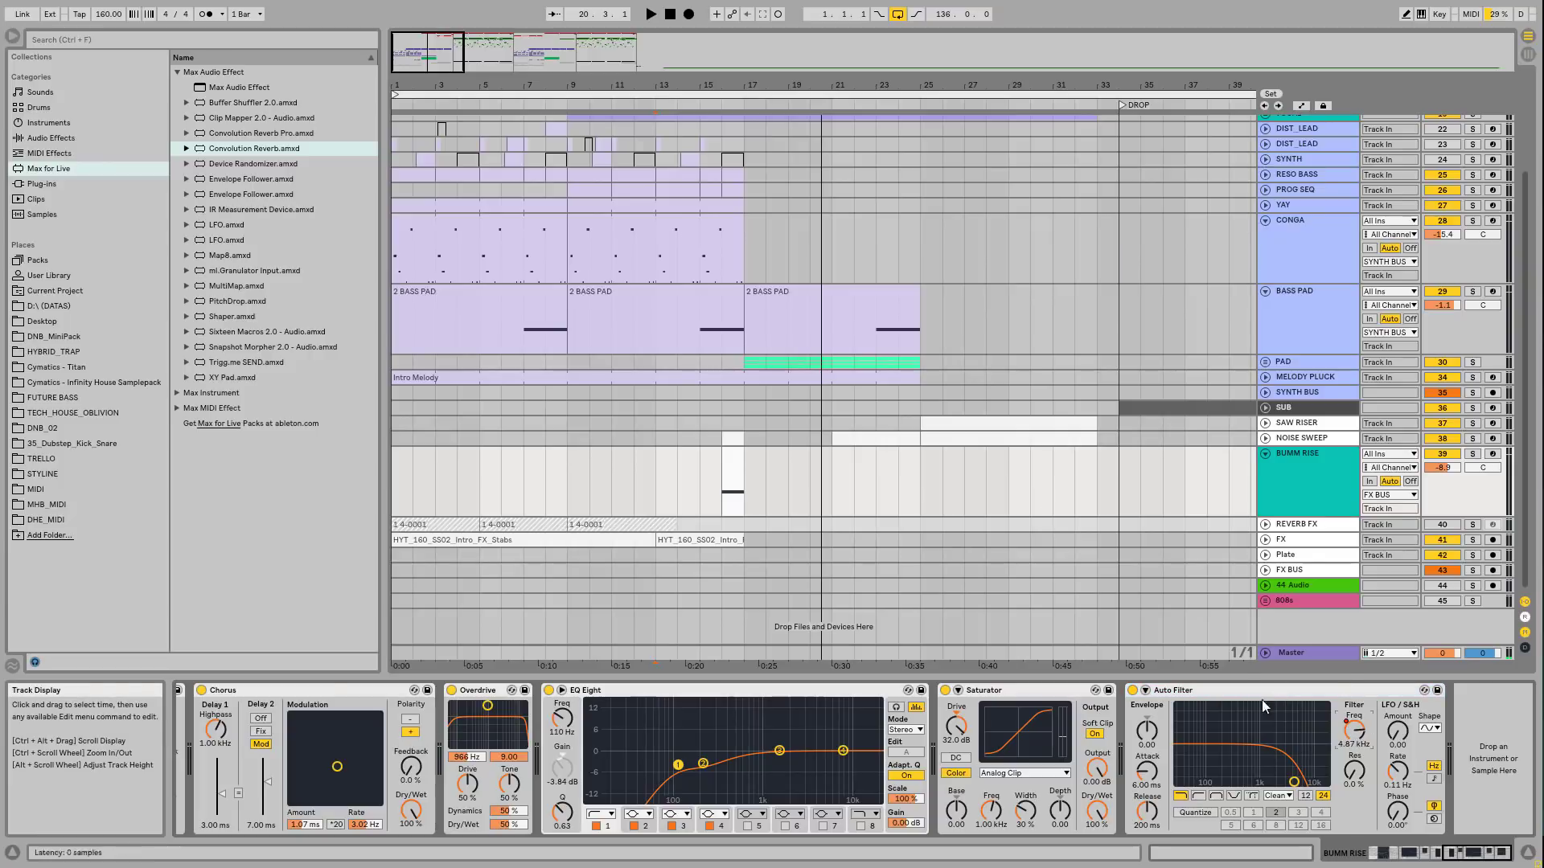
pyautogui.click(1228, 693)
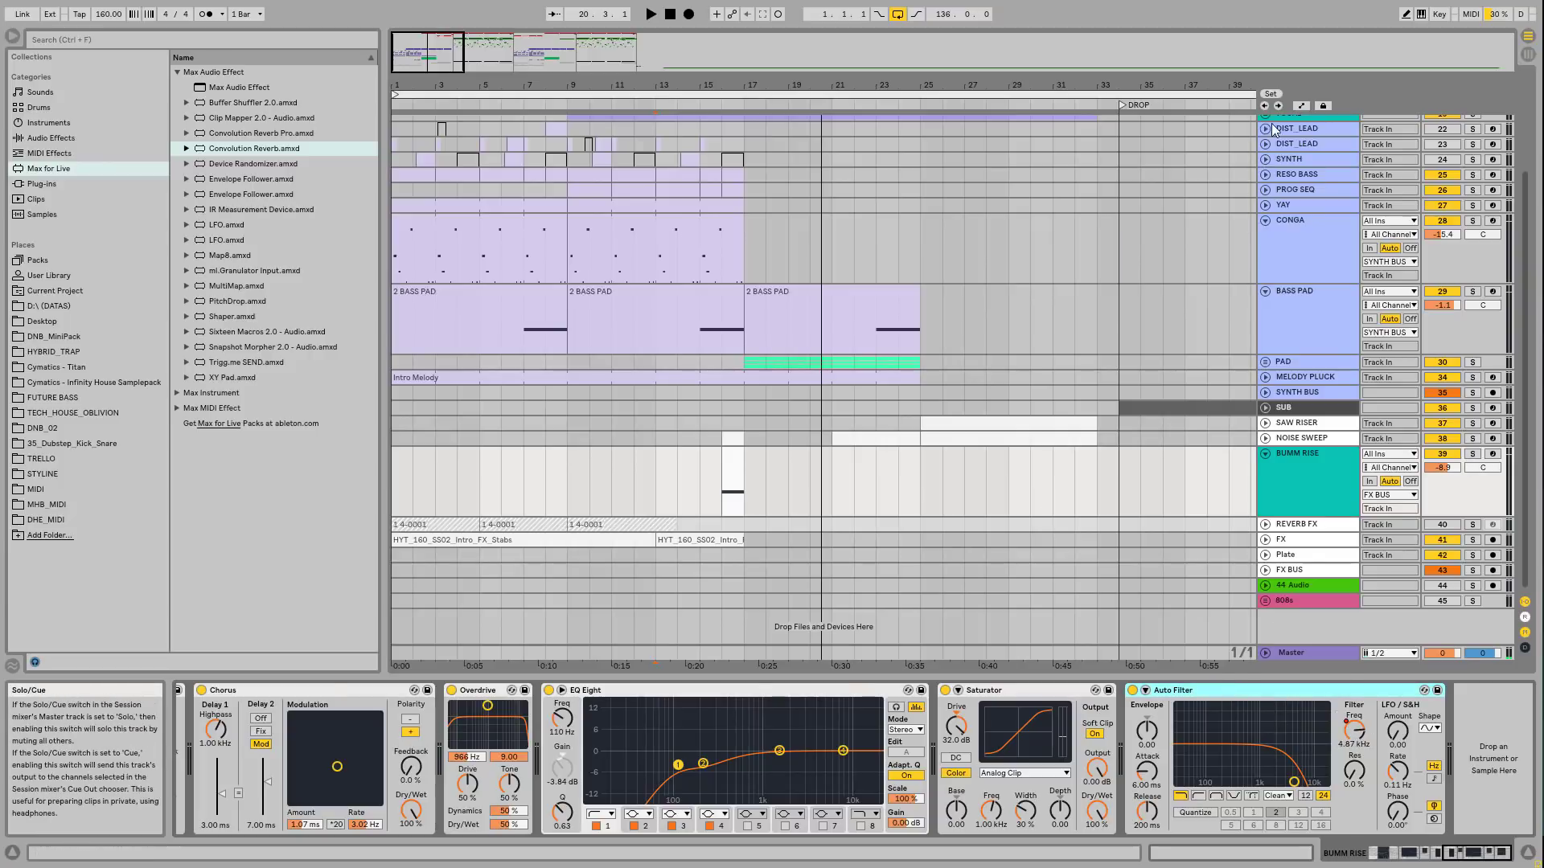
# Step: Show the automation lanes and audition BUMM RISE soloed from bar 16 with its Auto Filter frequency sweep
pyautogui.click(1303, 106)
pyautogui.click(724, 445)
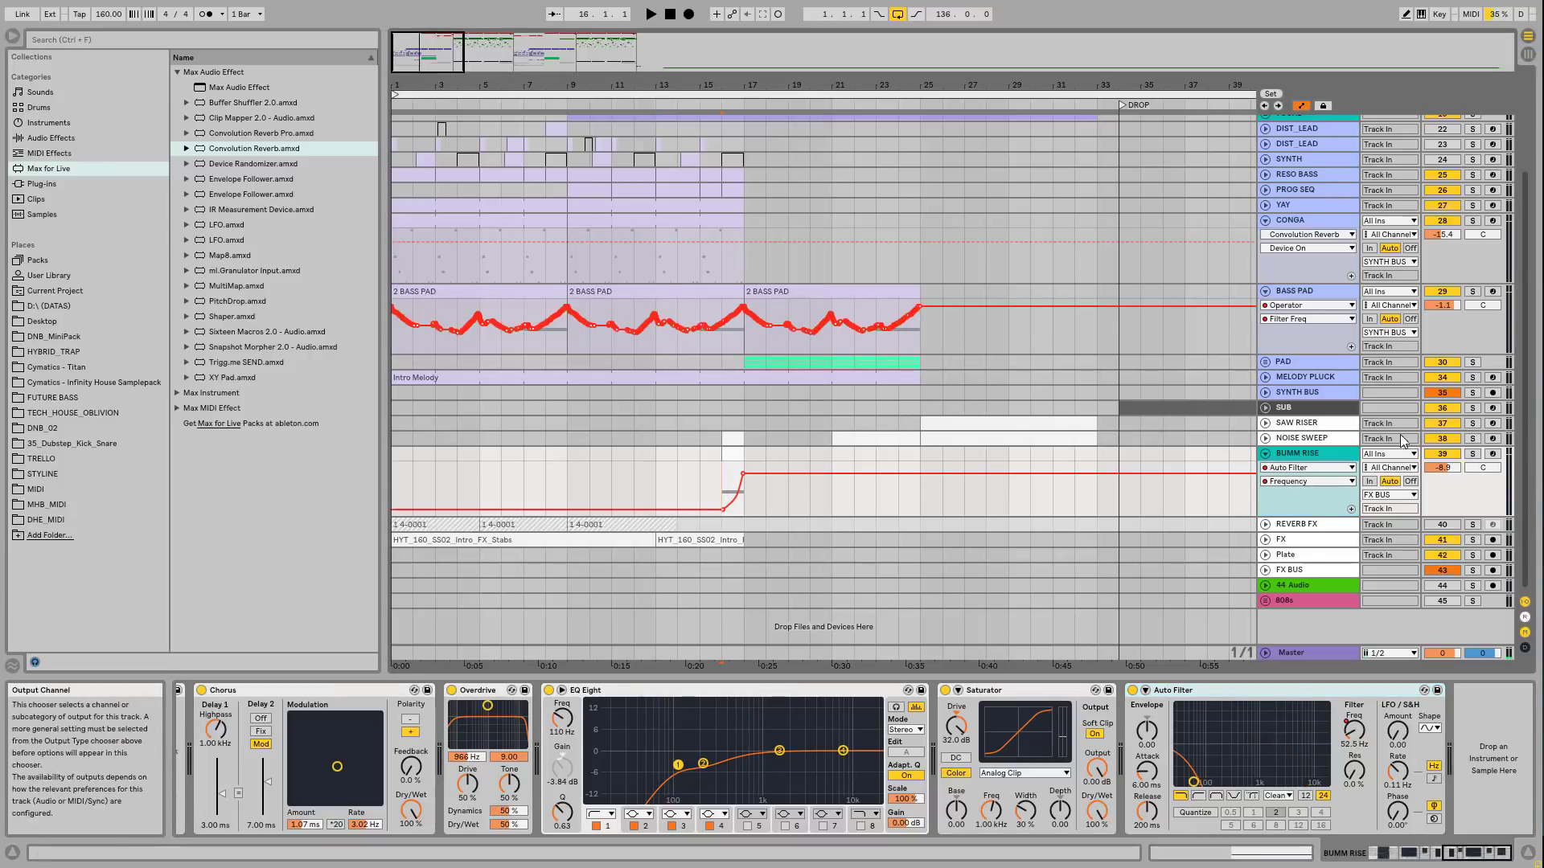
pyautogui.click(1472, 455)
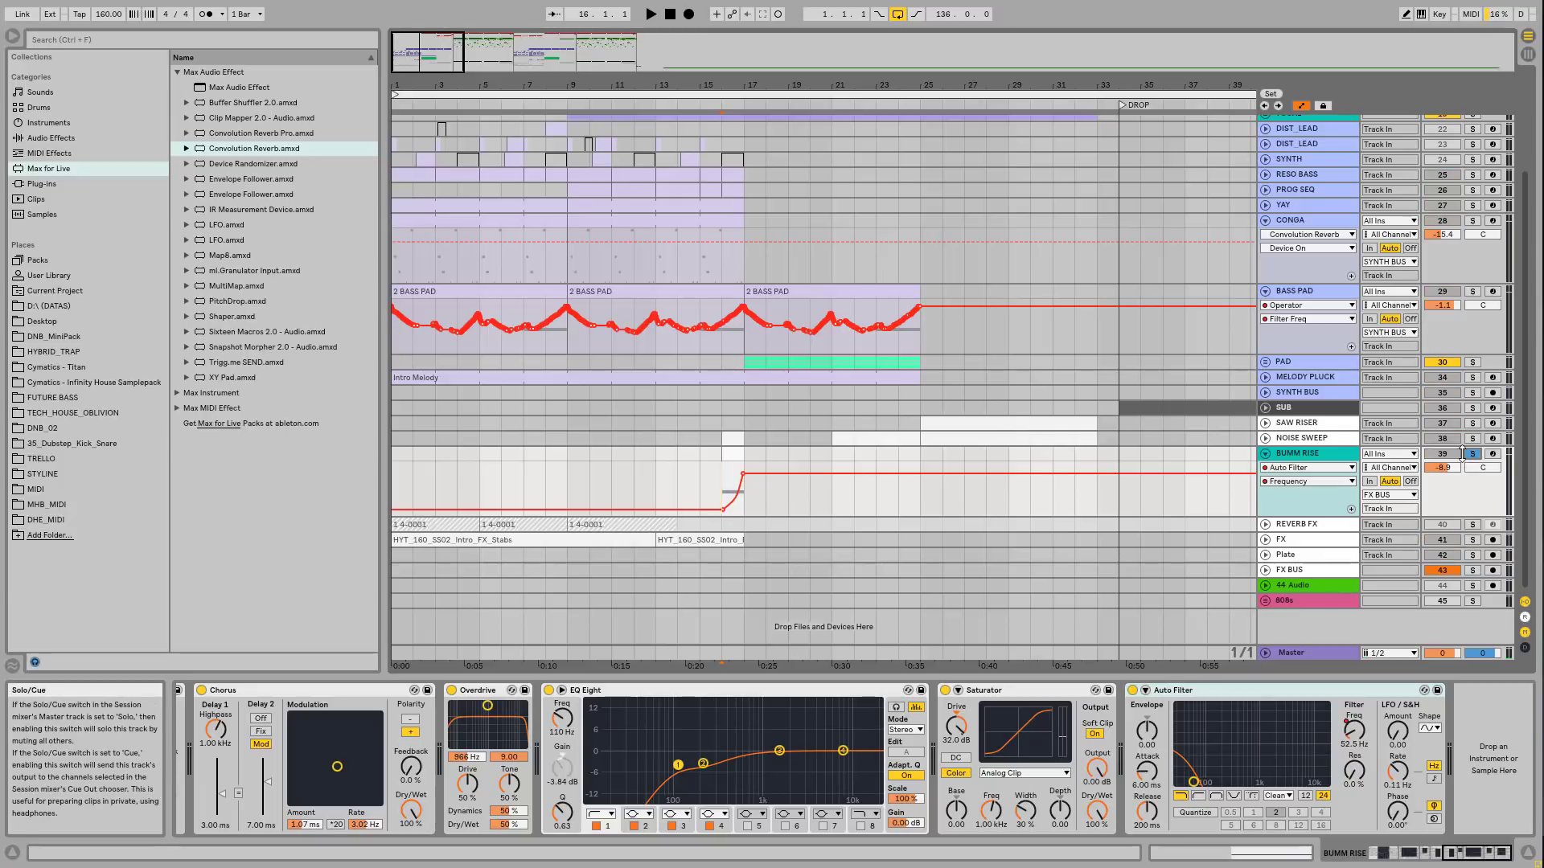
pyautogui.press('space')
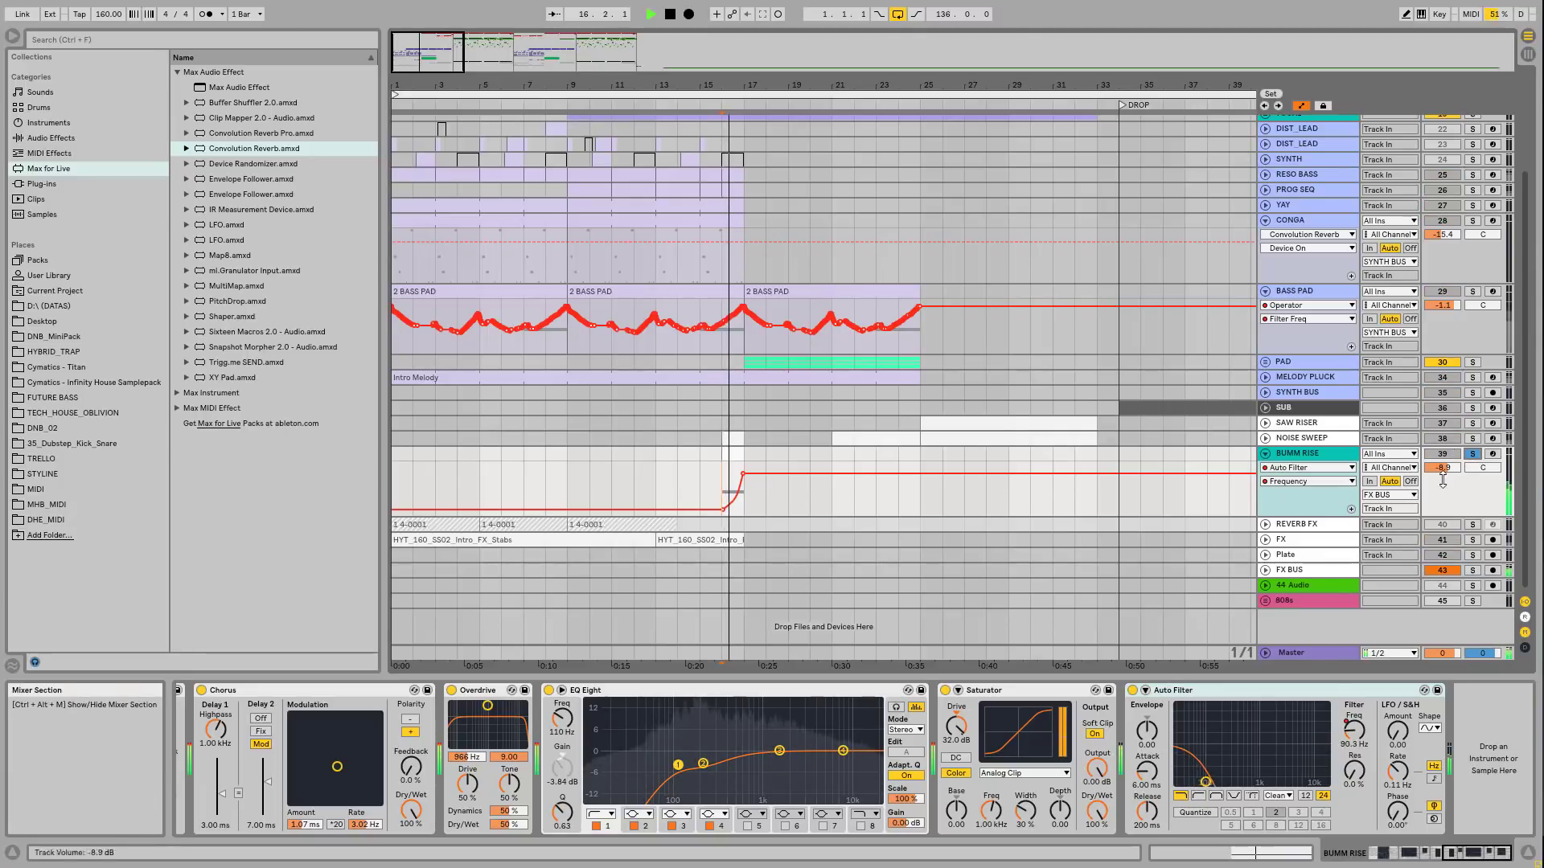
# Step: Compare BUMM RISE with Auto Filter off and on, stop playback and clear the solo
pyautogui.click(1133, 690)
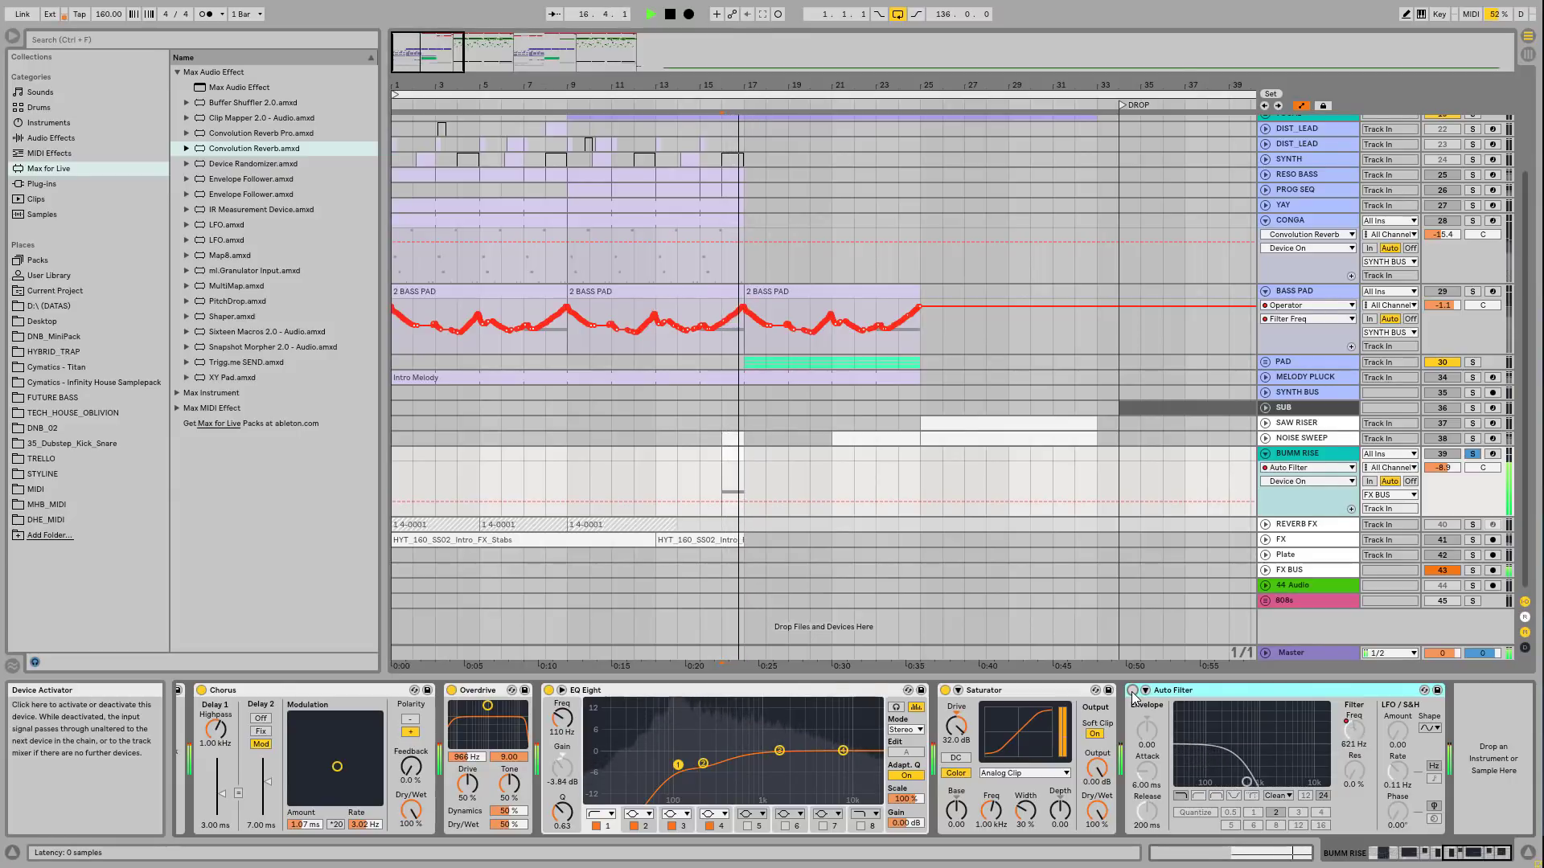
pyautogui.click(1133, 690)
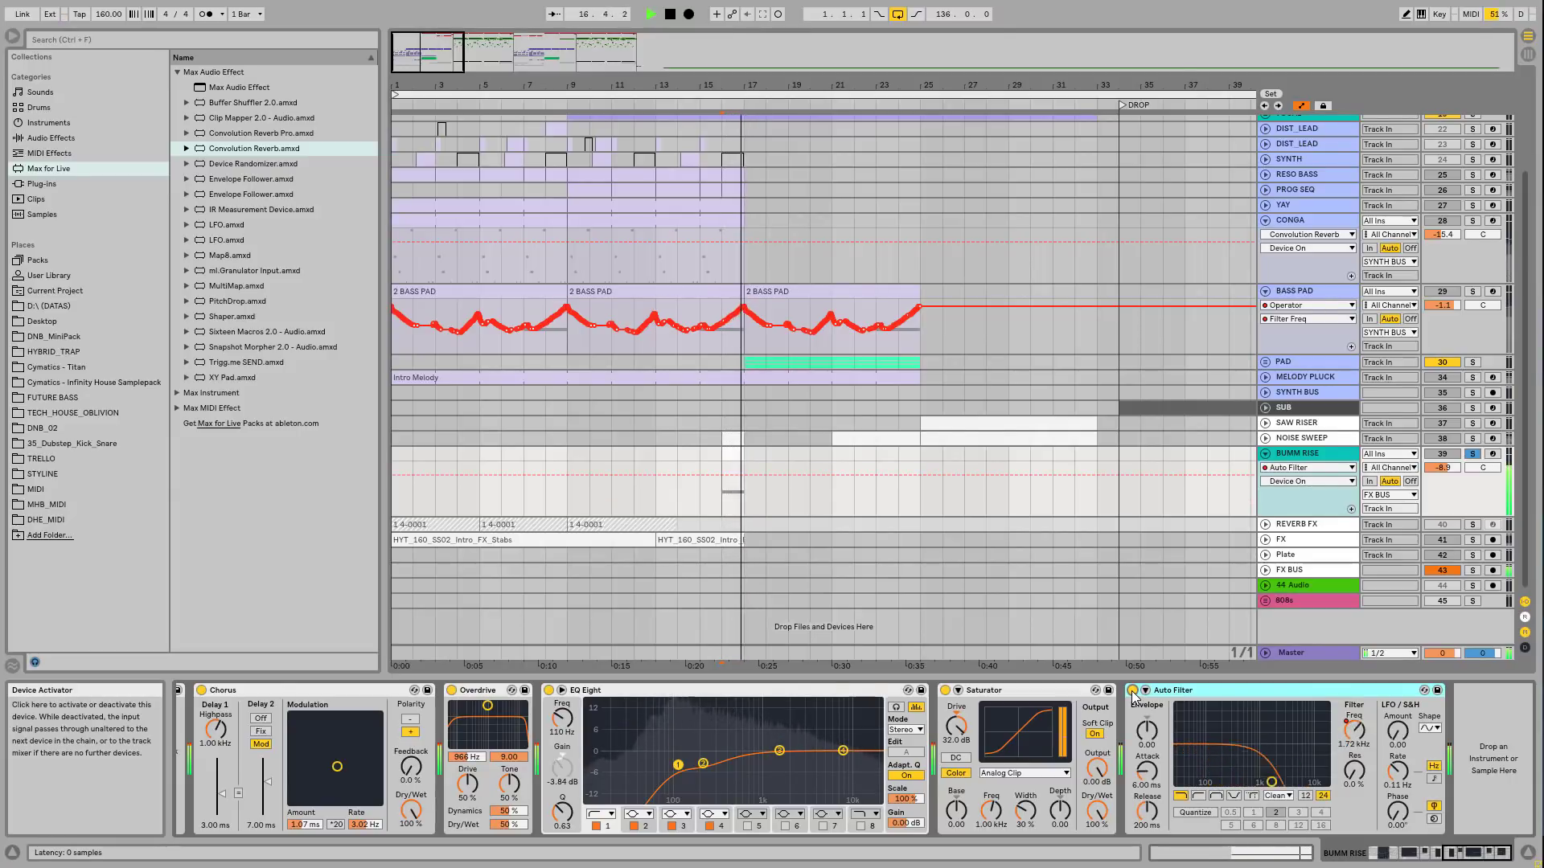
pyautogui.press('space')
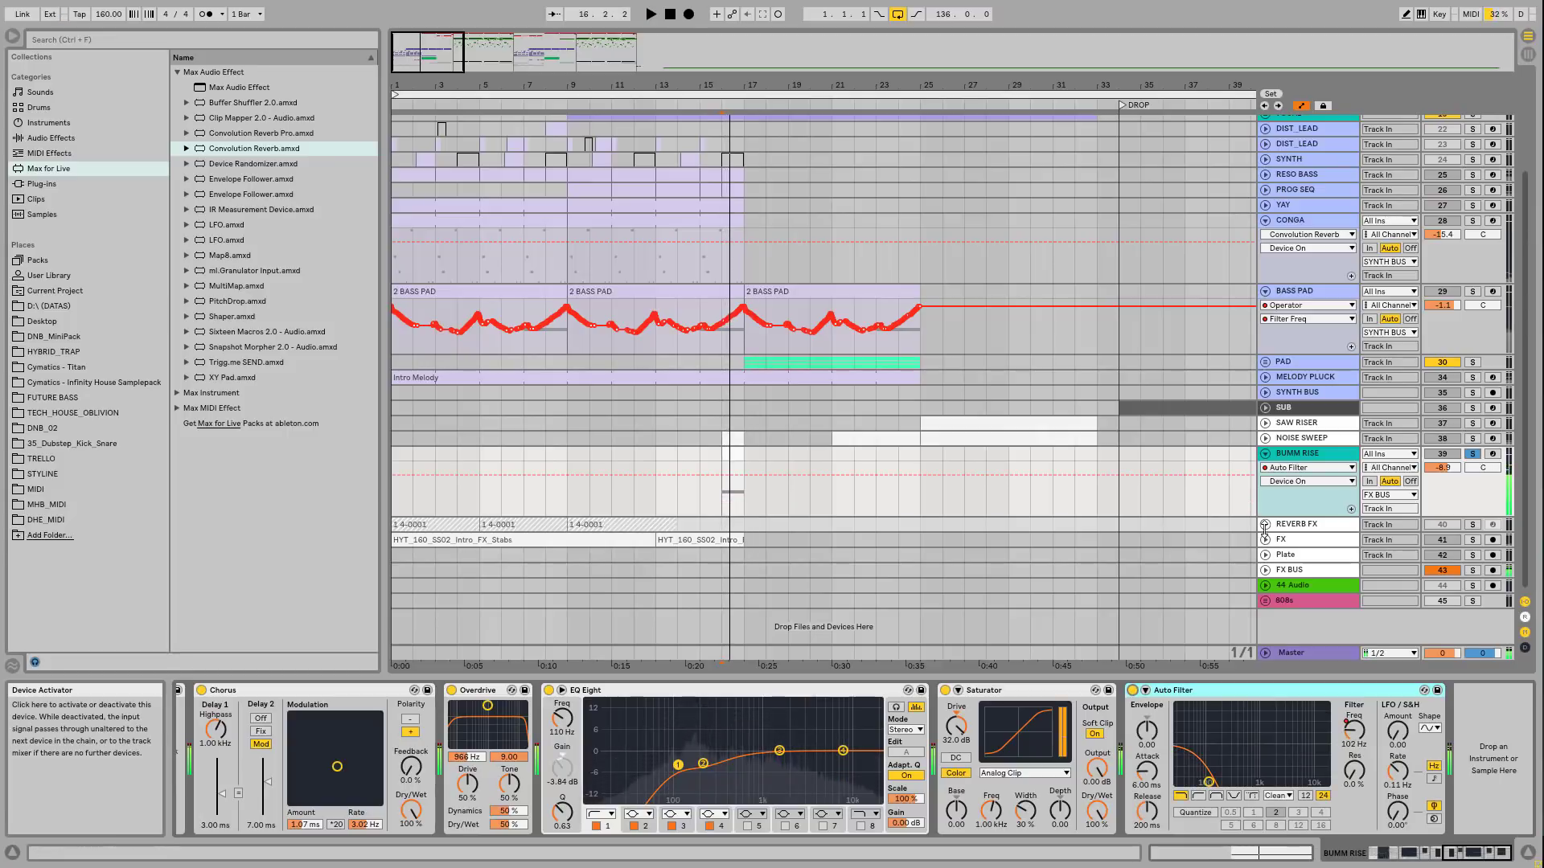
pyautogui.click(1472, 453)
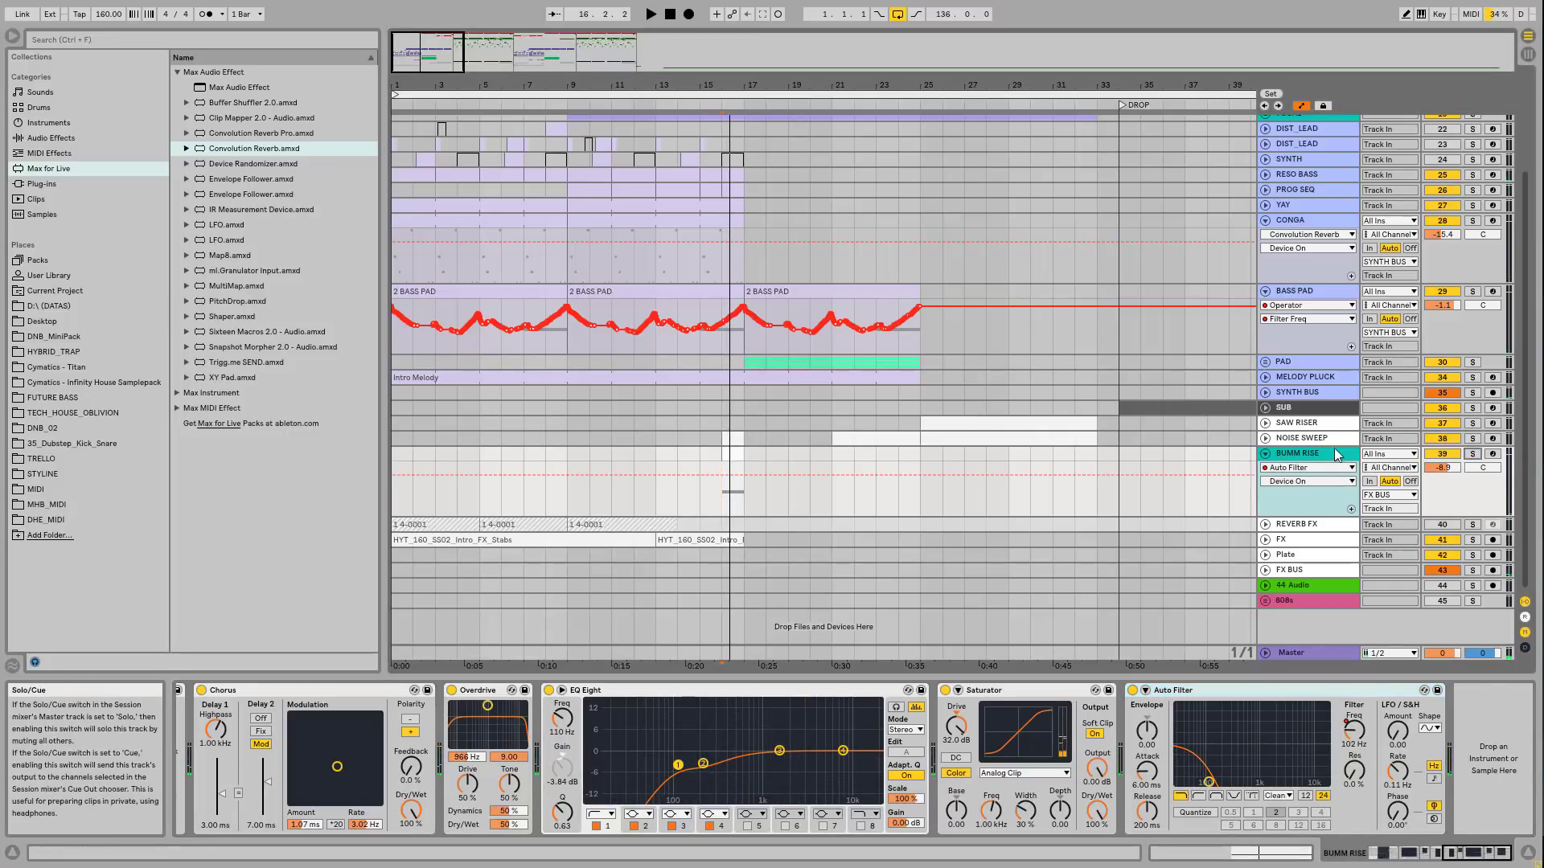
# Step: View the NOISE SWEEP devices, fold the BUMM RISE track and show the arrangement through bar 53
pyautogui.click(1302, 438)
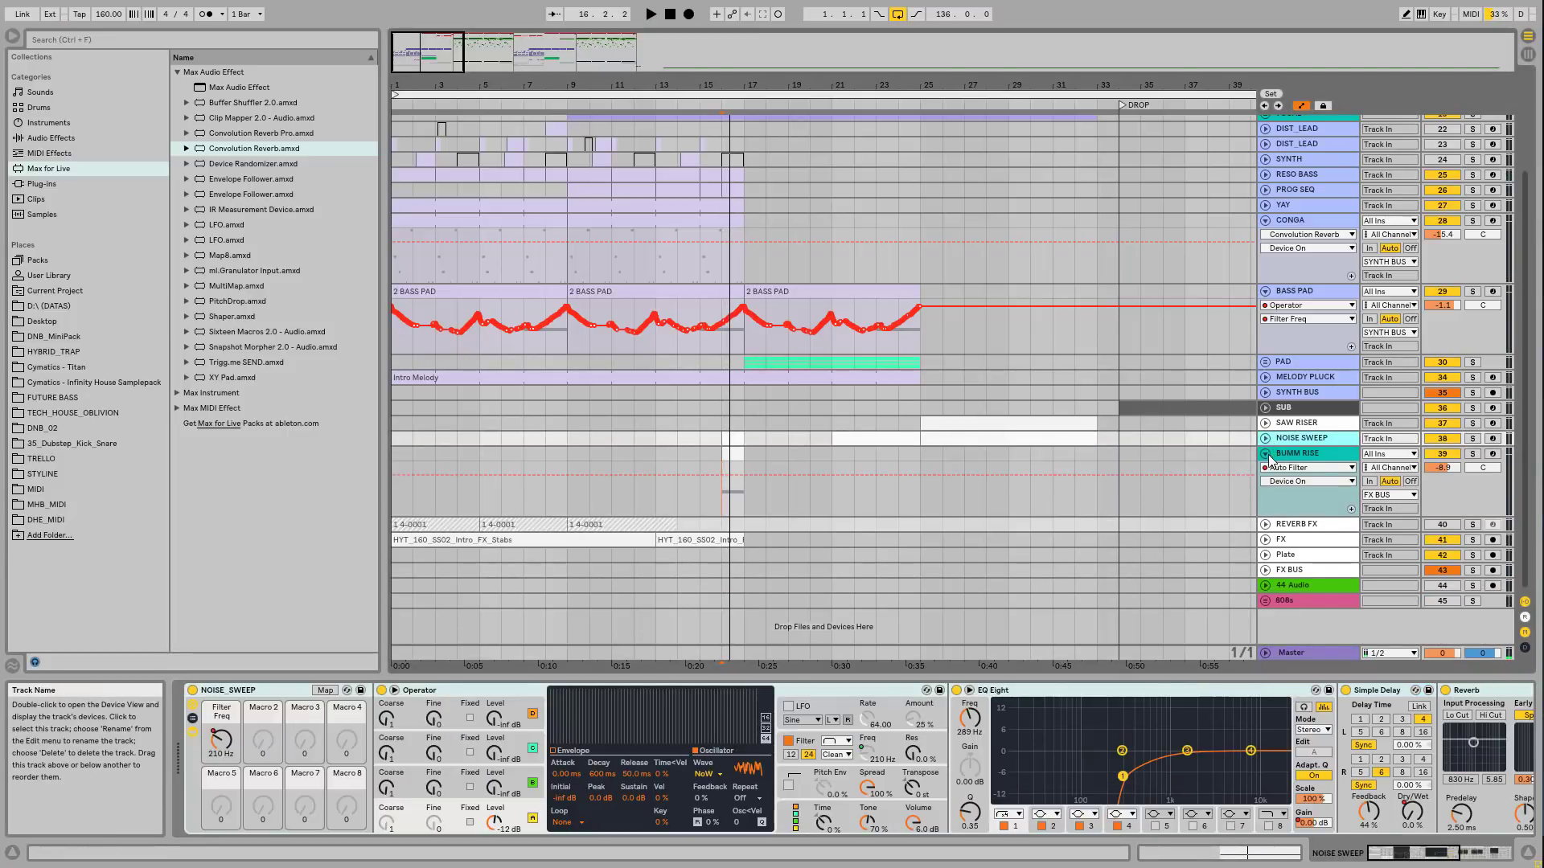
pyautogui.click(1266, 454)
pyautogui.moveTo(803, 84); pyautogui.dragTo(803, 68)
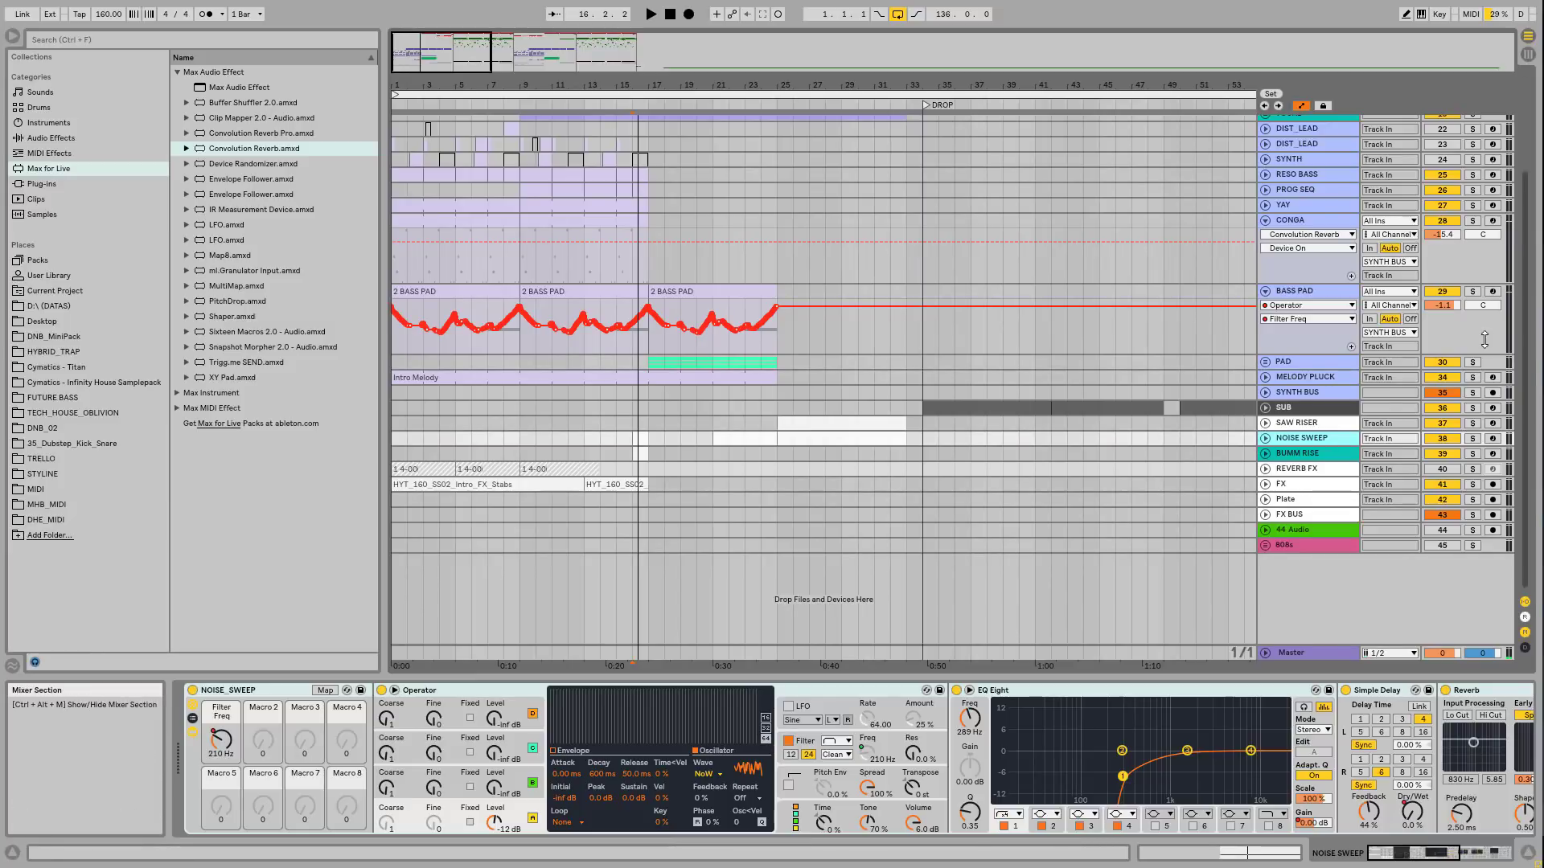
# Step: Recheck BUMM RISE and fold it again, then unfold the REVERB FX track and display its devices
pyautogui.click(1303, 454)
pyautogui.click(1265, 454)
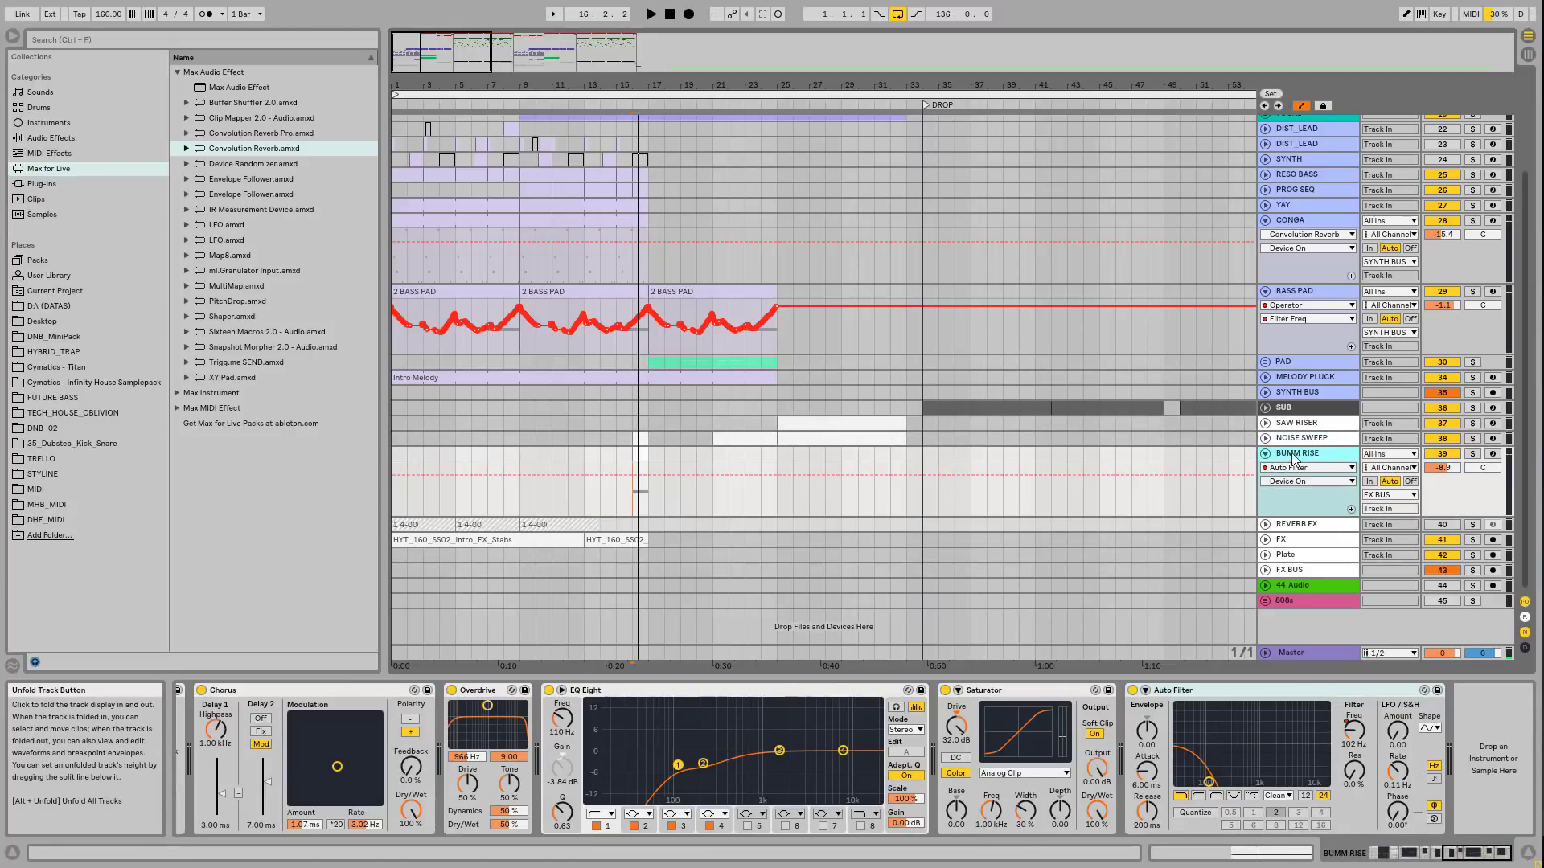
pyautogui.click(1265, 453)
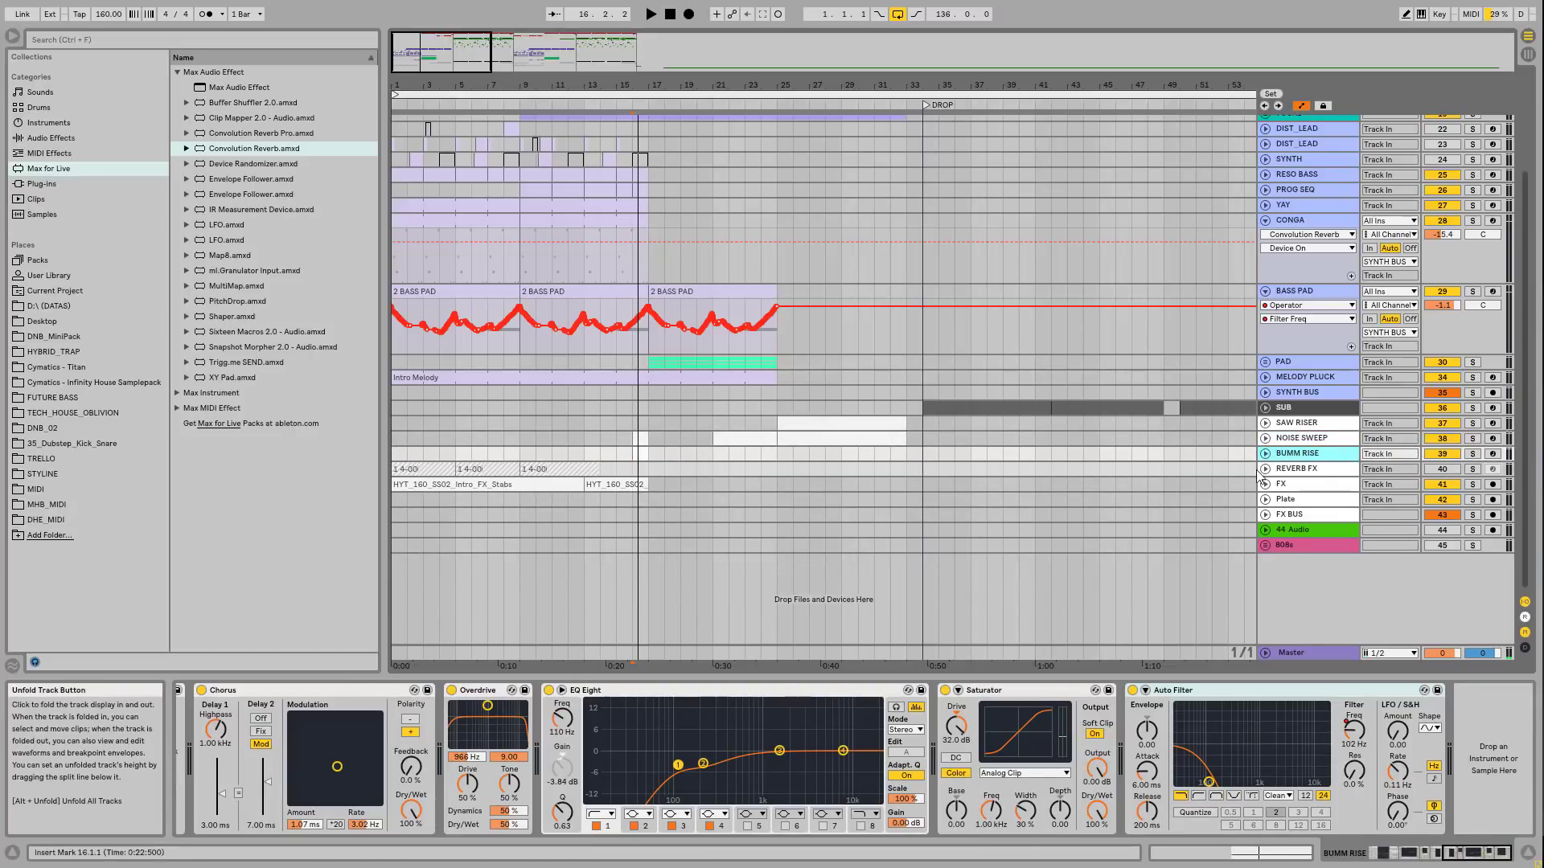
pyautogui.click(1265, 470)
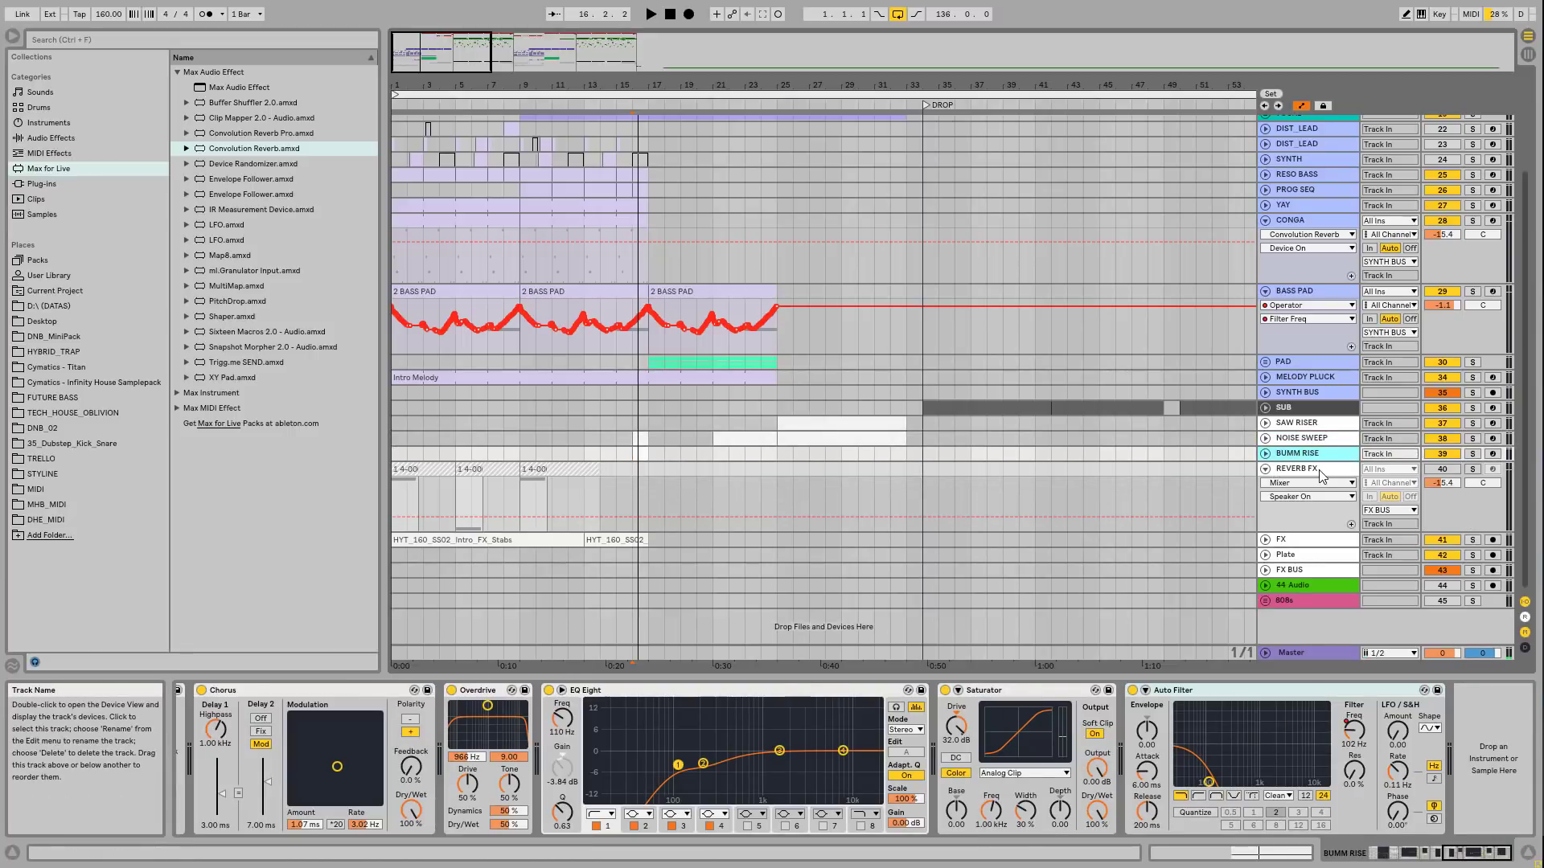
pyautogui.click(1278, 469)
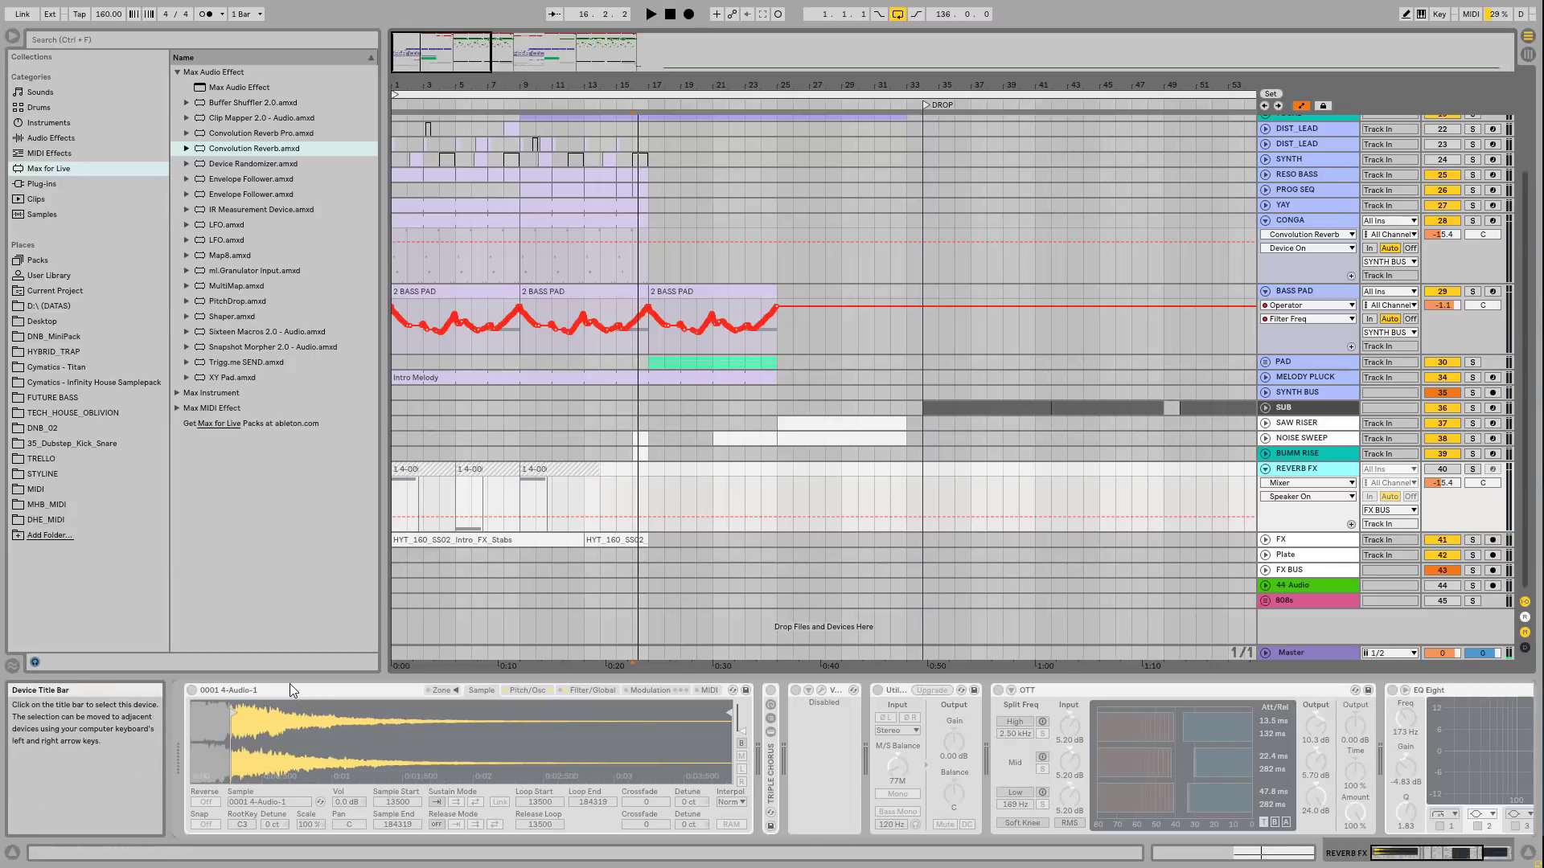
# Step: Unfreeze the REVERB FX track, solo it and audition its first clip from bar 1
pyautogui.rightClick(1325, 469)
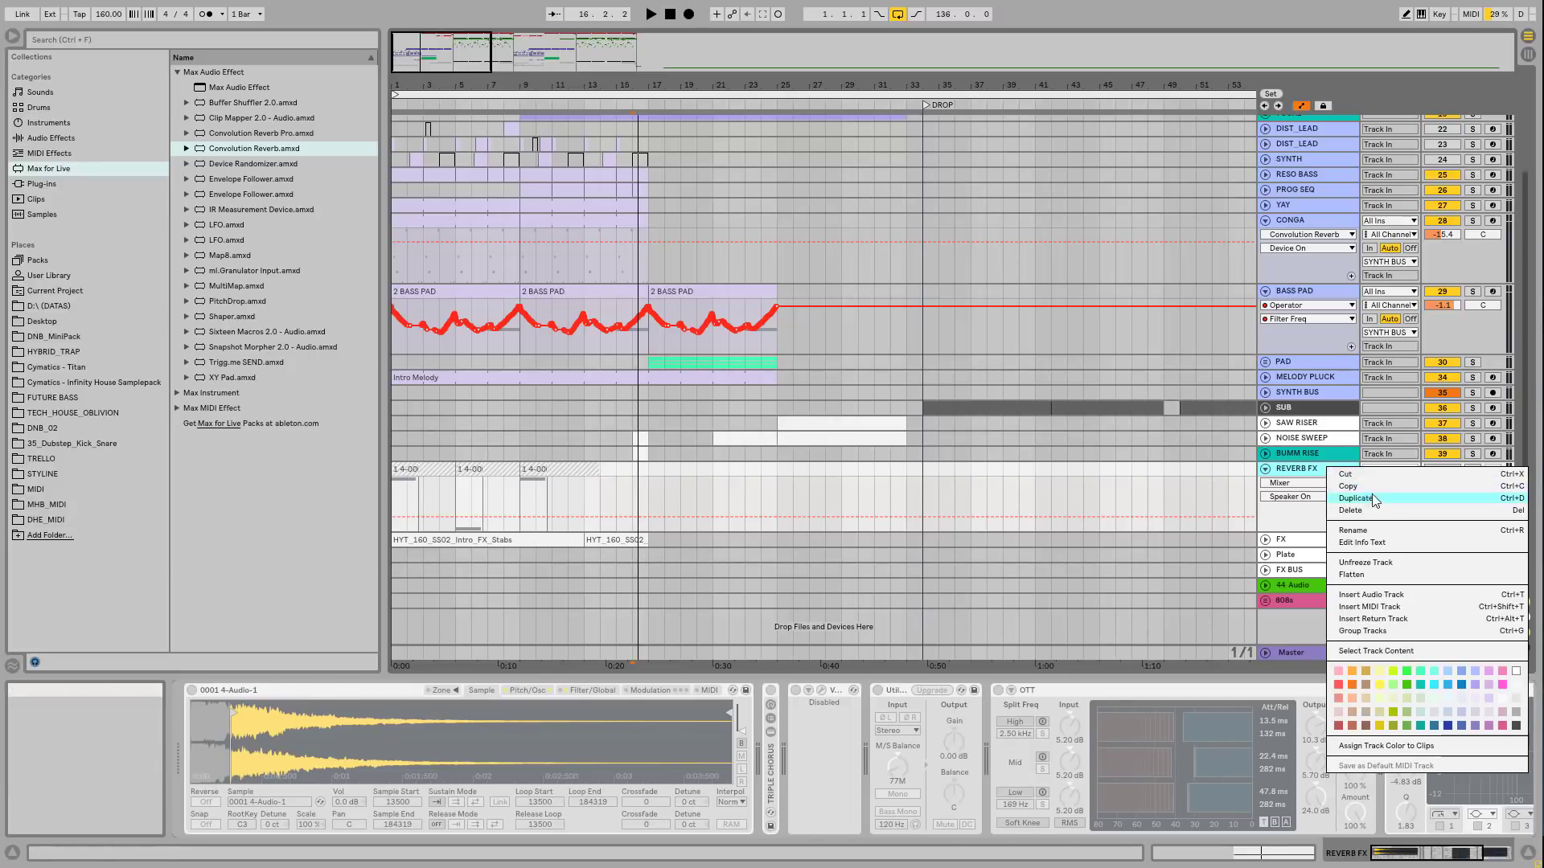
pyautogui.click(1373, 563)
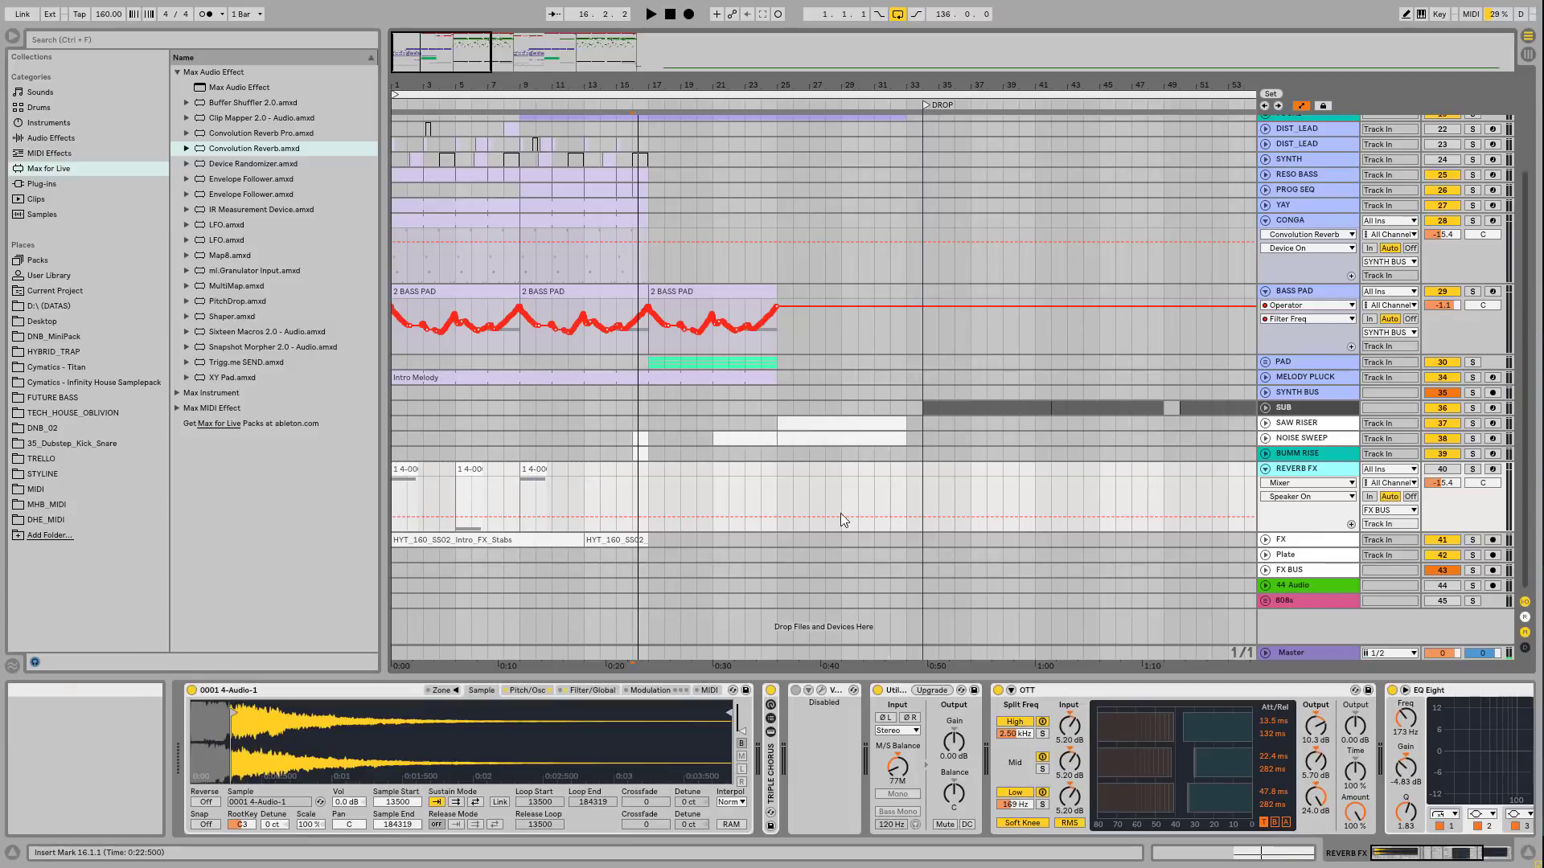
pyautogui.click(1472, 469)
pyautogui.click(406, 468)
pyautogui.press('space')
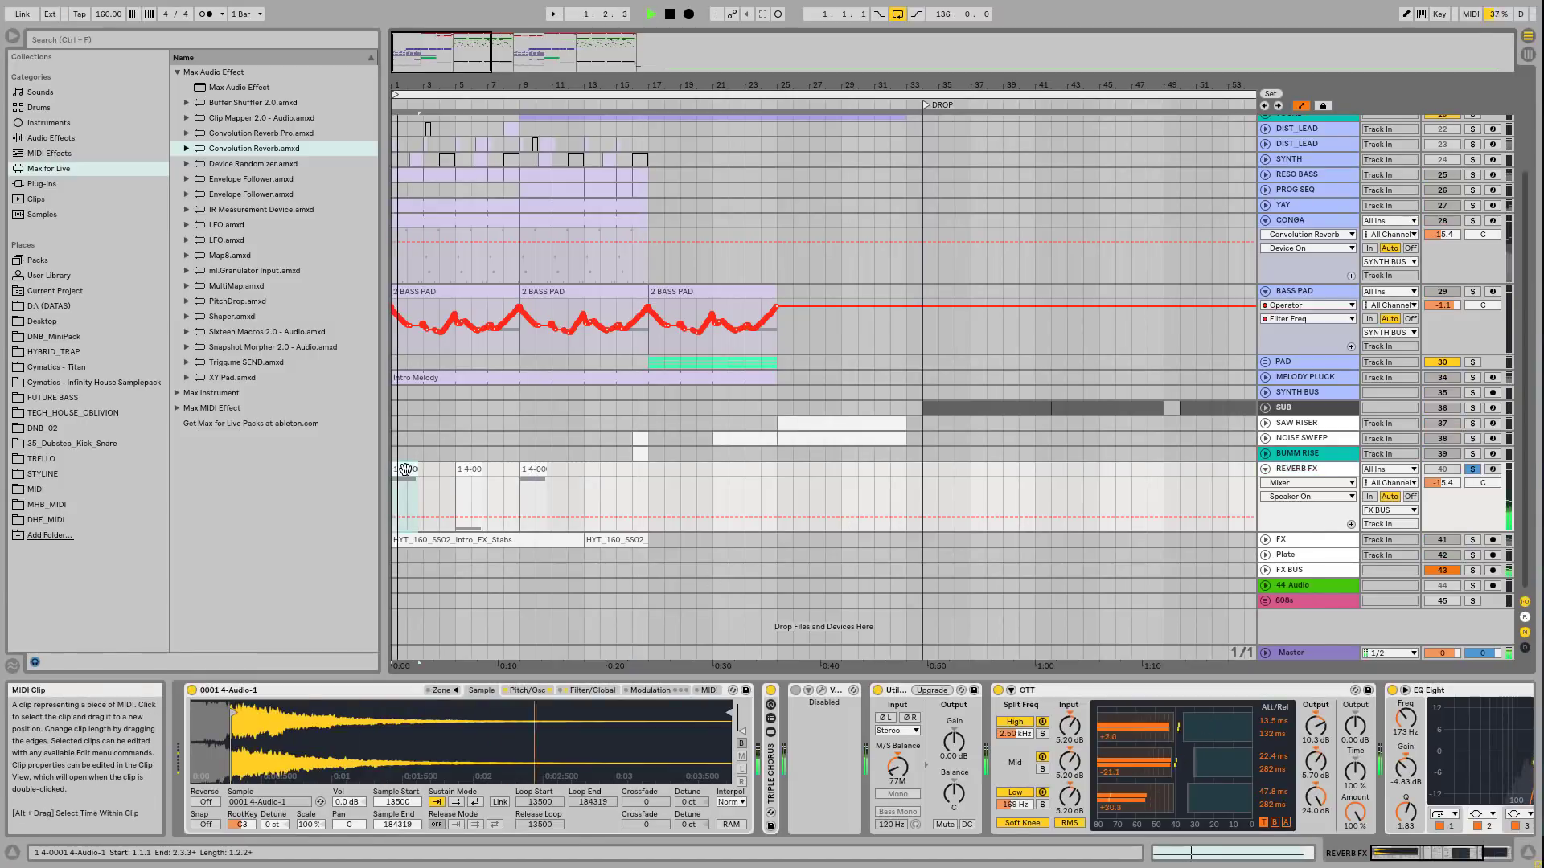
pyautogui.press('space')
# Step: Locate the REVERB FX sampler's 0001 4-Audio-1 sample in the browser
pyautogui.rightClick(406, 726)
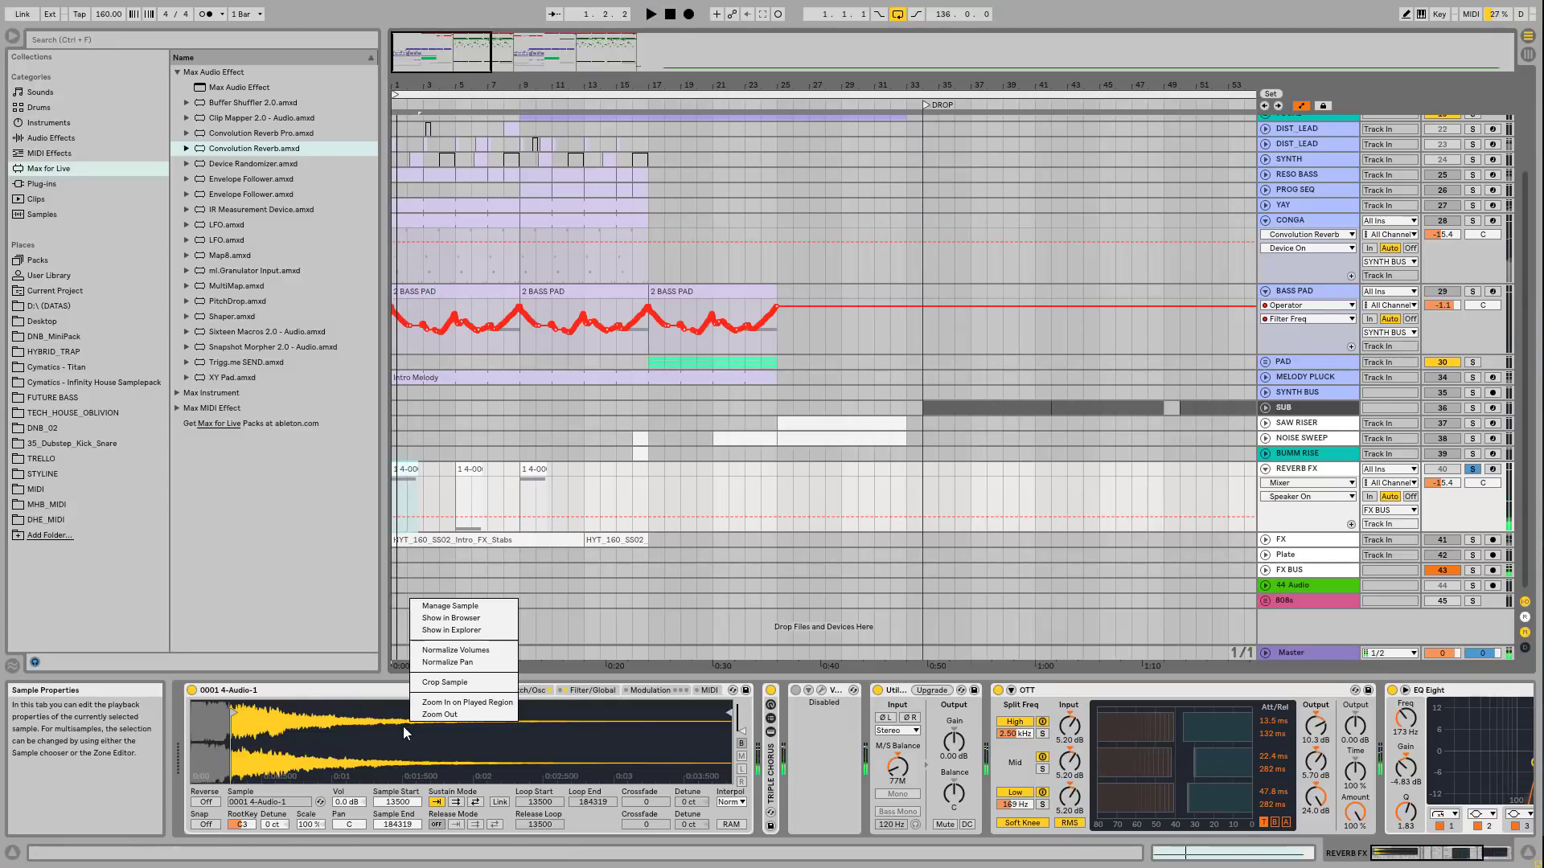
pyautogui.click(467, 621)
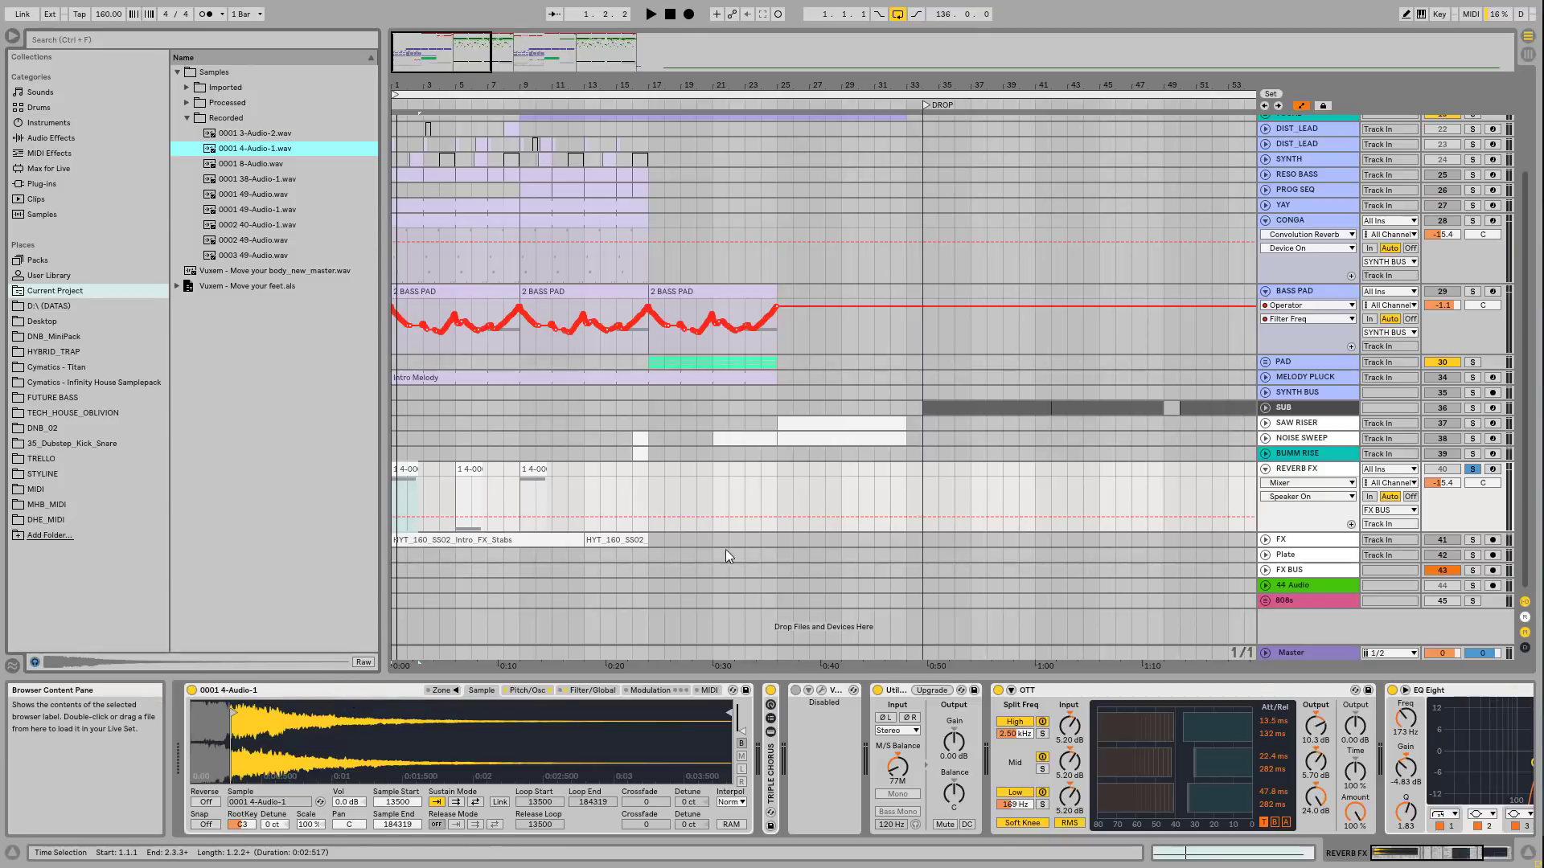
# Step: Freeze the REVERB FX track again and audition its clips from bar 1 and bar 5
pyautogui.click(1302, 472)
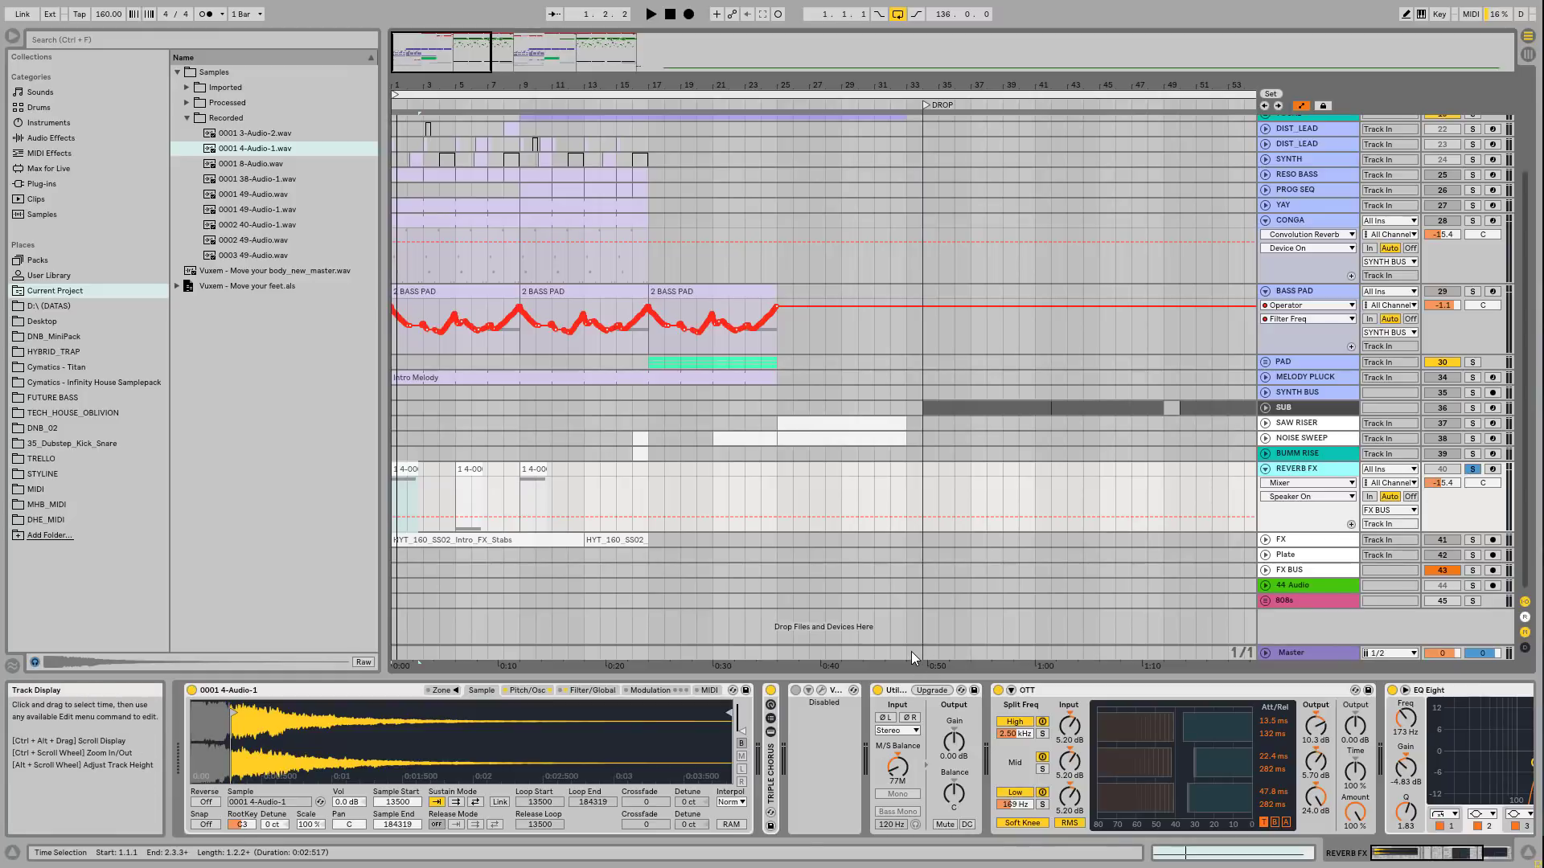
pyautogui.press('0')
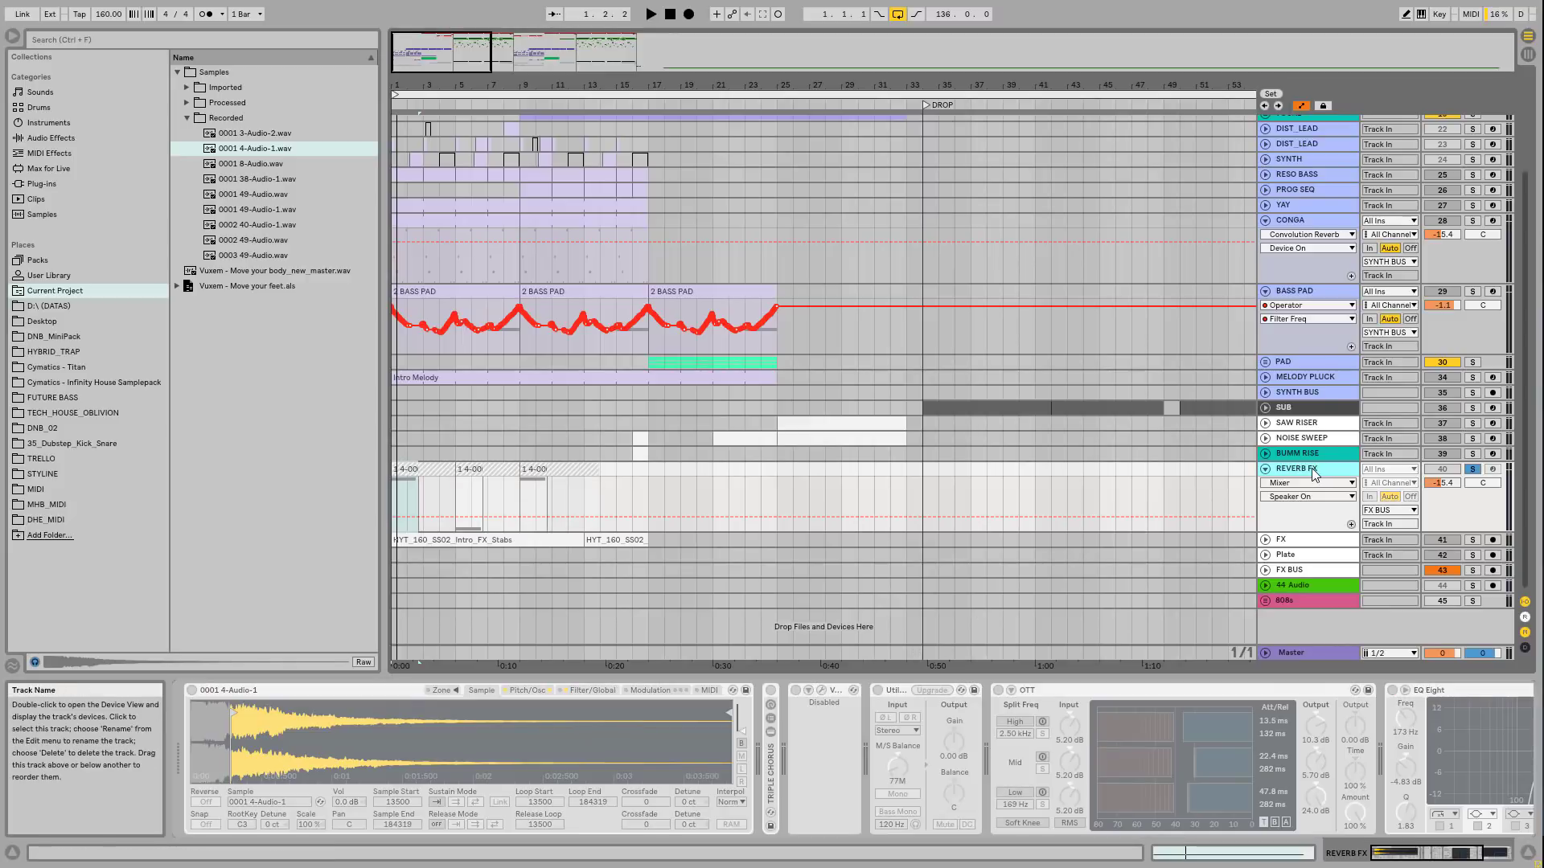
pyautogui.press('space')
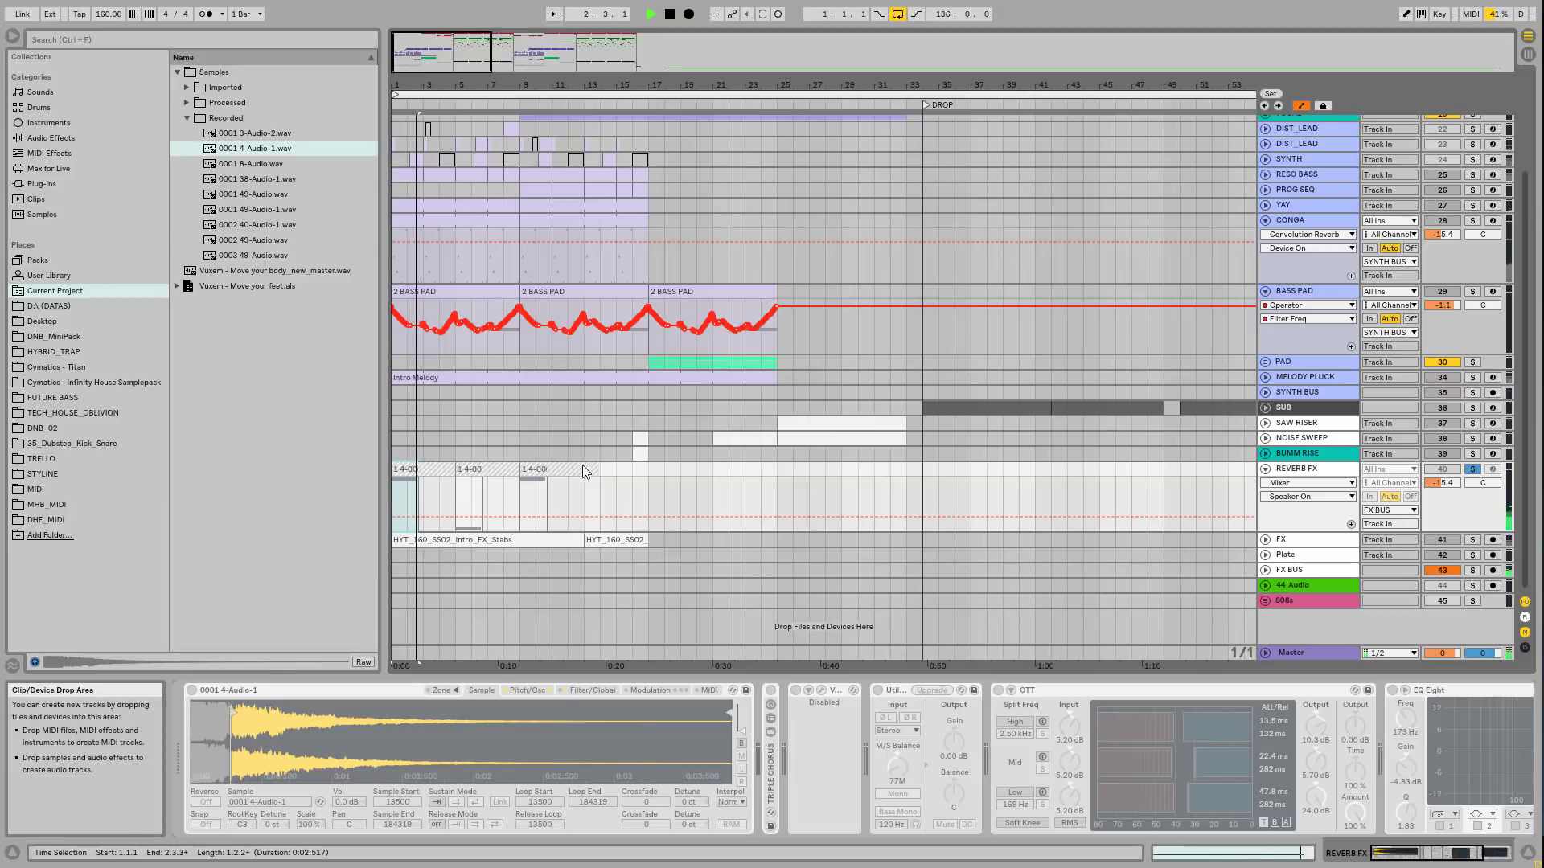
pyautogui.click(456, 489)
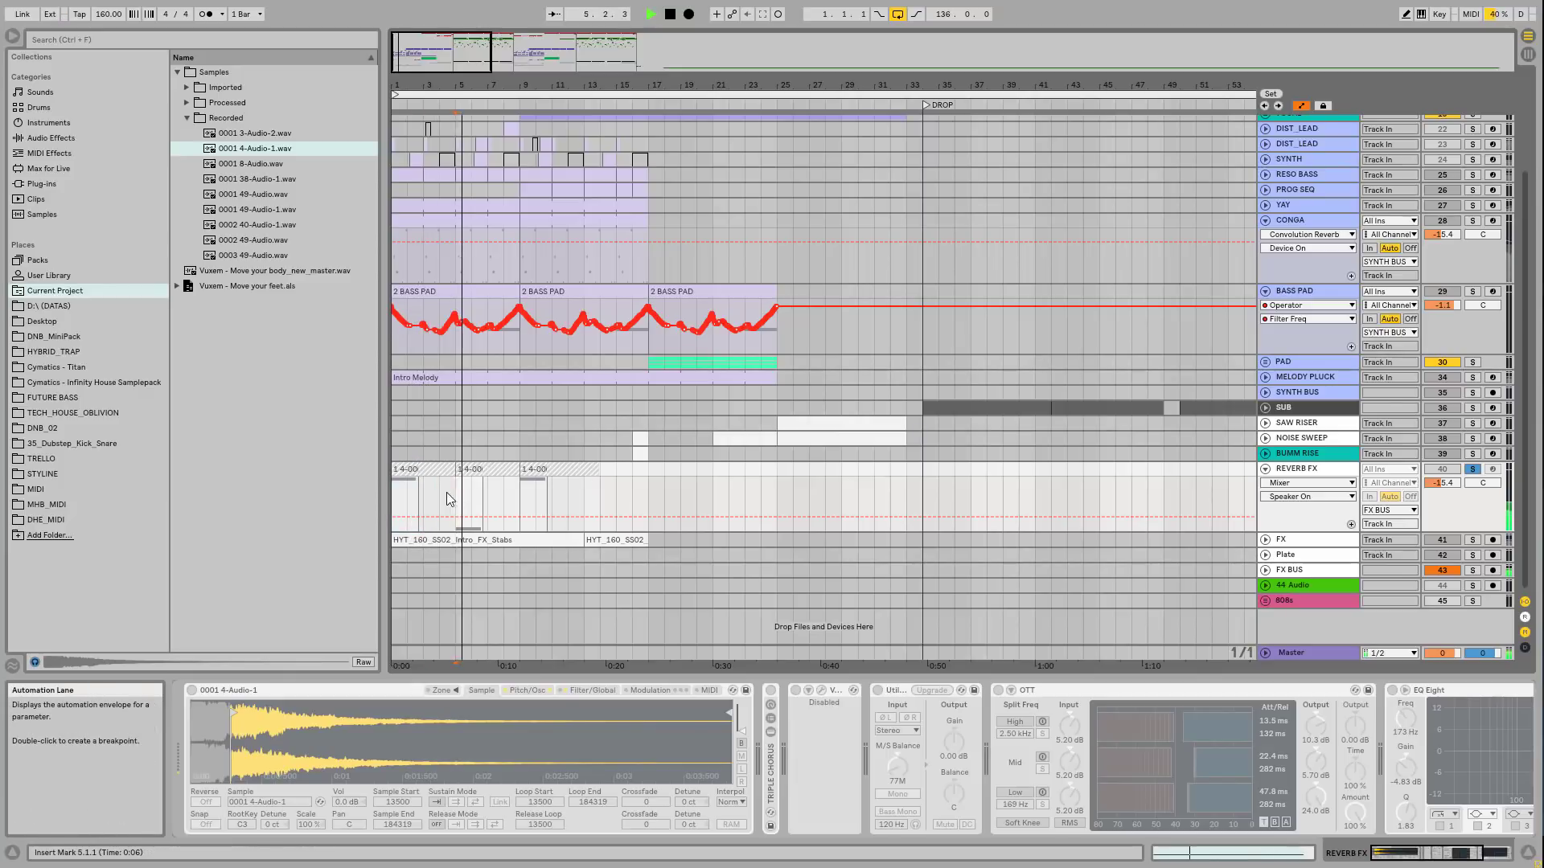
# Step: Unfold and solo the FX track, and audition its Intro_FX_Stabs clips from bar 1 and bar 5
pyautogui.click(1265, 539)
pyautogui.press('space')
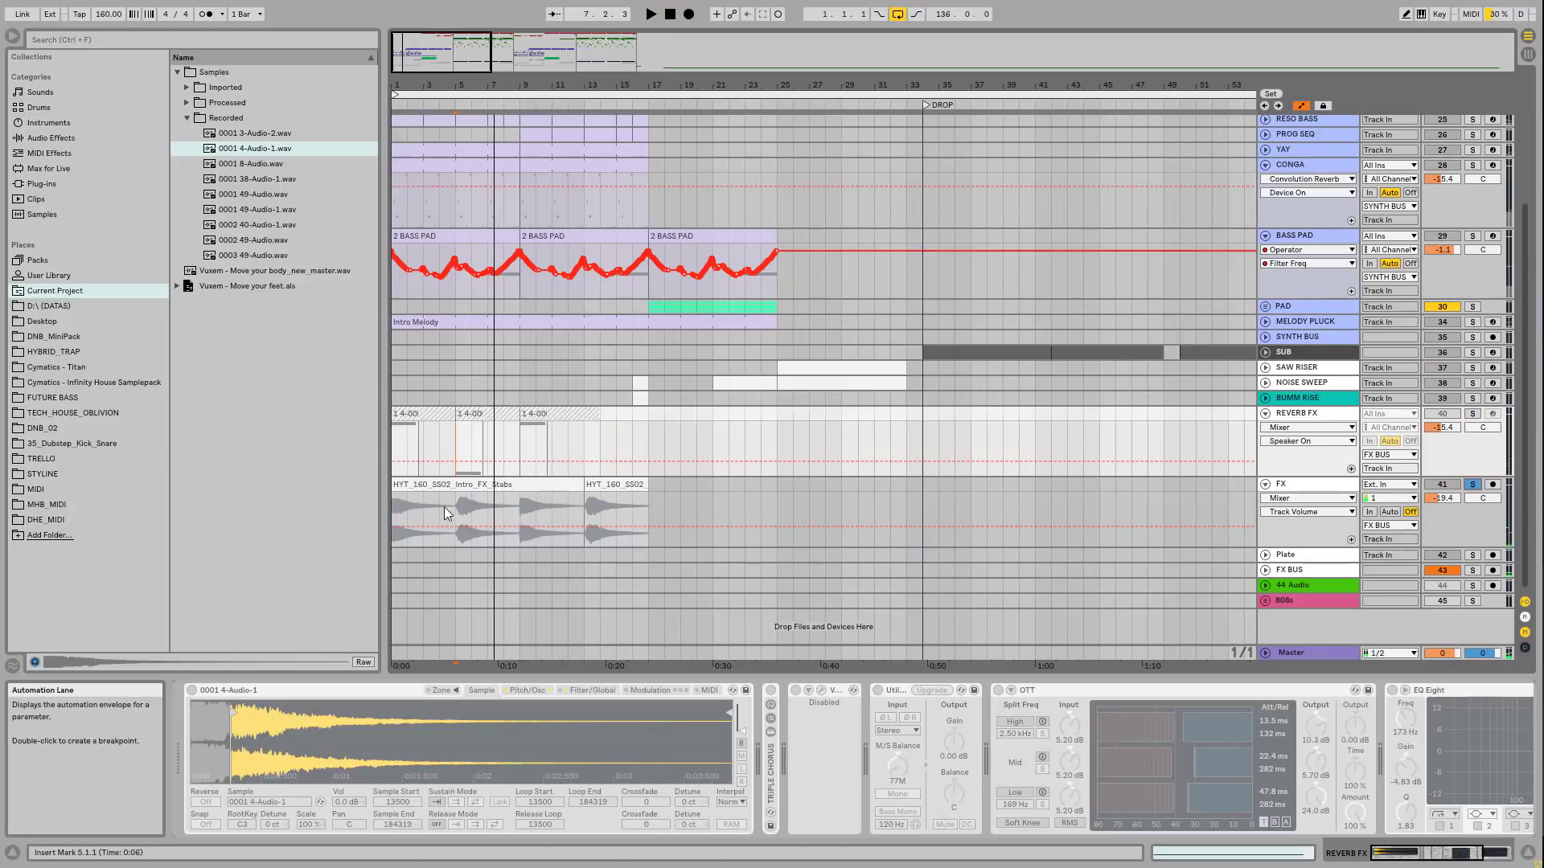
pyautogui.click(475, 503)
pyautogui.press('space')
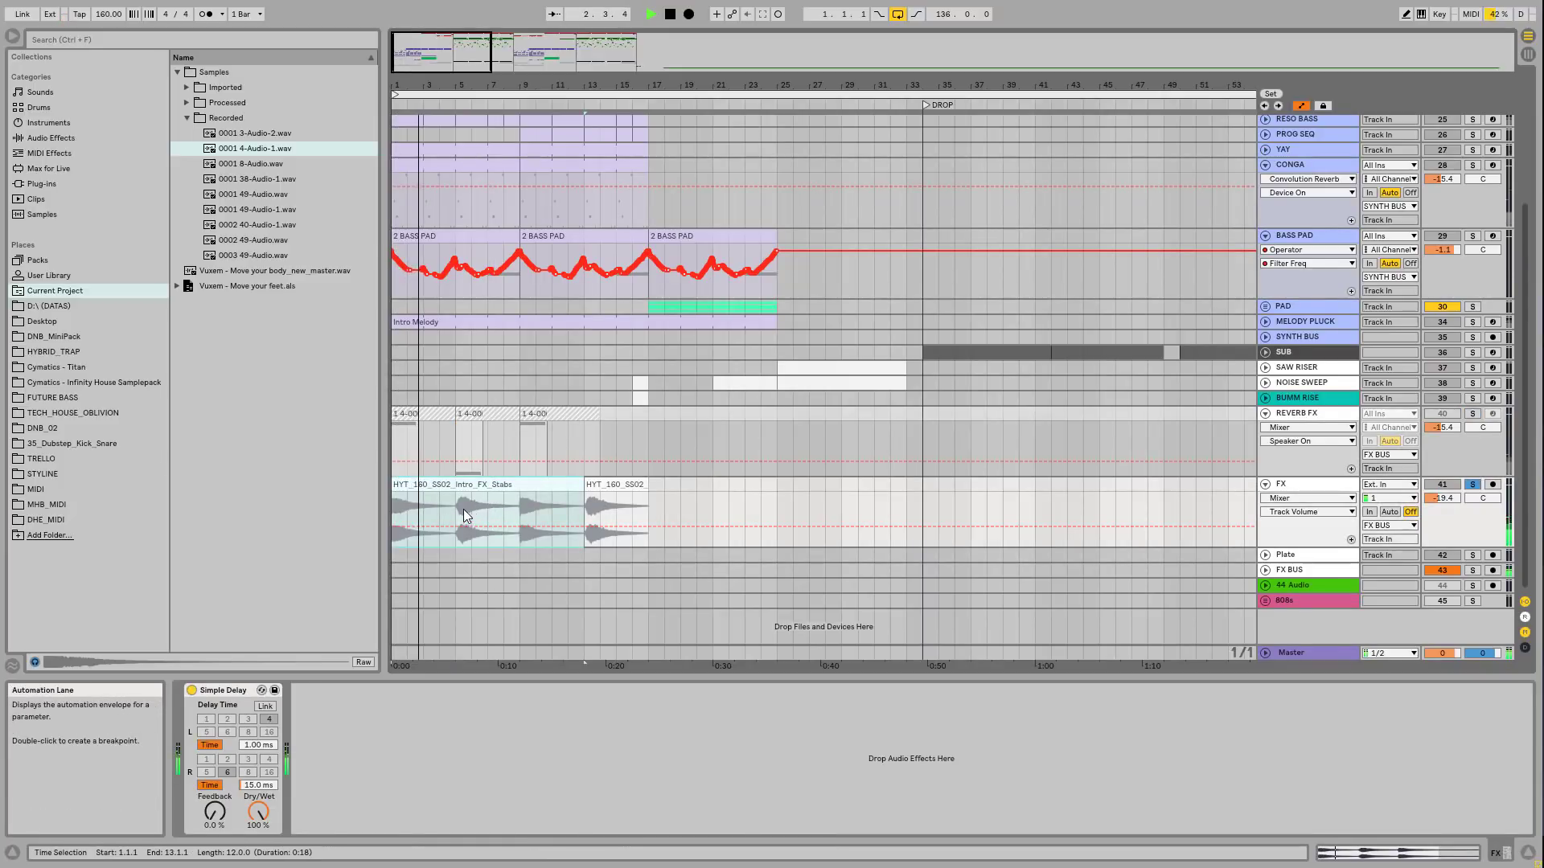
pyautogui.click(455, 503)
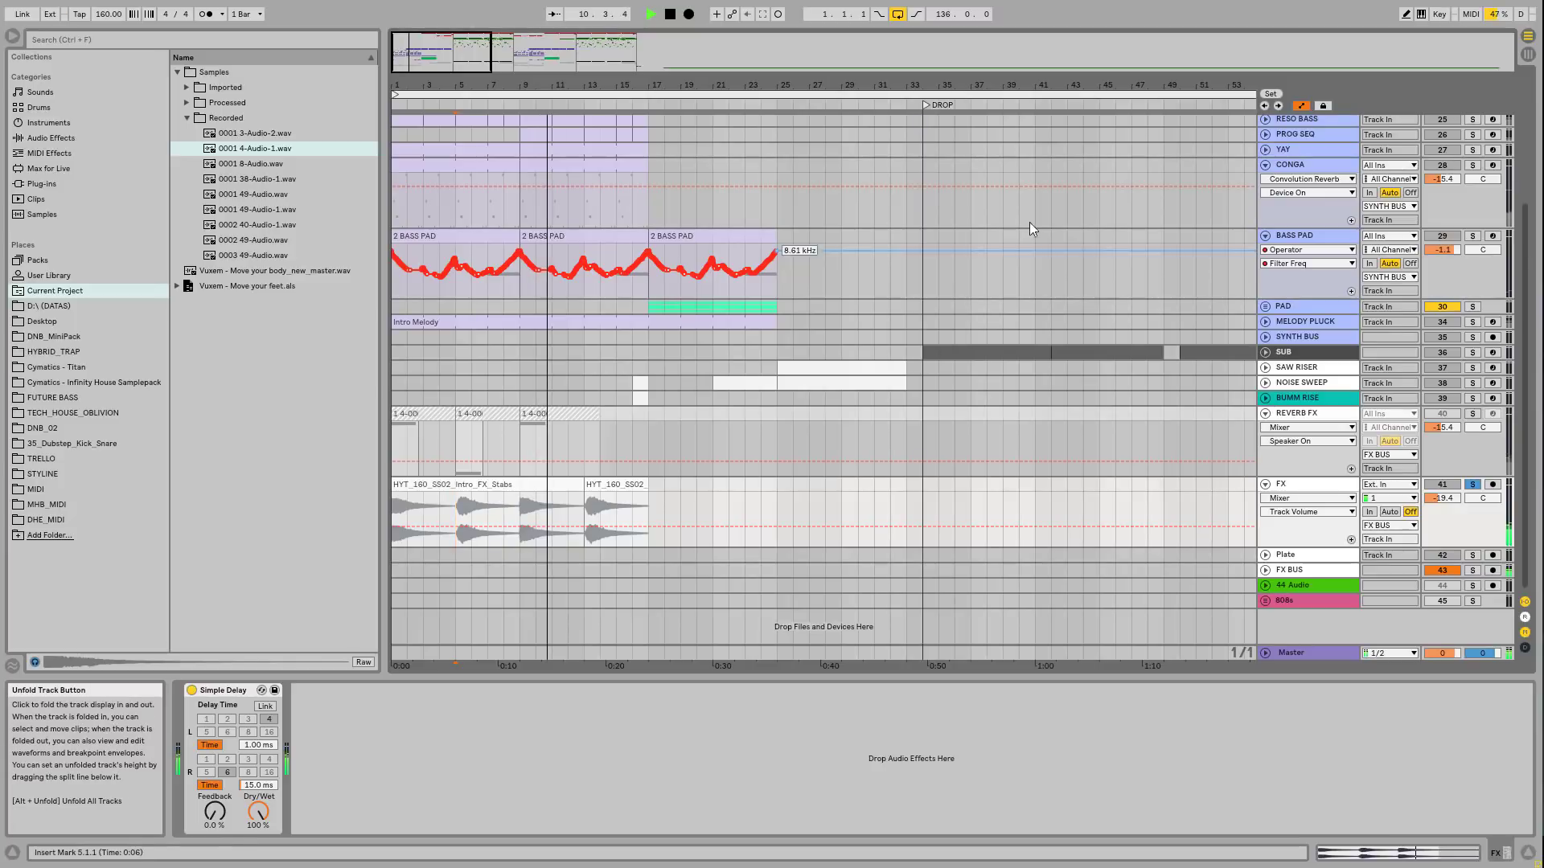
# Step: Unfold the Plate track and view its device chain, fold it again and stop playback
pyautogui.moveTo(799, 86); pyautogui.dragTo(798, 44)
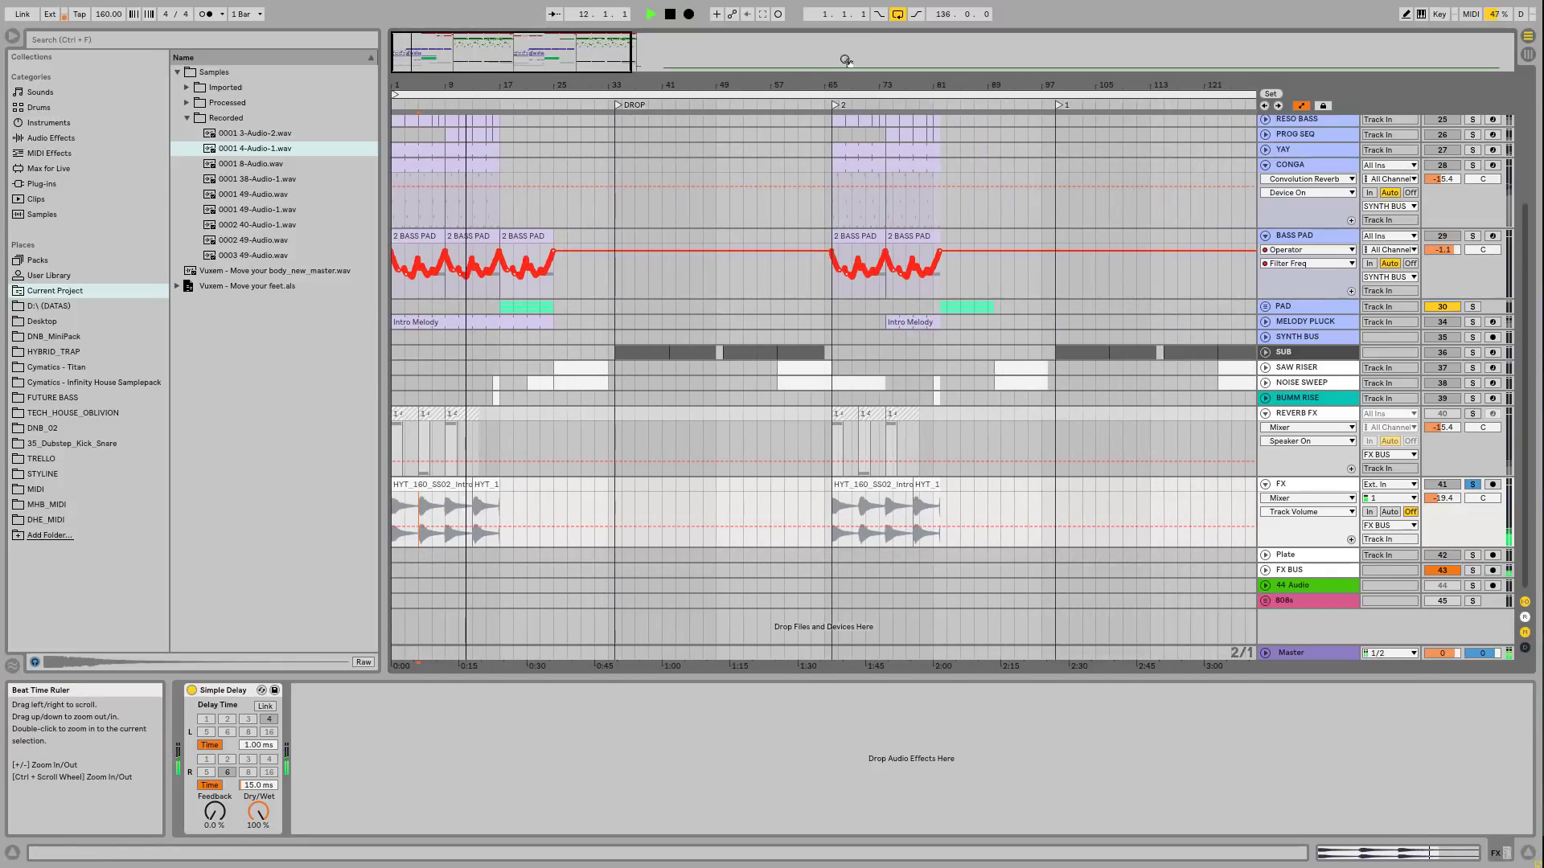
pyautogui.click(1265, 555)
pyautogui.click(1312, 558)
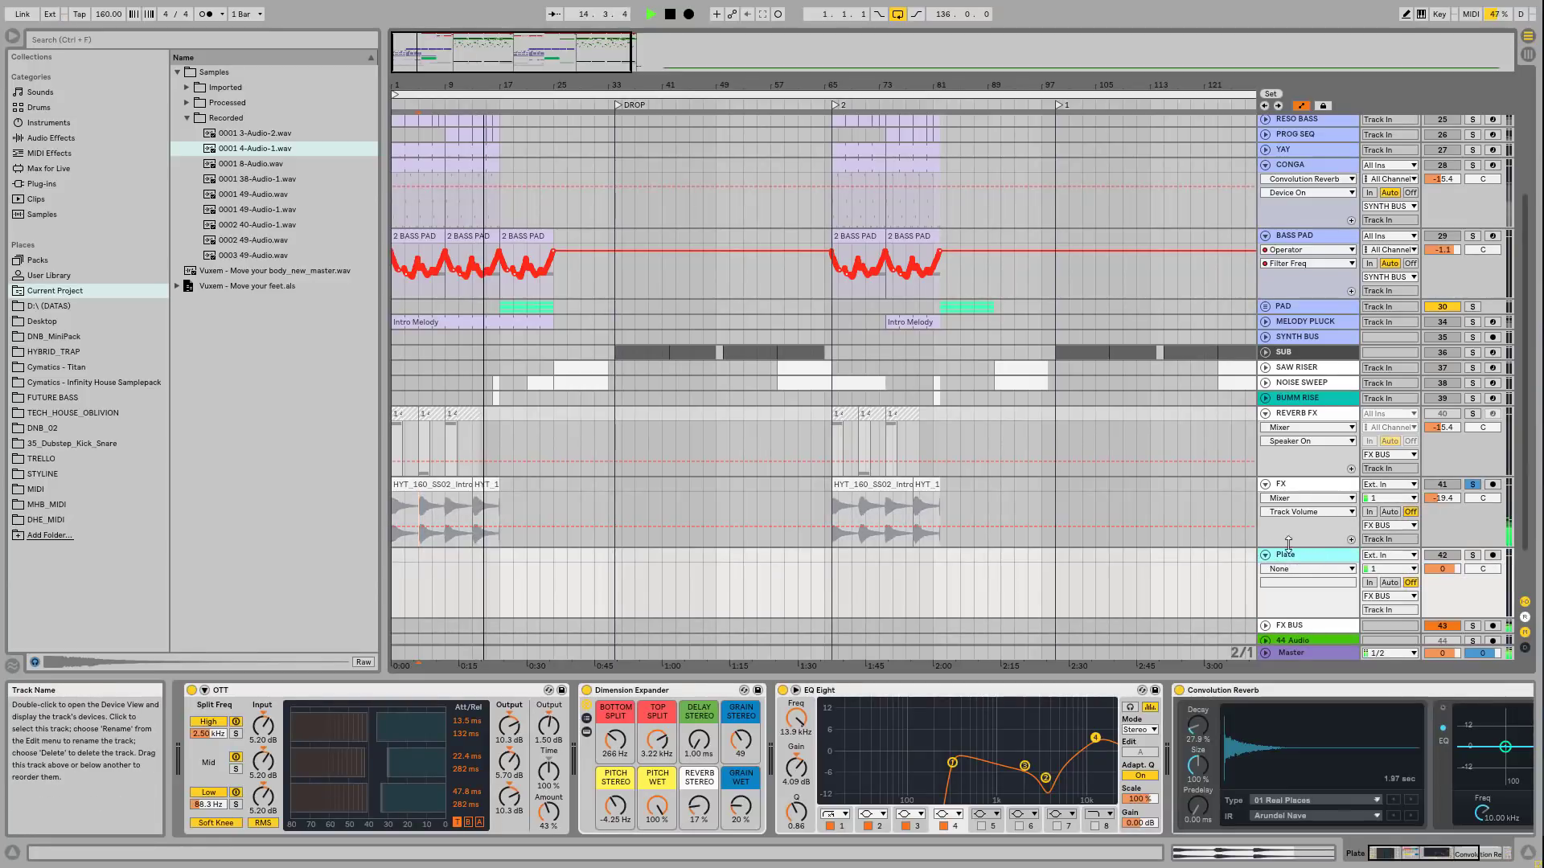
pyautogui.scroll(2, 1294, 574)
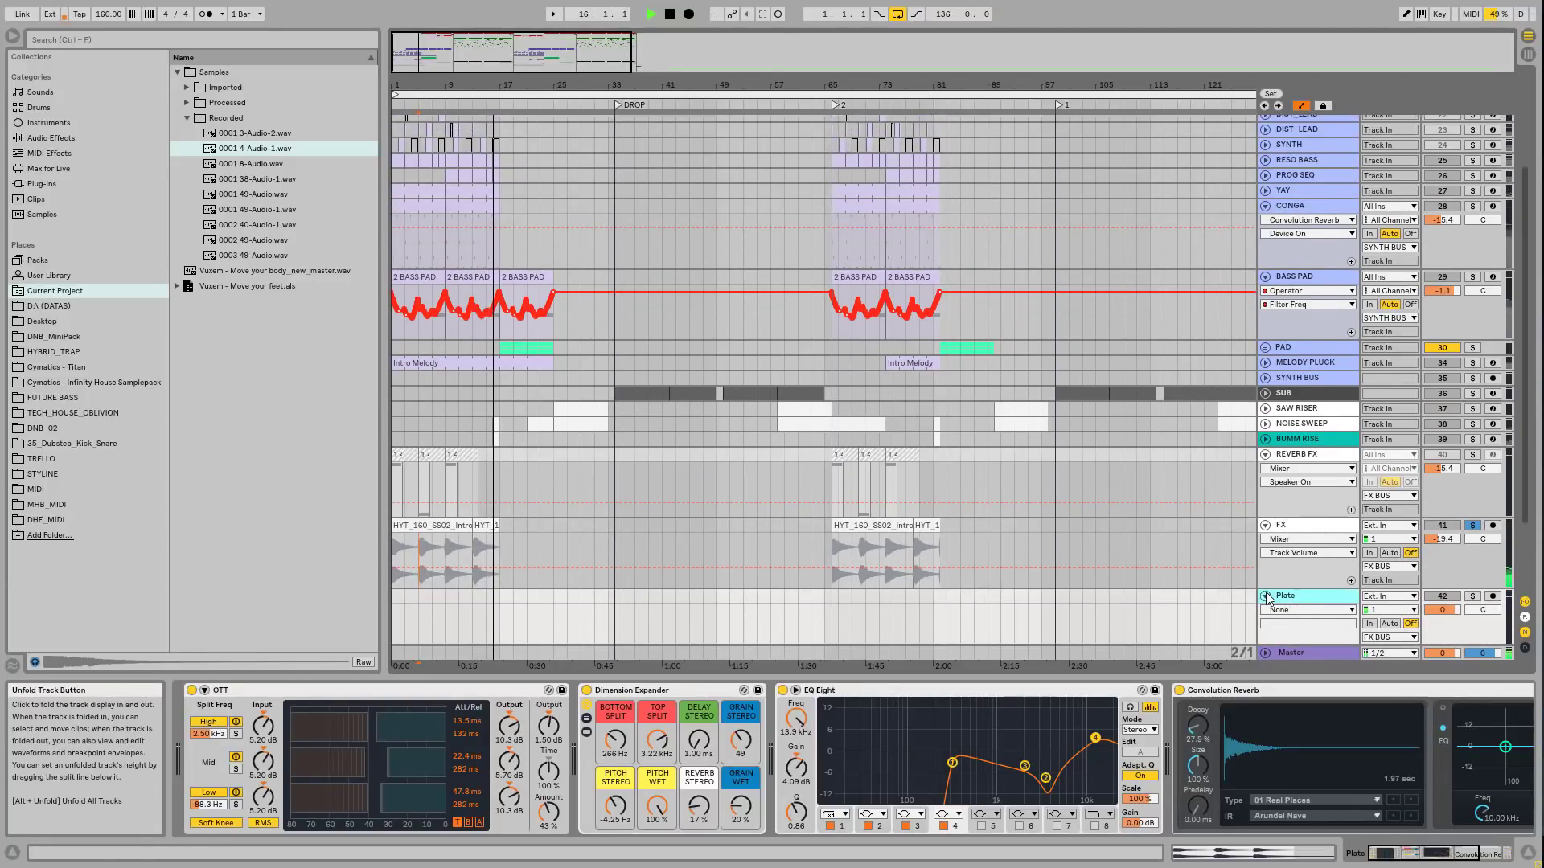
pyautogui.click(1266, 595)
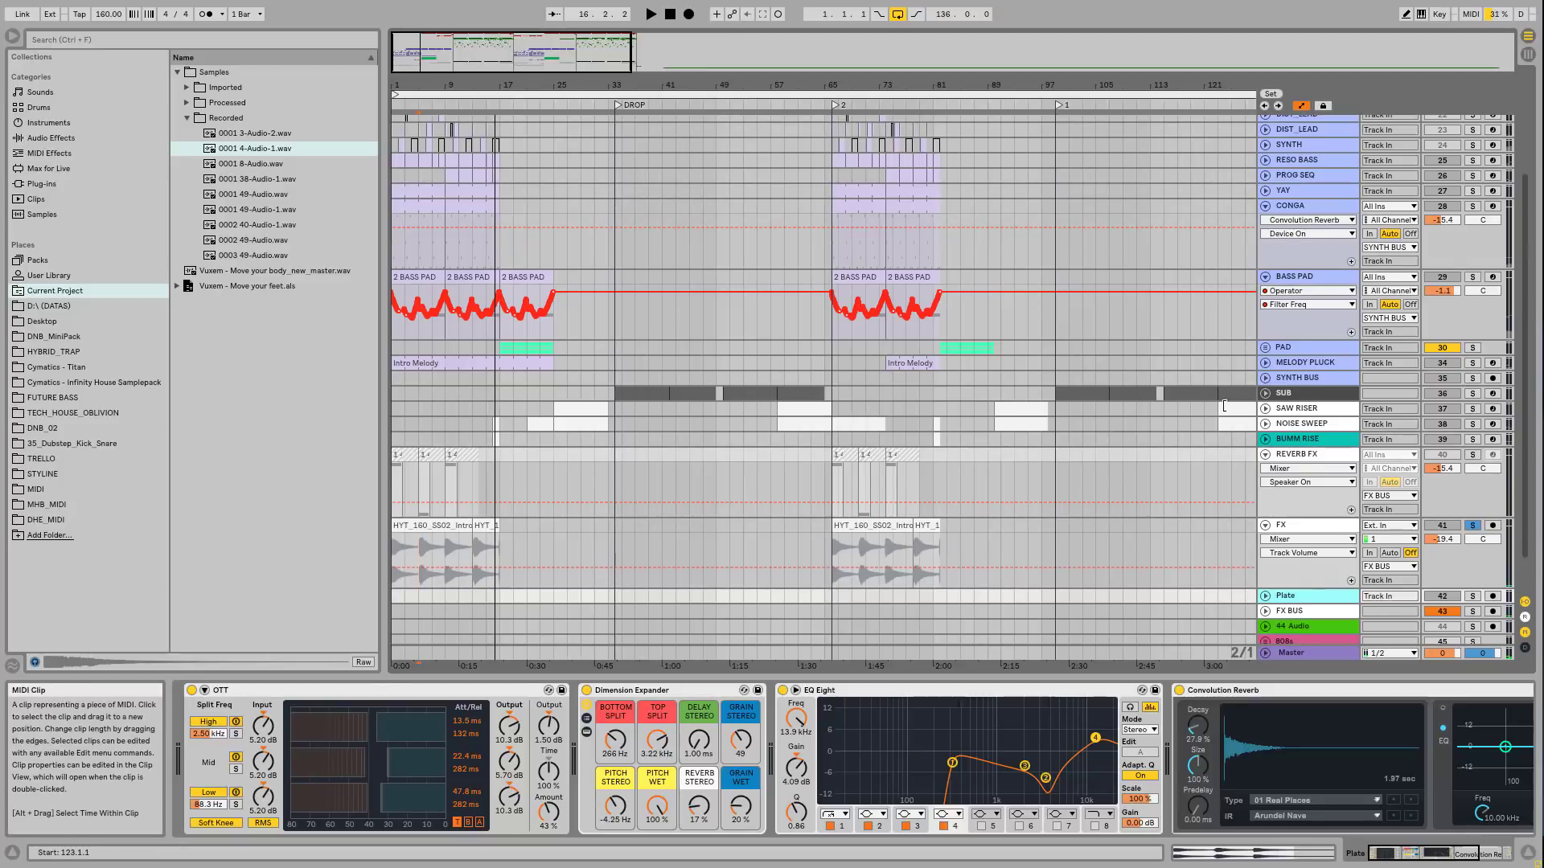
# Step: Fold the FX and REVERB FX tracks and clear the FX solo
pyautogui.scroll(-1, 1216, 384)
pyautogui.moveTo(406, 85); pyautogui.dragTo(405, 161)
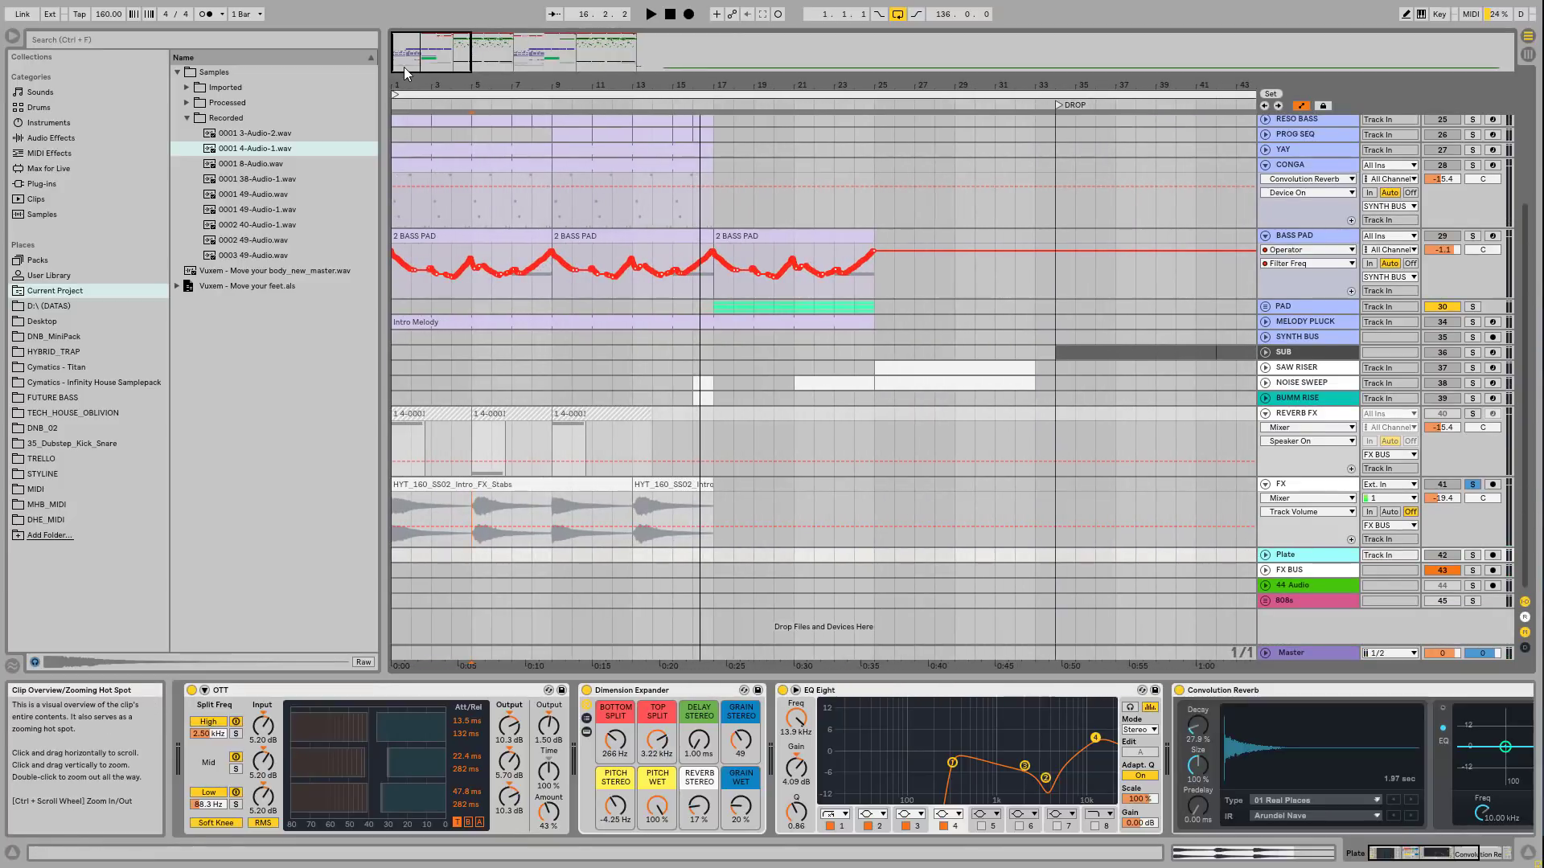
pyautogui.moveTo(585, 85); pyautogui.dragTo(586, 26)
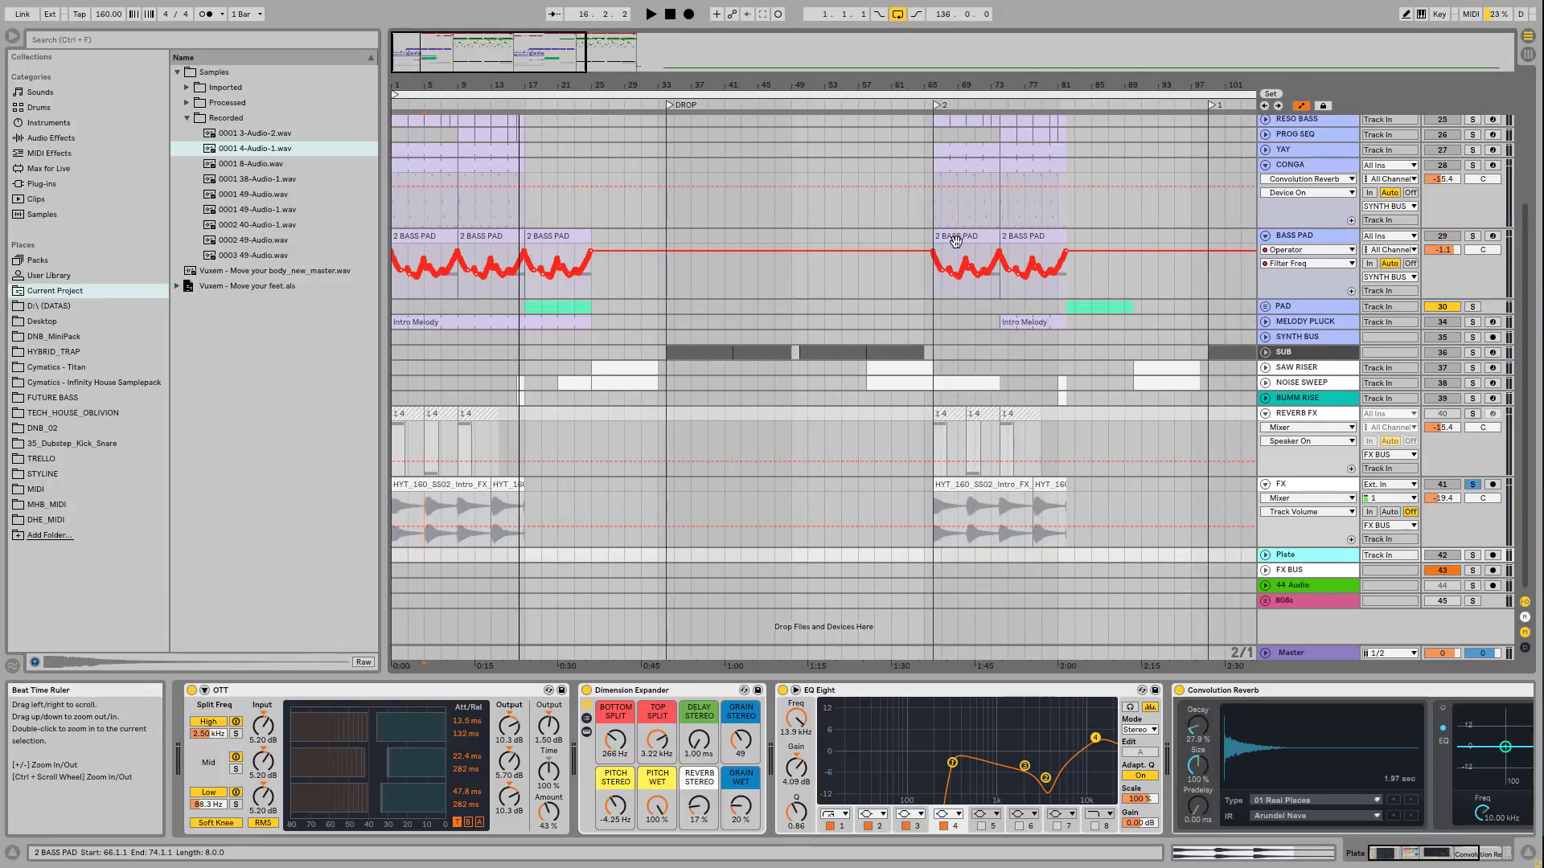
pyautogui.click(1265, 485)
pyautogui.click(1265, 412)
pyautogui.click(1472, 429)
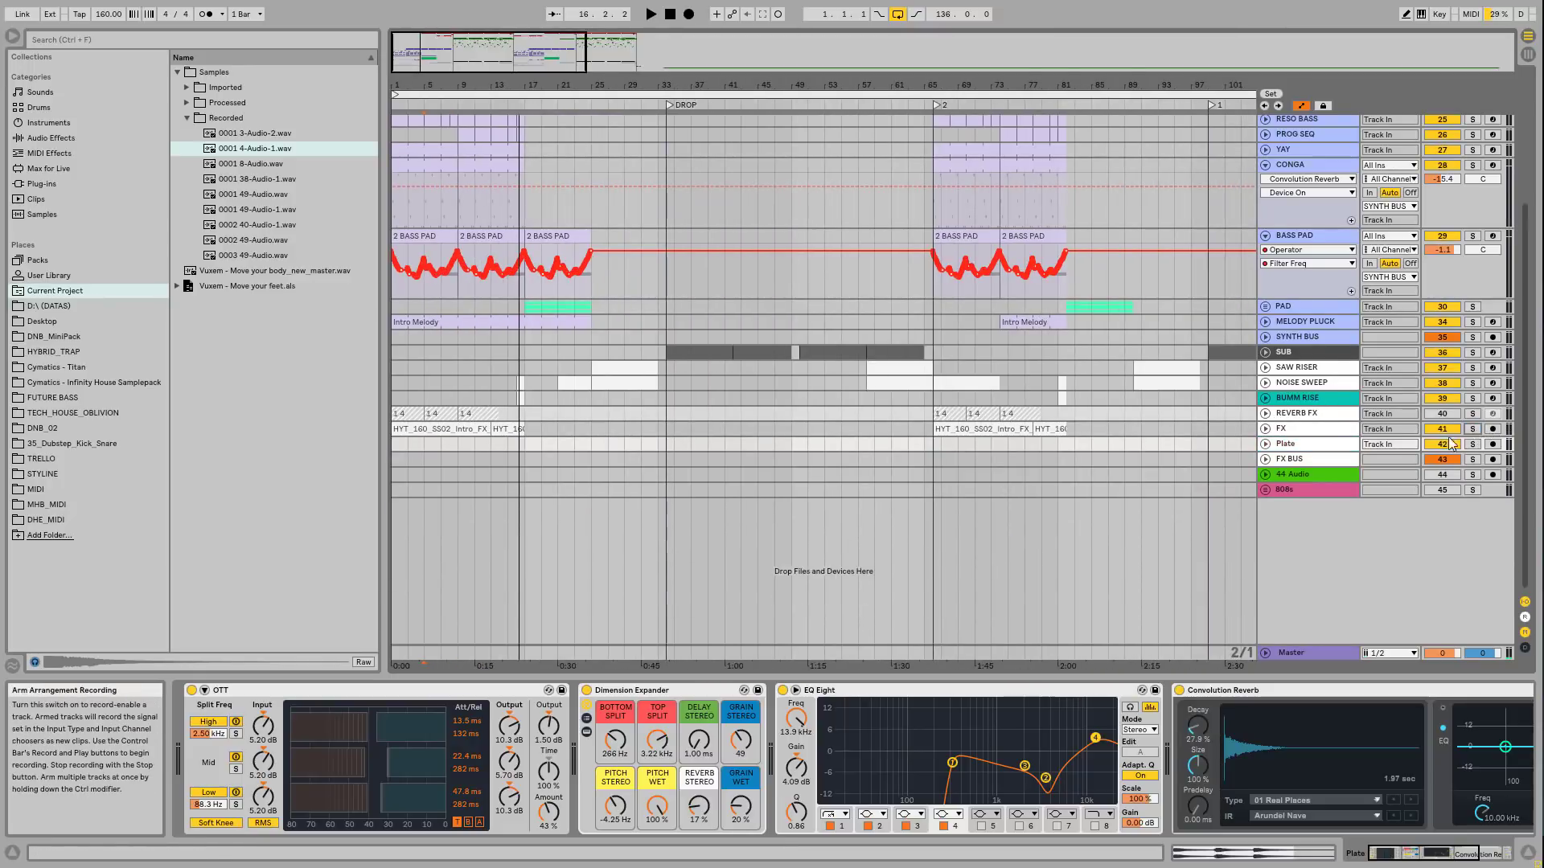
# Step: Hide the automation lanes and fold the CONGA and BASS PAD tracks
pyautogui.moveTo(777, 85); pyautogui.dragTo(488, 74)
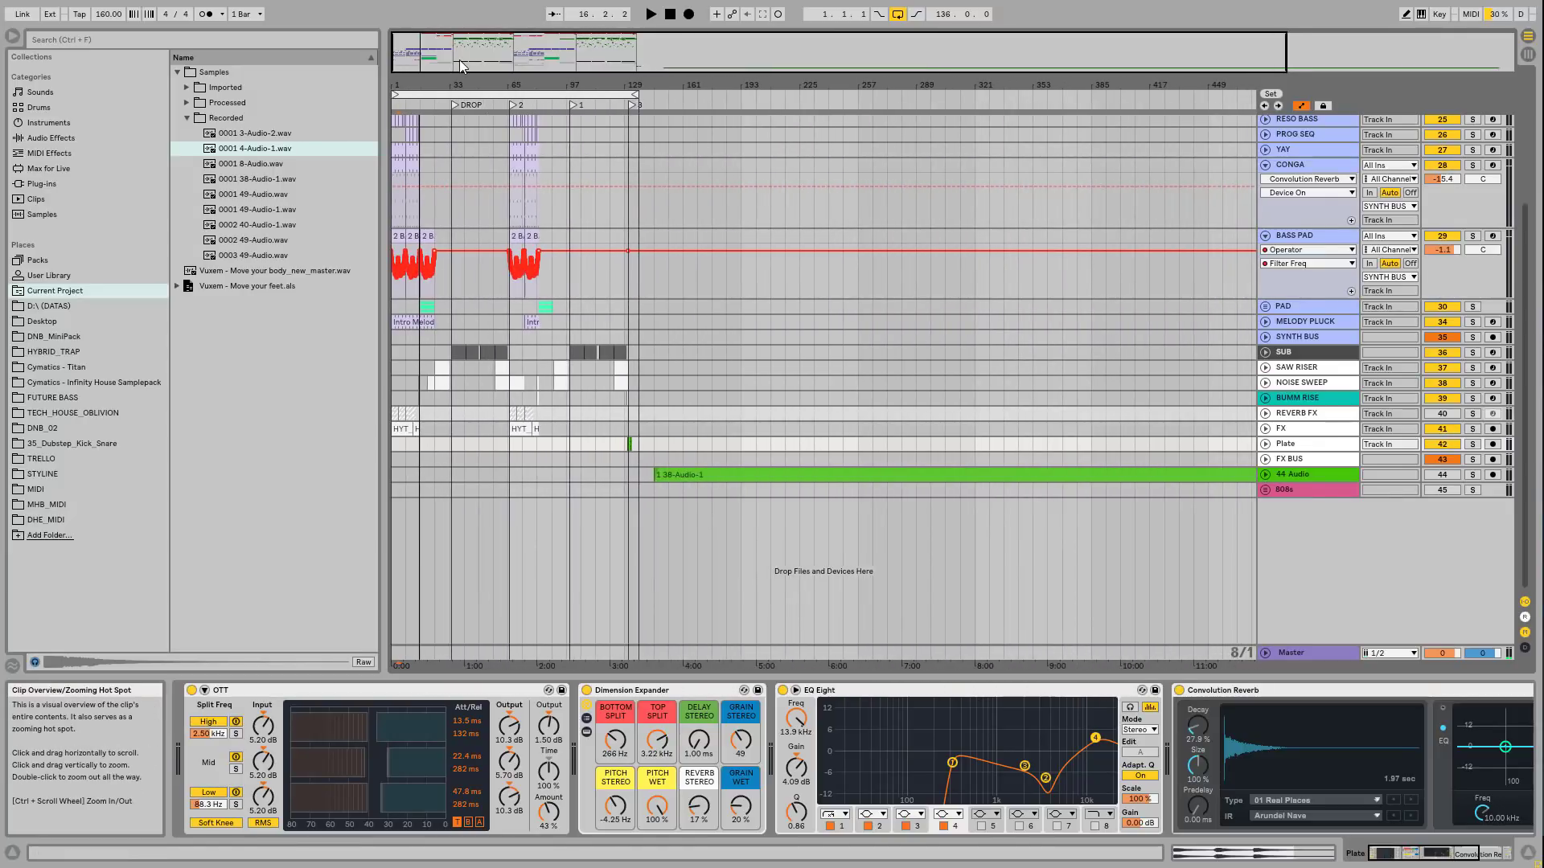
pyautogui.click(1300, 105)
pyautogui.click(1265, 164)
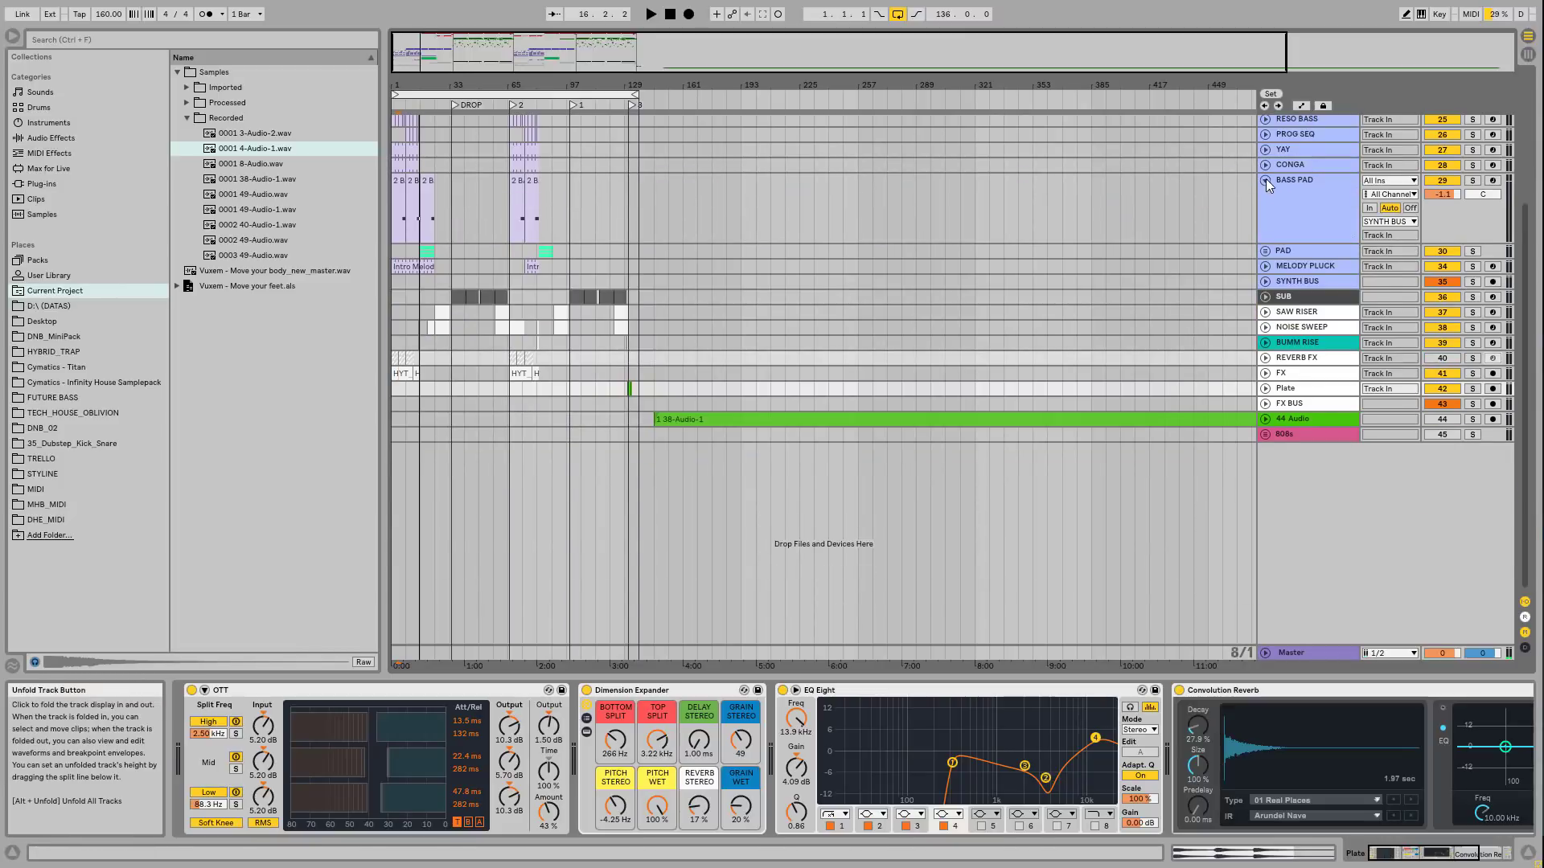
pyautogui.click(1265, 180)
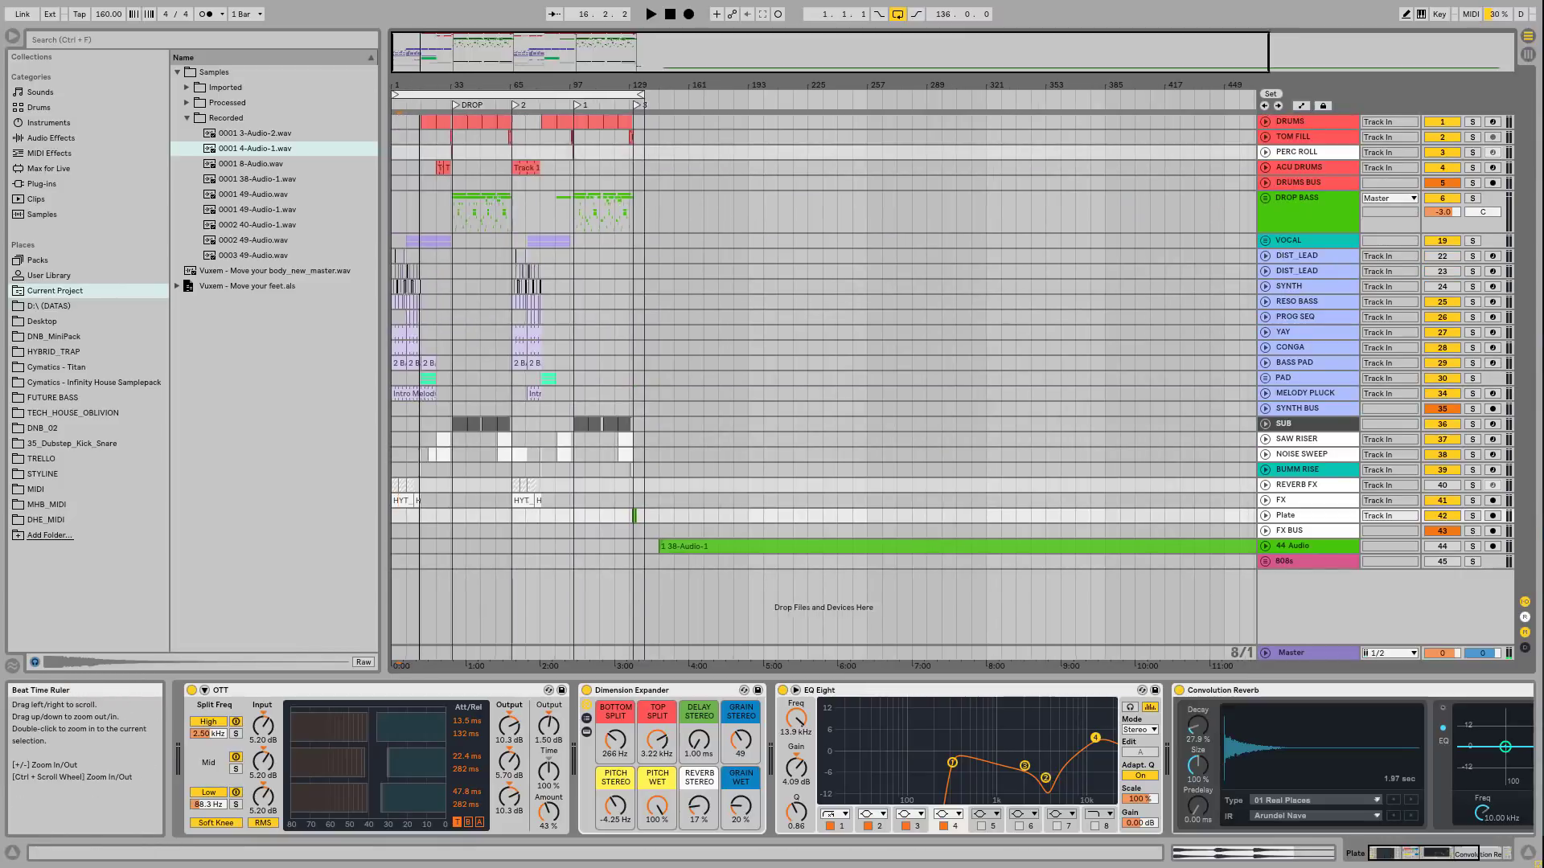
# Step: Unfold the VOCAL group, solo it and play it from bar 9
pyautogui.moveTo(409, 83); pyautogui.dragTo(408, 153)
pyautogui.click(447, 246)
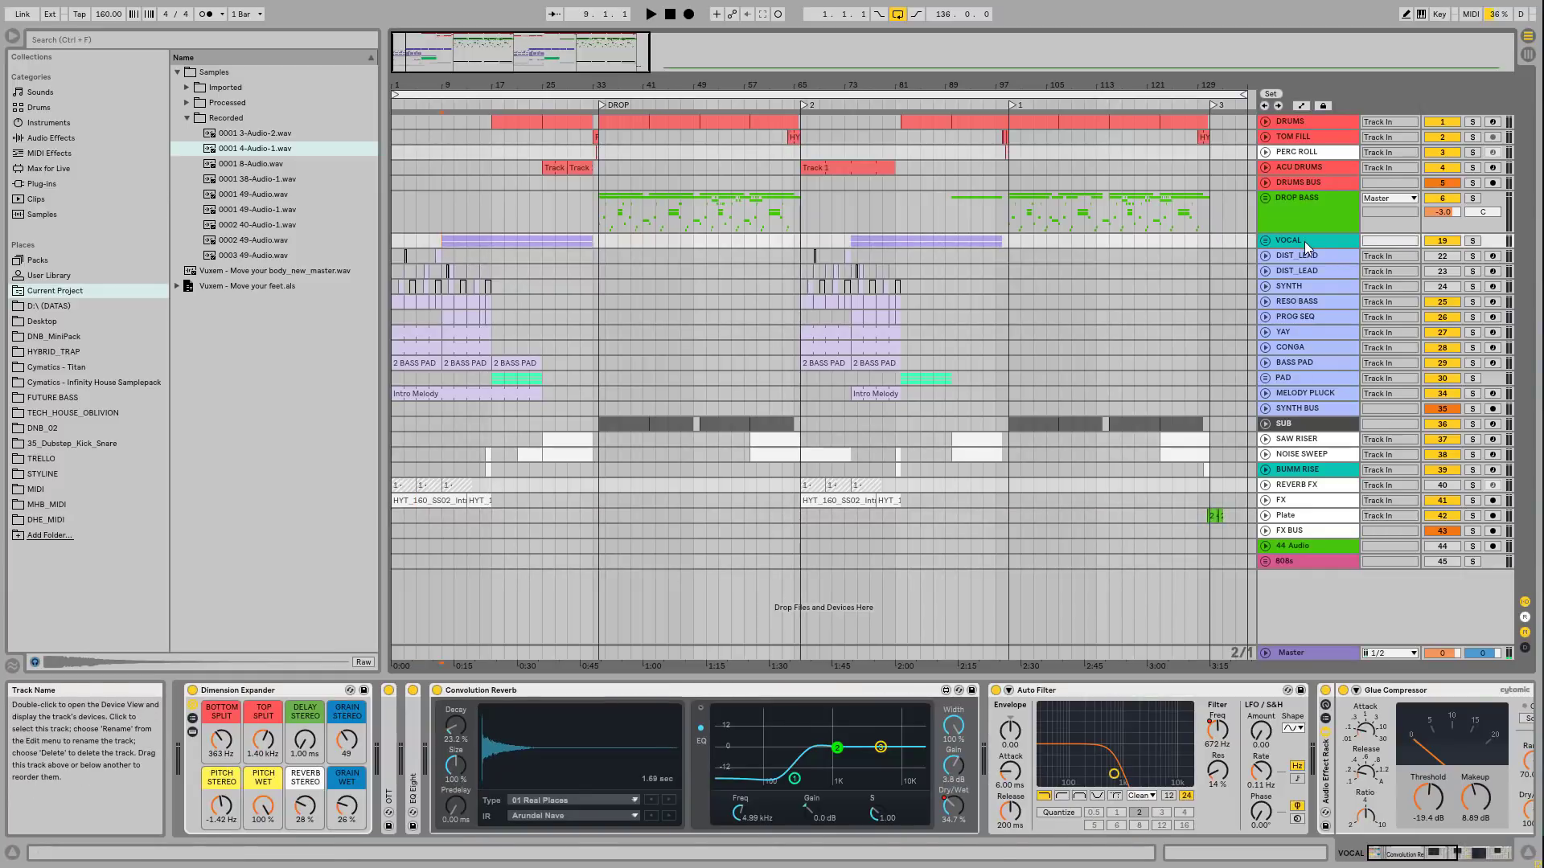
pyautogui.click(1266, 242)
pyautogui.click(1474, 242)
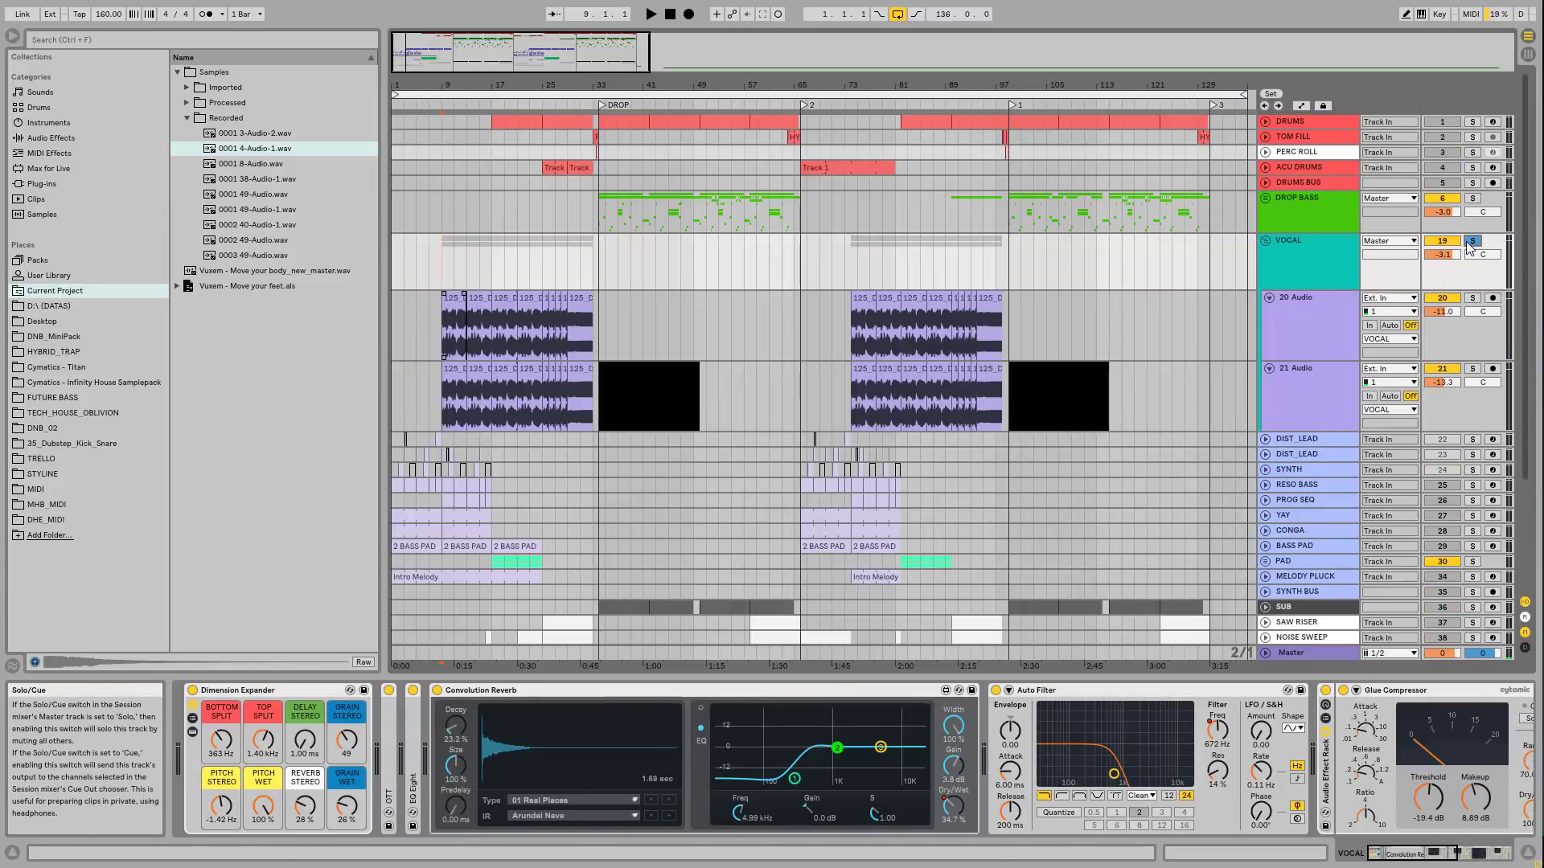
pyautogui.press('space')
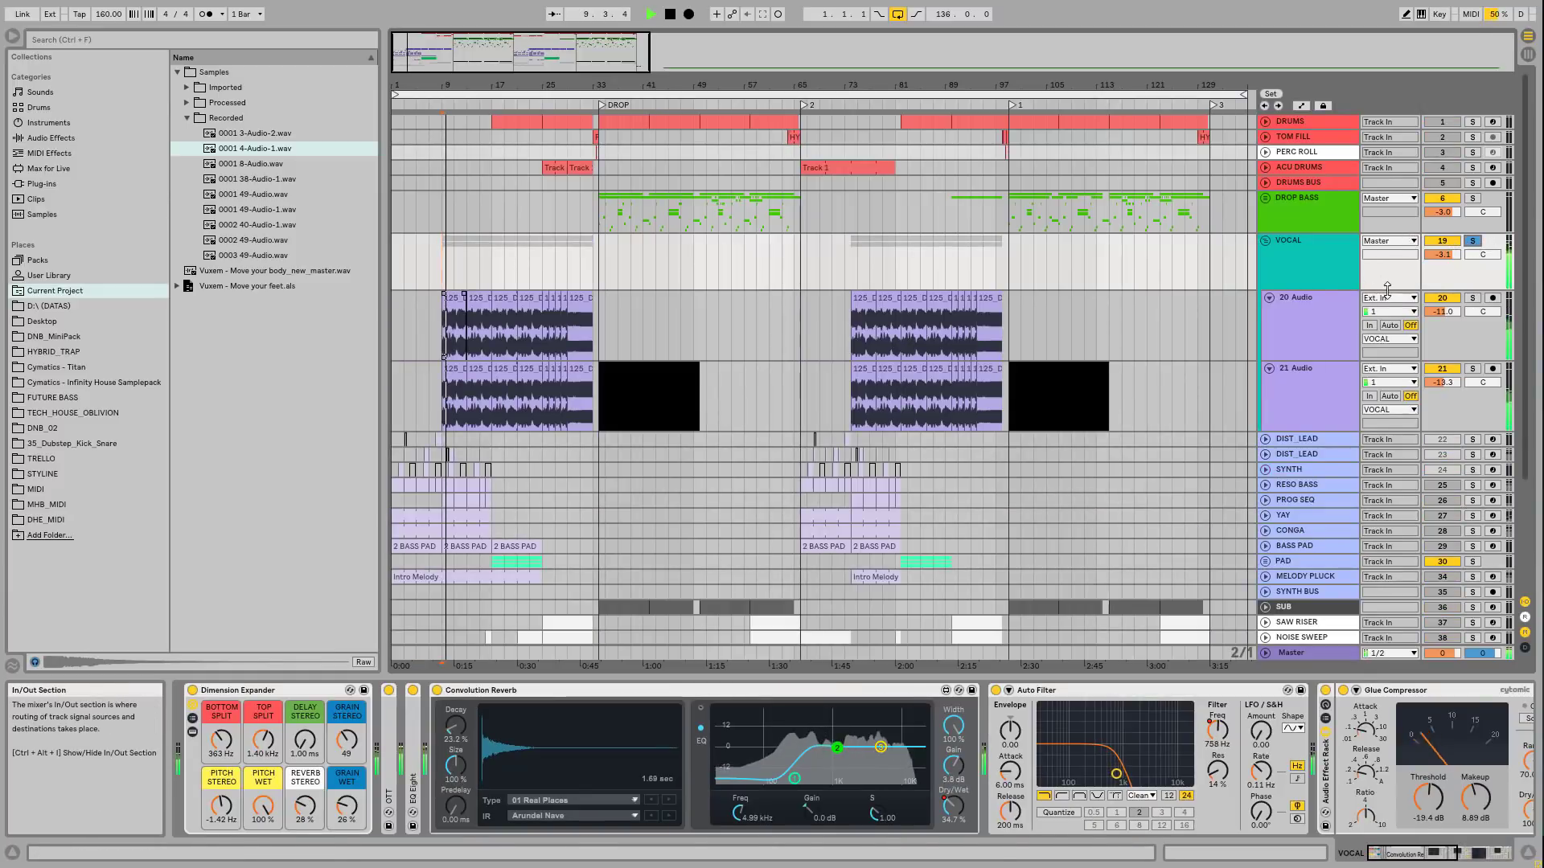
# Step: Collapse the Convolution Reverb, Auto Filter and Audio Effect Rack devices in the VOCAL group's chain
pyautogui.click(1310, 251)
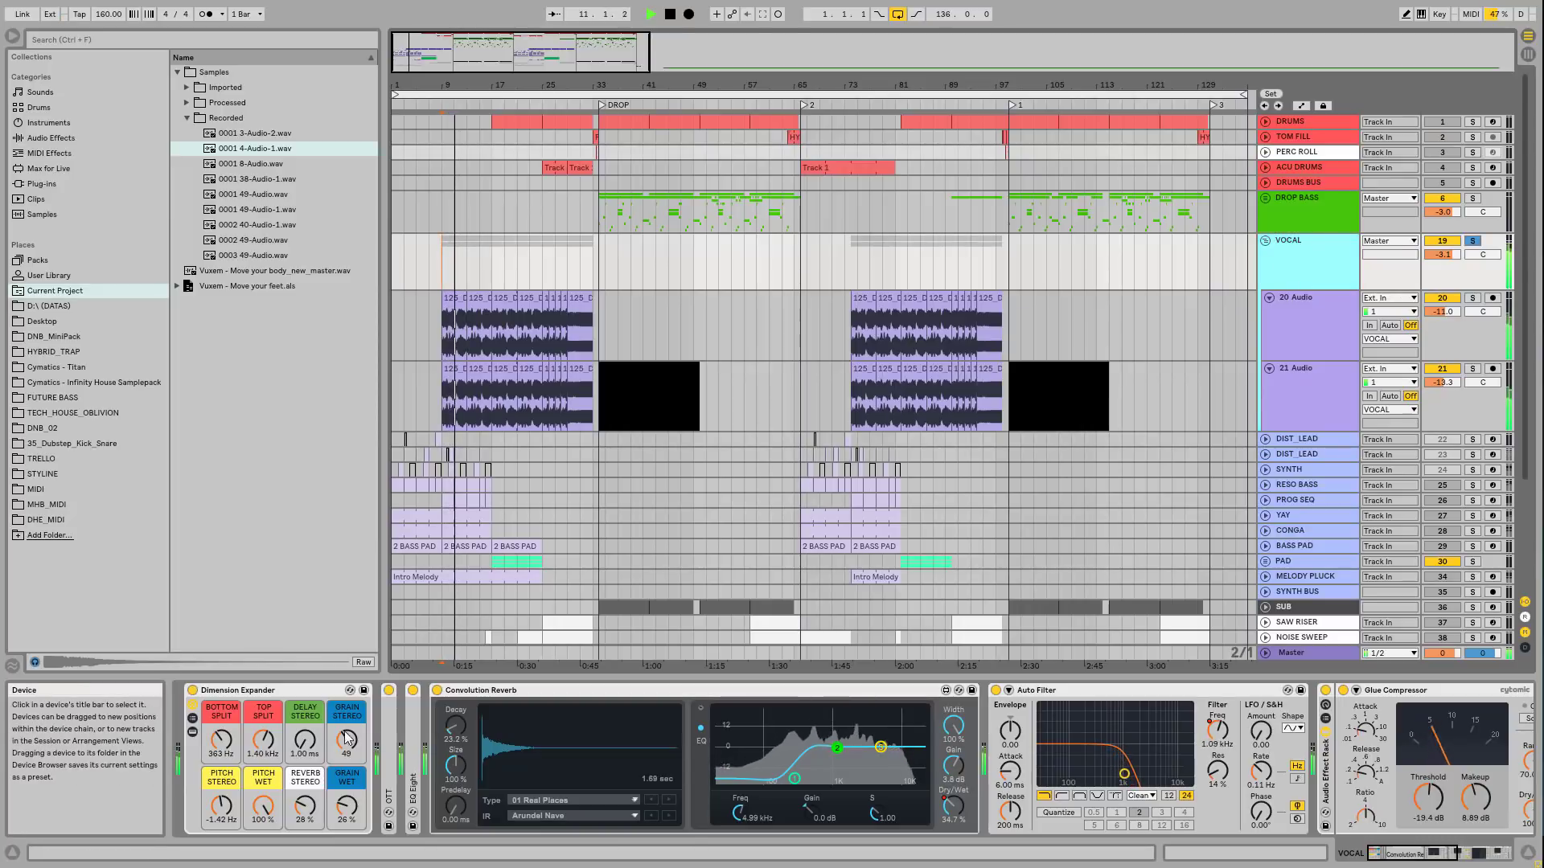
pyautogui.doubleClick(550, 691)
pyautogui.doubleClick(550, 691)
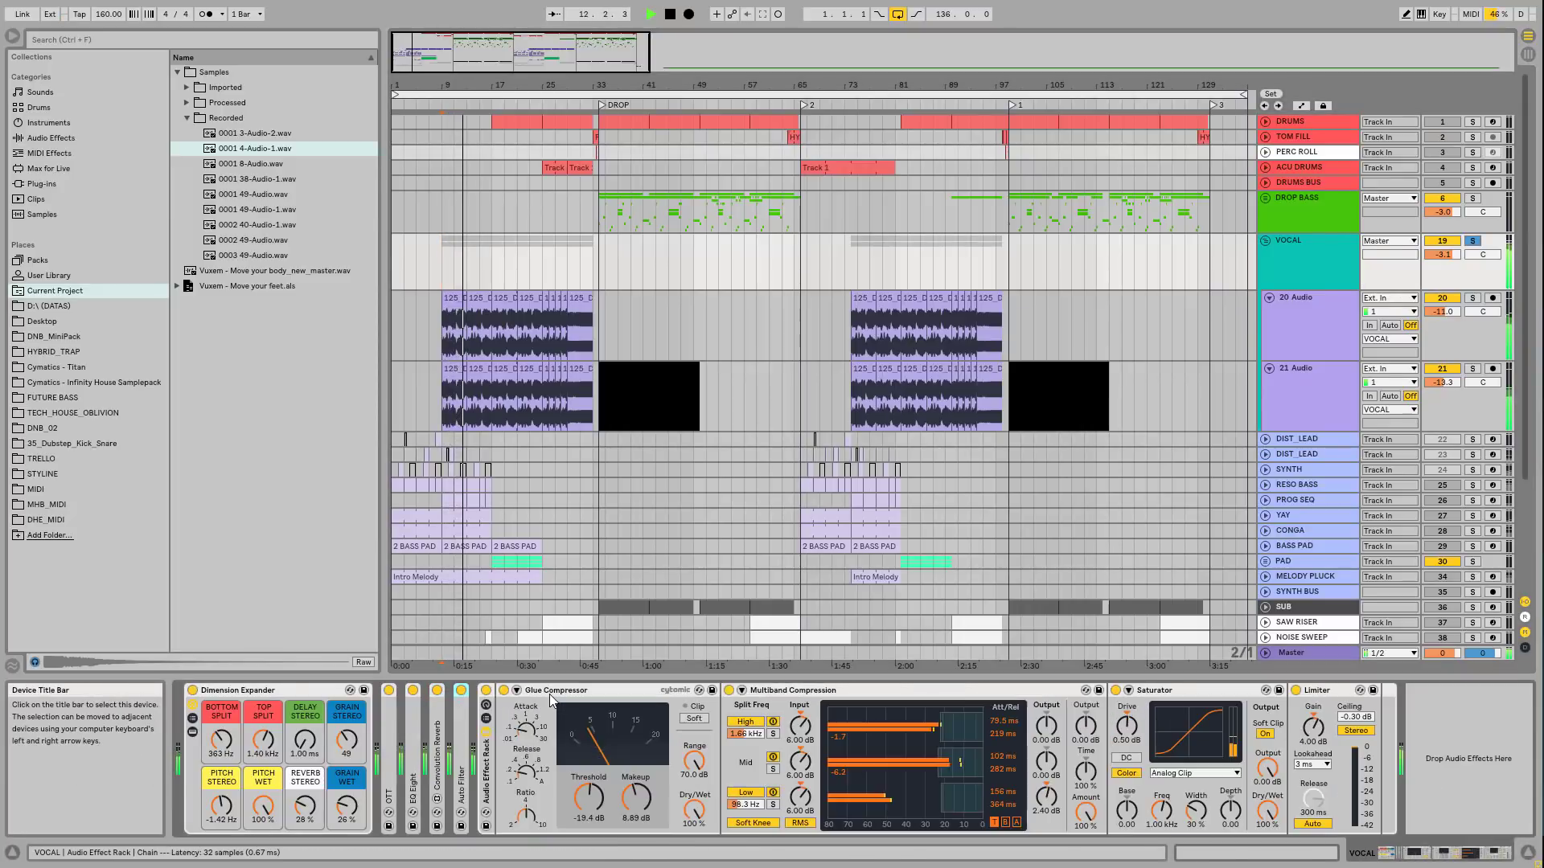
pyautogui.click(553, 692)
pyautogui.doubleClick(486, 771)
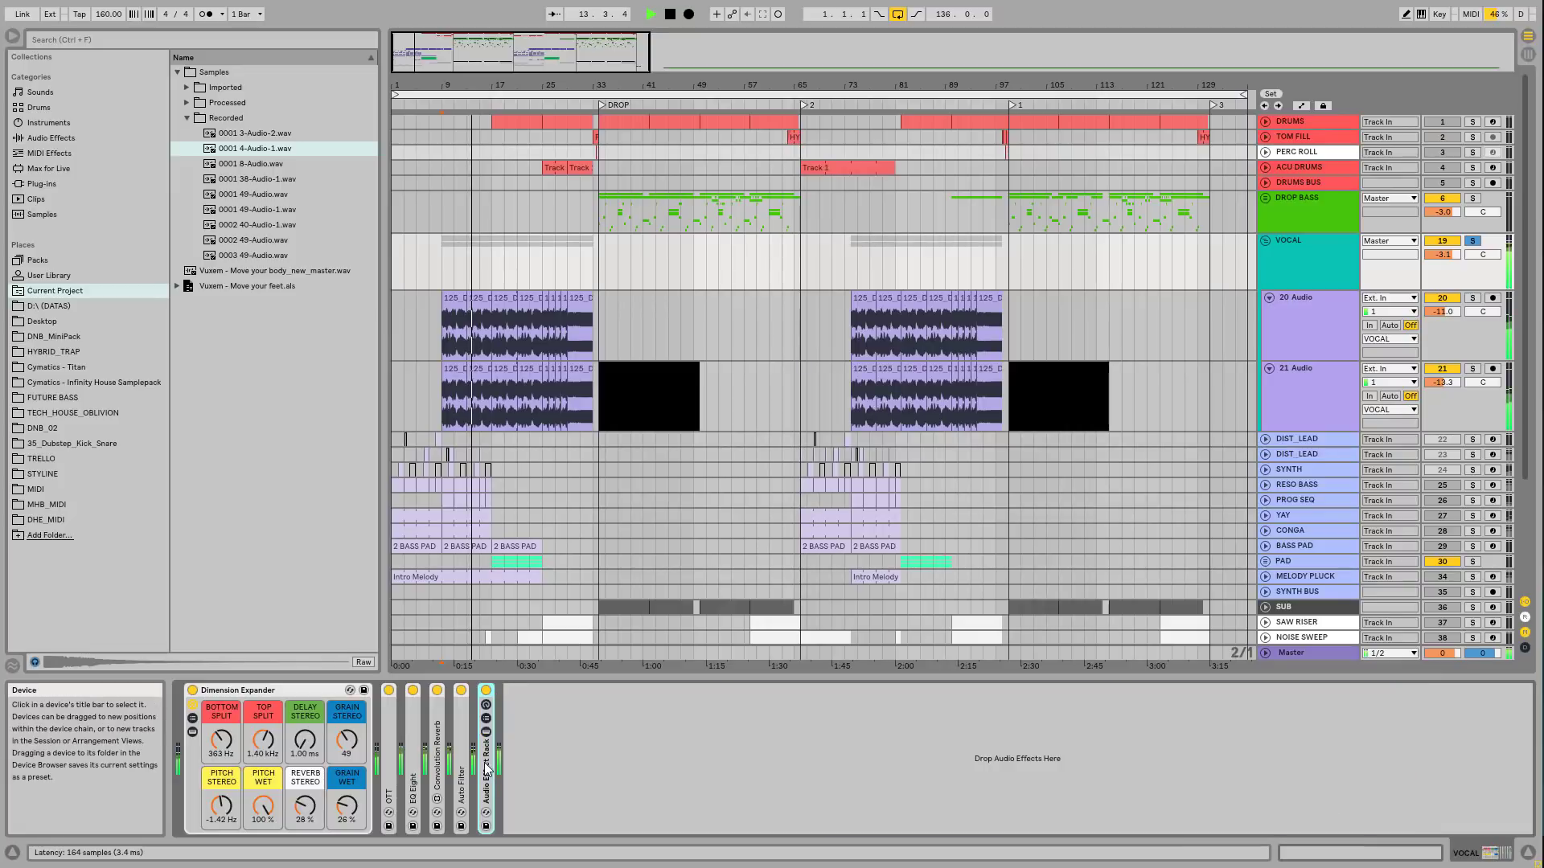
# Step: Group all VOCAL devices into one Audio Effect Rack, then switch it off and audition the vocal from bar 9
pyautogui.click(255, 692)
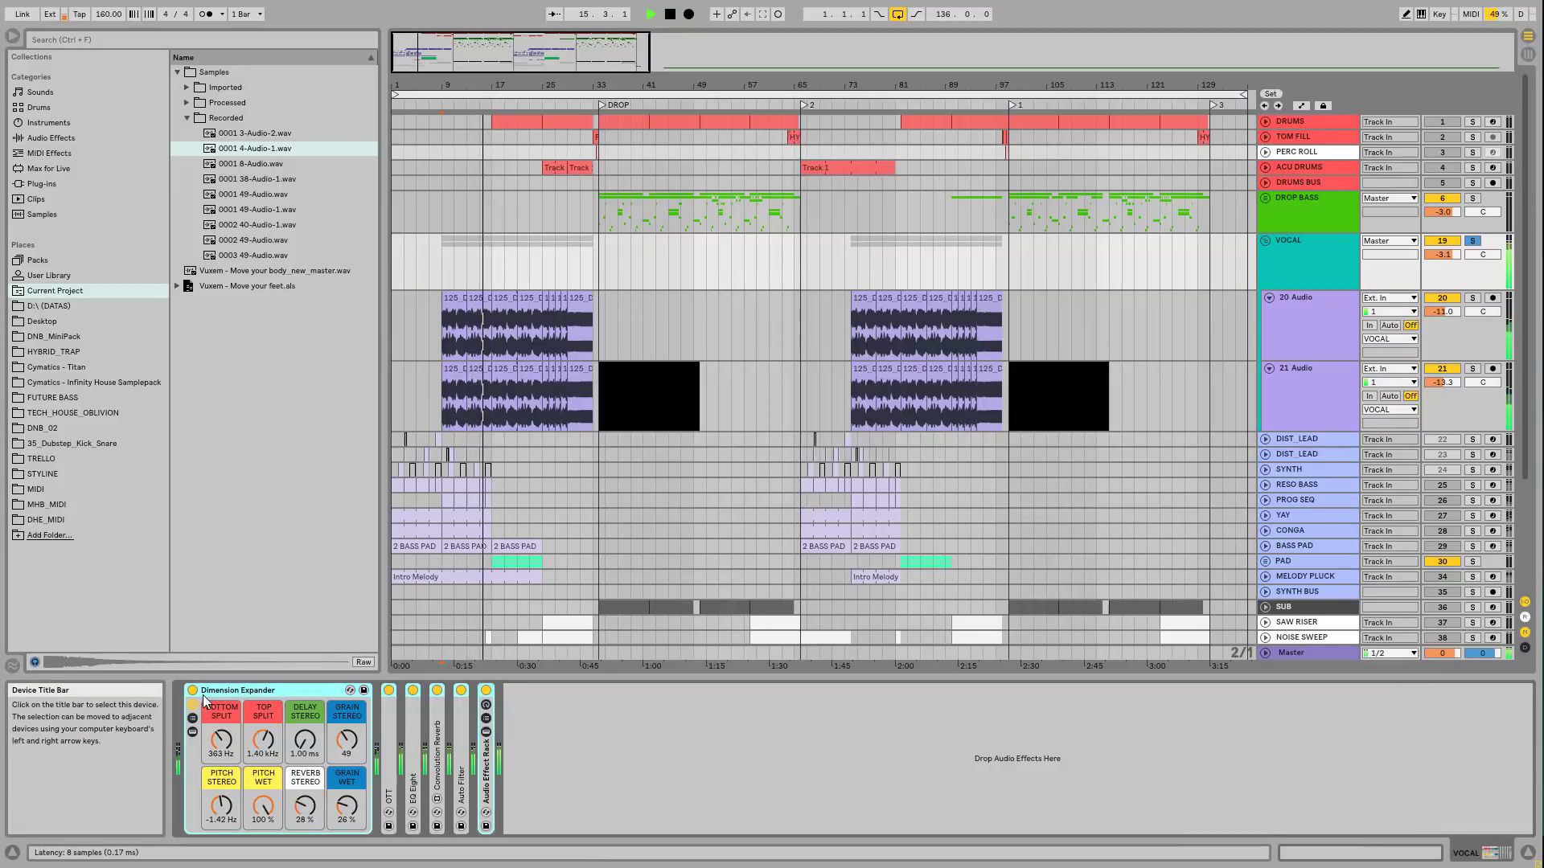
pyautogui.hotkey('ctrl', 'g')
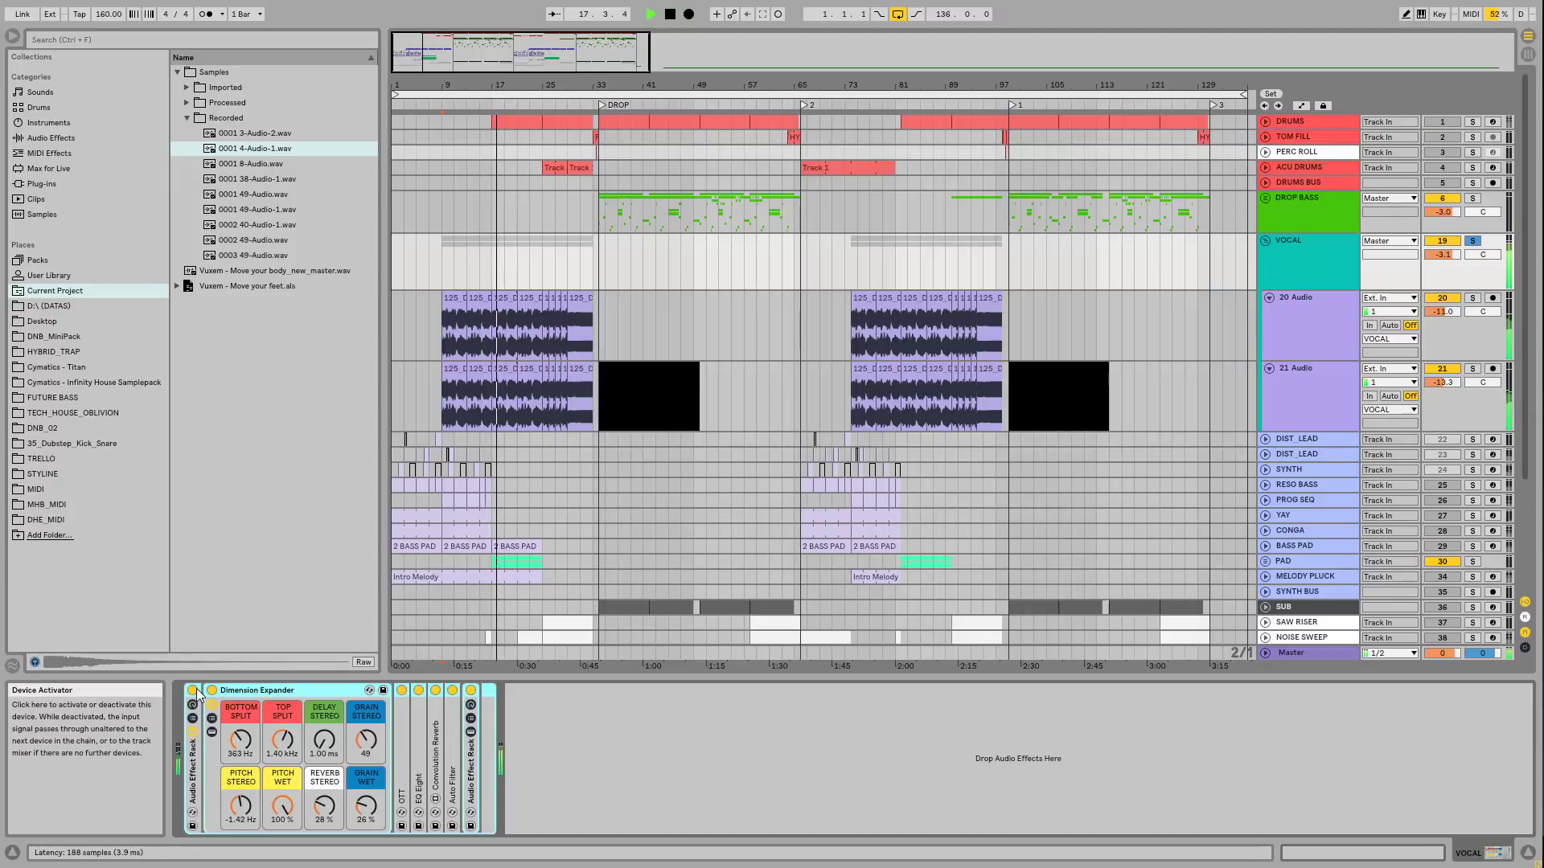
pyautogui.click(193, 691)
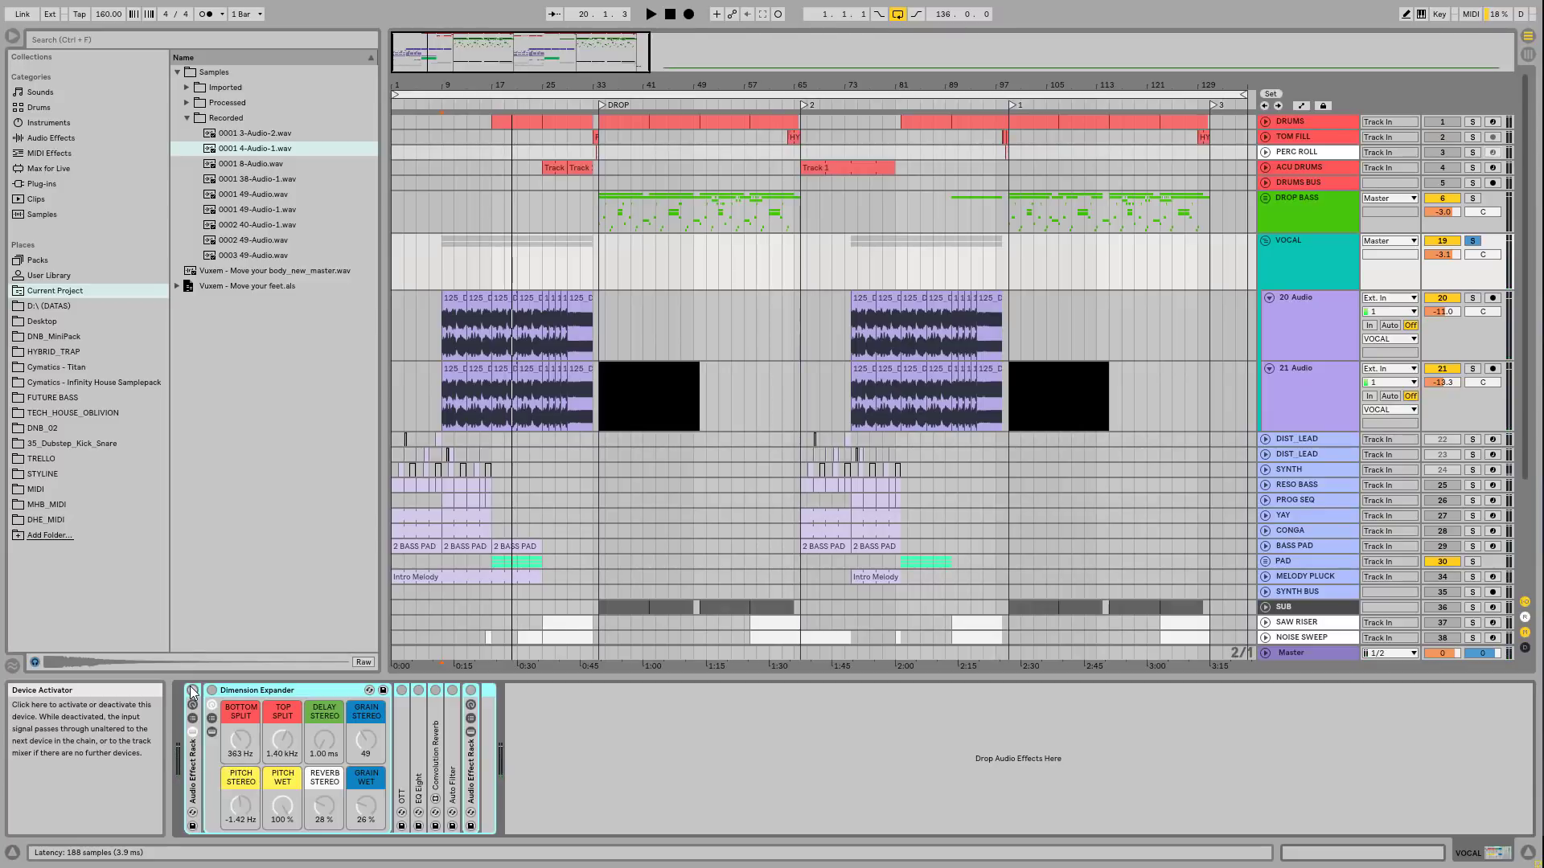
pyautogui.press('space')
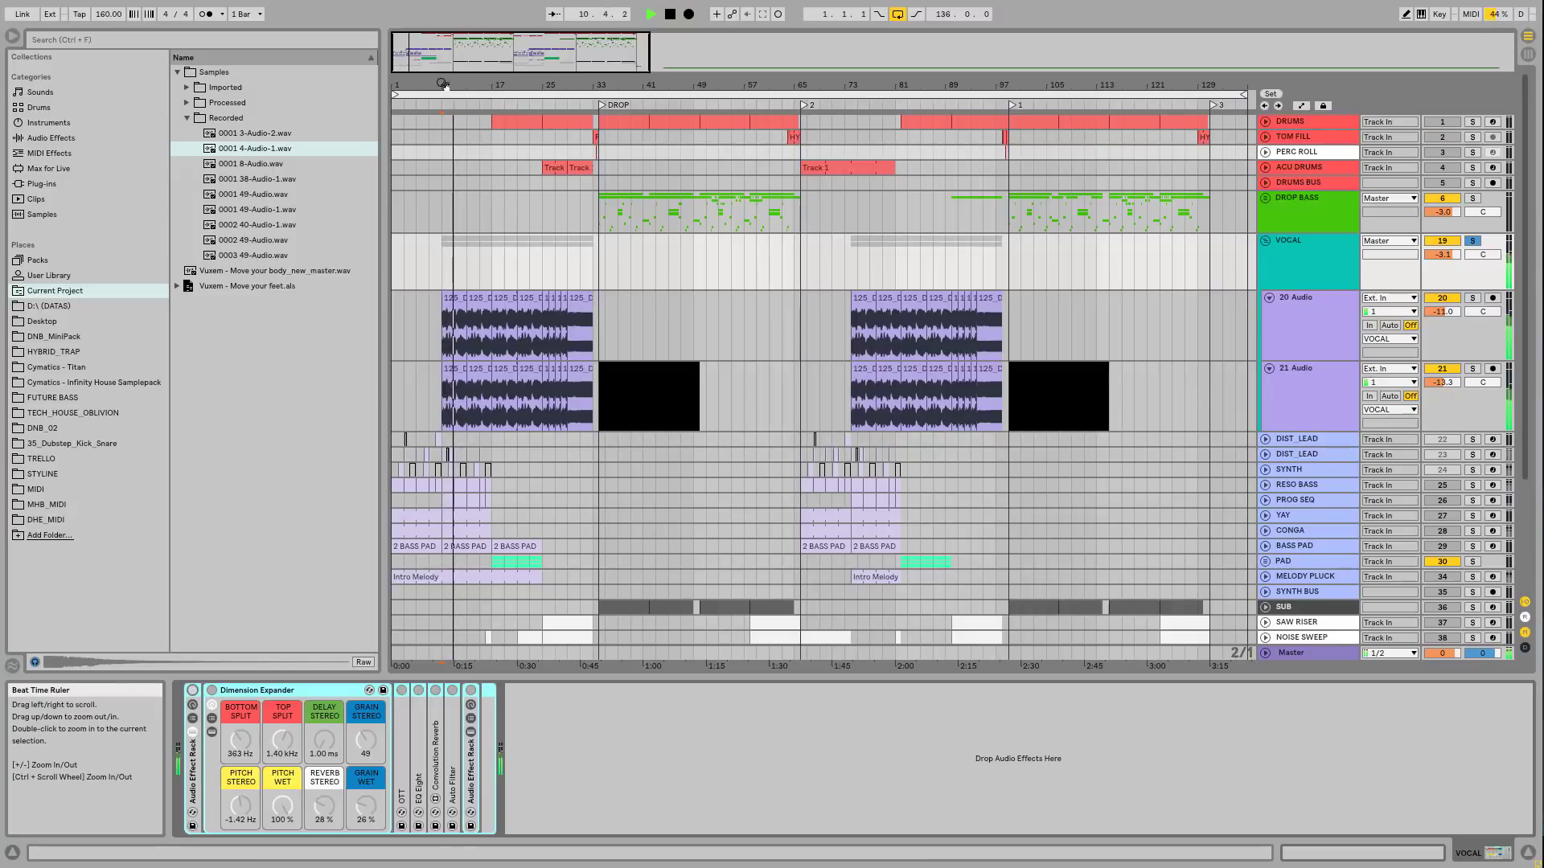
# Step: Open the 20 Audio vocal clip at bar 21 in the clip view and examine it up close in the arrangement
pyautogui.moveTo(444, 86); pyautogui.dragTo(453, 135)
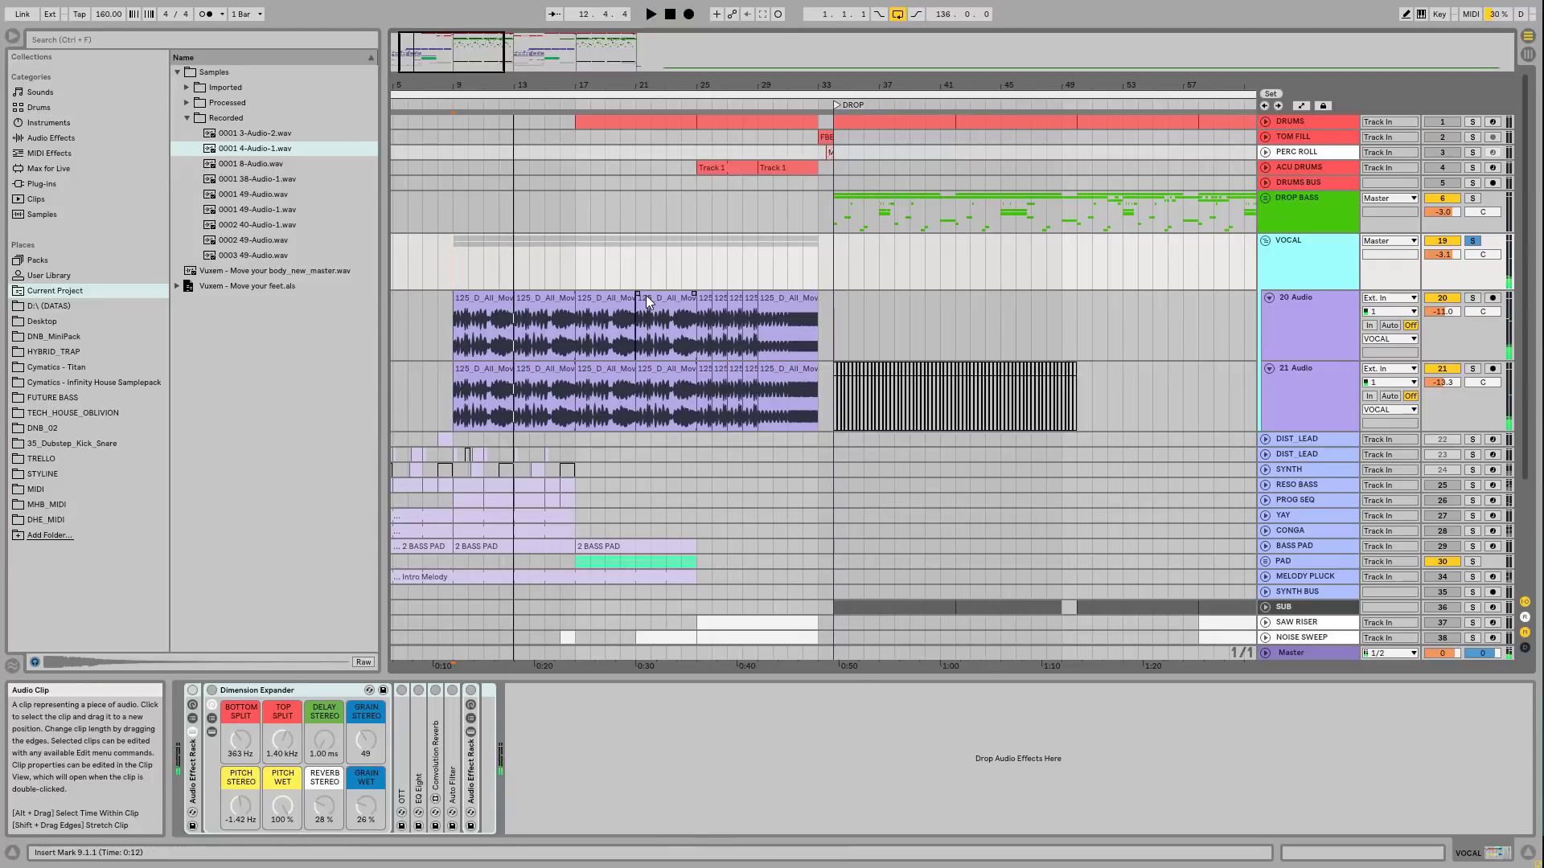
pyautogui.doubleClick(648, 297)
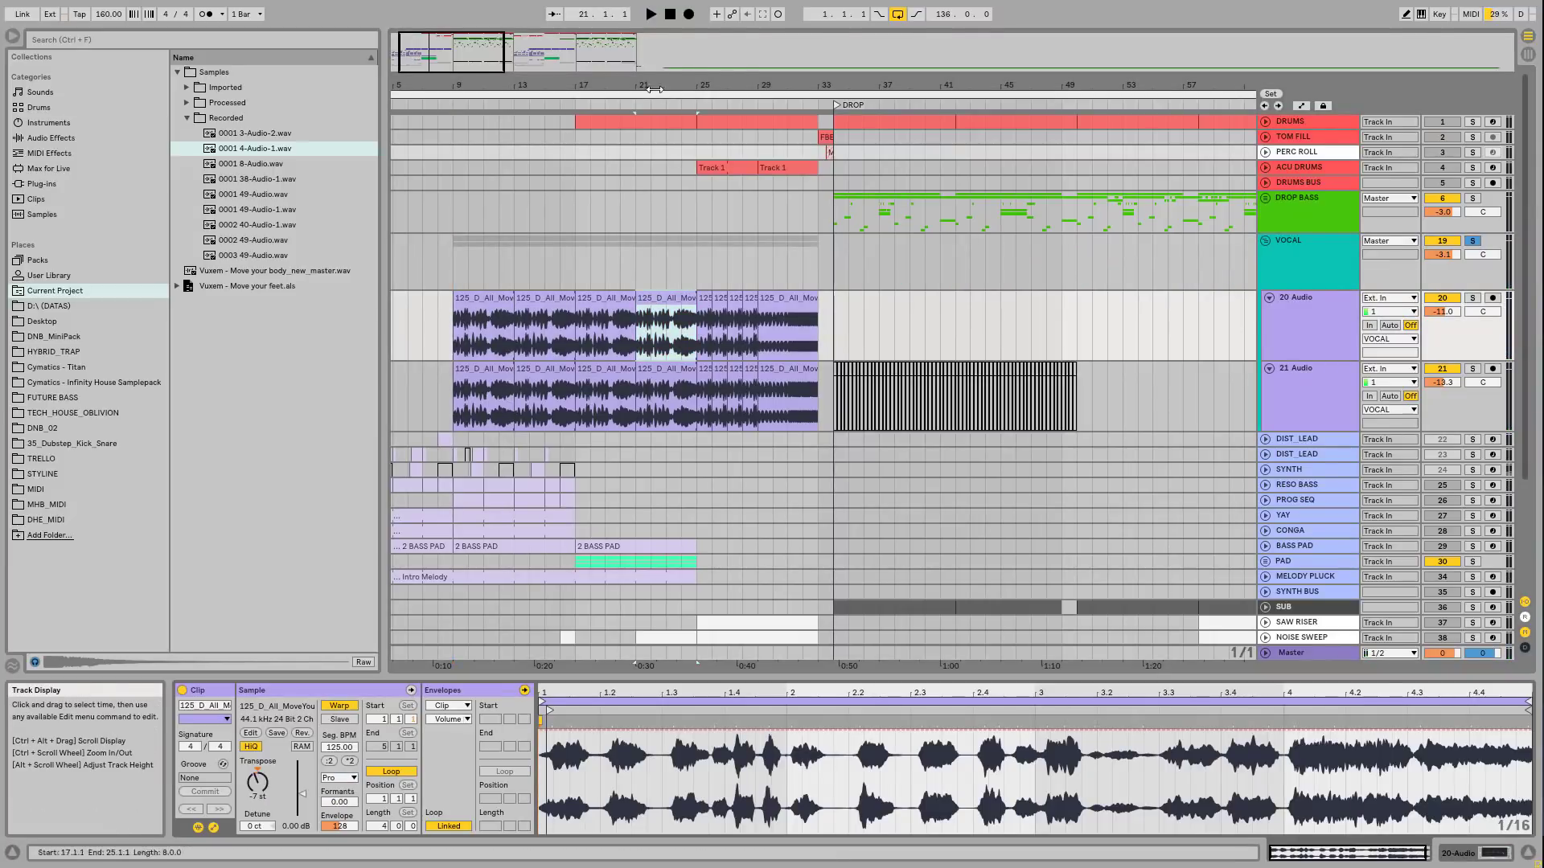
pyautogui.moveTo(652, 80); pyautogui.dragTo(661, 92)
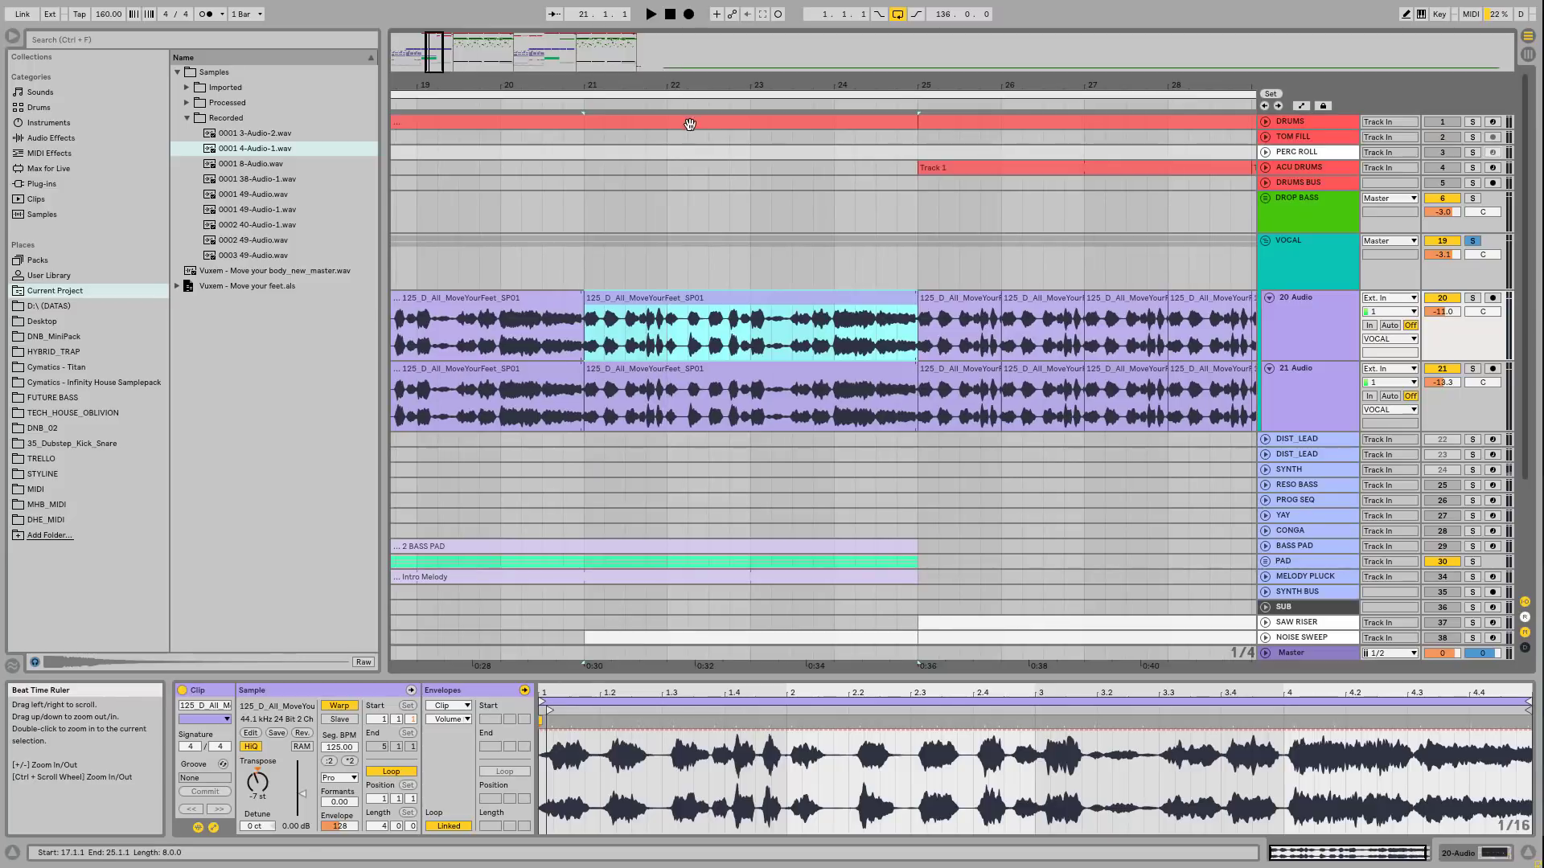
# Step: Compare the clip settings of the bar 21 vocal clips on the 20 Audio and 21 Audio tracks
pyautogui.doubleClick(731, 298)
pyautogui.click(258, 781)
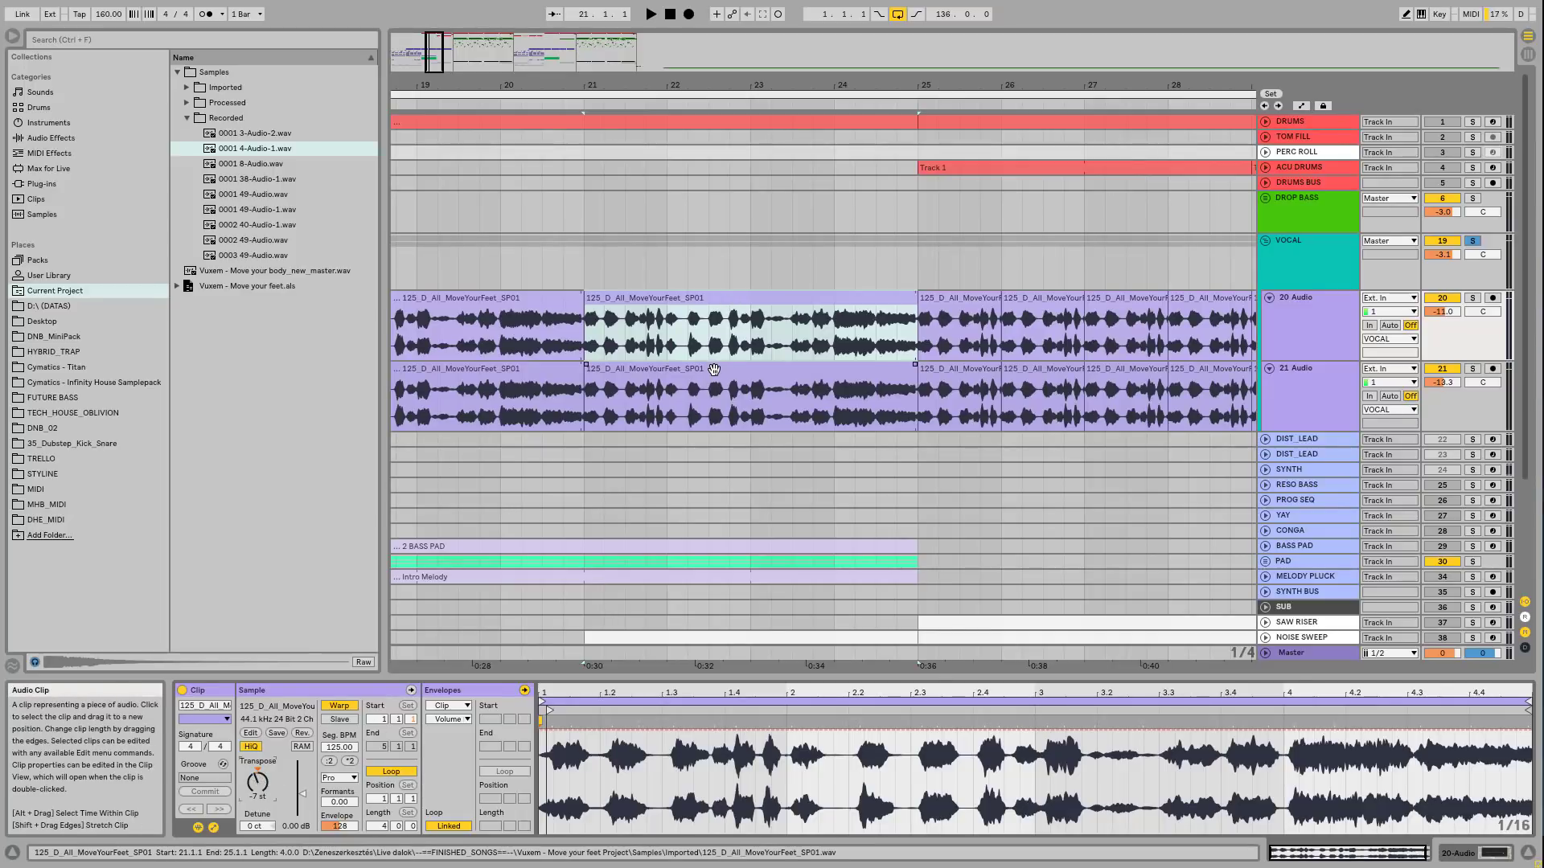
pyautogui.click(714, 369)
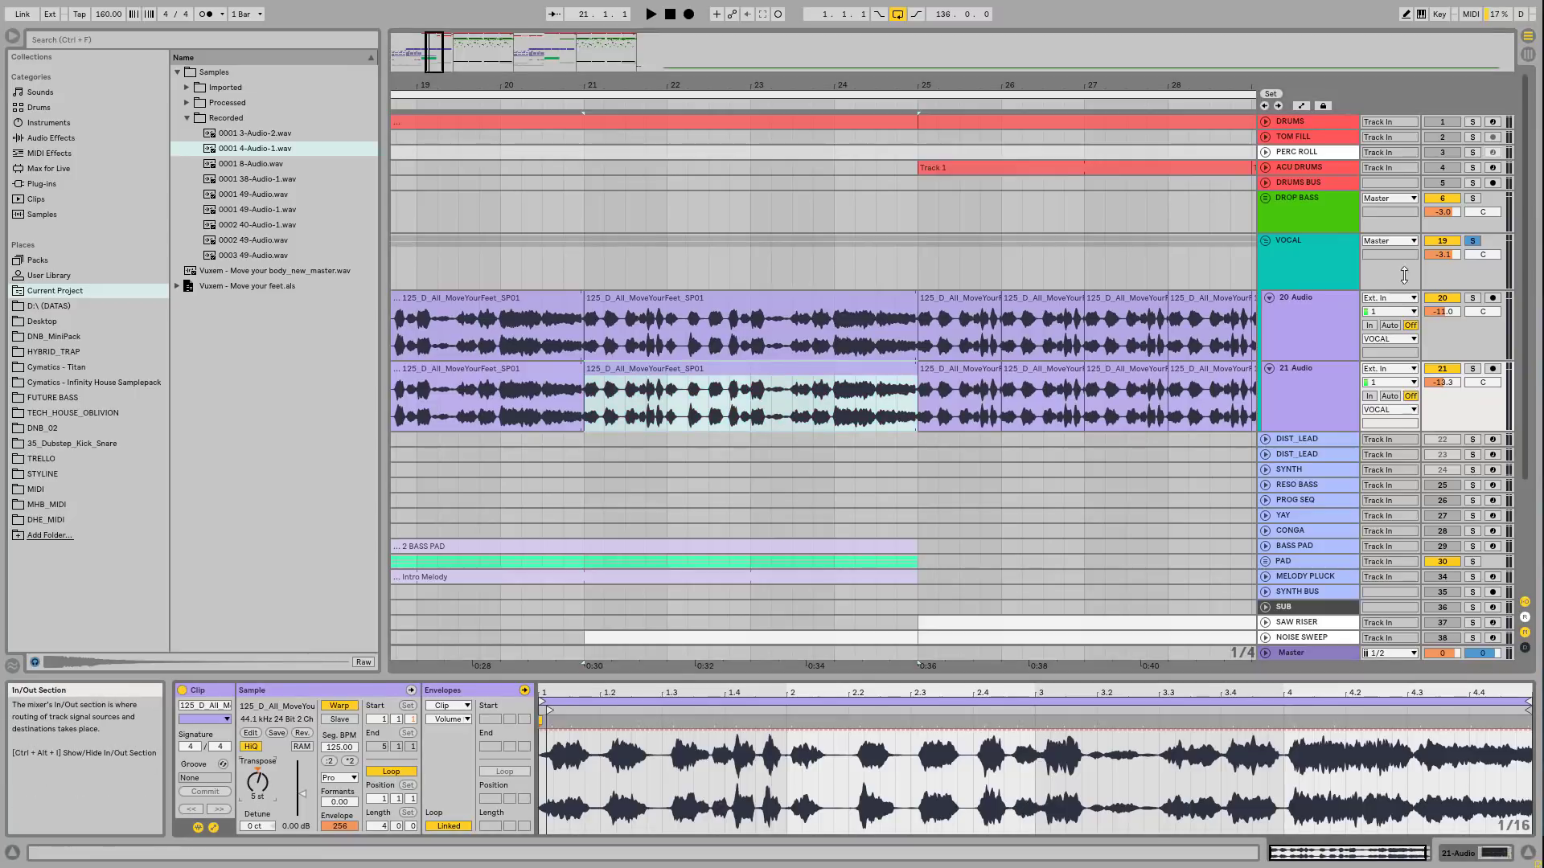
pyautogui.click(1322, 252)
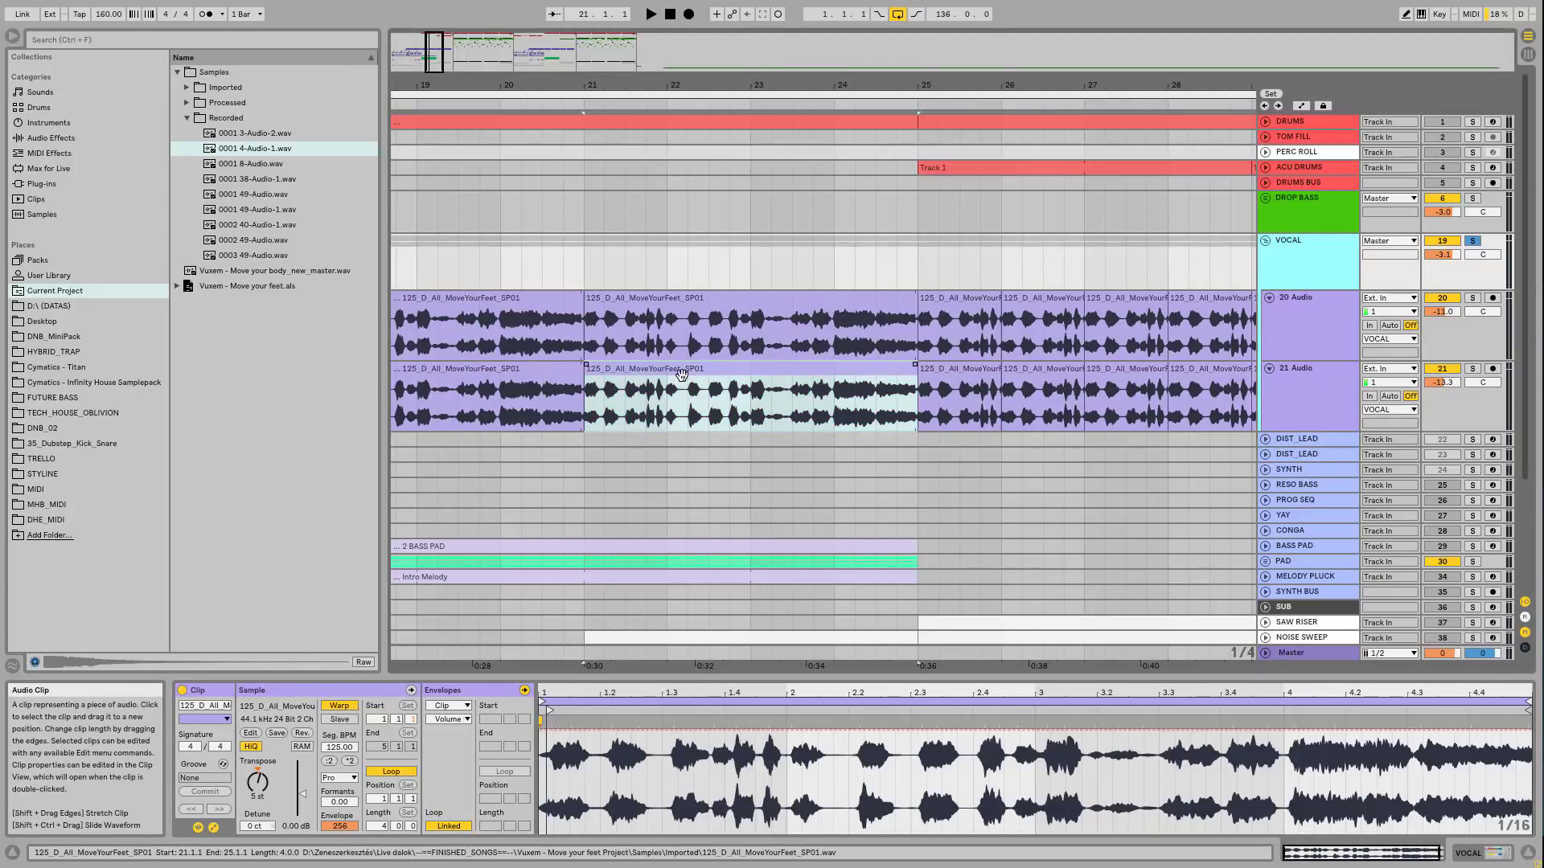
# Step: Show the source sample of the 21 Audio clip at bar 21 in the browser and narrow the browser pane slightly
pyautogui.click(681, 375)
pyautogui.rightClick(672, 376)
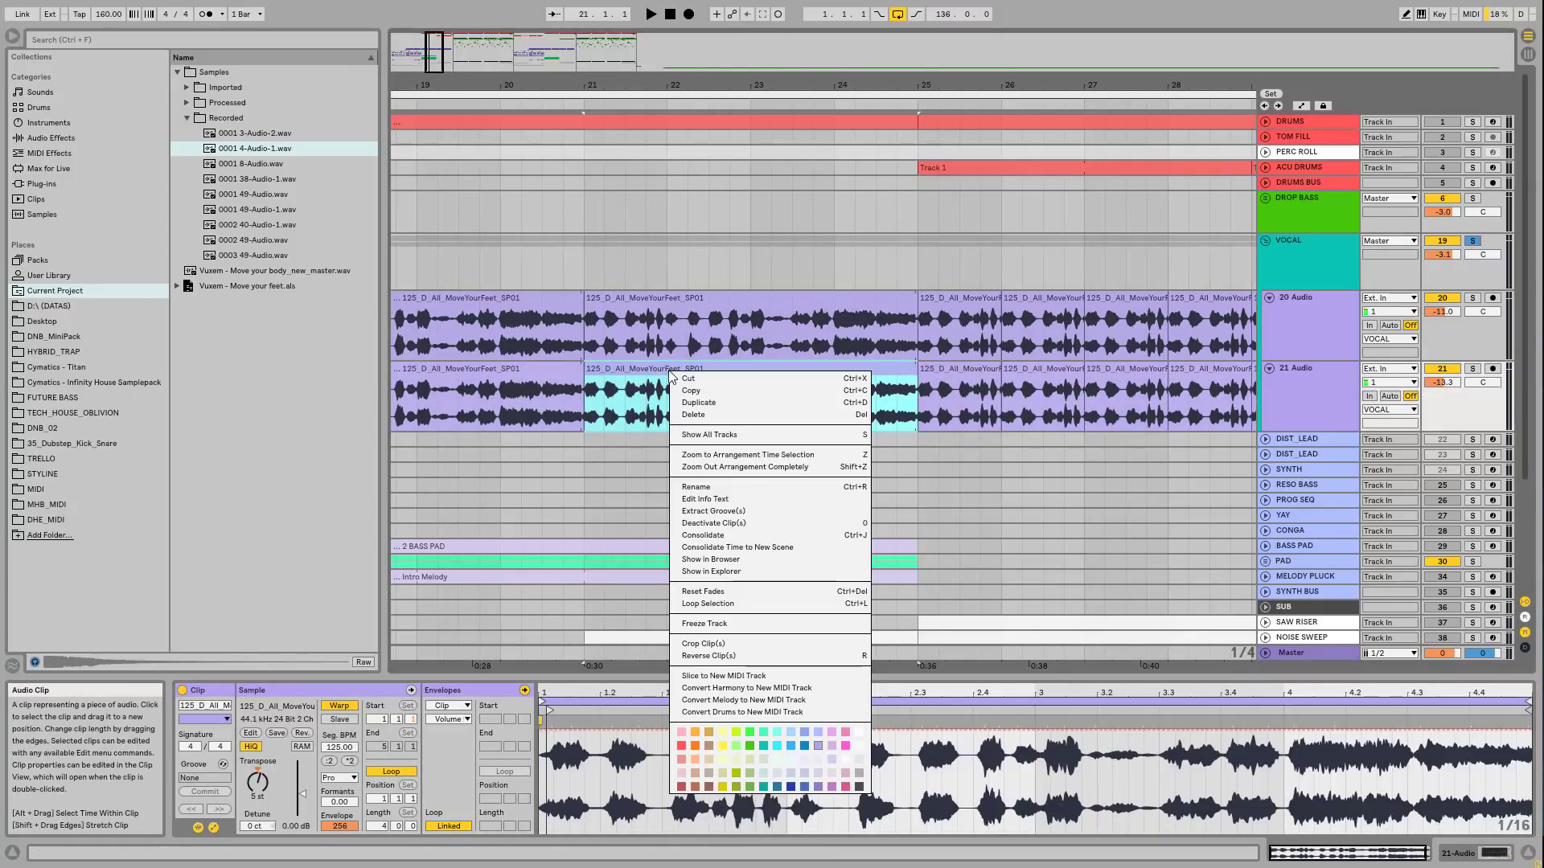
pyautogui.rightClick(649, 397)
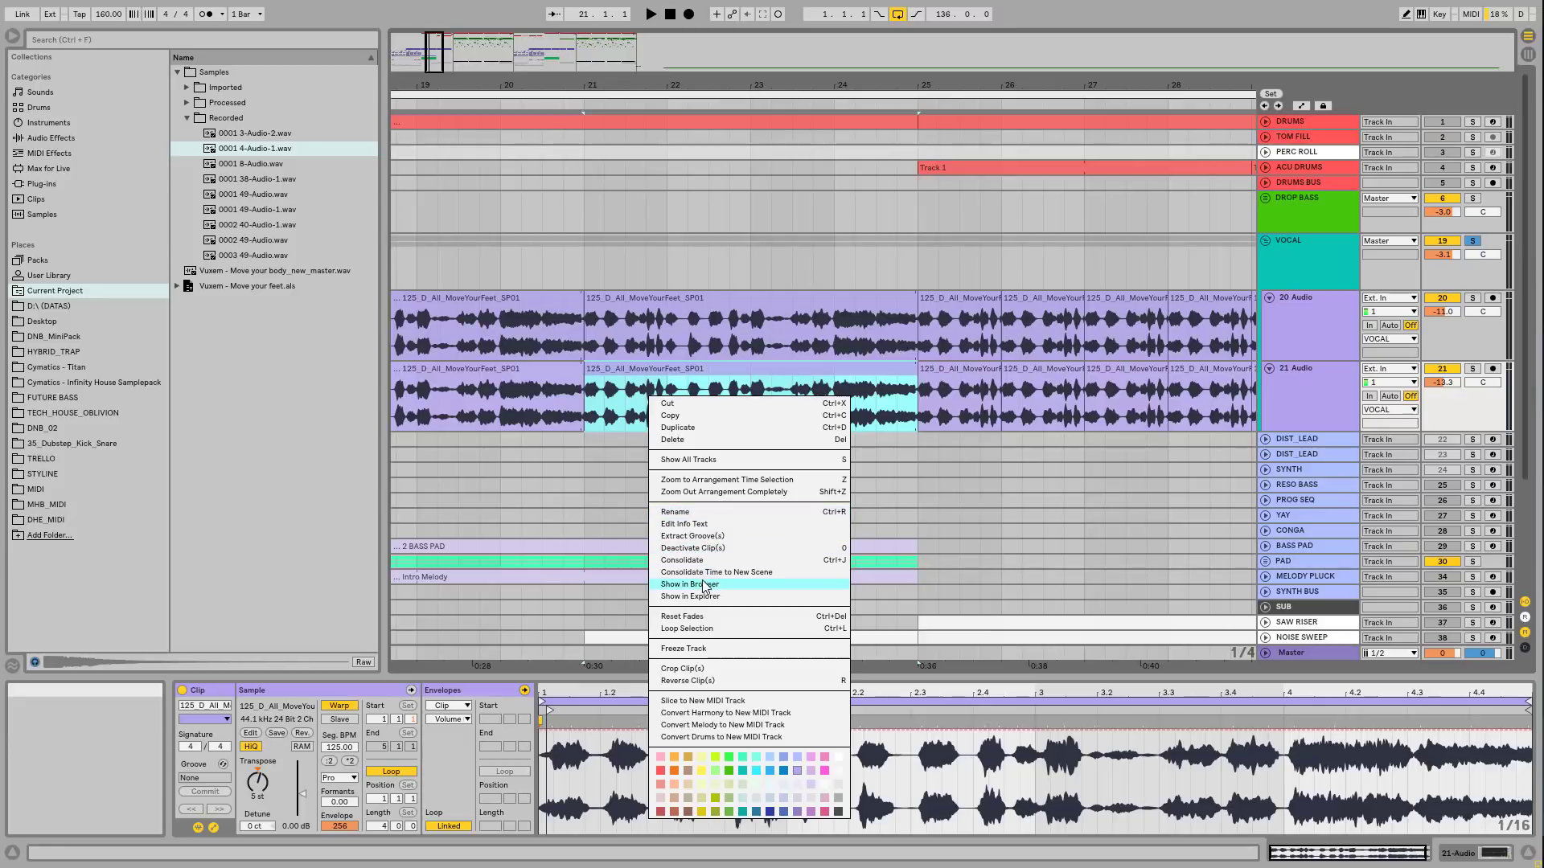
pyautogui.click(700, 585)
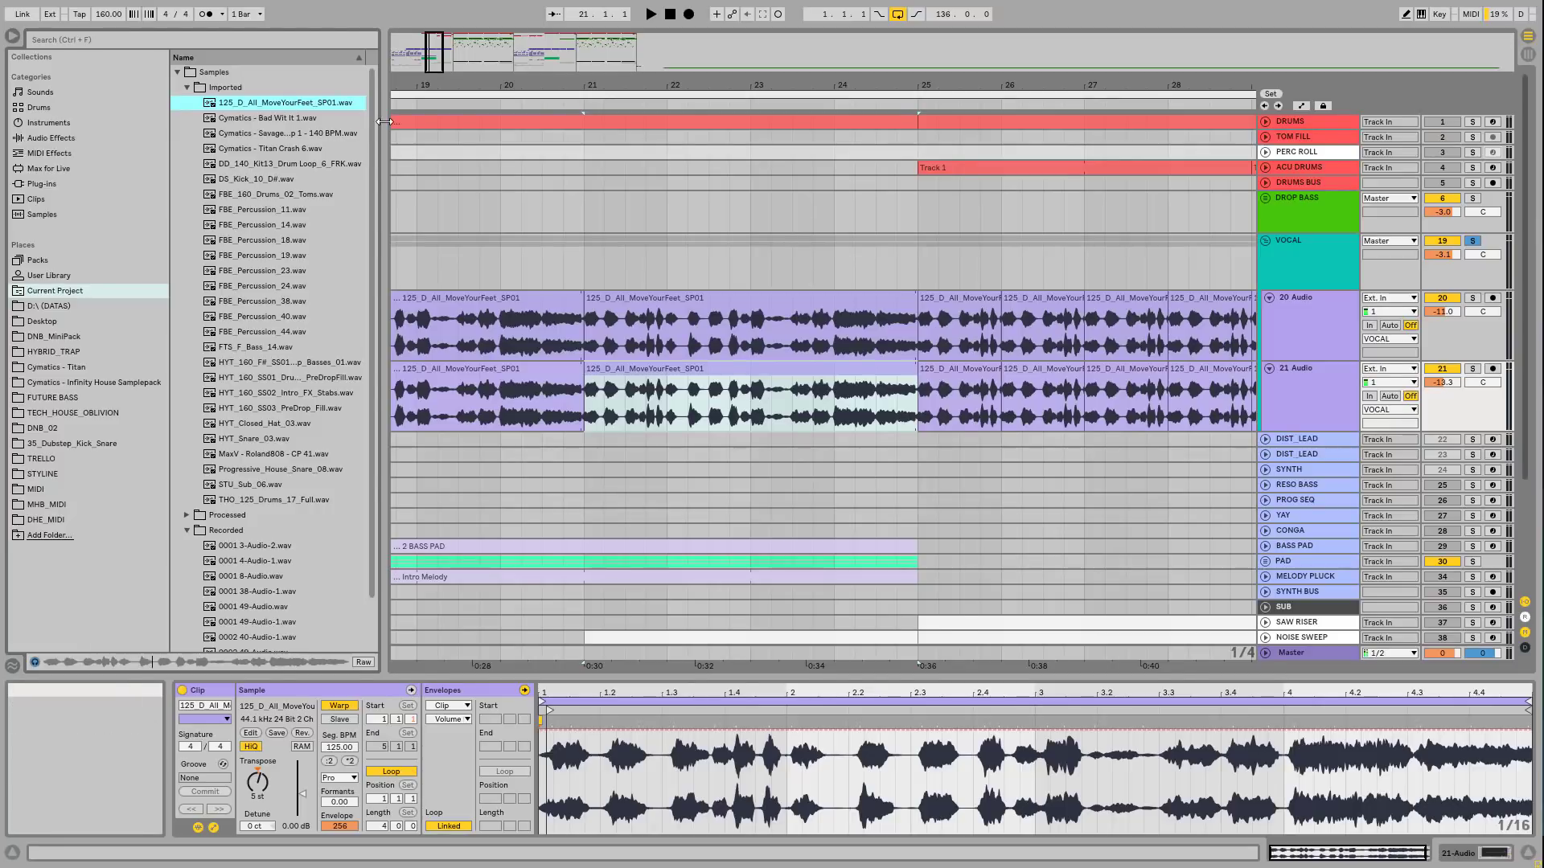
pyautogui.moveTo(383, 122)
pyautogui.mouseDown()
pyautogui.moveTo(478, 127)
pyautogui.moveTo(363, 132)
pyautogui.mouseUp()
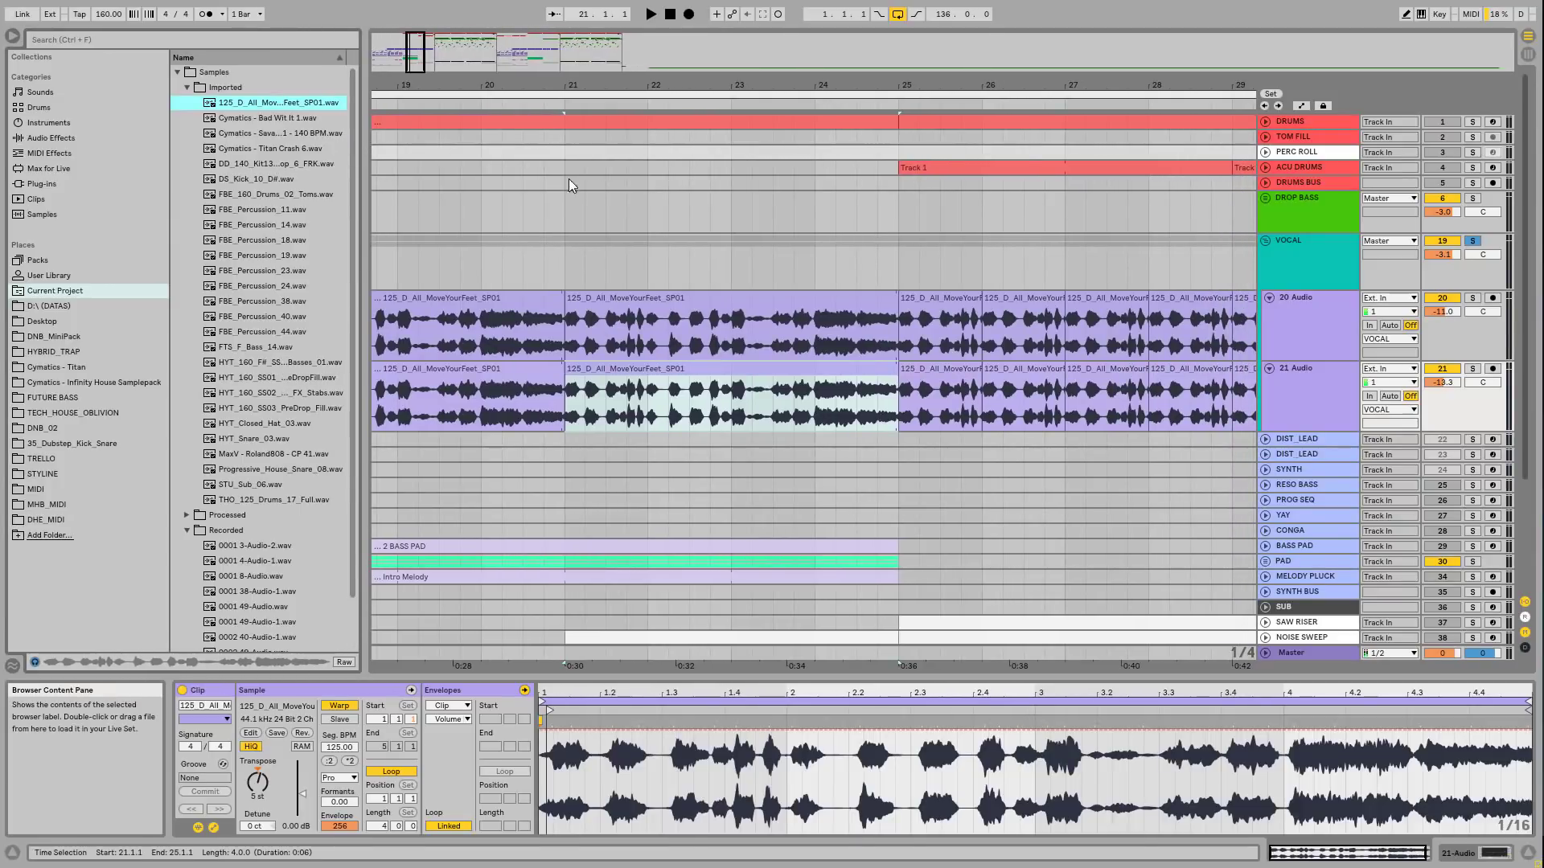
# Step: Play the soloed vocal from the short chopped 20 Audio clip at bar 25
pyautogui.moveTo(570, 84); pyautogui.dragTo(573, 50)
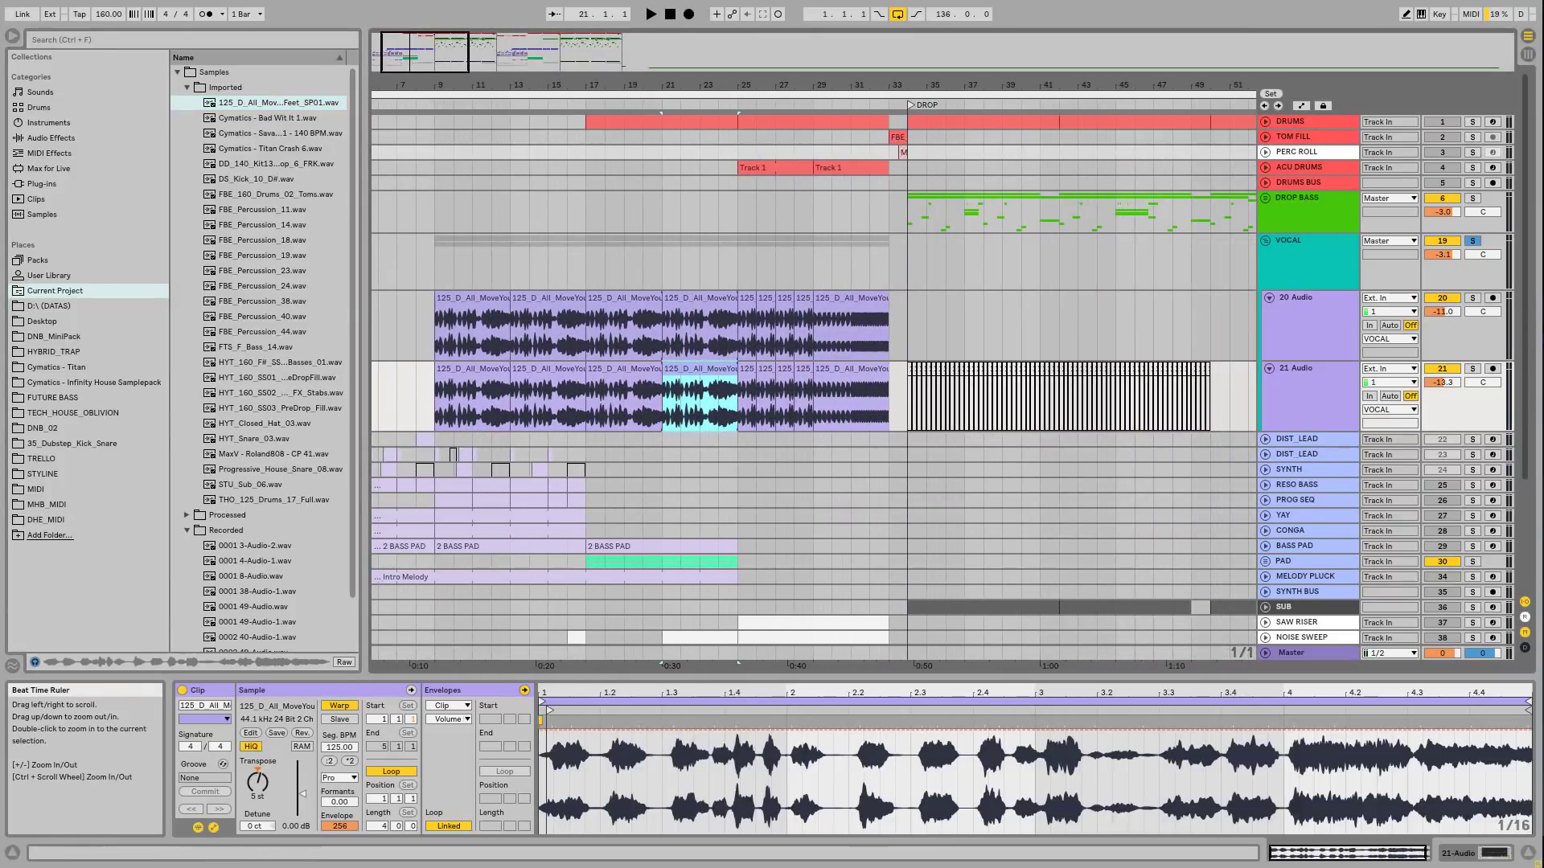
pyautogui.moveTo(770, 84); pyautogui.dragTo(773, 103)
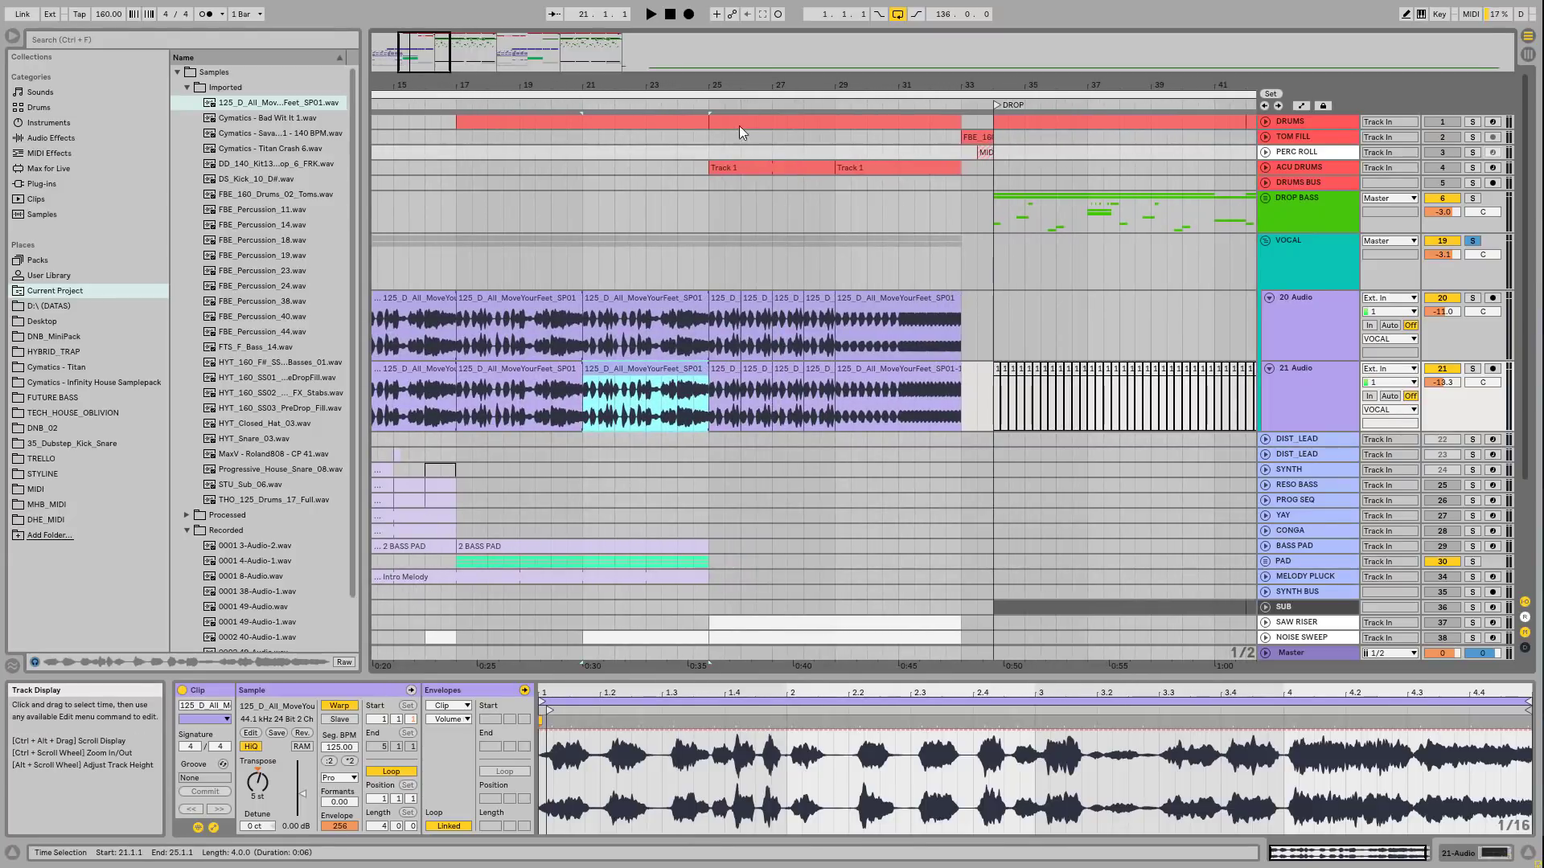
pyautogui.moveTo(774, 86); pyautogui.dragTo(655, 85)
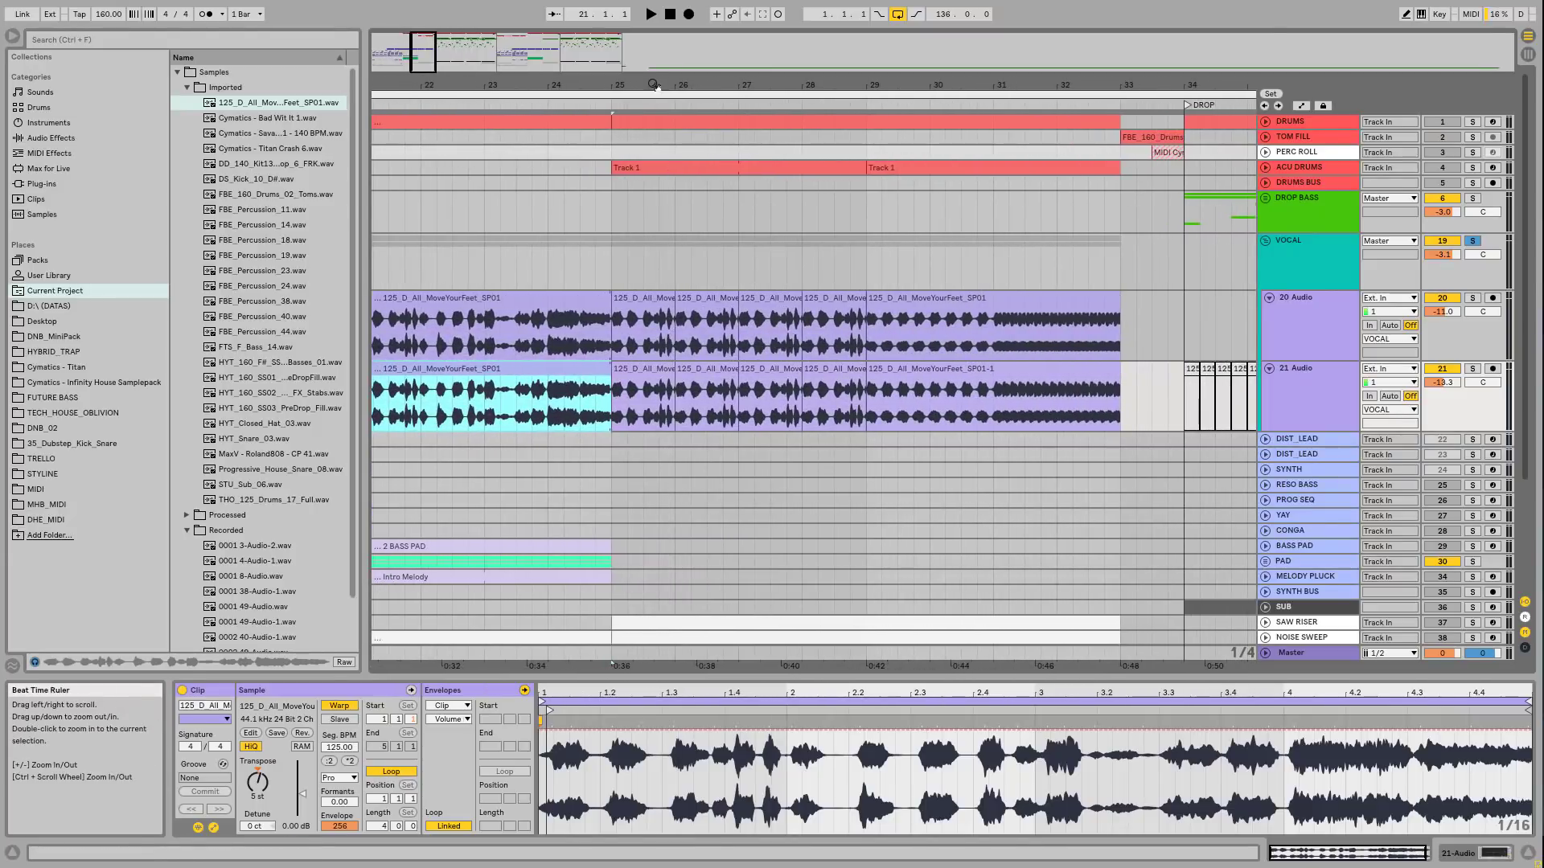
pyautogui.click(648, 303)
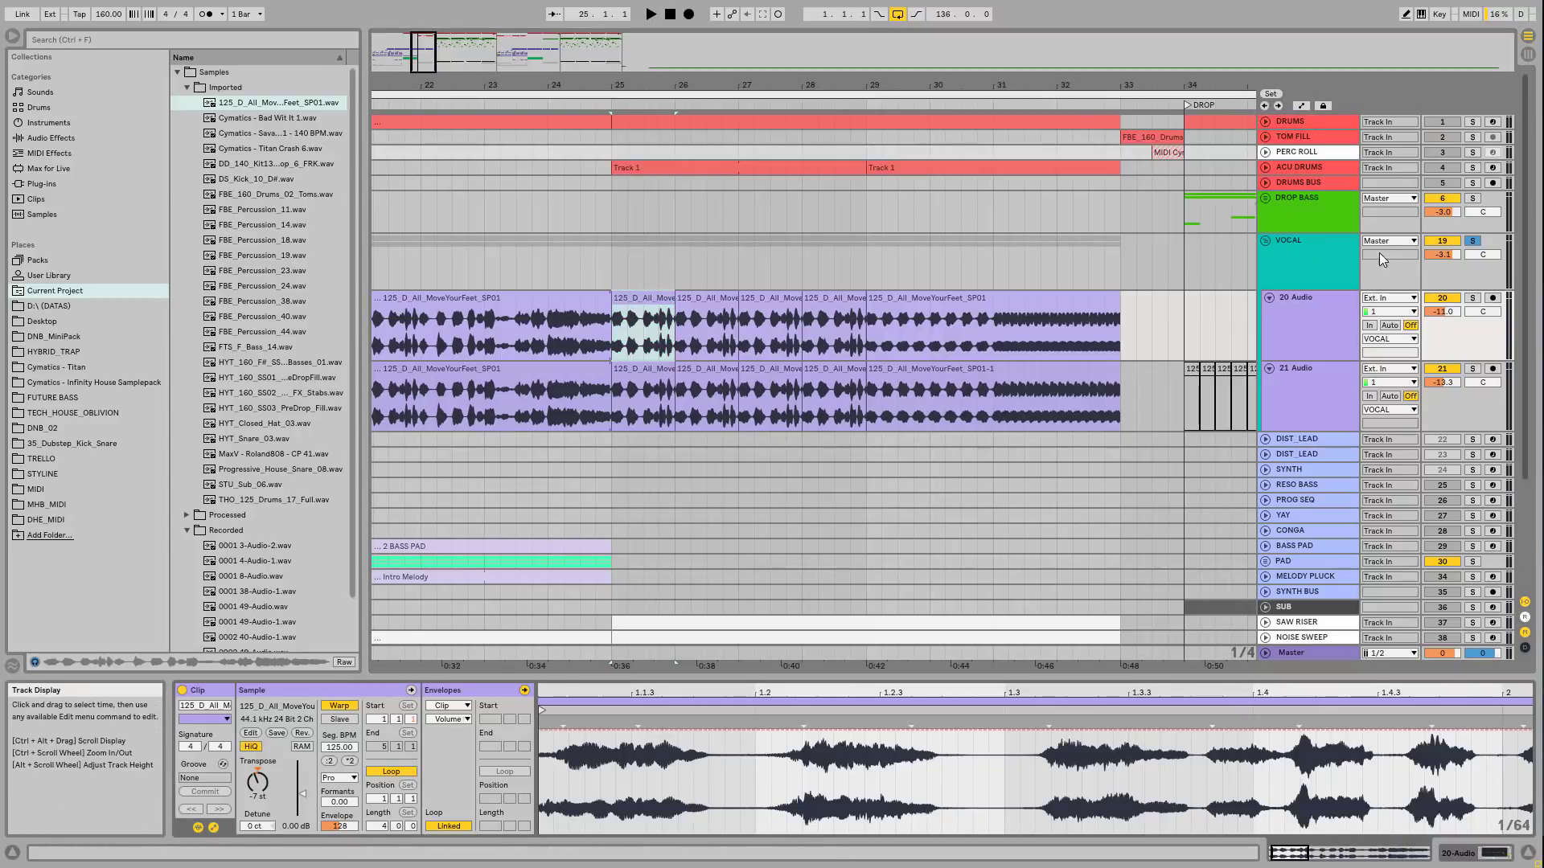
pyautogui.press('space')
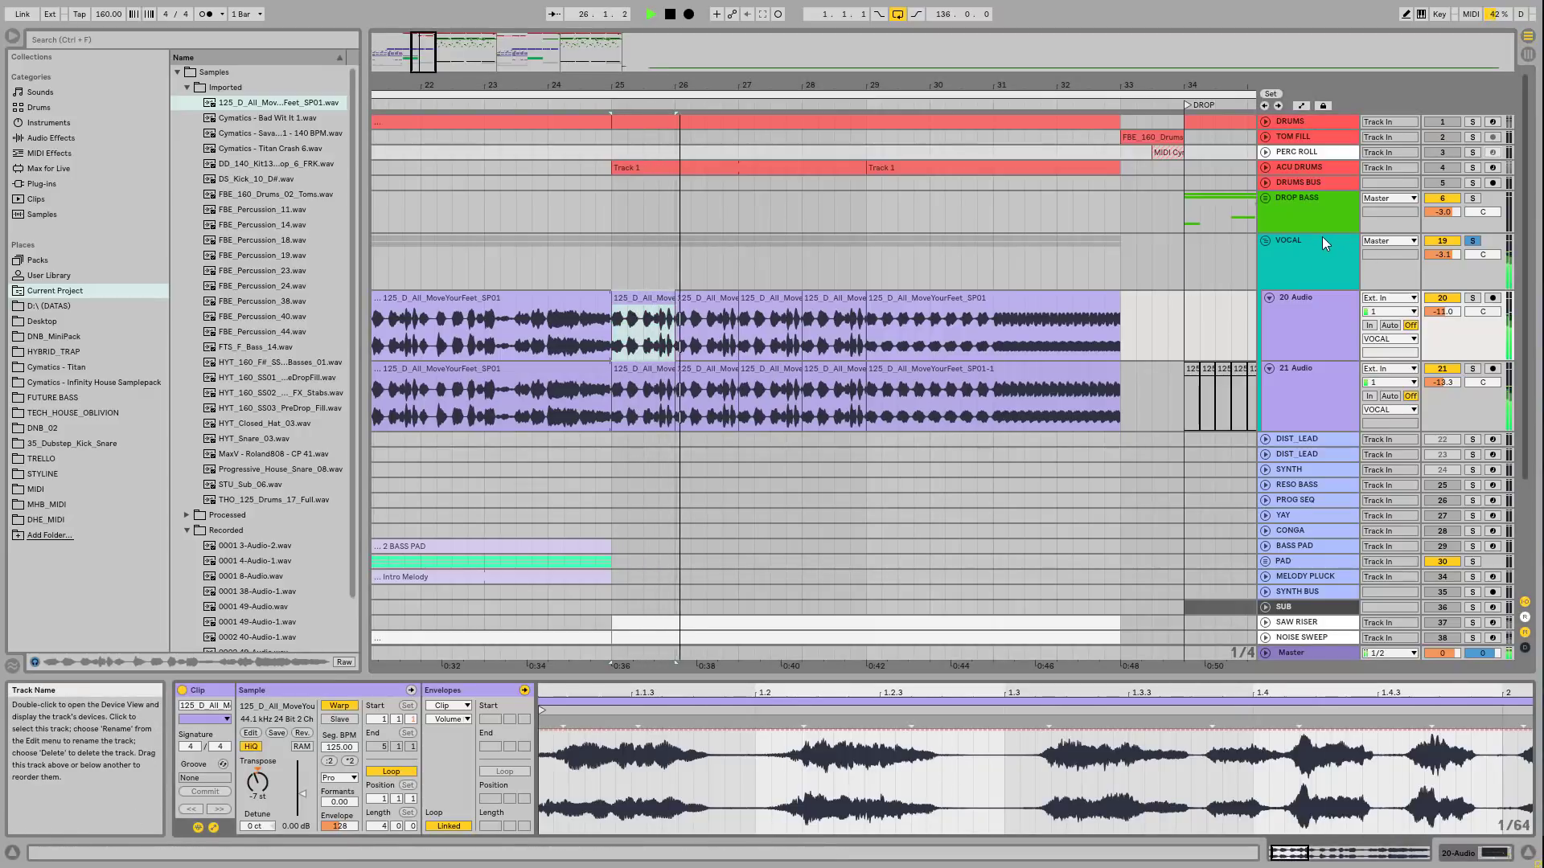
pyautogui.moveTo(745, 82); pyautogui.dragTo(822, 44)
# Step: Stop playback, switch on the VOCAL group's outer Audio Effect Rack and bypass every device inside it except Dimension Expander
pyautogui.click(1291, 249)
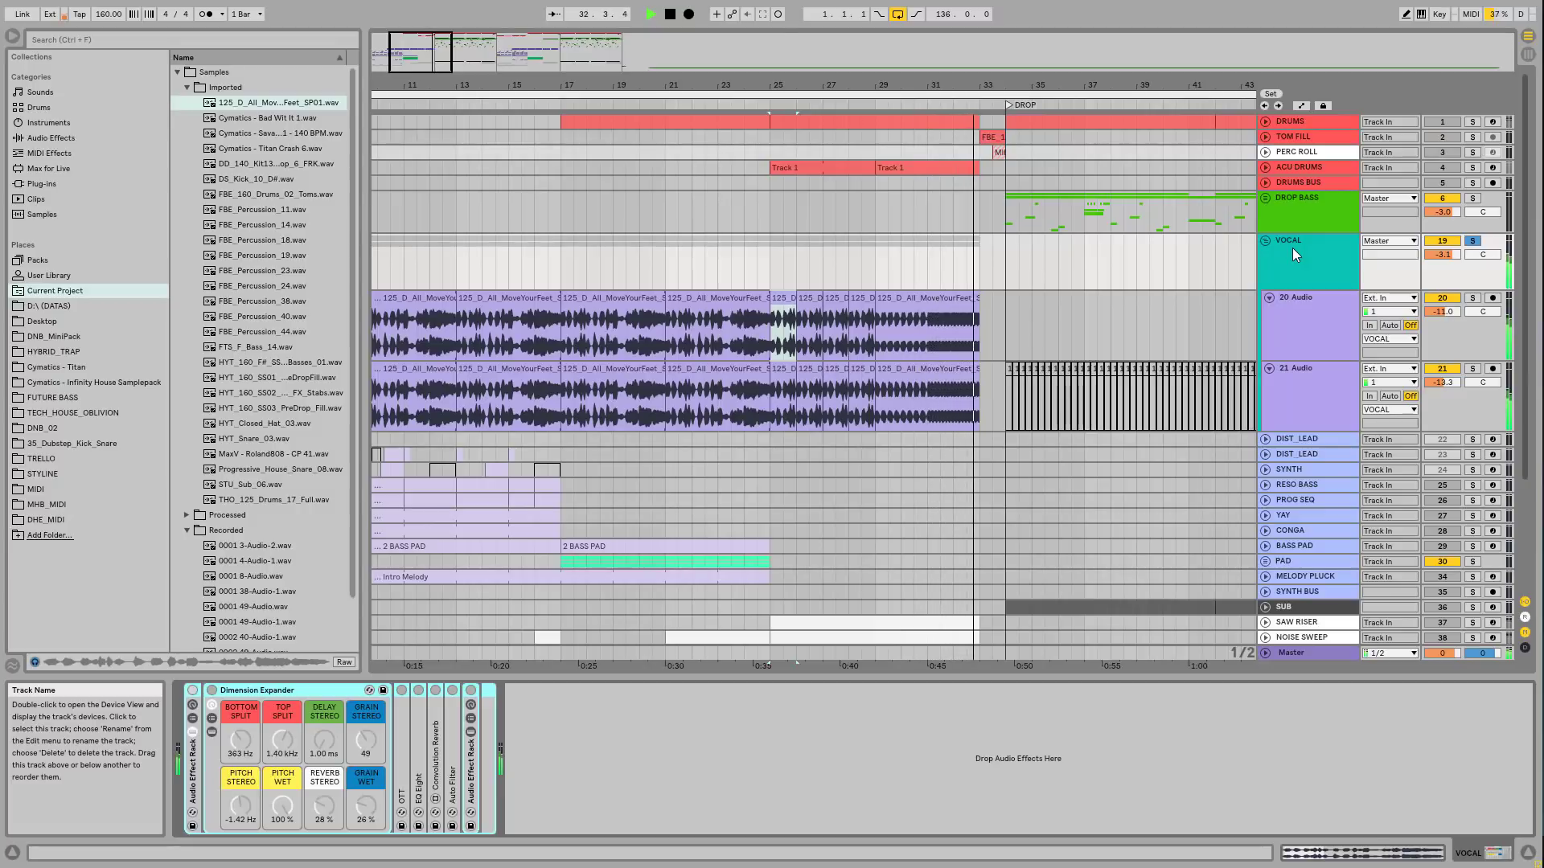
pyautogui.press('space')
pyautogui.click(238, 784)
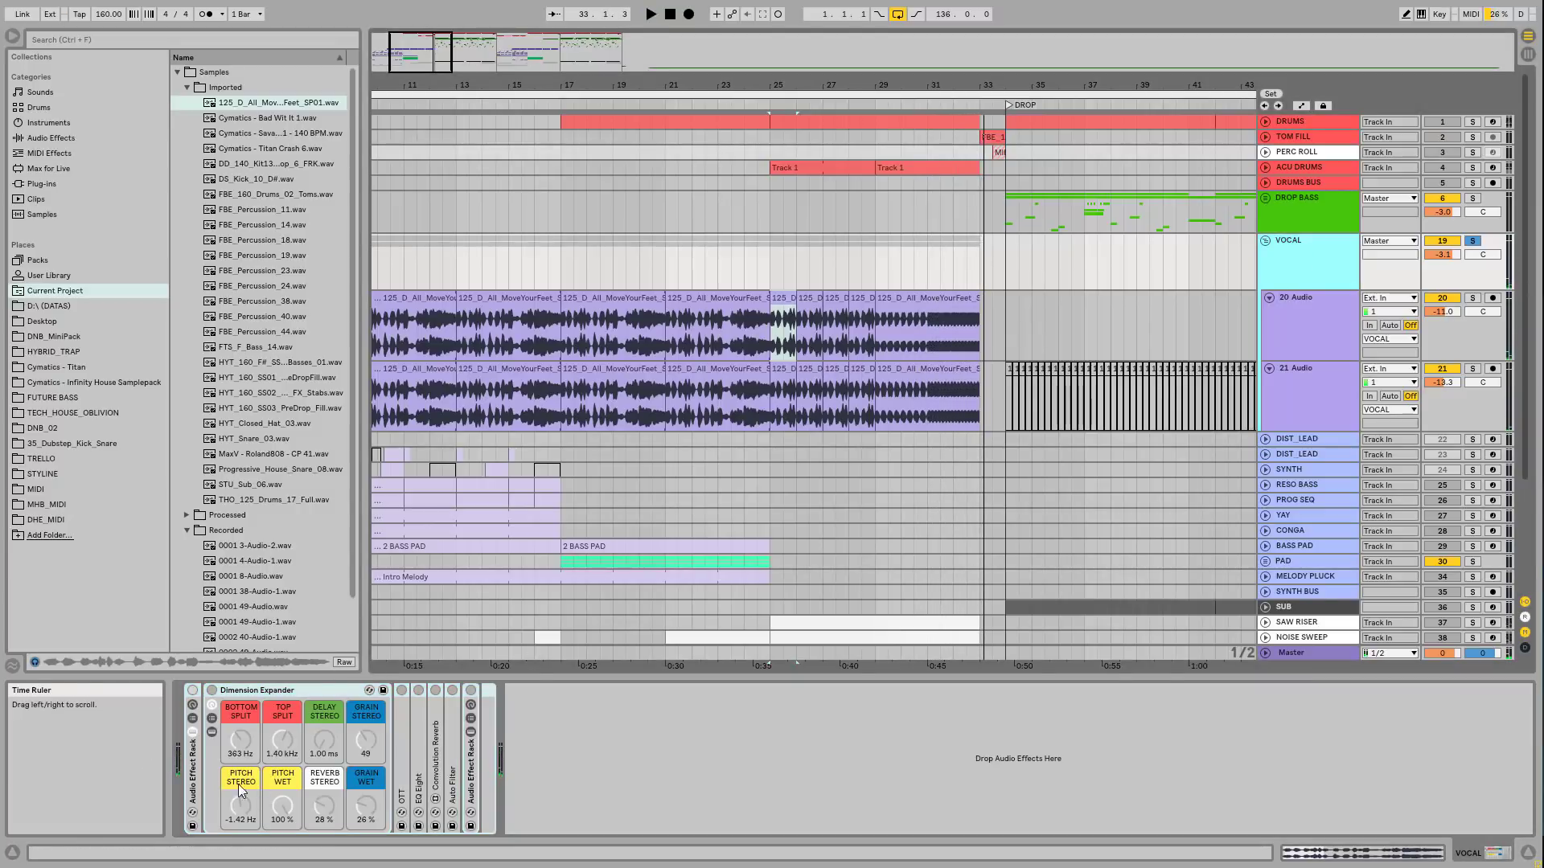
pyautogui.click(241, 691)
pyautogui.click(192, 691)
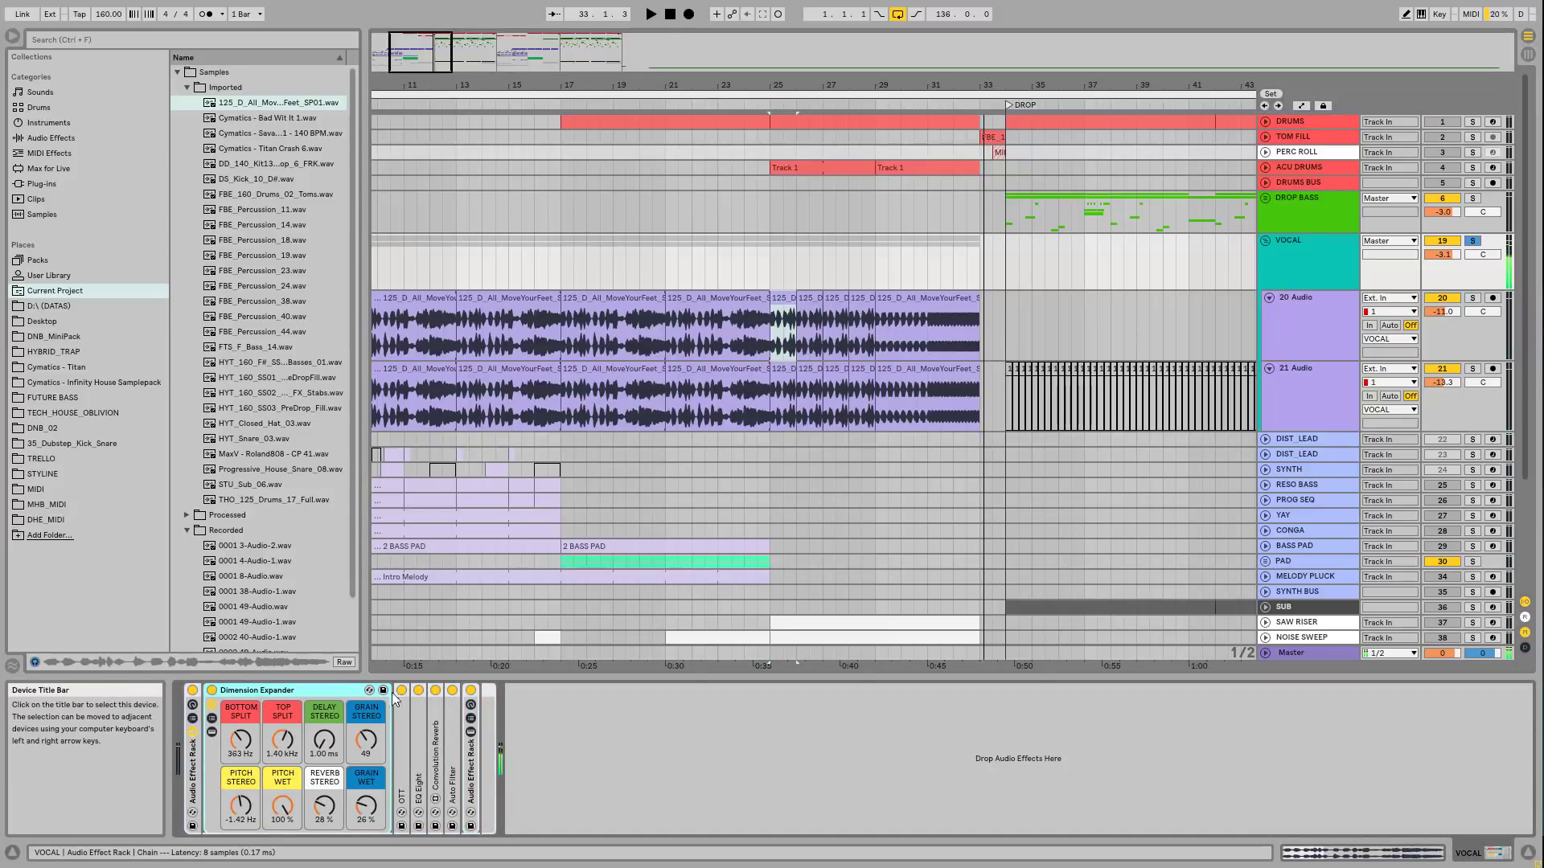
pyautogui.click(418, 690)
pyautogui.click(435, 690)
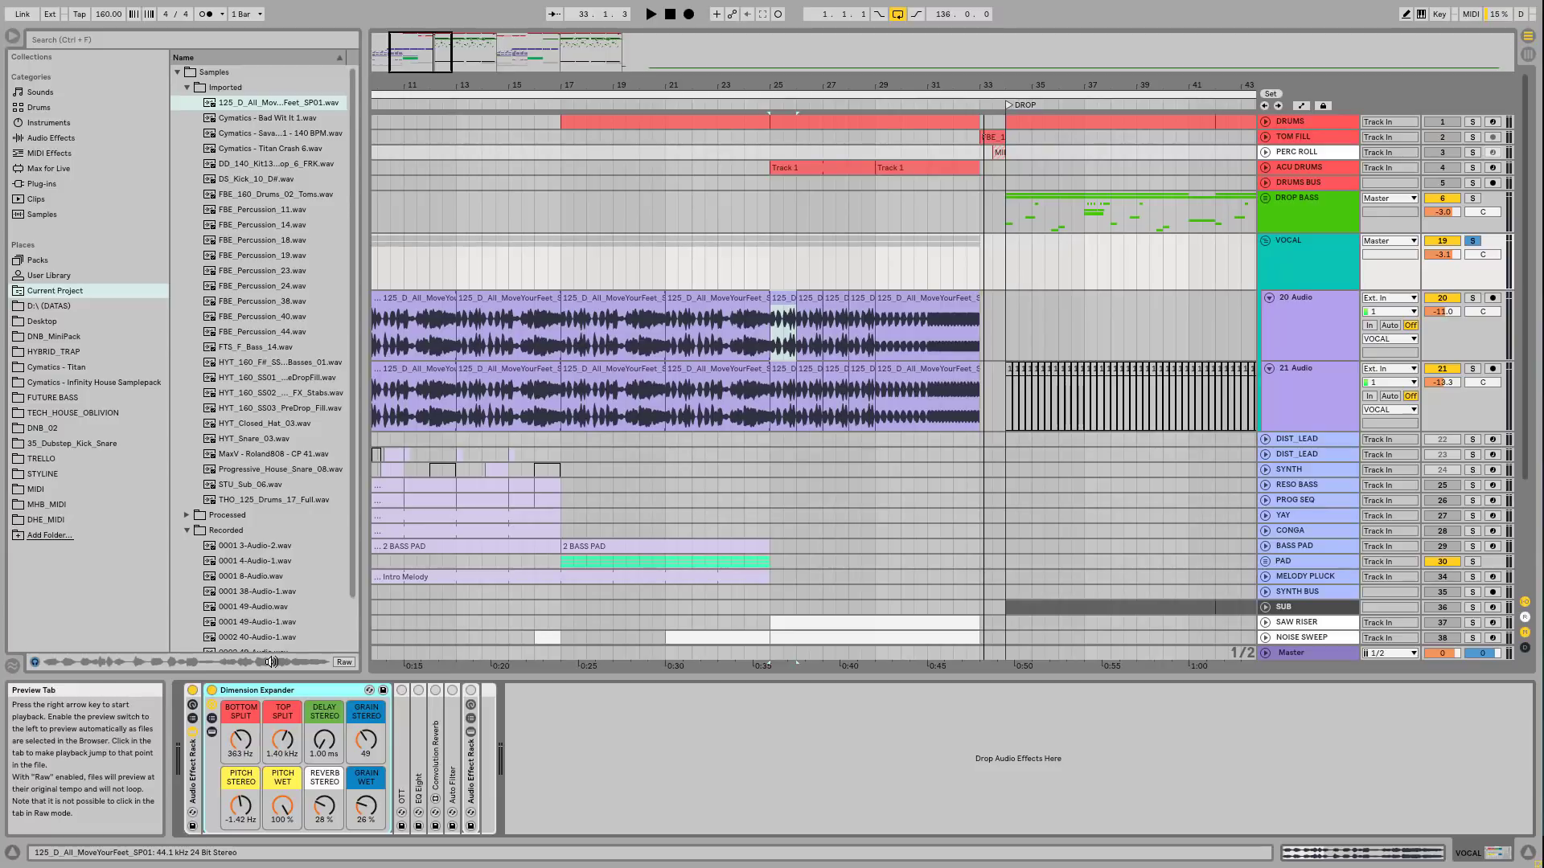
# Step: Play the vocal from bar 17 and compare it with Dimension Expander on and off, leaving the device on
pyautogui.press('space')
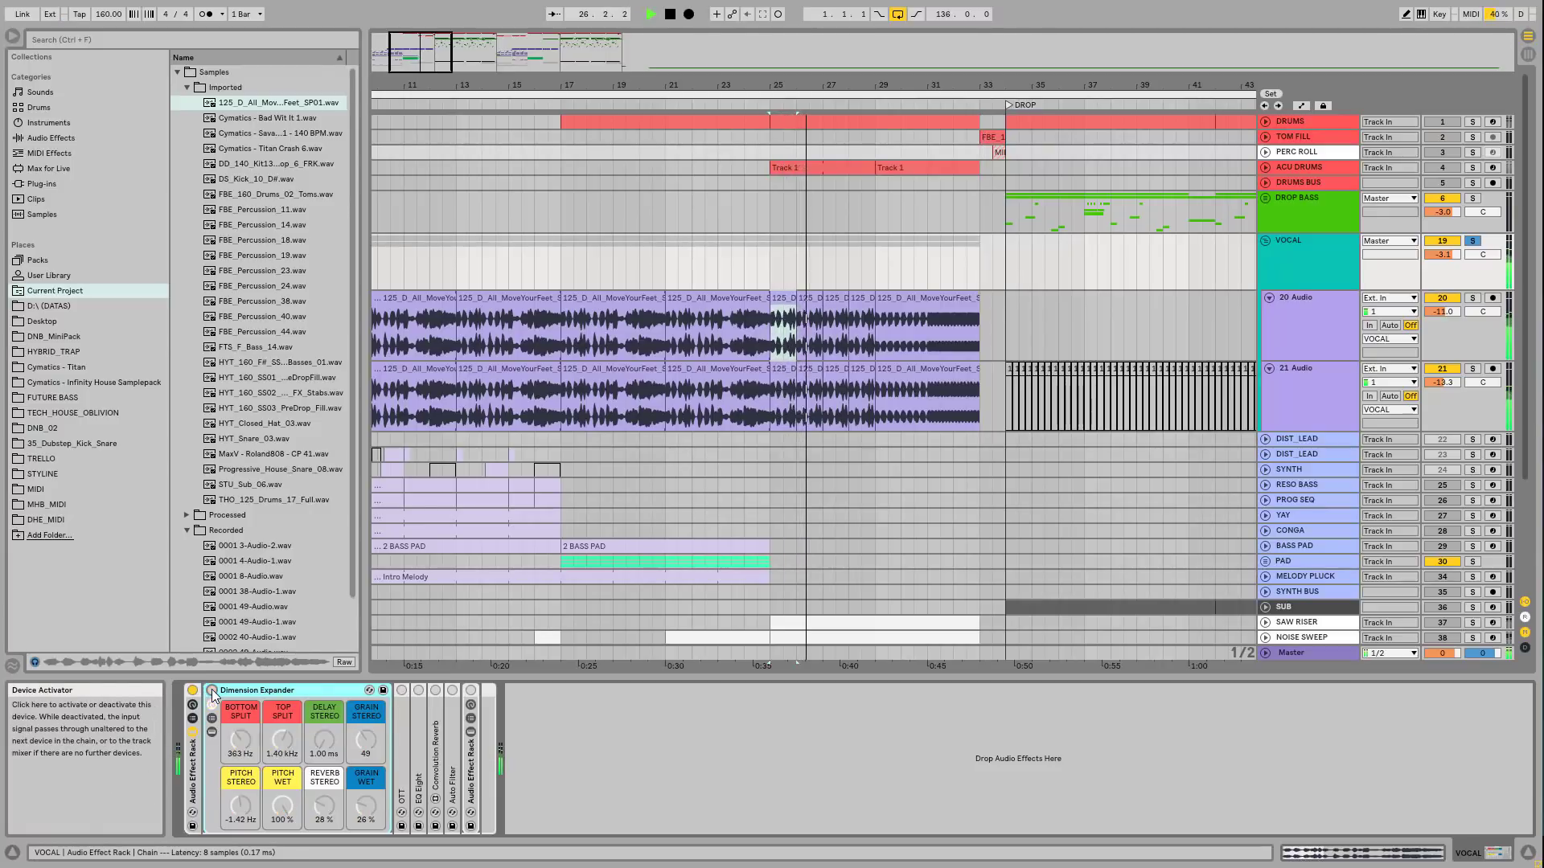
pyautogui.moveTo(562, 332); pyautogui.dragTo(665, 332)
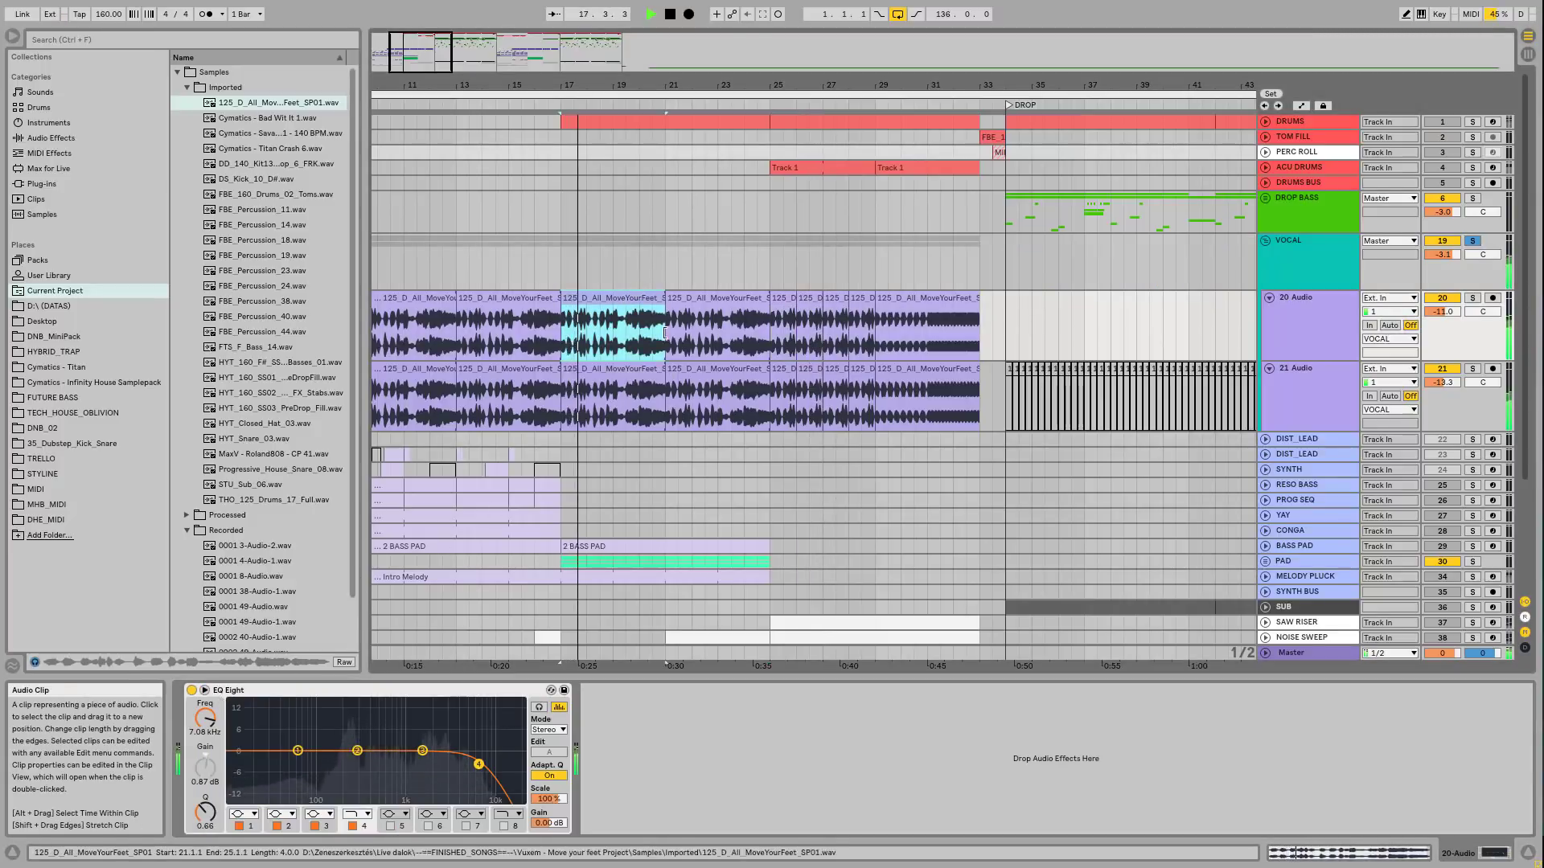
pyautogui.click(562, 260)
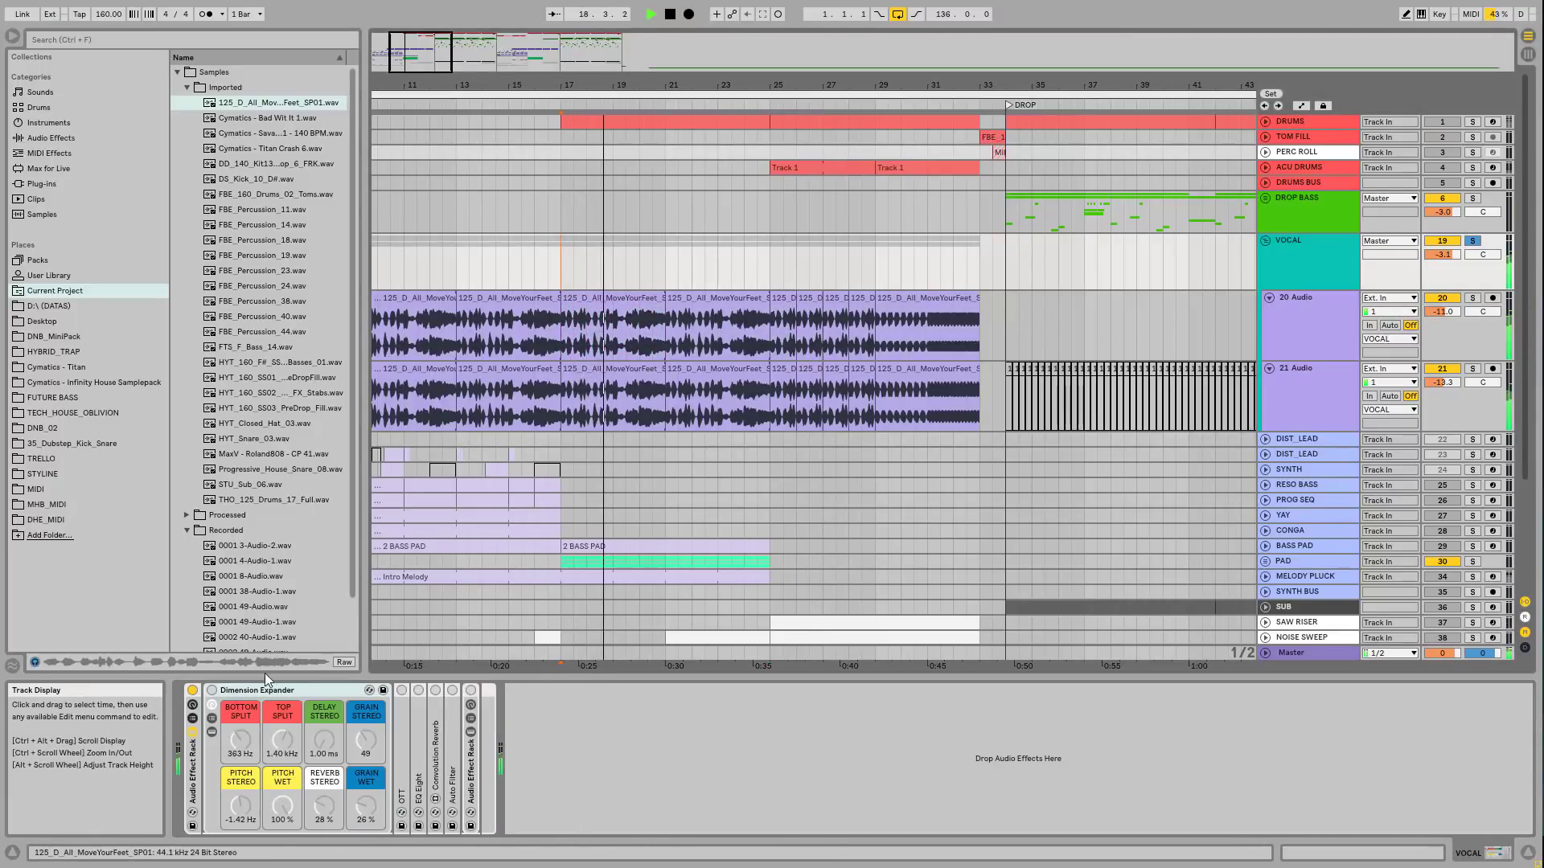
pyautogui.click(213, 691)
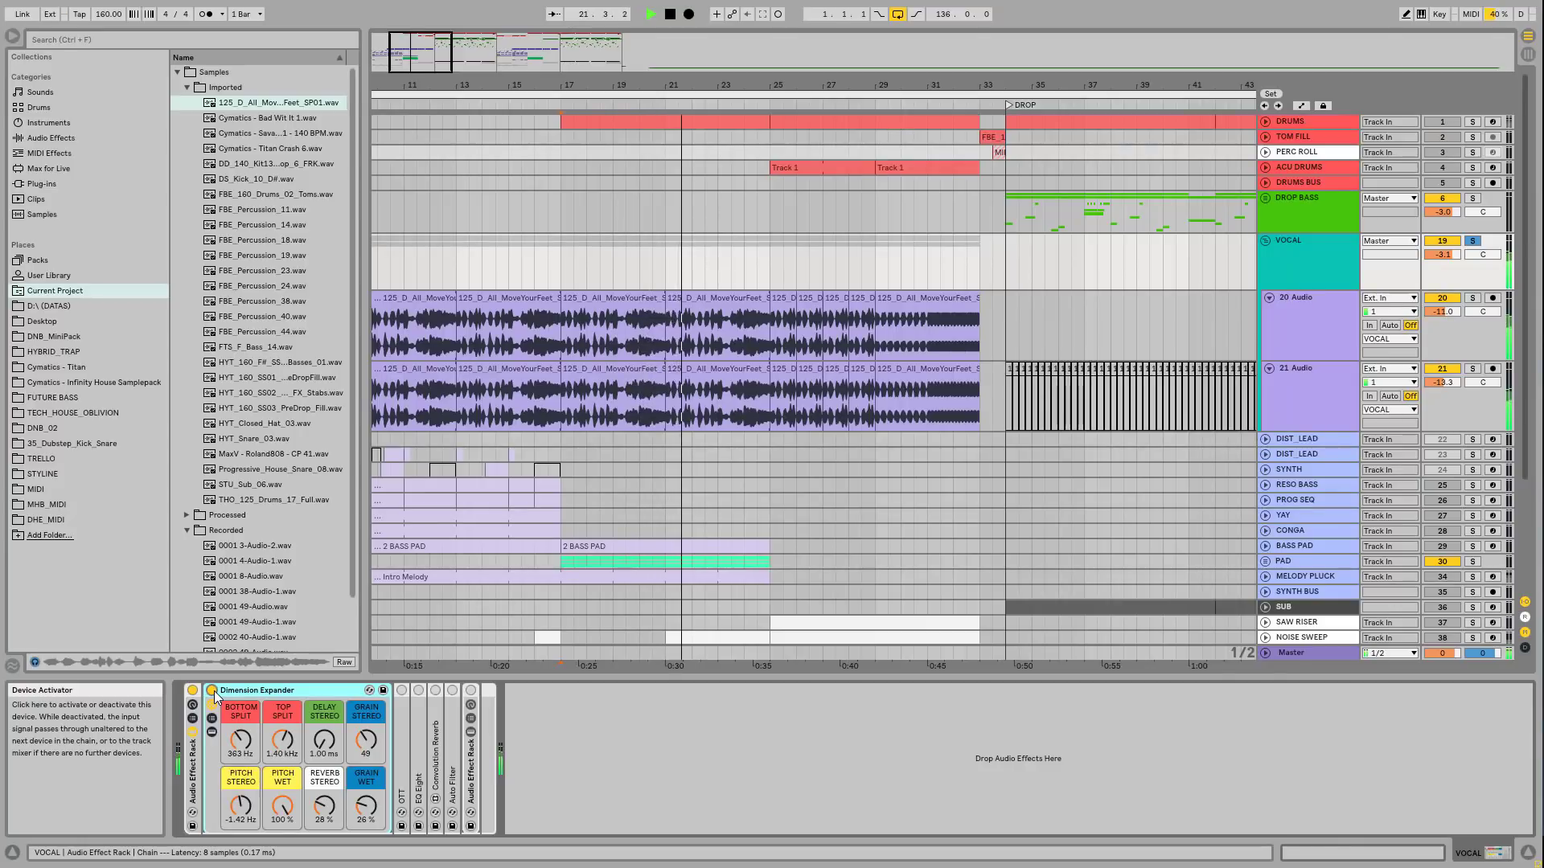
pyautogui.click(212, 691)
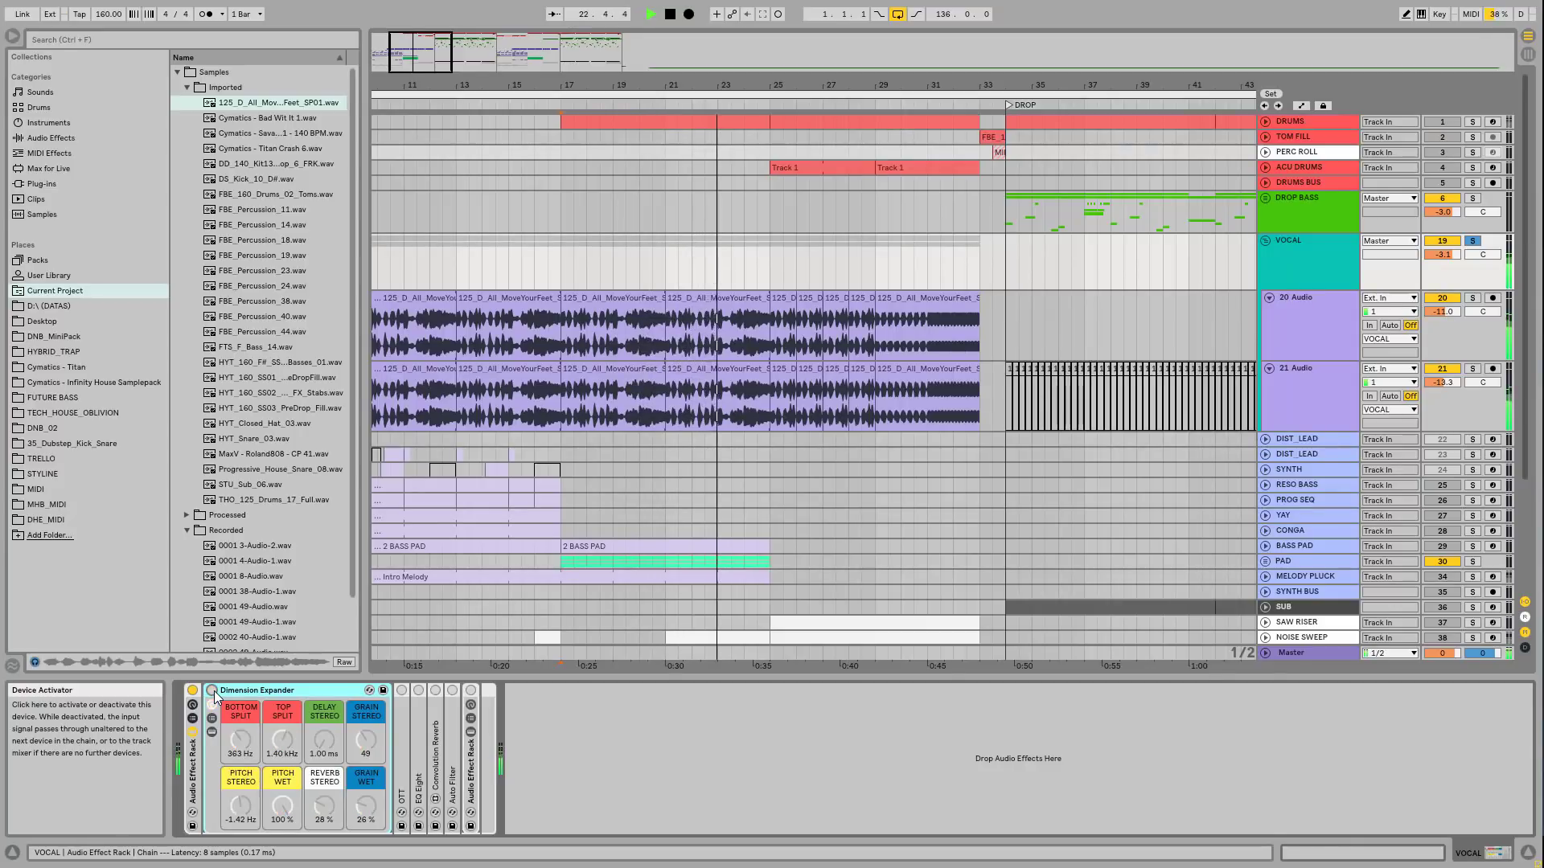
pyautogui.click(213, 691)
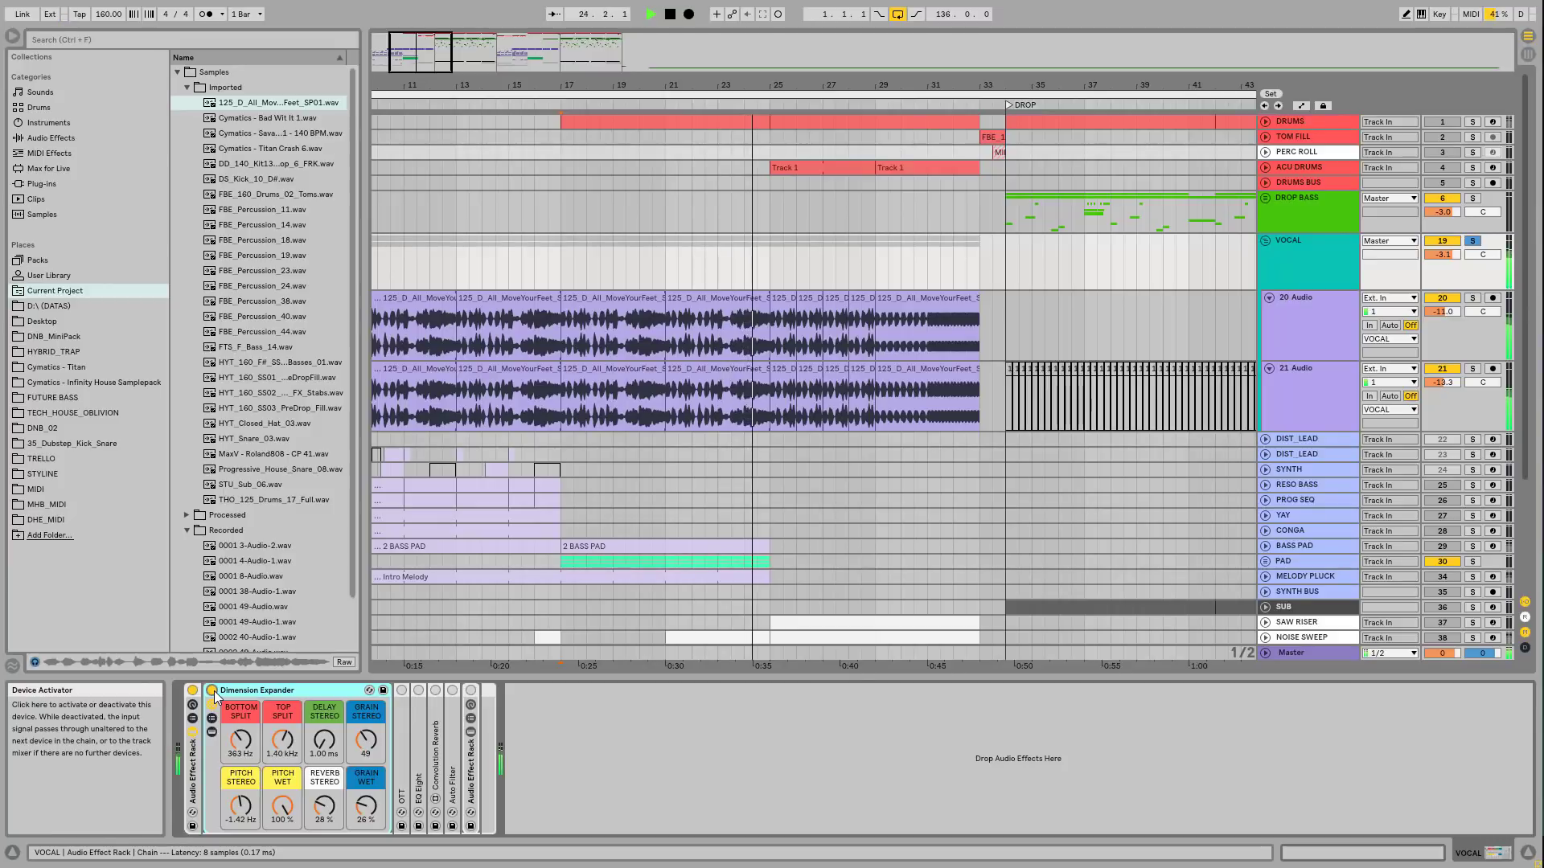
# Step: Switch on OTT, replay the vocal from bar 17, and unfold the device to inspect its settings before folding it again
pyautogui.click(402, 691)
pyautogui.press('space')
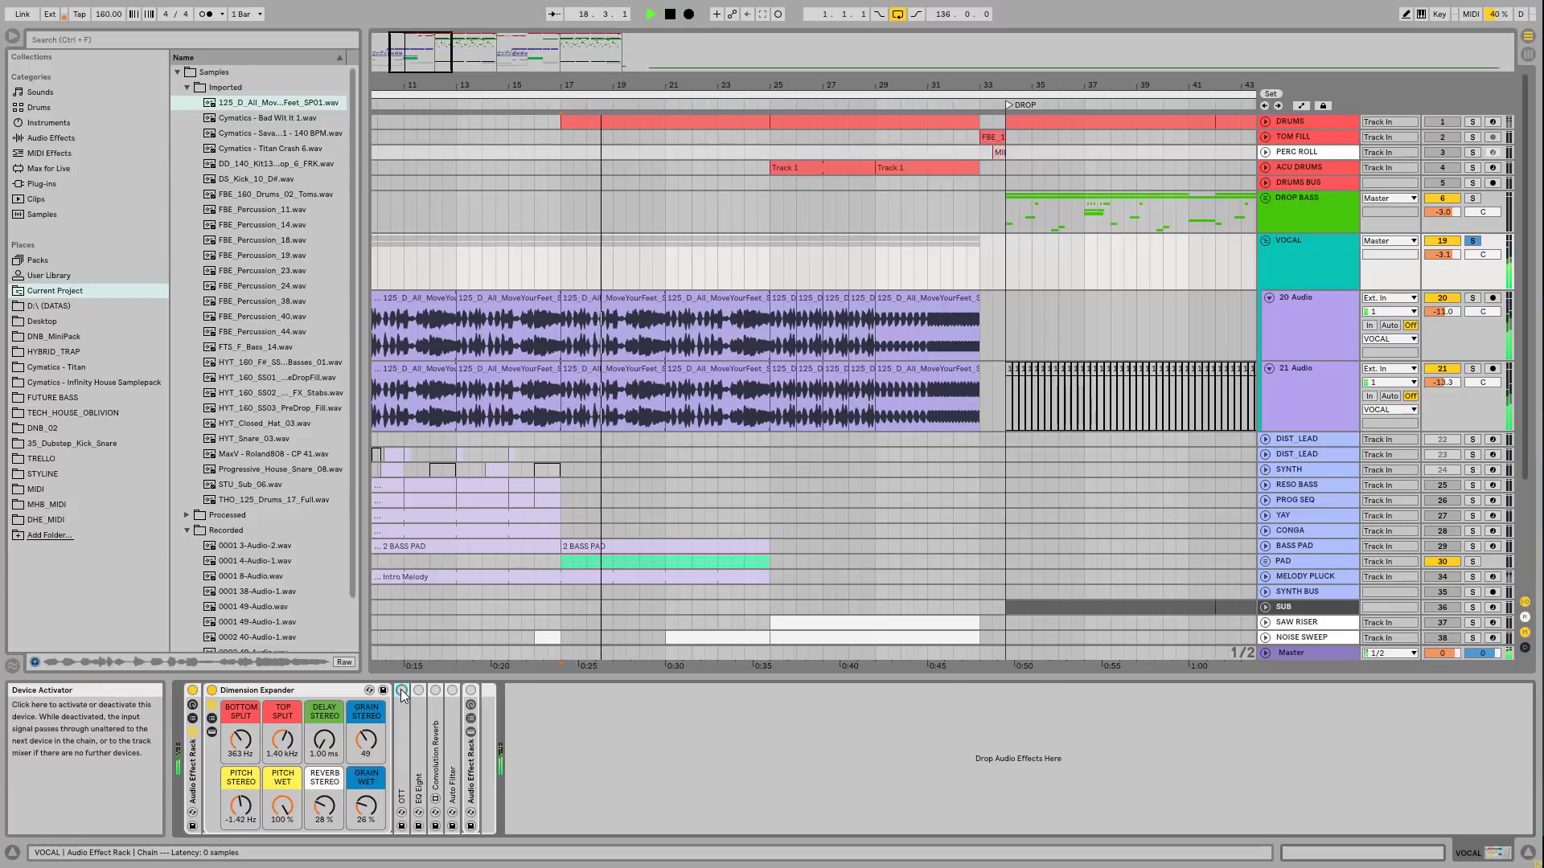
pyautogui.doubleClick(403, 708)
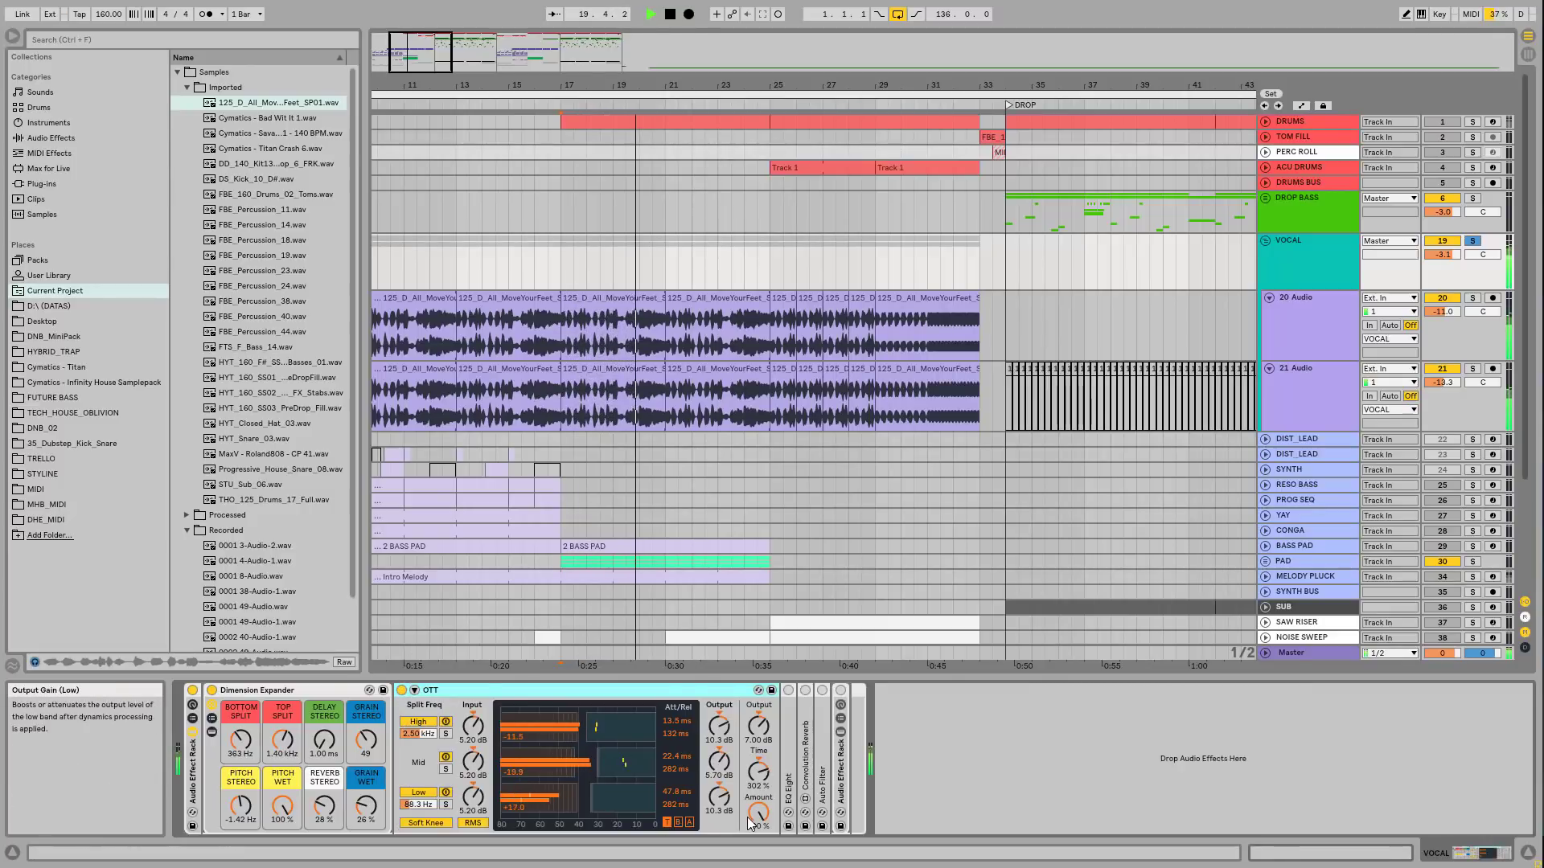
pyautogui.doubleClick(648, 695)
# Step: Unfold and switch on EQ Eight in the VOCAL chain, and restart playback from bar 17
pyautogui.doubleClick(417, 752)
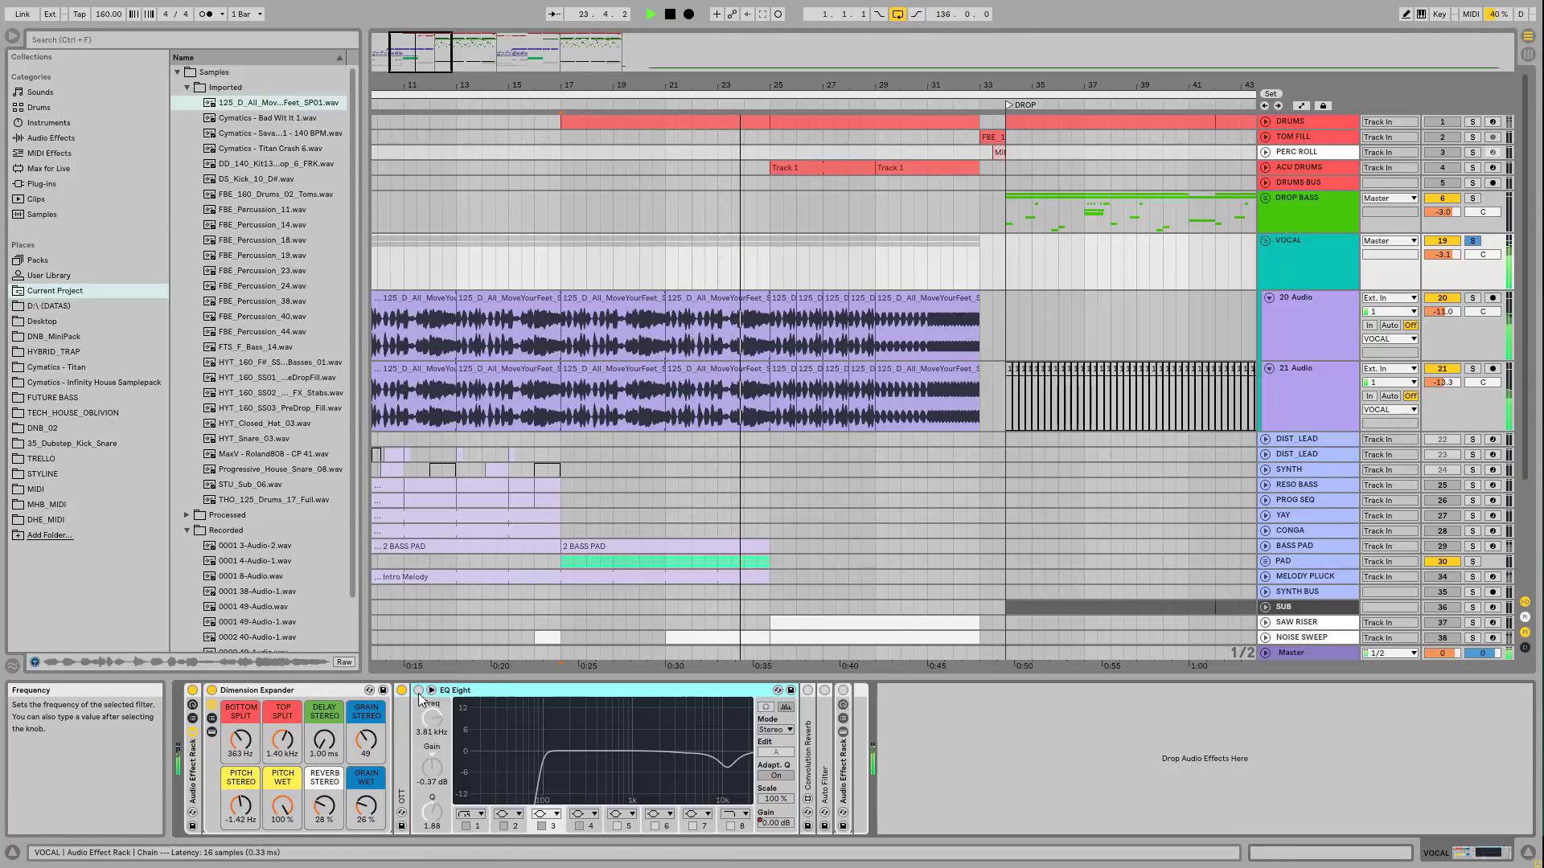
pyautogui.press('space')
pyautogui.press('space')
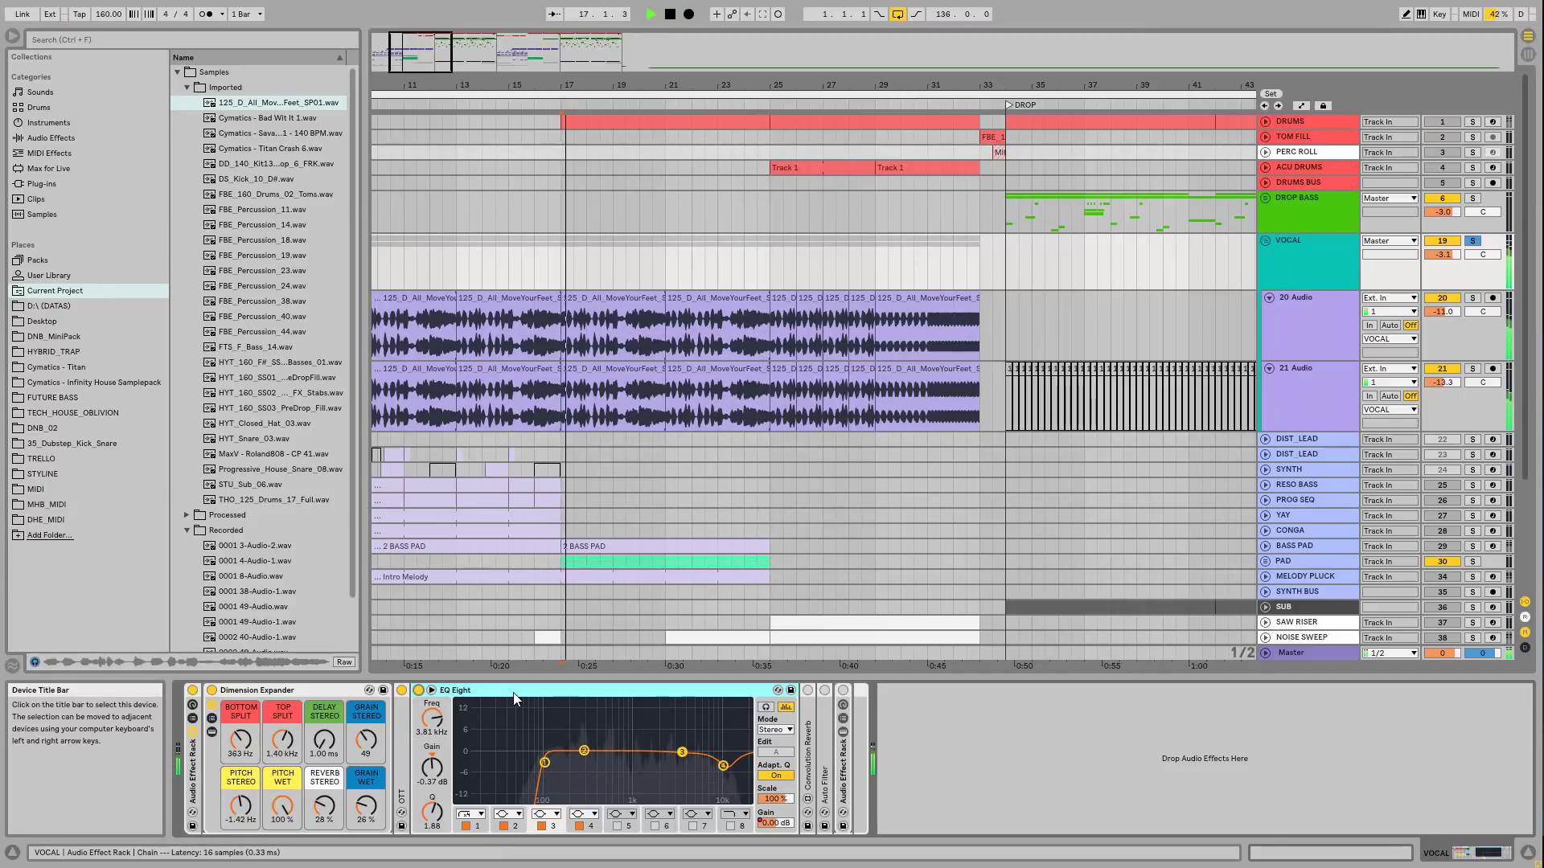
# Step: Unfold and switch on Convolution Reverb to audition it, folding EQ Eight and the reverb again
pyautogui.doubleClick(808, 756)
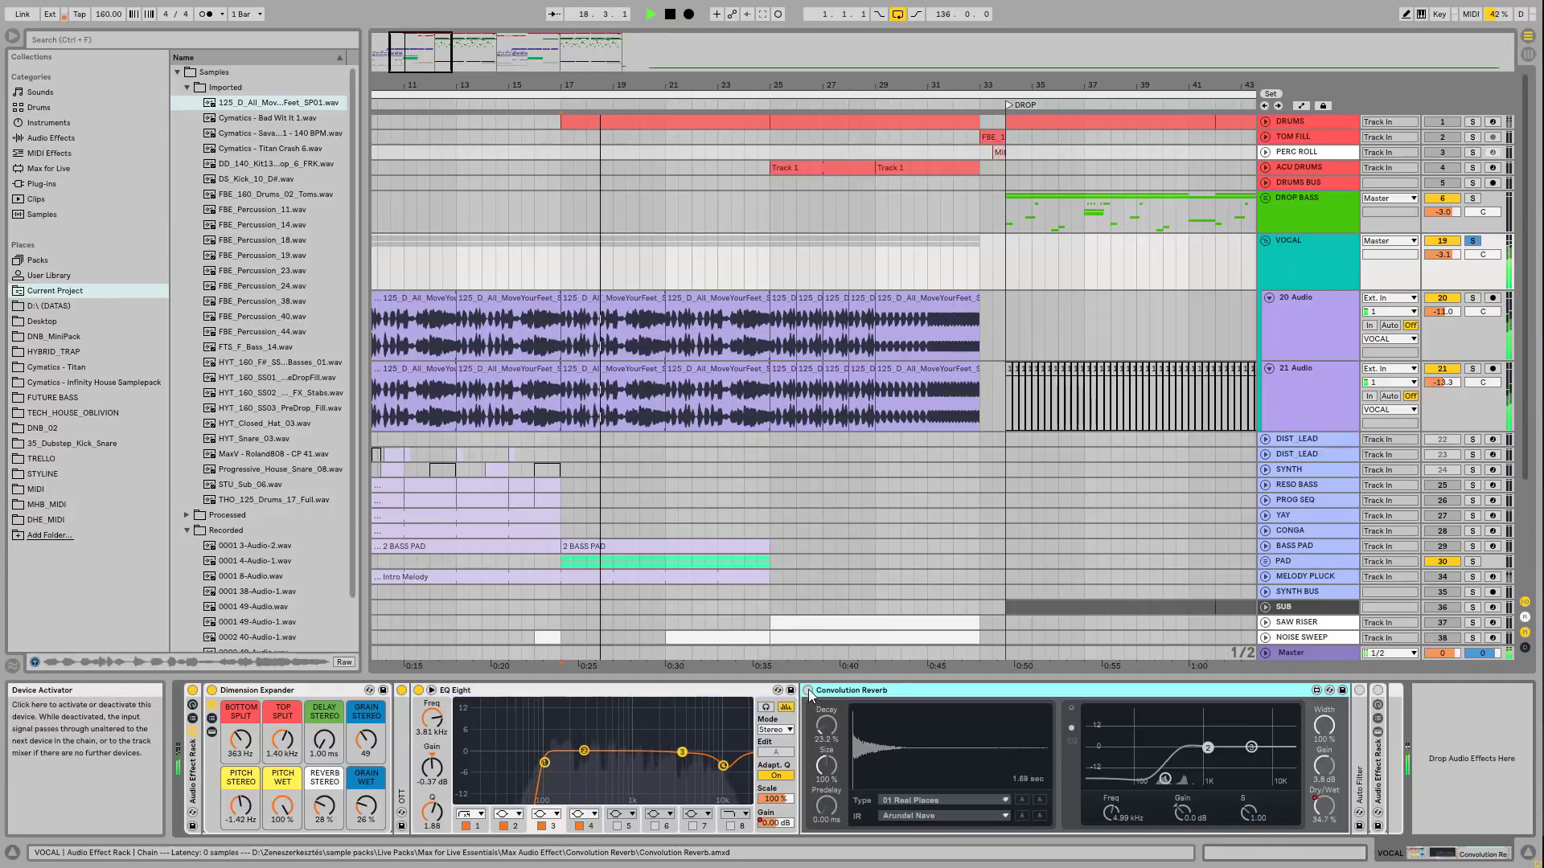
pyautogui.doubleClick(494, 695)
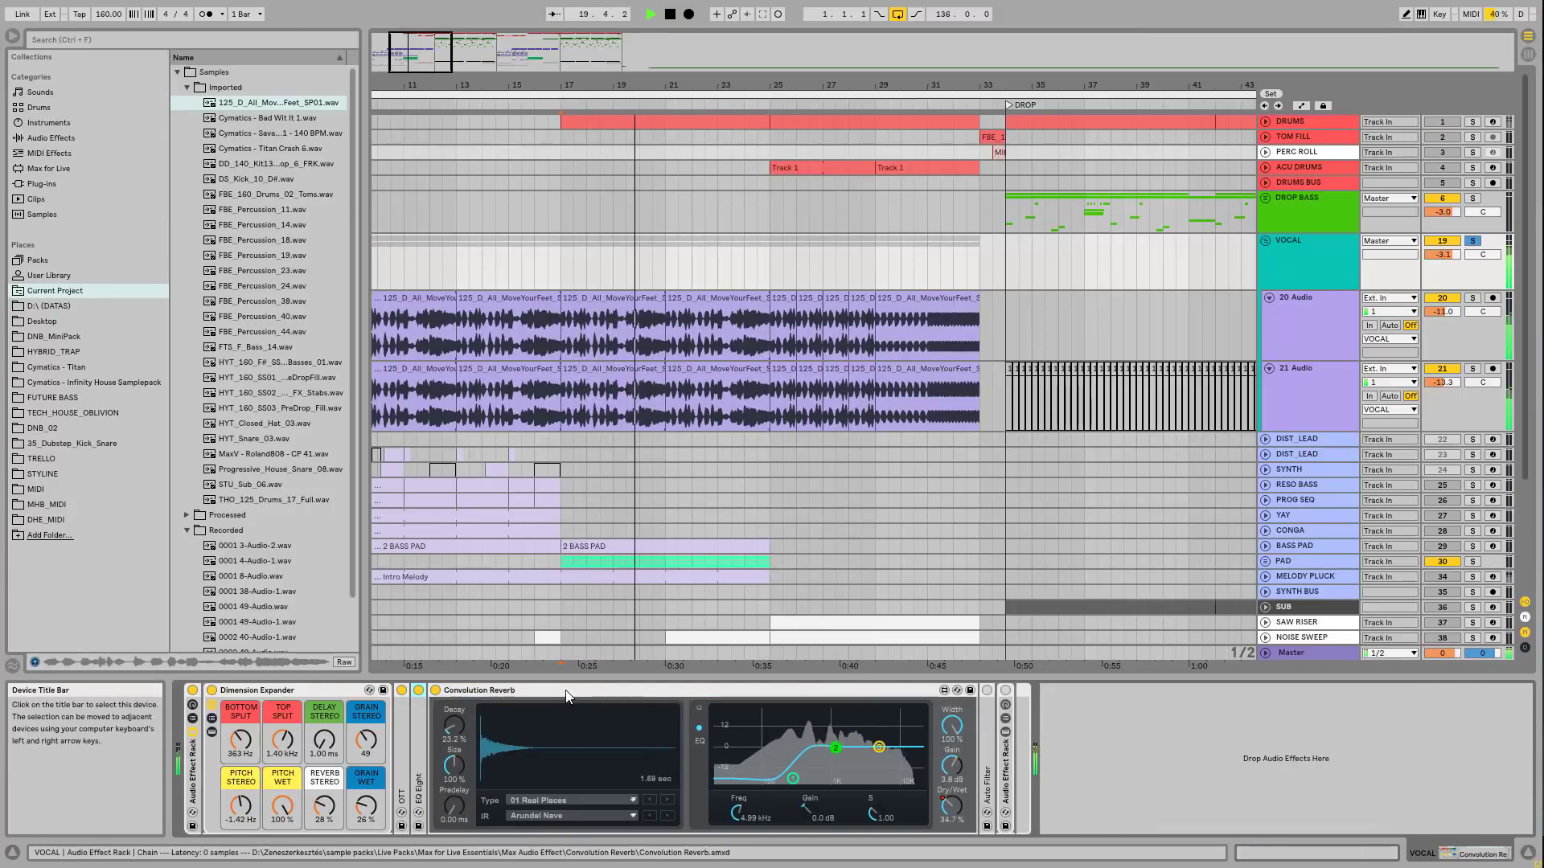
pyautogui.doubleClick(528, 693)
# Step: Switch on Auto Filter and the inner Audio Effect Rack, unfold the rack's devices and fold Auto Filter
pyautogui.doubleClick(452, 748)
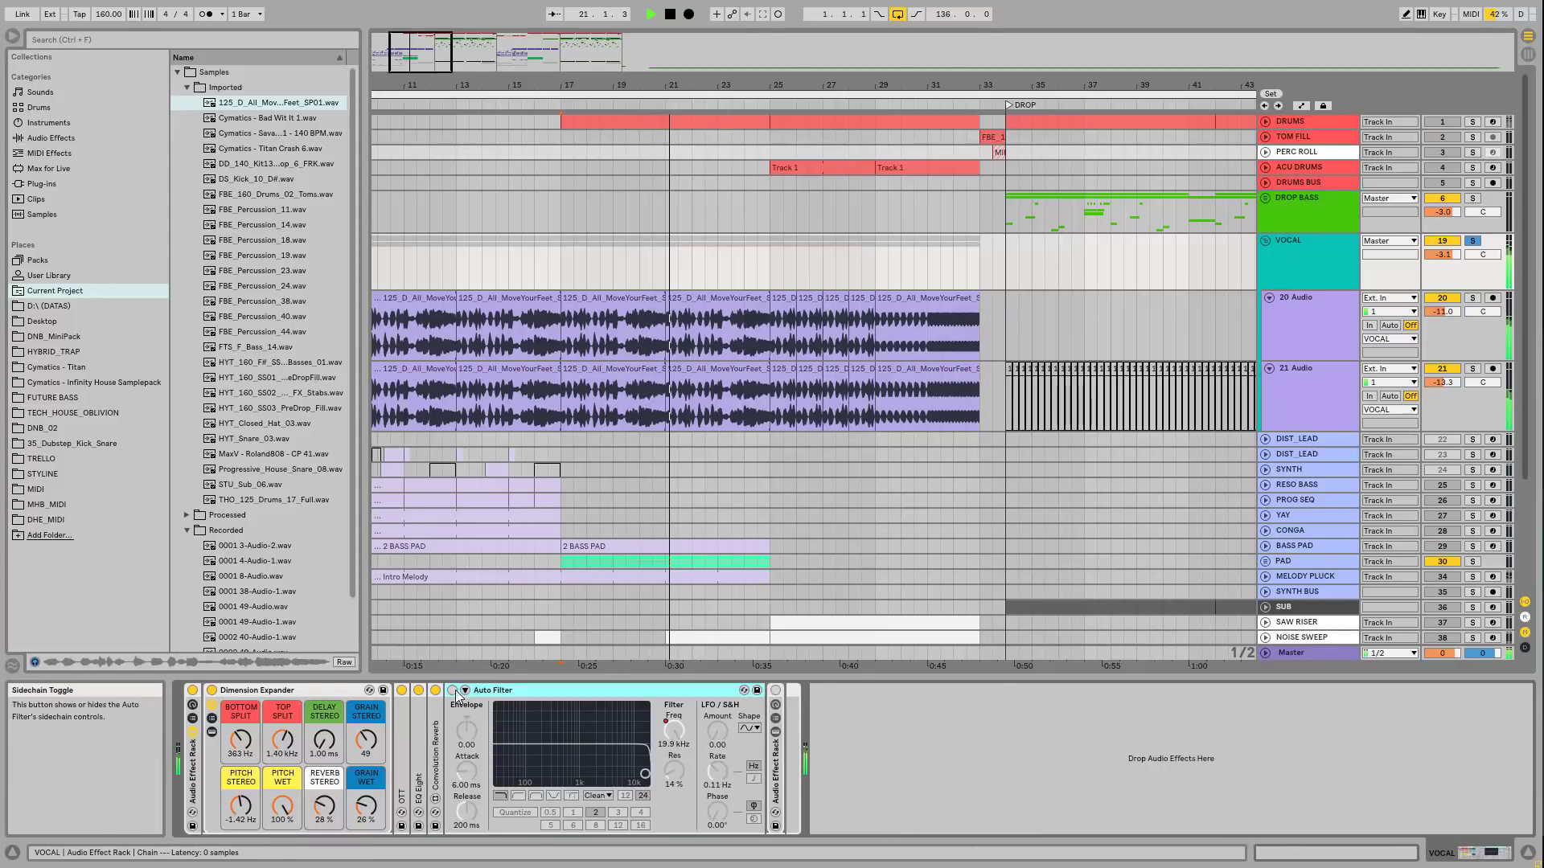
pyautogui.click(777, 773)
pyautogui.doubleClick(778, 775)
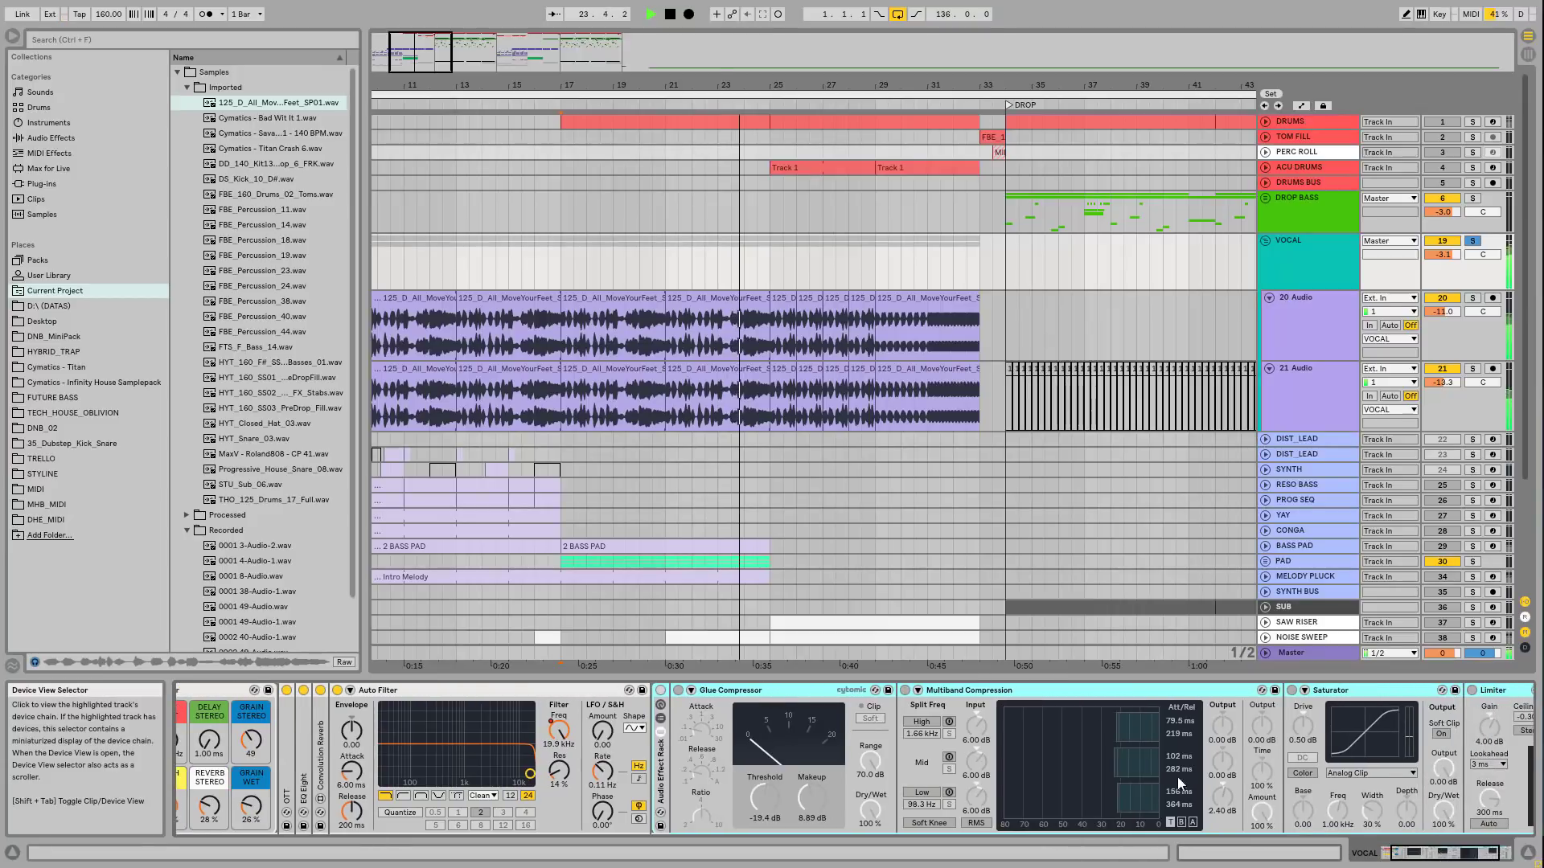
pyautogui.doubleClick(420, 689)
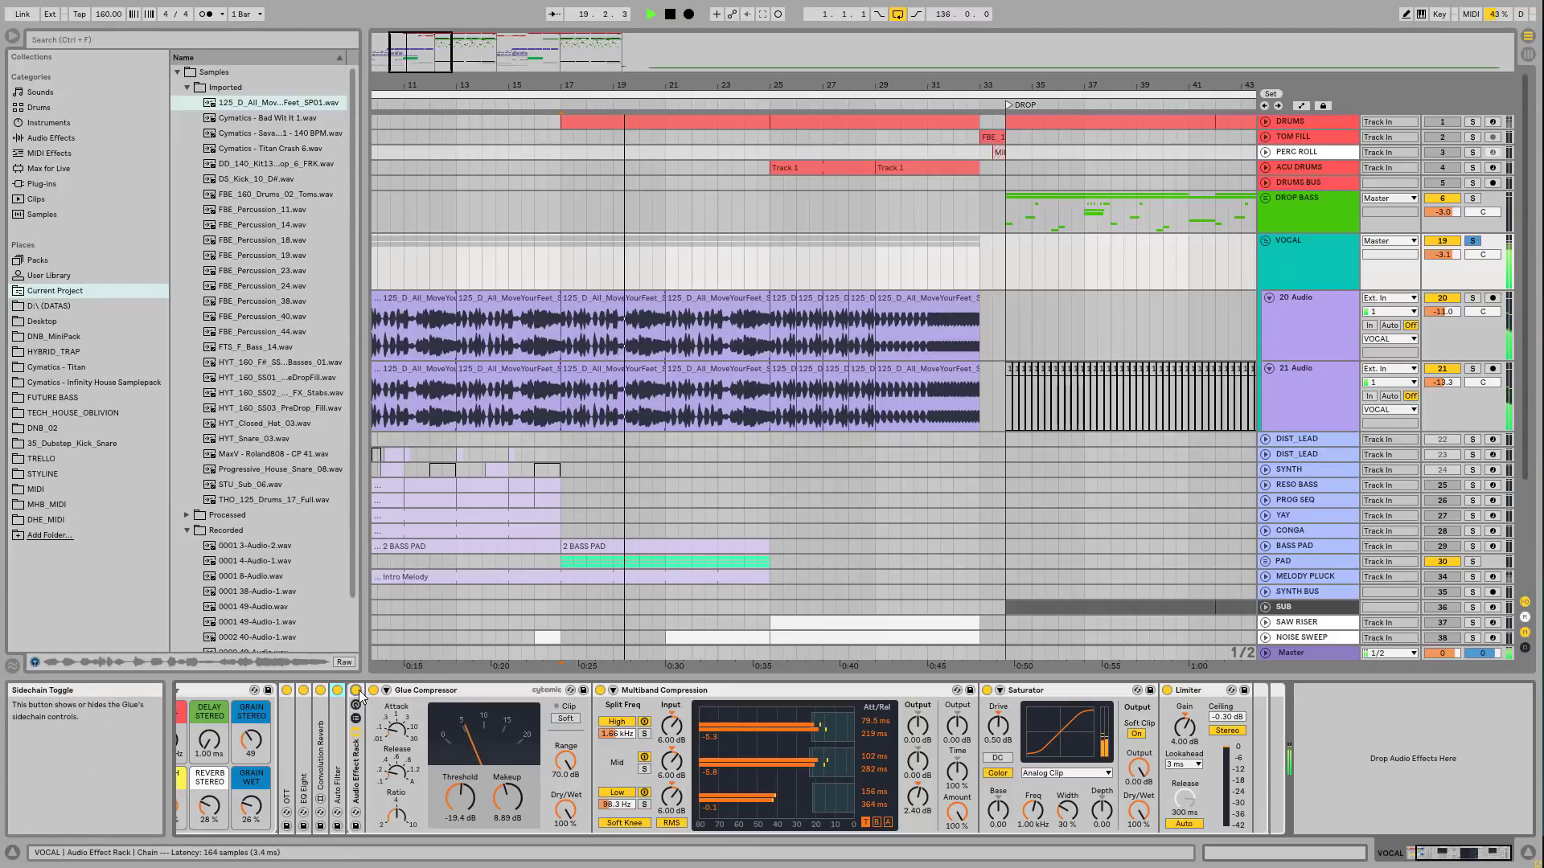
# Step: Compare the vocal with the inner Audio Effect Rack on and off during playback, leaving the rack on
pyautogui.click(356, 691)
pyautogui.click(356, 690)
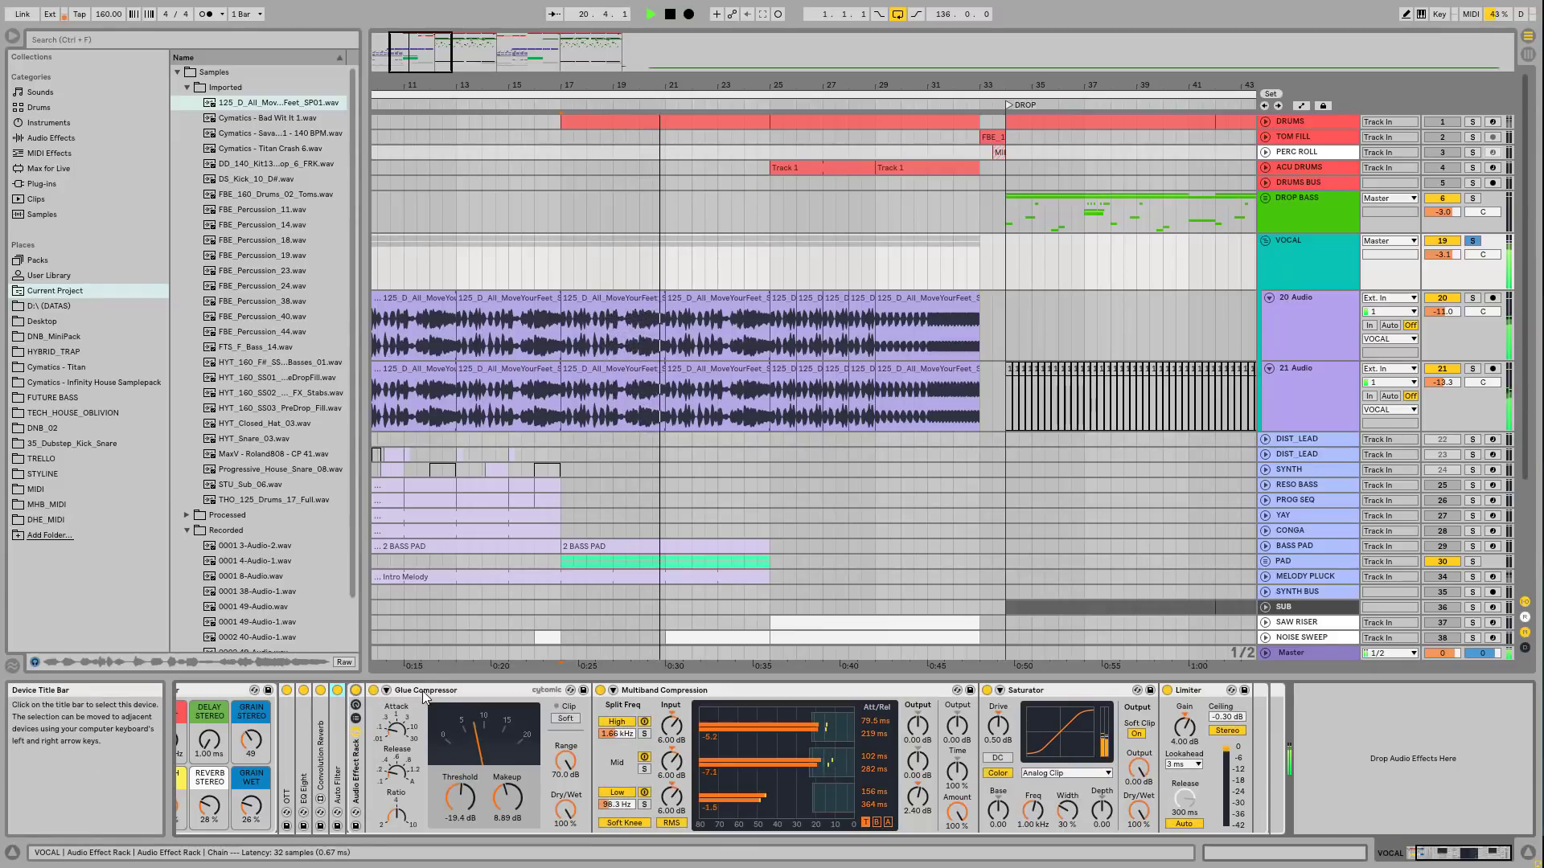
pyautogui.click(356, 691)
pyautogui.click(356, 690)
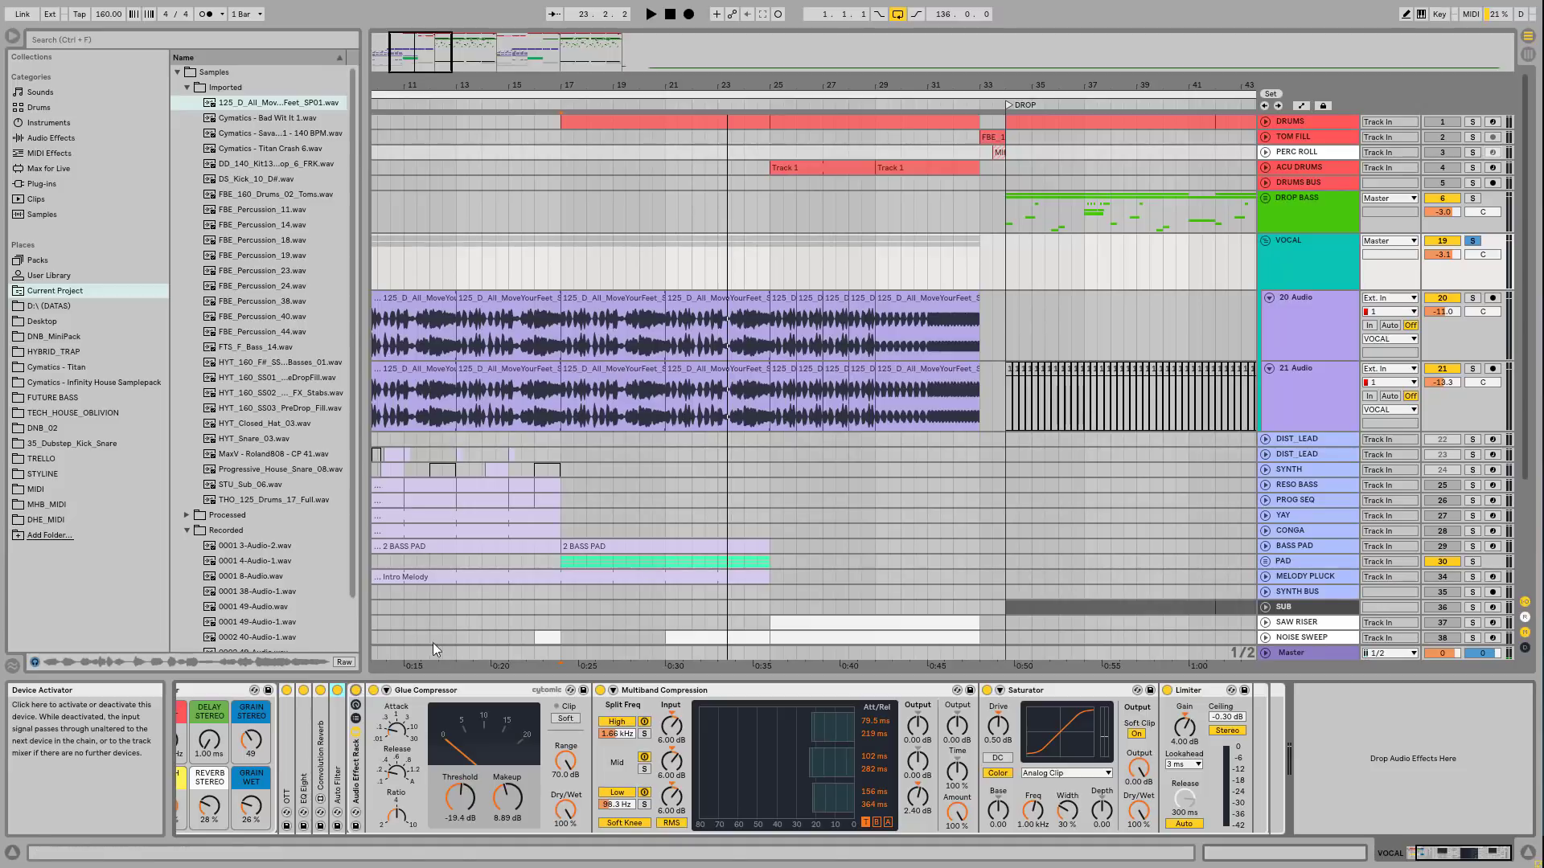
# Step: Play the fully processed vocal from bar 17 with the whole arrangement in view, stop it and unsolo the VOCAL group
pyautogui.moveTo(770, 84); pyautogui.dragTo(770, 29)
pyautogui.press('space')
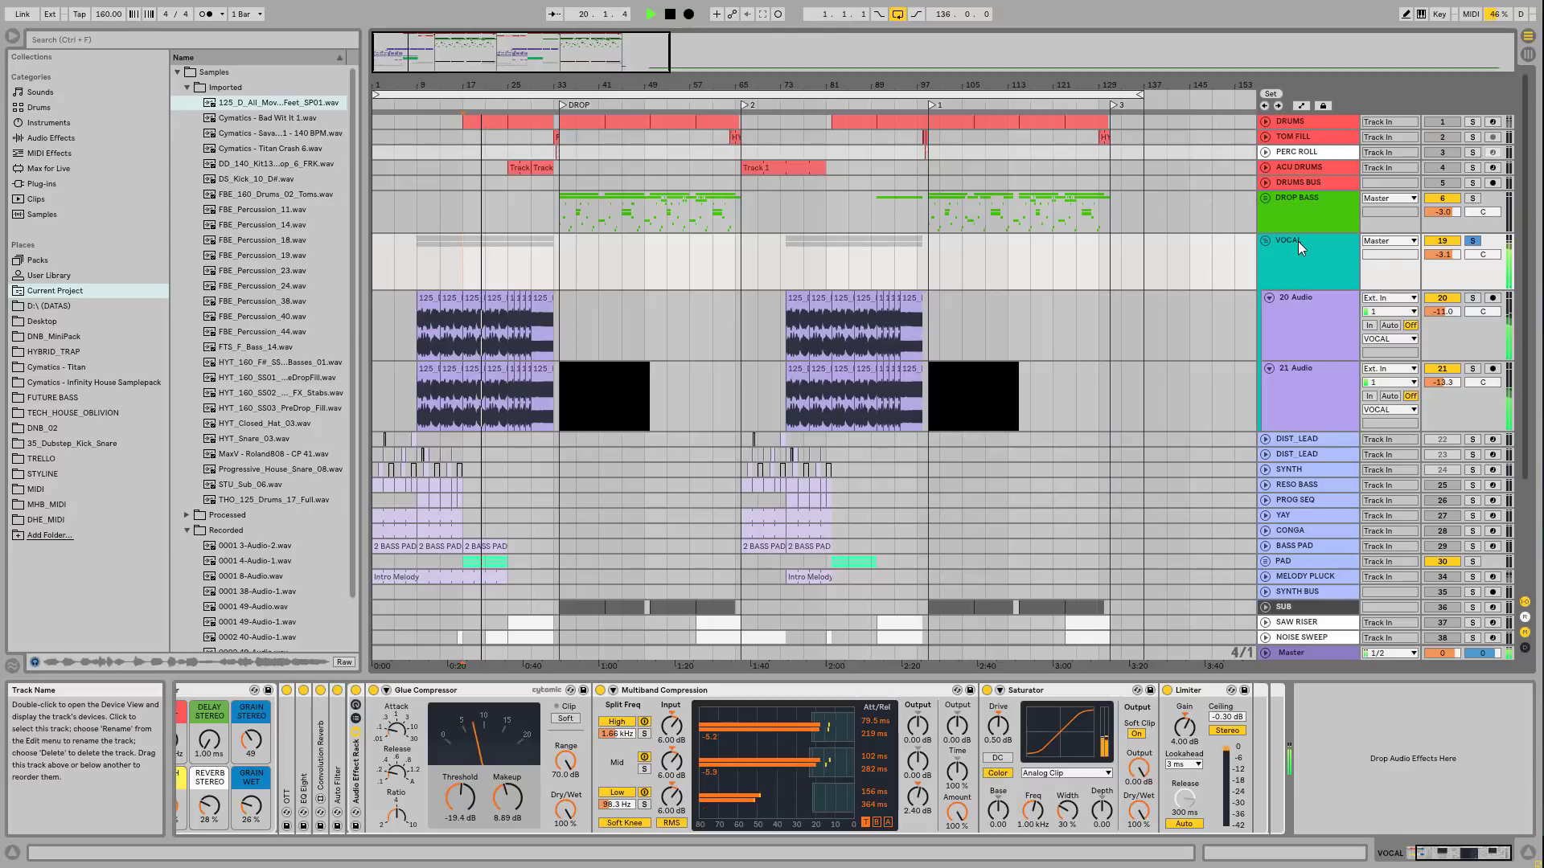
pyautogui.press('space')
pyautogui.click(1473, 240)
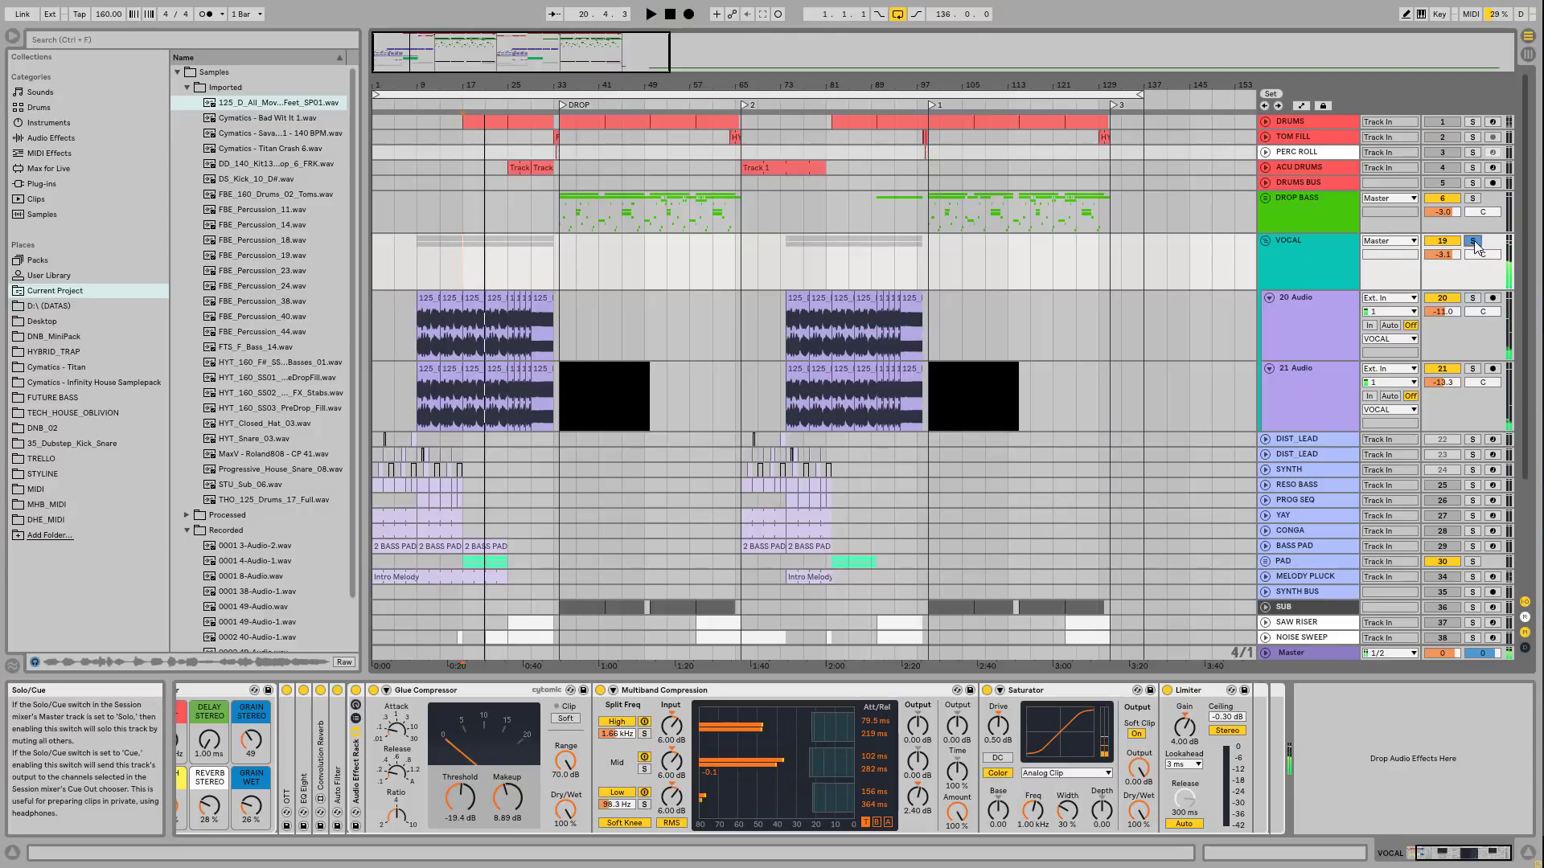
# Step: Play the full mix from bar 1 to hear the vocal together with the intro's other tracks
pyautogui.moveTo(392, 84); pyautogui.dragTo(392, 105)
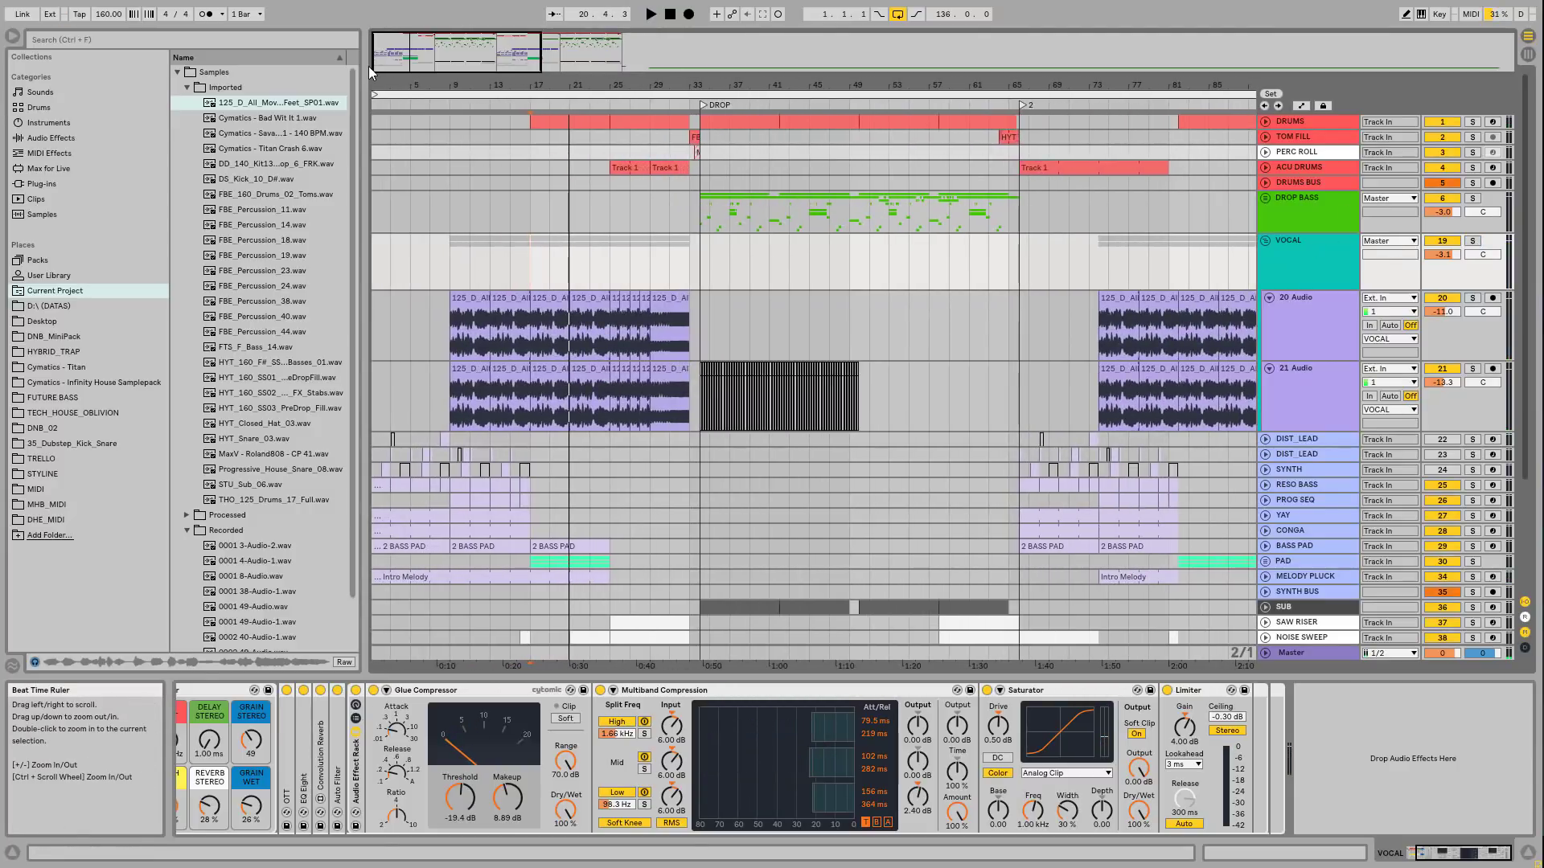
pyautogui.click(466, 299)
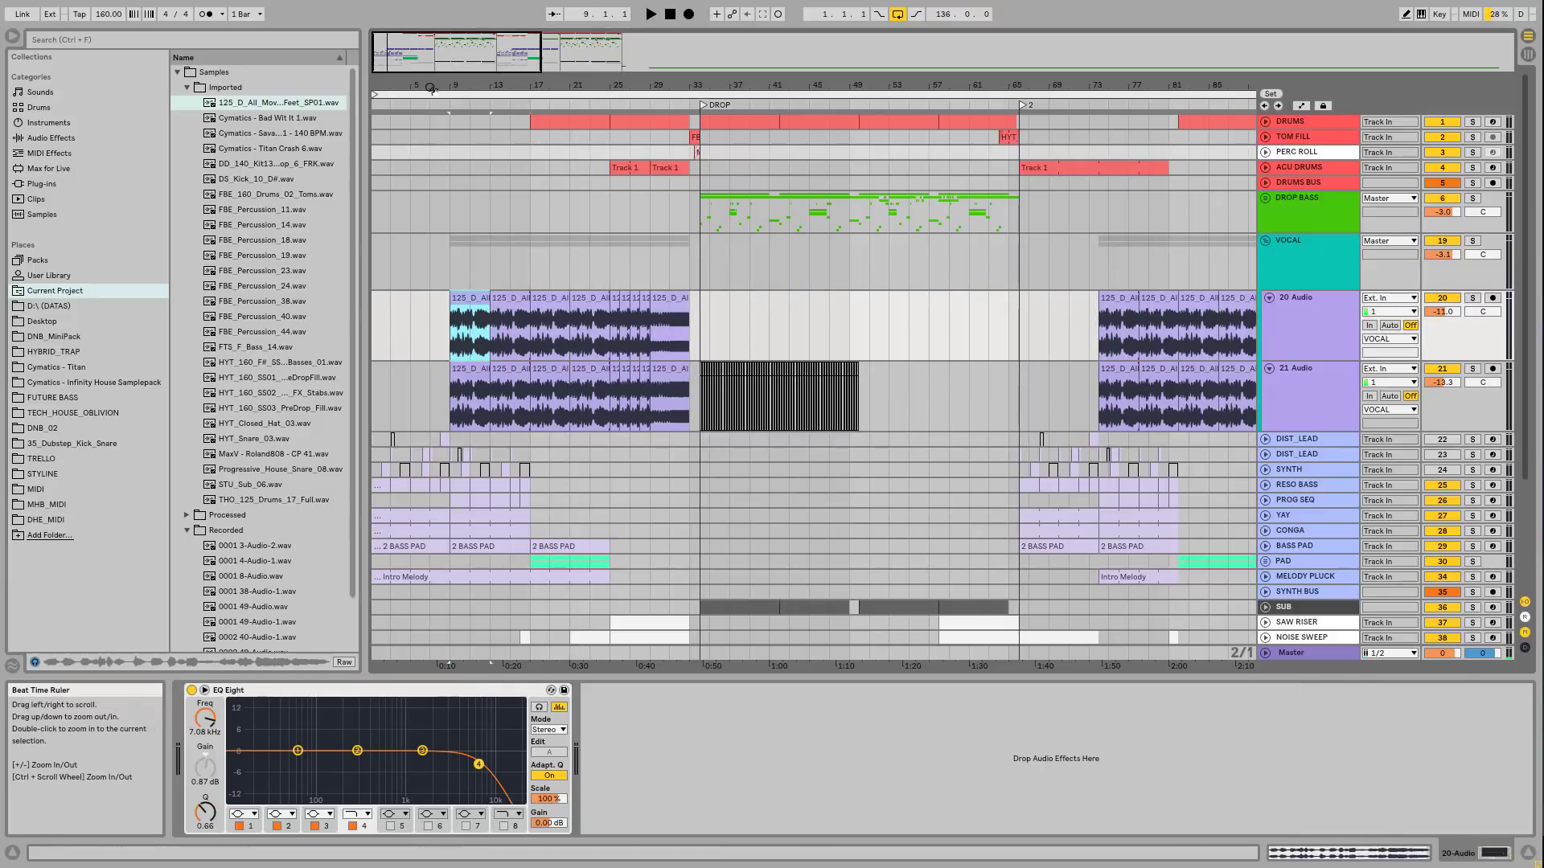
pyautogui.moveTo(430, 87); pyautogui.dragTo(432, 87)
pyautogui.click(439, 95)
pyautogui.press('space')
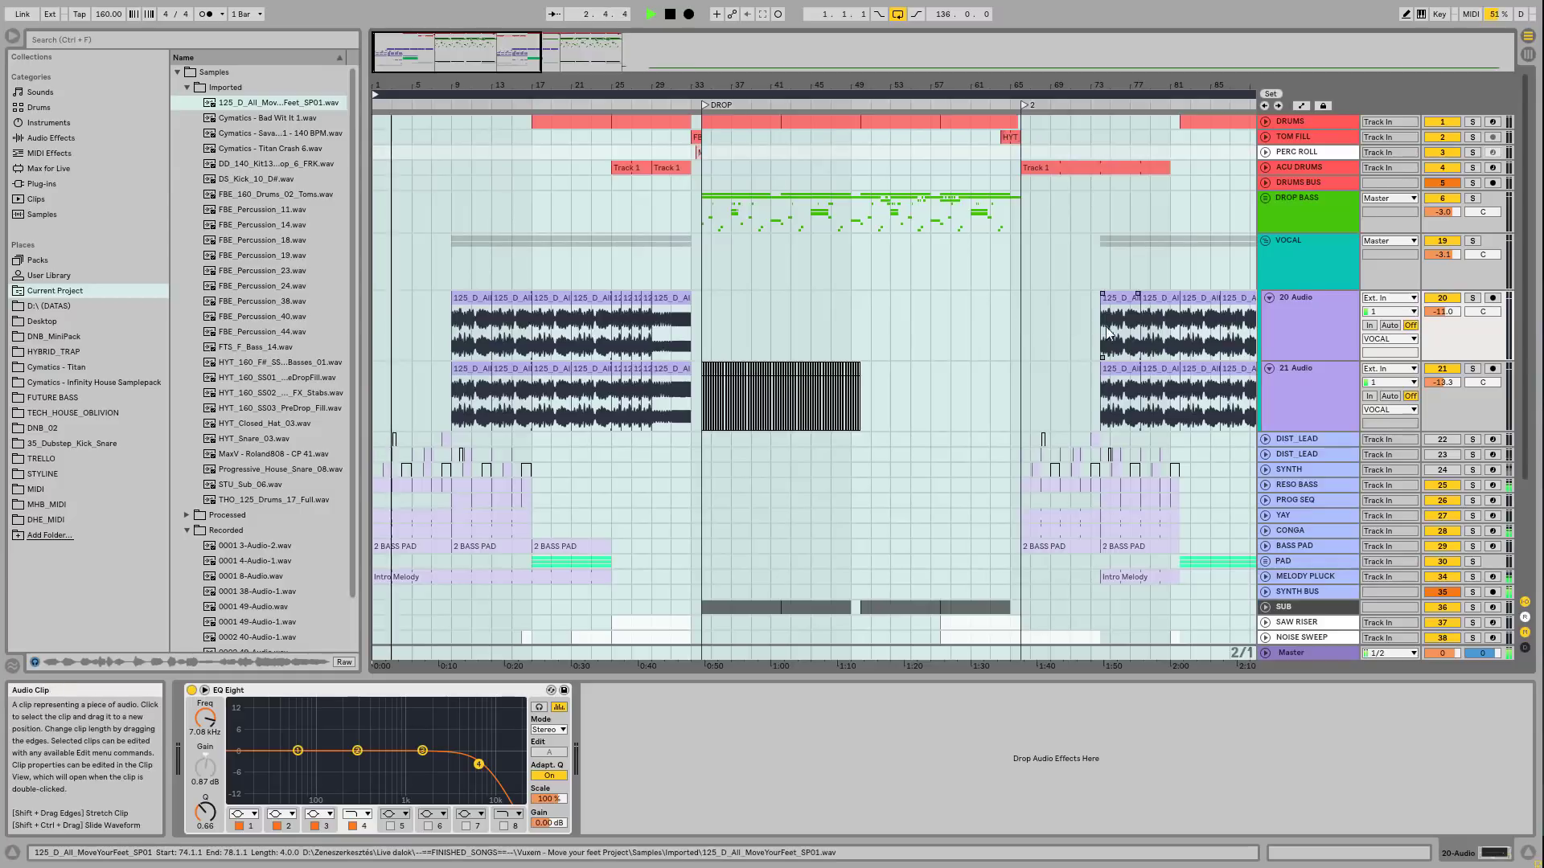
# Step: Hide the device view during playback so all tracks down to the 808s track fit on screen
pyautogui.scroll(-3, 1241, 279)
pyautogui.scroll(3, 1241, 280)
pyautogui.hotkey('ctrl', 'alt', 'l')
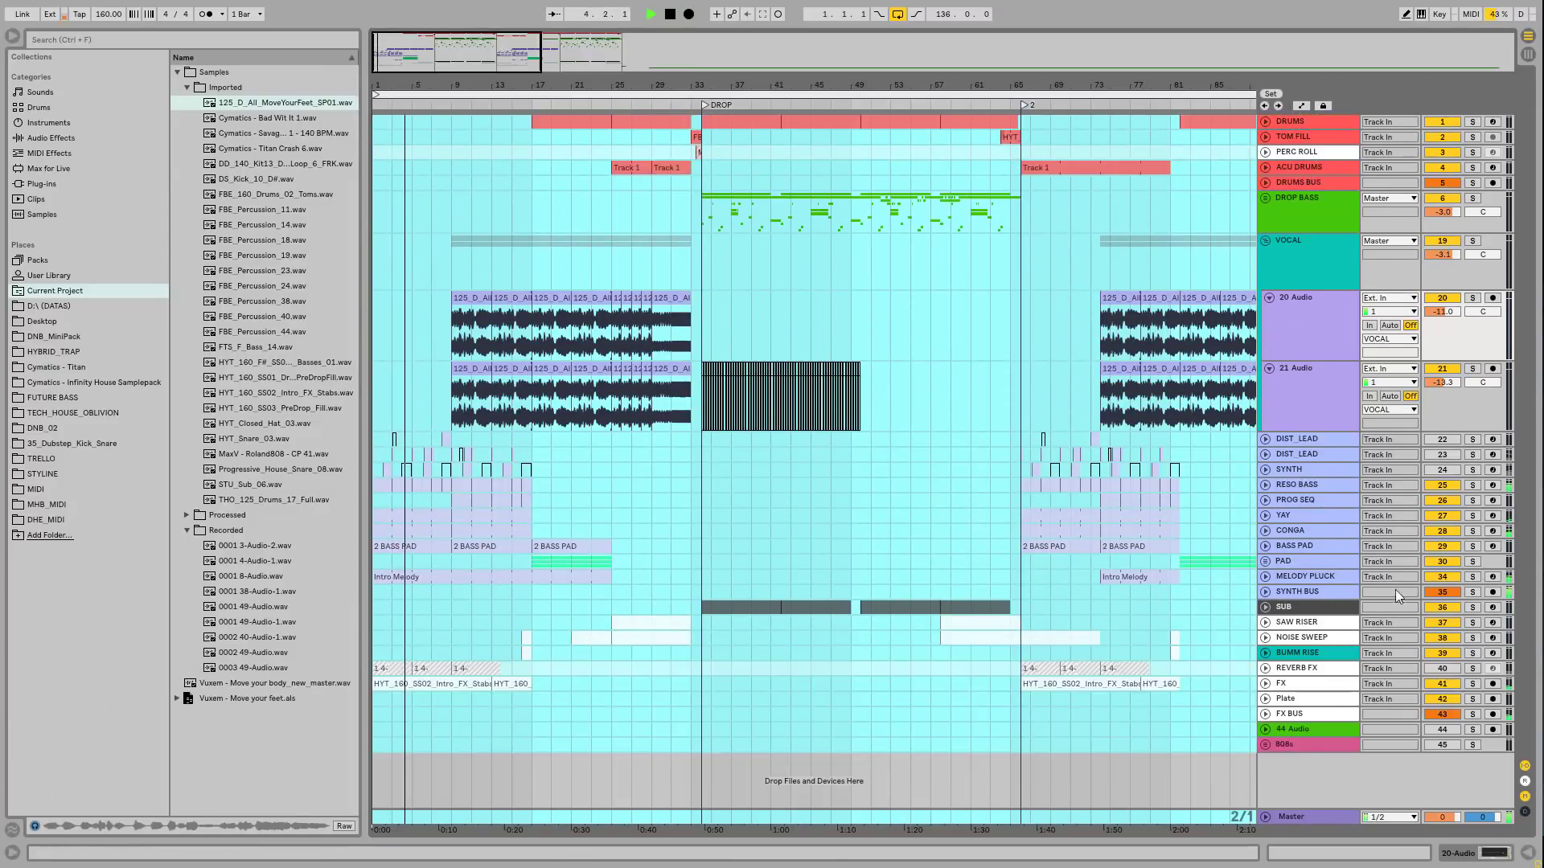
pyautogui.moveTo(885, 86); pyautogui.dragTo(886, 44)
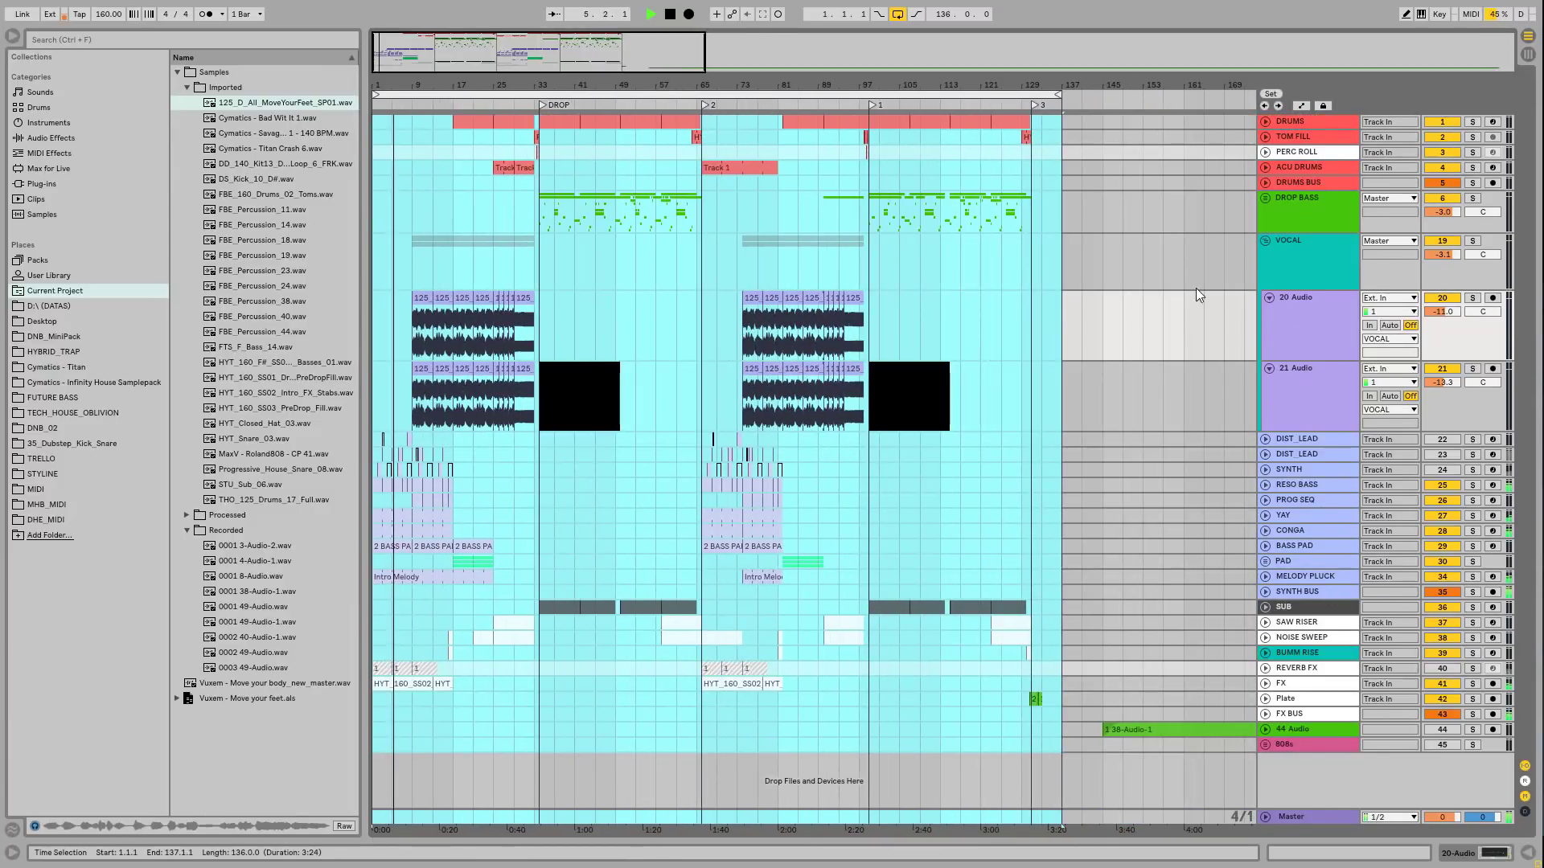
# Step: Hide the browser to widen the arrangement, and clear the selection across the whole arrangement
pyautogui.click(1269, 247)
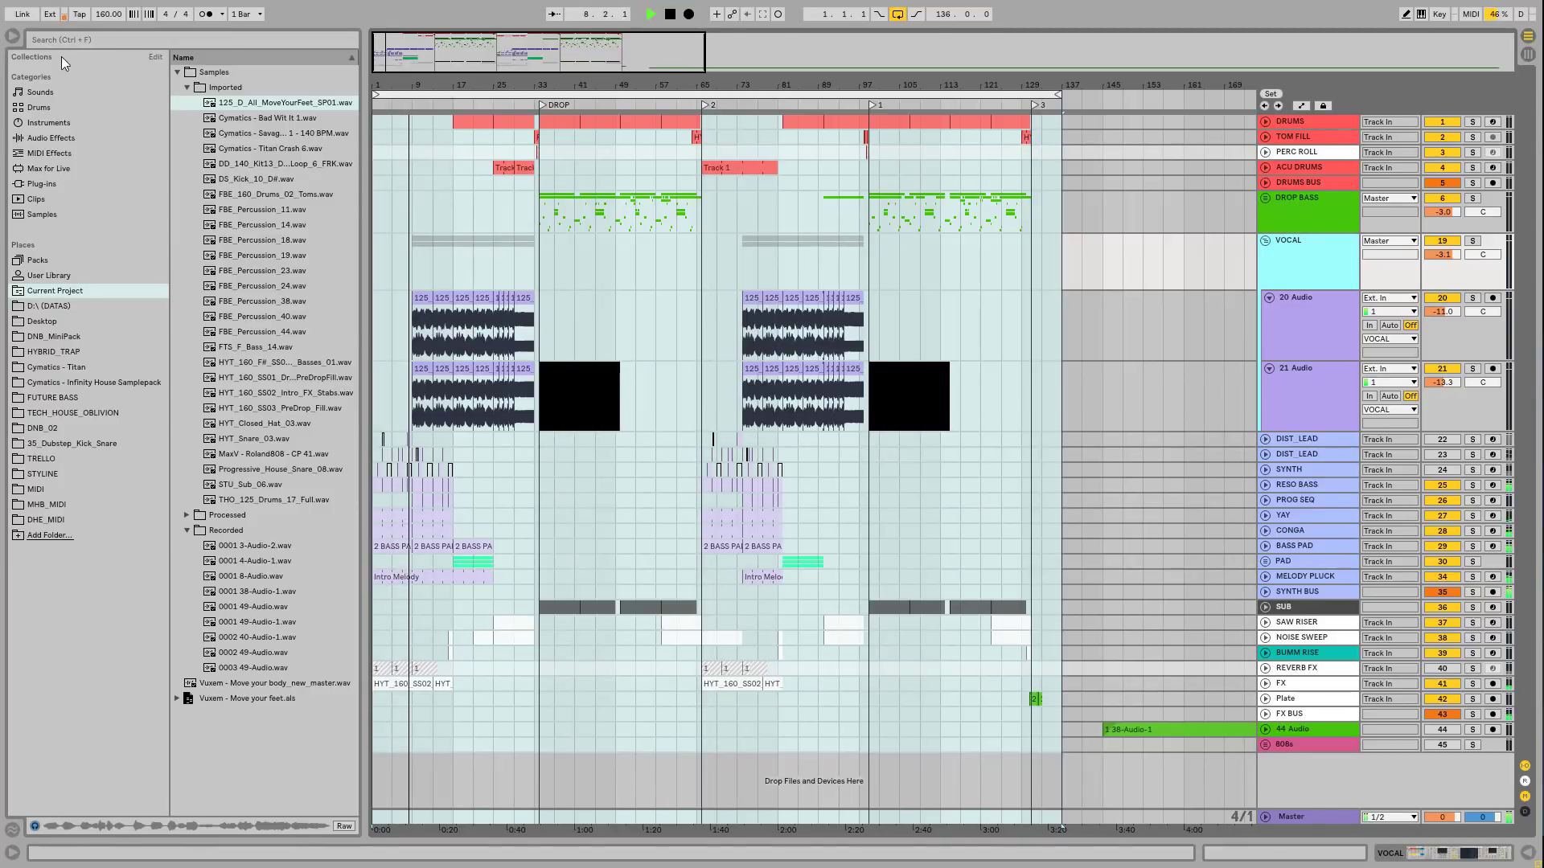
pyautogui.click(12, 37)
pyautogui.moveTo(44, 86); pyautogui.dragTo(109, 86)
pyautogui.moveTo(475, 88); pyautogui.dragTo(476, 89)
pyautogui.press('-')
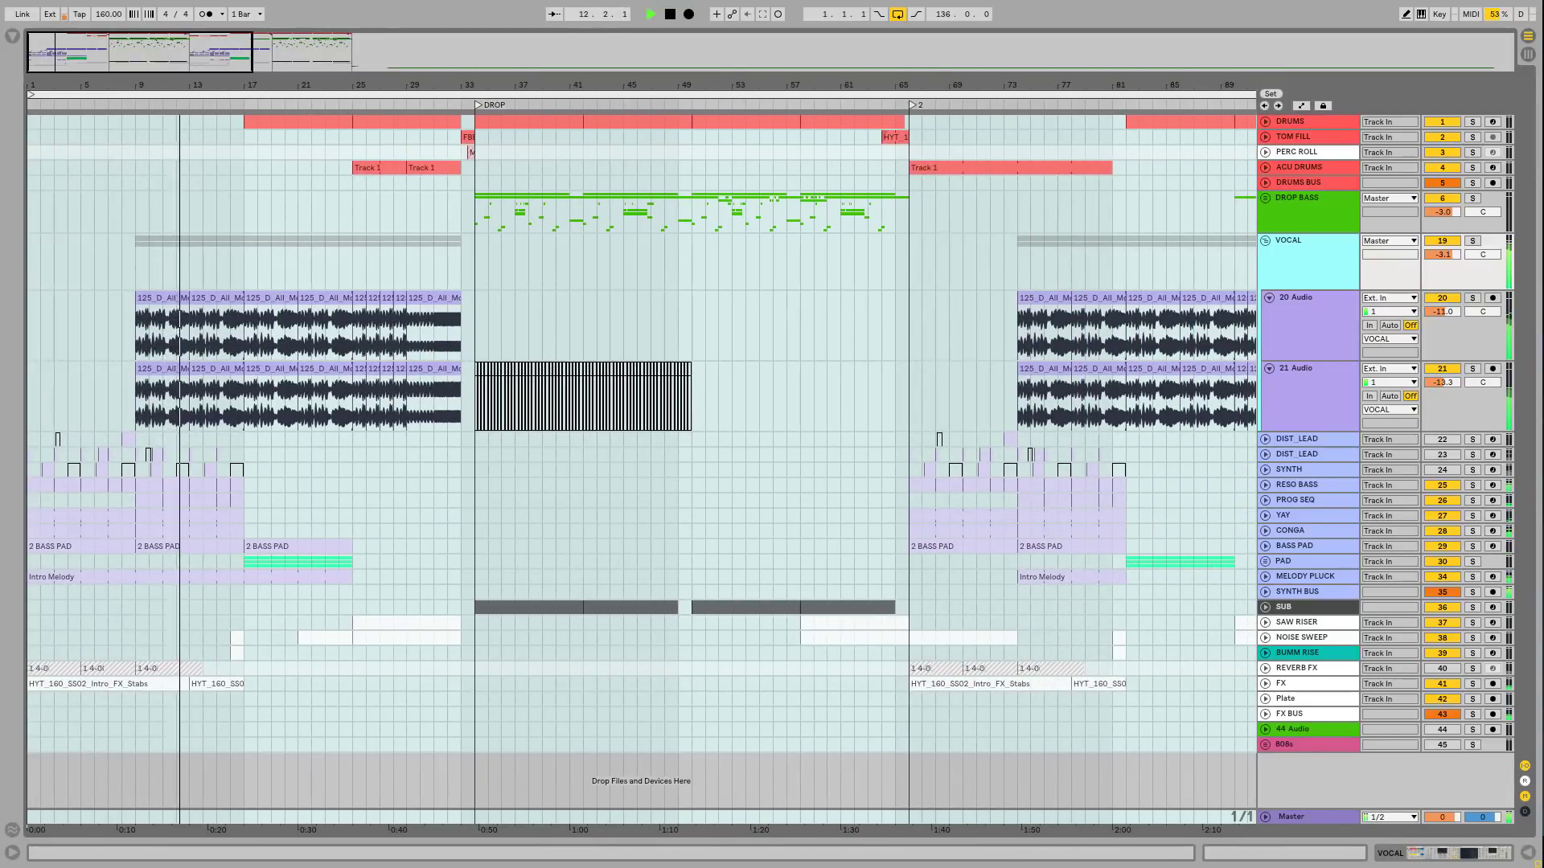
pyautogui.hotkey('ctrl', 'a')
pyautogui.click(350, 446)
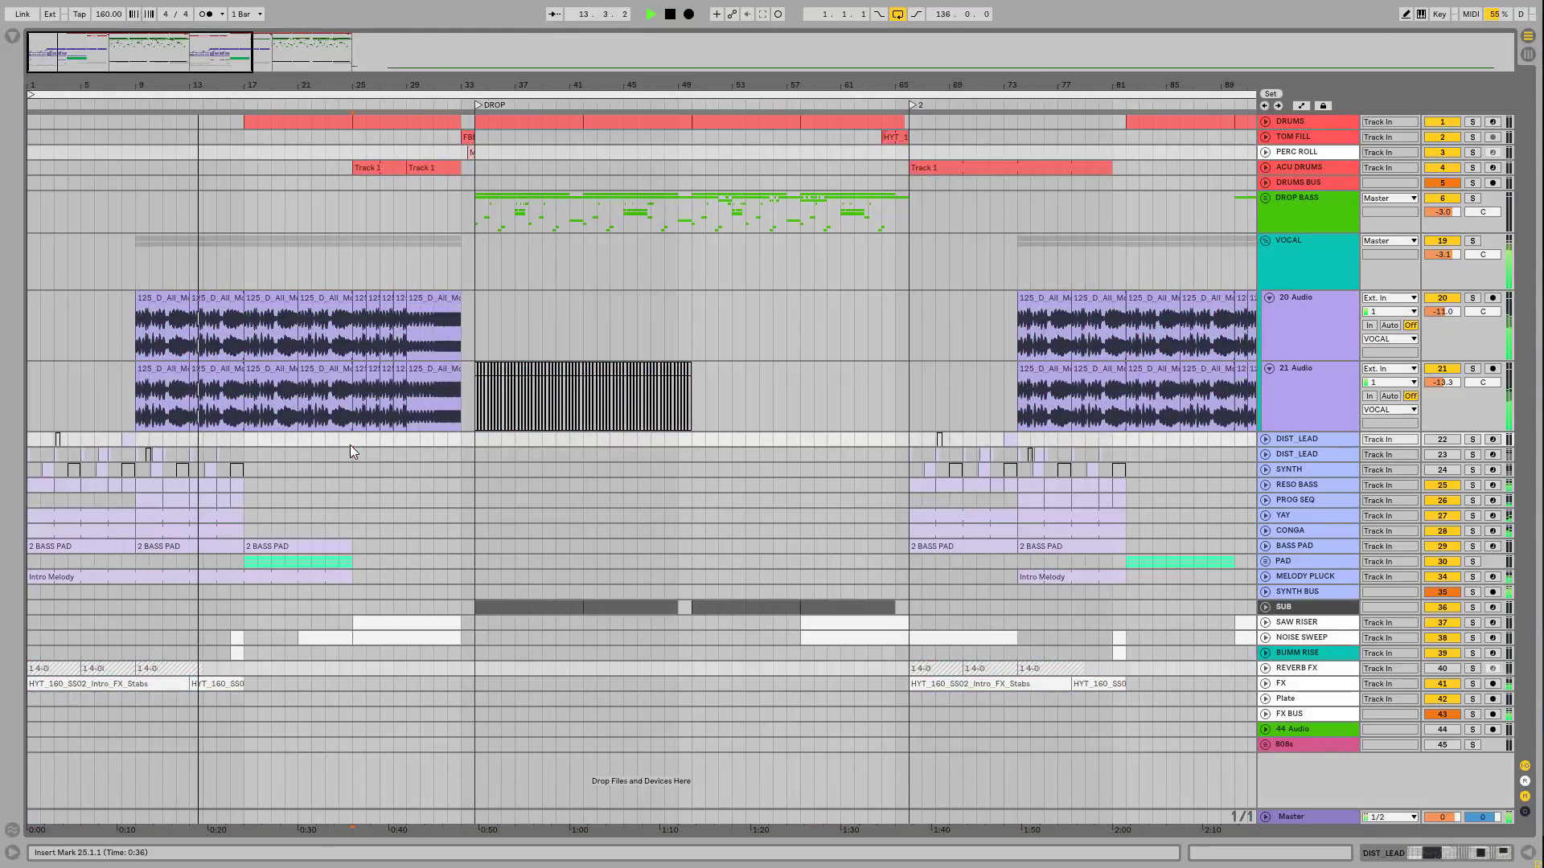
# Step: Add a locator during playback, move it to bar 17 where the drums enter, and stop playback
pyautogui.click(1268, 95)
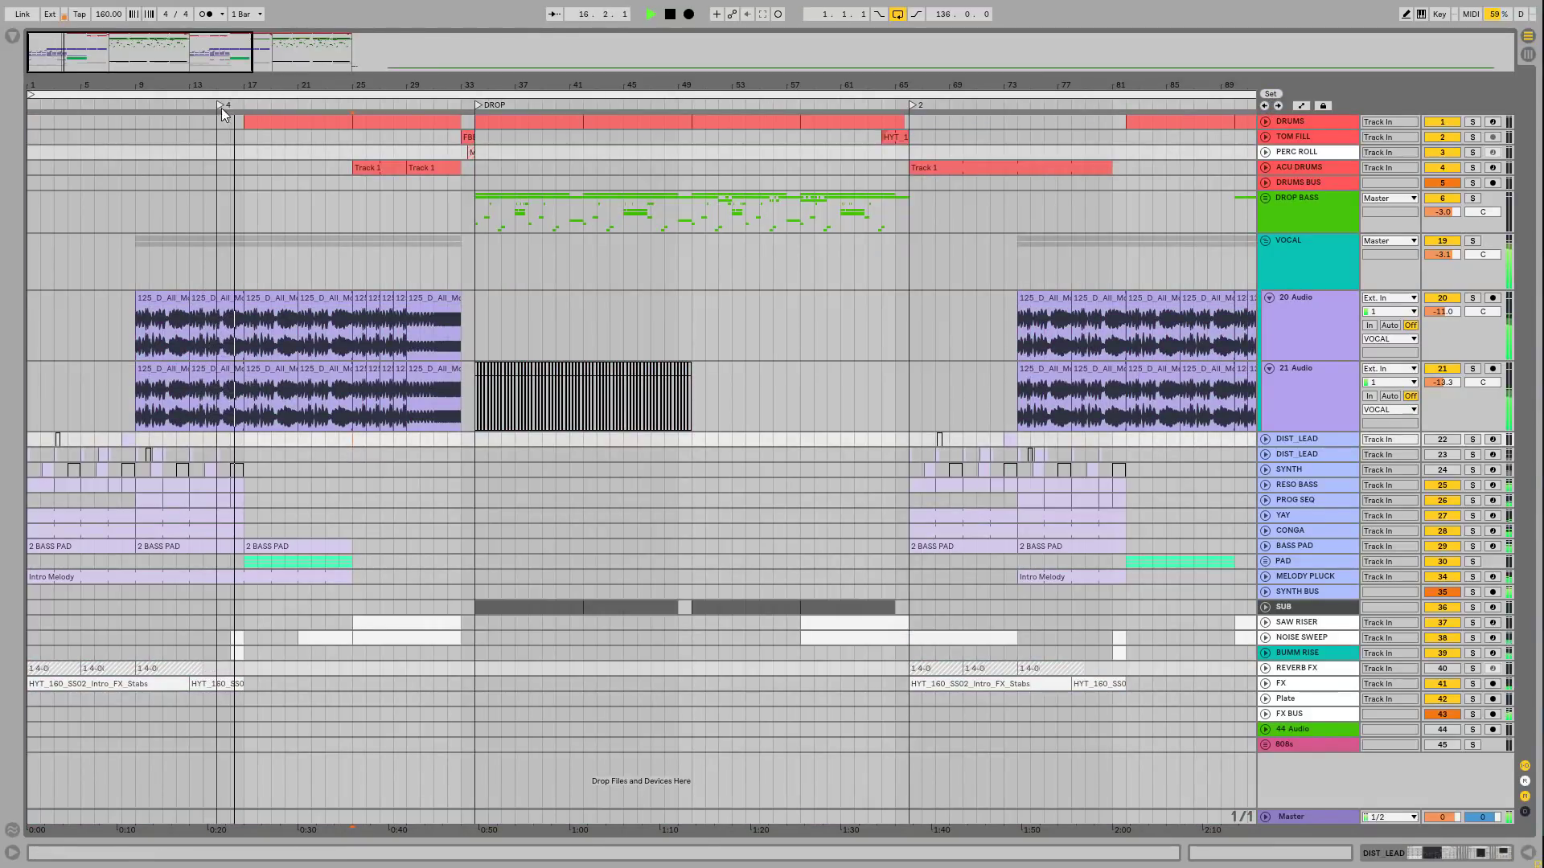
pyautogui.moveTo(226, 106); pyautogui.dragTo(249, 105)
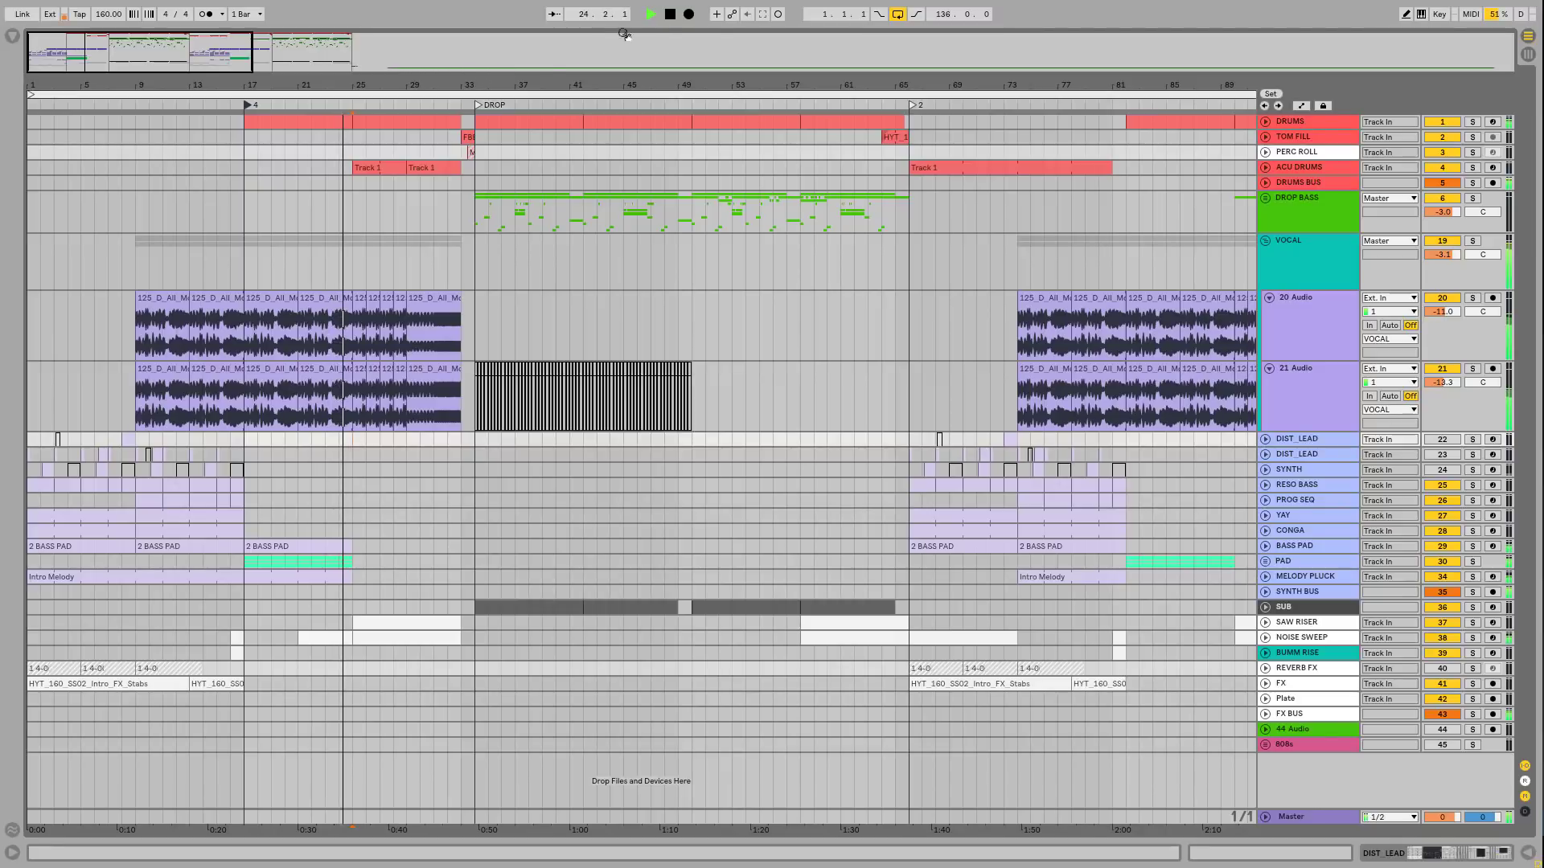
pyautogui.click(670, 15)
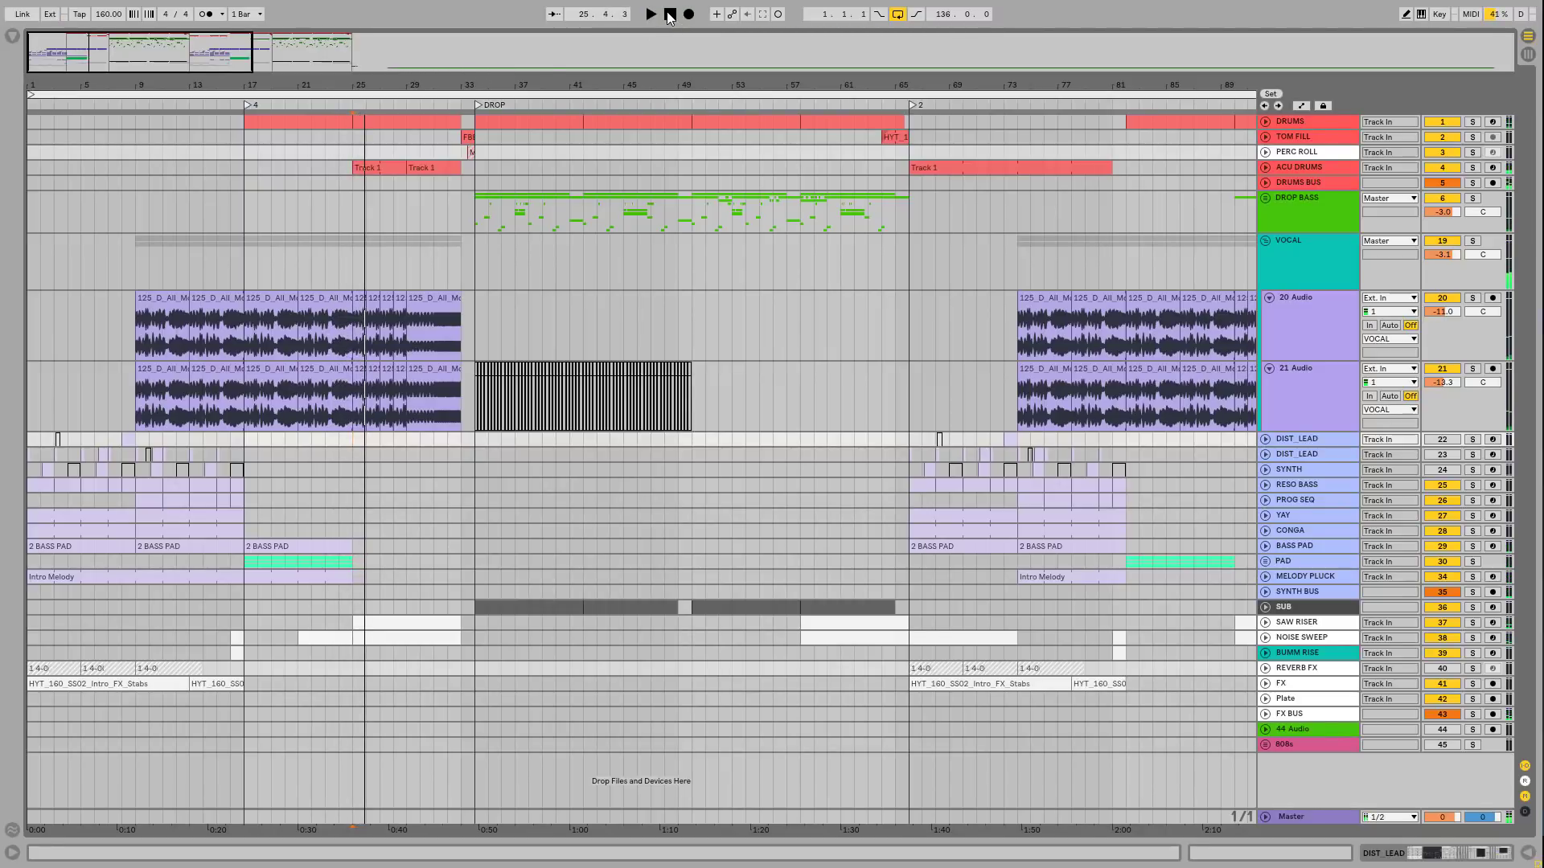